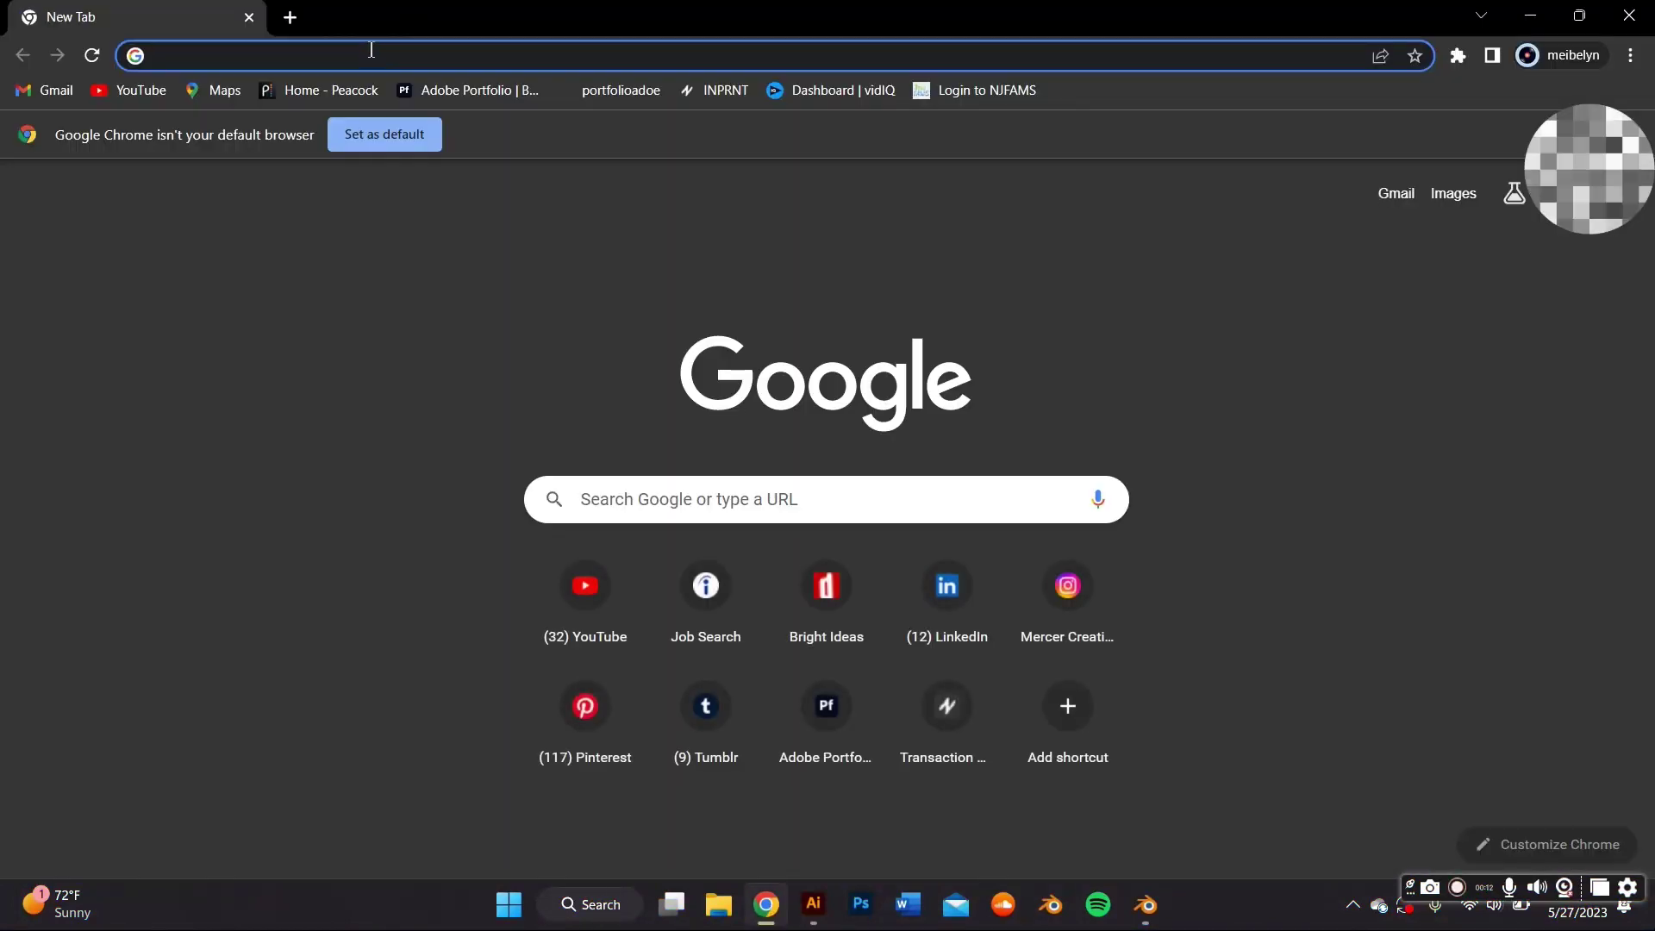
Open the Sketchfab model search page and load cgtrader.com in a second browser tab
type("ske")
key("Return")
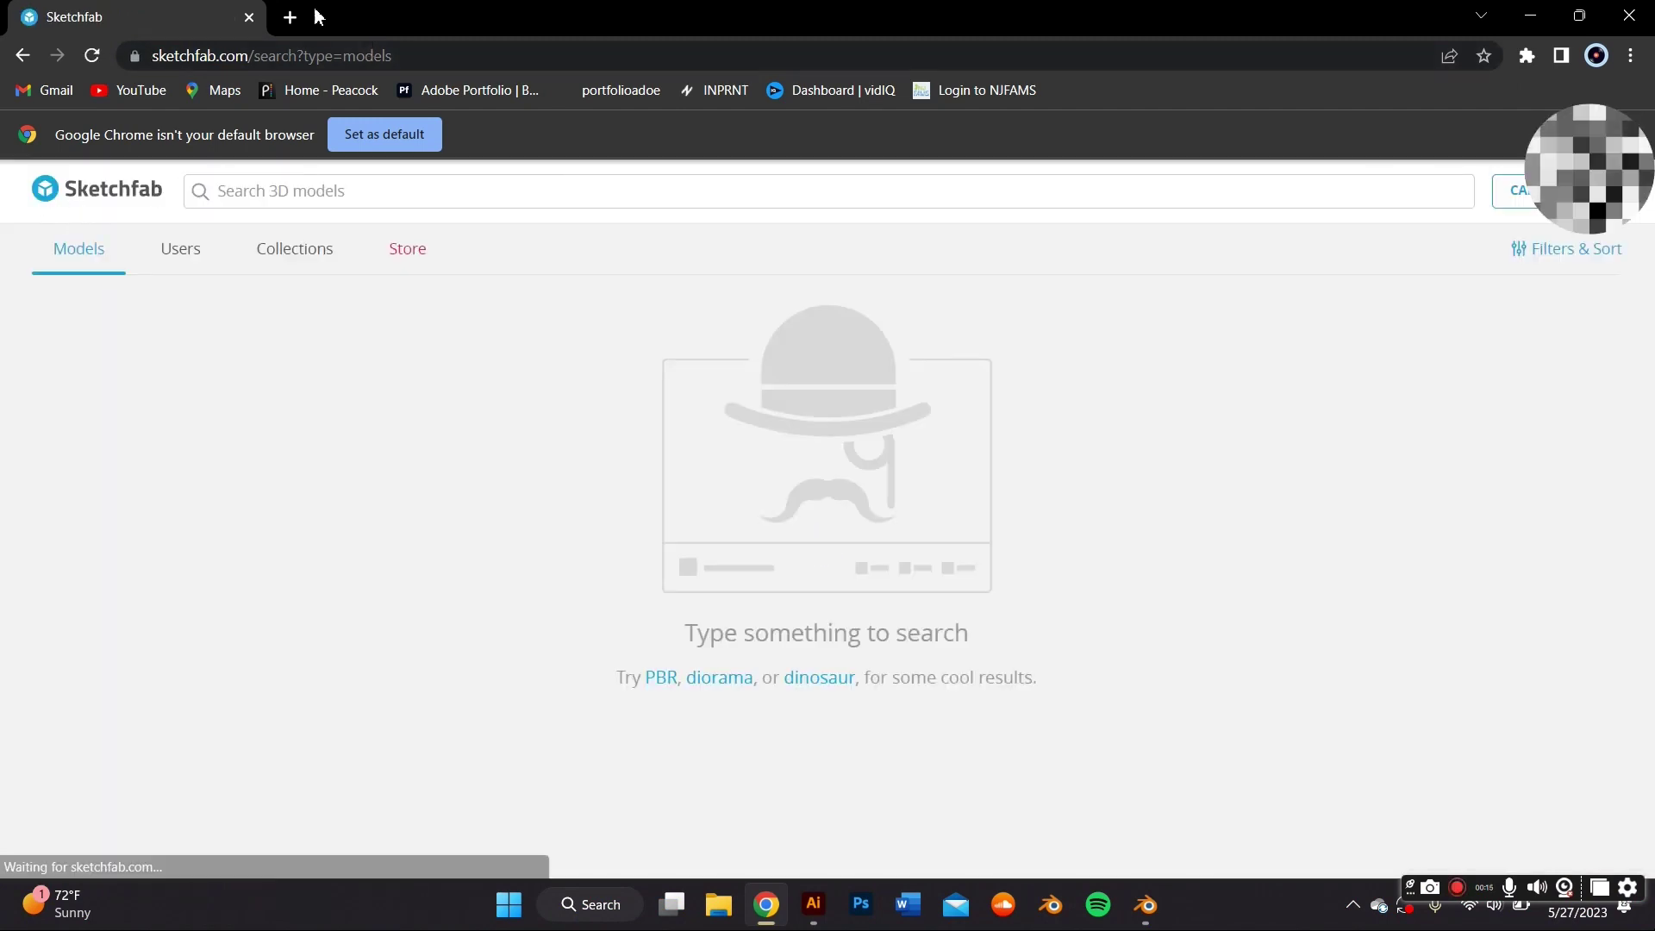
left_click(290, 17)
type("cgtrader.com")
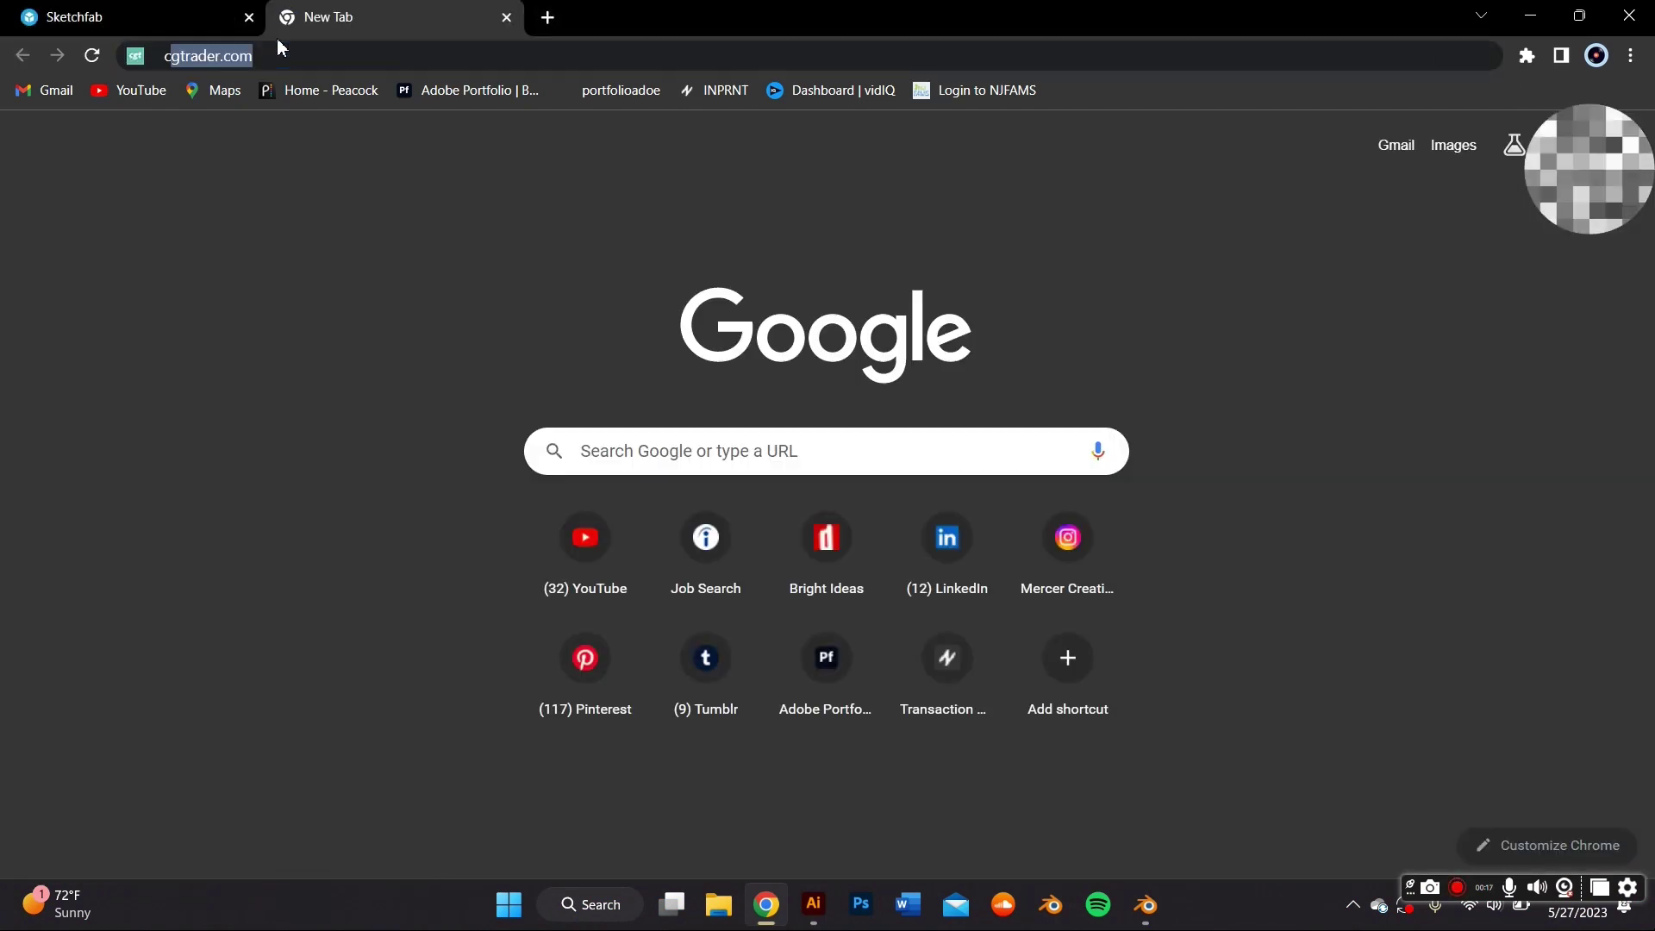
key("Return")
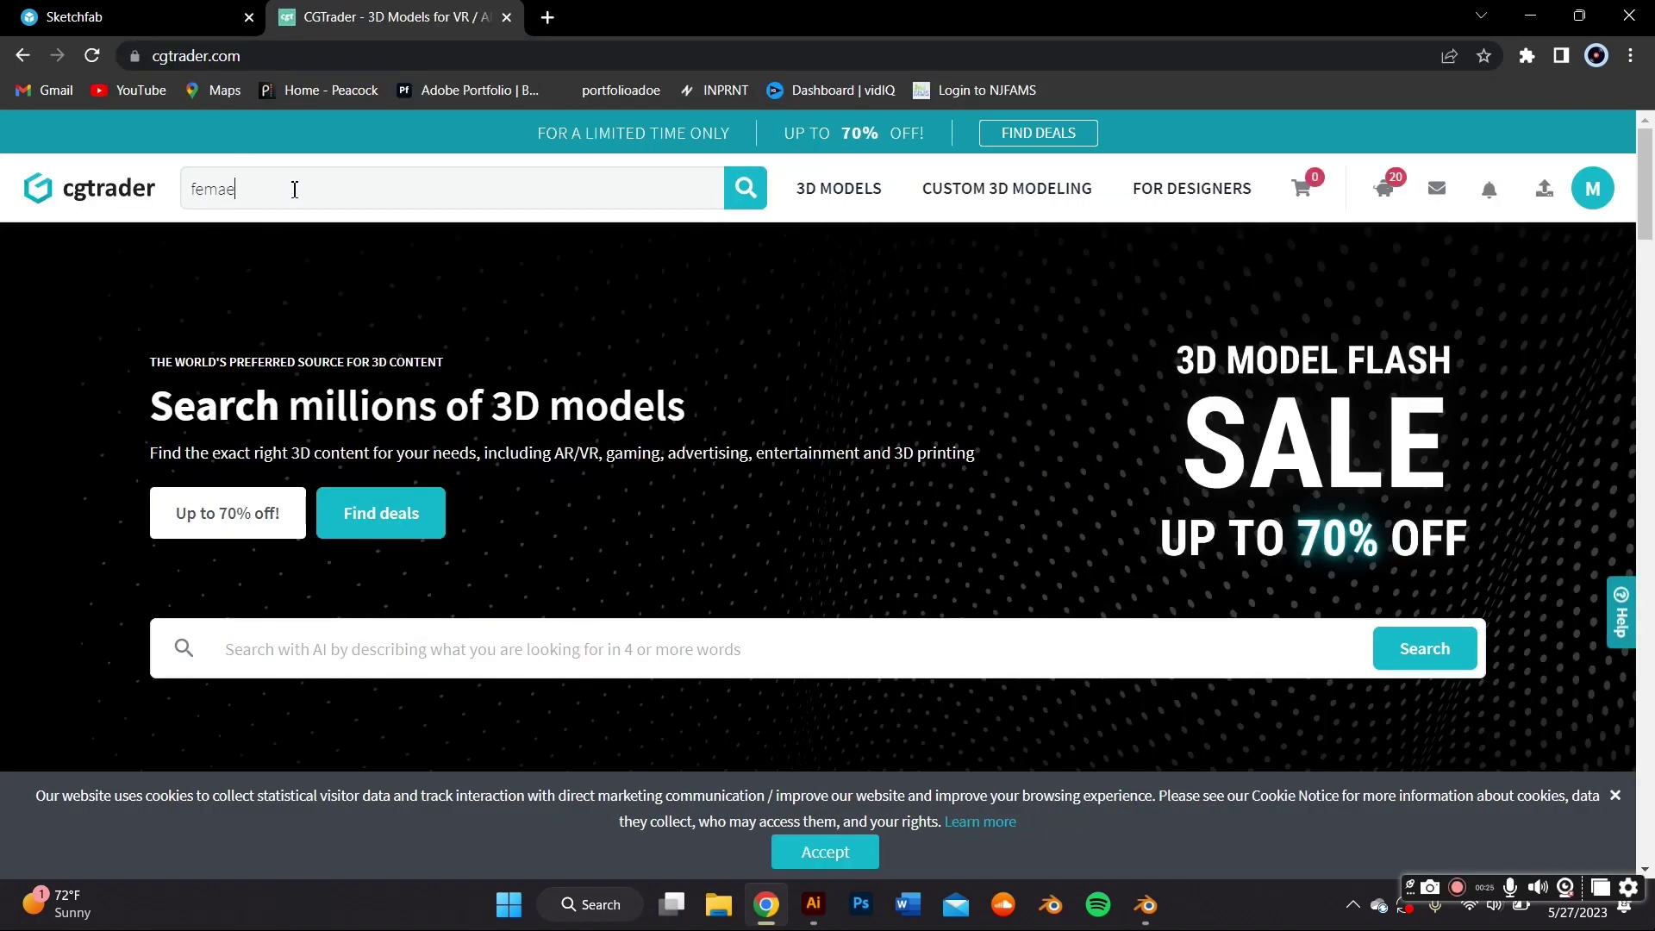
Search CGTrader for "female models" and filter the results to free models only
left_click(295, 189)
type("female model")
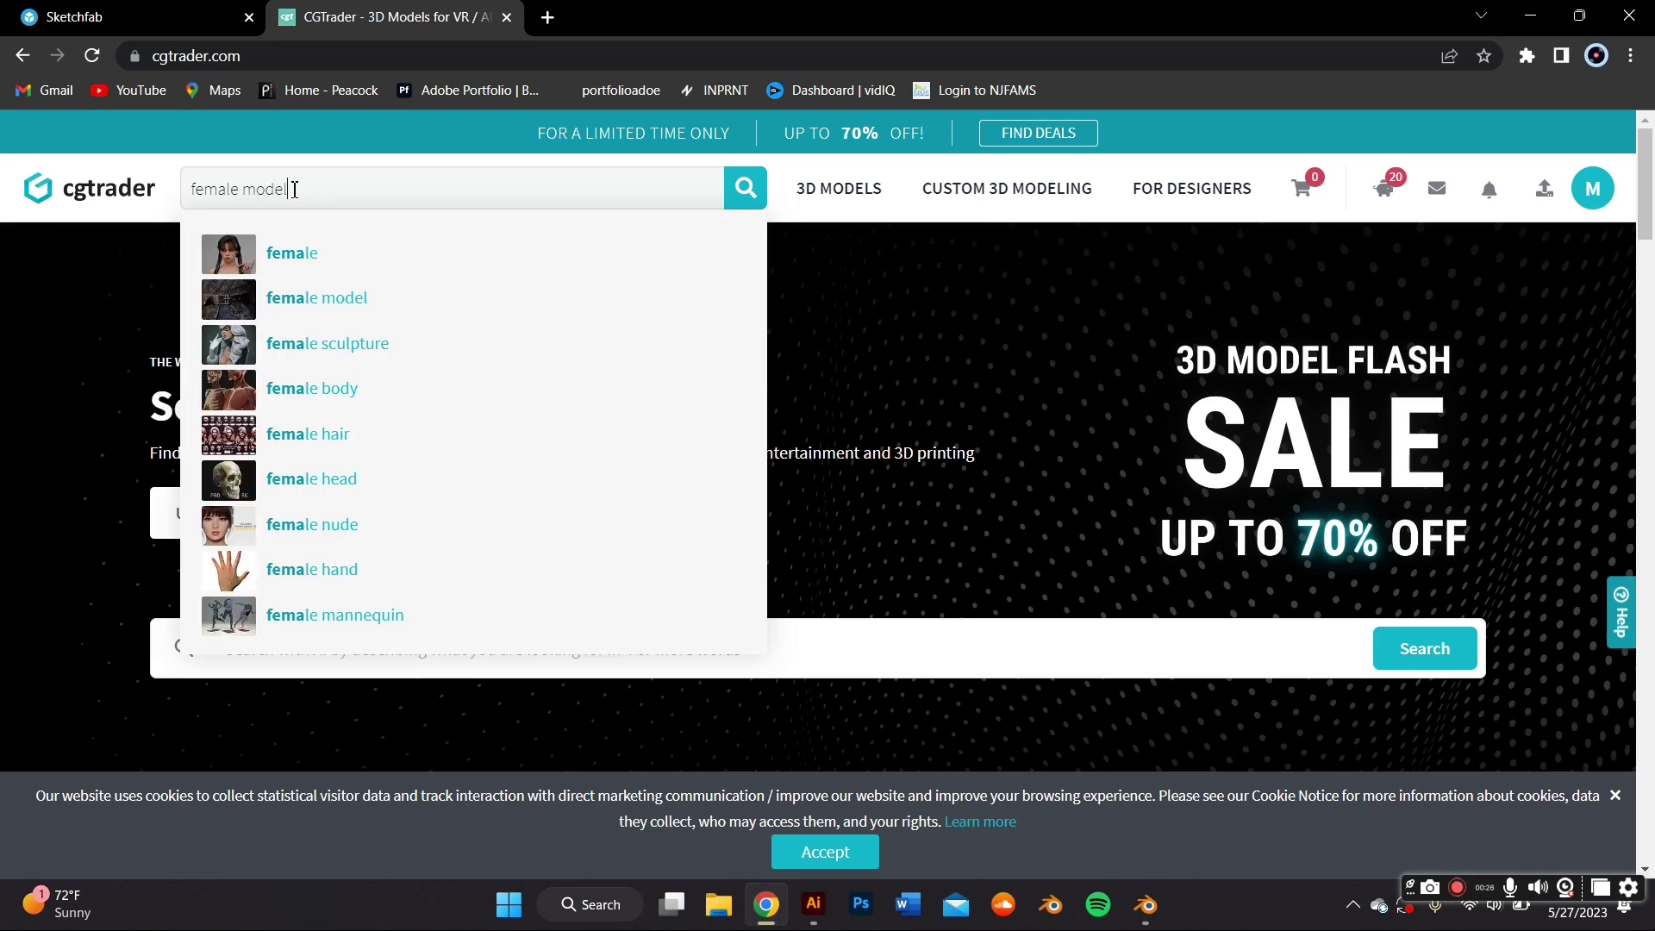
type("s")
key("Return")
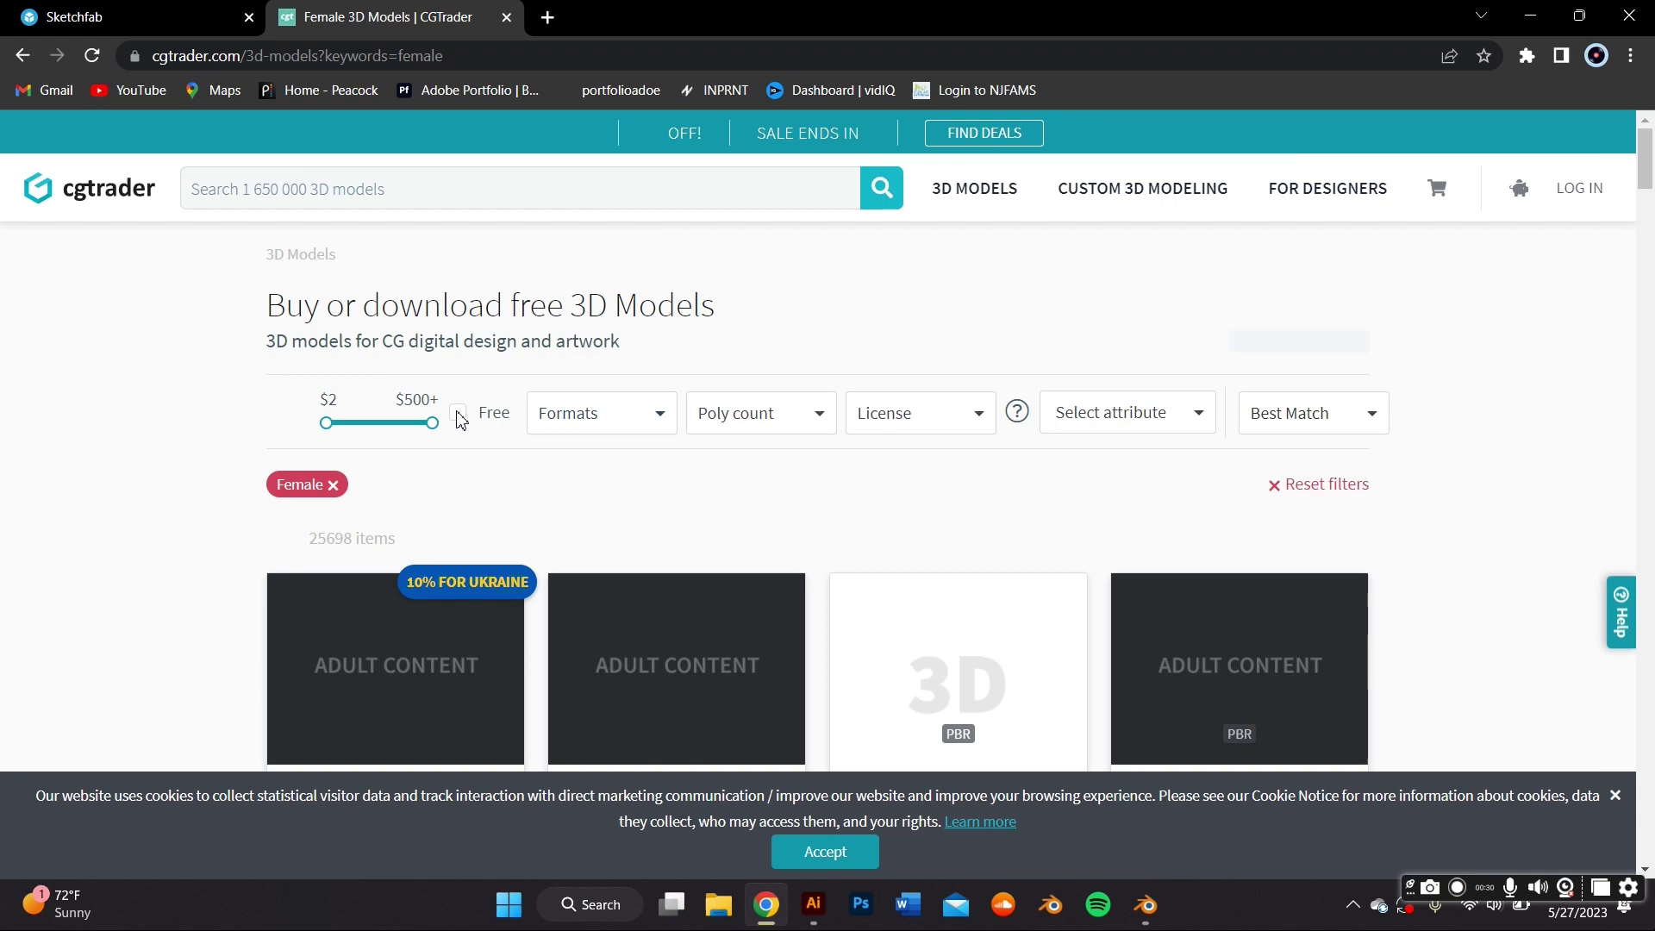
left_click(459, 418)
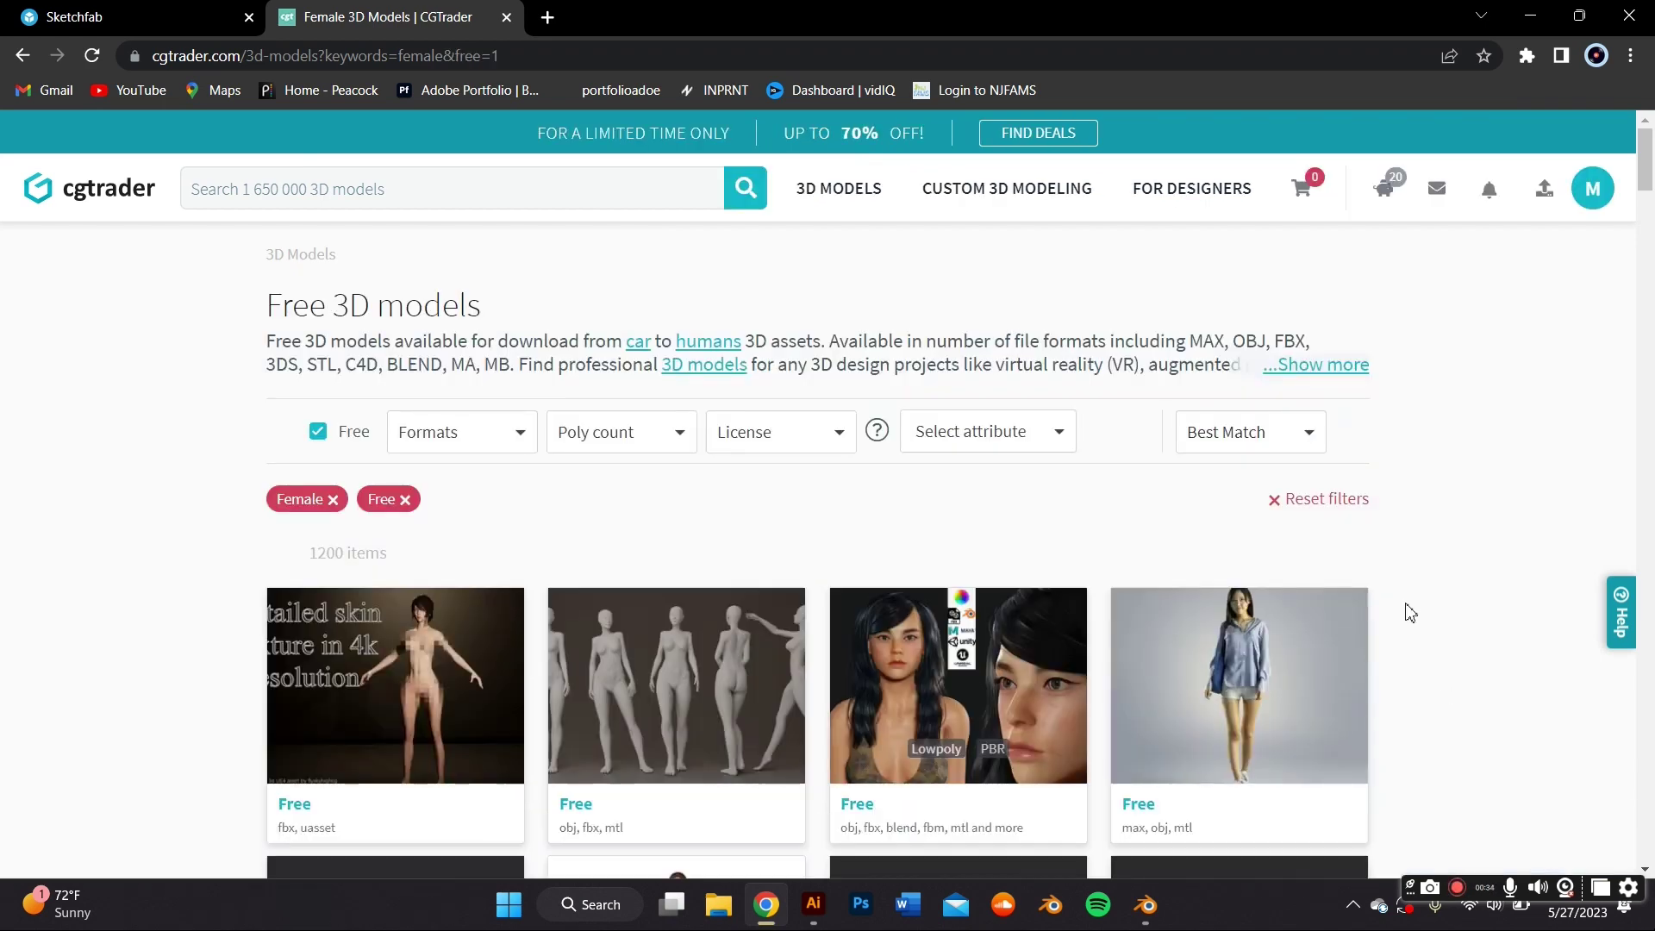
Browse the free female models and open the page of the free realistic low-poly PBR woman with long dark hair
scroll(1398, 595, "down", 3)
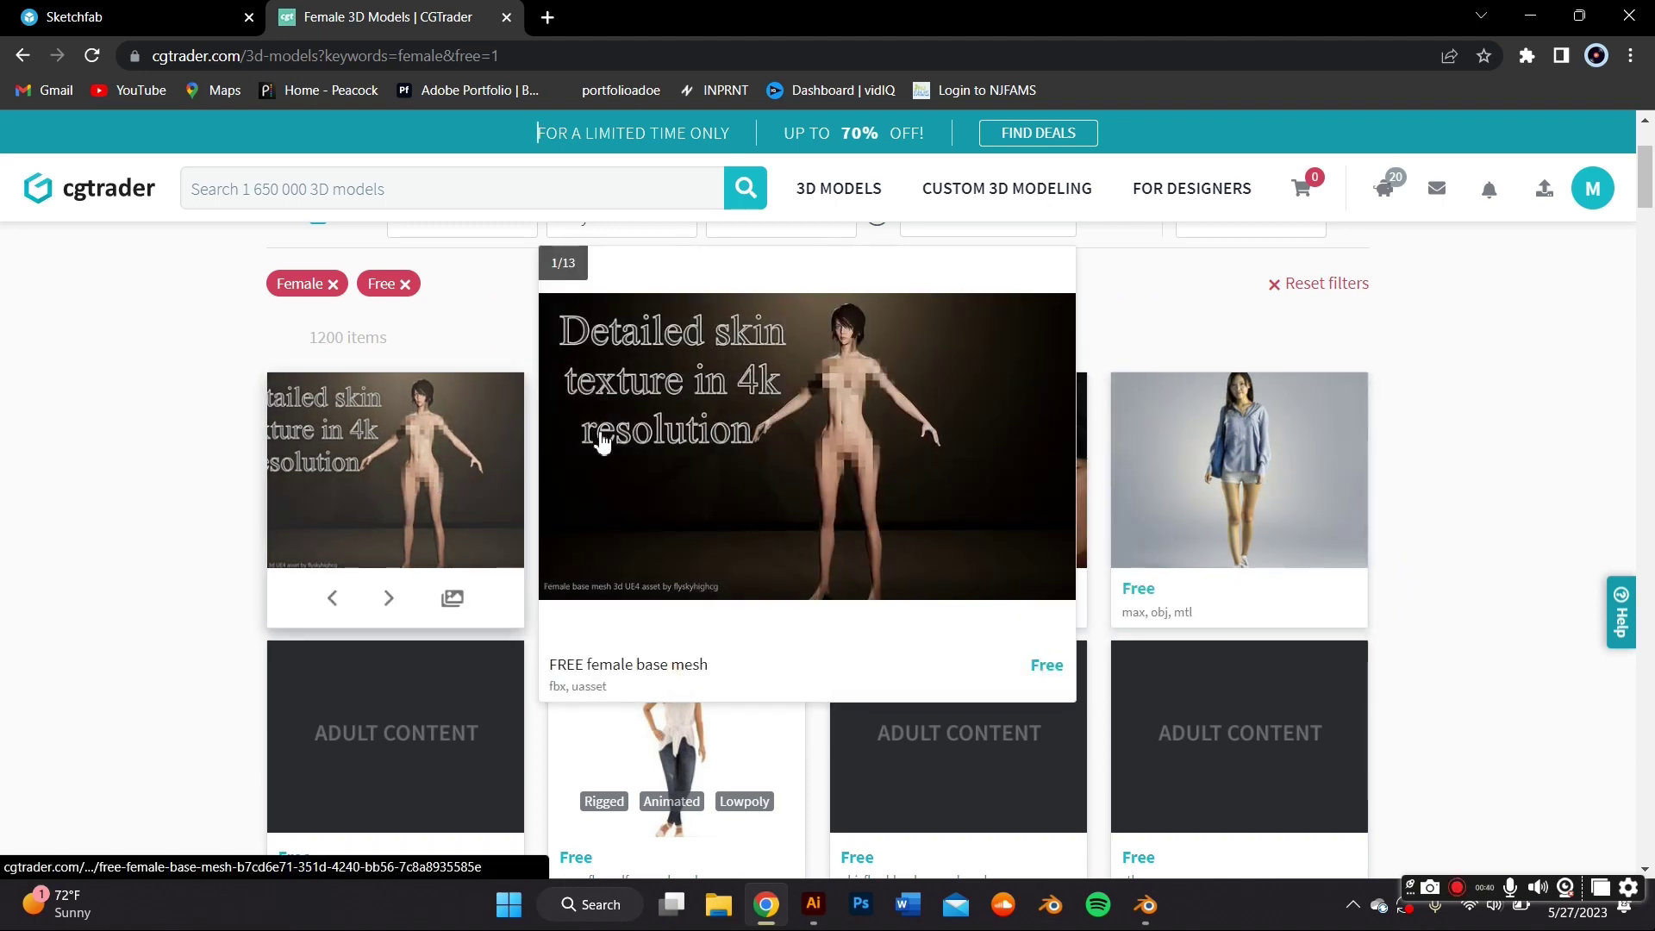
scroll(1590, 515, "up", 3)
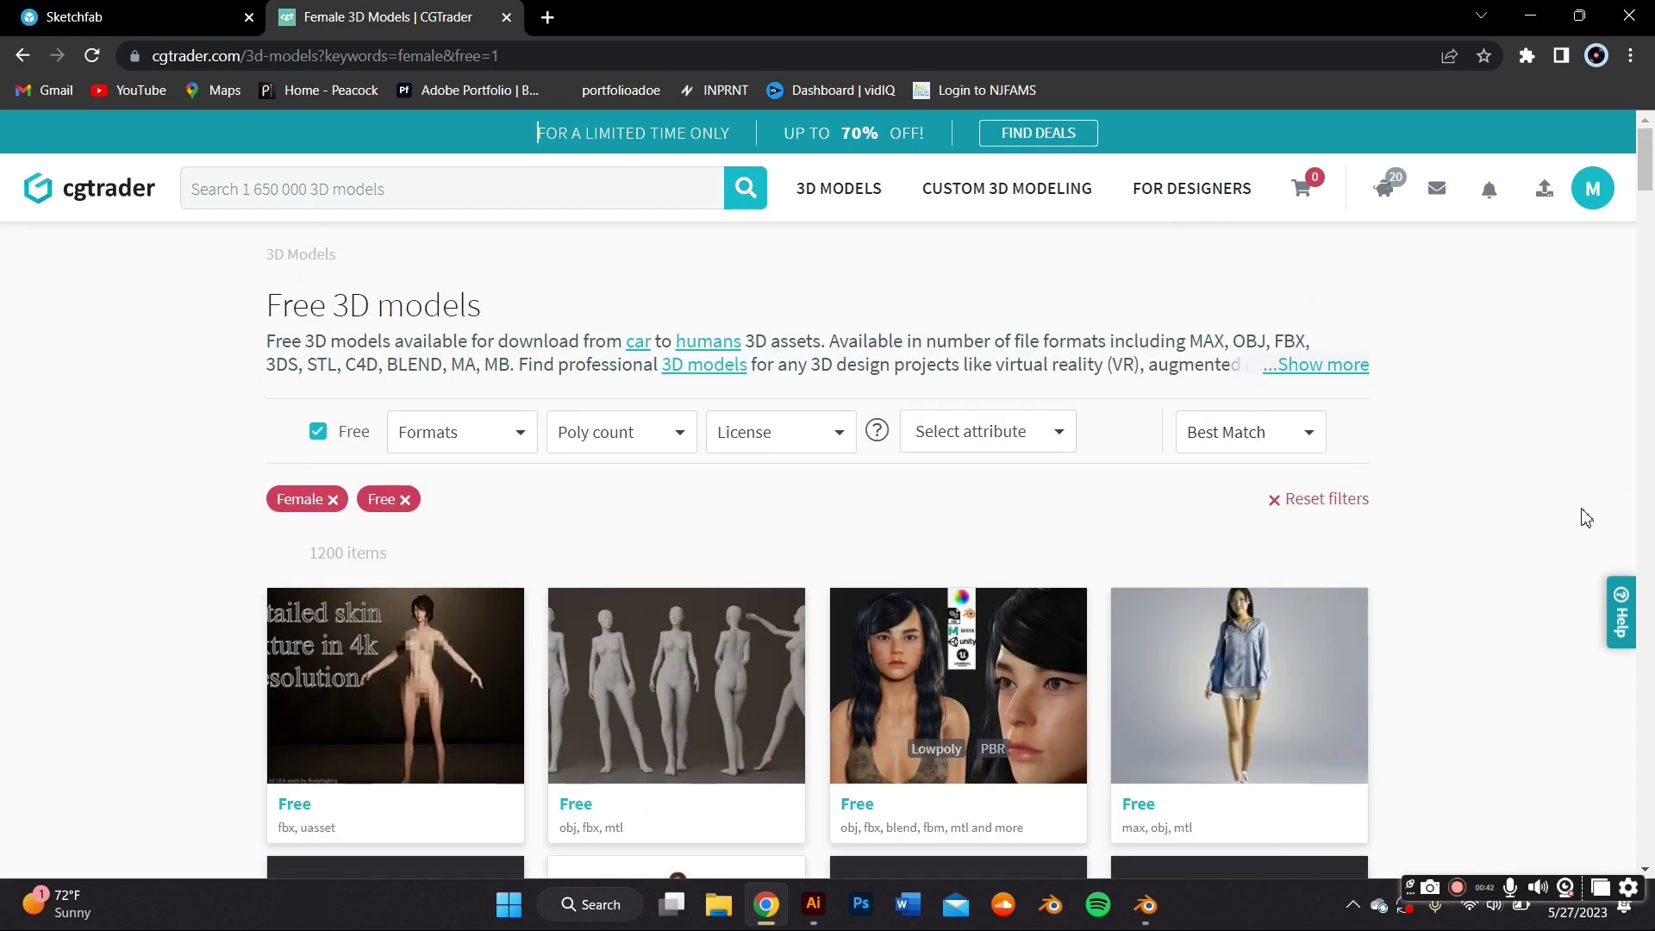
scroll(1586, 517, "down", 3)
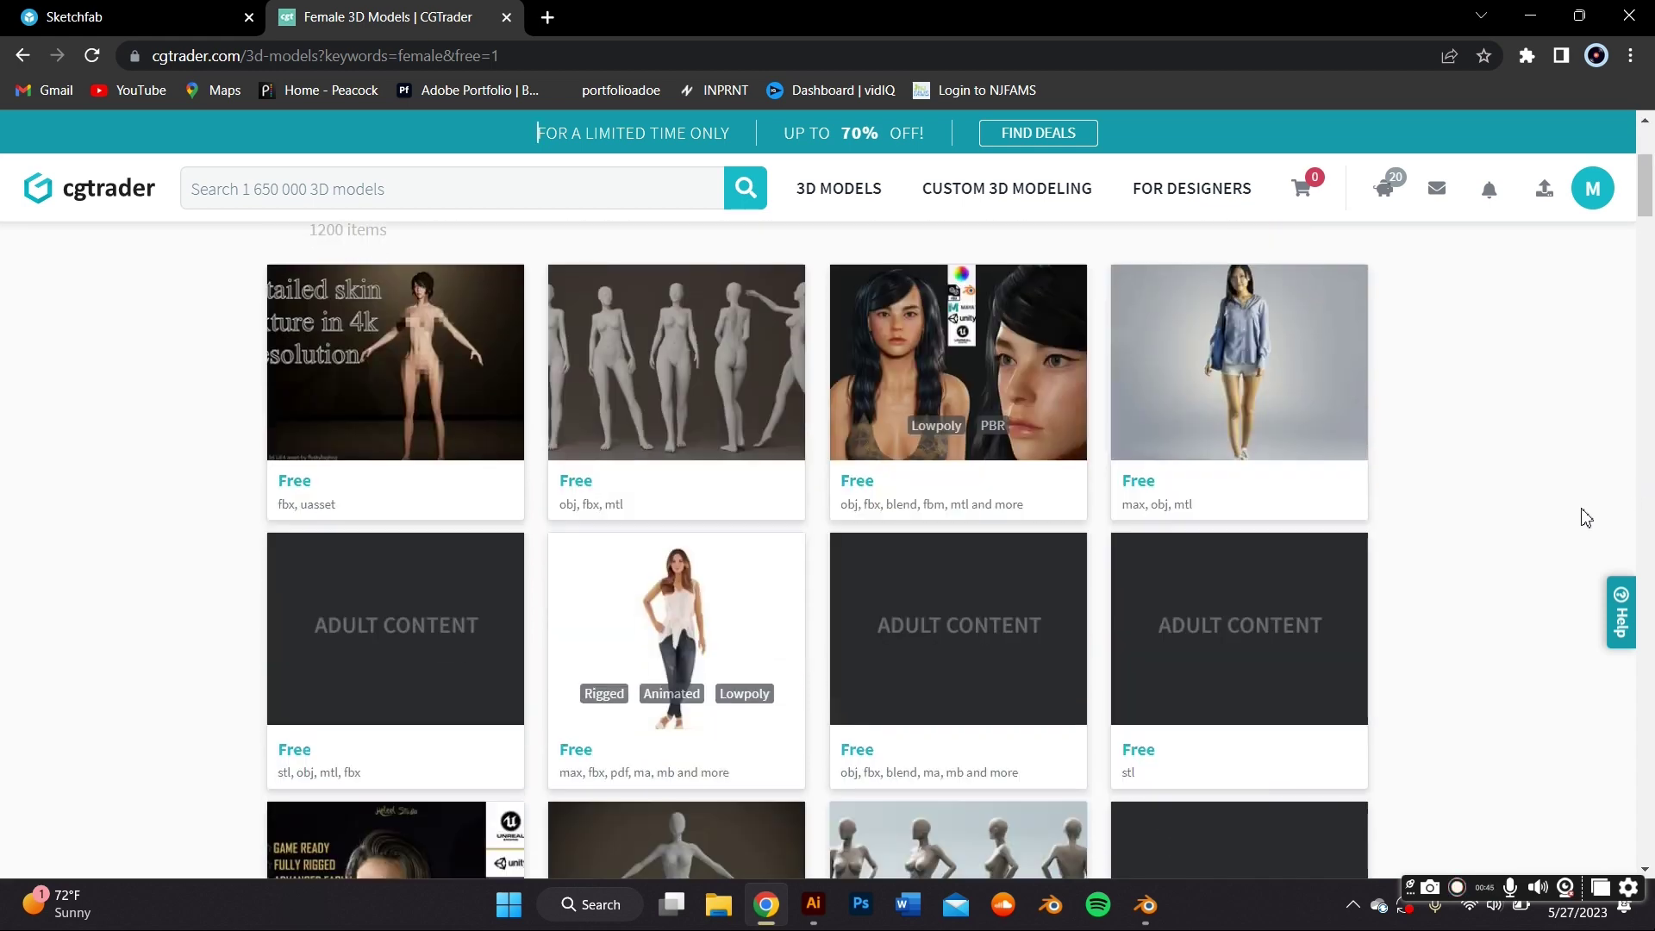
left_click(941, 353)
Review the realistic female model's preview images, description and available formats, and return to the search results
scroll(392, 628, "down", 4)
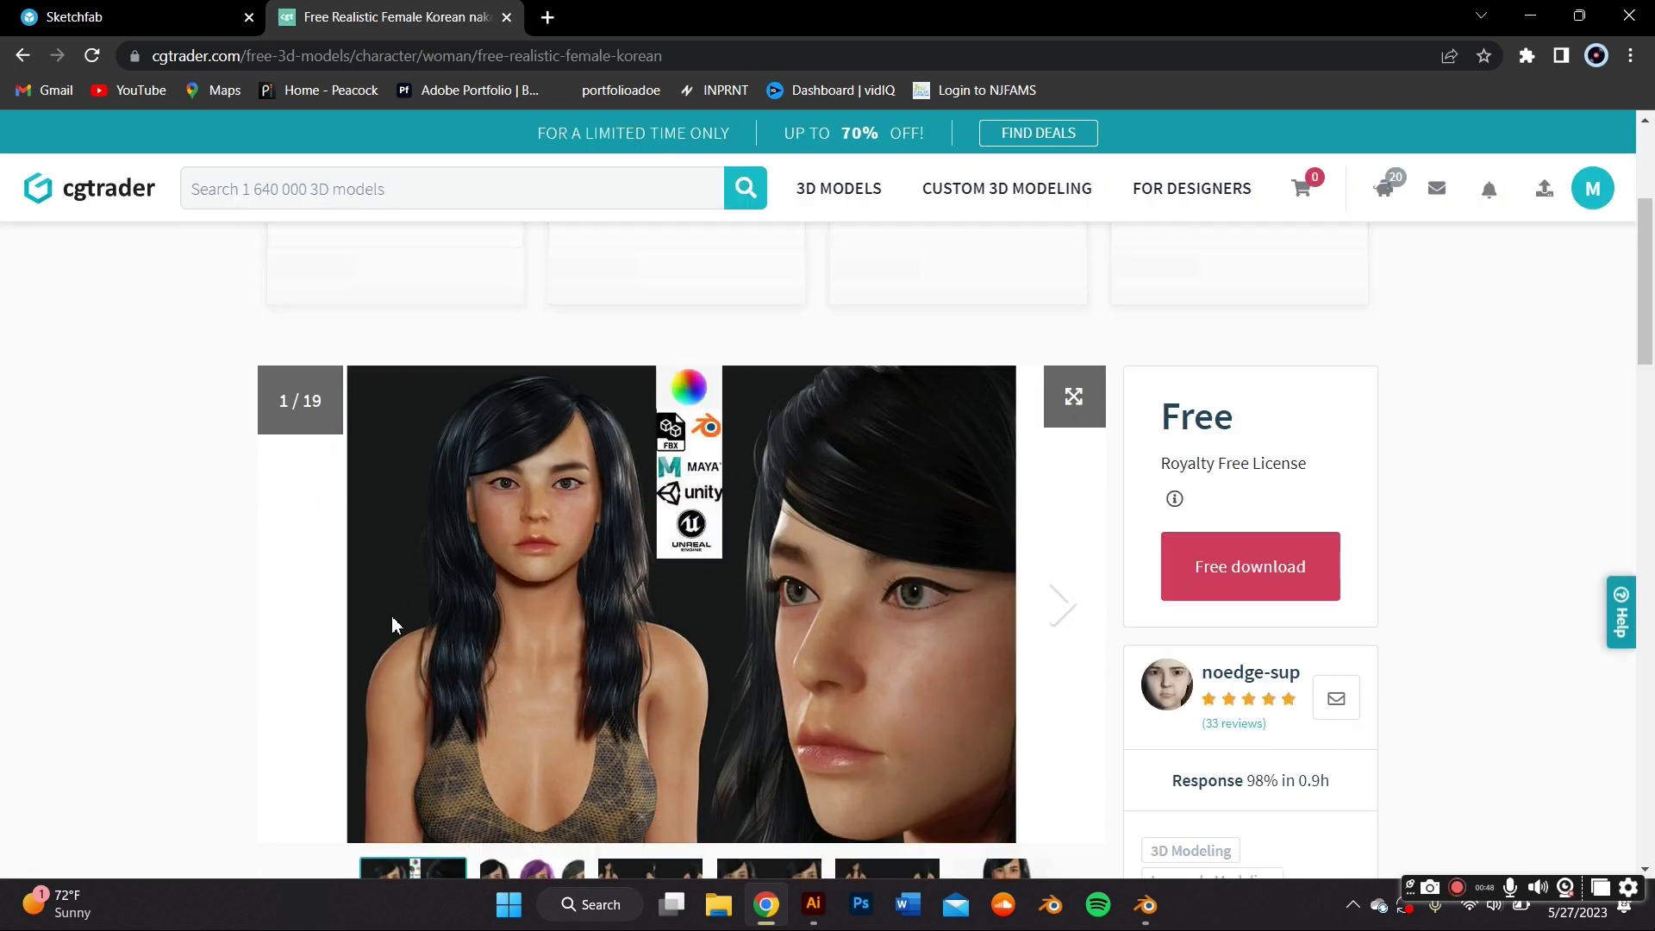
scroll(555, 731, "down", 3)
scroll(559, 737, "up", 1)
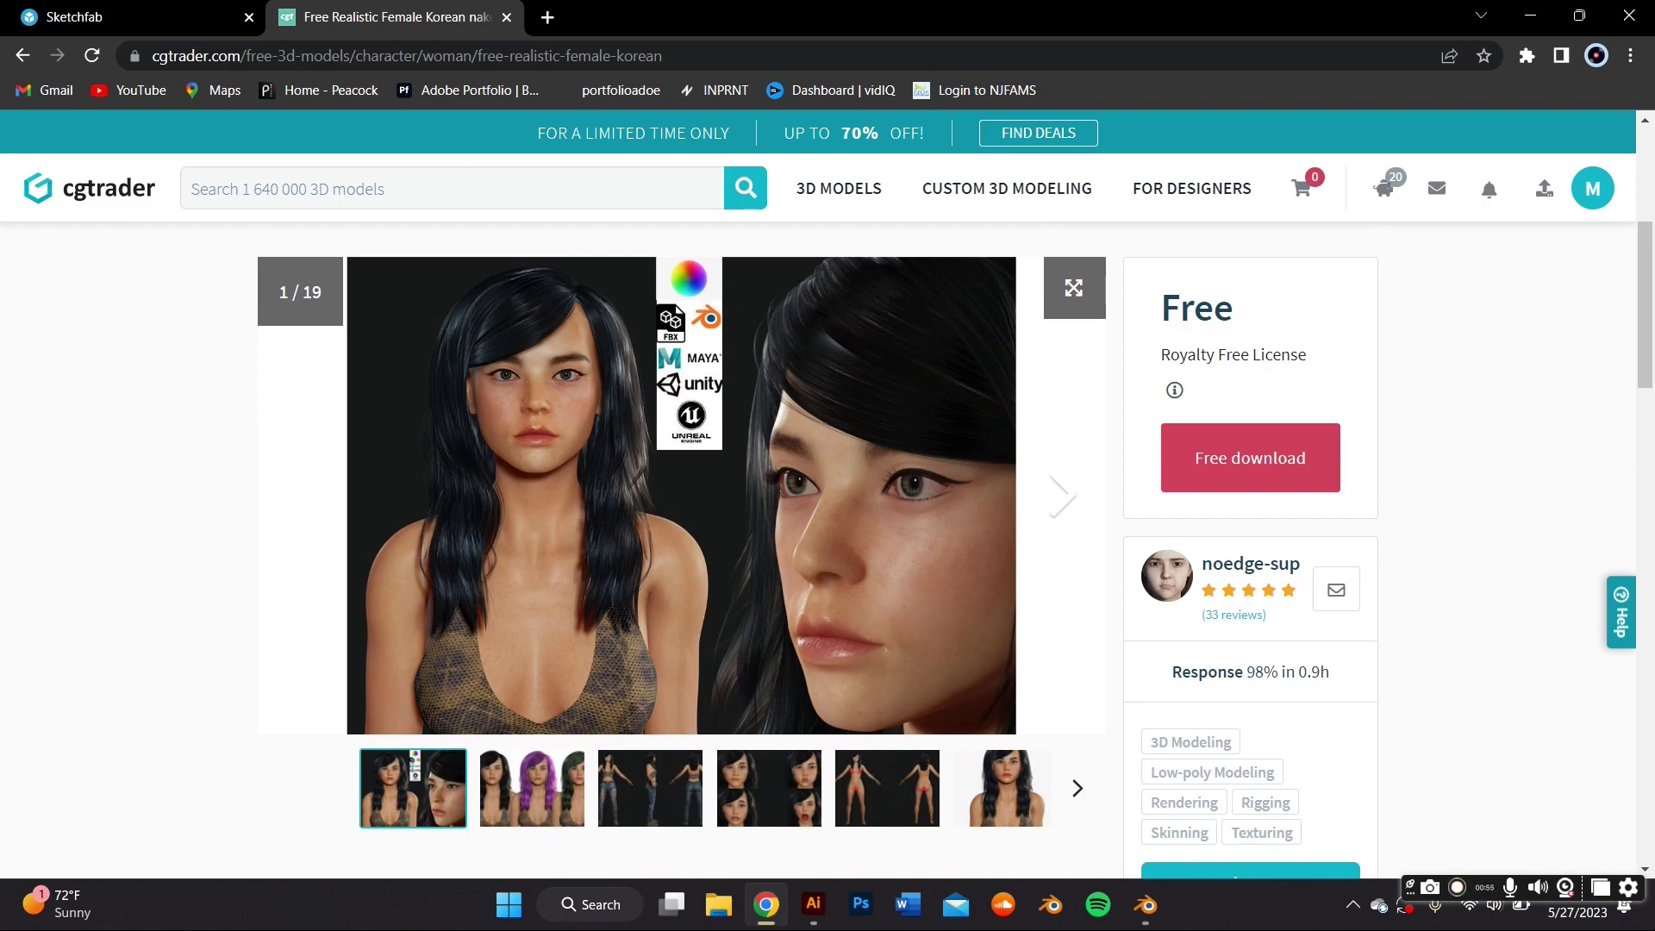
scroll(643, 556, "down", 5)
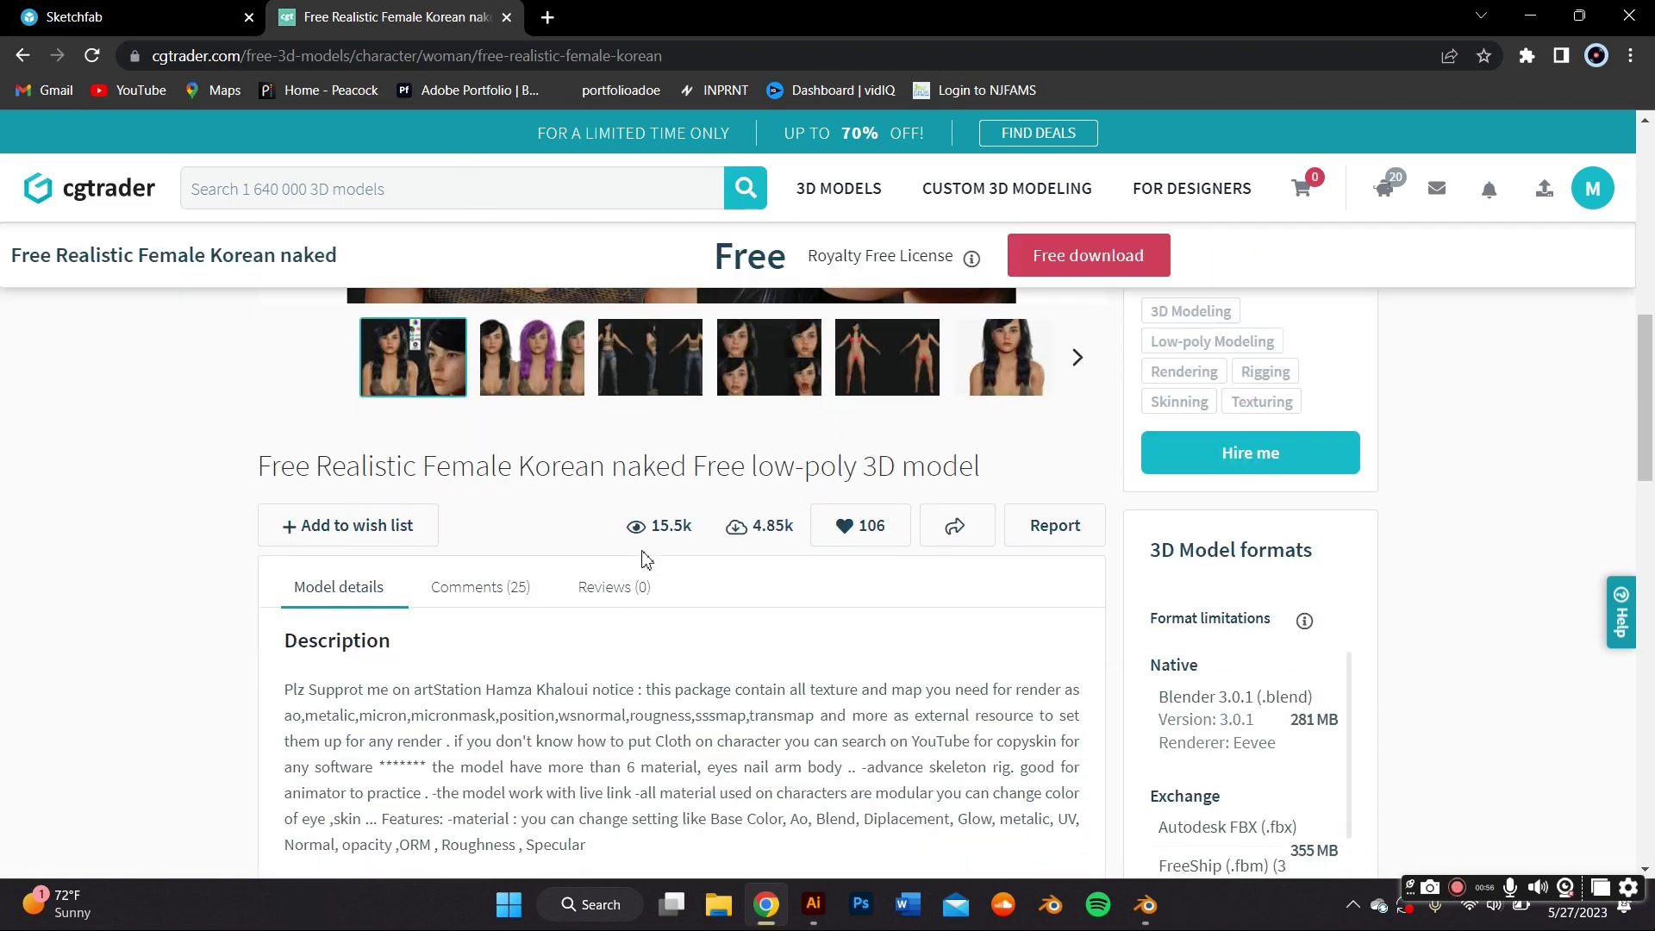
scroll(643, 556, "up", 4)
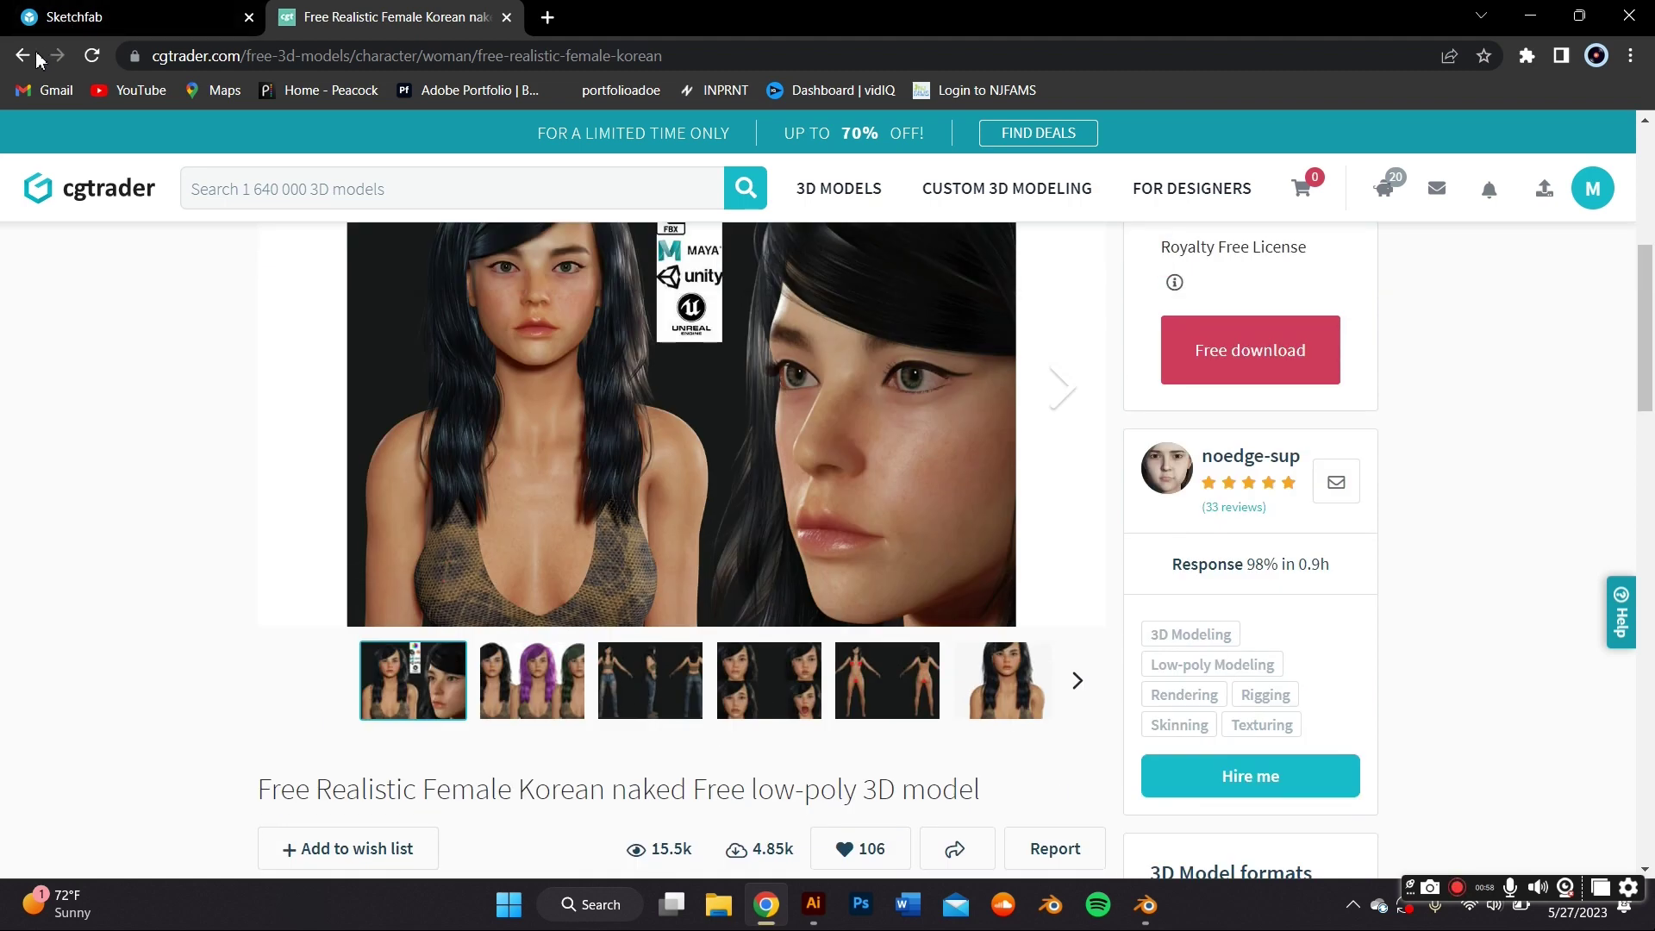
left_click(22, 61)
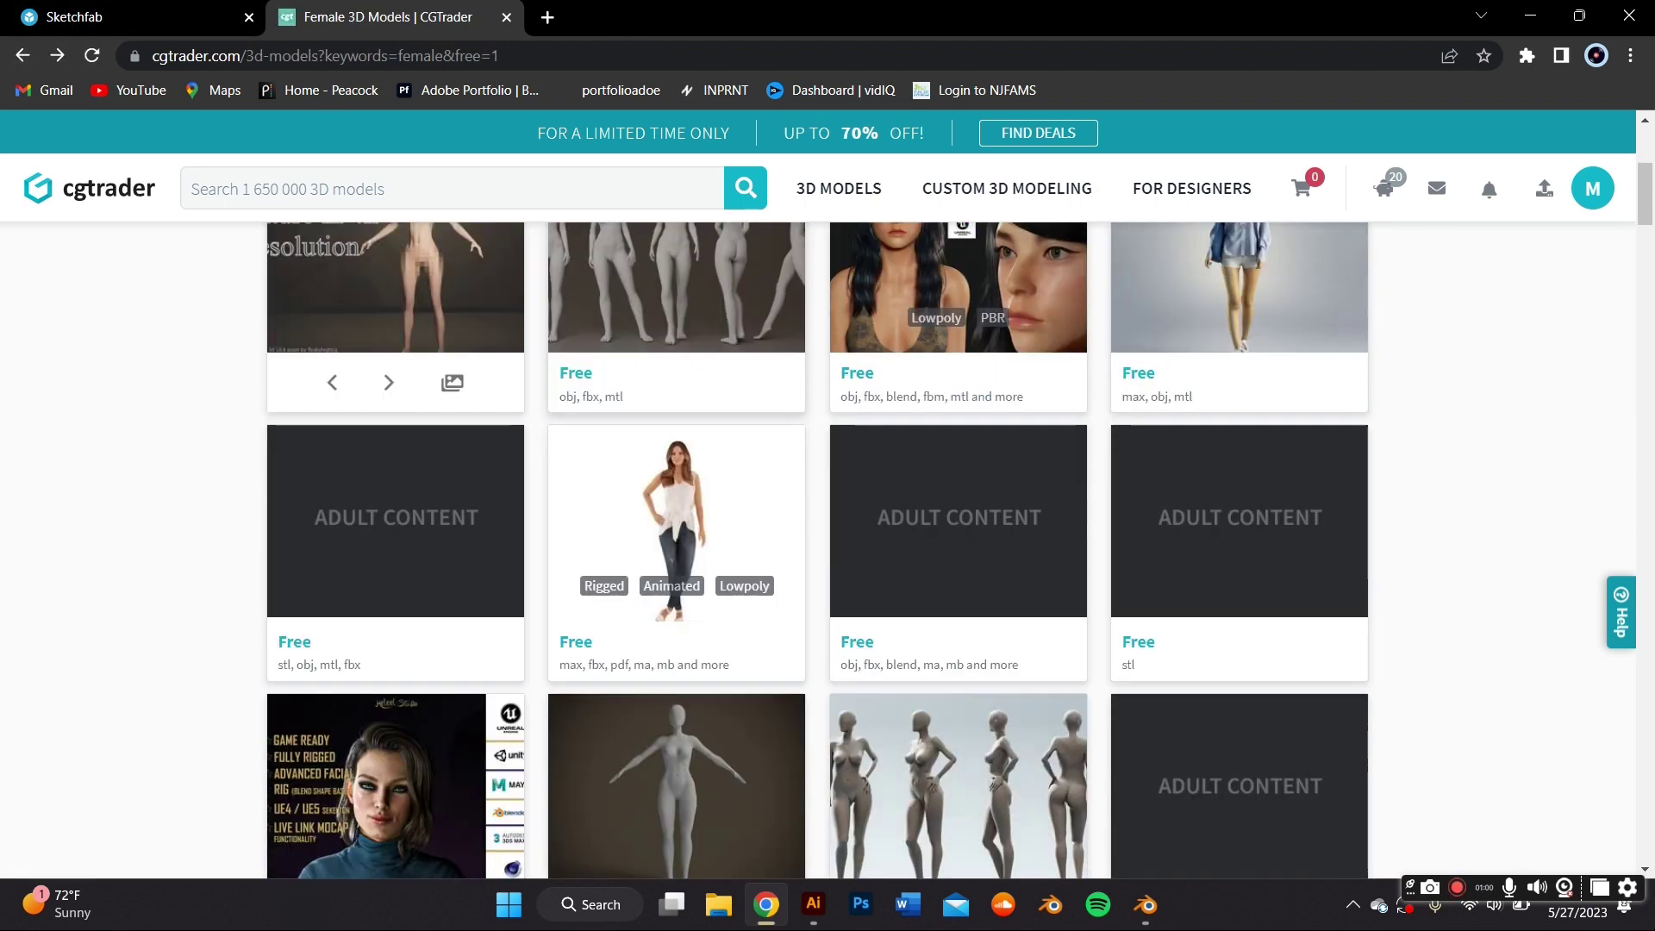
Switch to the Sketchfab tab and search its 3D models for "female model"
left_click(73, 16)
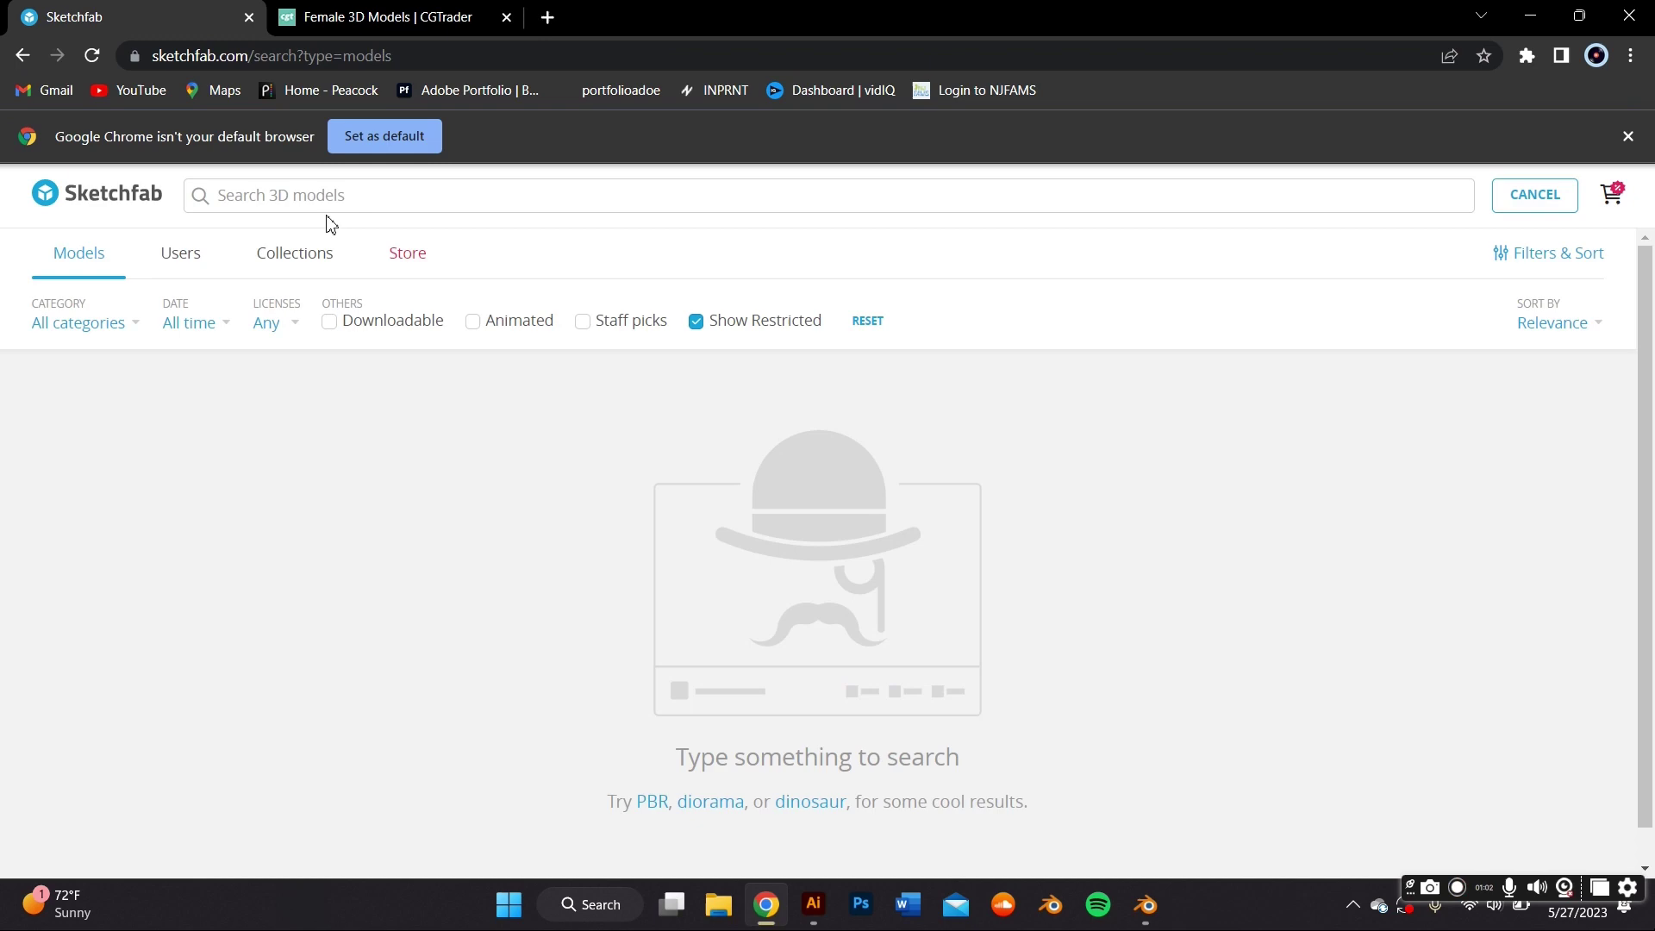
type("female model")
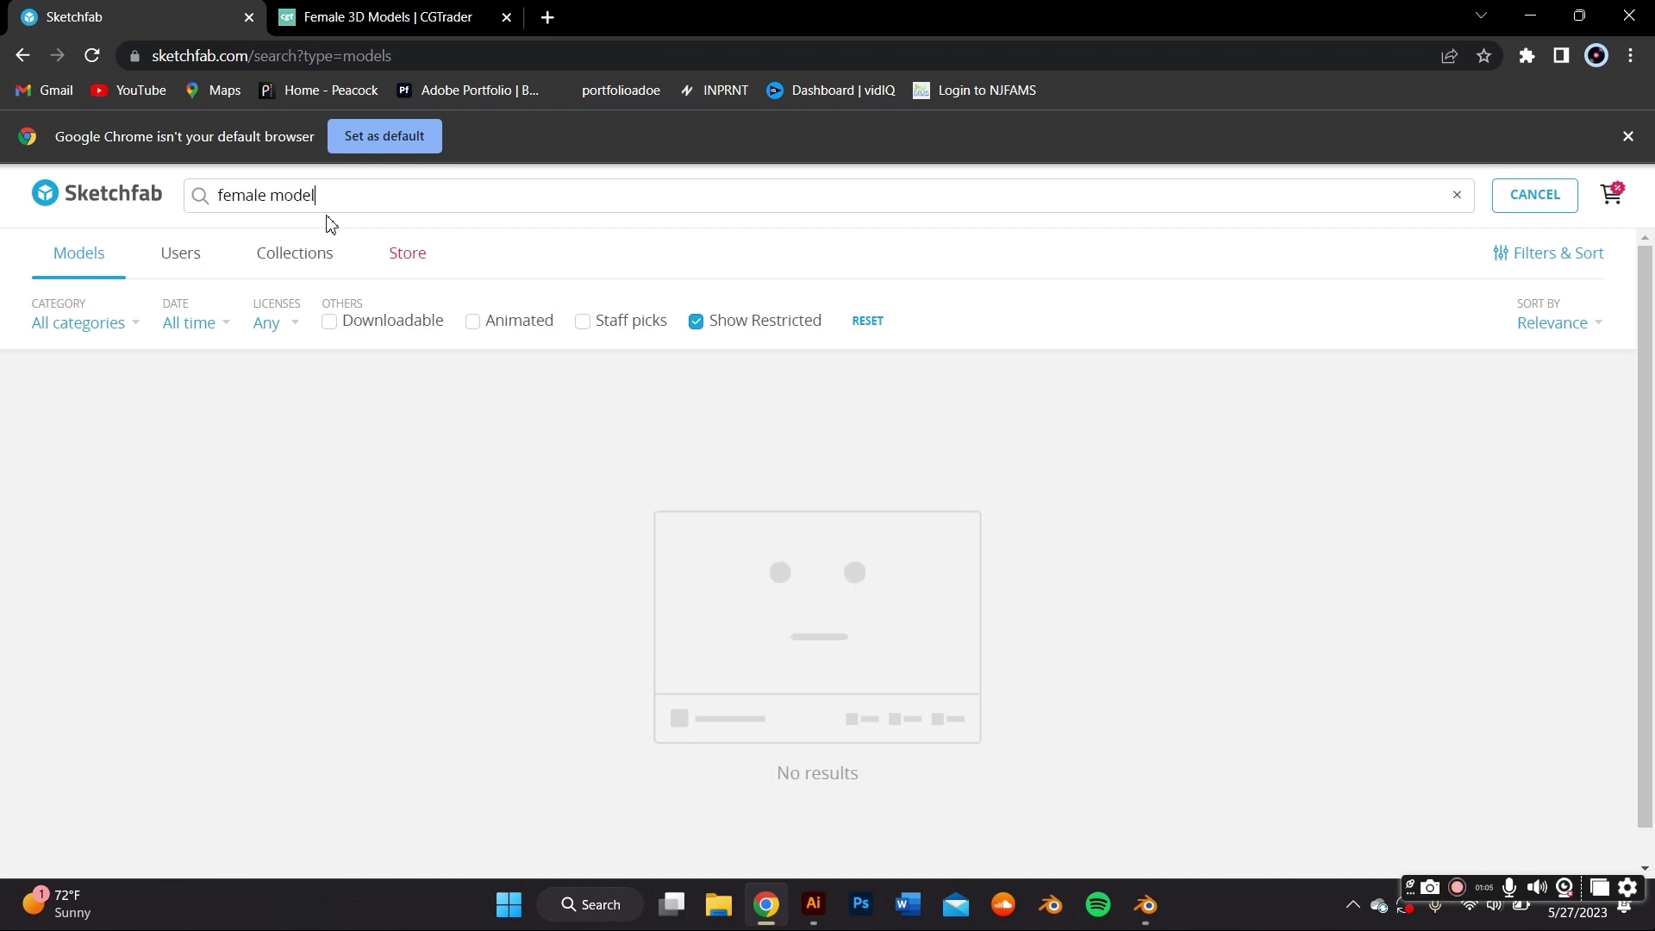
key("Return")
Switch to Blender and import the uploads_files_3395...sh_Female_FBX.fbx file from the Downloads folder as FBX
key("alt+Tab")
left_click(46, 37)
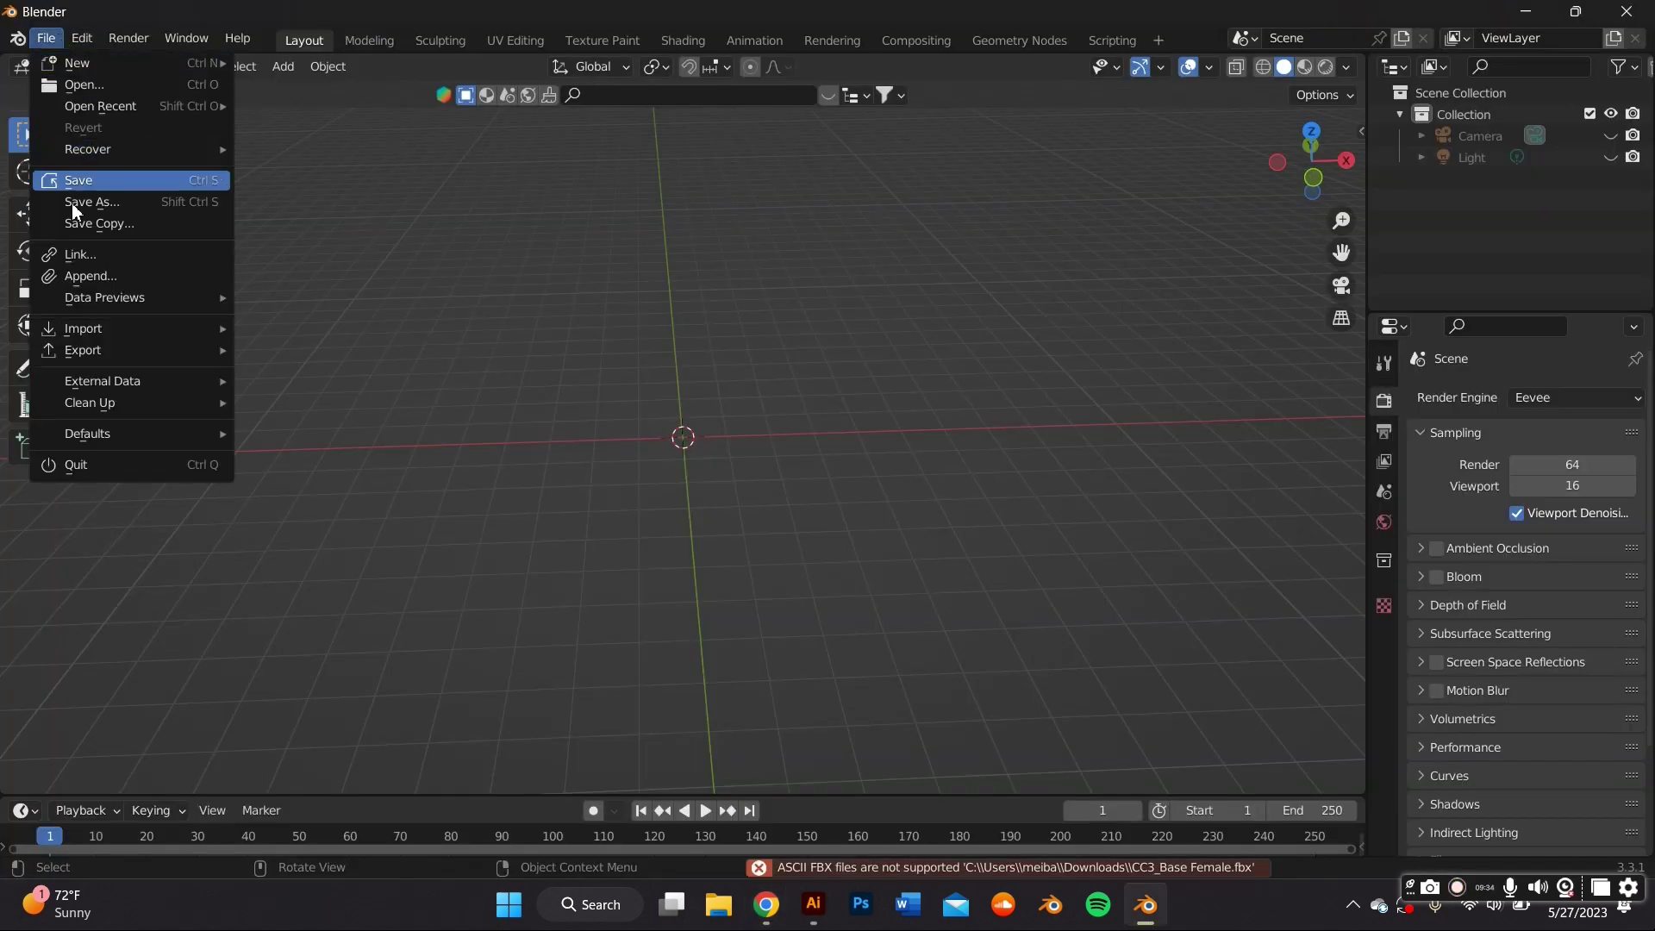
mouse_move(133, 332)
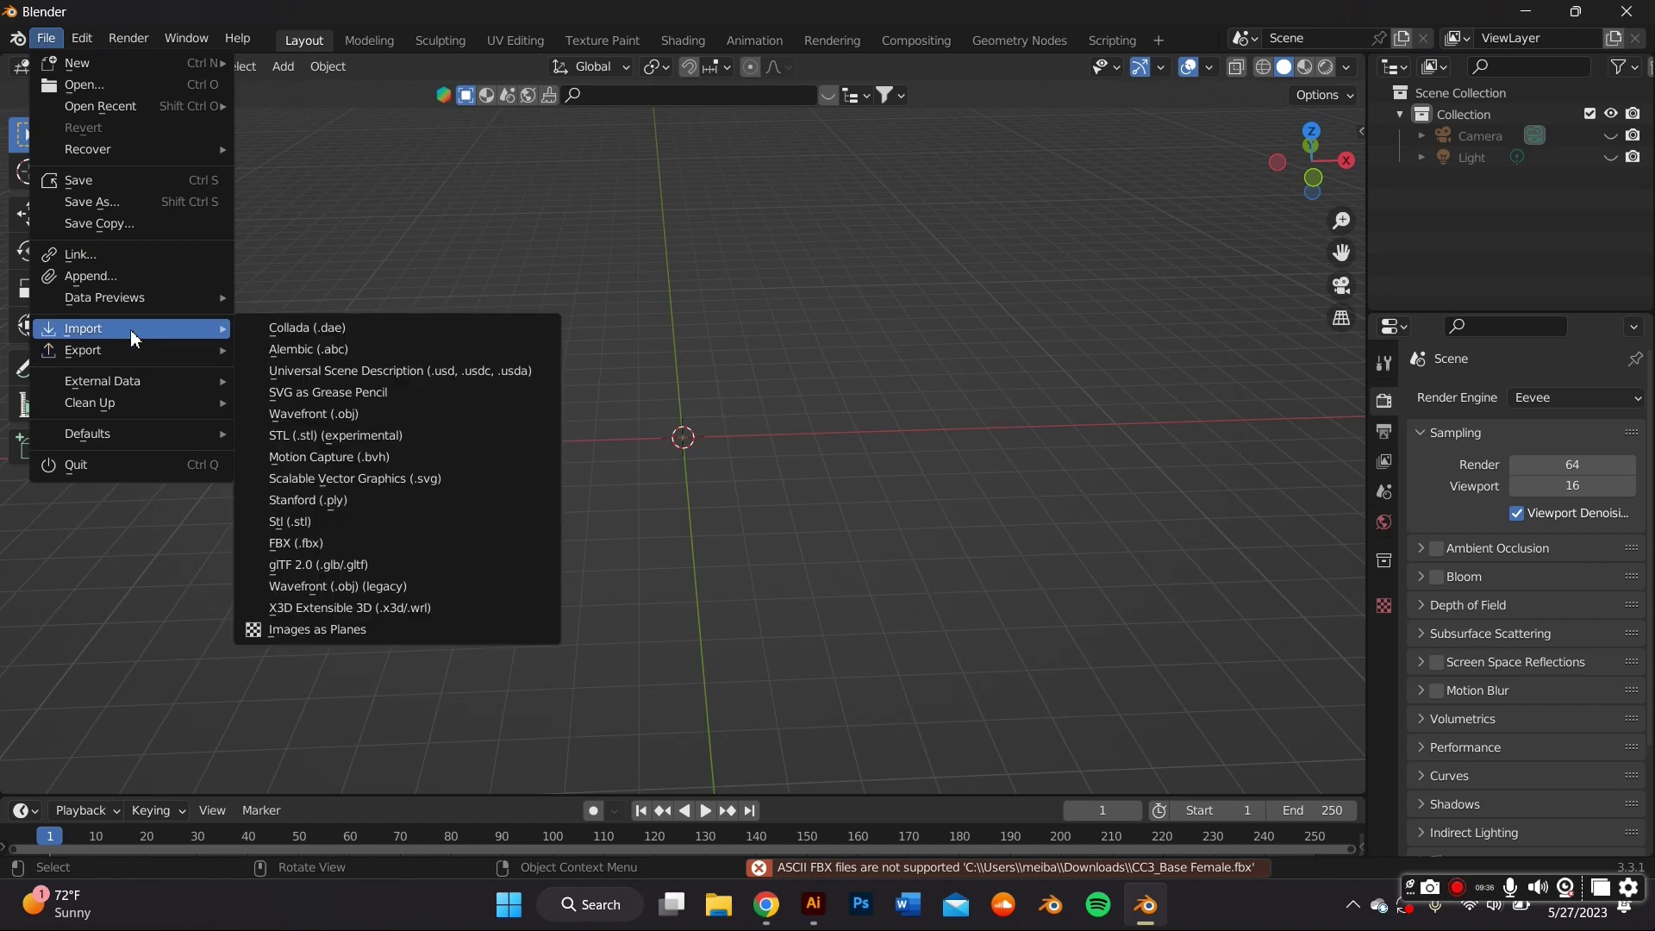
left_click(345, 541)
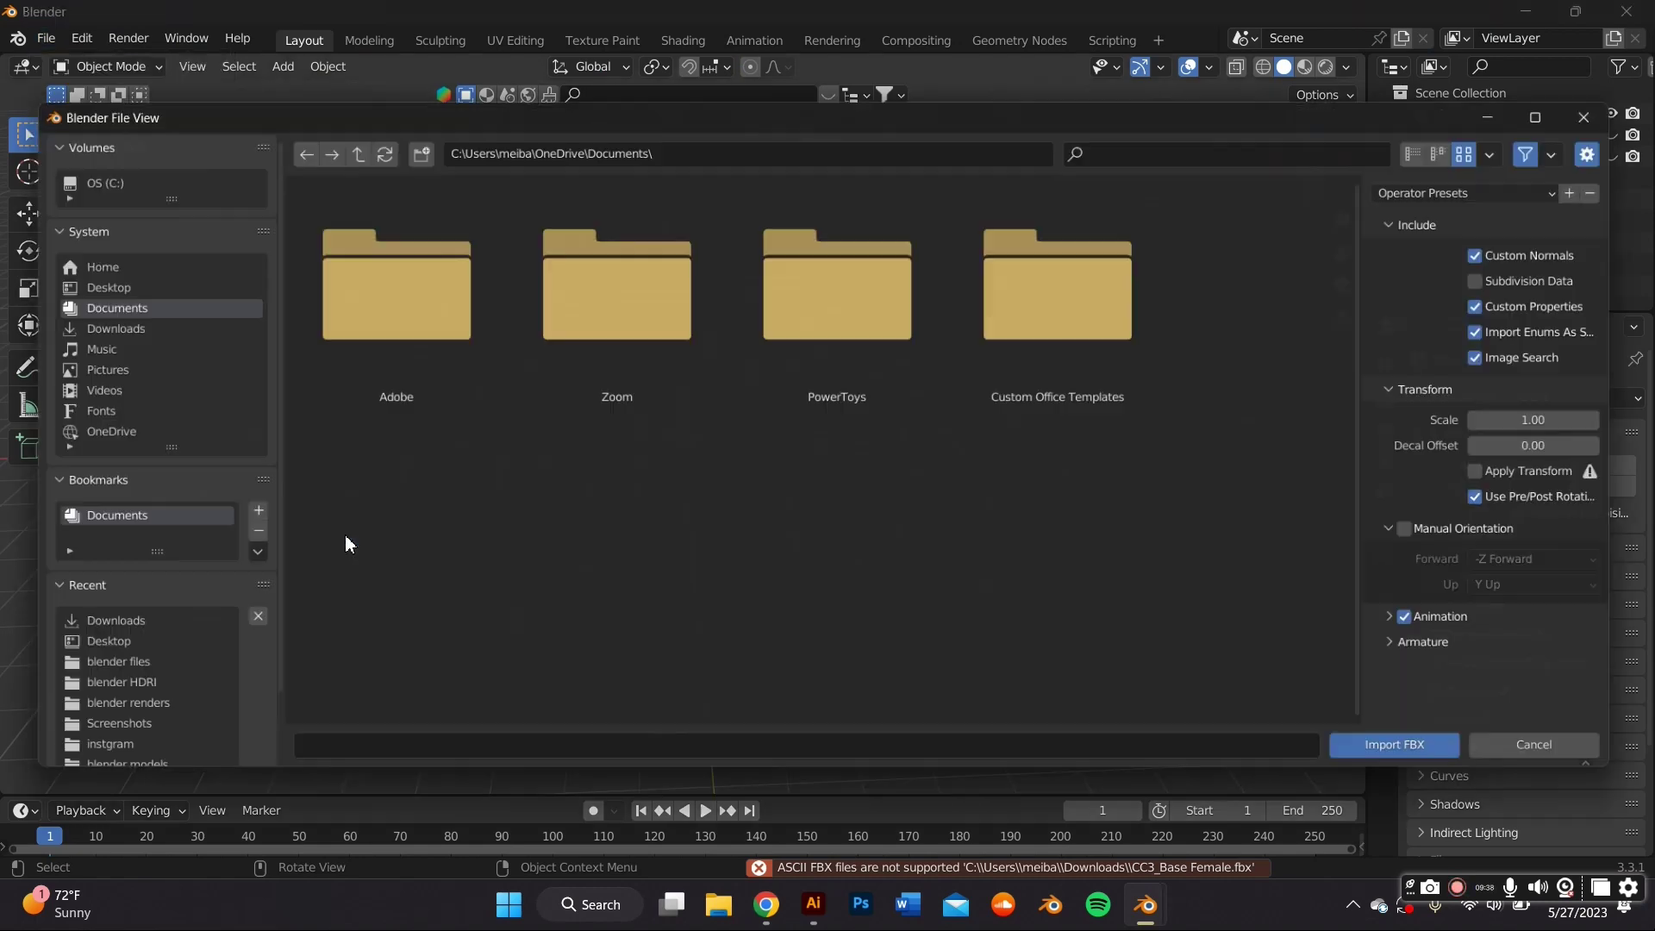
left_click(79, 328)
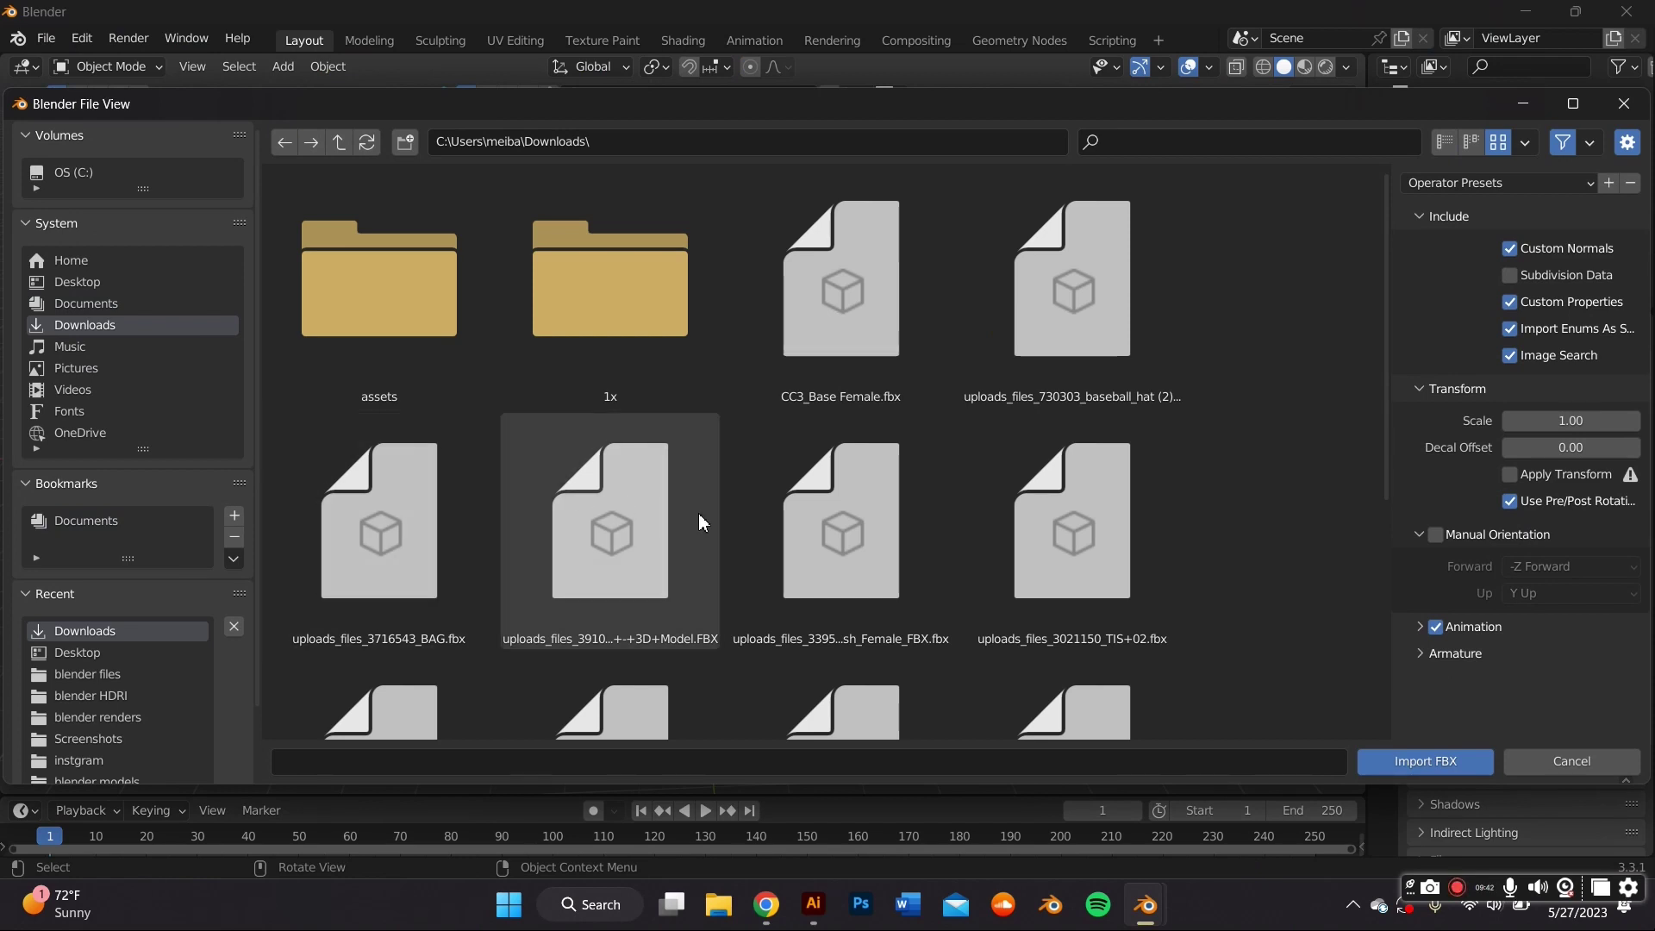
scroll(821, 438, "down", 1)
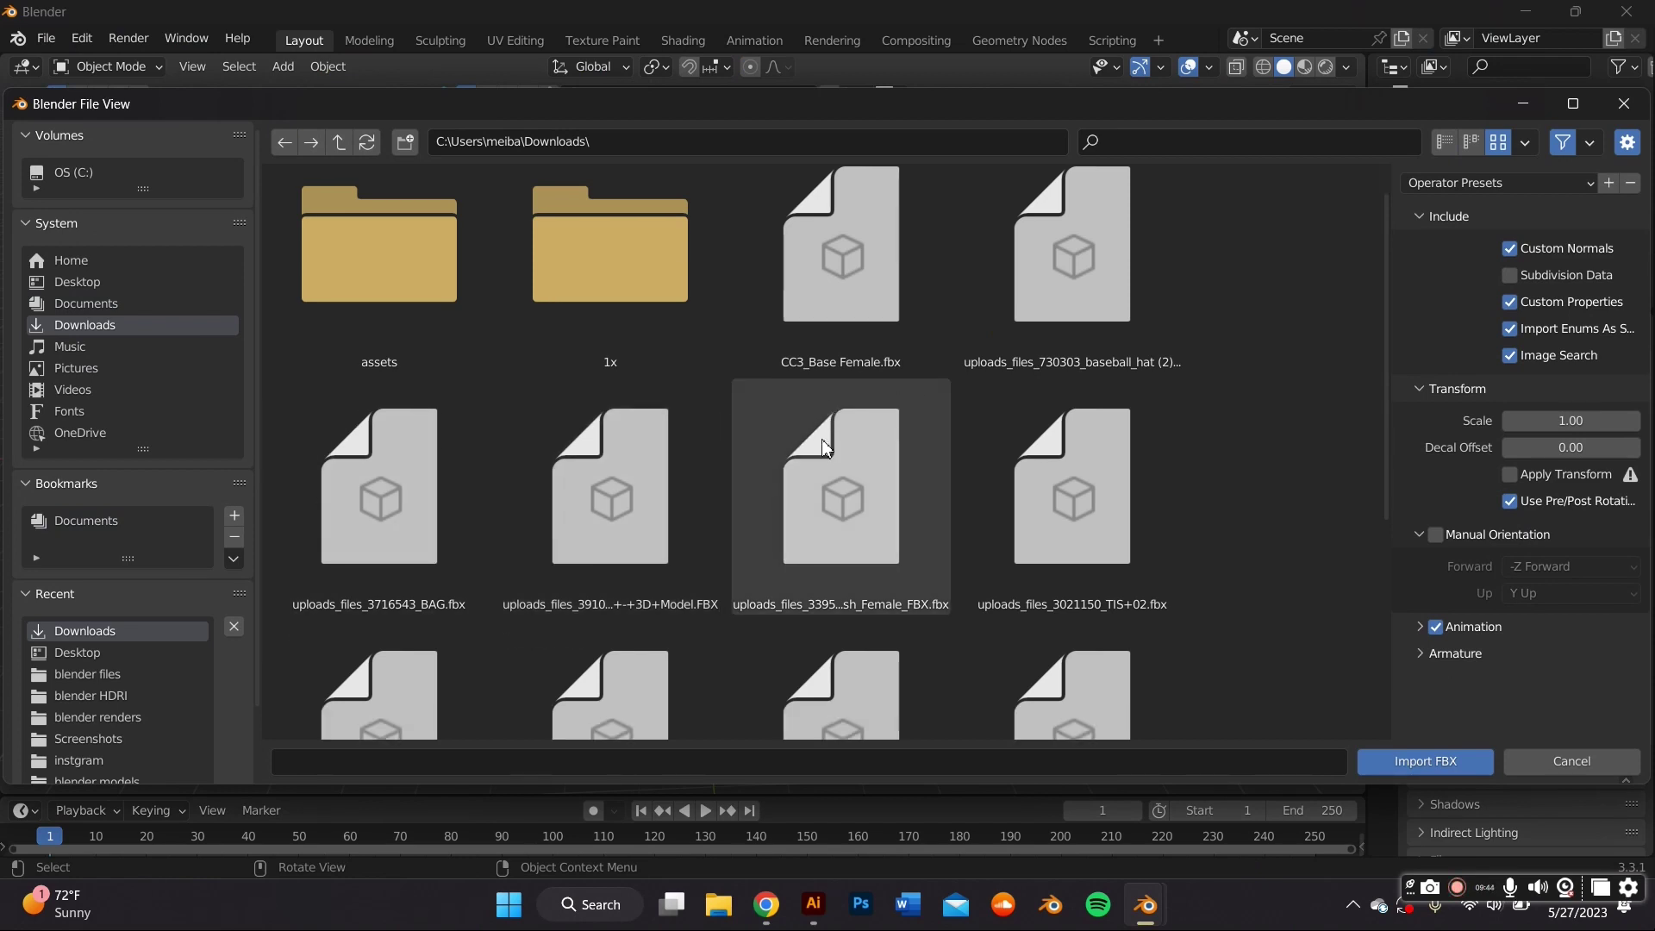
scroll(834, 440, "down", 1)
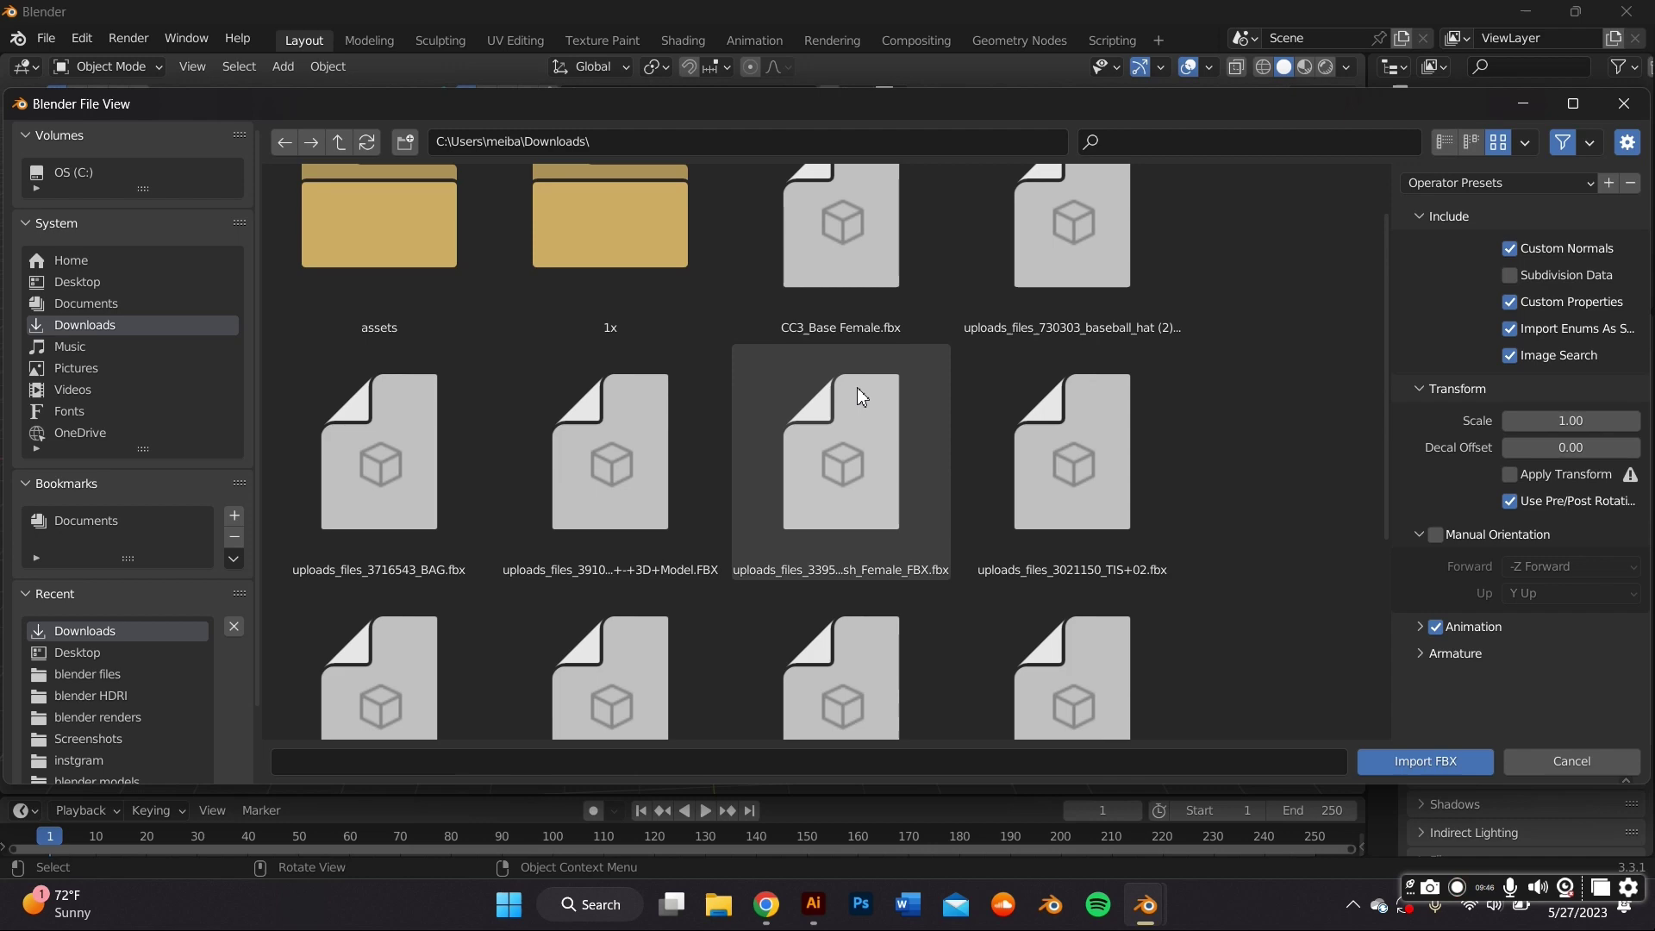
left_click(856, 386)
left_click(856, 387)
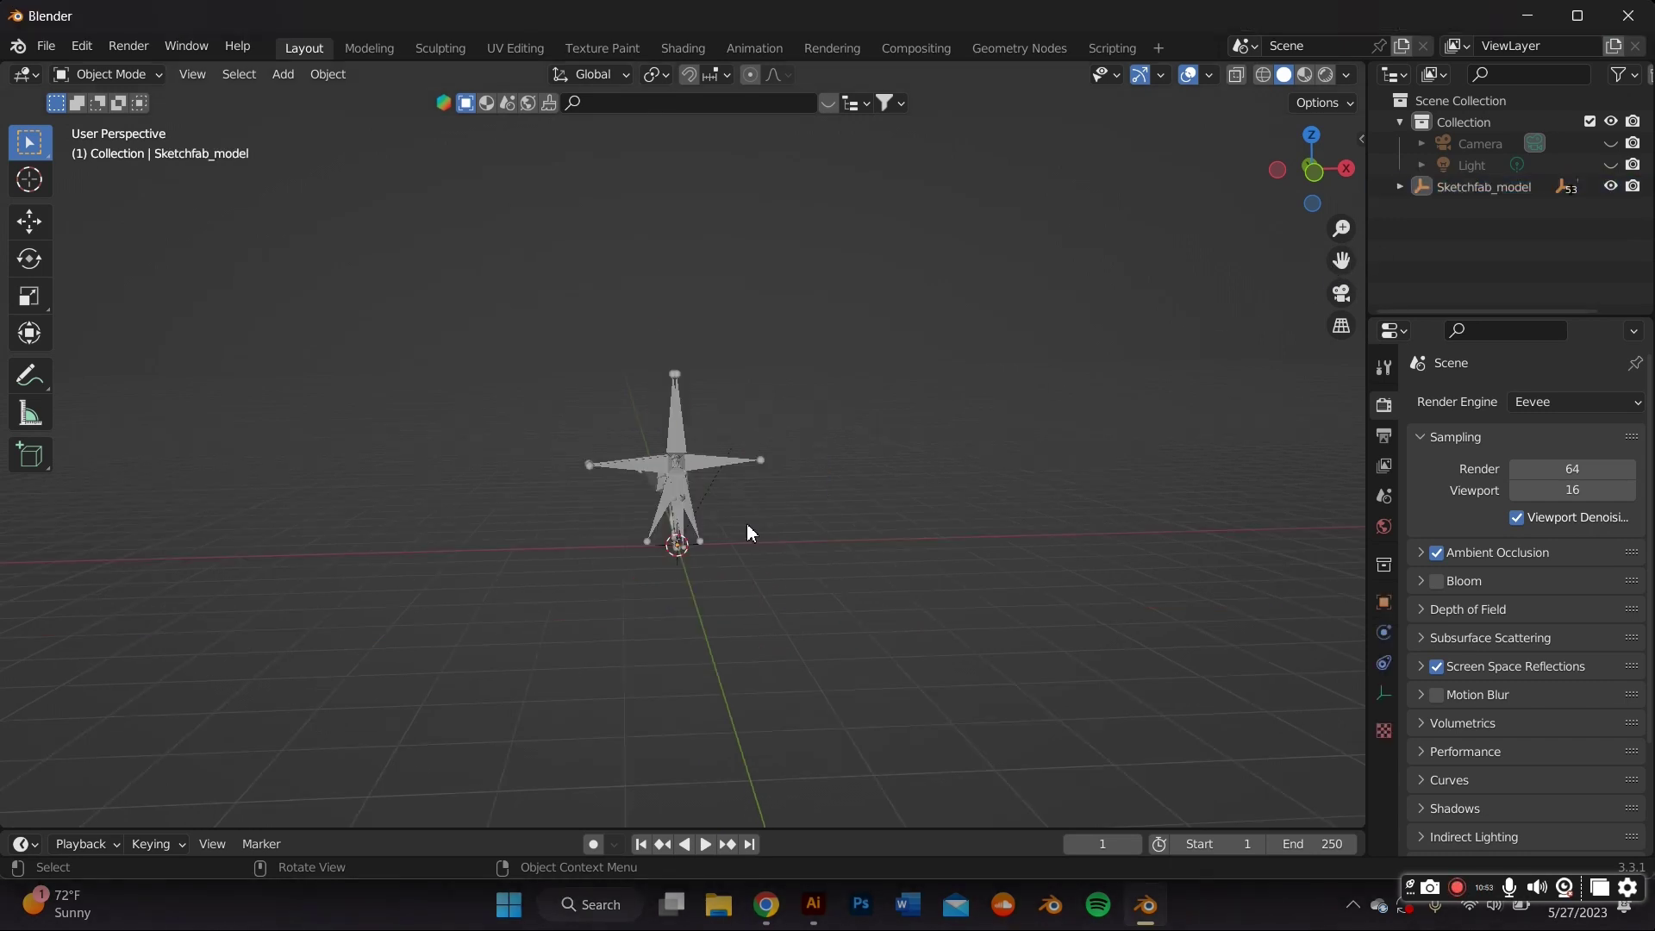
scroll(747, 523, "up", 5)
scroll(746, 522, "up", 2)
middle_click_drag(695, 524, 1002, 514)
left_click(955, 533)
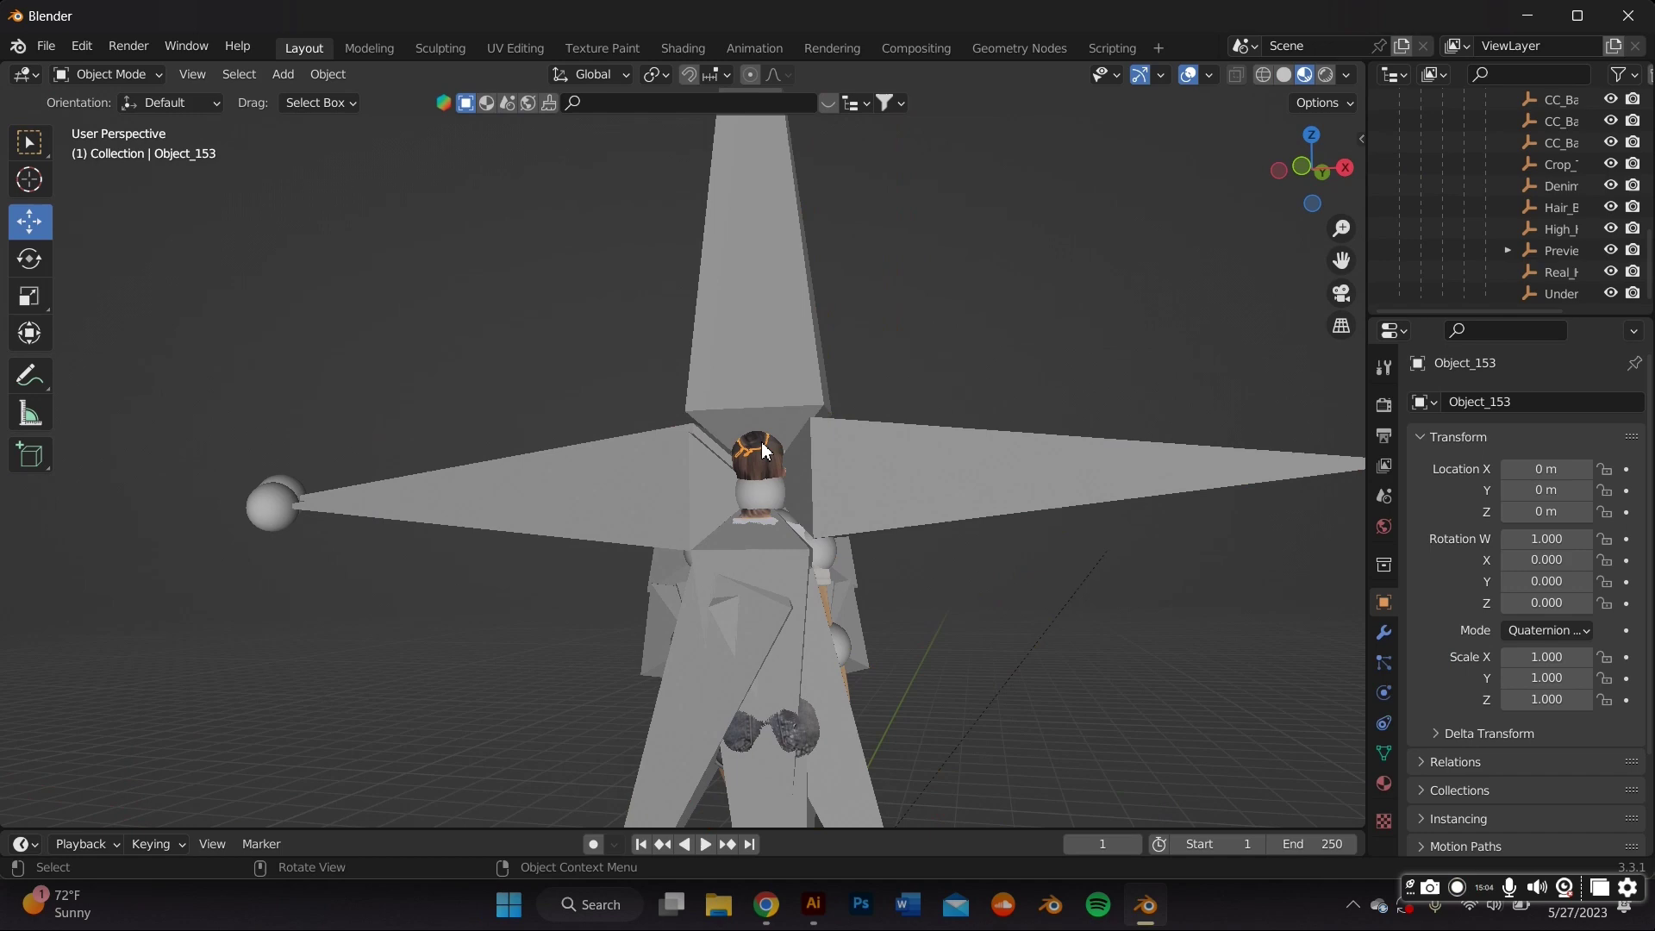
left_click(137, 52)
left_click(78, 76)
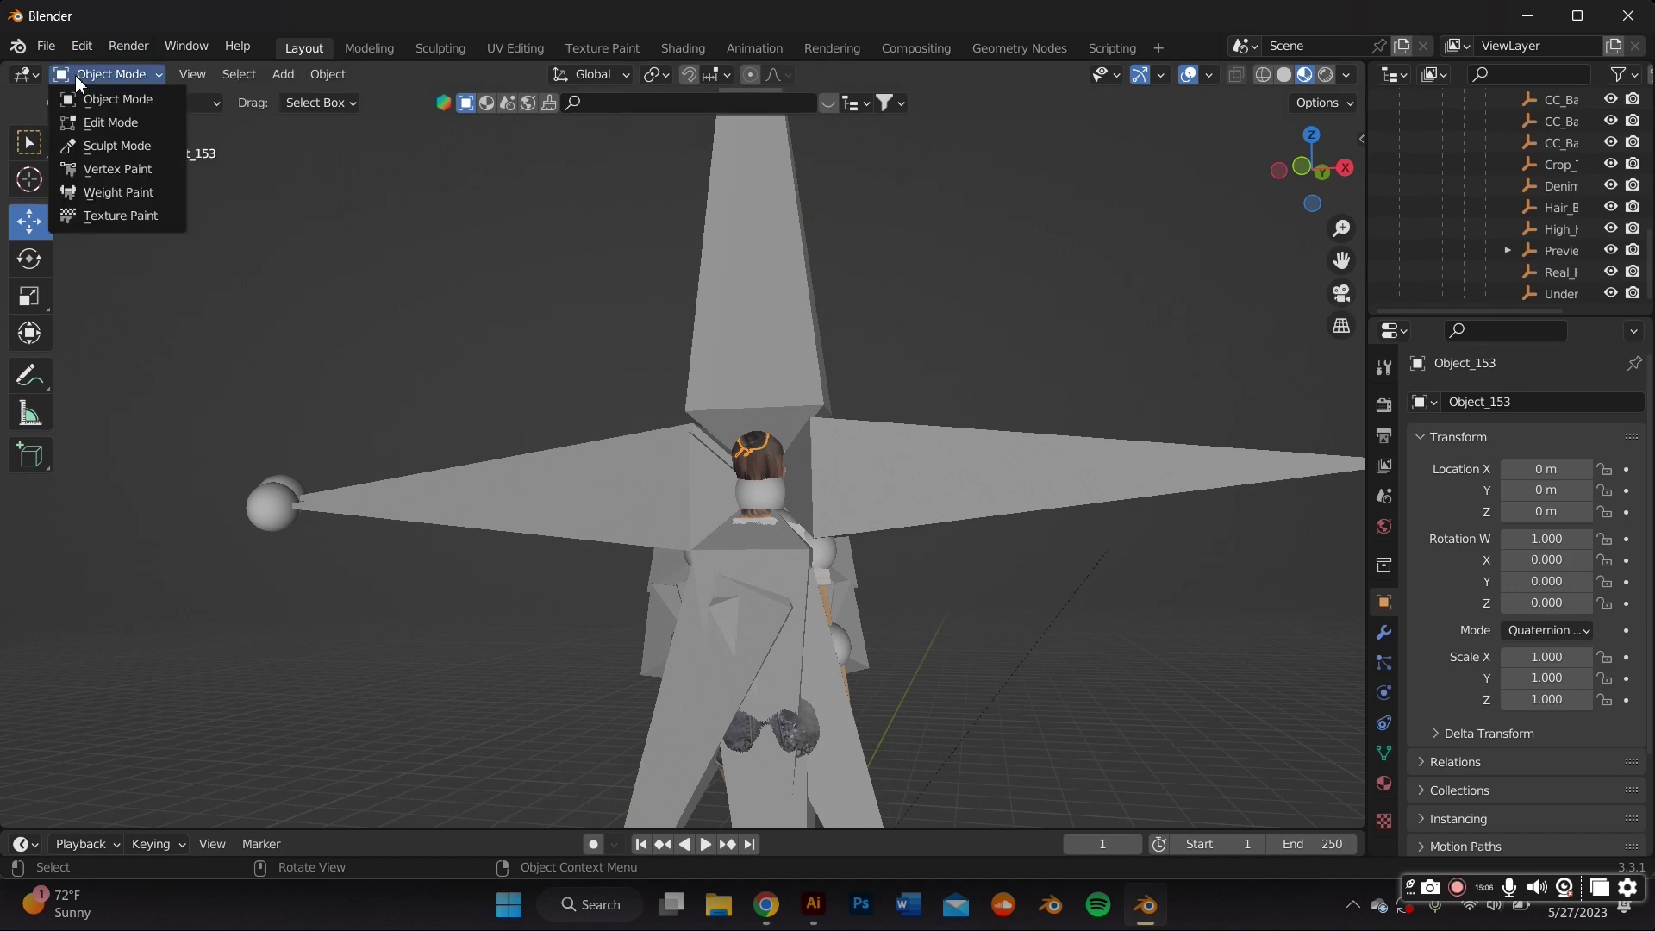
Select the character's armature and set its viewport display to Stick in the armature data properties
scroll(790, 339, "up", 6)
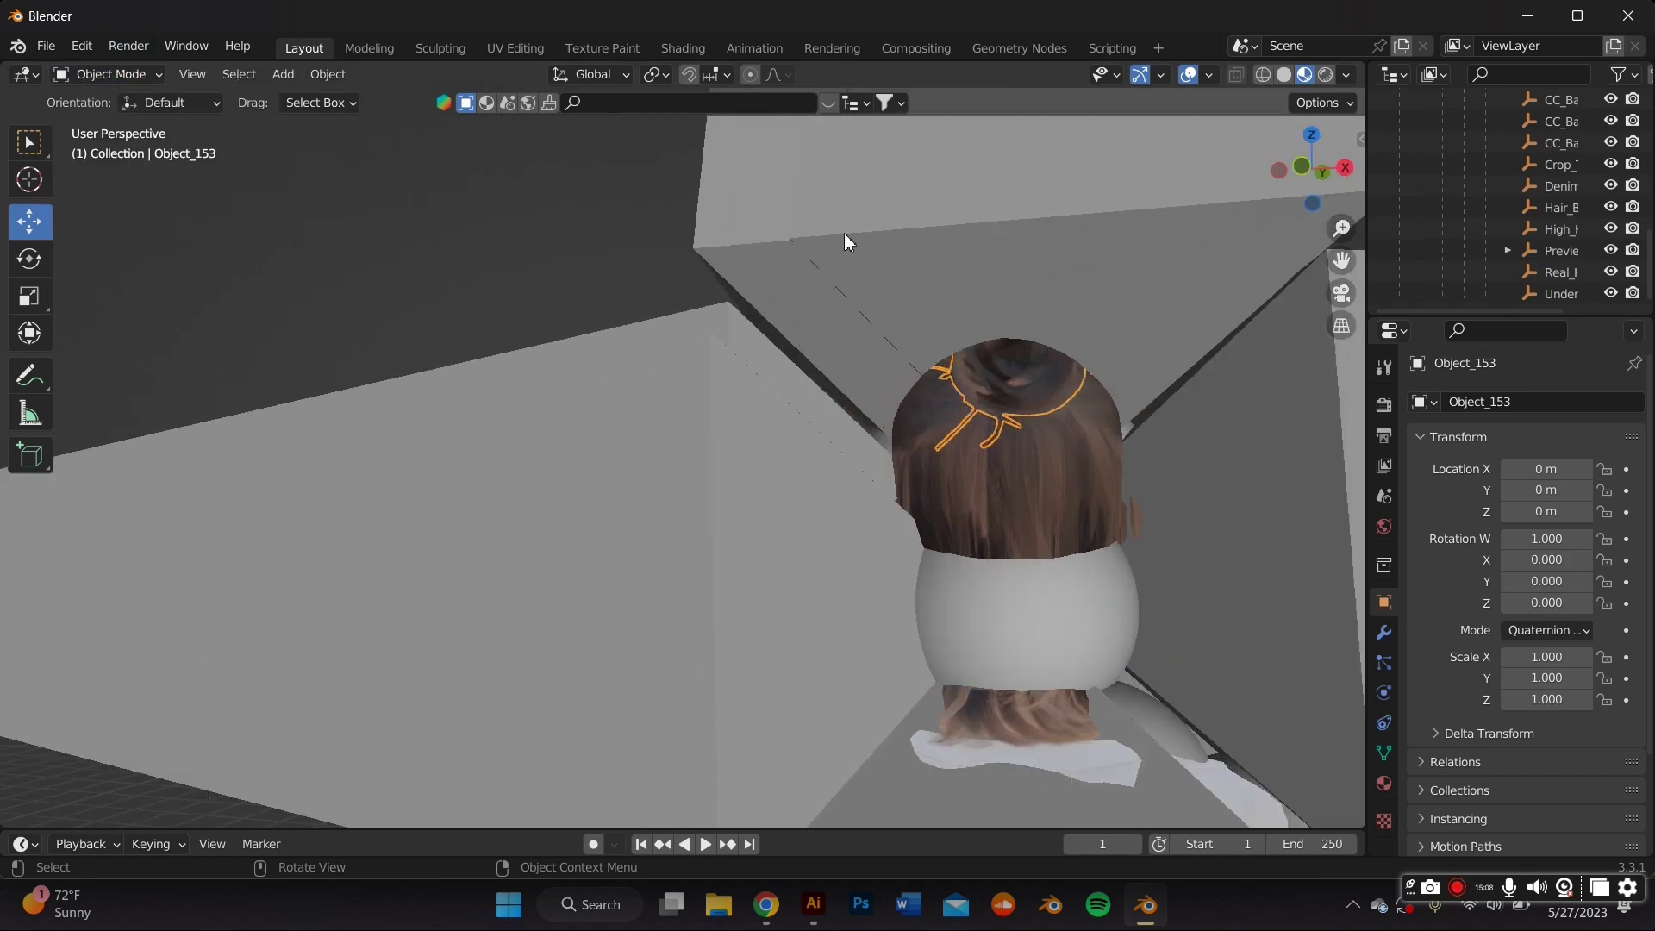
left_click(859, 268)
left_click(1505, 437)
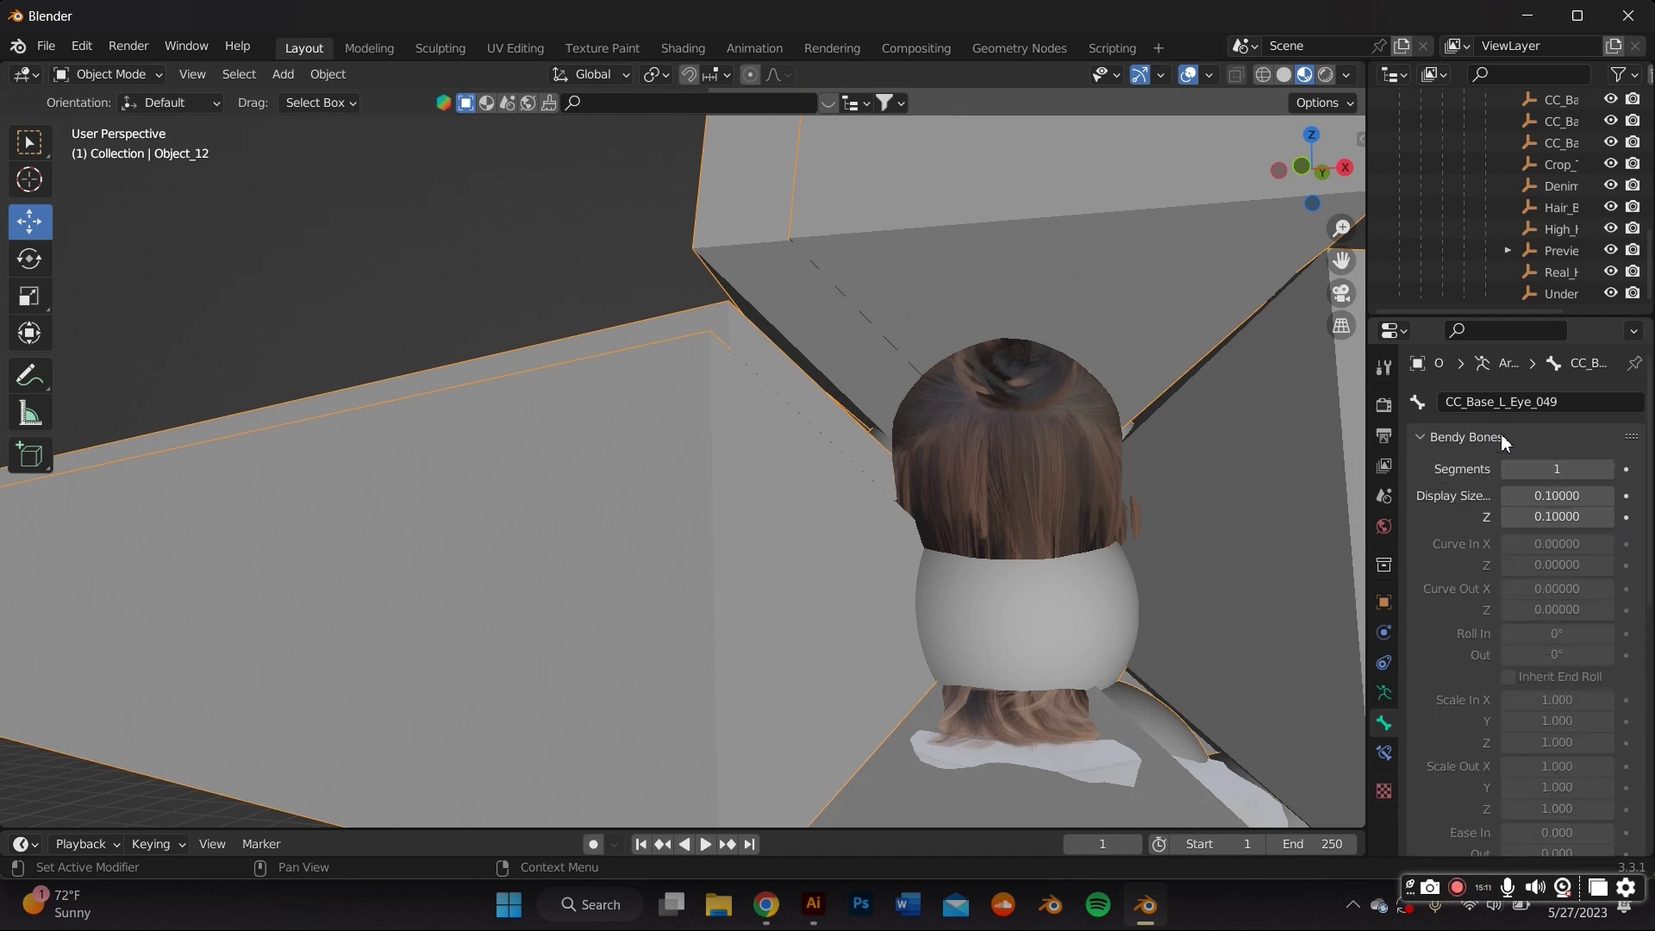
left_click(1504, 439)
left_click(1385, 692)
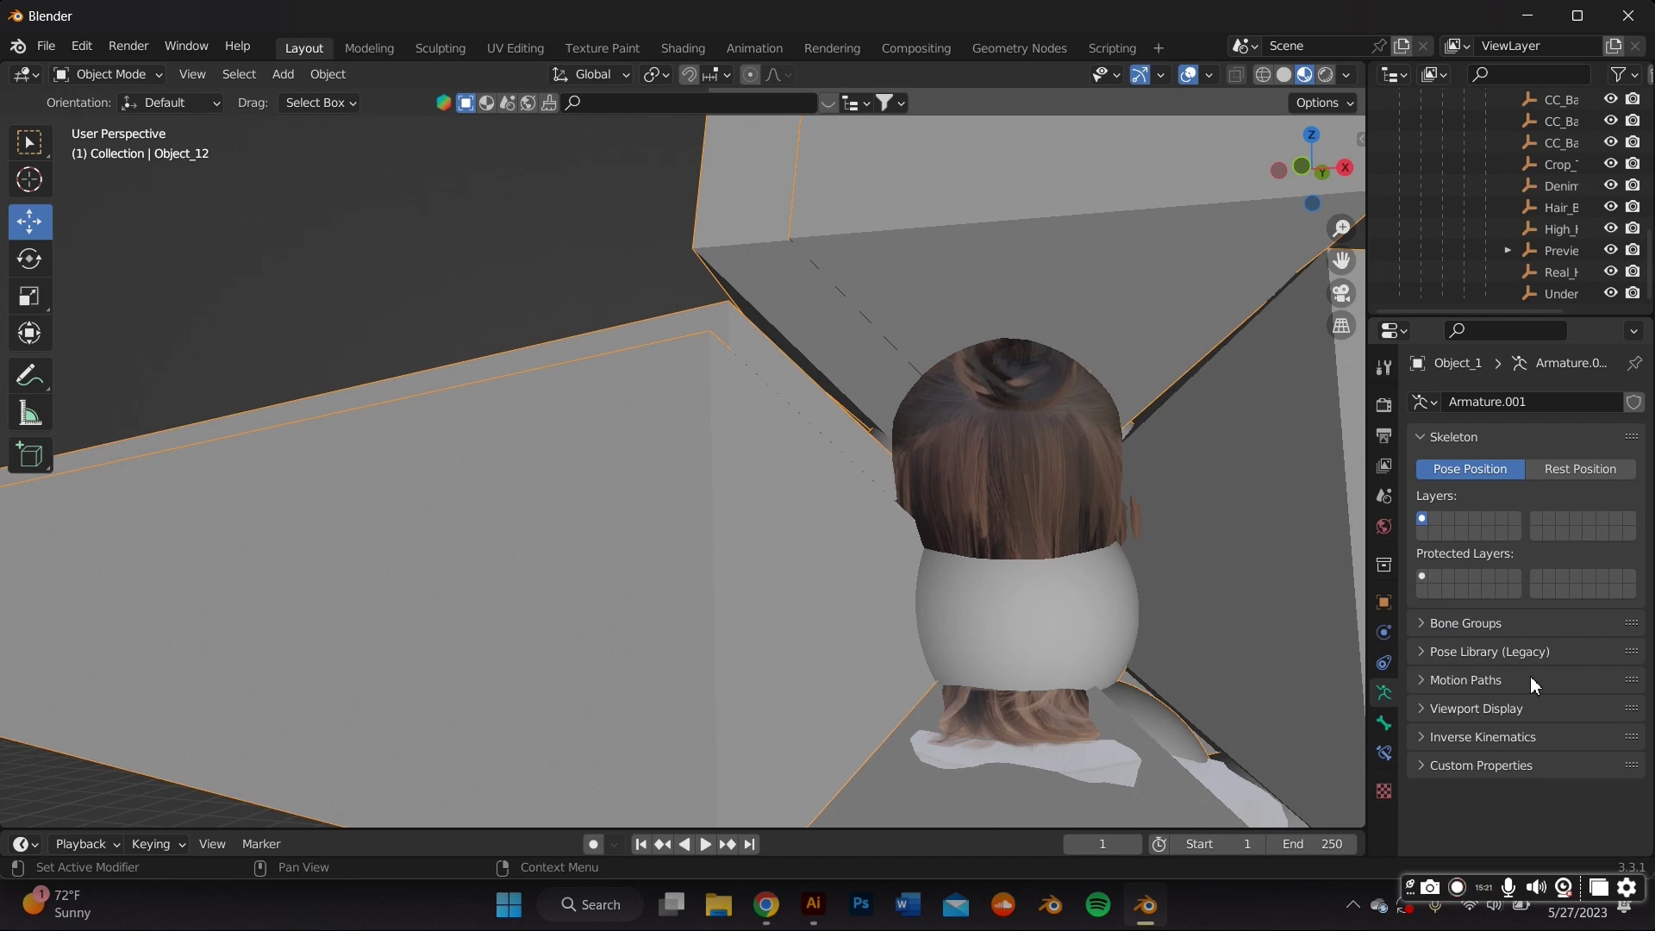
middle_click_drag(1309, 361, 1354, 519)
left_click(1437, 719)
scroll(1462, 685, "down", 3)
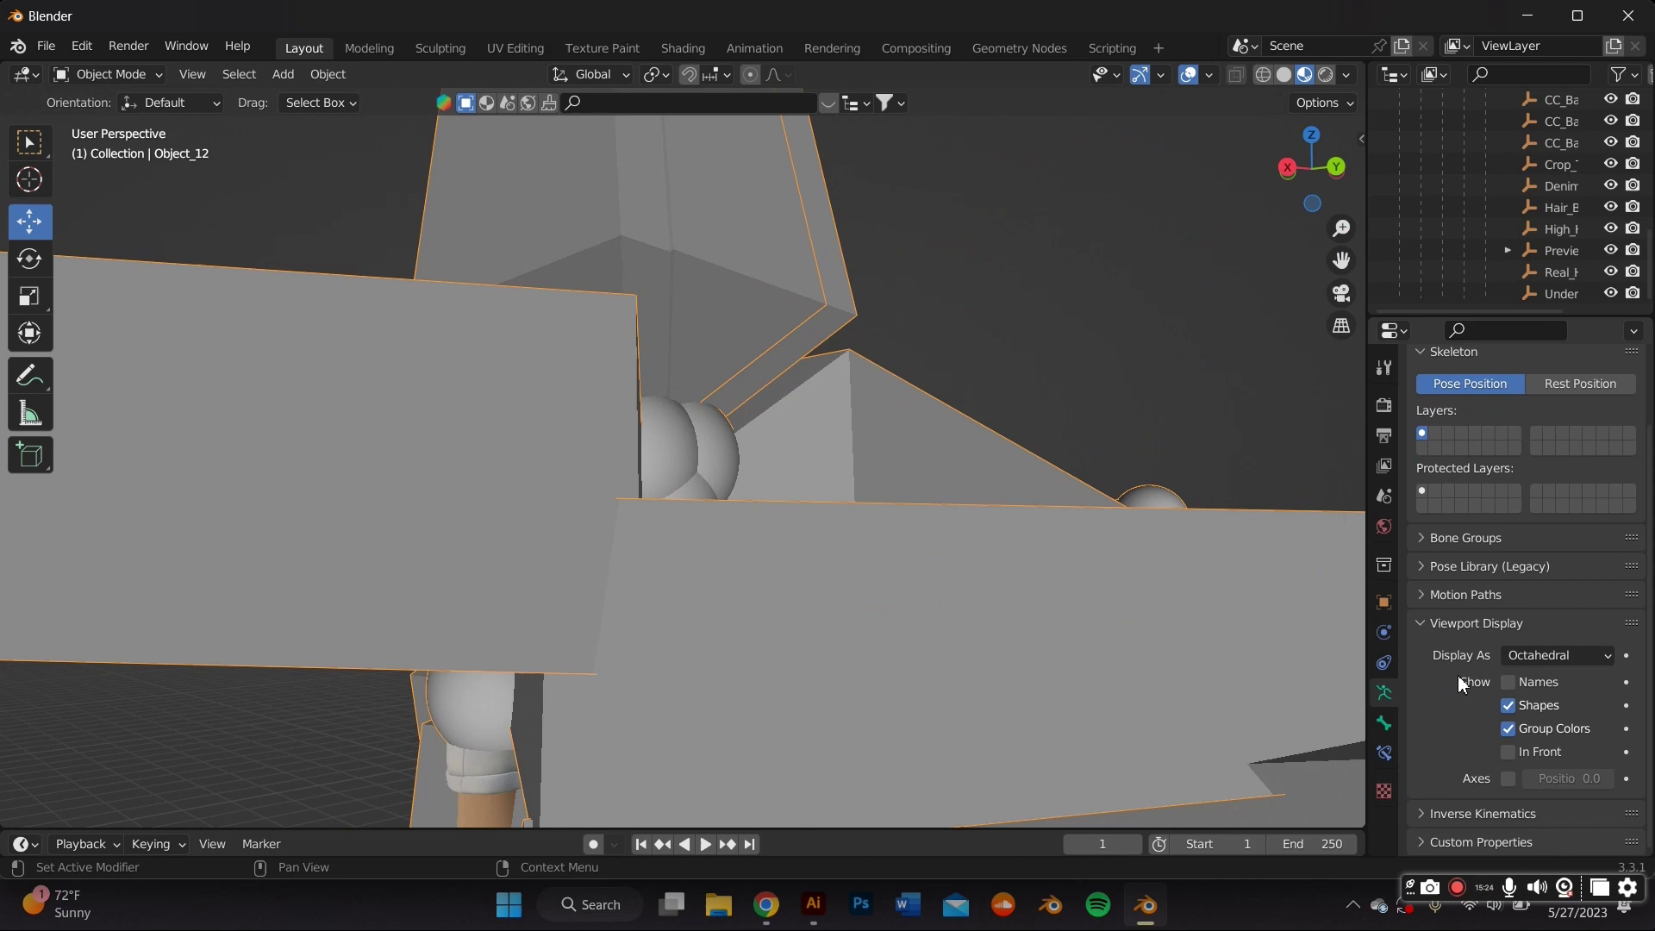
left_click(1586, 655)
left_click(1543, 707)
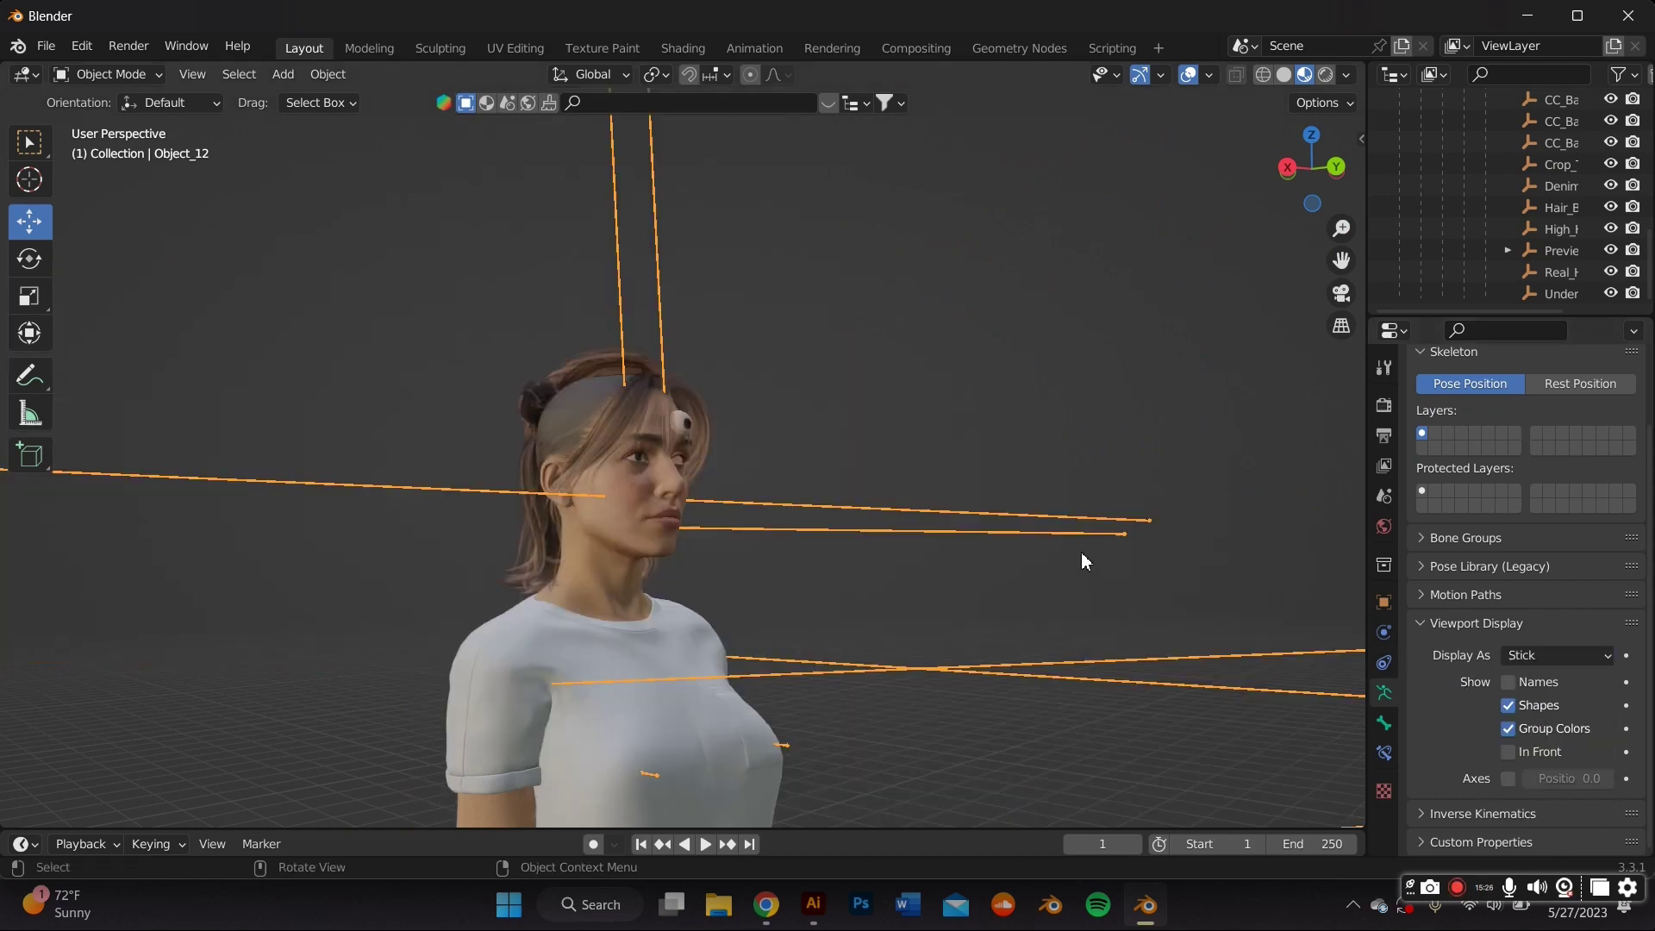
Select the misplaced eyeball mesh on the character's forehead
middle_click_drag(1082, 554, 897, 527)
scroll(897, 527, "down", 3)
scroll(765, 546, "down", 1)
middle_click_drag(765, 546, 1019, 542)
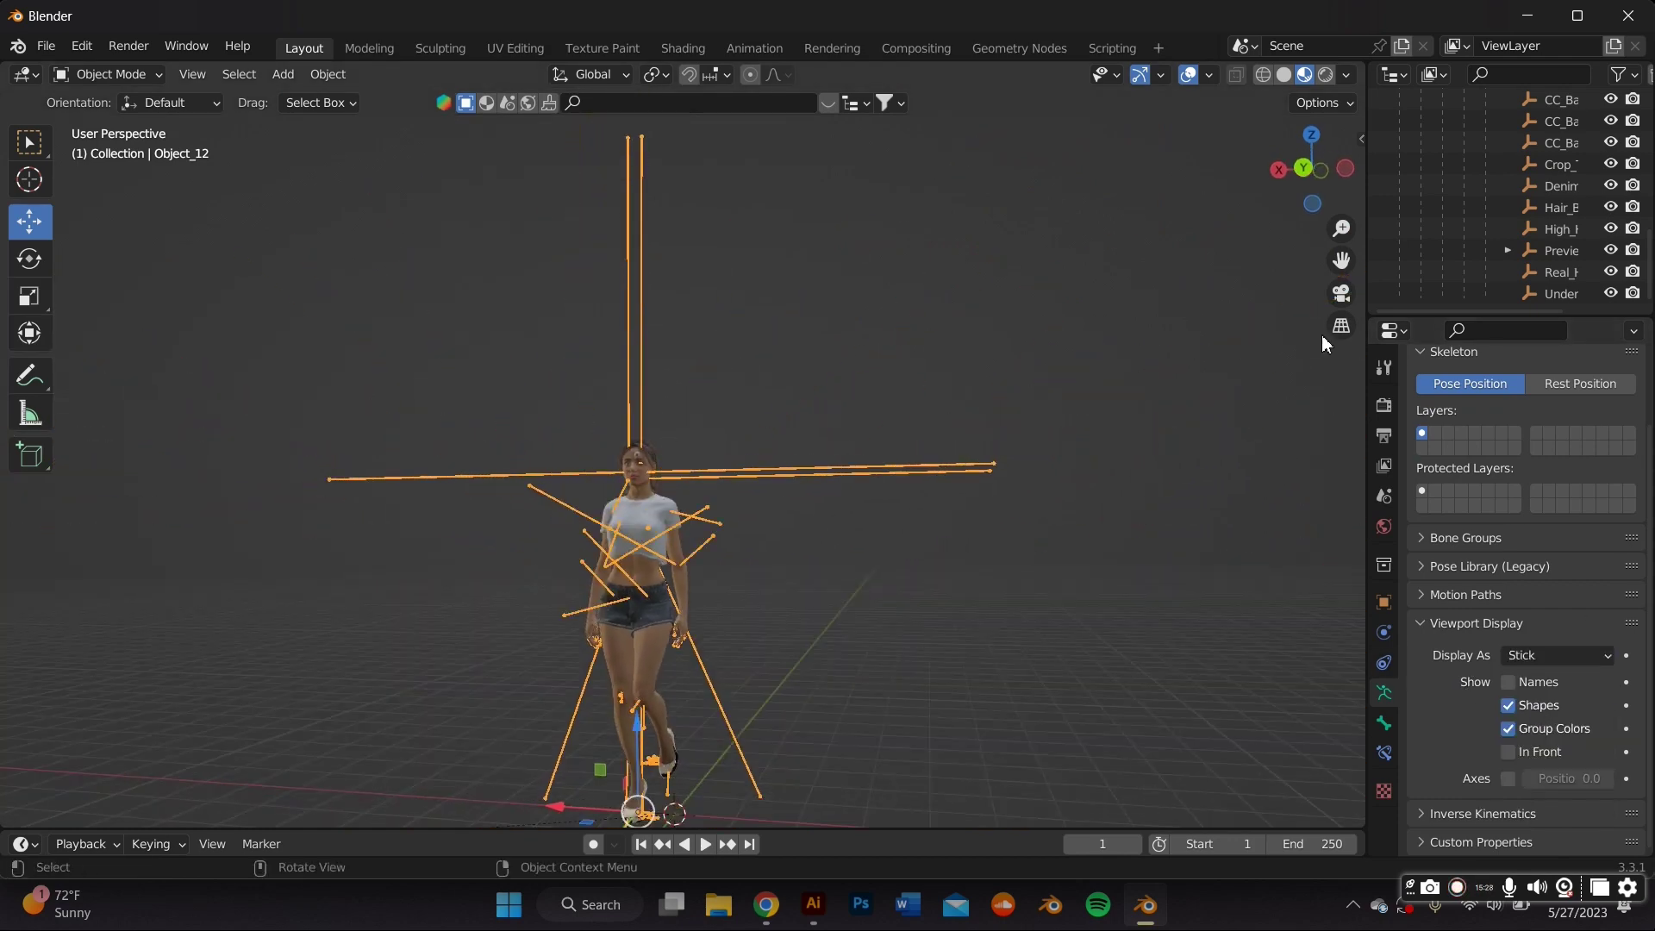
left_click_drag(1341, 260, 1406, 198)
scroll(1127, 338, "up", 8)
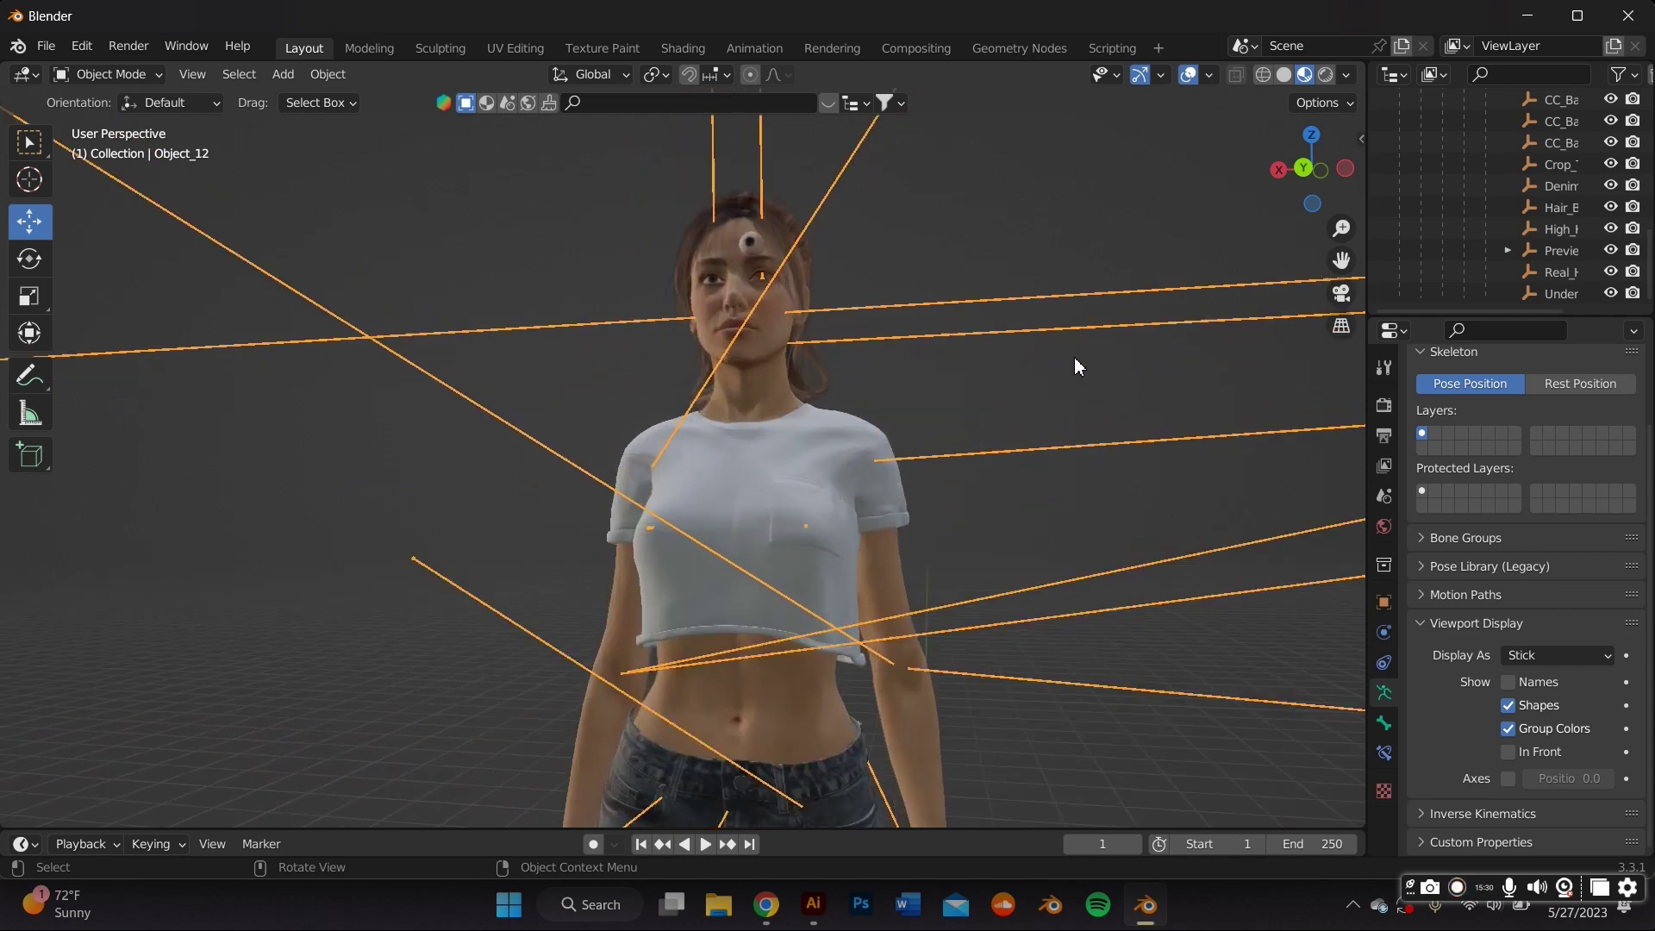
middle_click_drag(854, 316, 862, 346)
left_click(784, 224)
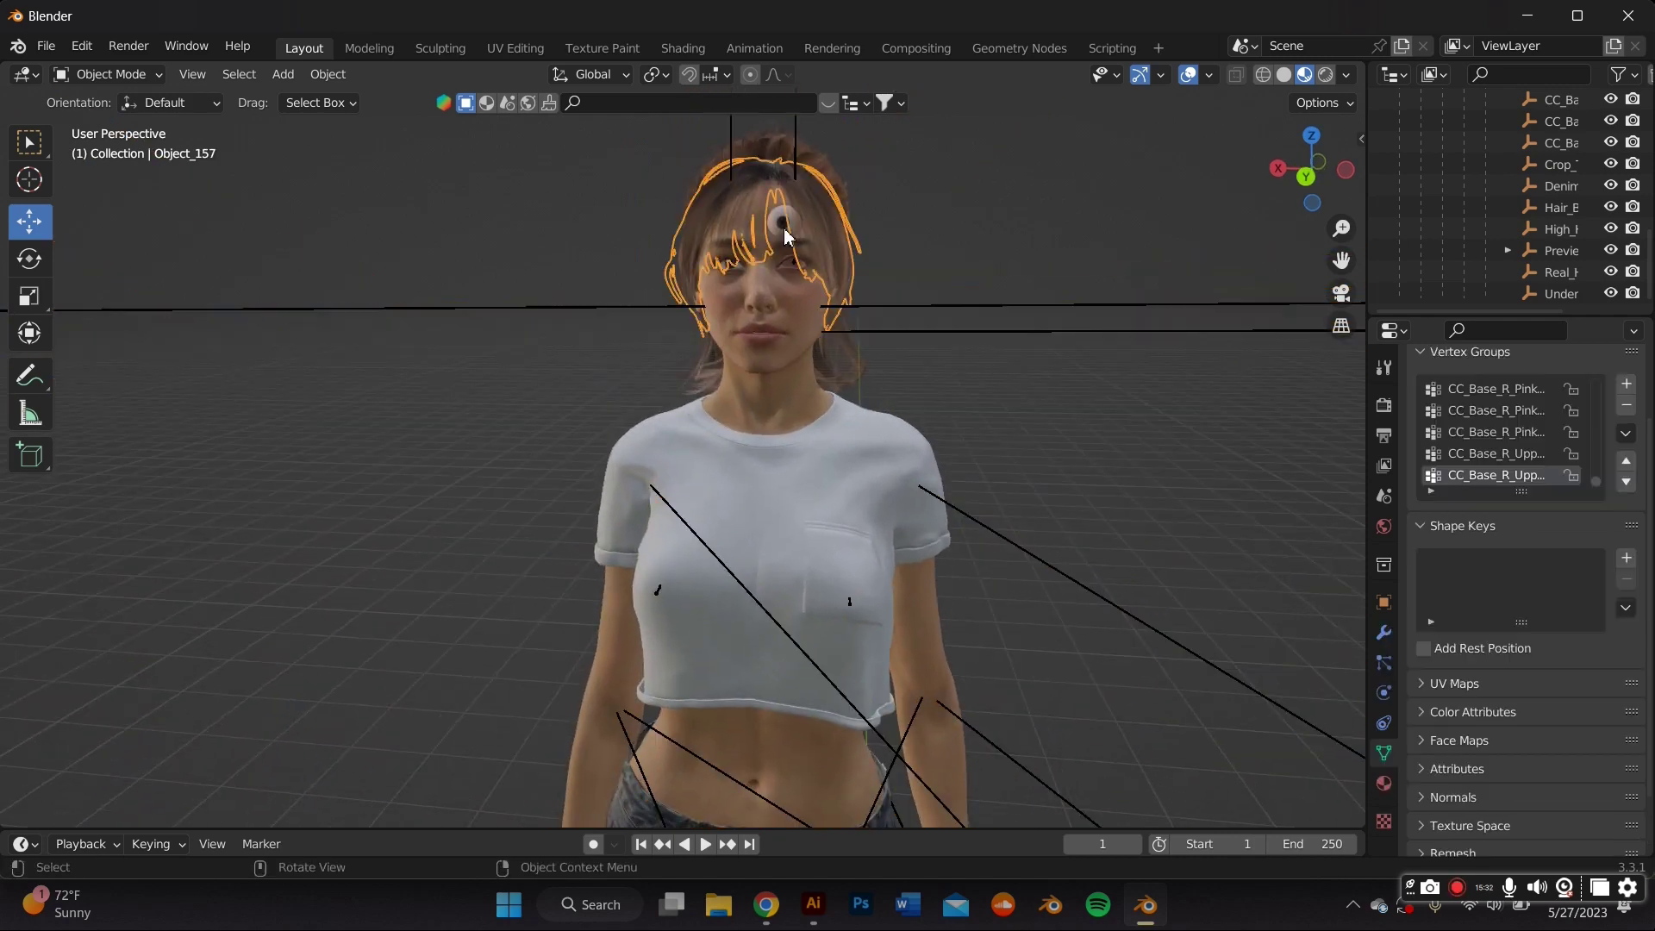
left_click(767, 222)
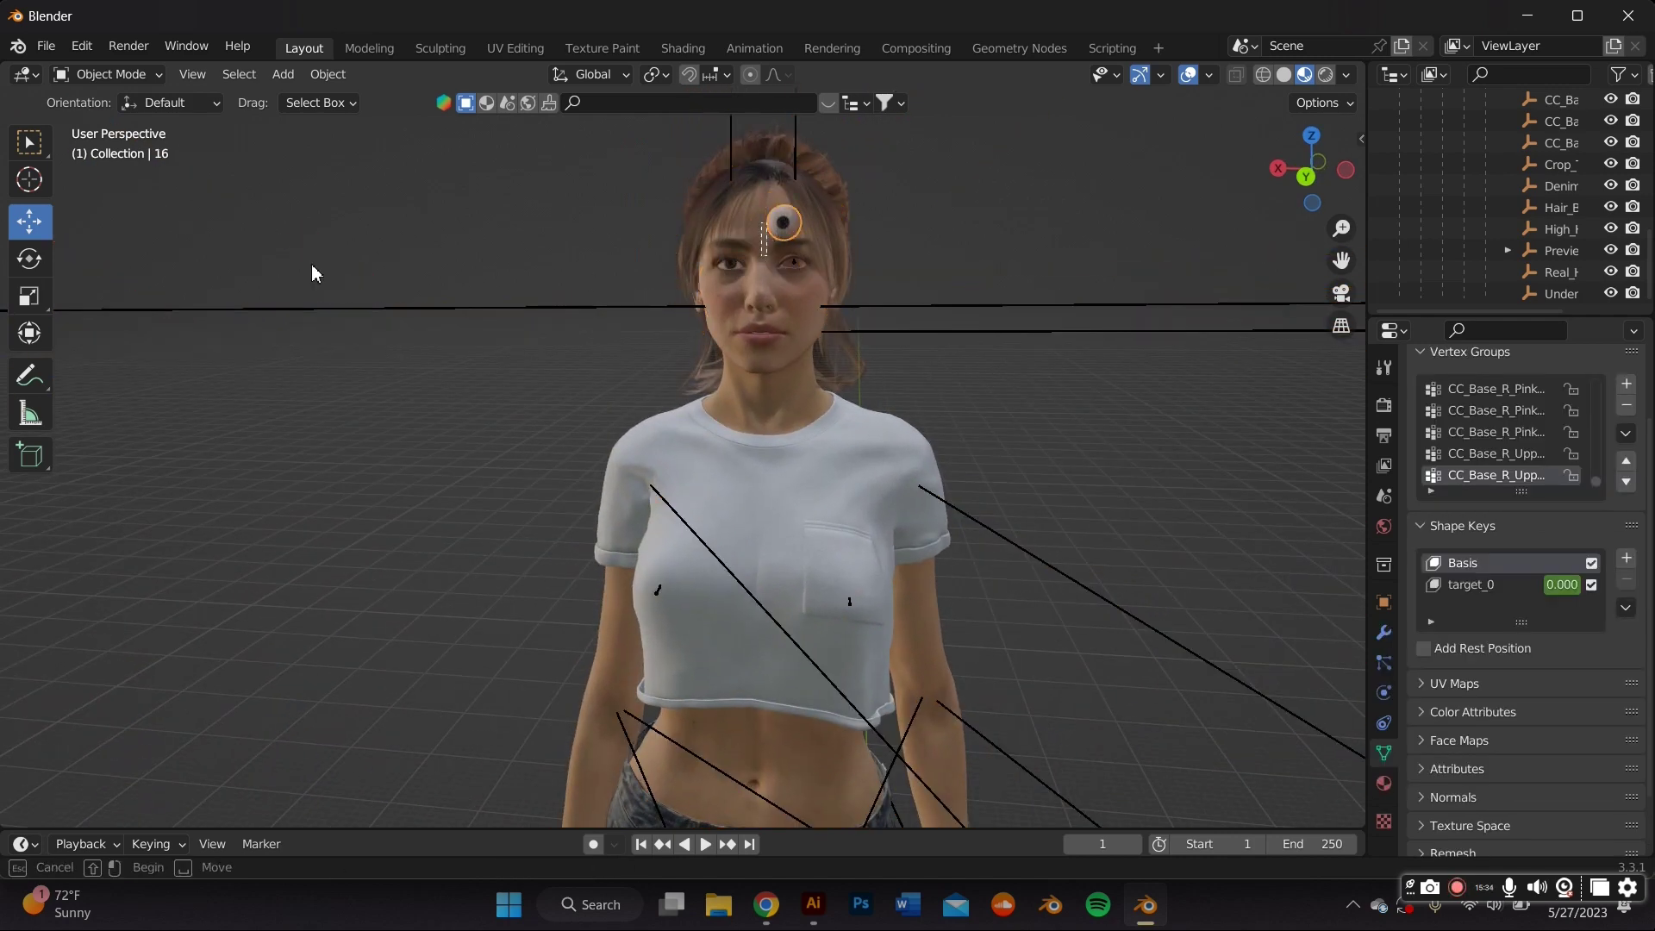
left_click(789, 231)
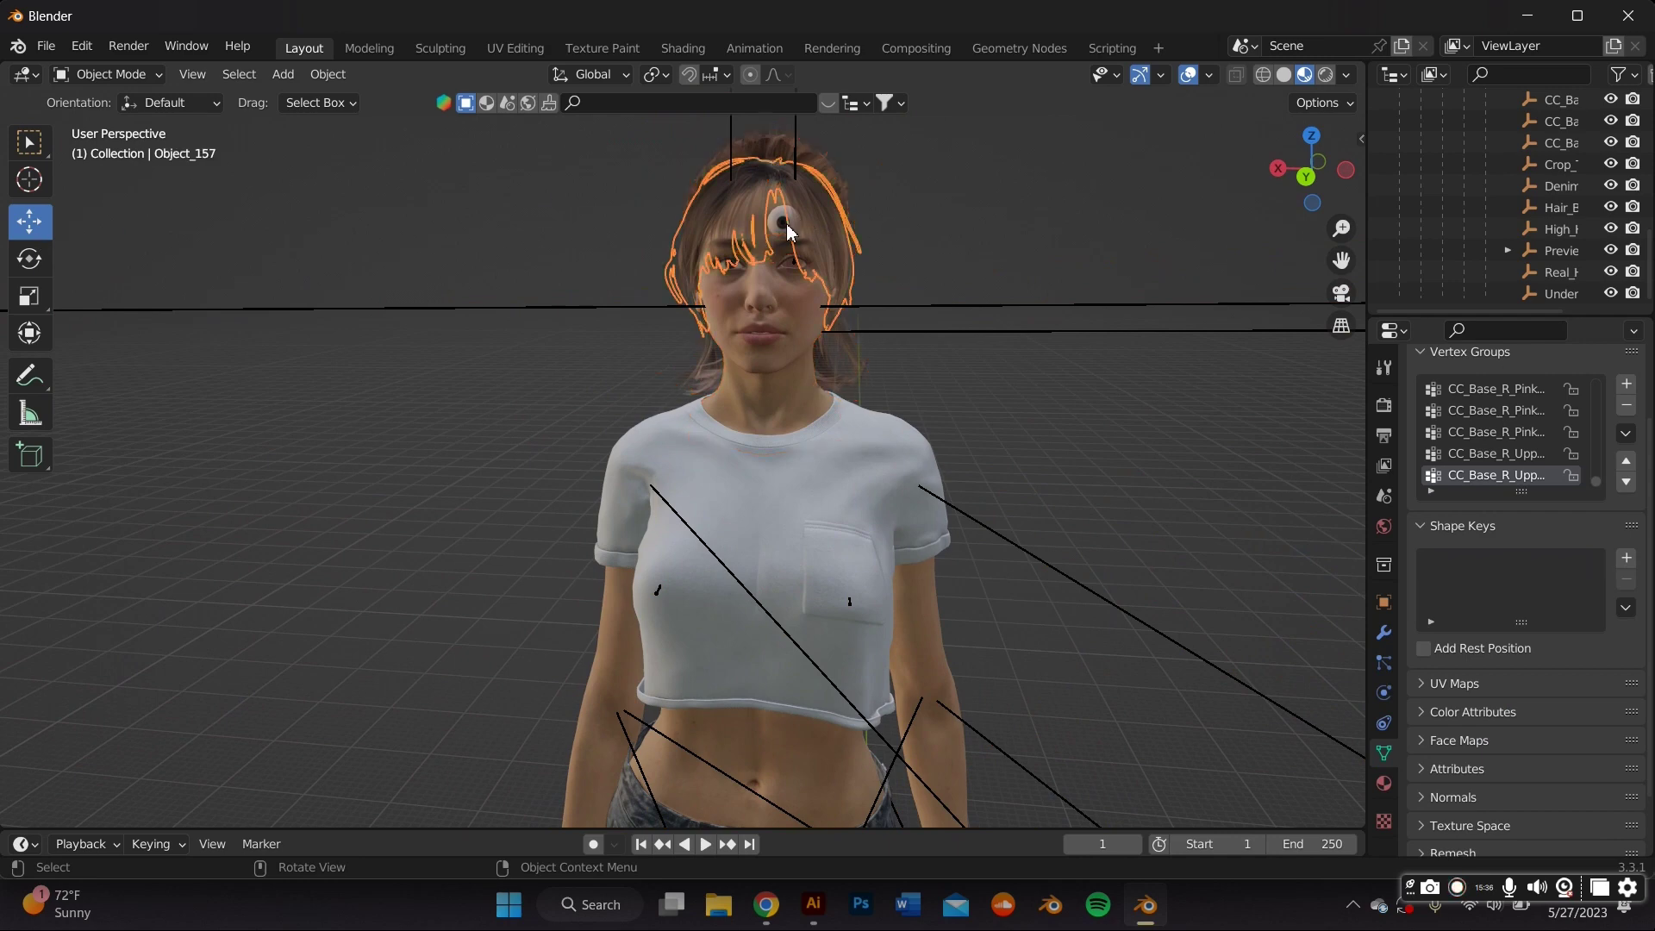
left_click(781, 226)
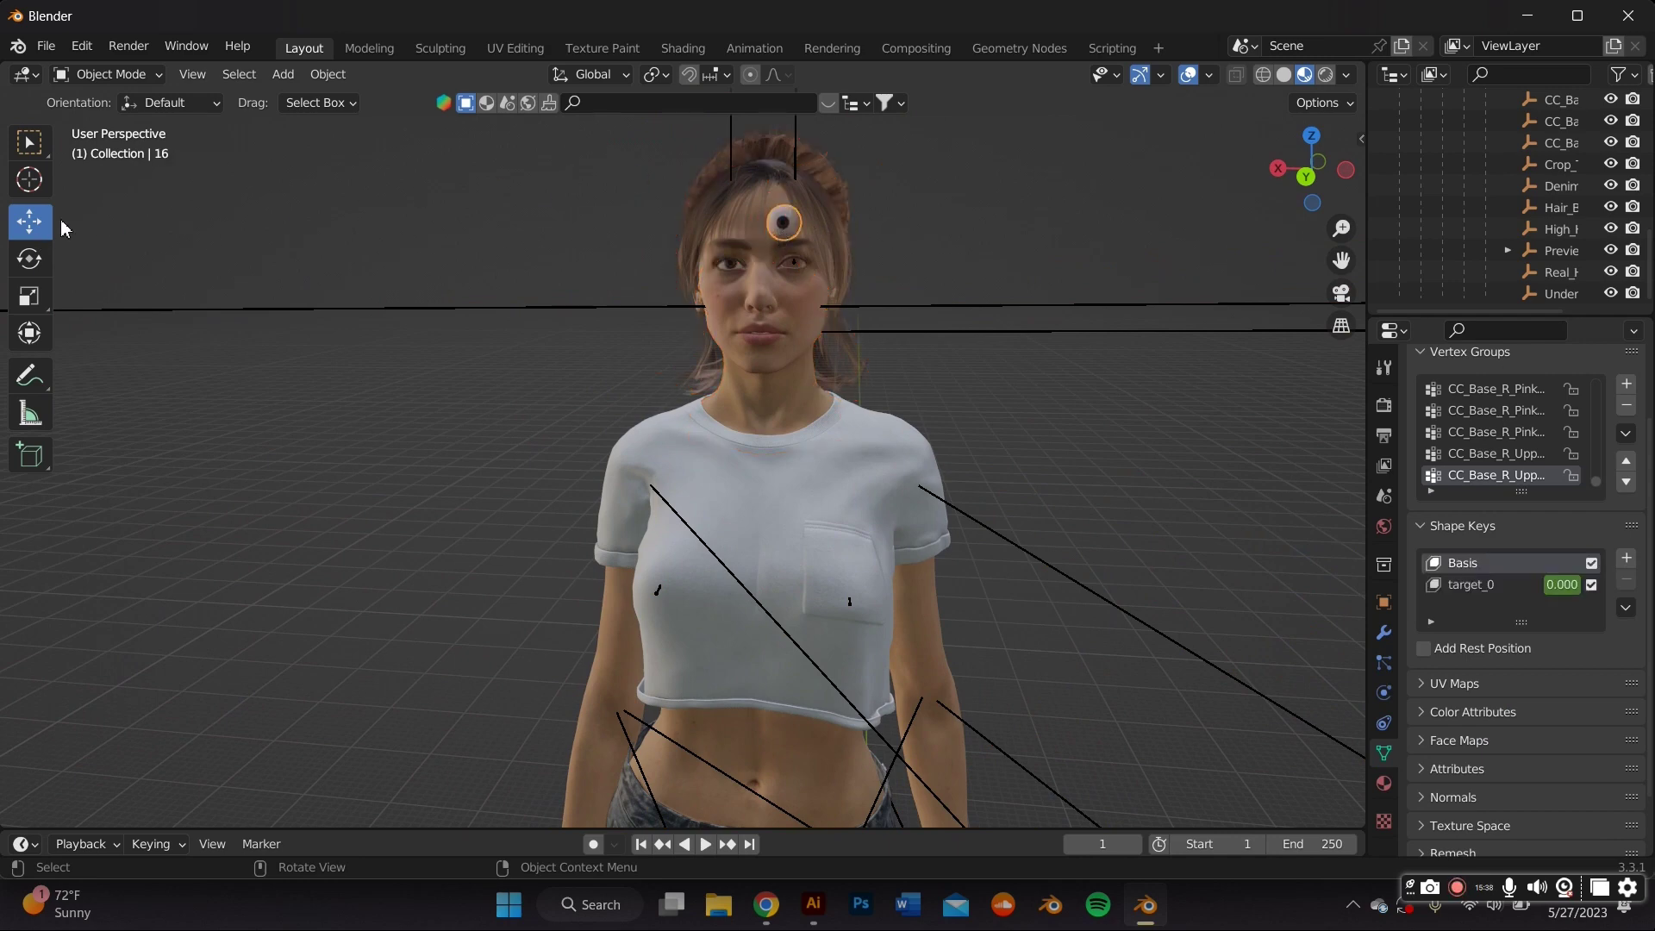
Set the armature's viewport display to Wire
scroll(903, 414, "down", 10)
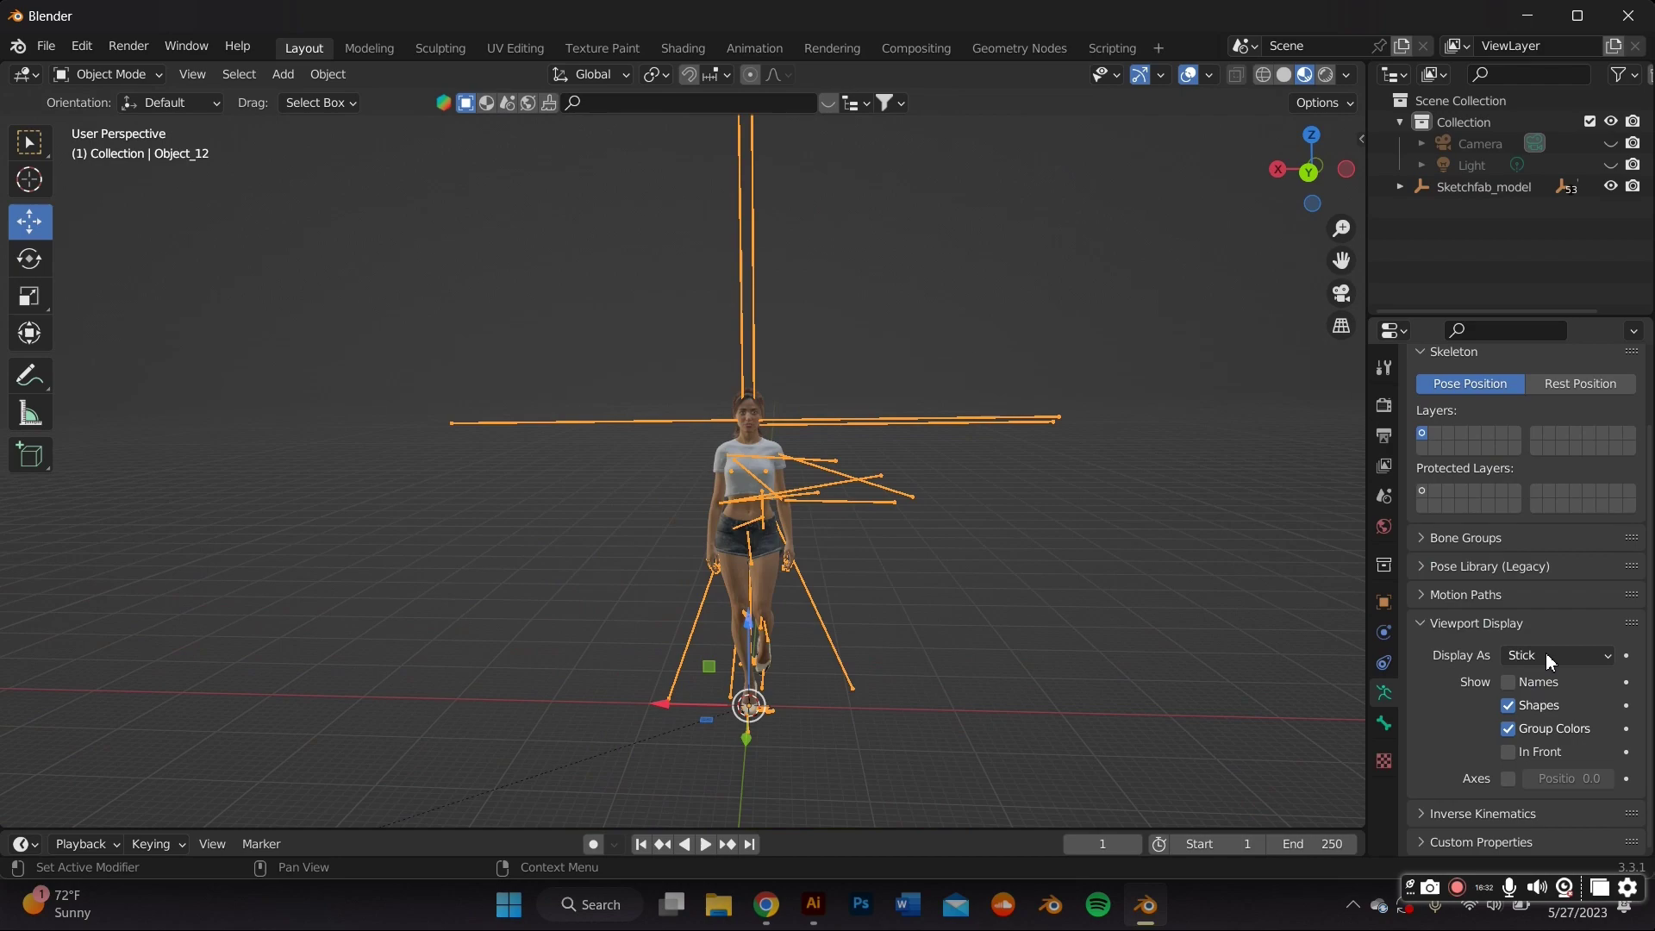
left_click(1544, 653)
left_click(1526, 771)
scroll(949, 414, "up", 5)
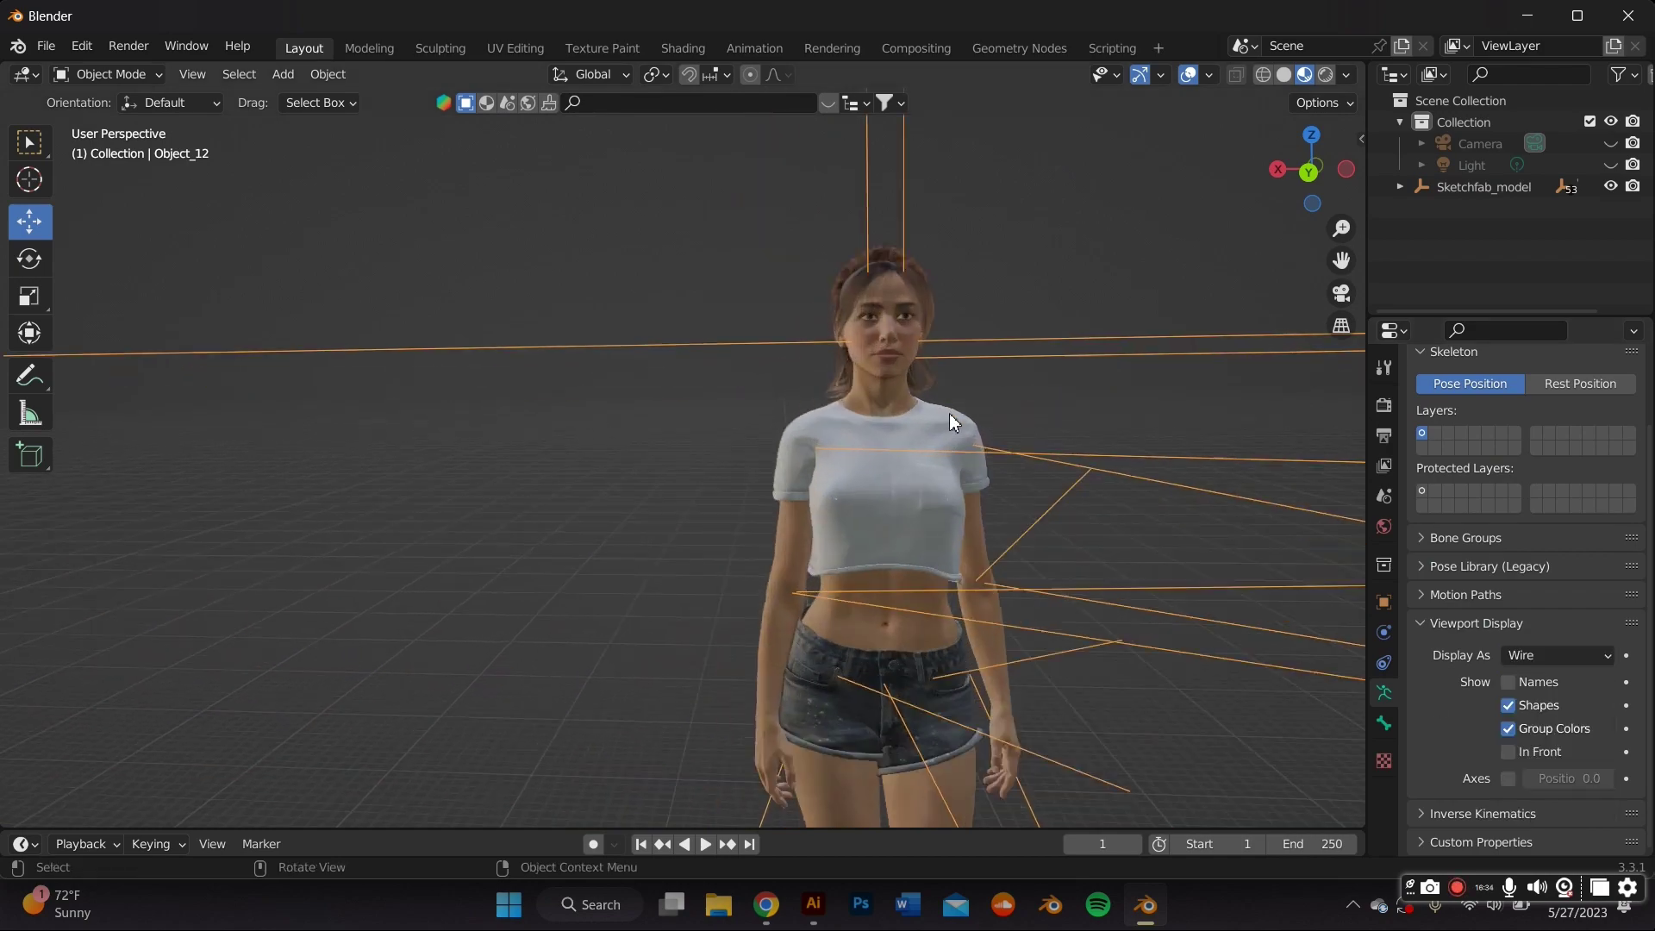
Show the bone names on the armature and look at the labels around the head
left_click(1509, 683)
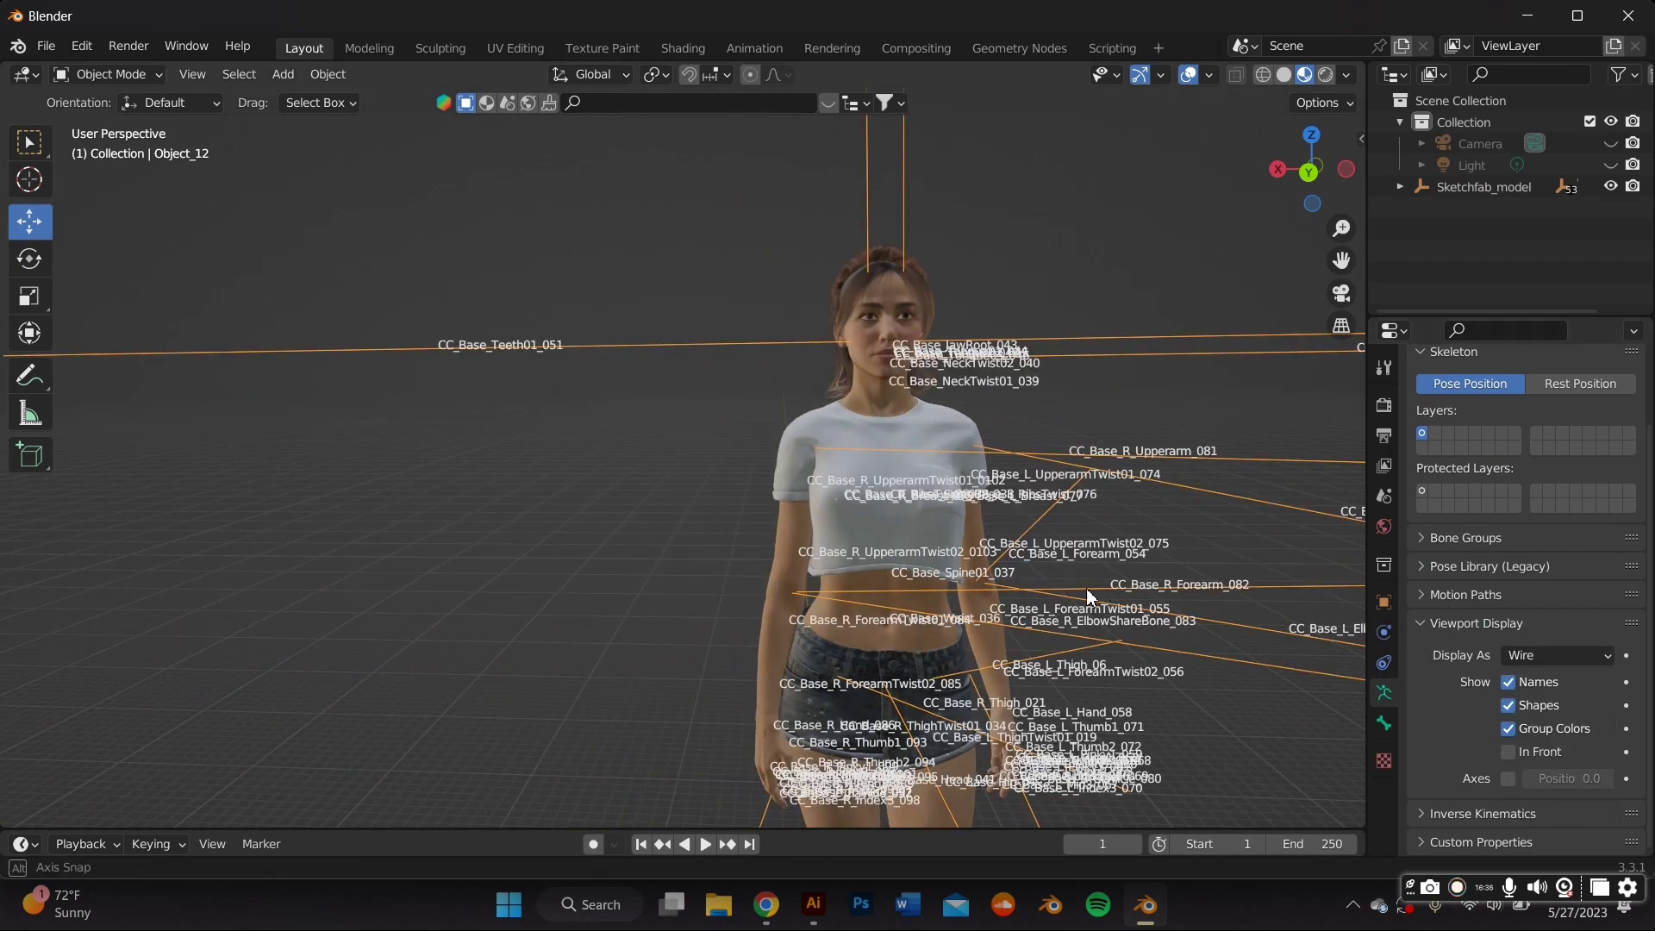
middle_click_drag(991, 603, 1277, 506)
left_click_drag(1347, 263, 1283, 328)
scroll(1115, 309, "up", 4)
middle_click_drag(1105, 319, 1075, 350)
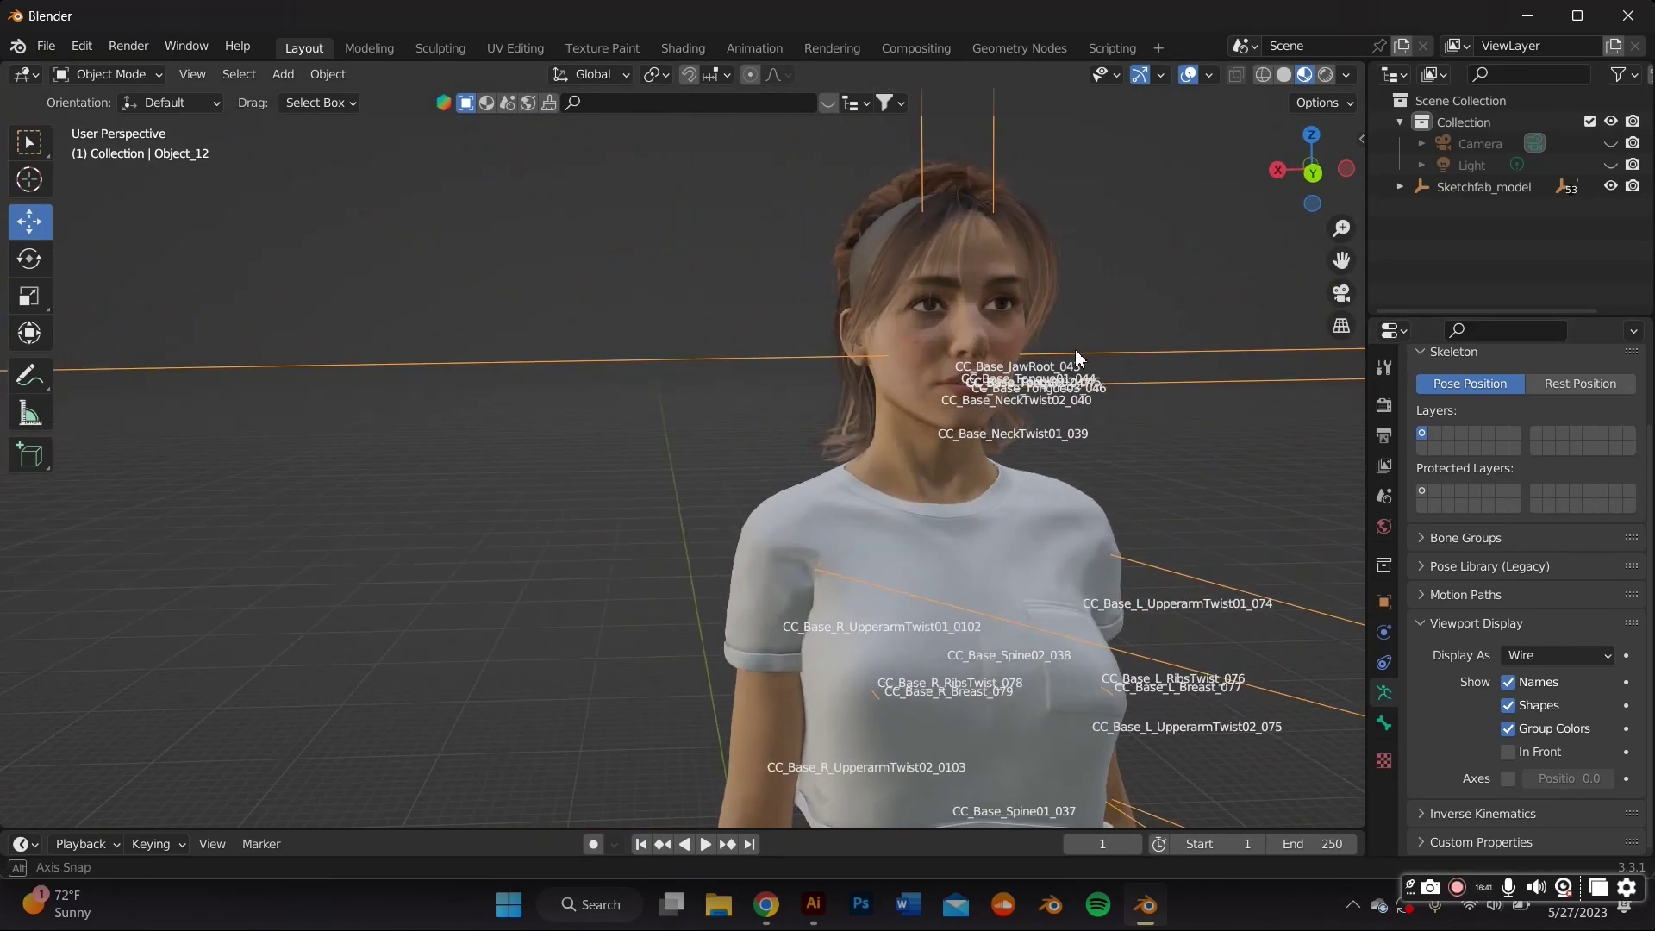
Try drawing the armature in front of the mesh, check it from the side, and turn the option off again
left_click(1508, 752)
middle_click_drag(752, 522, 1077, 551)
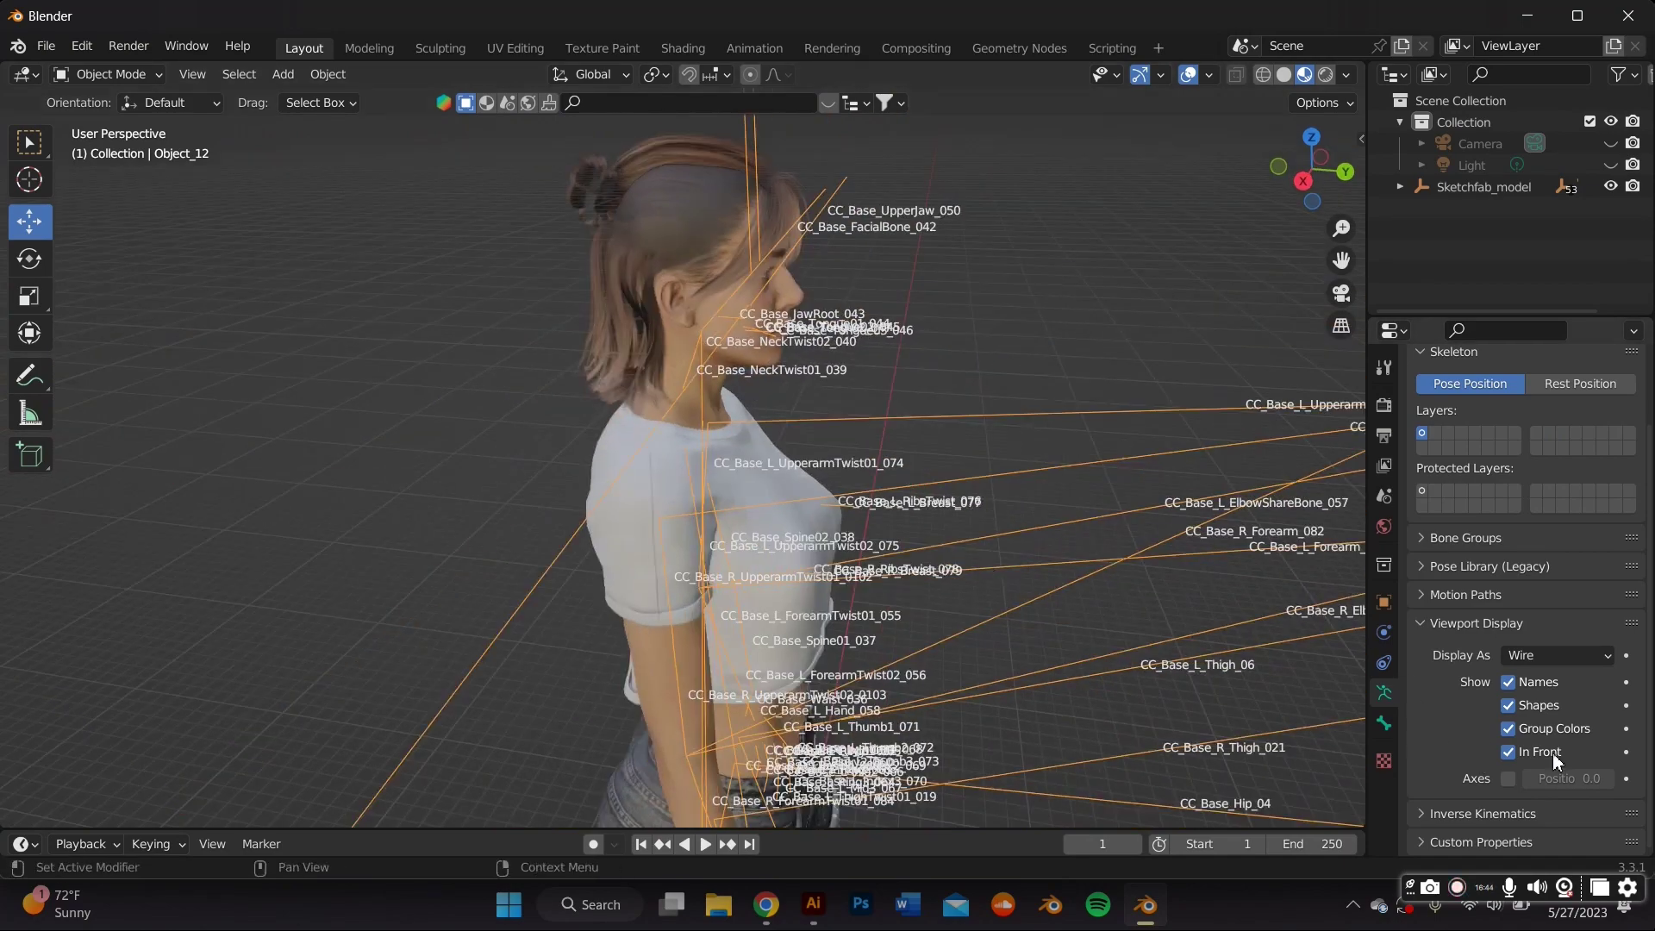
left_click(1509, 751)
middle_click_drag(1053, 488, 823, 422)
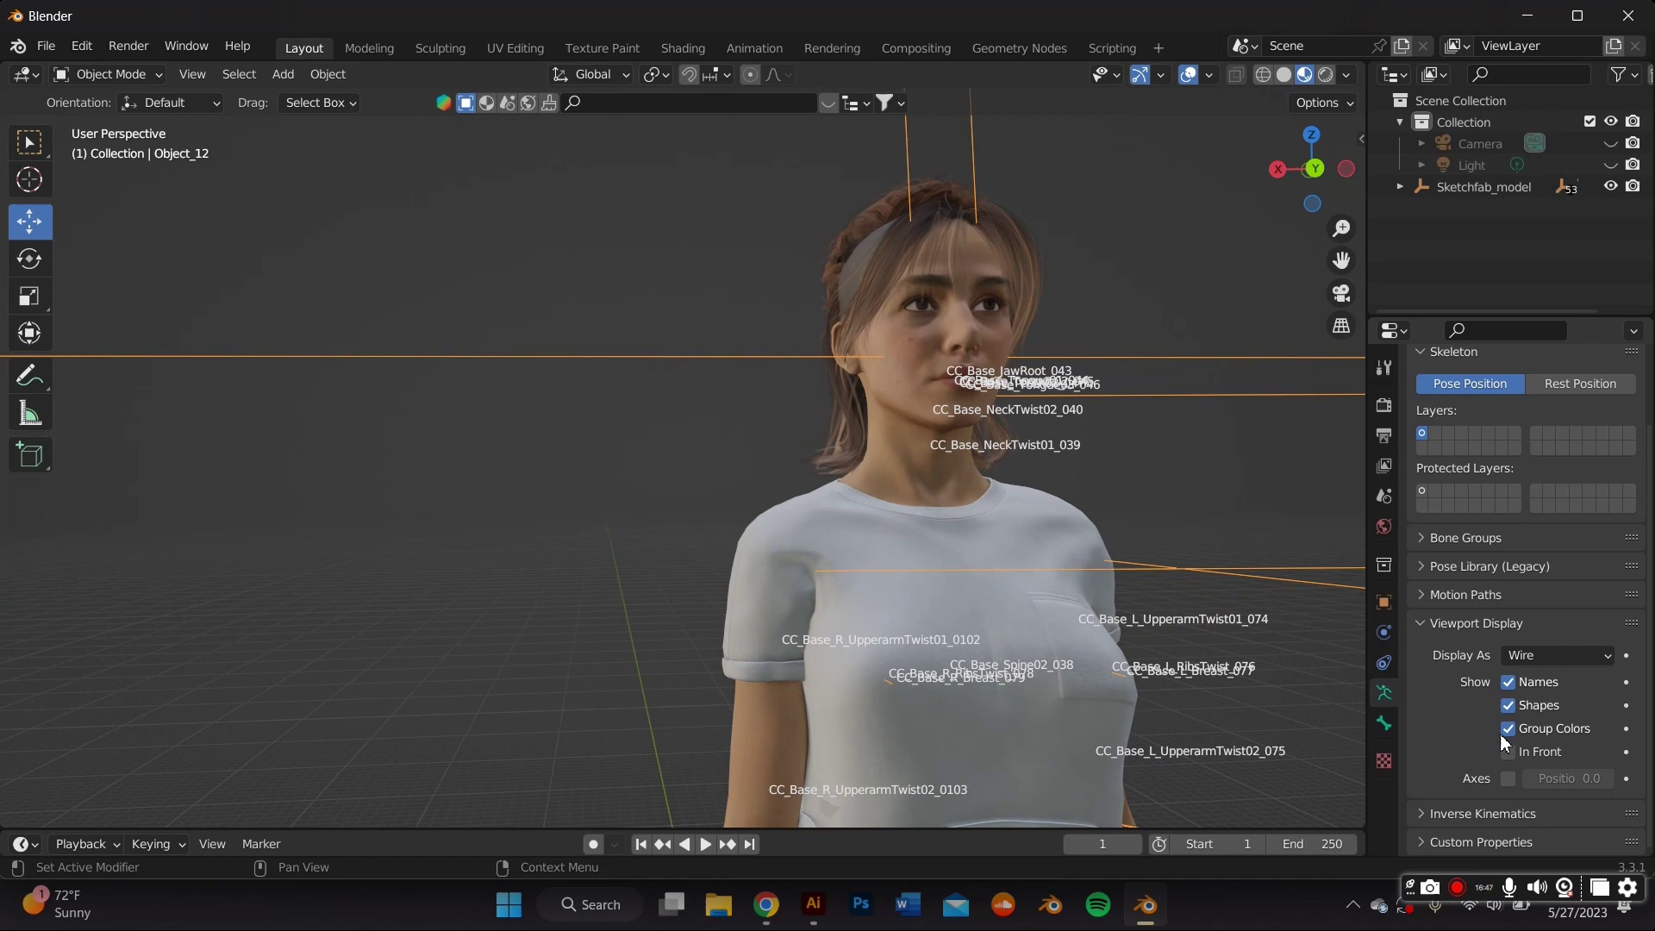
Hide the armature's bone names
left_click(1507, 682)
left_click(1509, 682)
left_click(1508, 683)
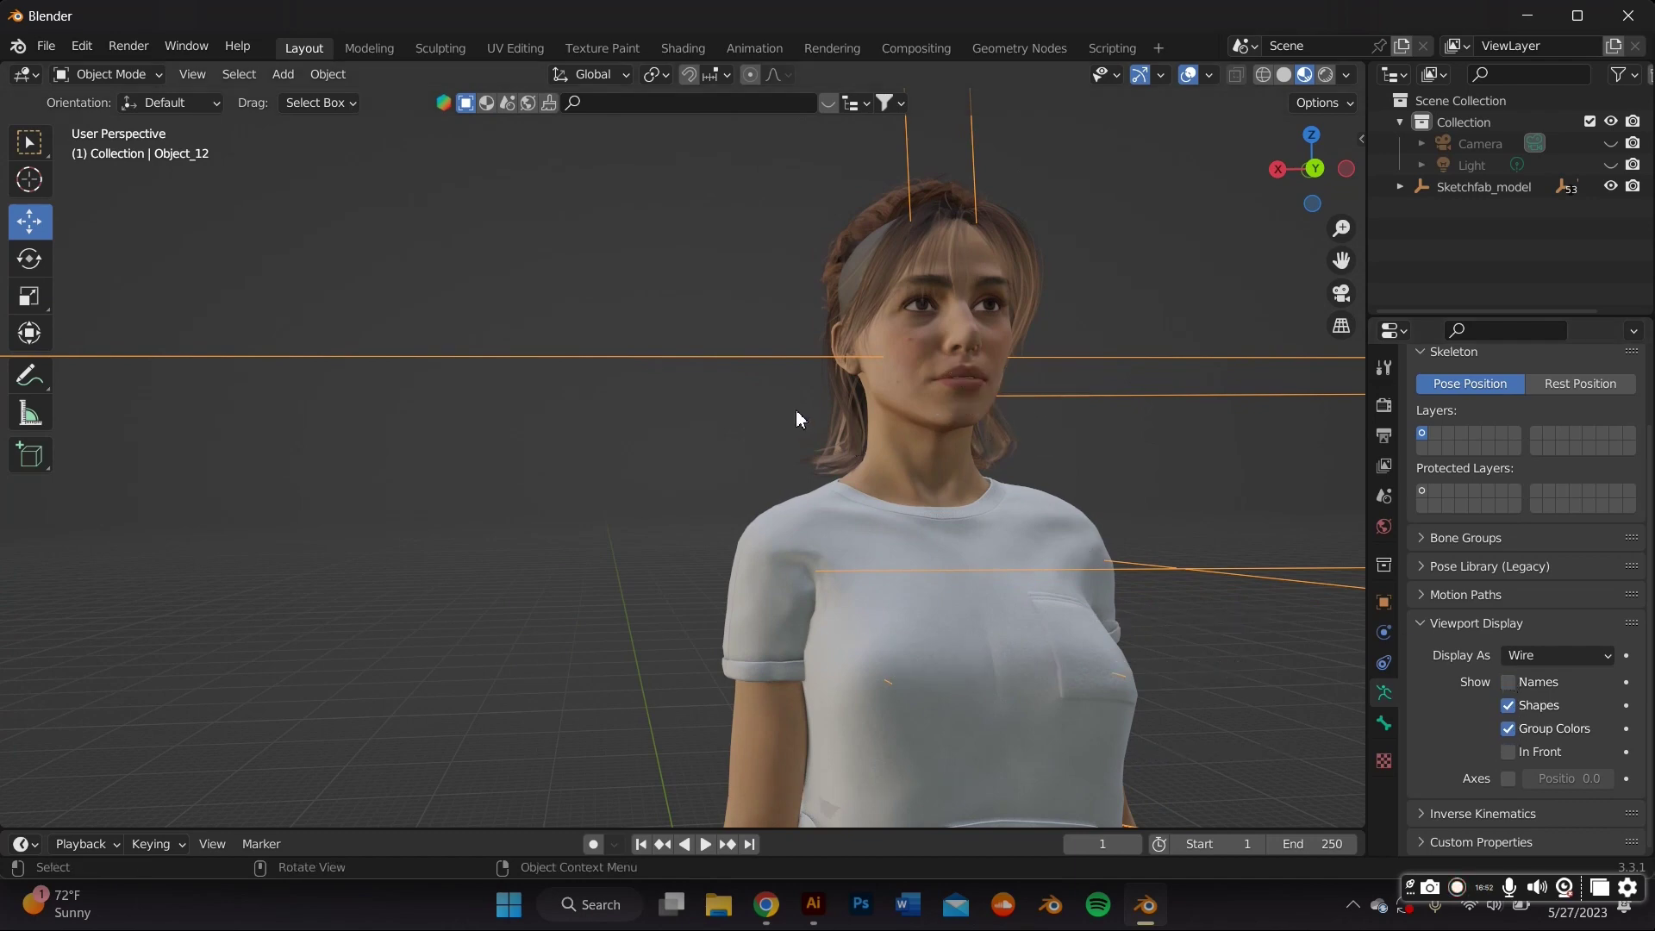
Examine the character's face up close and the whole figure from several angles
middle_click_drag(794, 410, 1114, 405)
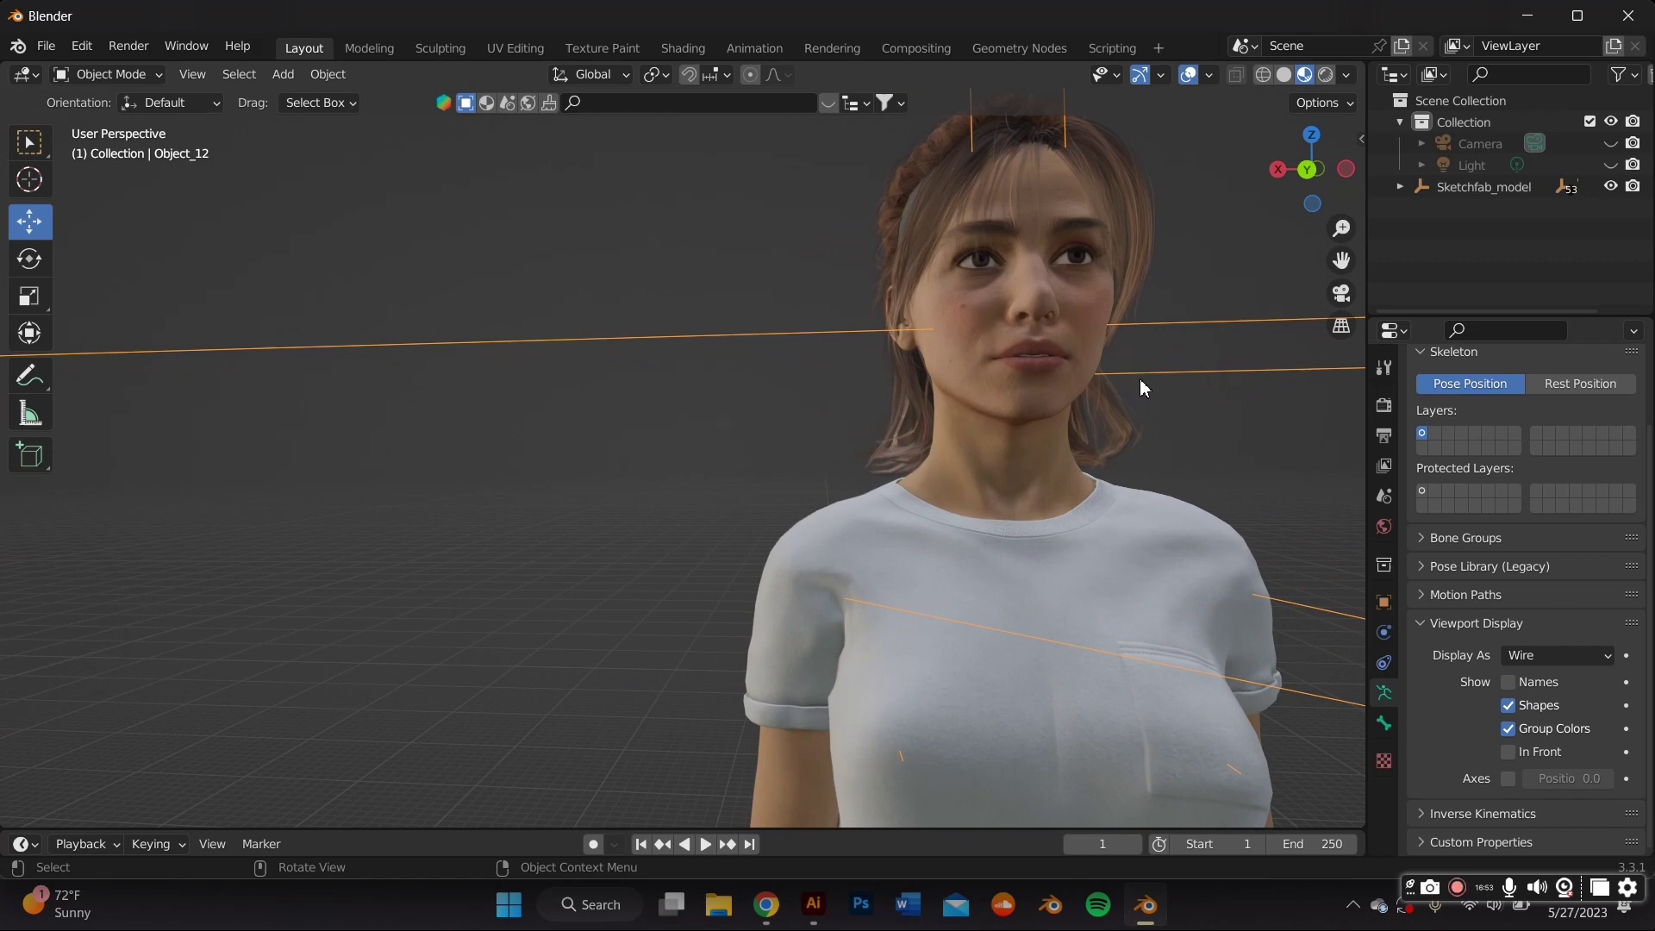
left_click_drag(1351, 261, 1172, 379)
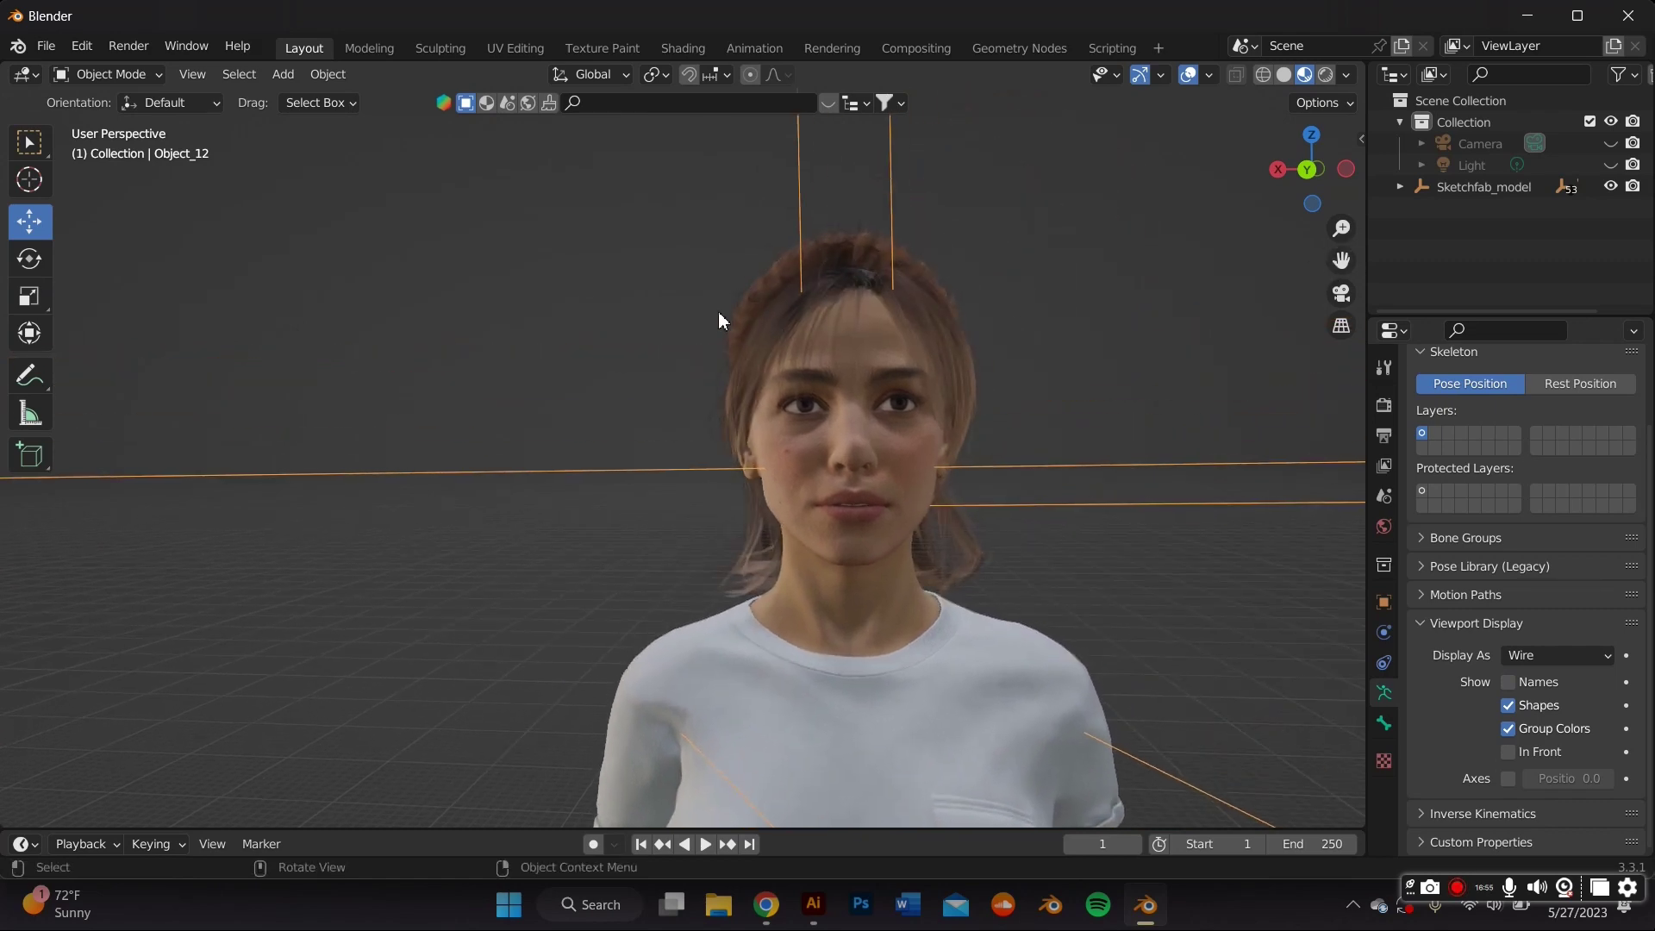
scroll(995, 332, "up", 7)
scroll(1112, 320, "down", 2)
scroll(1038, 315, "down", 8)
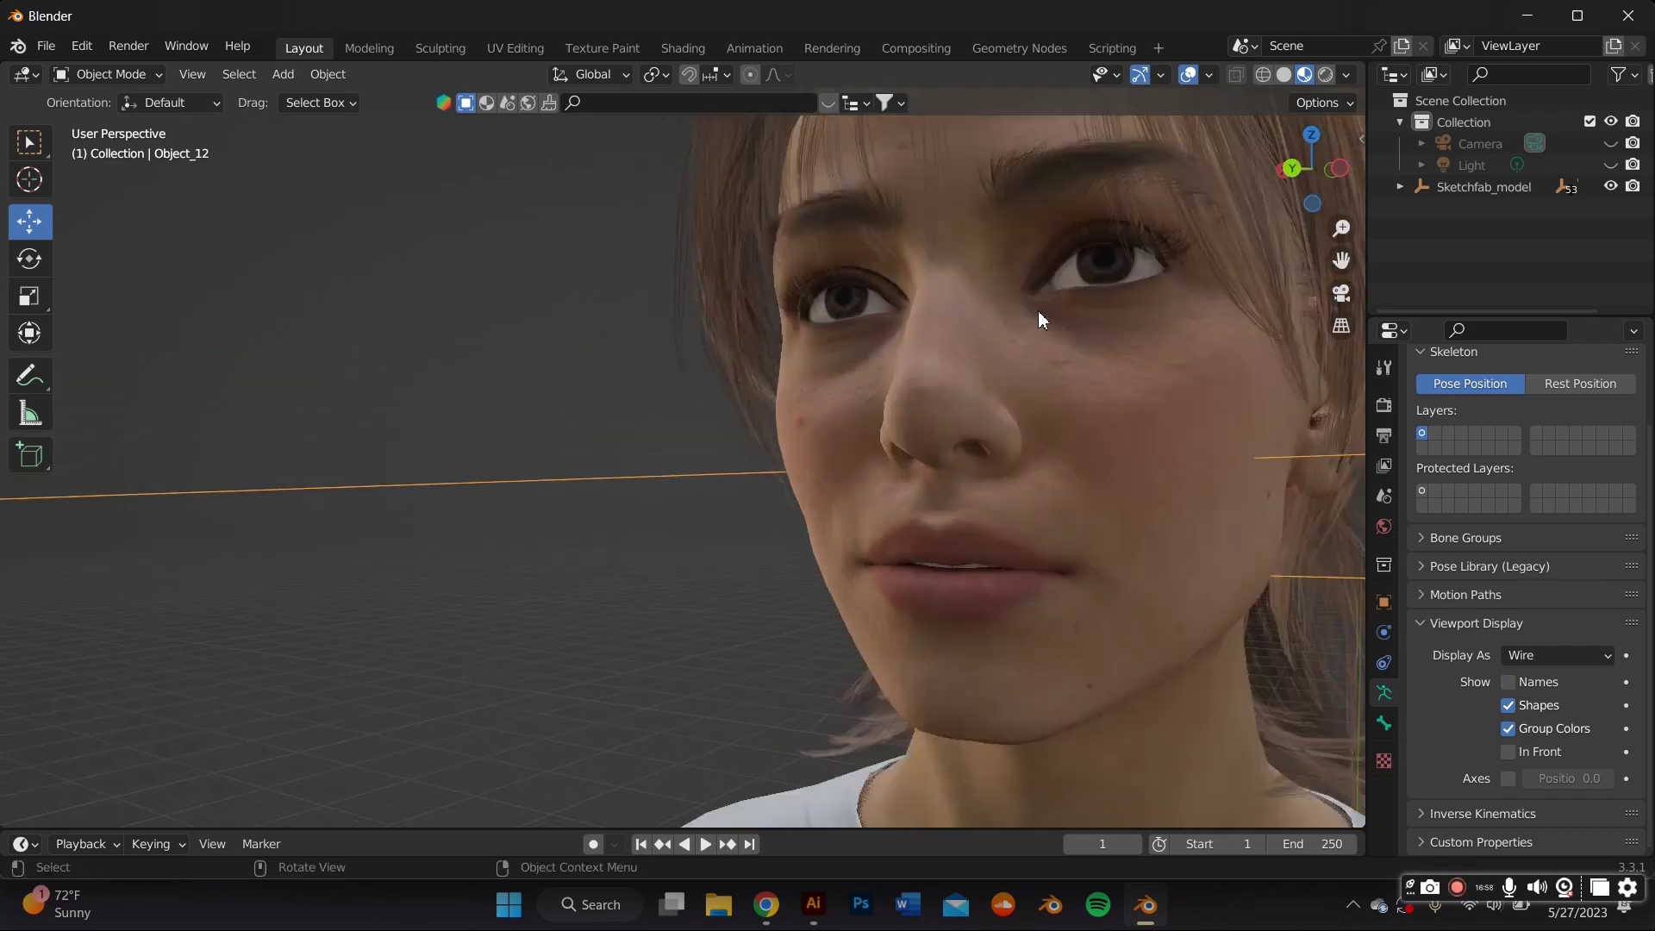
middle_click_drag(1088, 332, 1129, 259)
left_click_drag(1345, 260, 862, 35)
left_click_drag(431, 478, 572, 569)
scroll(573, 569, "down", 3)
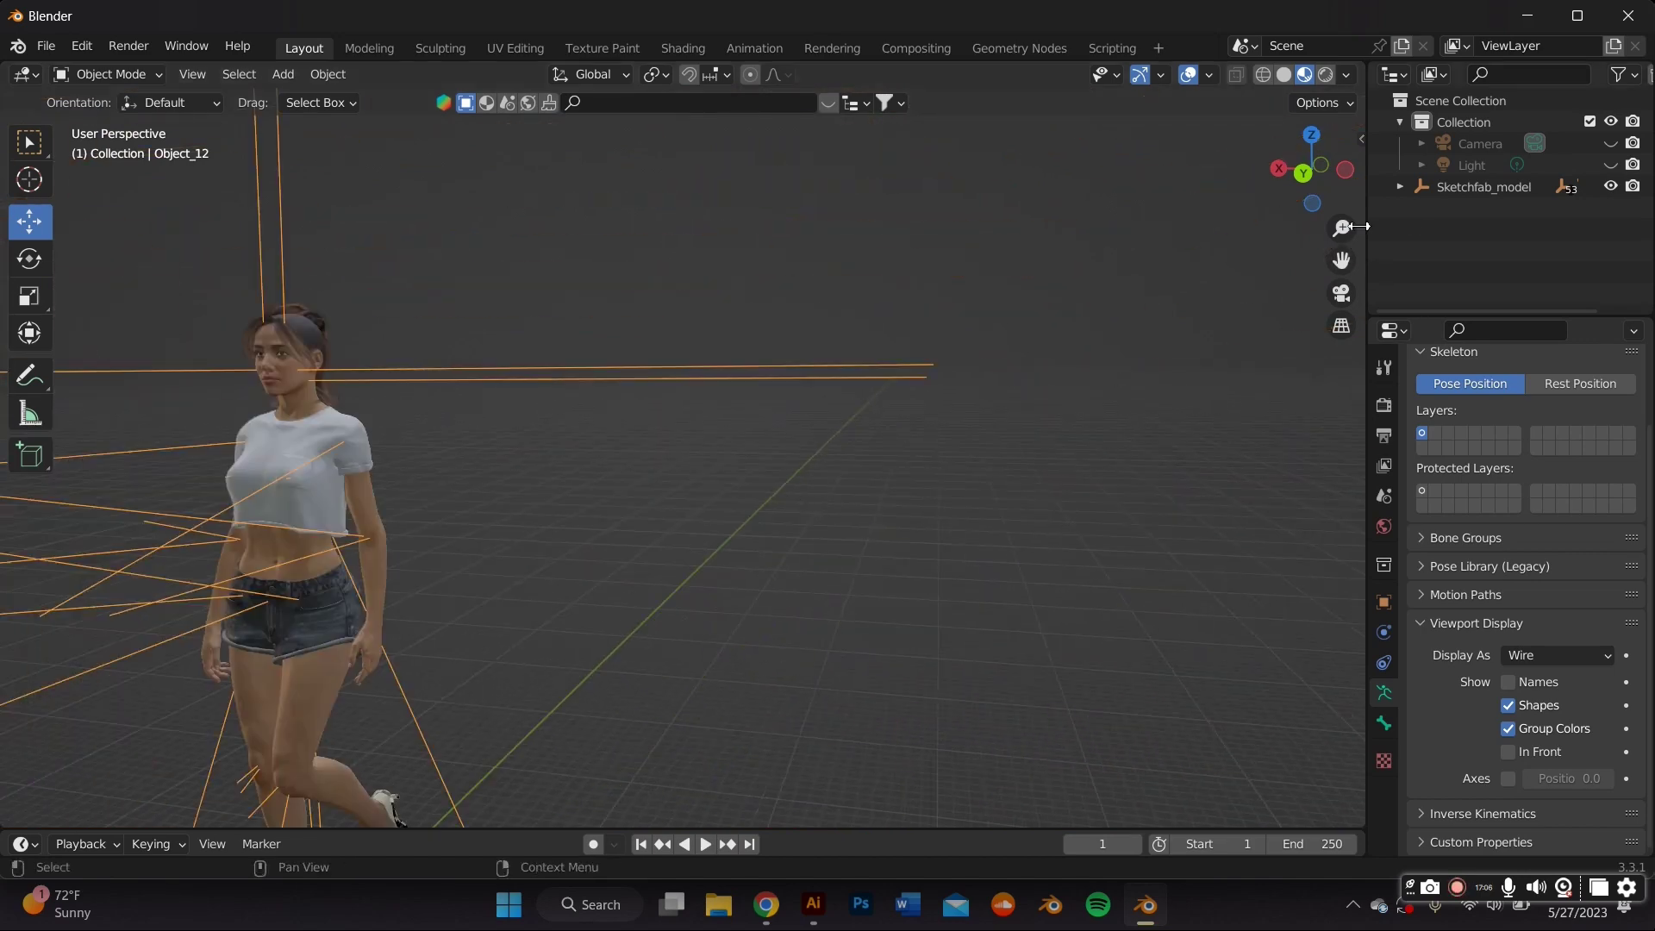
left_click_drag(1345, 262, 1610, 102)
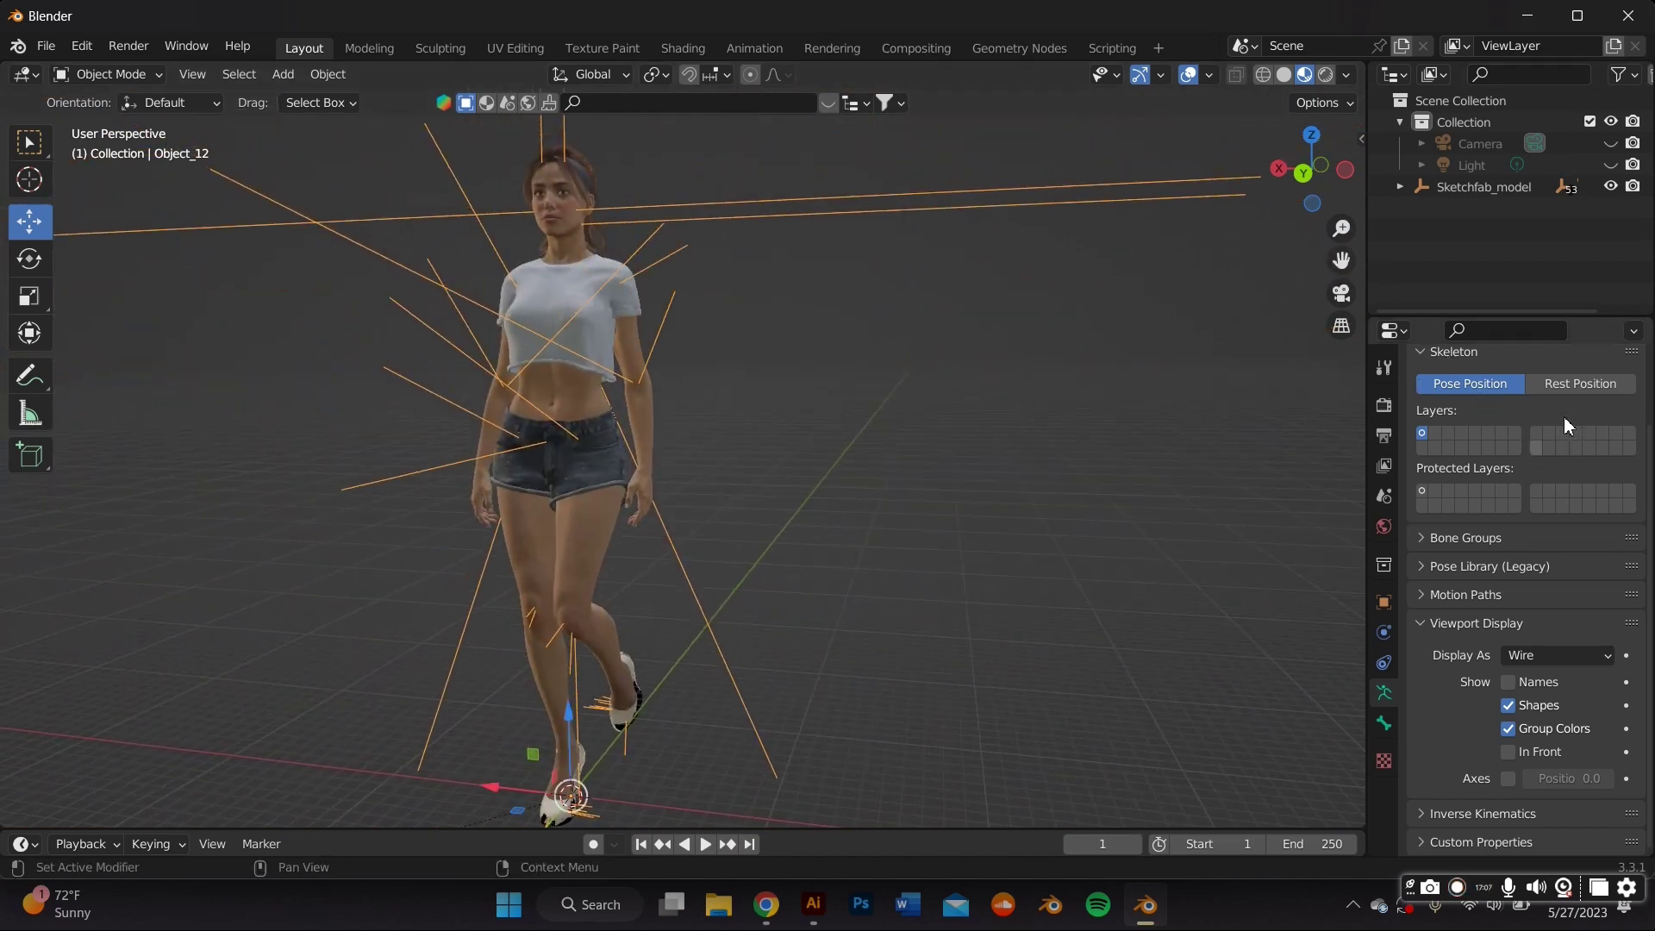
Compare the armature's Rest Position with its Pose Position, leaving it in Pose Position
left_click(1581, 384)
middle_click_drag(1136, 360, 891, 386)
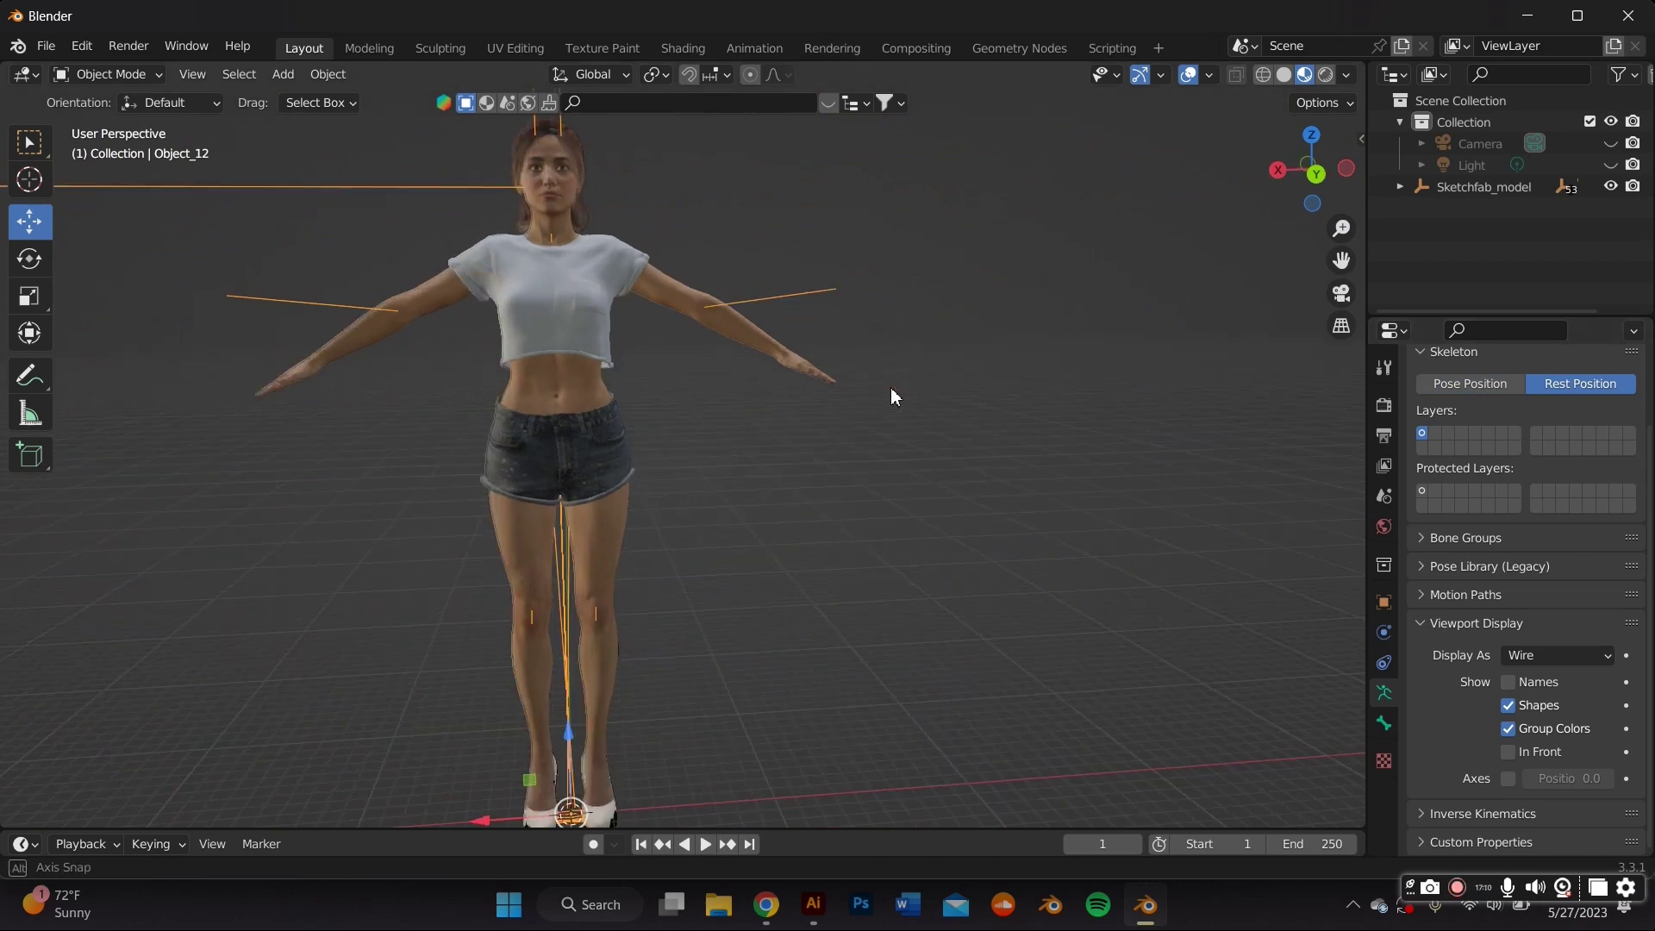
left_click(1489, 383)
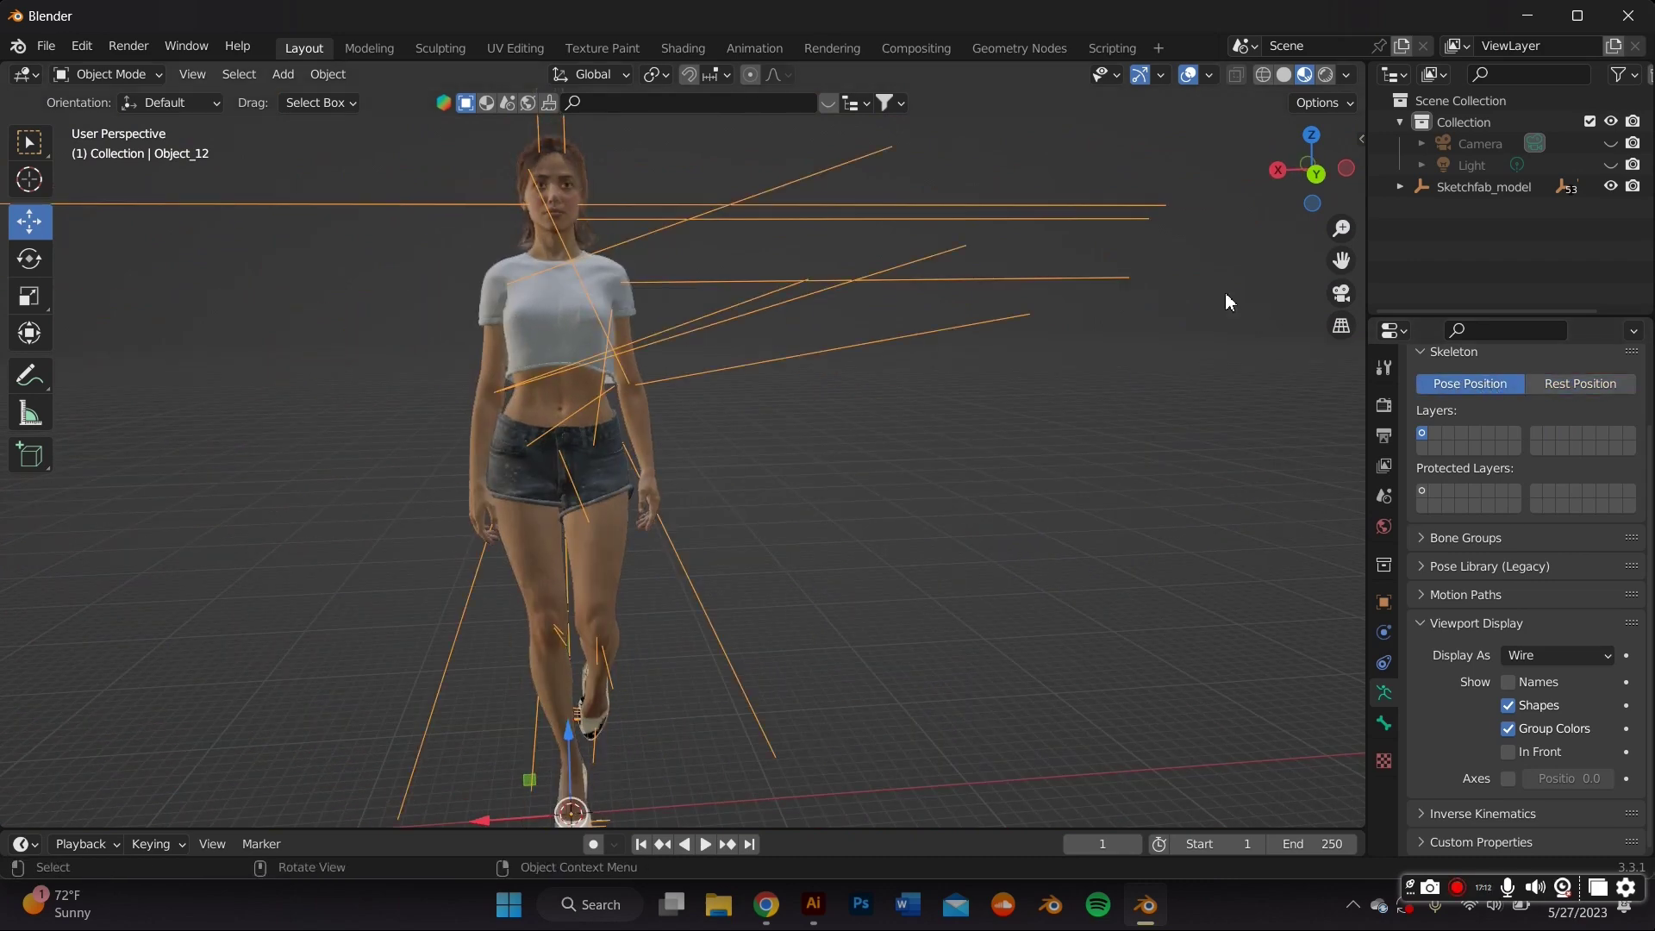
left_click_drag(1343, 260, 1416, 517)
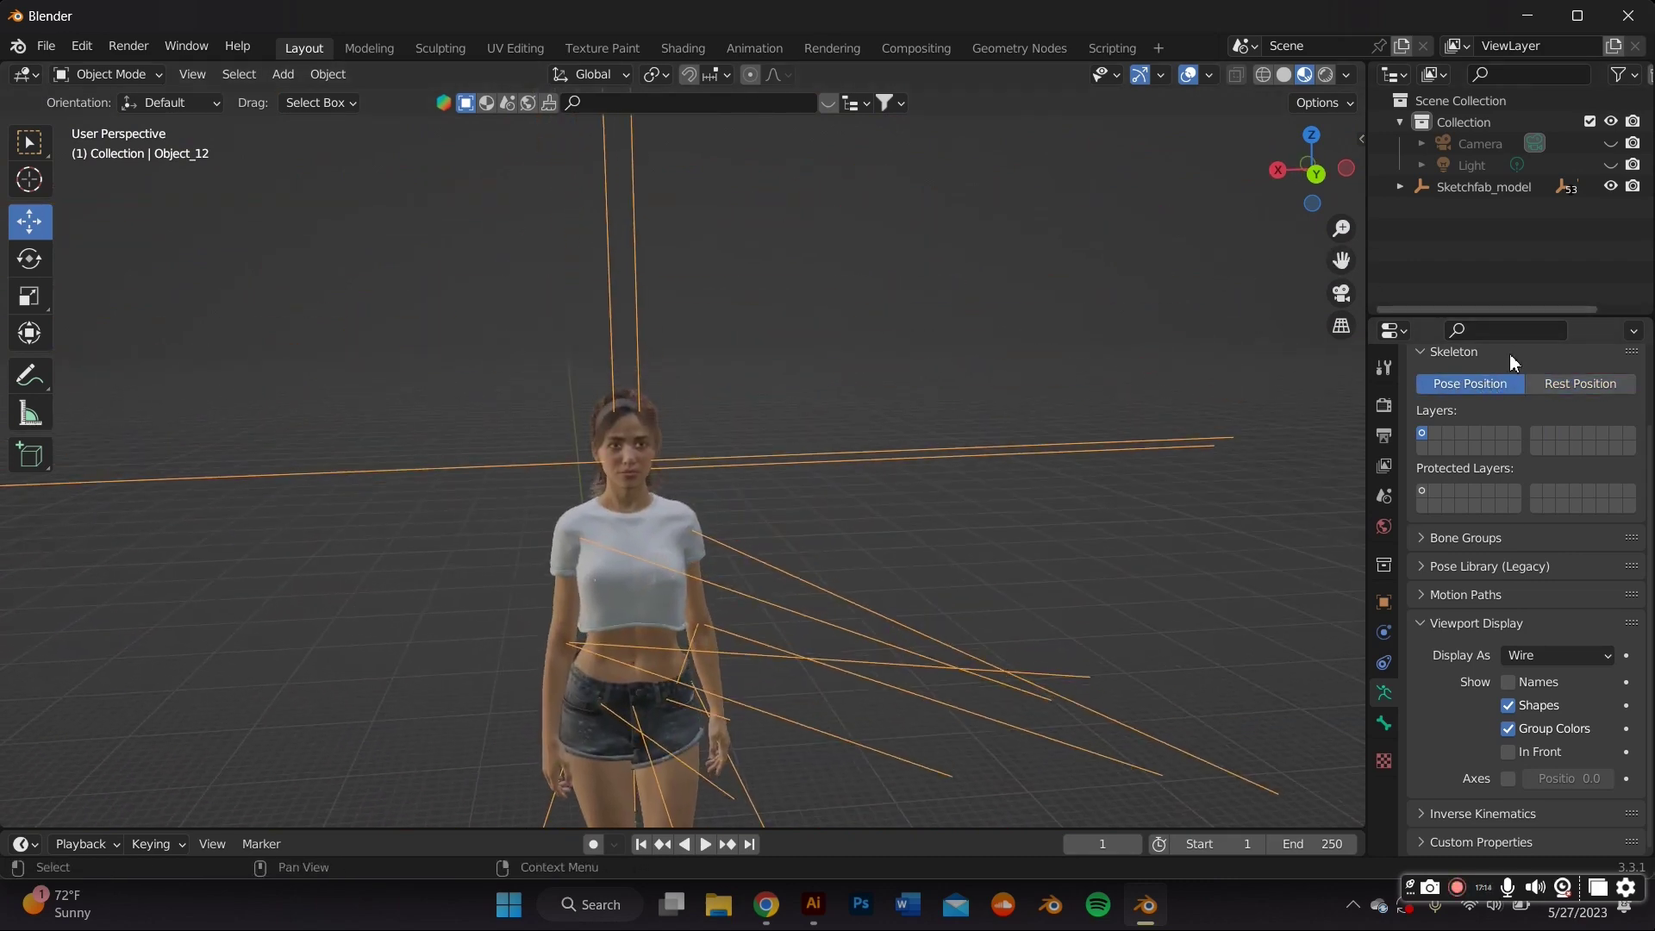
left_click(1544, 390)
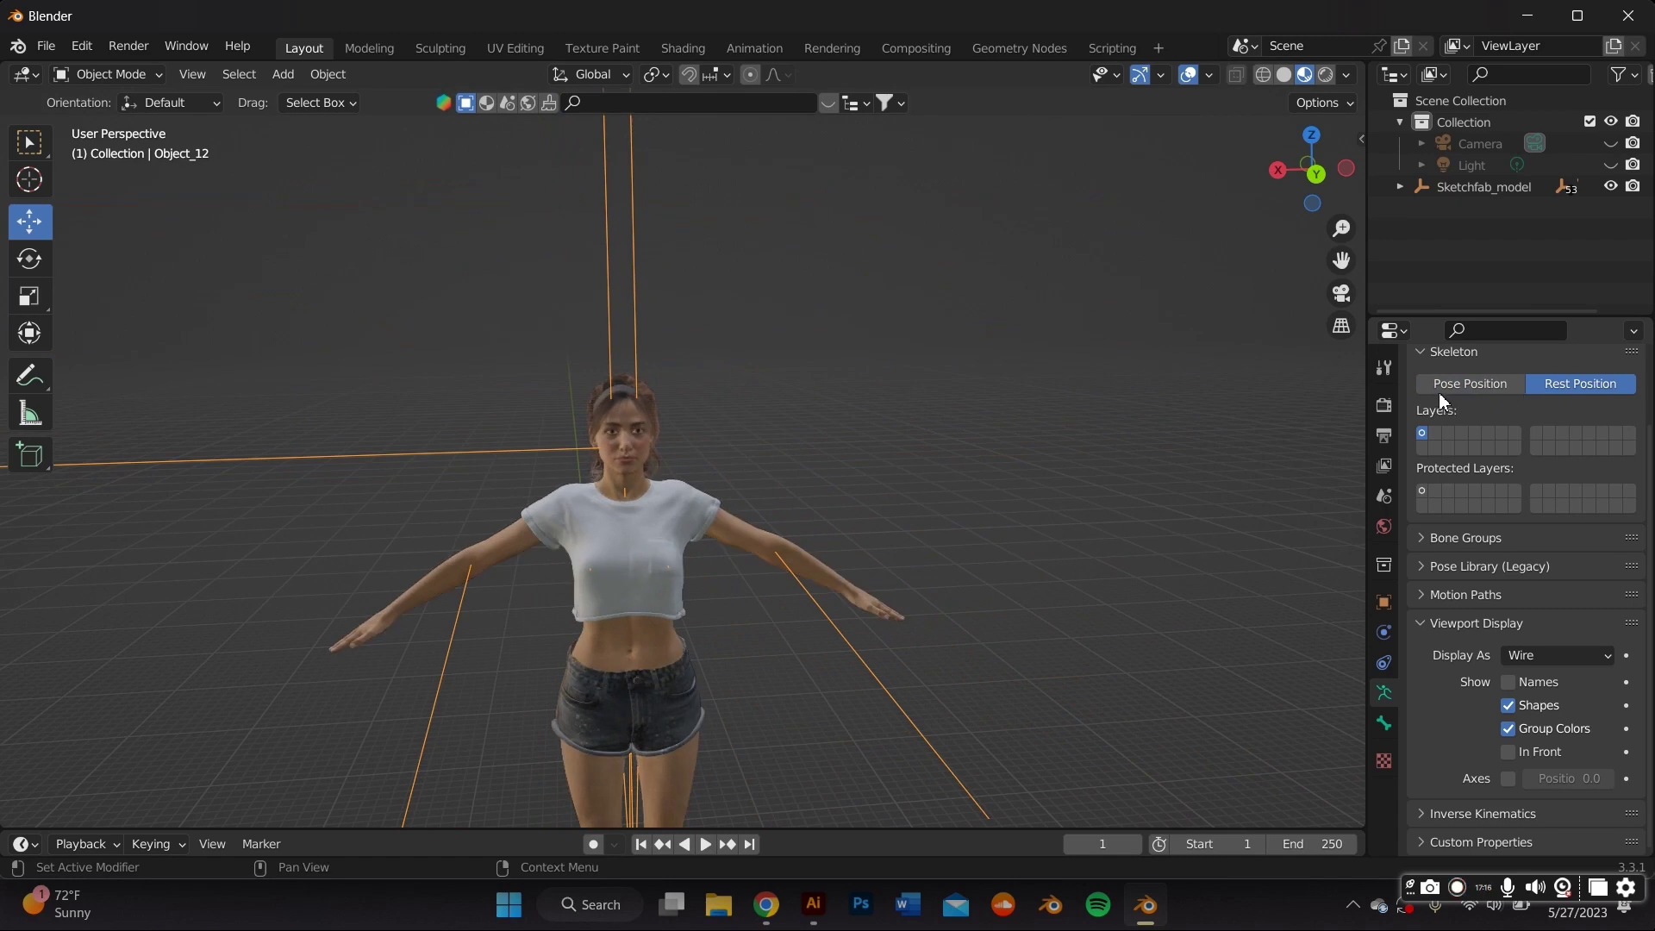
left_click(1441, 388)
Inspect the character's face, hair and surrounding armature bones from close up and from a distance
scroll(545, 464, "up", 8)
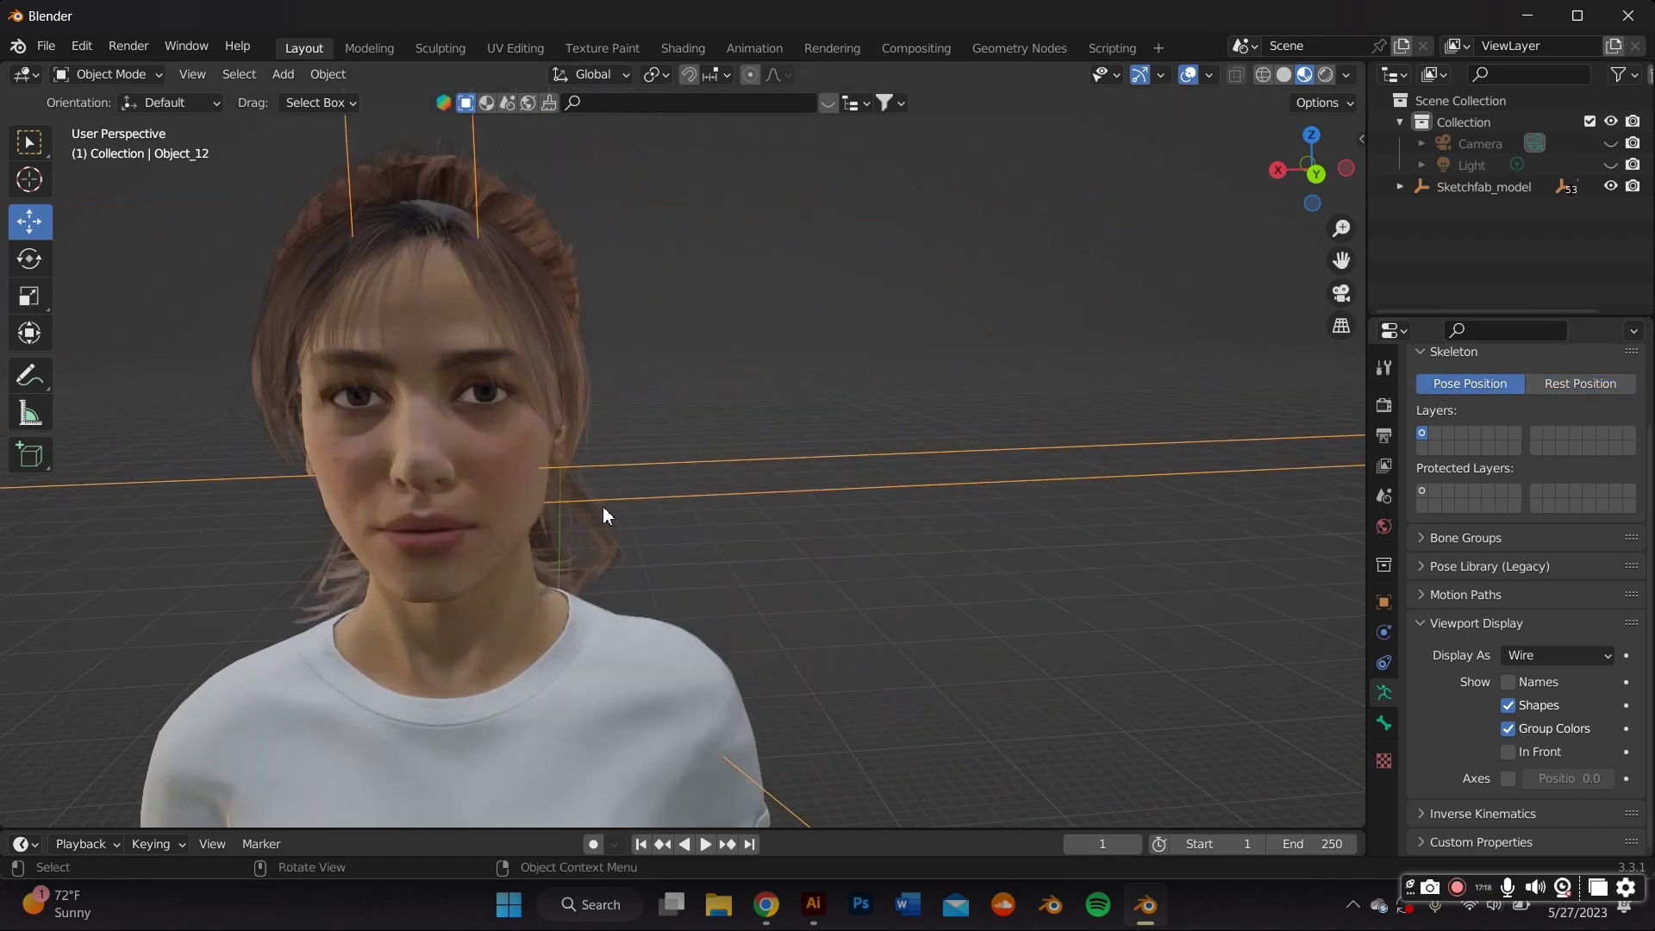
left_click(608, 510)
scroll(614, 428, "down", 4)
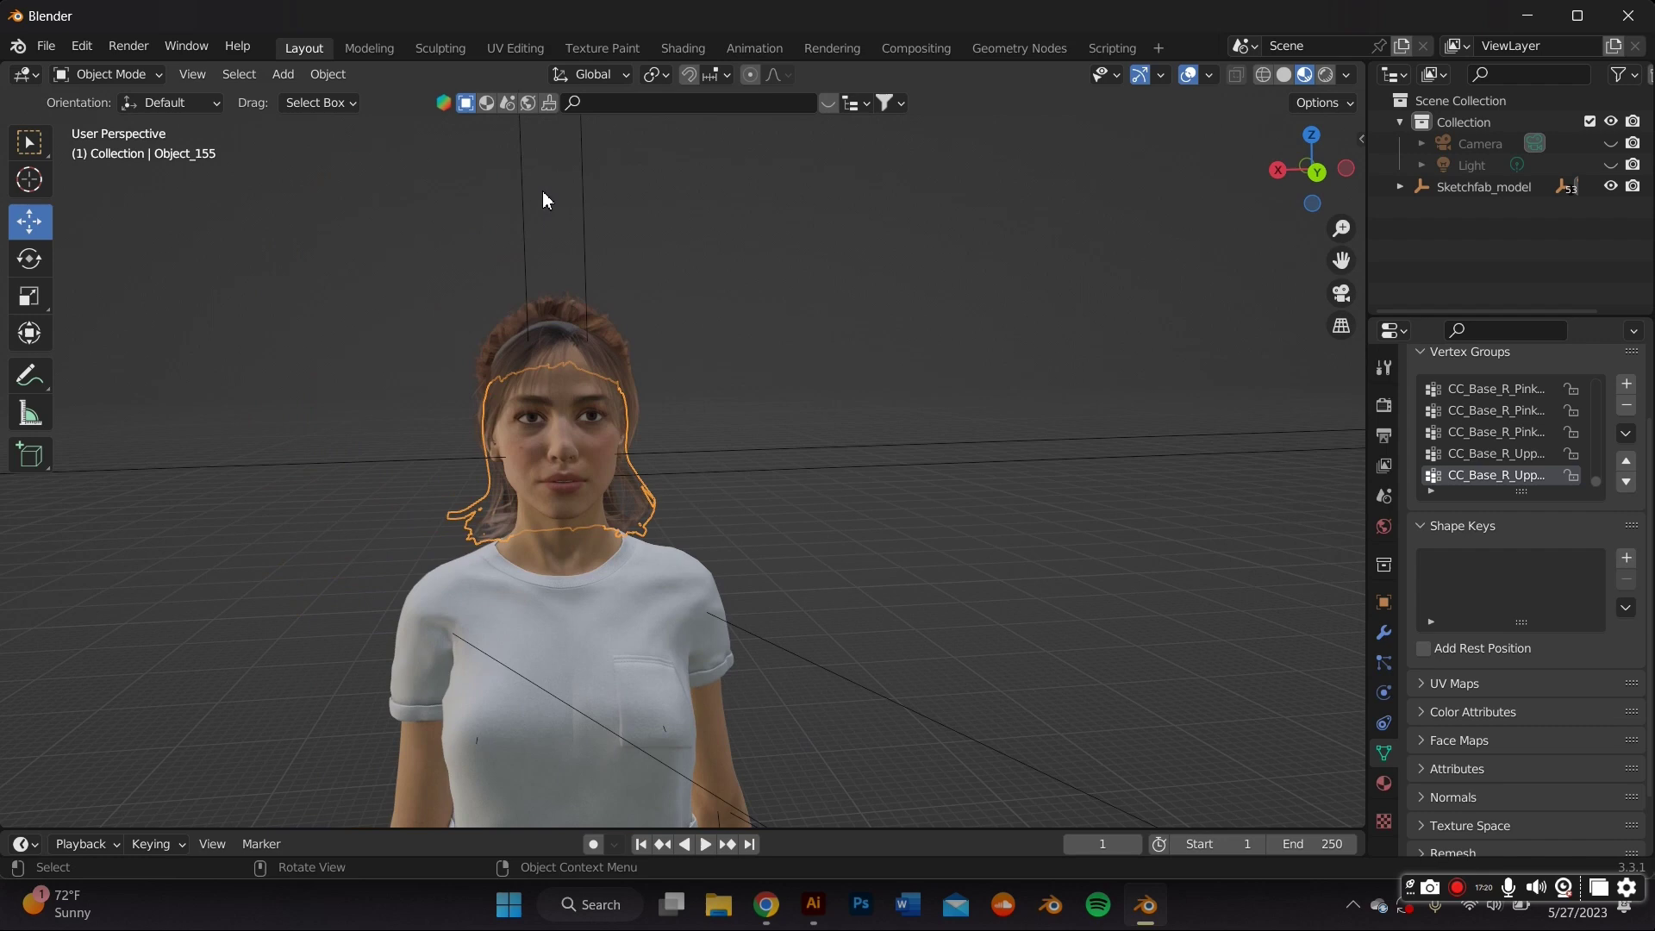
left_click(523, 203)
scroll(522, 243, "down", 3)
scroll(653, 337, "down", 4)
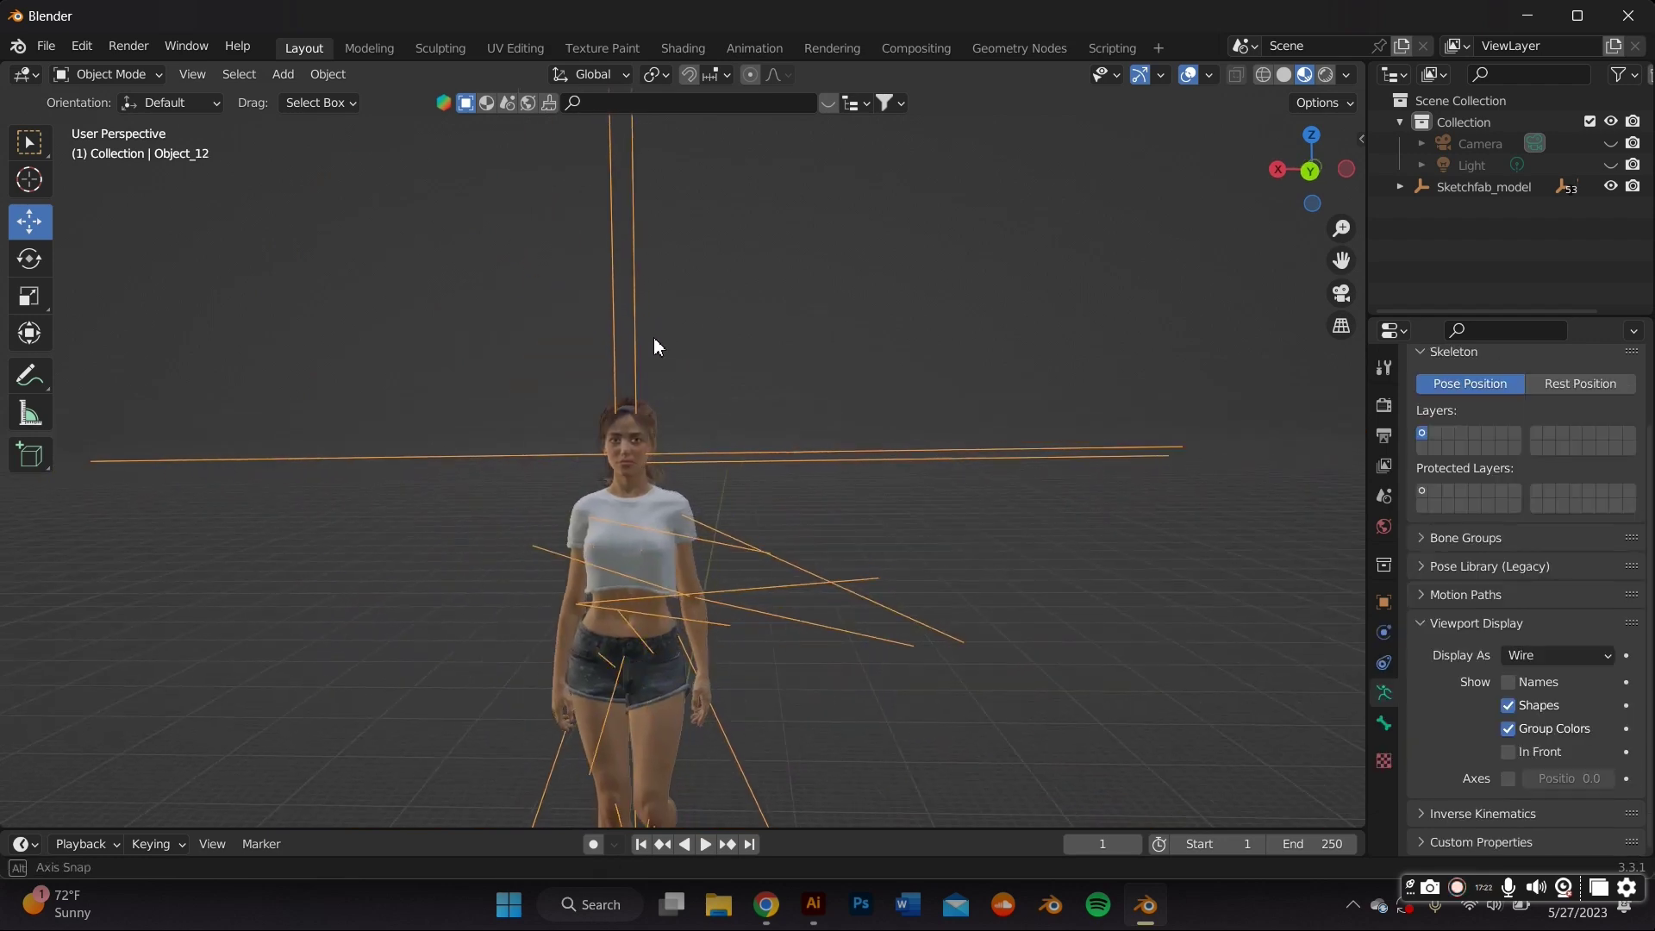
left_click_drag(1350, 256, 1396, 228)
scroll(1202, 309, "up", 5)
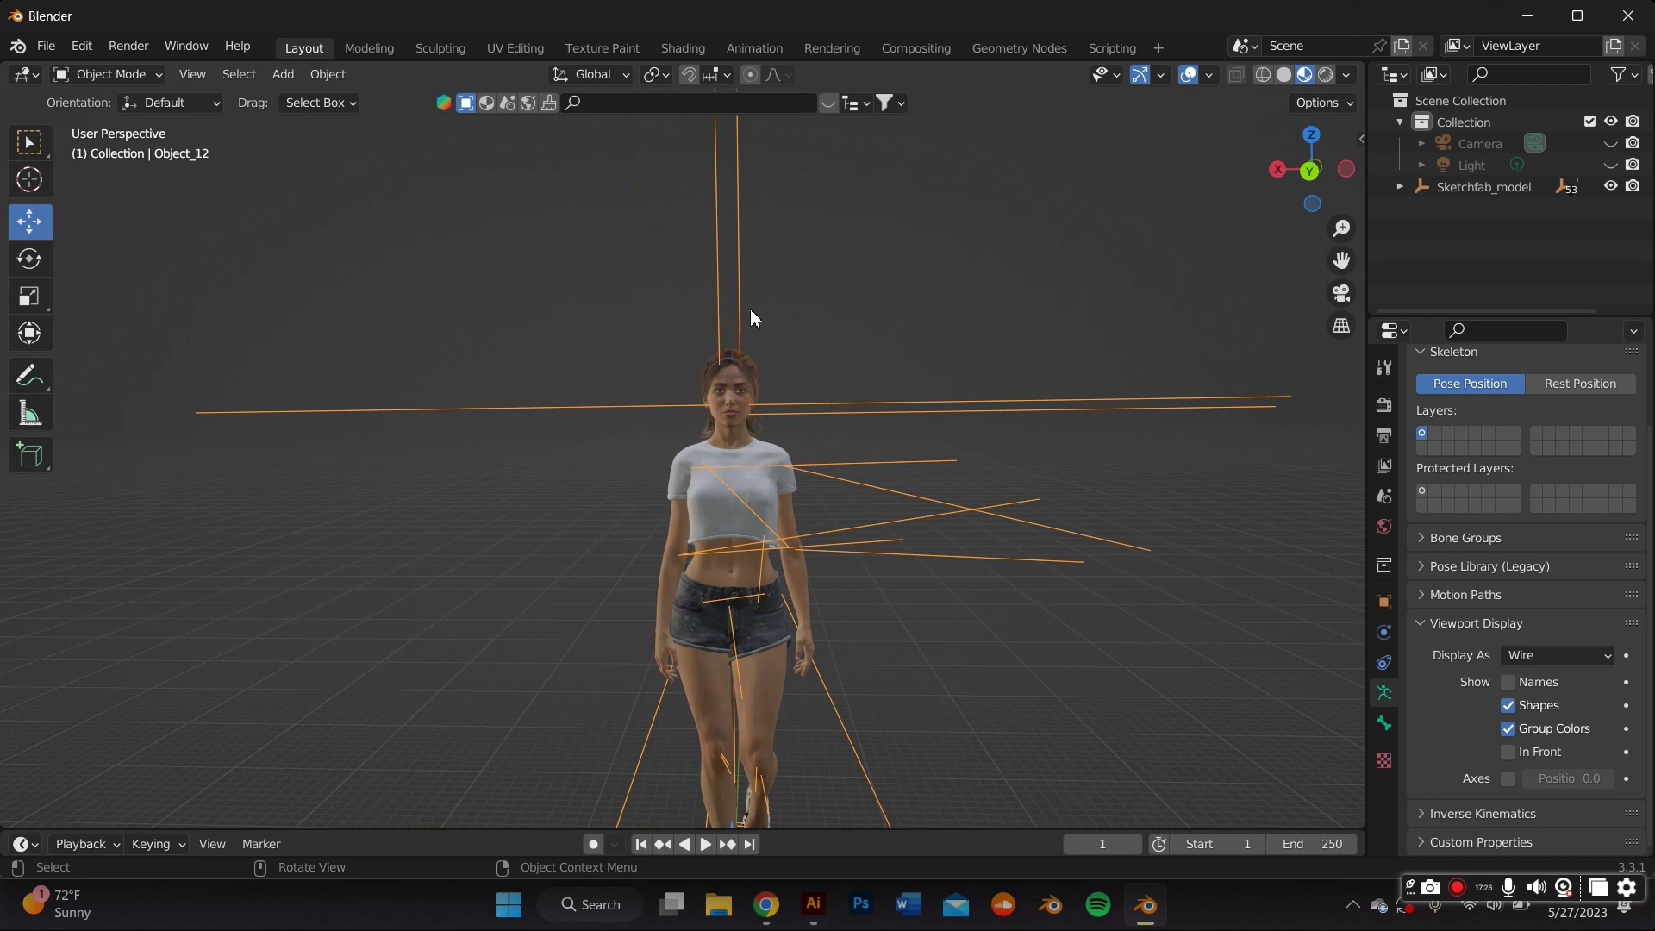
scroll(750, 319, "up", 6)
left_click(1291, 318)
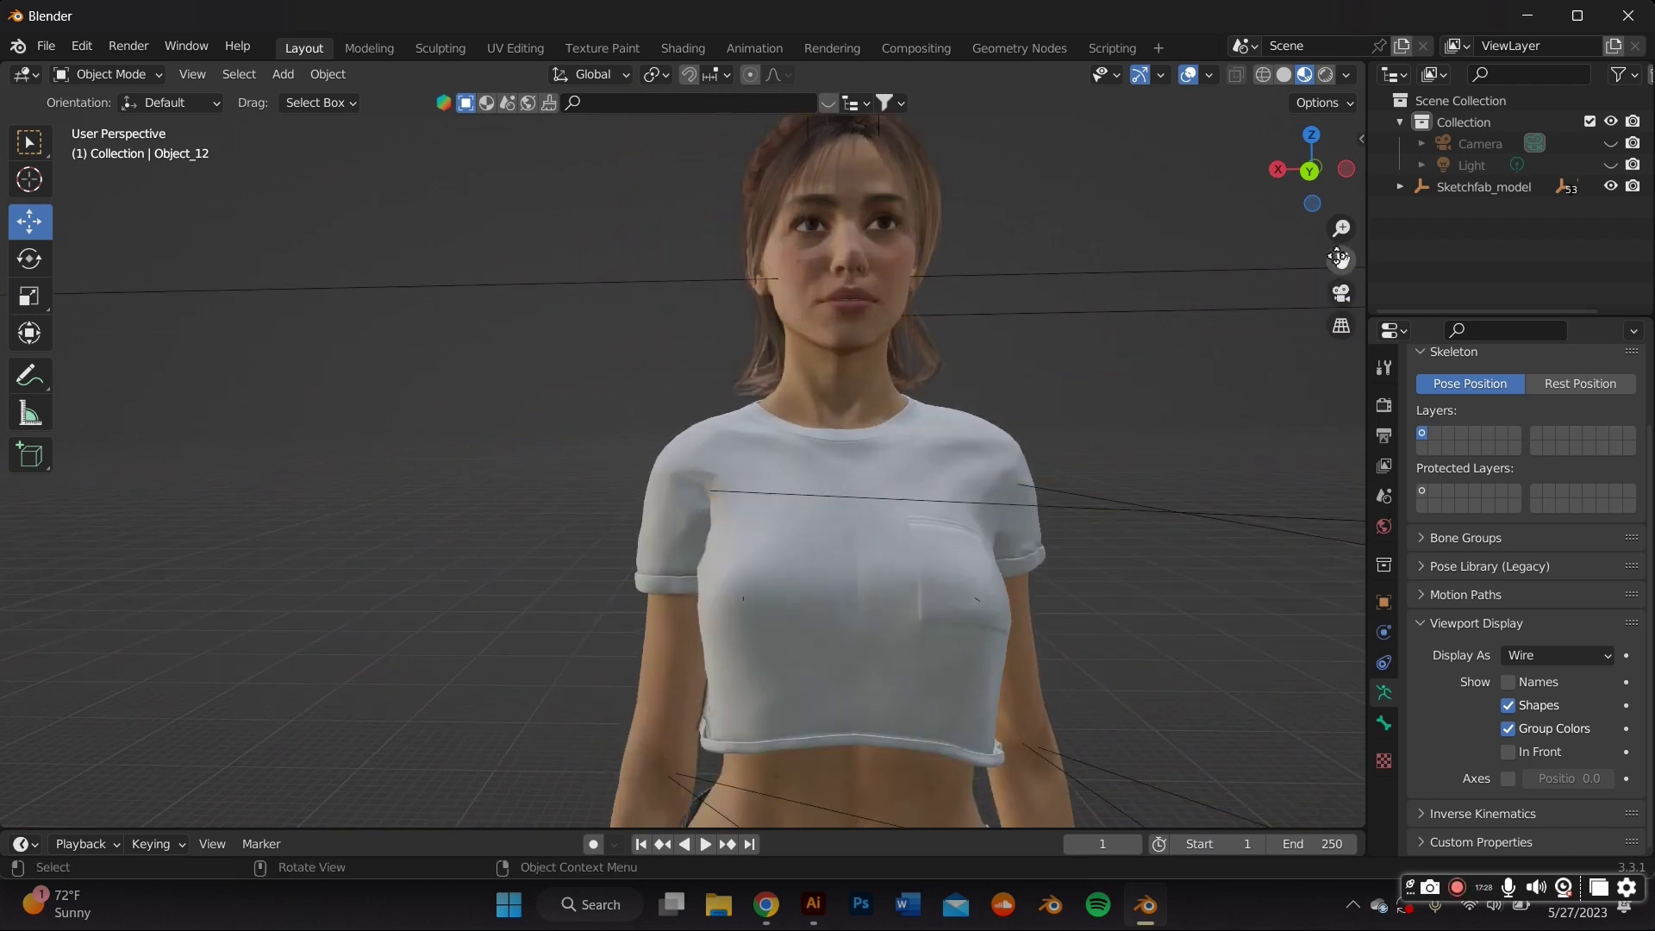
Put the character's armature into Pose Mode and select the CC_Base_FacialBone_042 bone beside the mouth
left_click_drag(1341, 261, 1219, 407)
scroll(1179, 303, "up", 10)
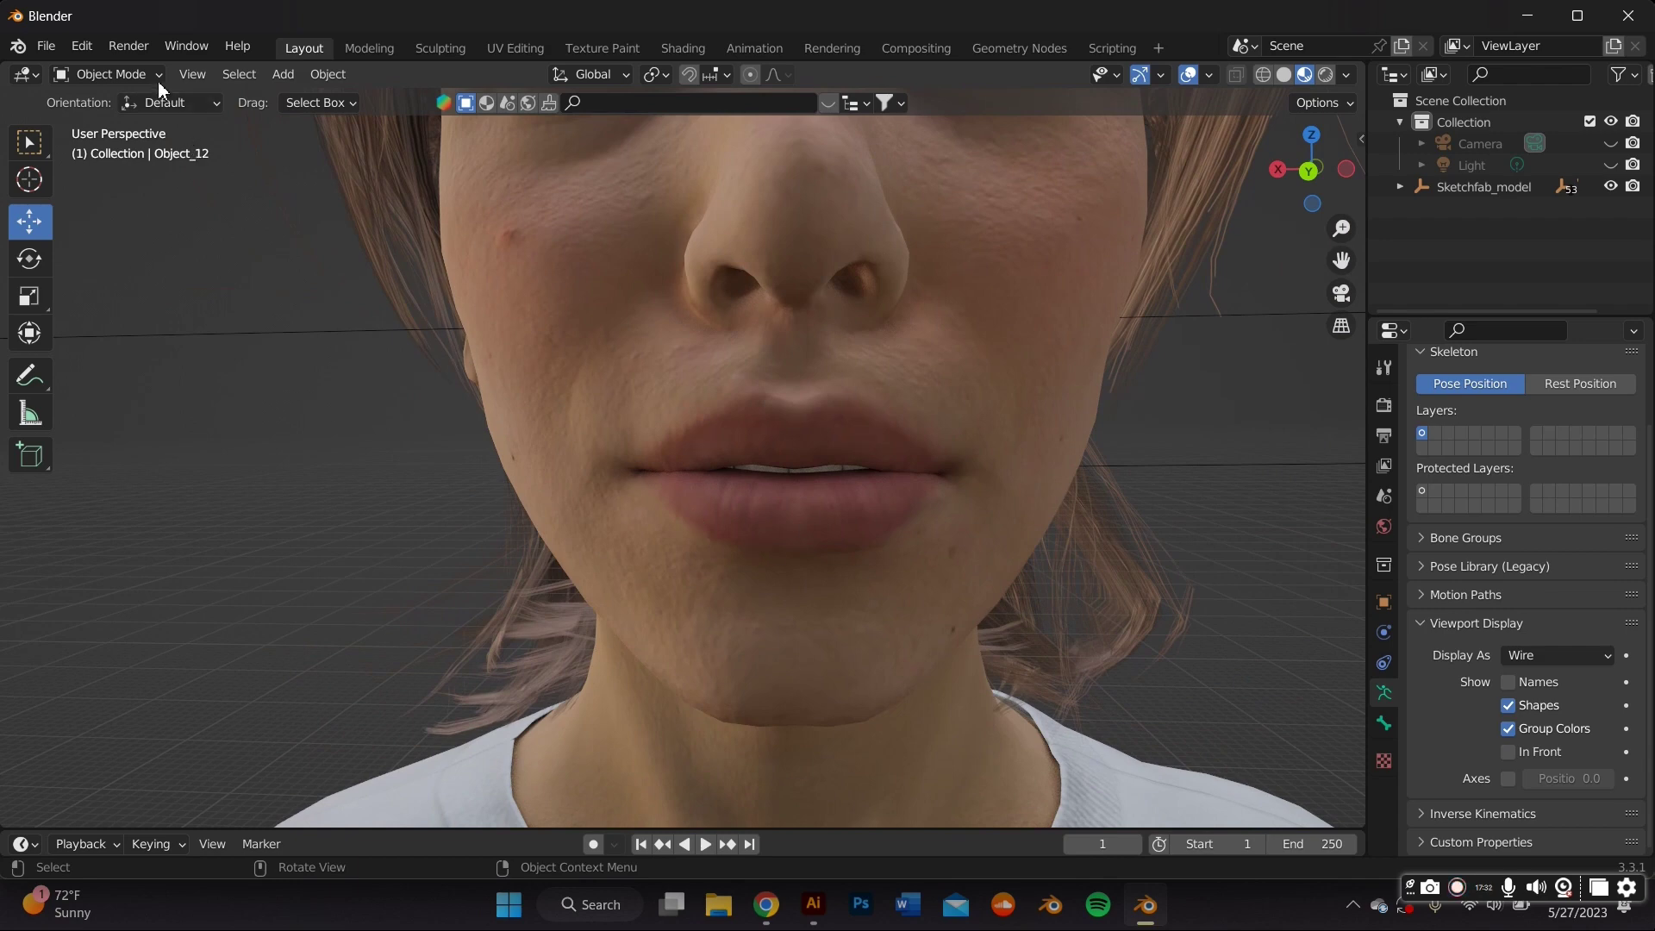
left_click(368, 334)
left_click(138, 74)
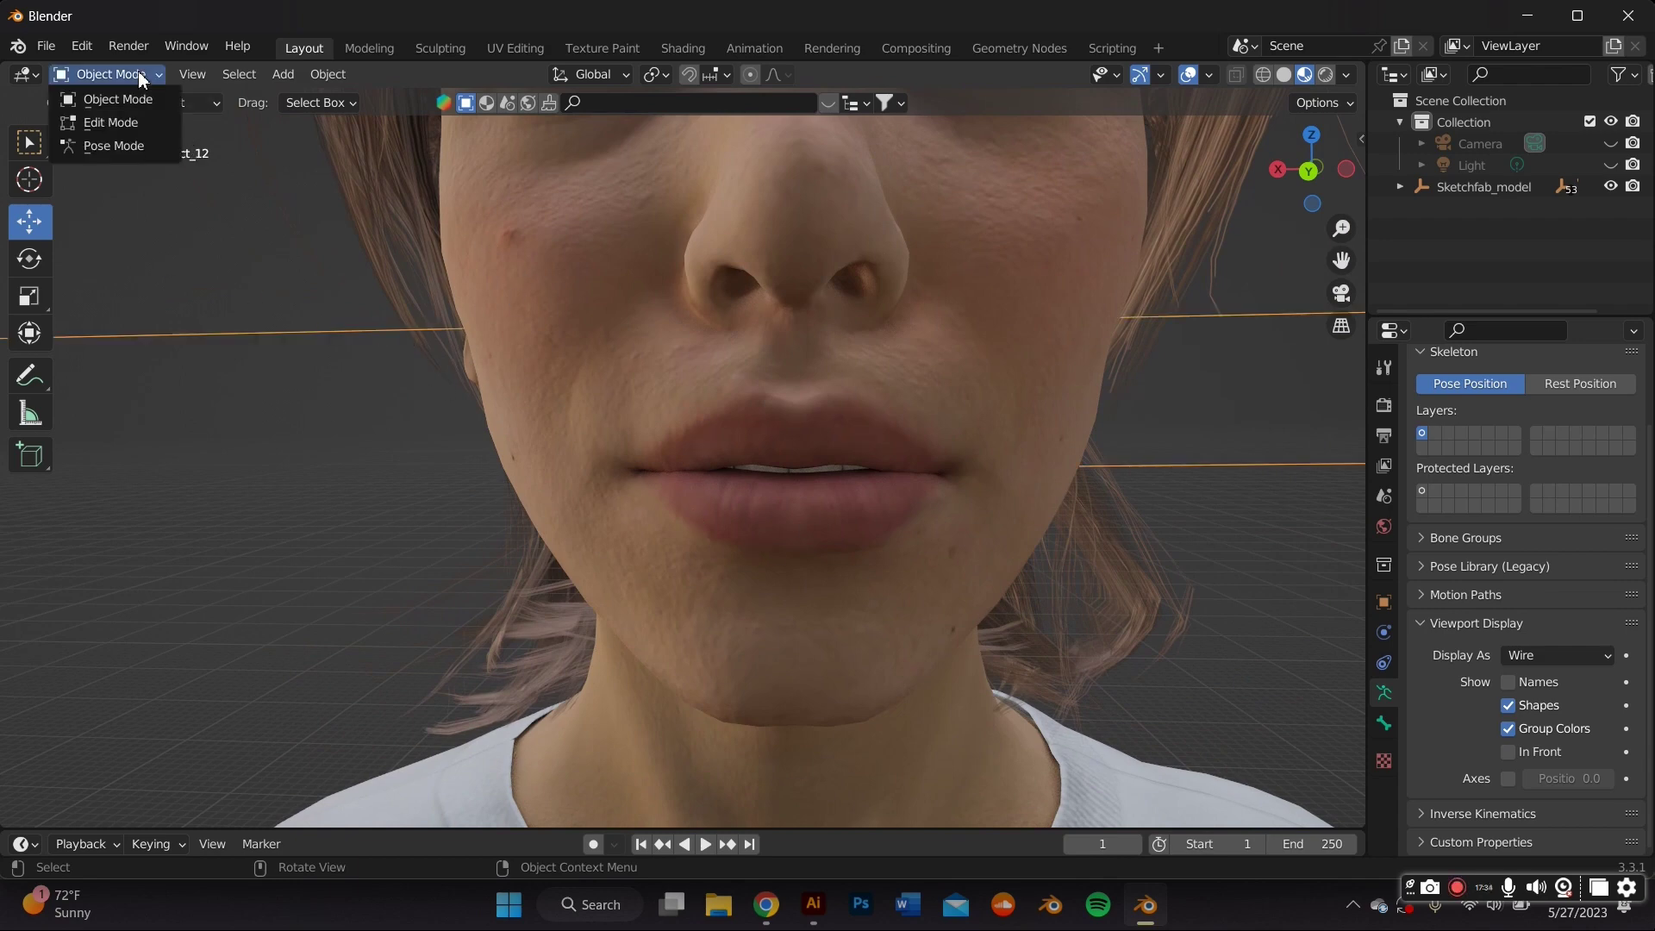
left_click(135, 144)
scroll(793, 500, "down", 8)
left_click(981, 461)
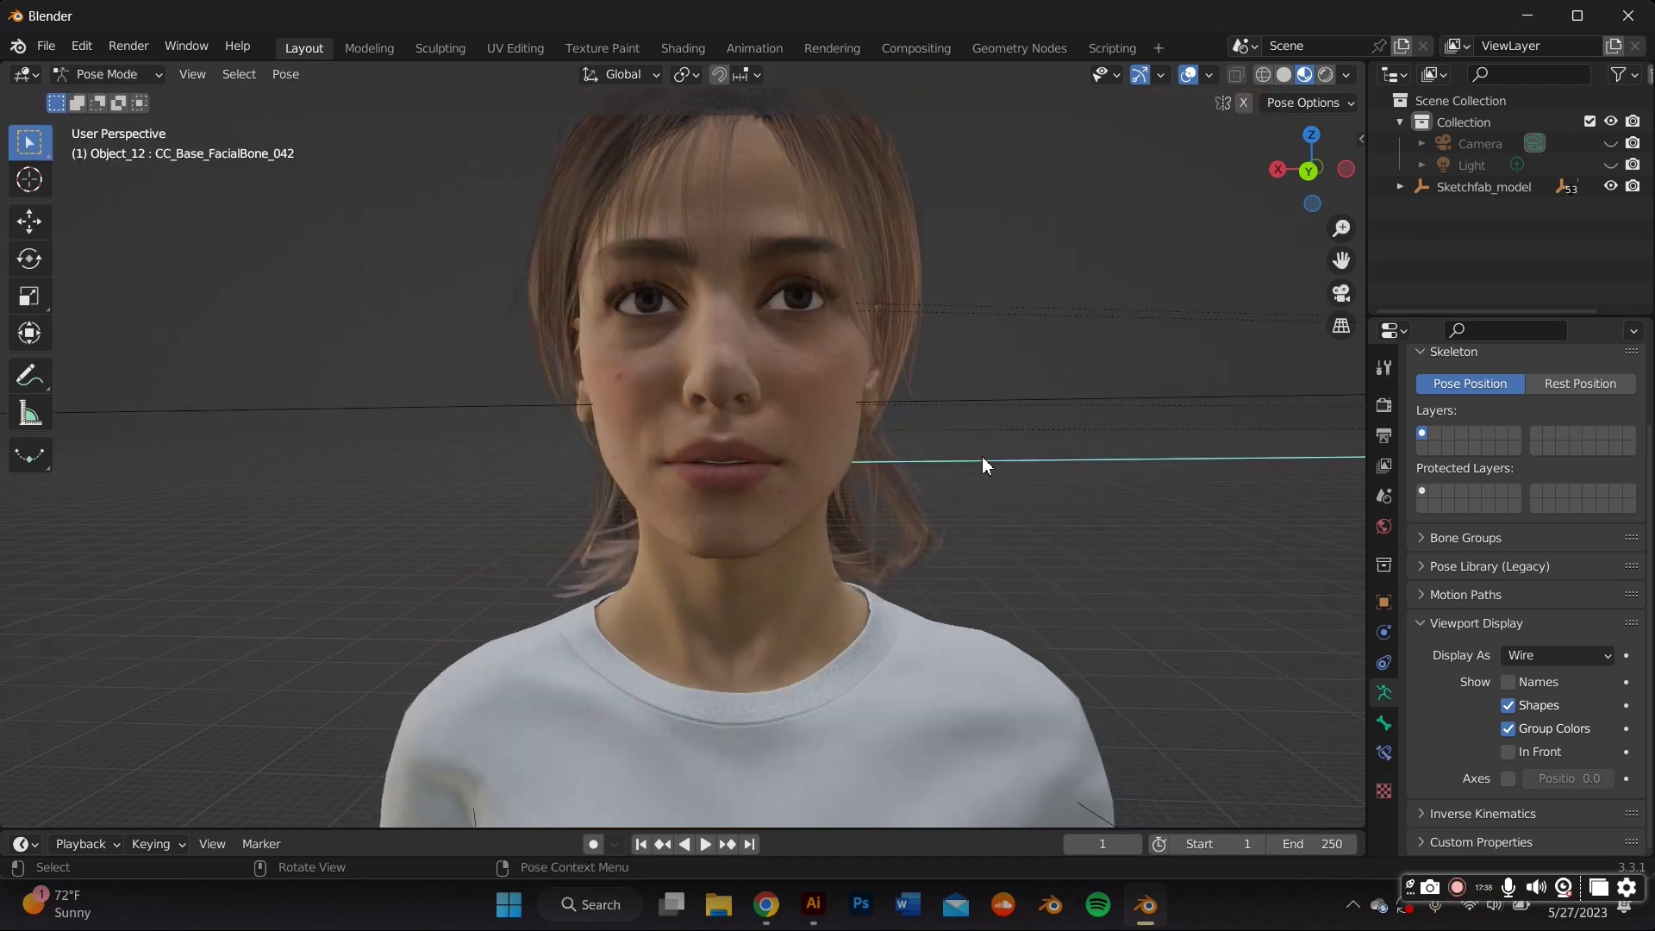
Display the bone names around the face and mouth in Pose Mode
scroll(978, 458, "up", 2)
left_click(1508, 682)
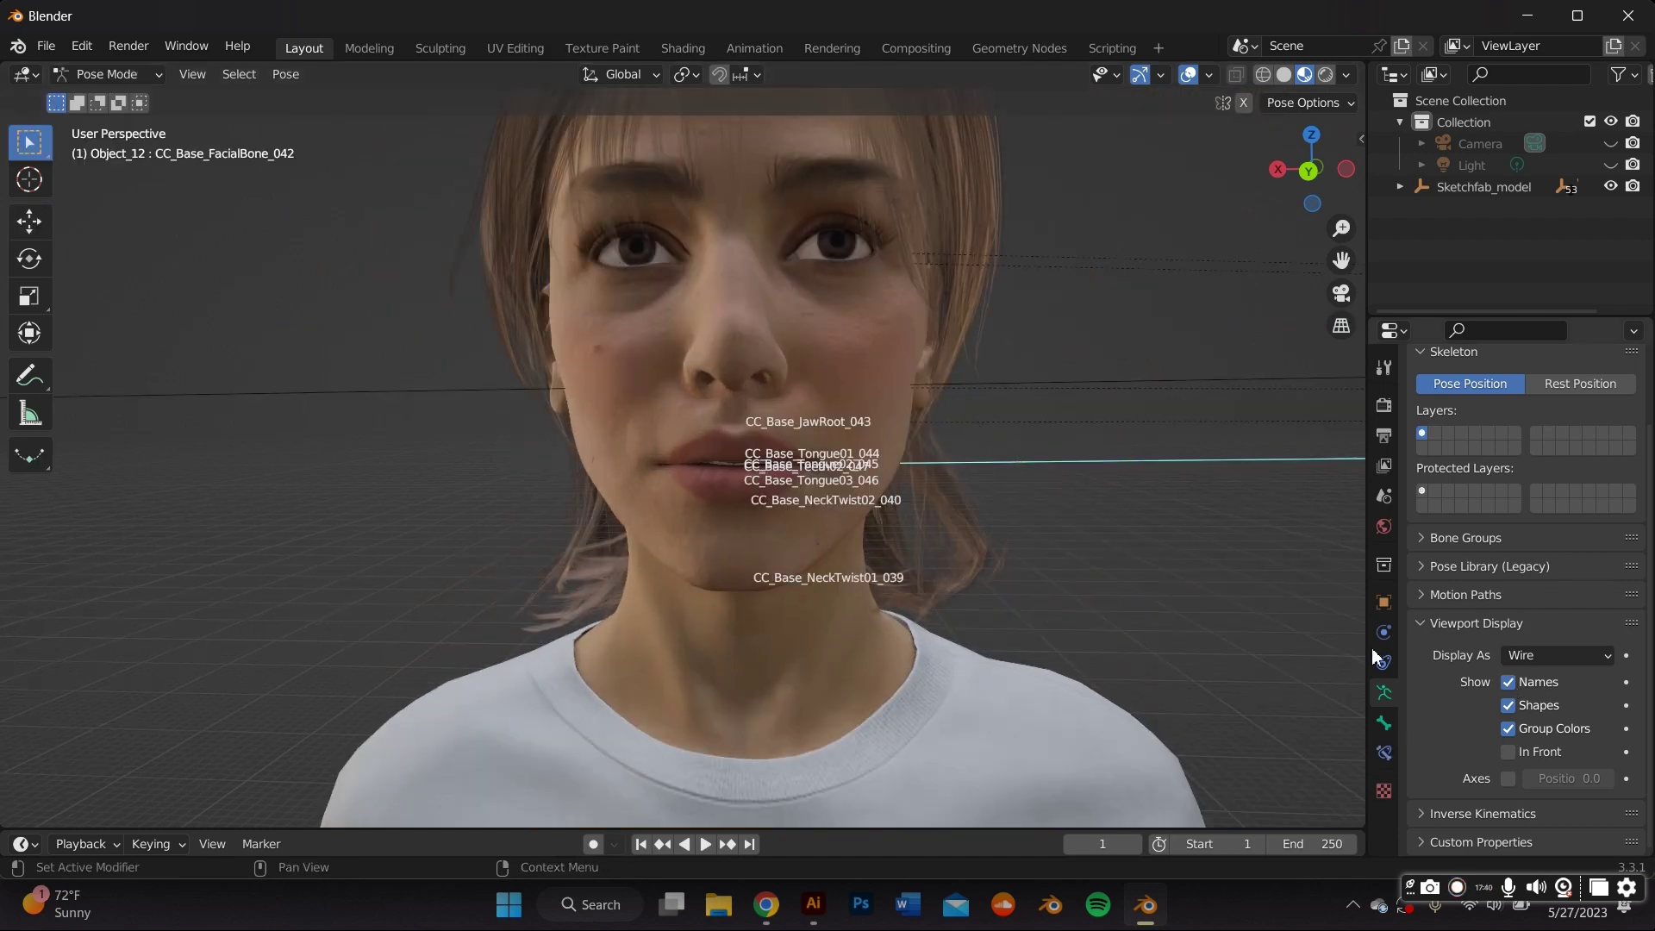
scroll(797, 517, "up", 2)
scroll(796, 517, "up", 4)
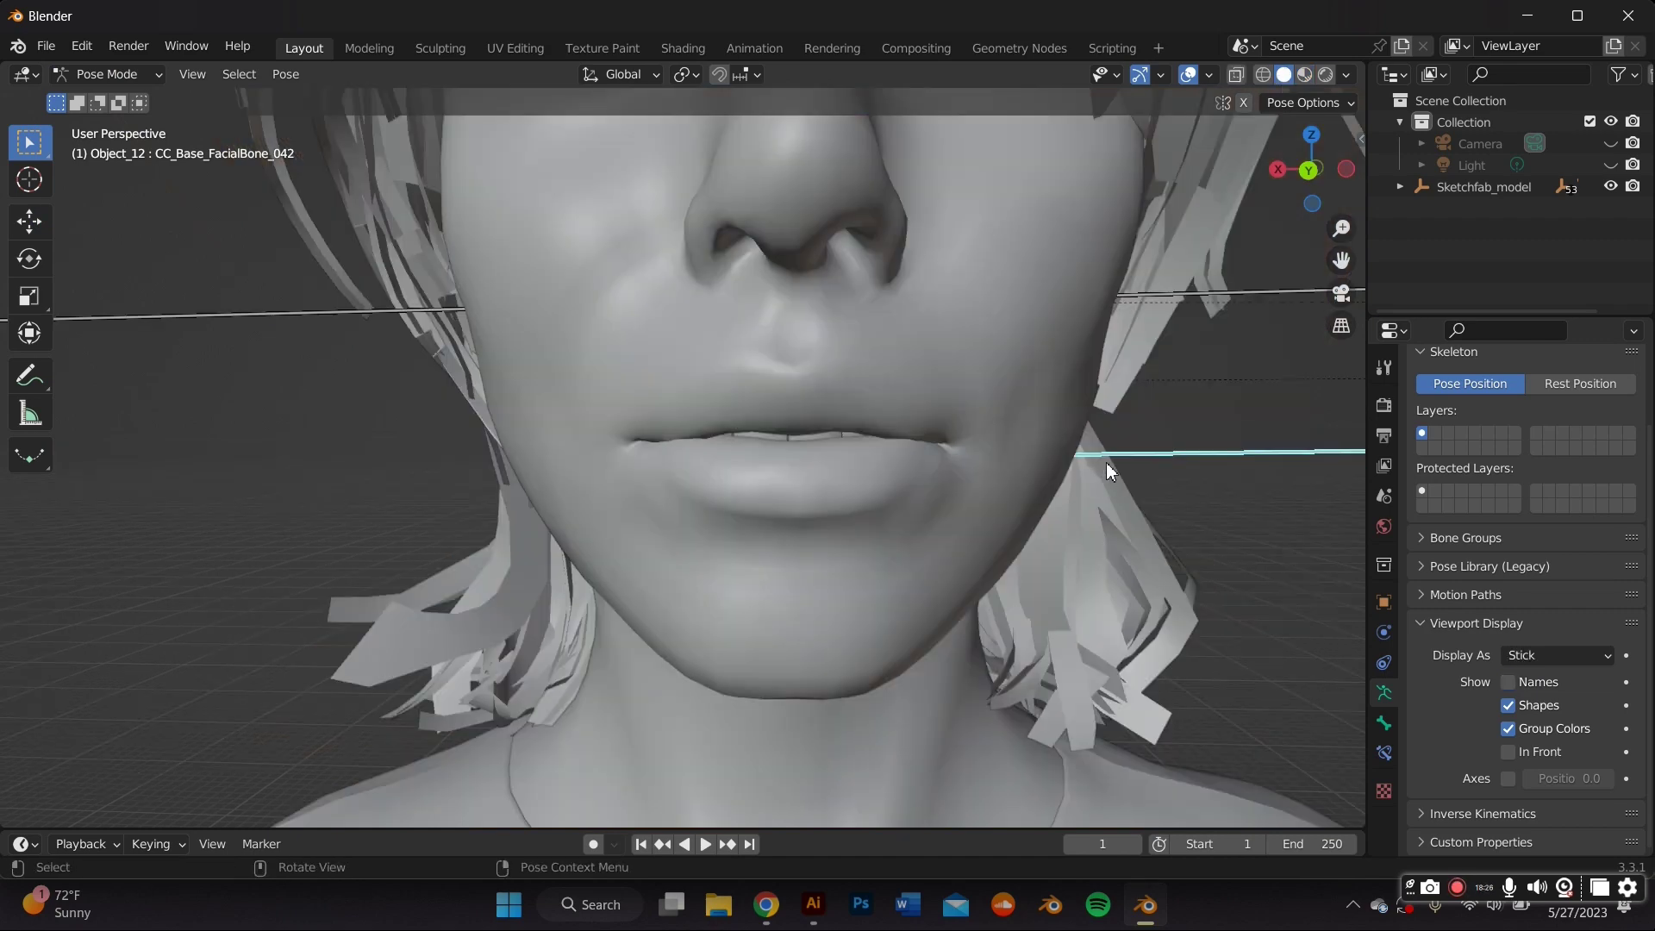
Move the selected facial bone slightly down along the Z axis to open the mouth, and clear the bone selection
scroll(1108, 444, "down", 6)
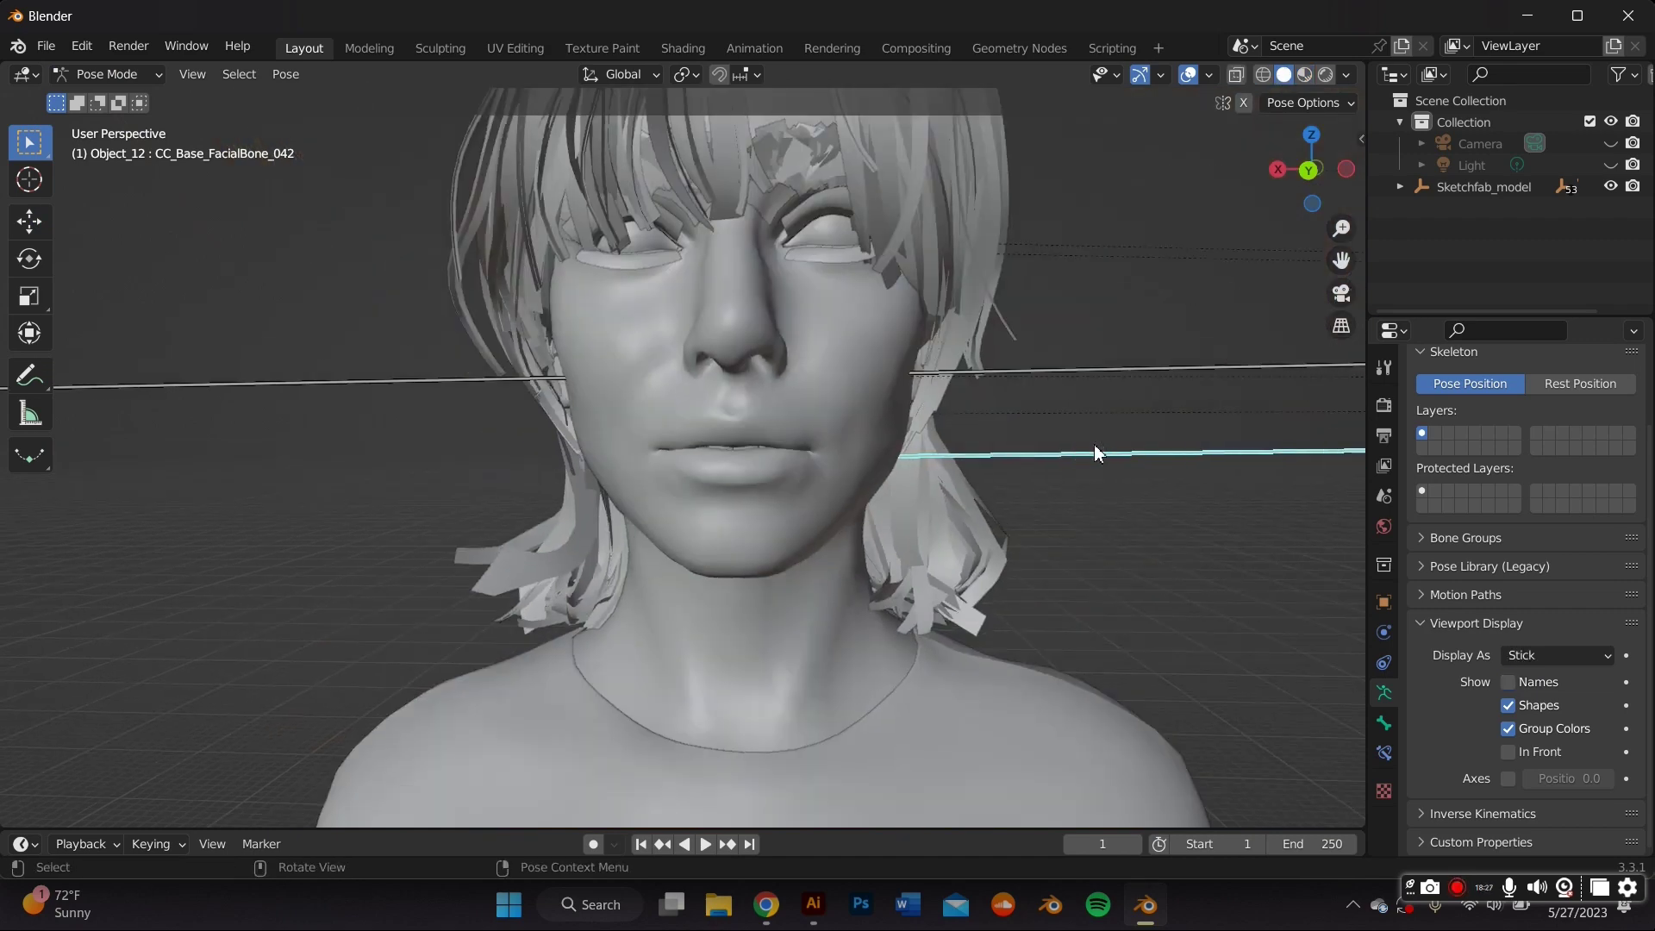
left_click(29, 221)
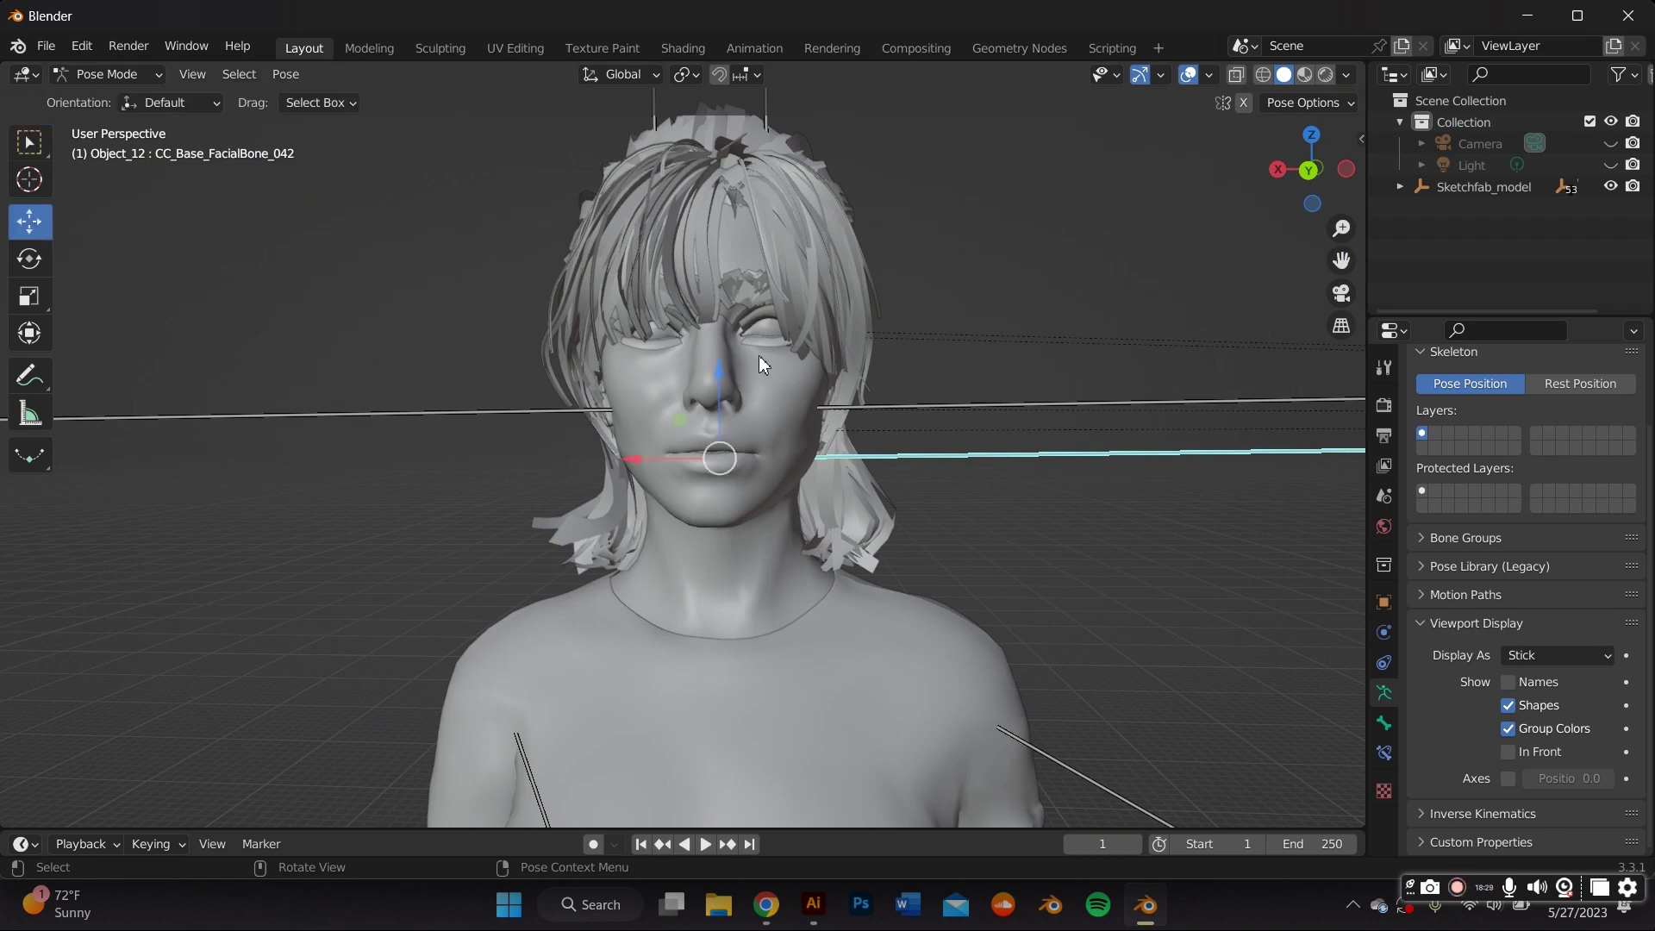
left_click_drag(722, 409, 787, 418)
scroll(791, 484, "up", 5)
left_click(808, 500)
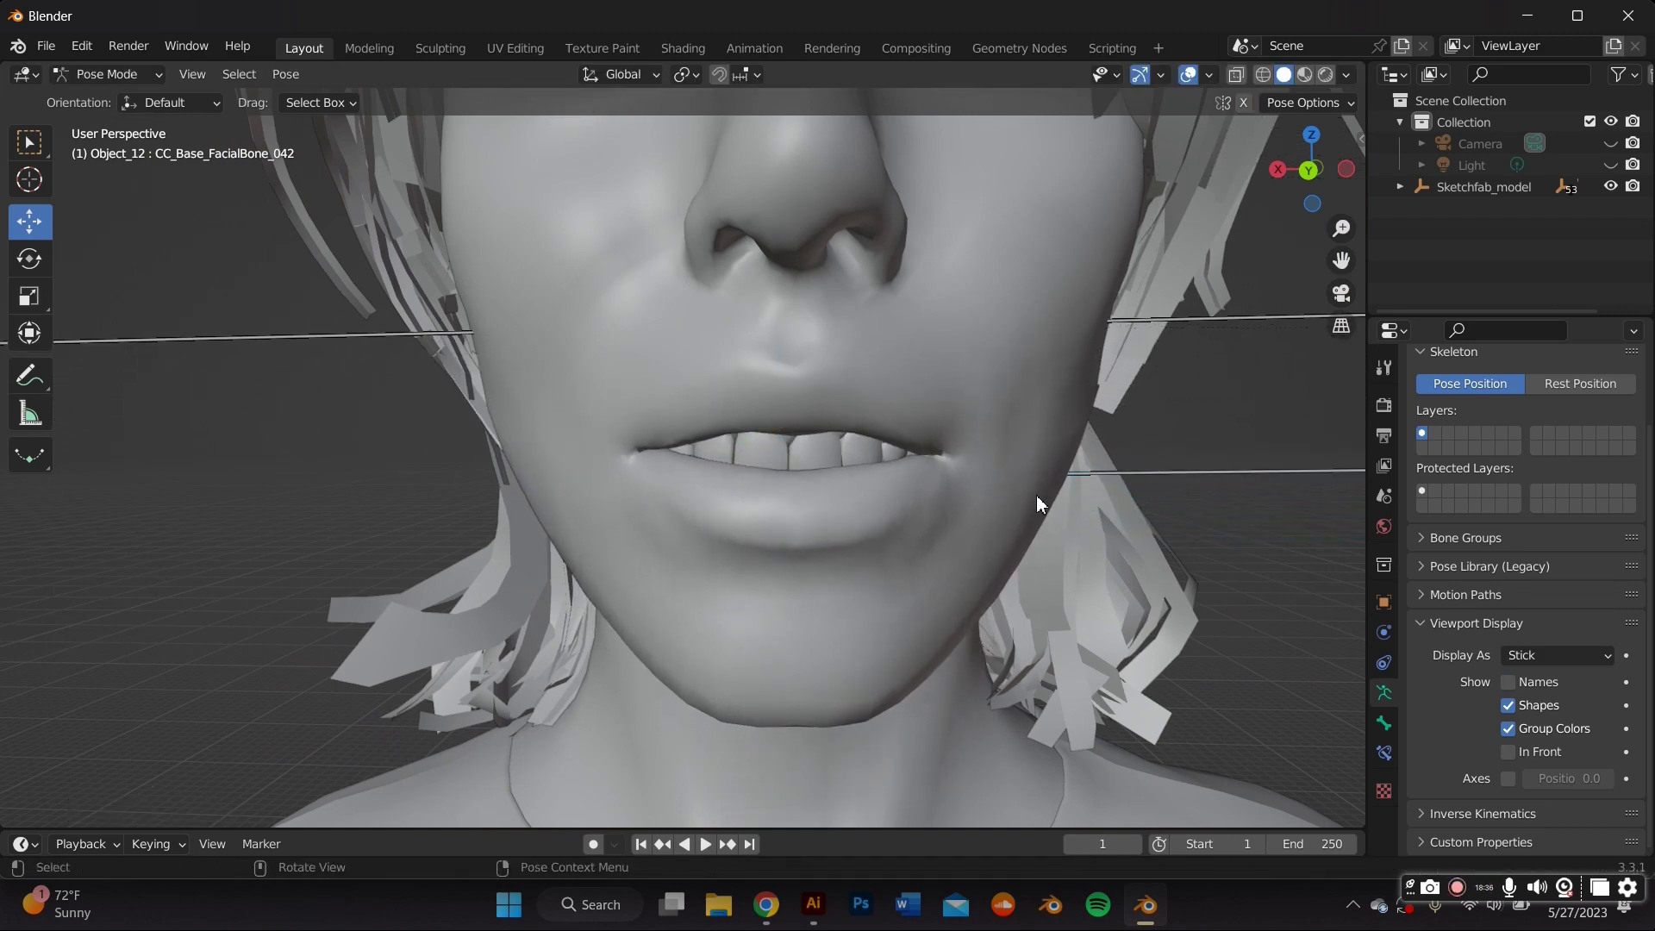
Select the facial bone at the mouth and examine its bone properties, including its transform values
left_click(827, 488)
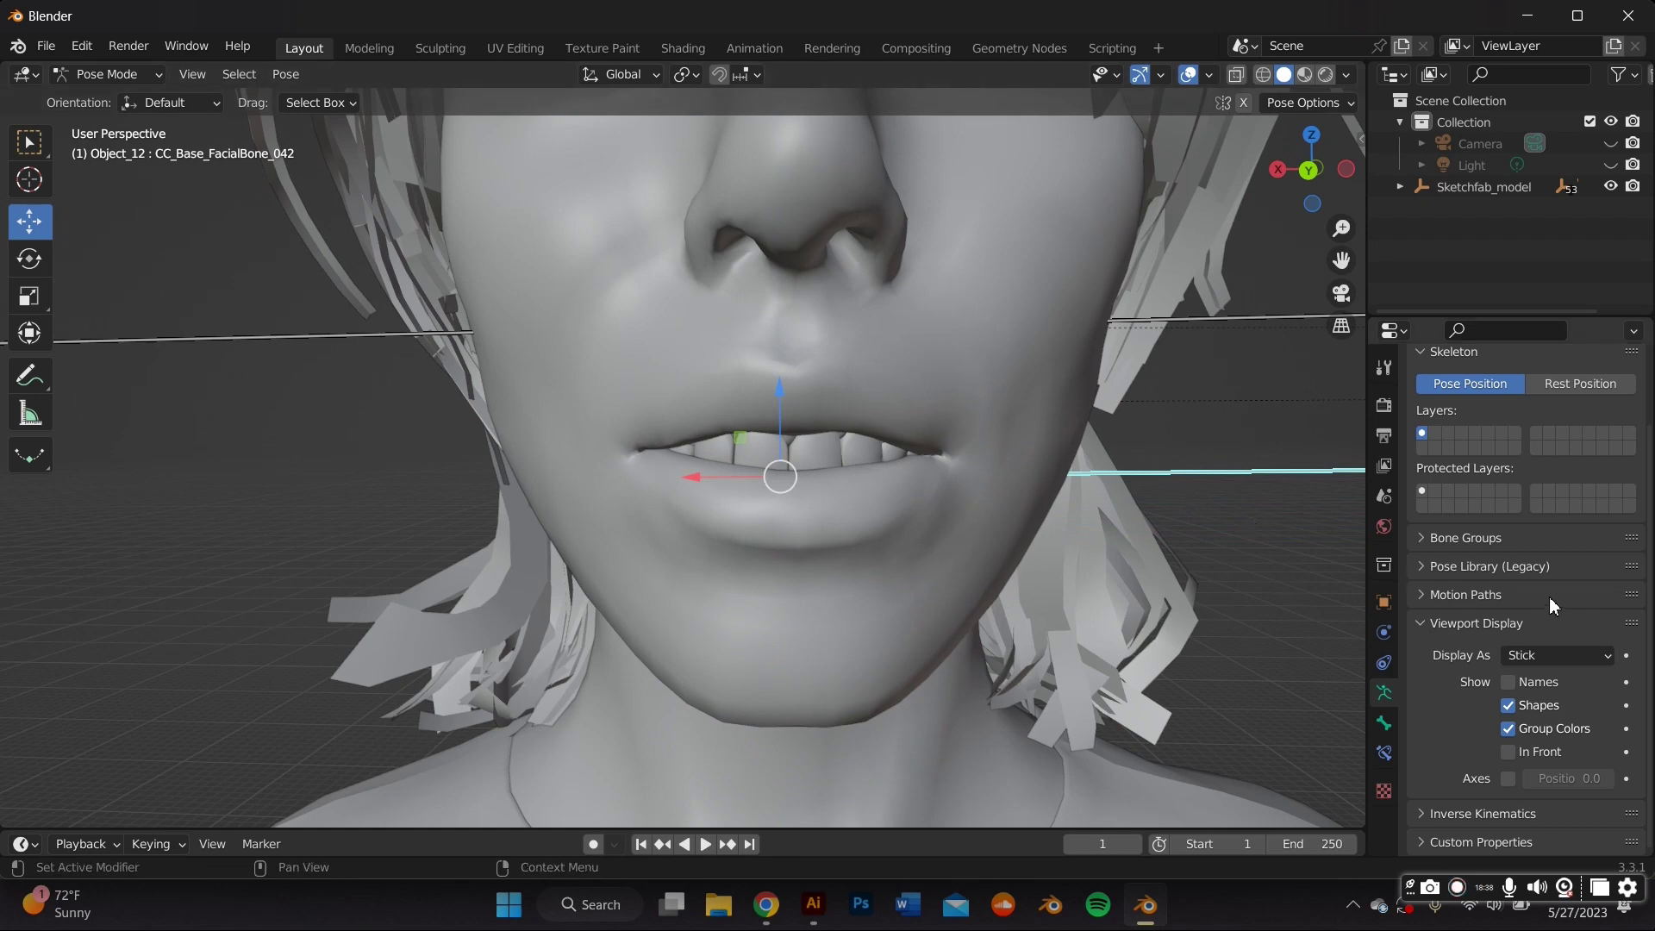
scroll(1548, 596, "up", 2)
scroll(1548, 596, "down", 2)
left_click(1384, 723)
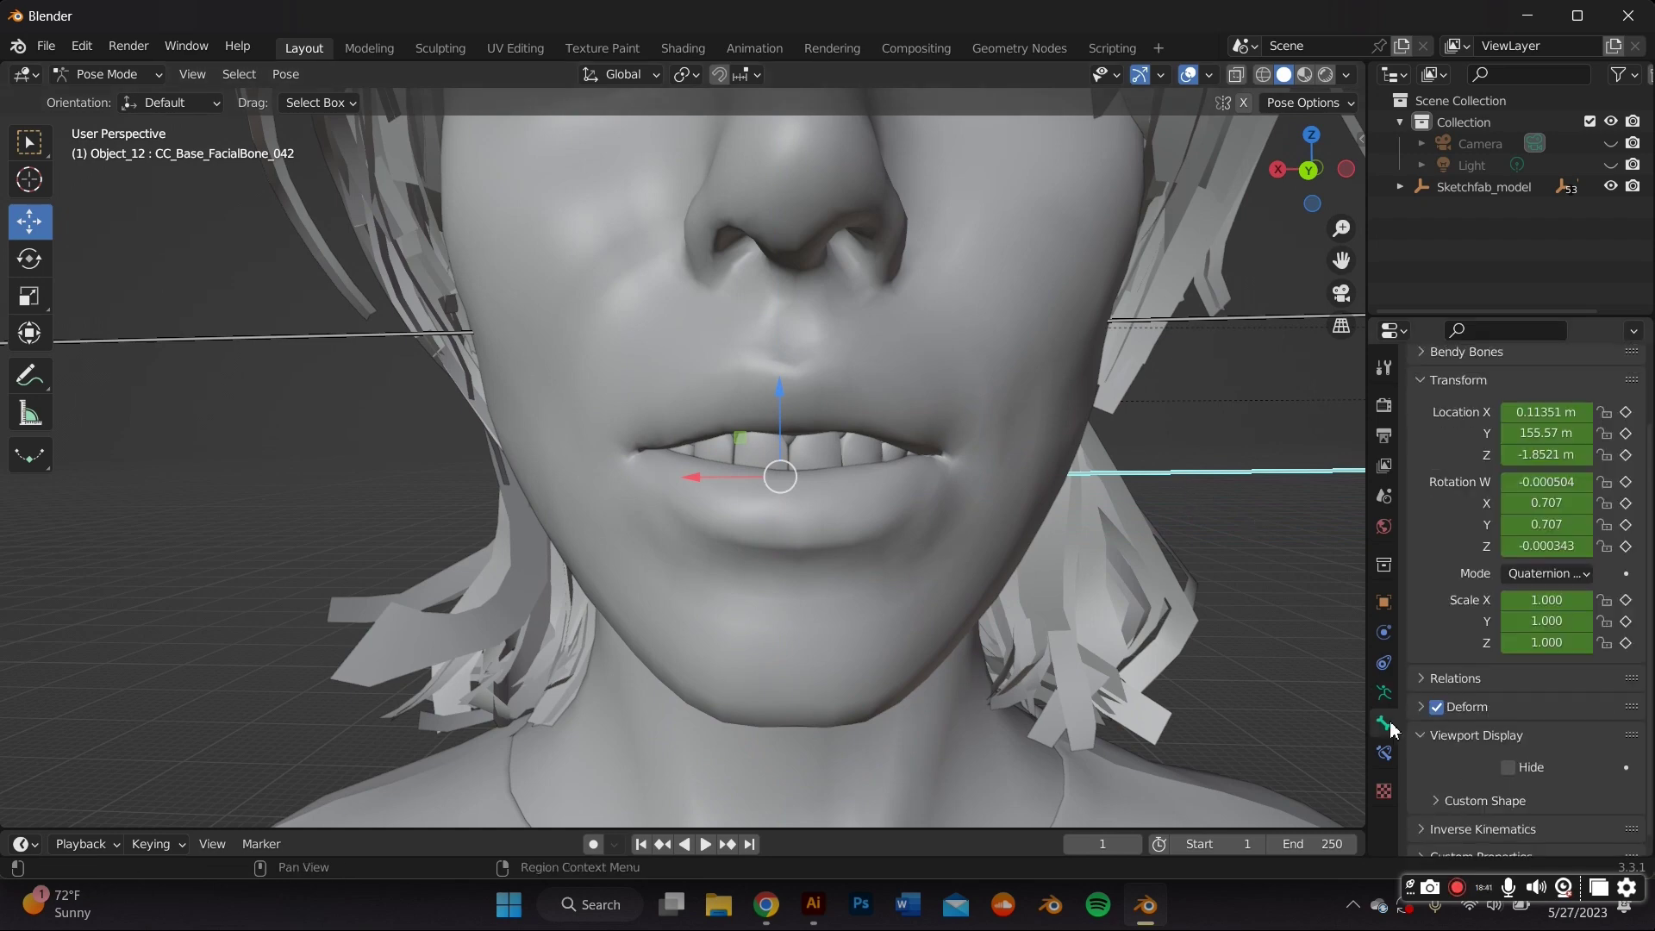
scroll(1435, 726, "up", 2)
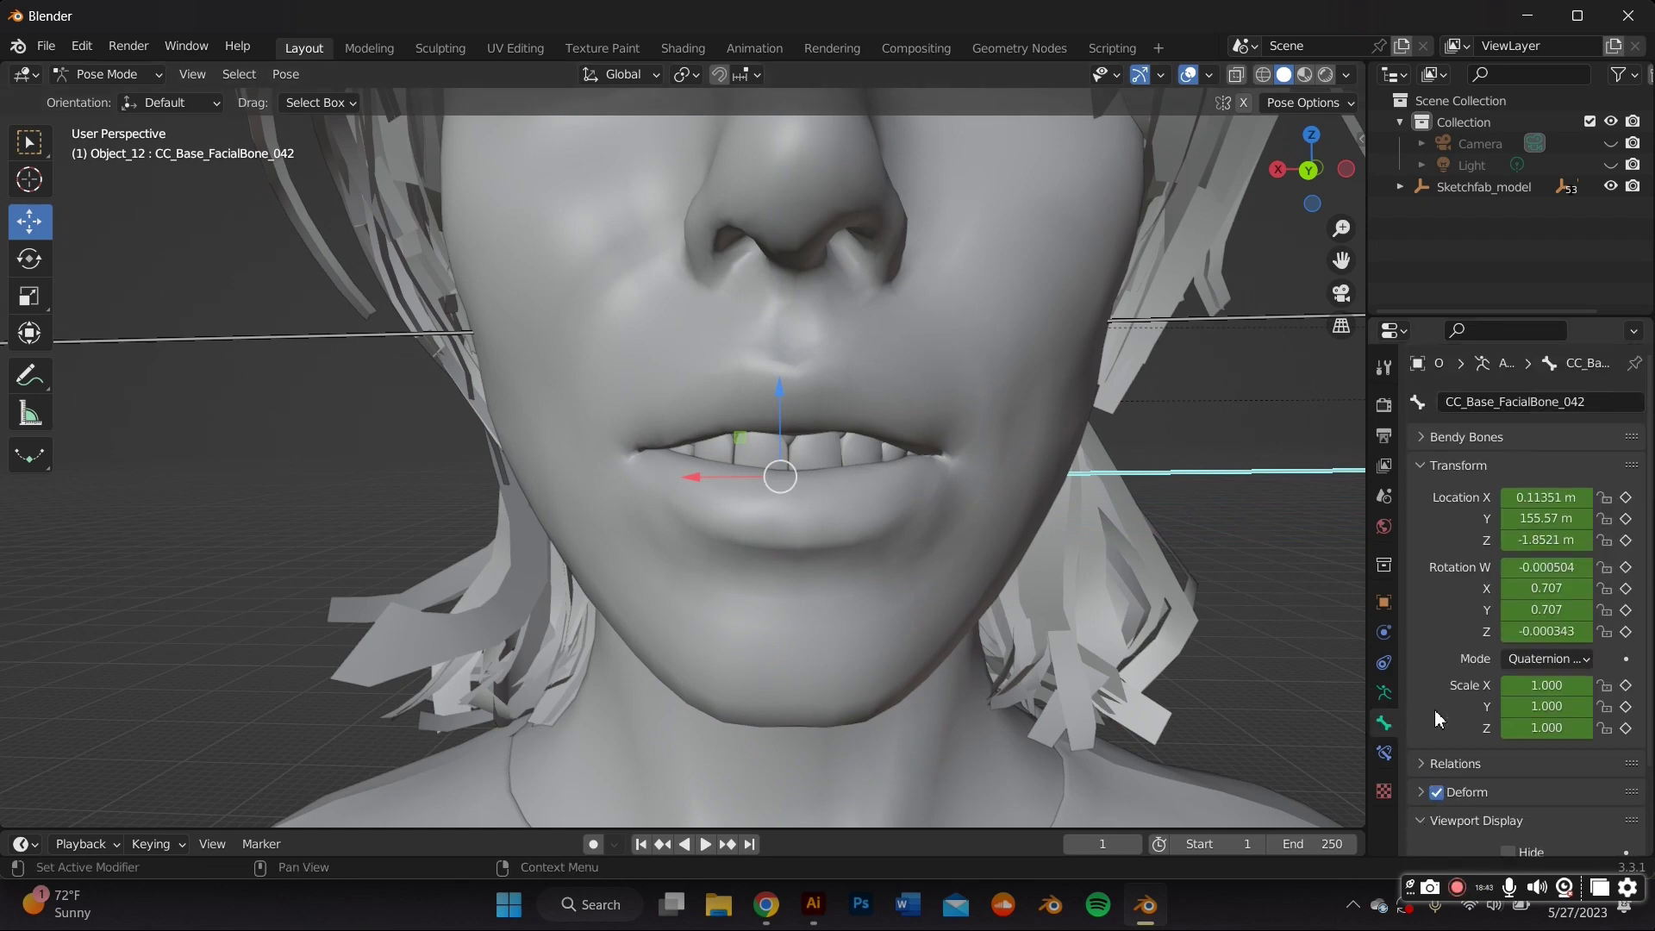
scroll(1435, 718, "down", 3)
scroll(1486, 647, "up", 3)
left_click(1538, 439)
left_click(1539, 440)
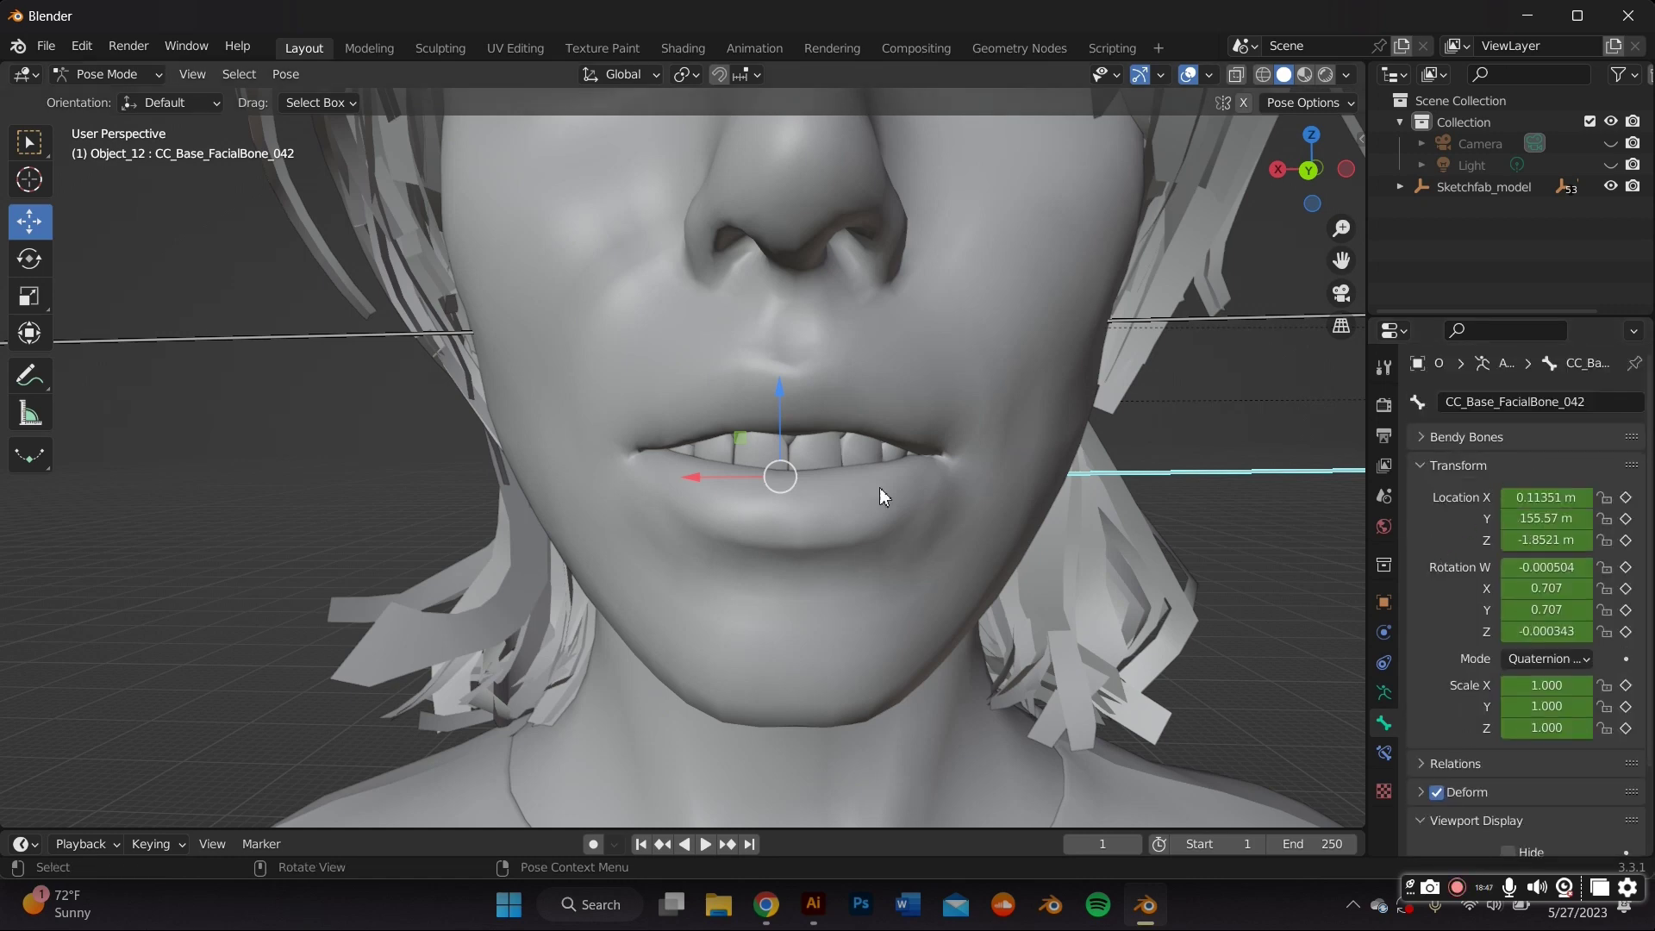
Try shifting the CC_Base_Tongue03_046 bone sideways along the X axis in wireframe display, and undo the move
left_click(1264, 74)
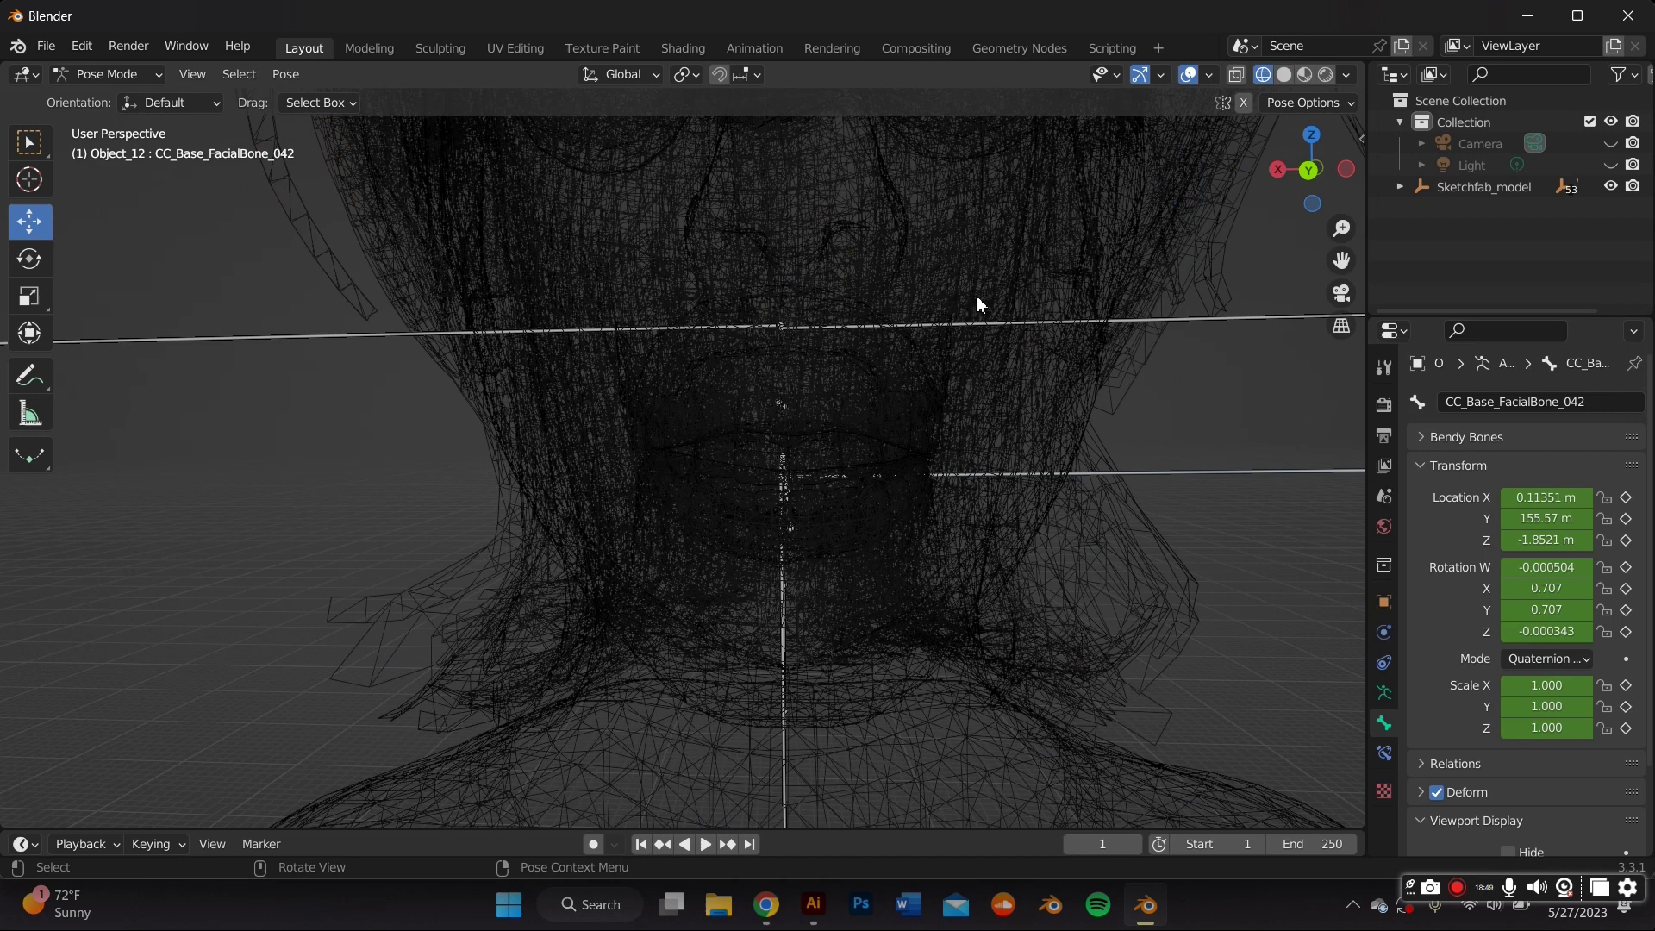
left_click(793, 530)
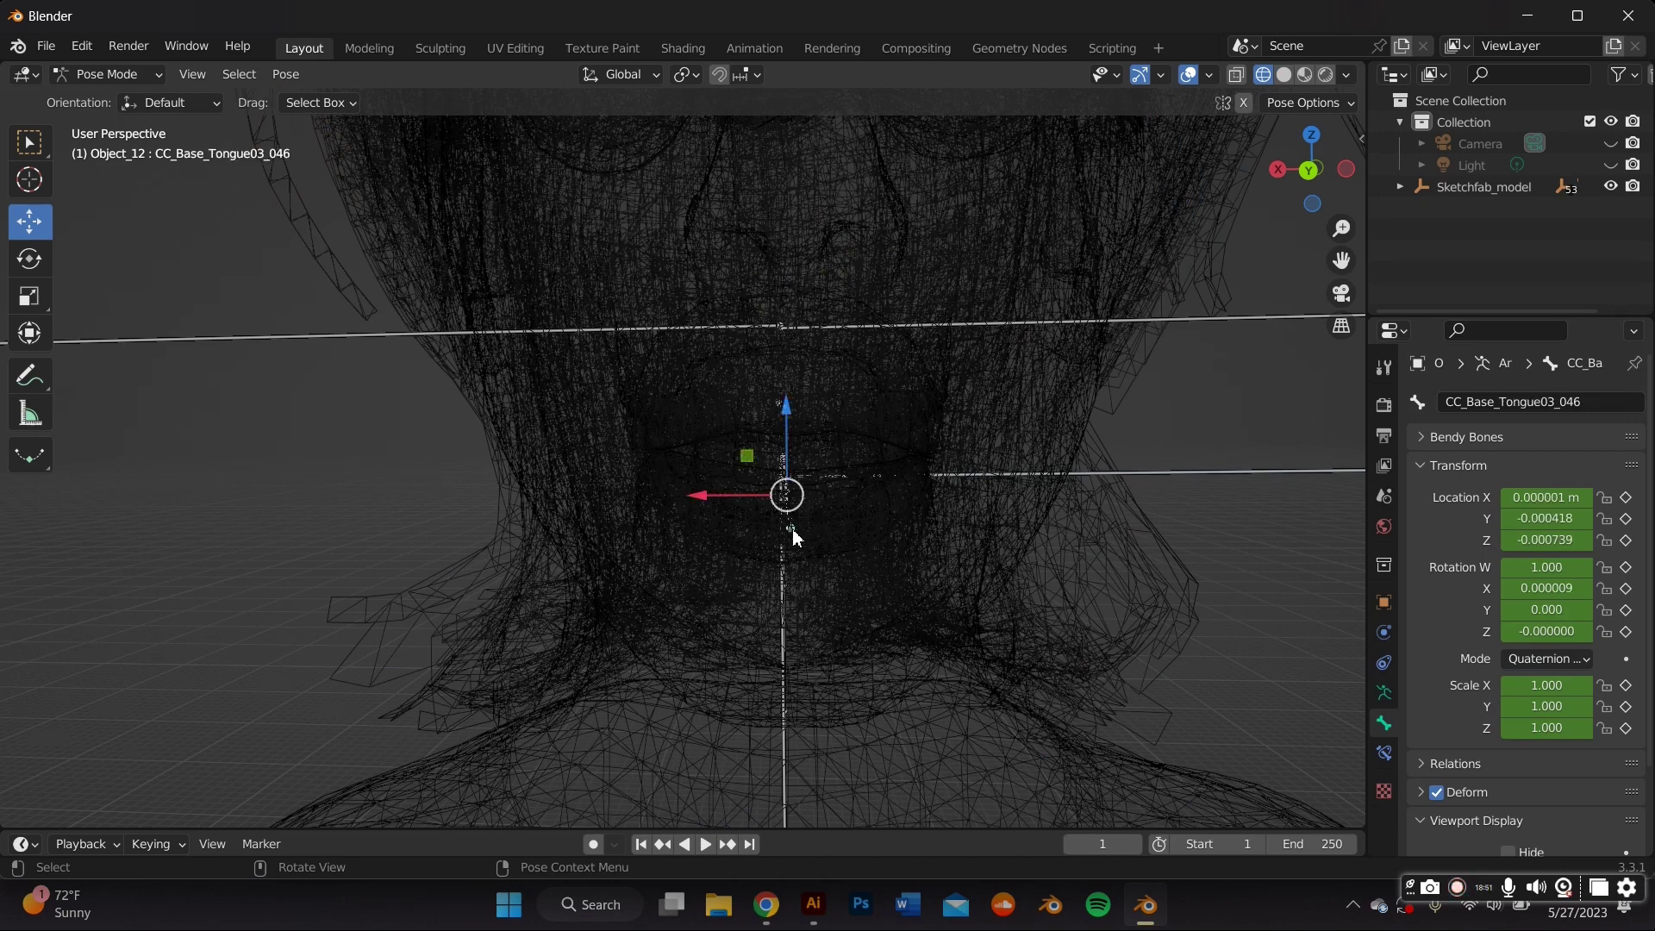
mouse_move(724, 494)
left_mouse_down()
mouse_move(699, 493)
mouse_move(742, 494)
left_mouse_up()
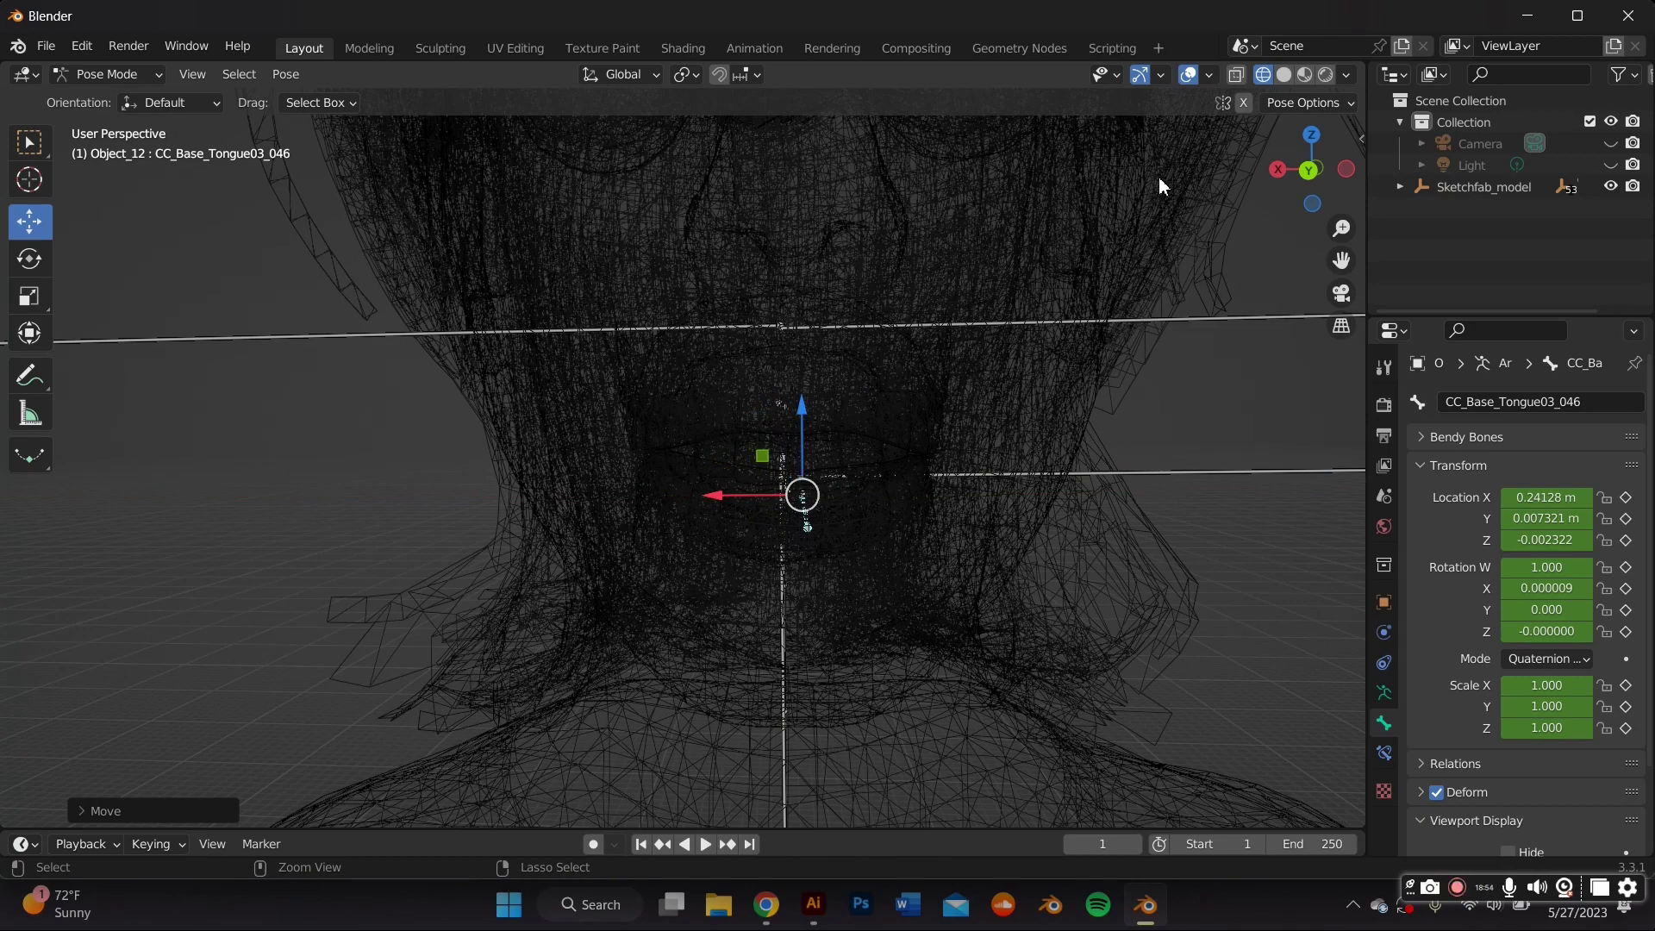
key("ctrl+z")
Return to solid shading with the bones visible through the face, and move the small bone above the upper lip down along the Z axis
left_click(1283, 75)
scroll(781, 474, "down", 3)
middle_click_drag(781, 474, 781, 477)
scroll(782, 477, "up", 3)
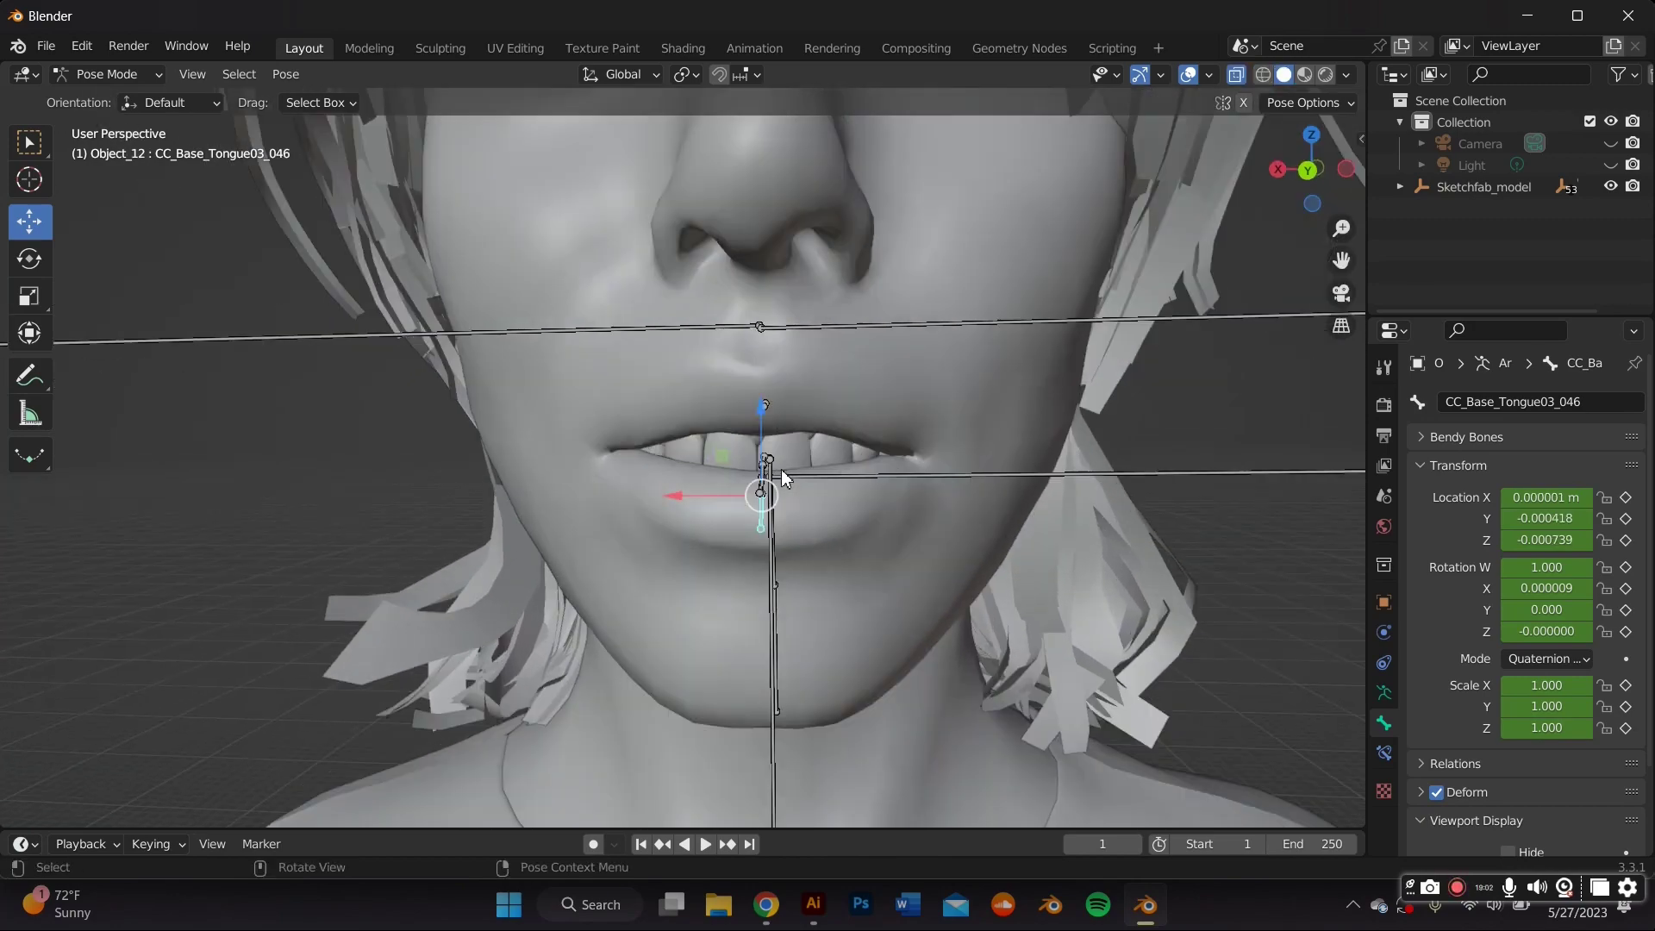
scroll(782, 477, "up", 2)
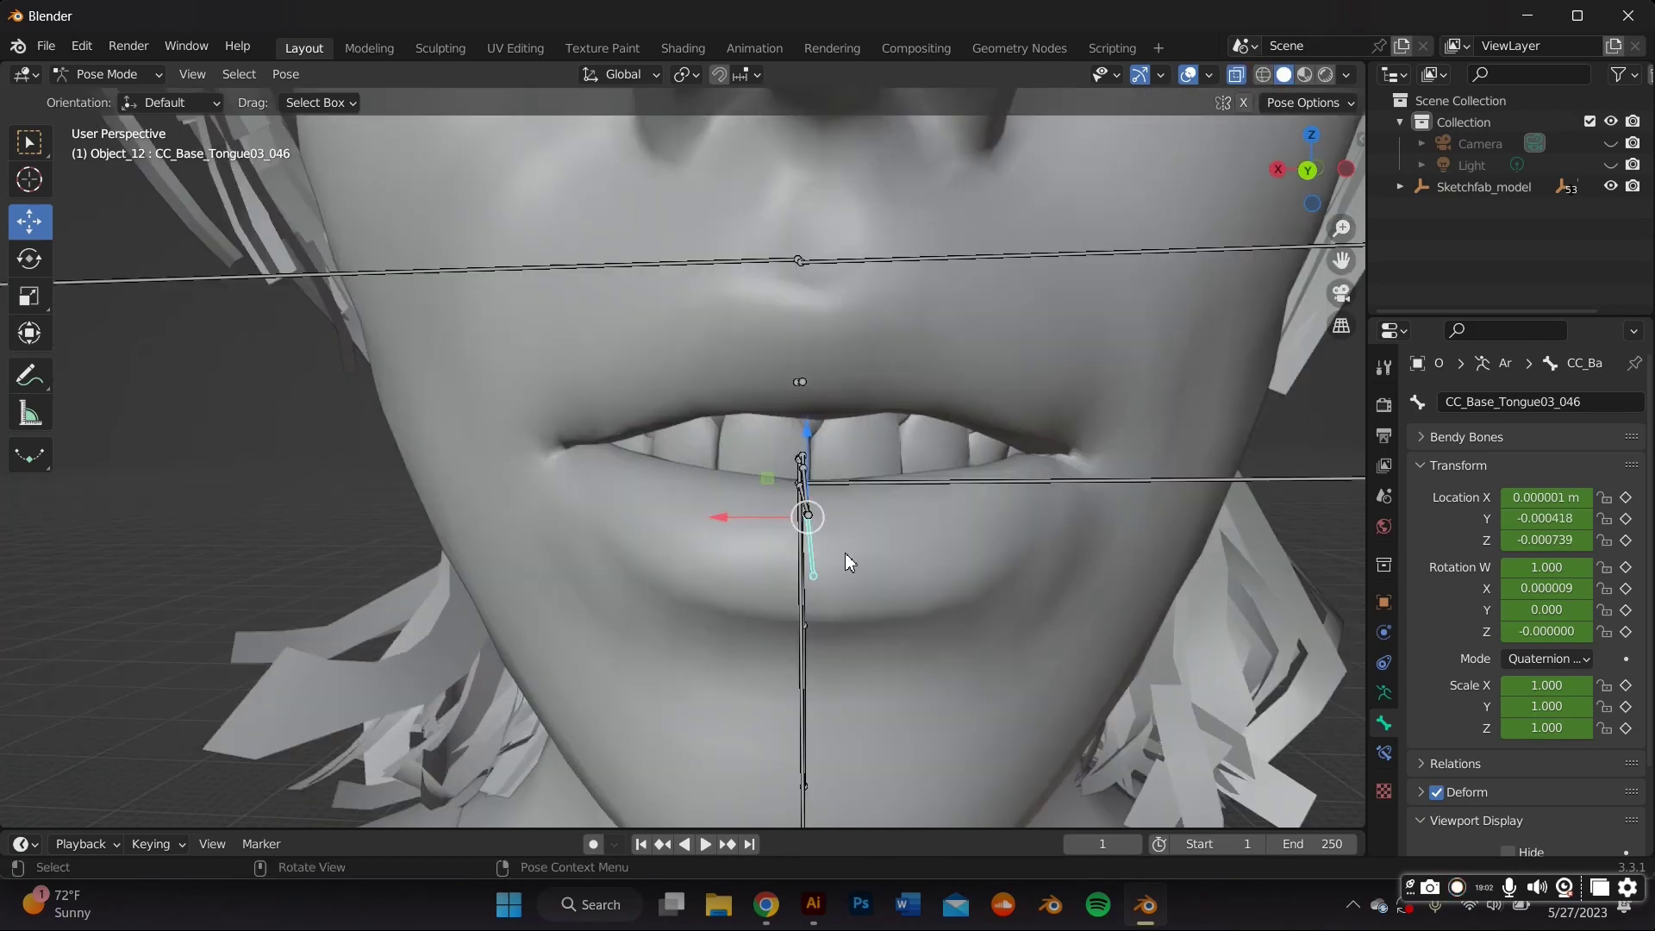
left_click(803, 381)
left_click_drag(801, 340, 807, 384)
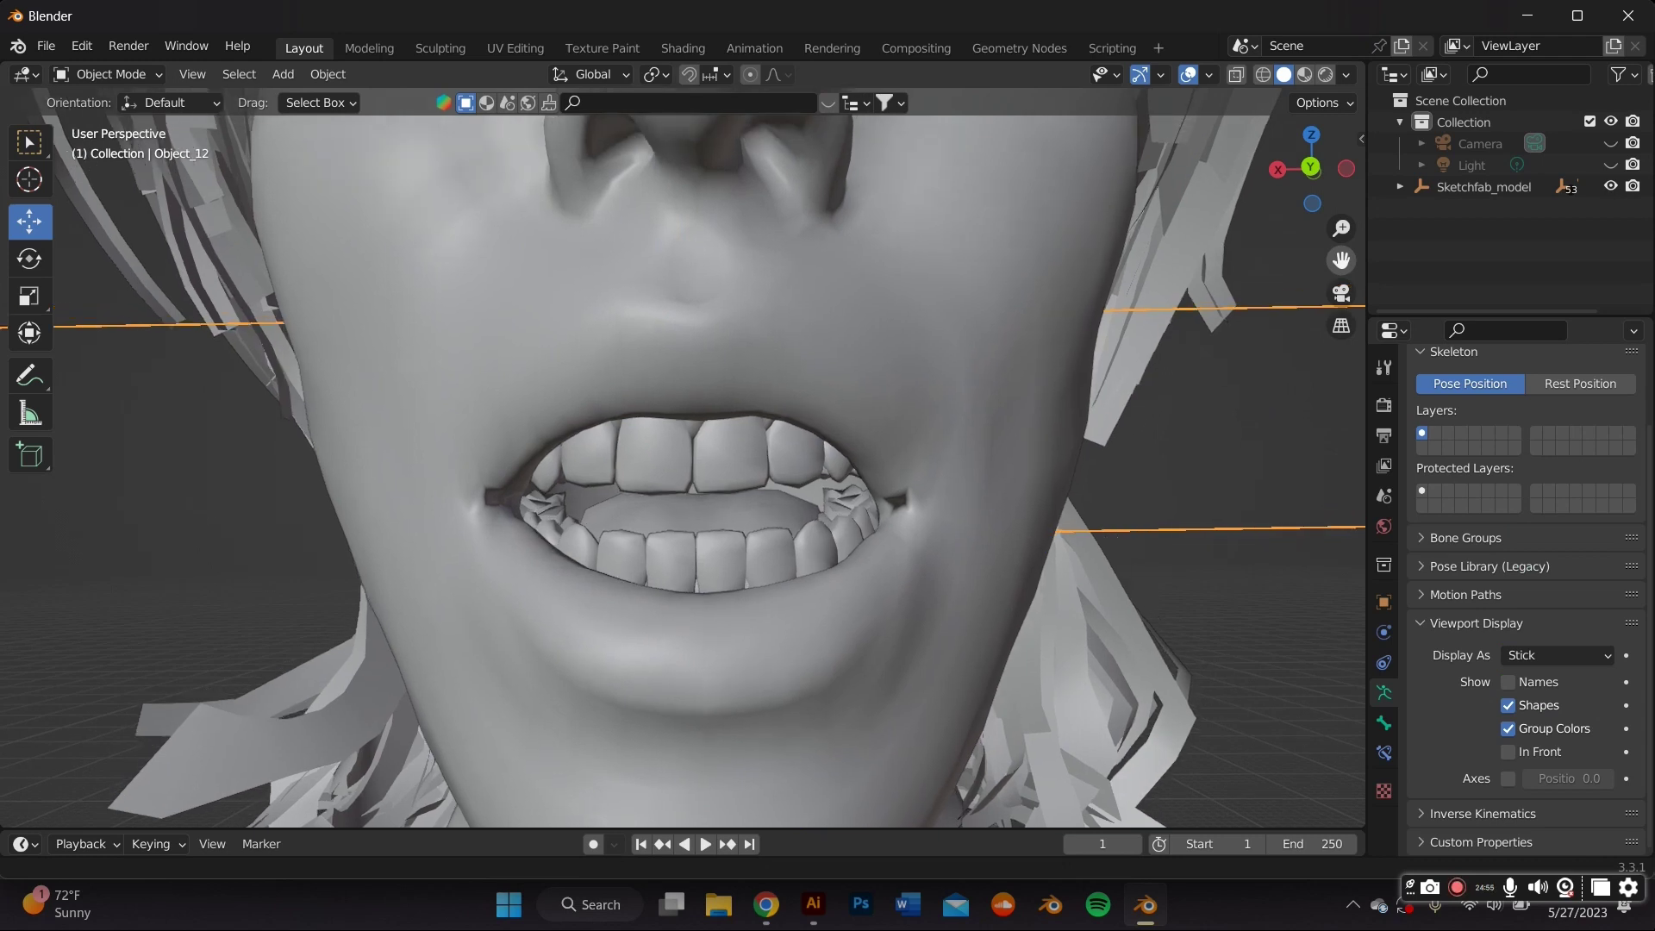
left_click_drag(1341, 260, 1344, 251)
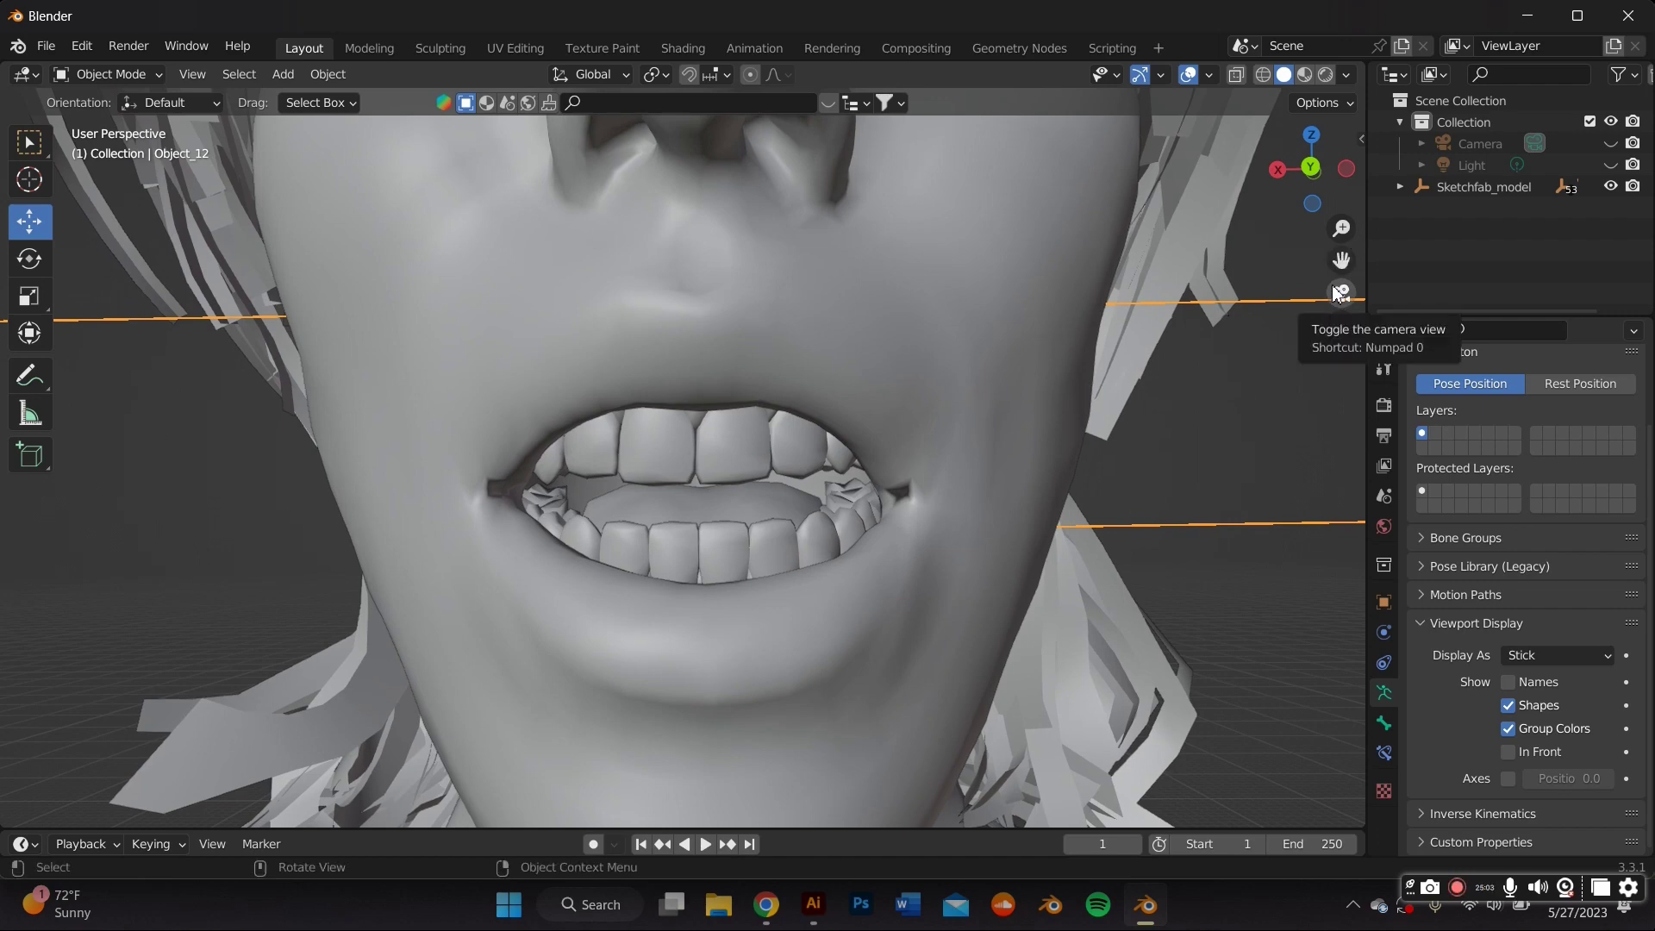
scroll(1028, 318, "down", 3)
scroll(1027, 317, "up", 3)
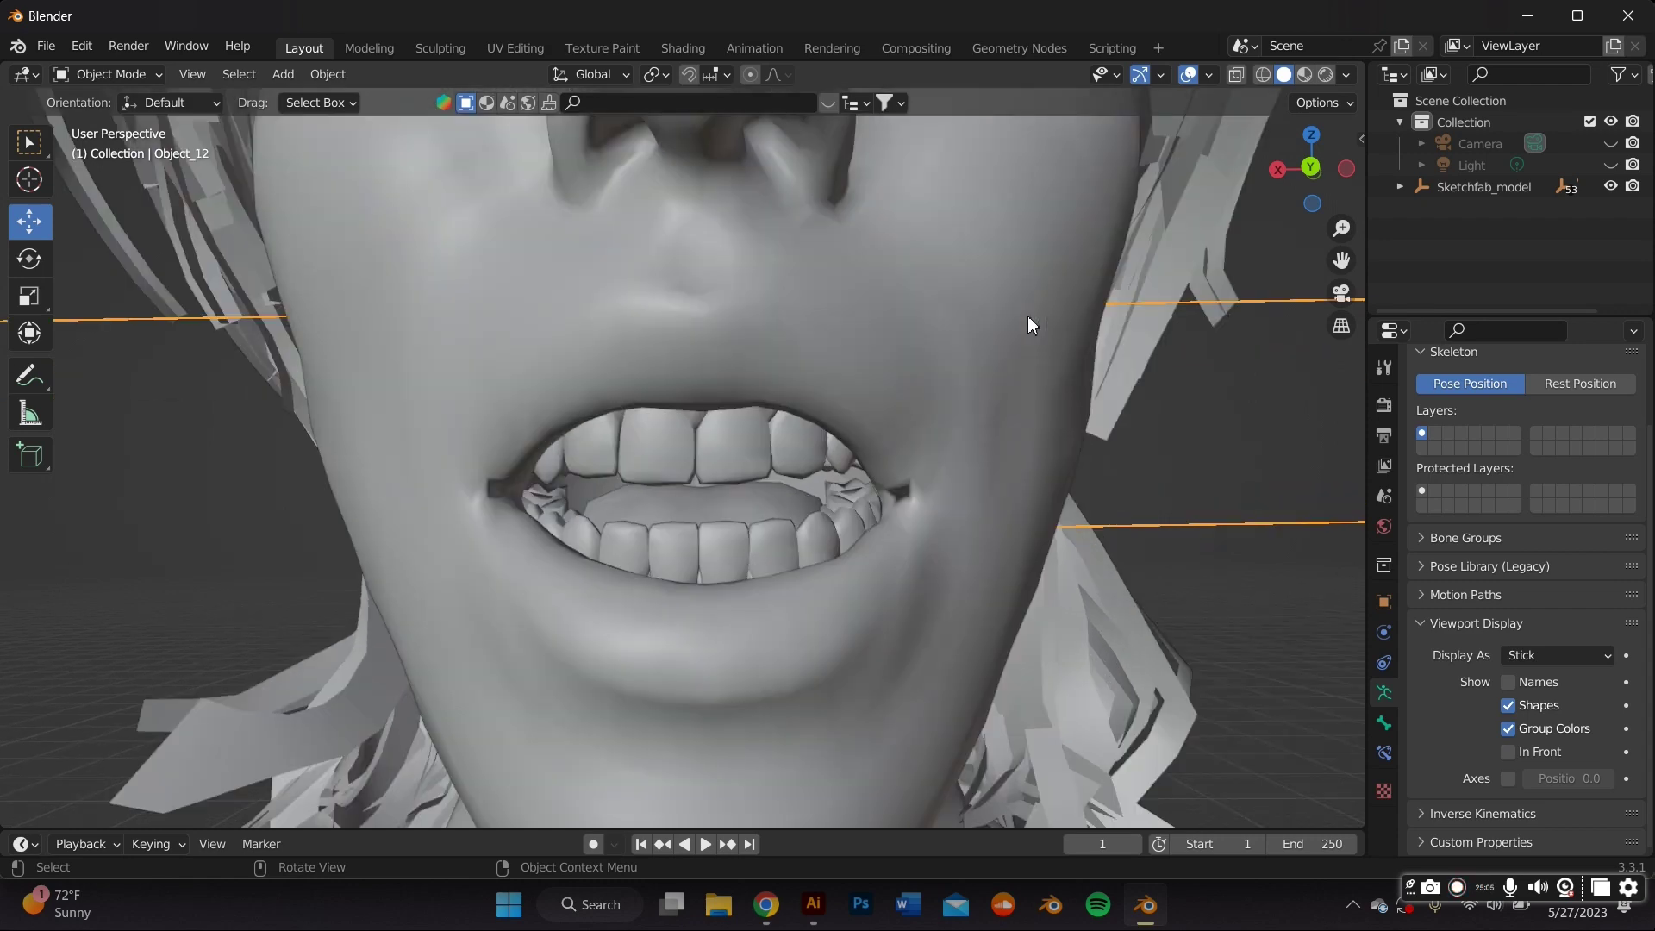
scroll(1028, 317, "down", 1)
scroll(1027, 318, "up", 1)
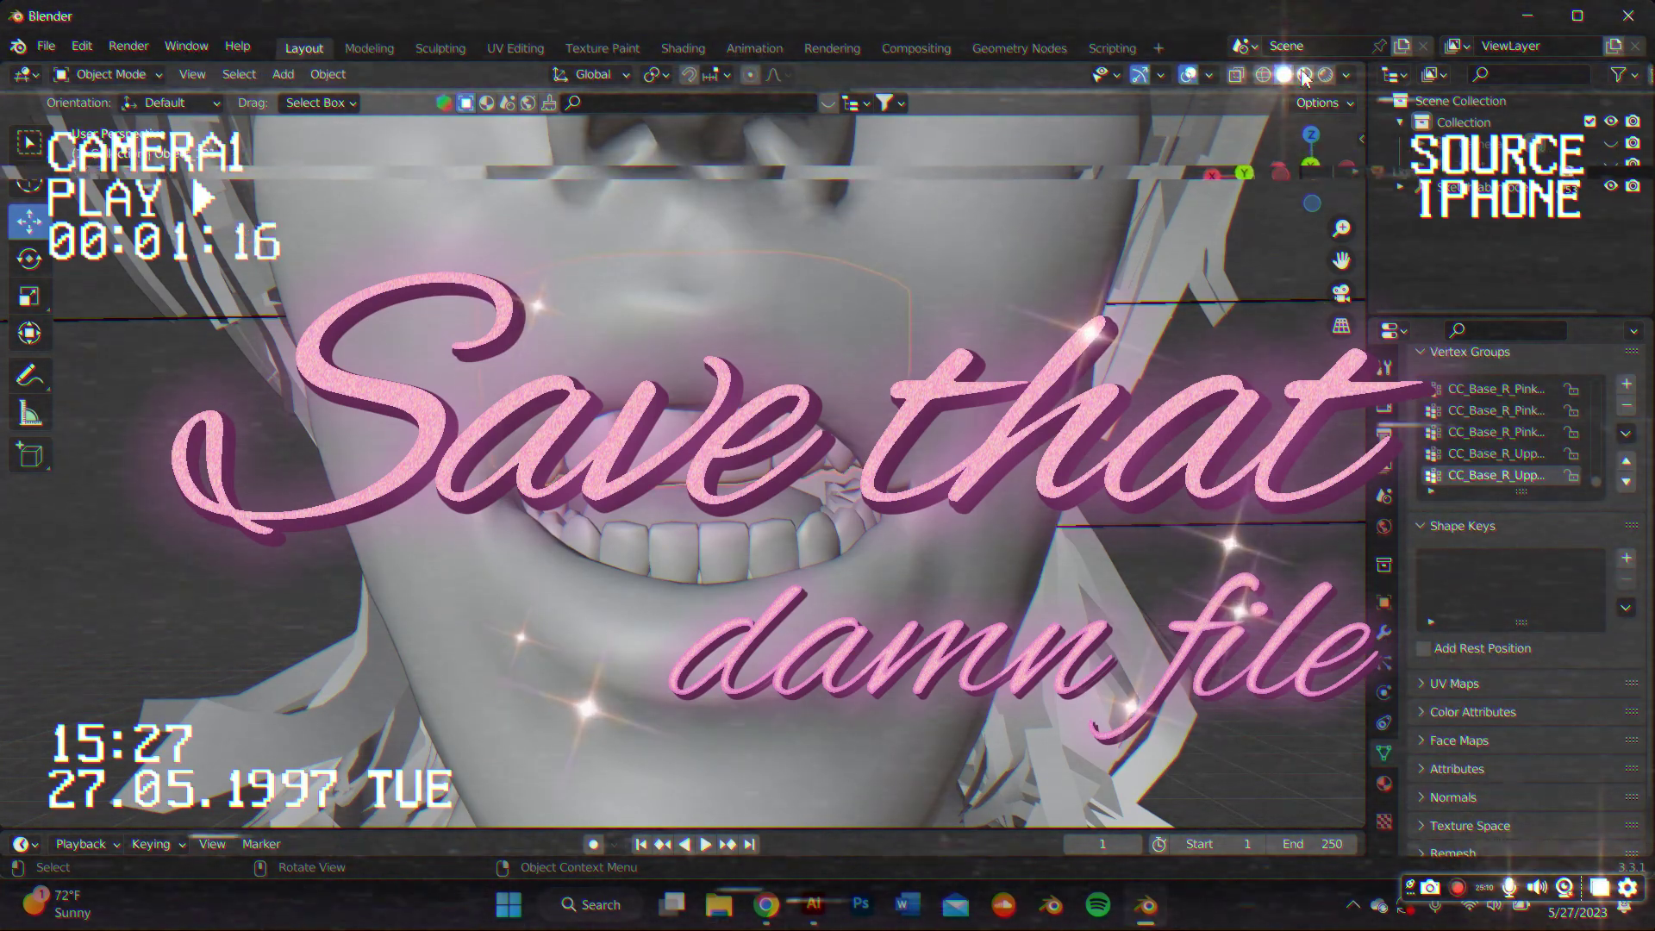
Examine the open mouth, teeth and lips in Material Preview and Rendered shading, up close and from further away
left_click(1306, 76)
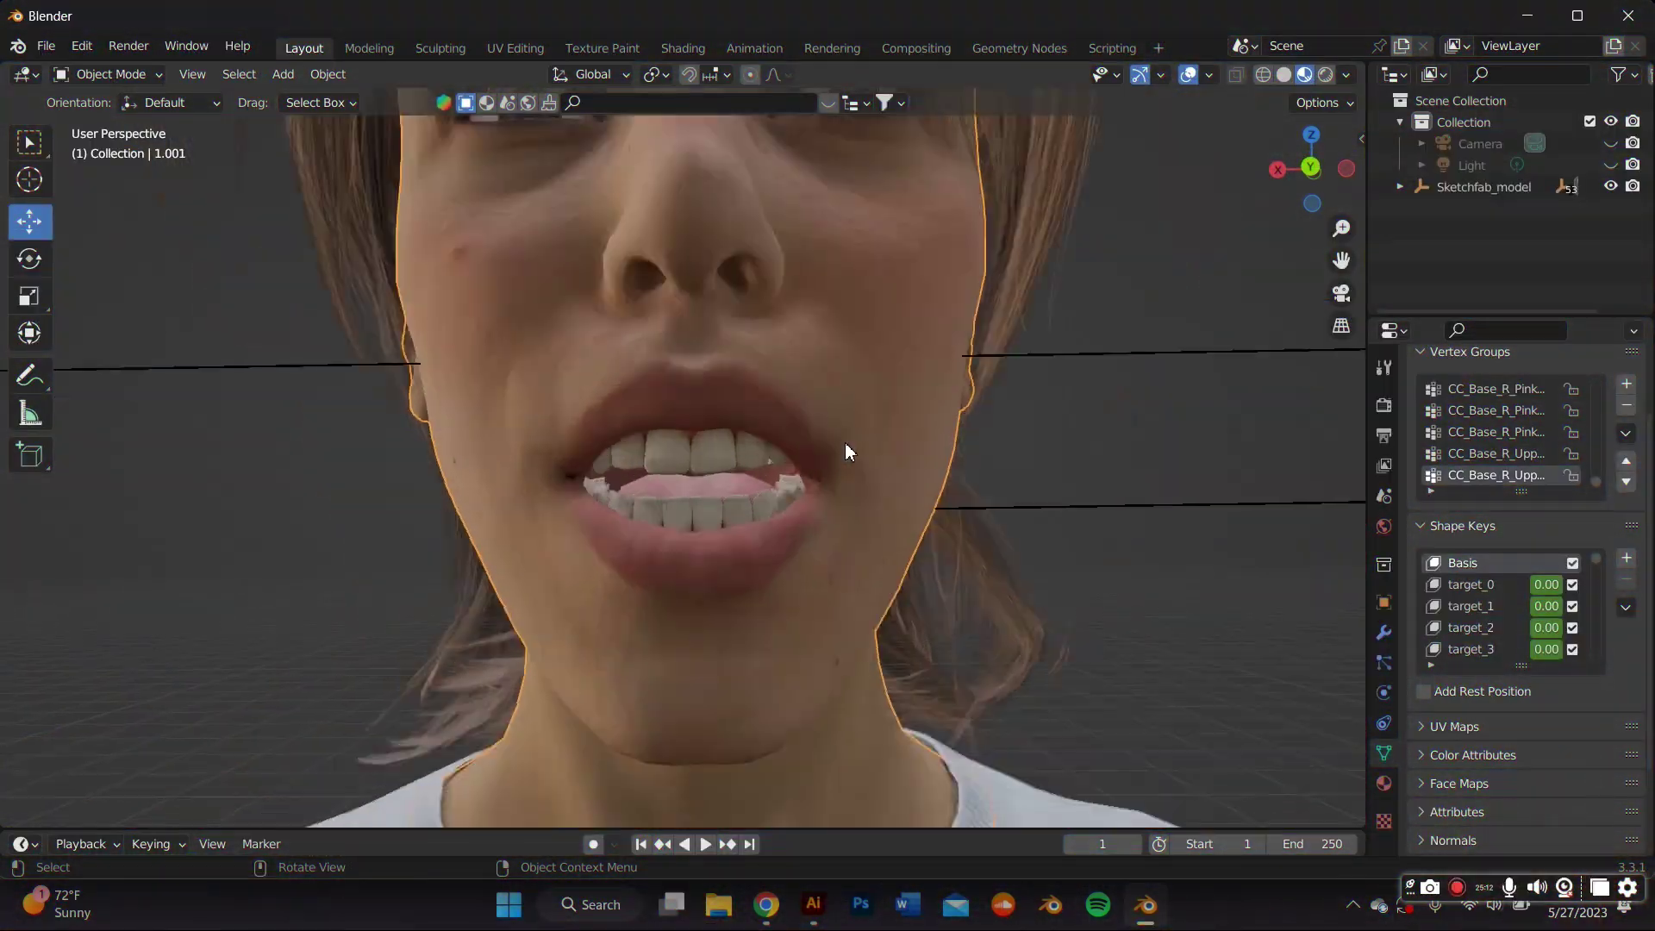
scroll(846, 444, "up", 3)
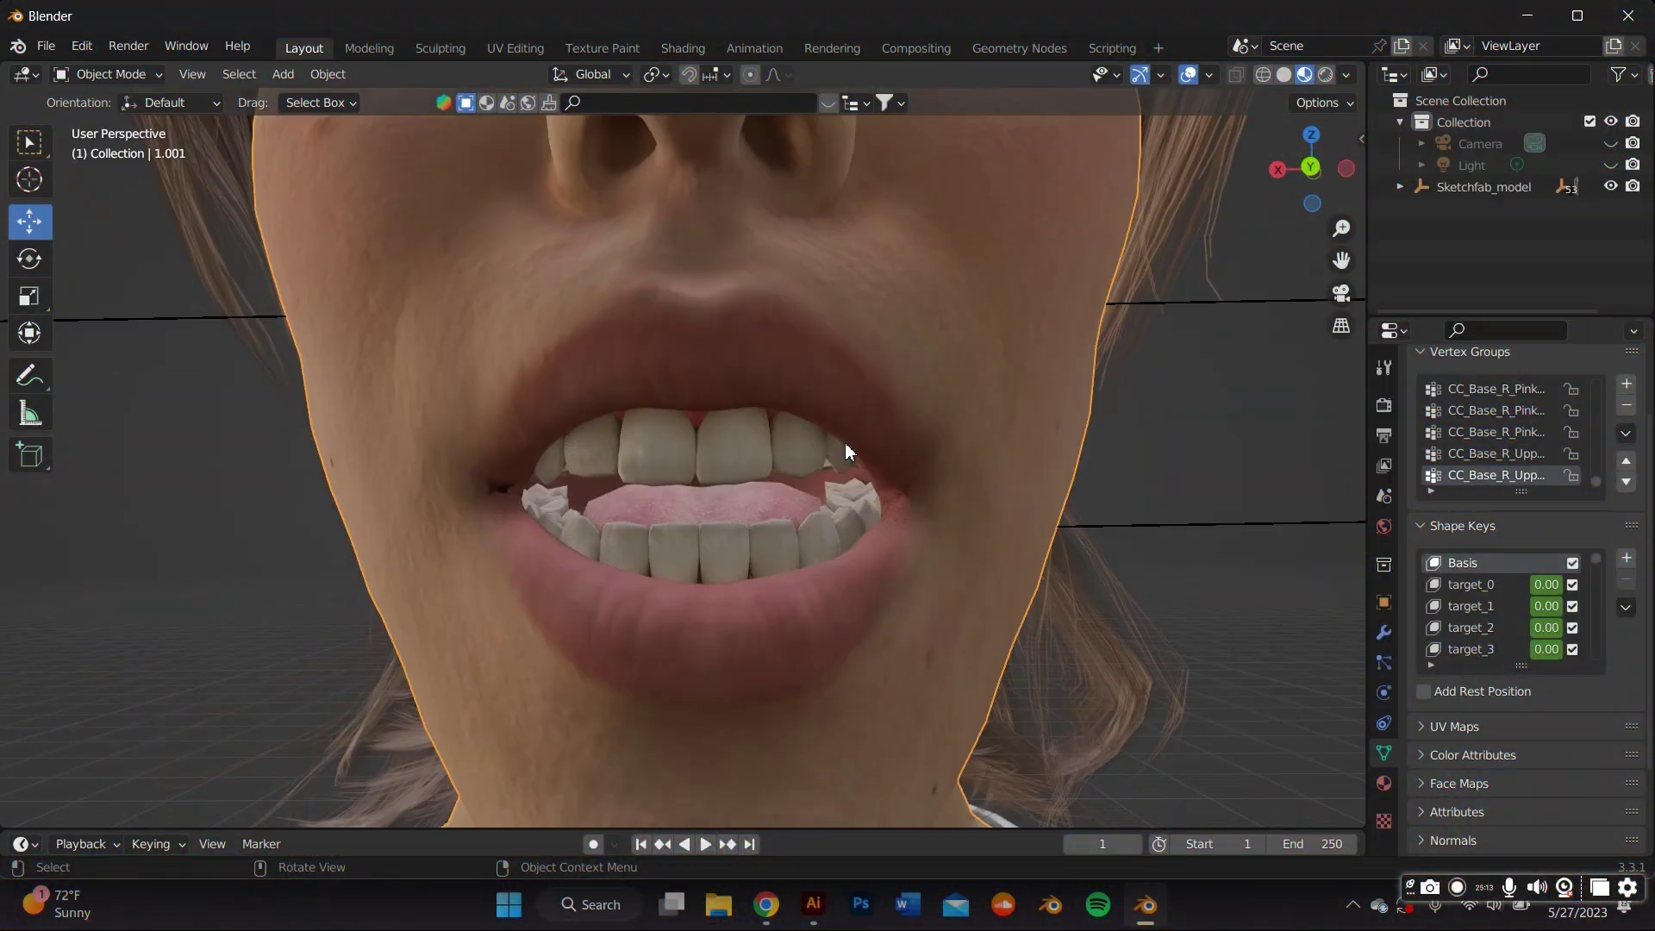
scroll(834, 452, "down", 7)
middle_click_drag(832, 451, 856, 452)
scroll(858, 457, "up", 8)
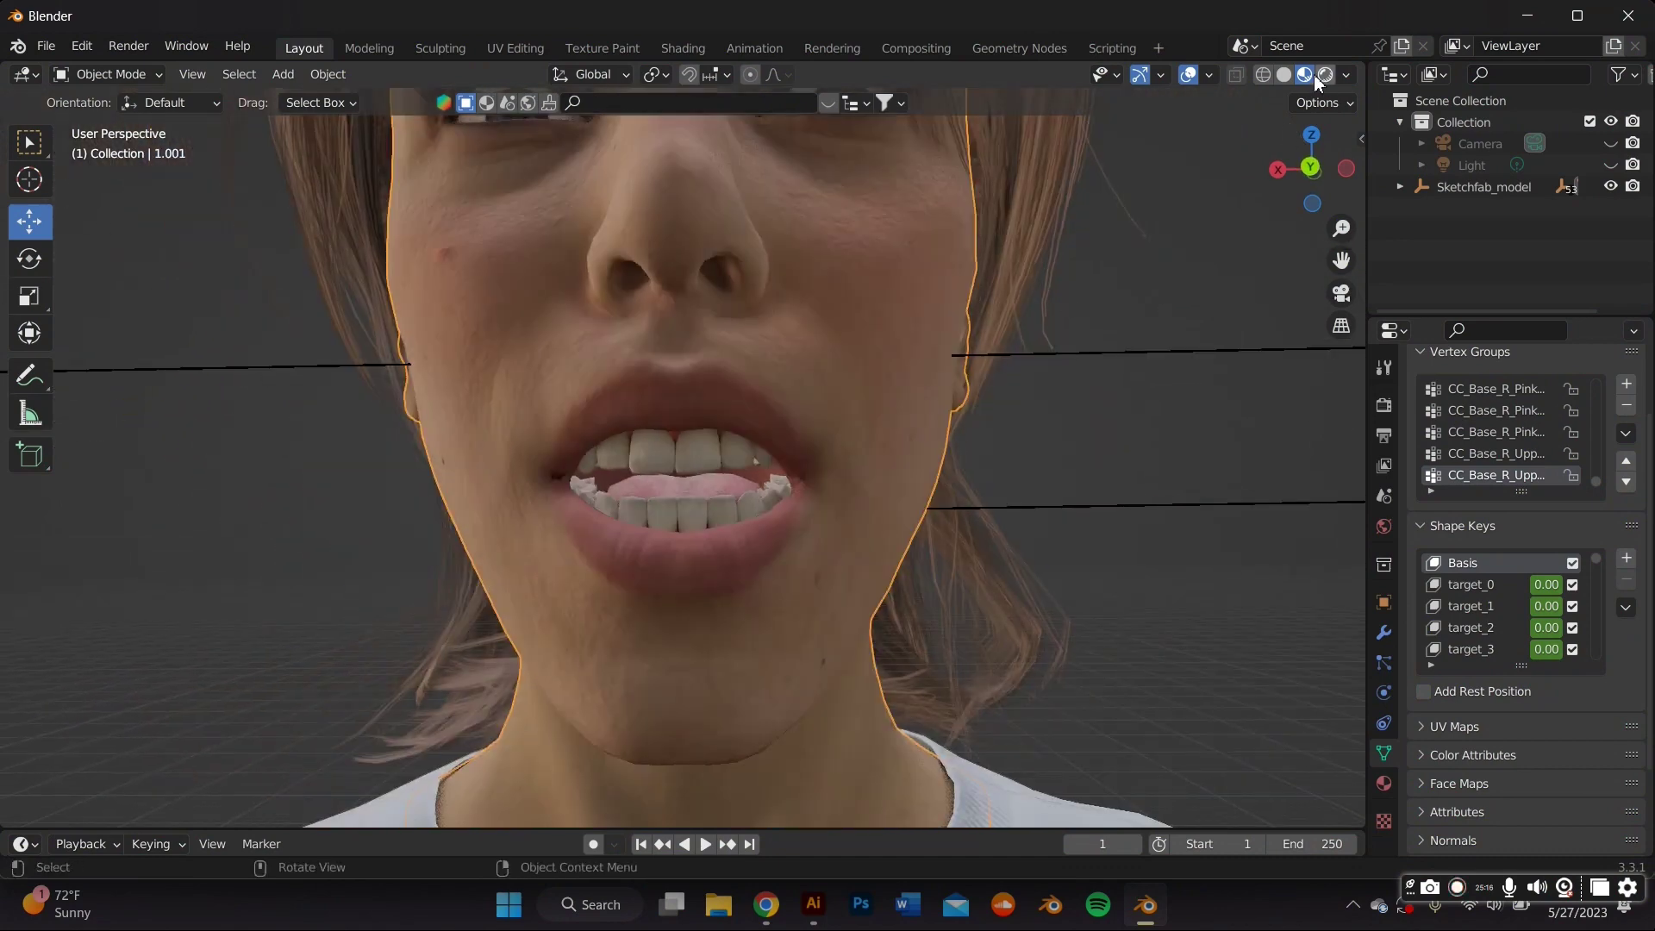
left_click(1328, 74)
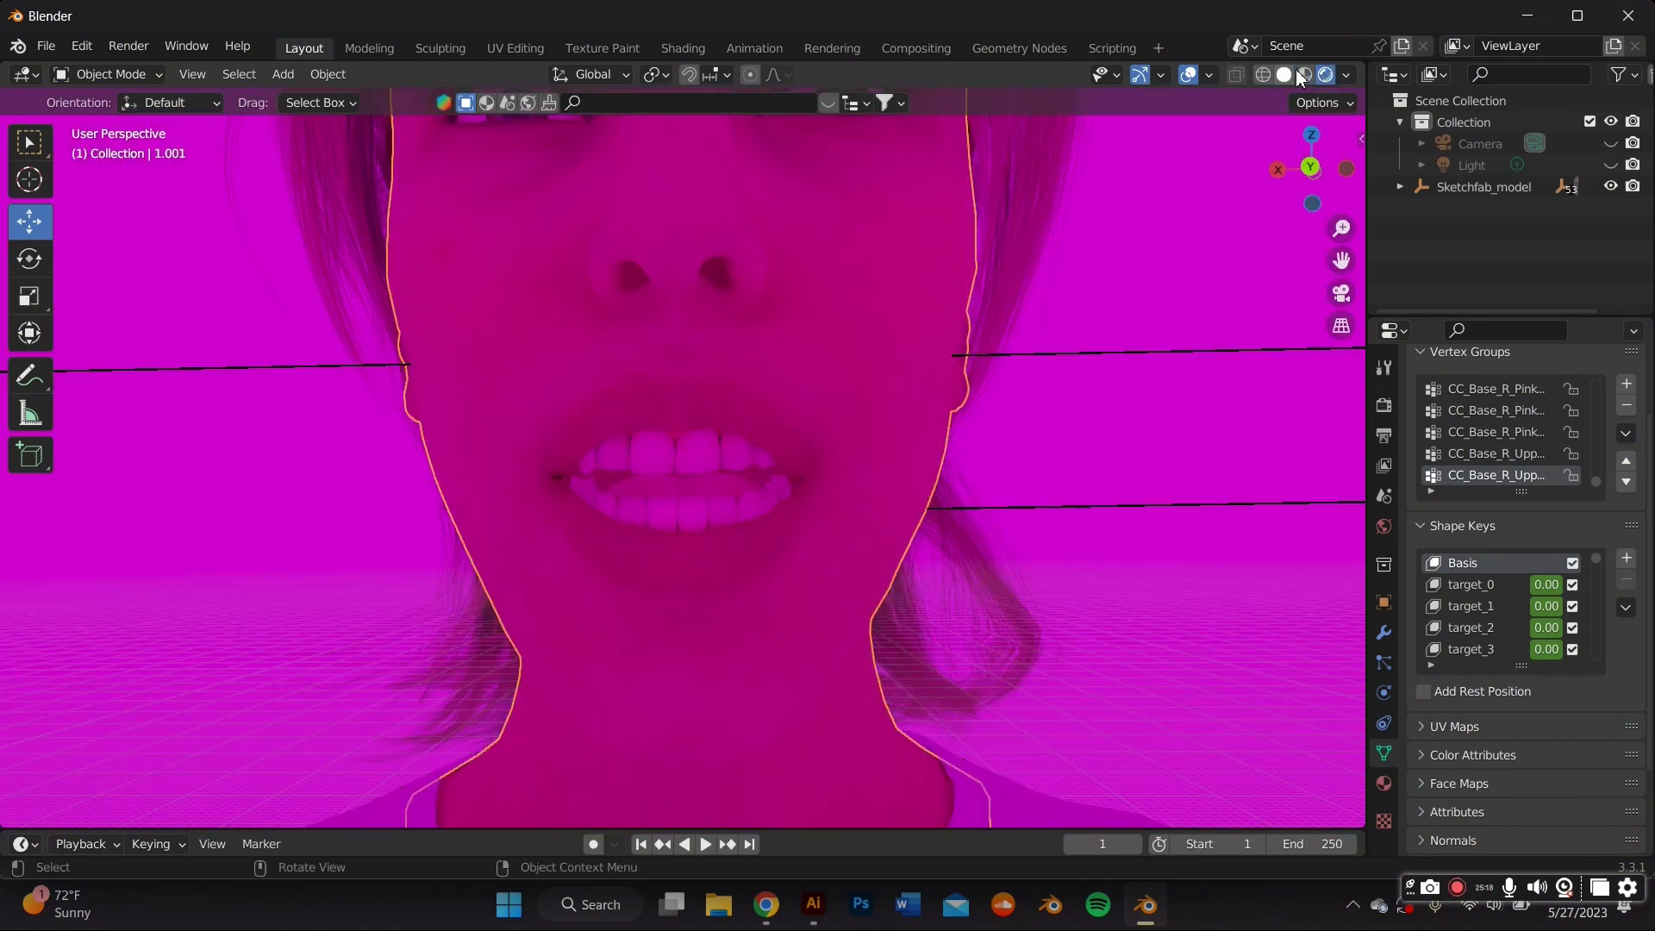
left_click(1303, 74)
scroll(650, 406, "up", 6)
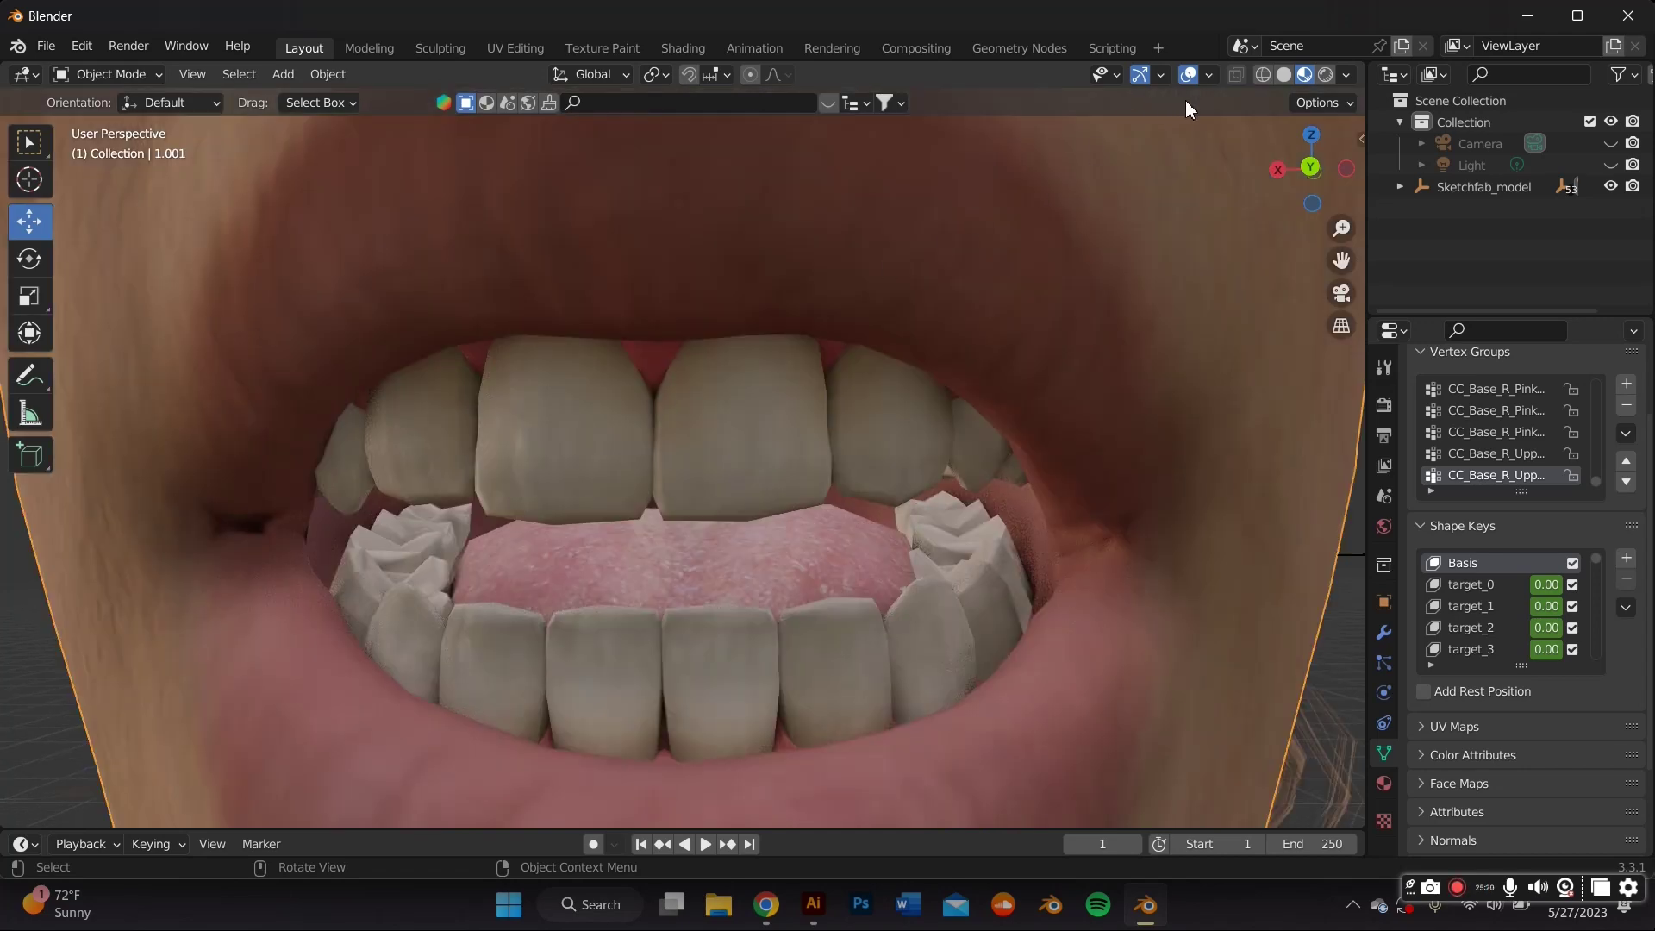
Switch back to solid shading and capture a rectangular screenshot of the lower face with the open mouth
left_click(1284, 75)
scroll(619, 519, "down", 5)
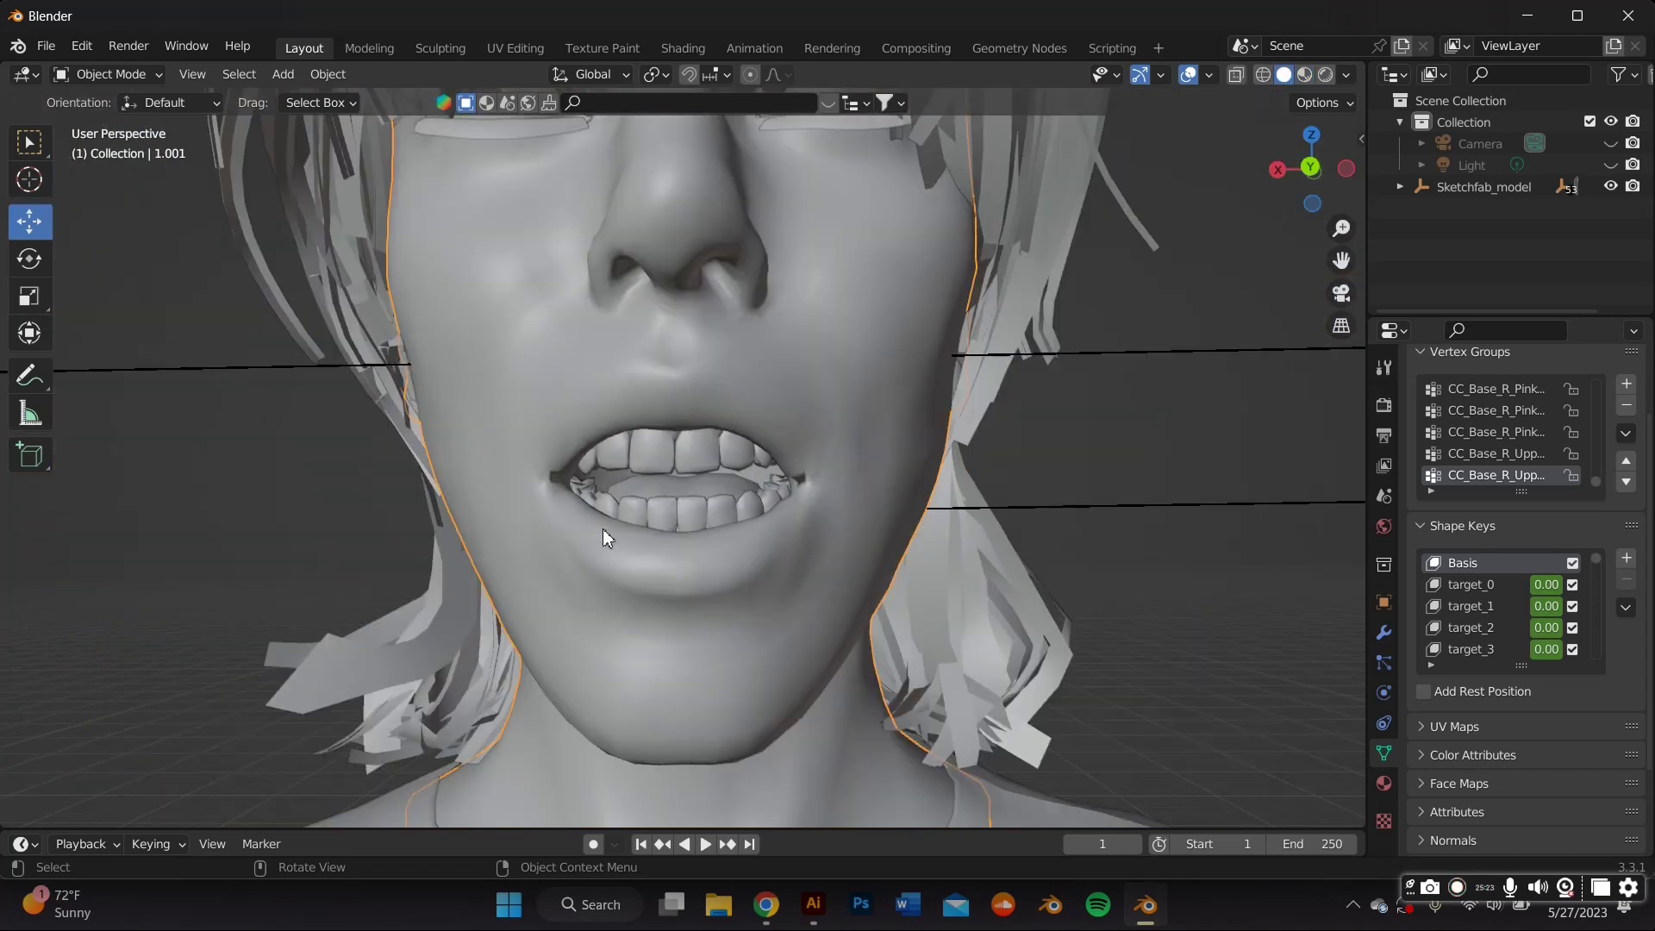
middle_click_drag(602, 529, 603, 531)
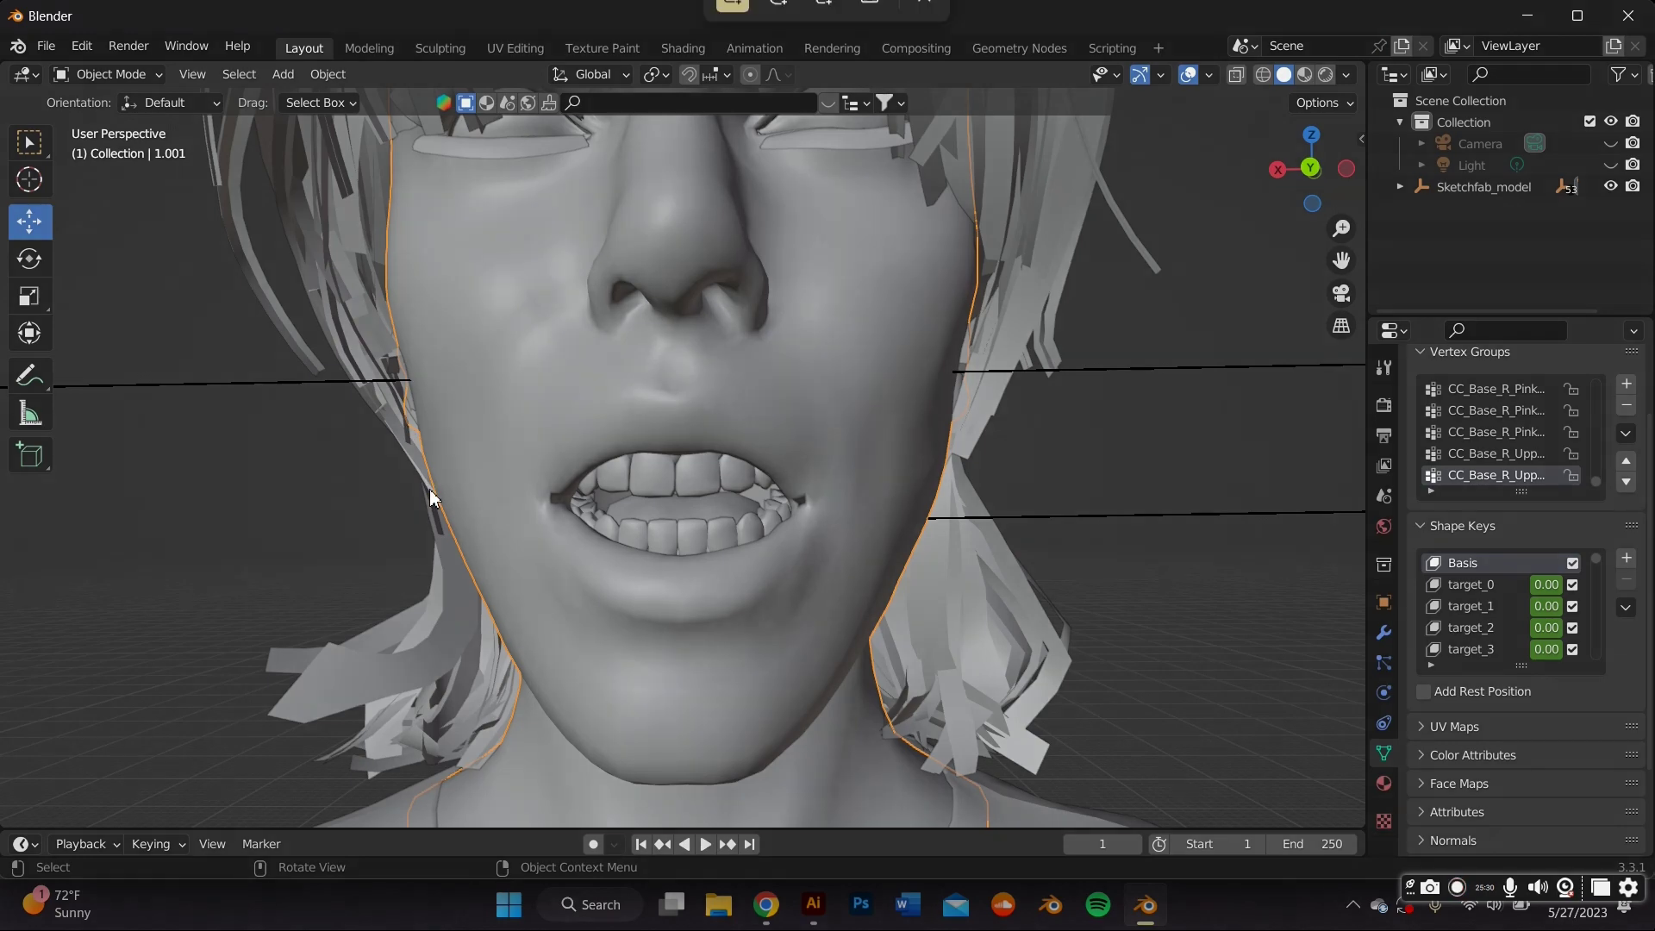
key("super+shift+s")
left_click_drag(381, 289, 1008, 771)
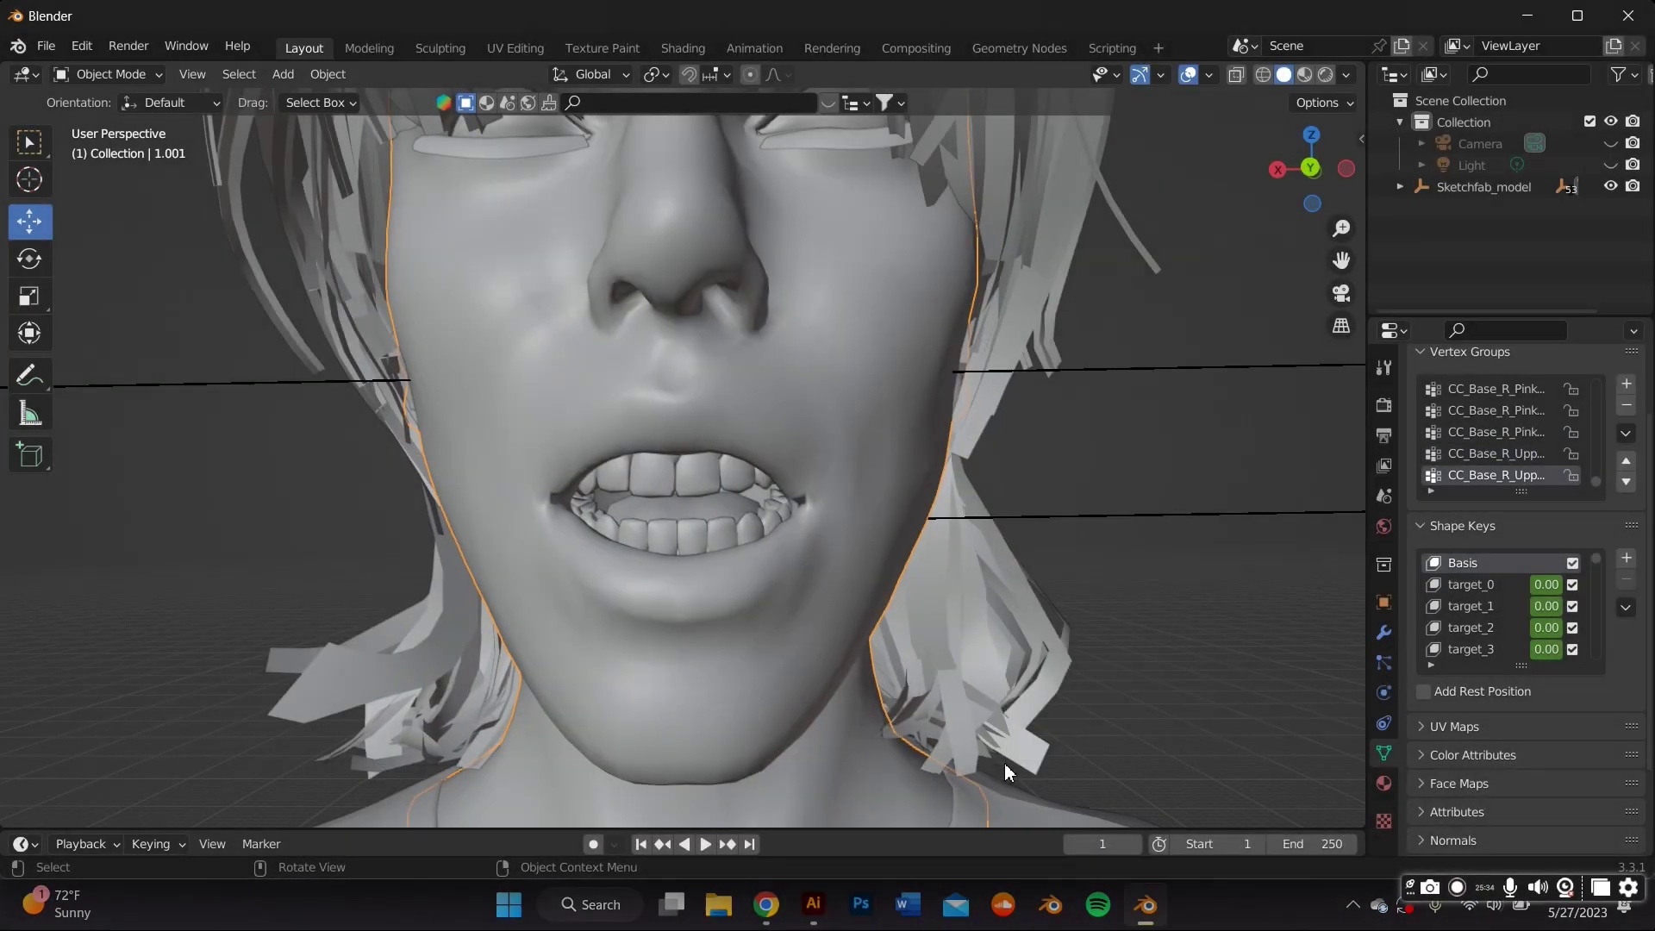
Switch to Illustrator, paste the face screenshot onto the blank artboard, enlarge it proportionally and reposition it over the artboard
left_click(814, 906)
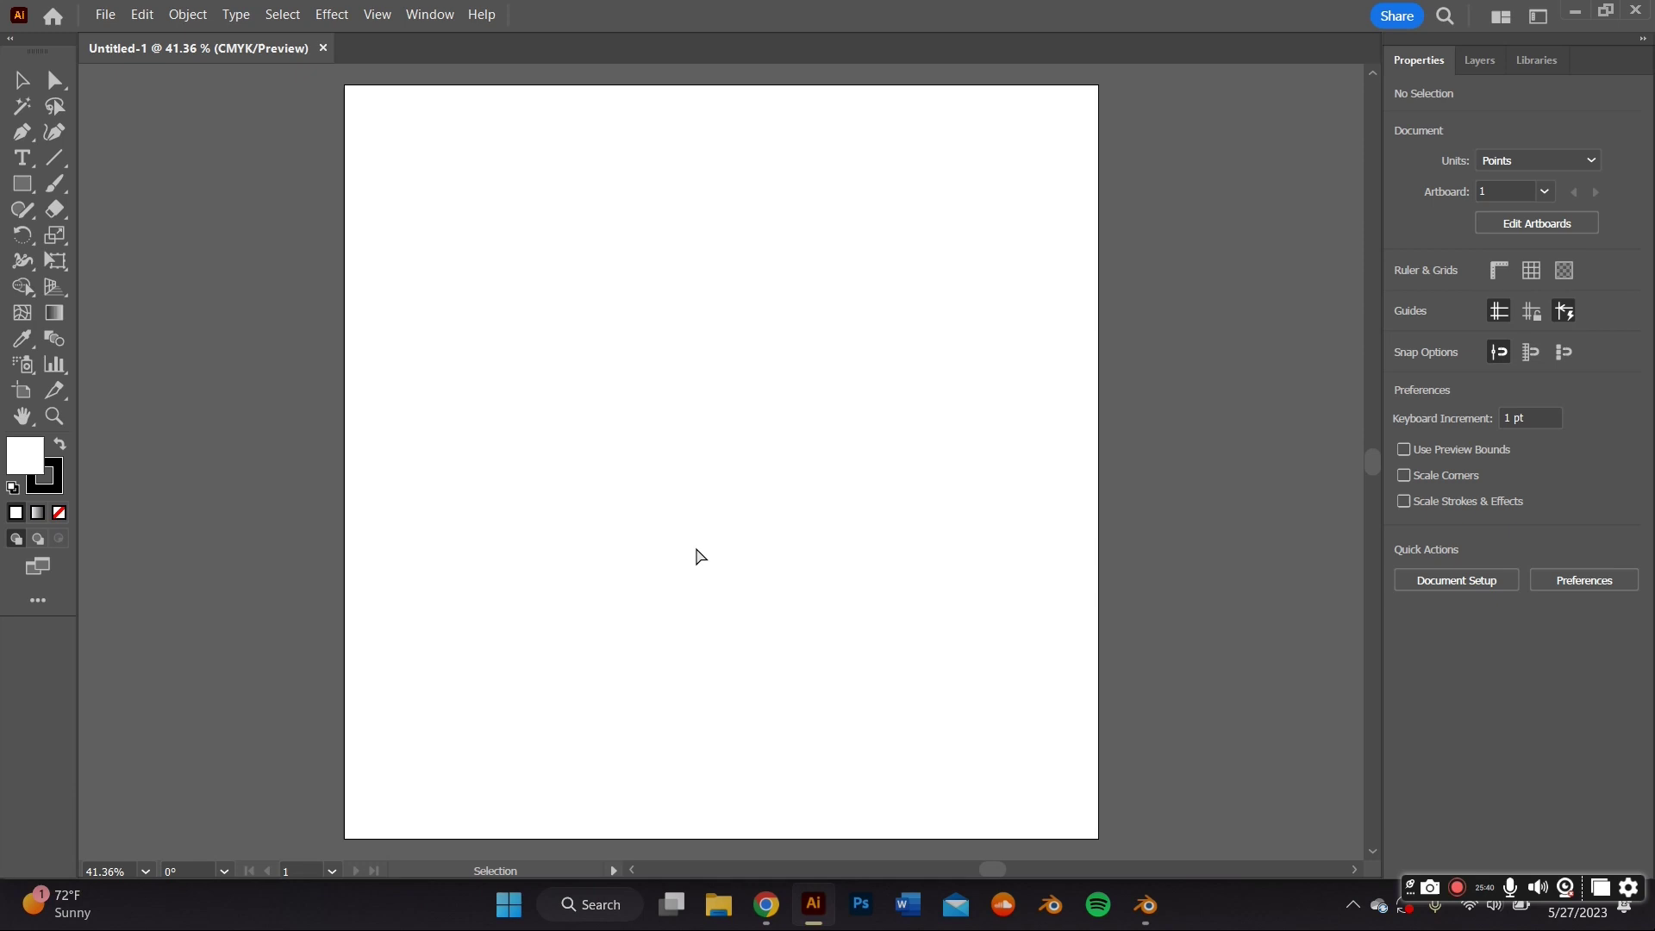
key("ctrl+v")
left_click_drag(750, 565, 772, 493)
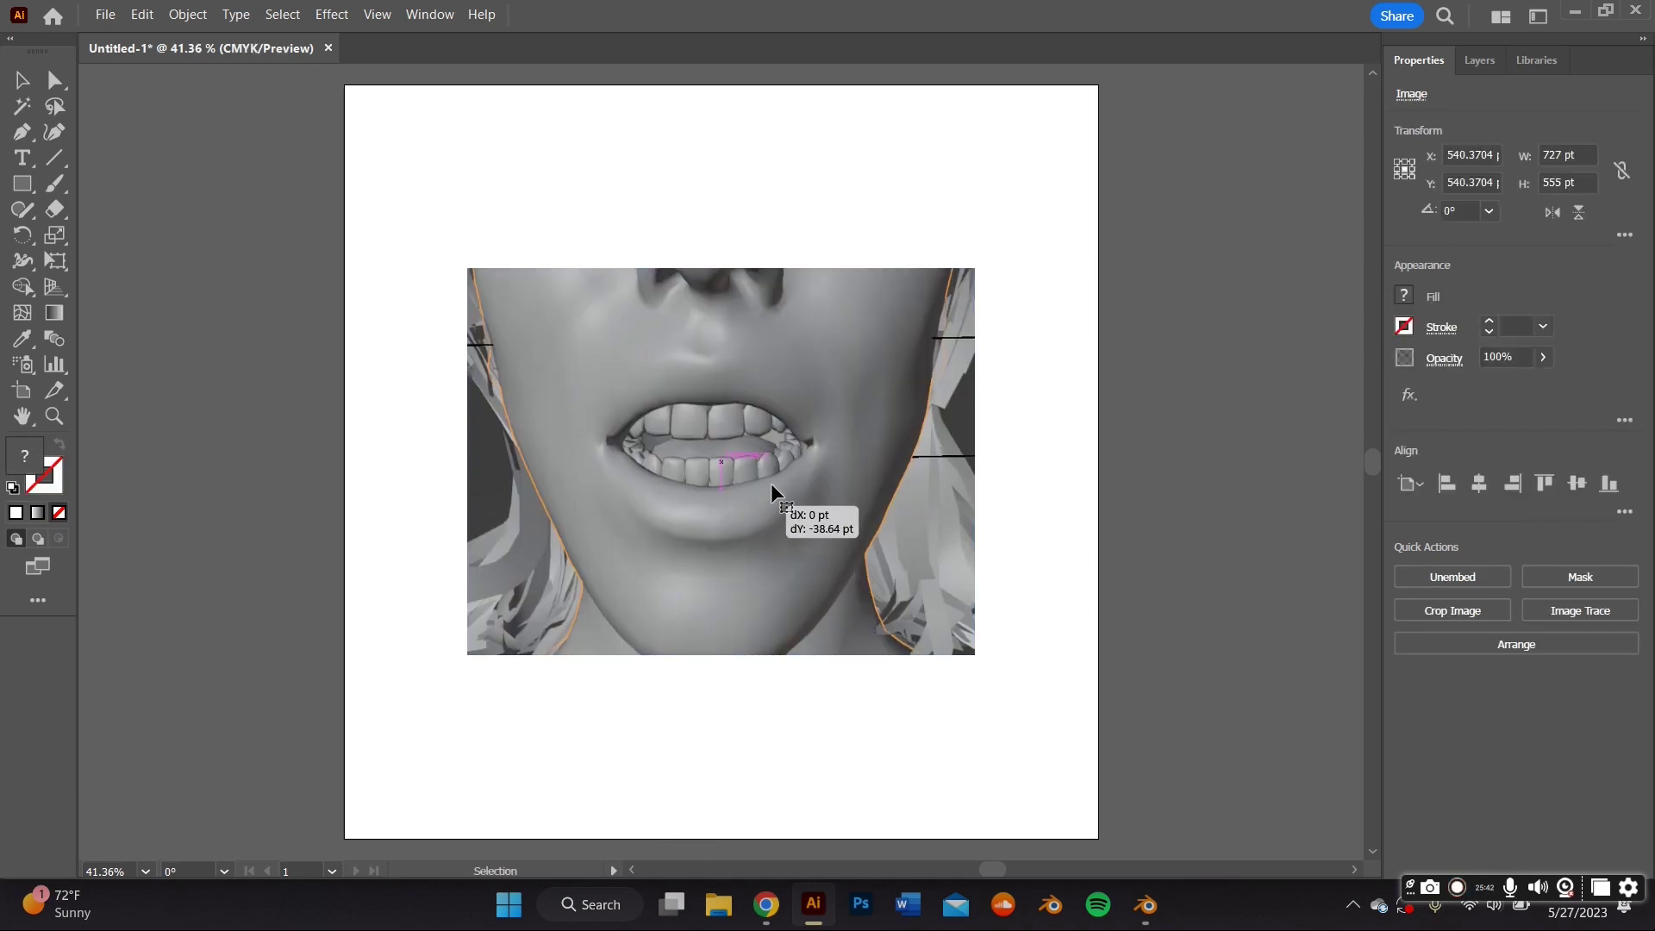
left_click_drag(975, 267, 1255, 50, "shift")
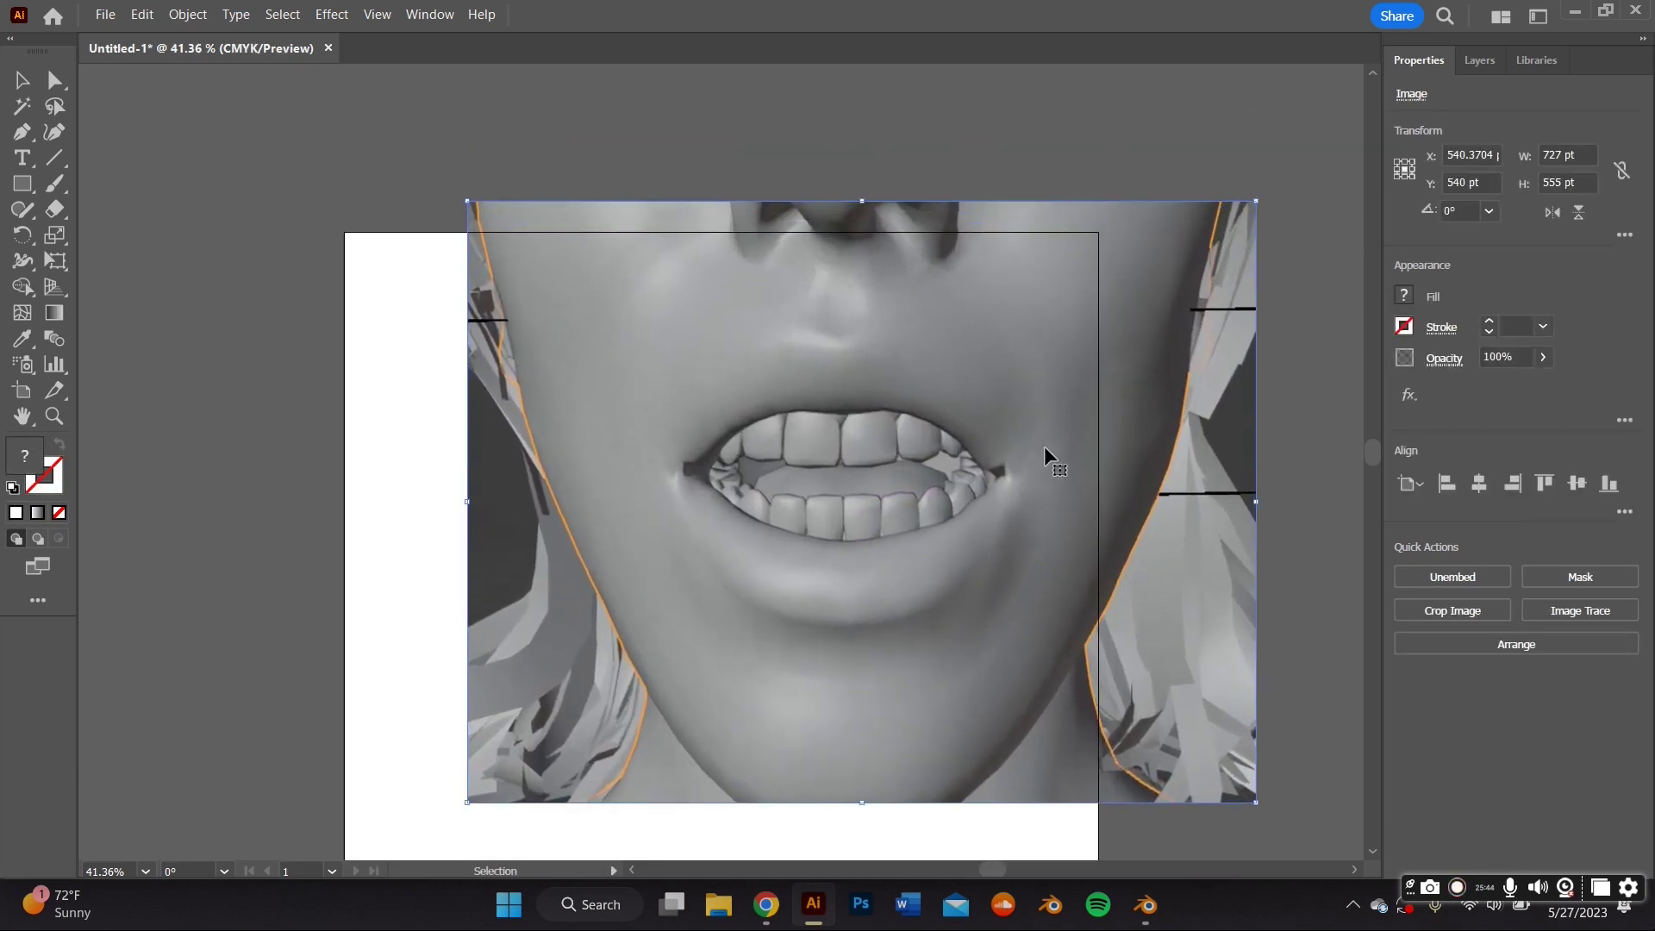
left_click_drag(1044, 449, 941, 469)
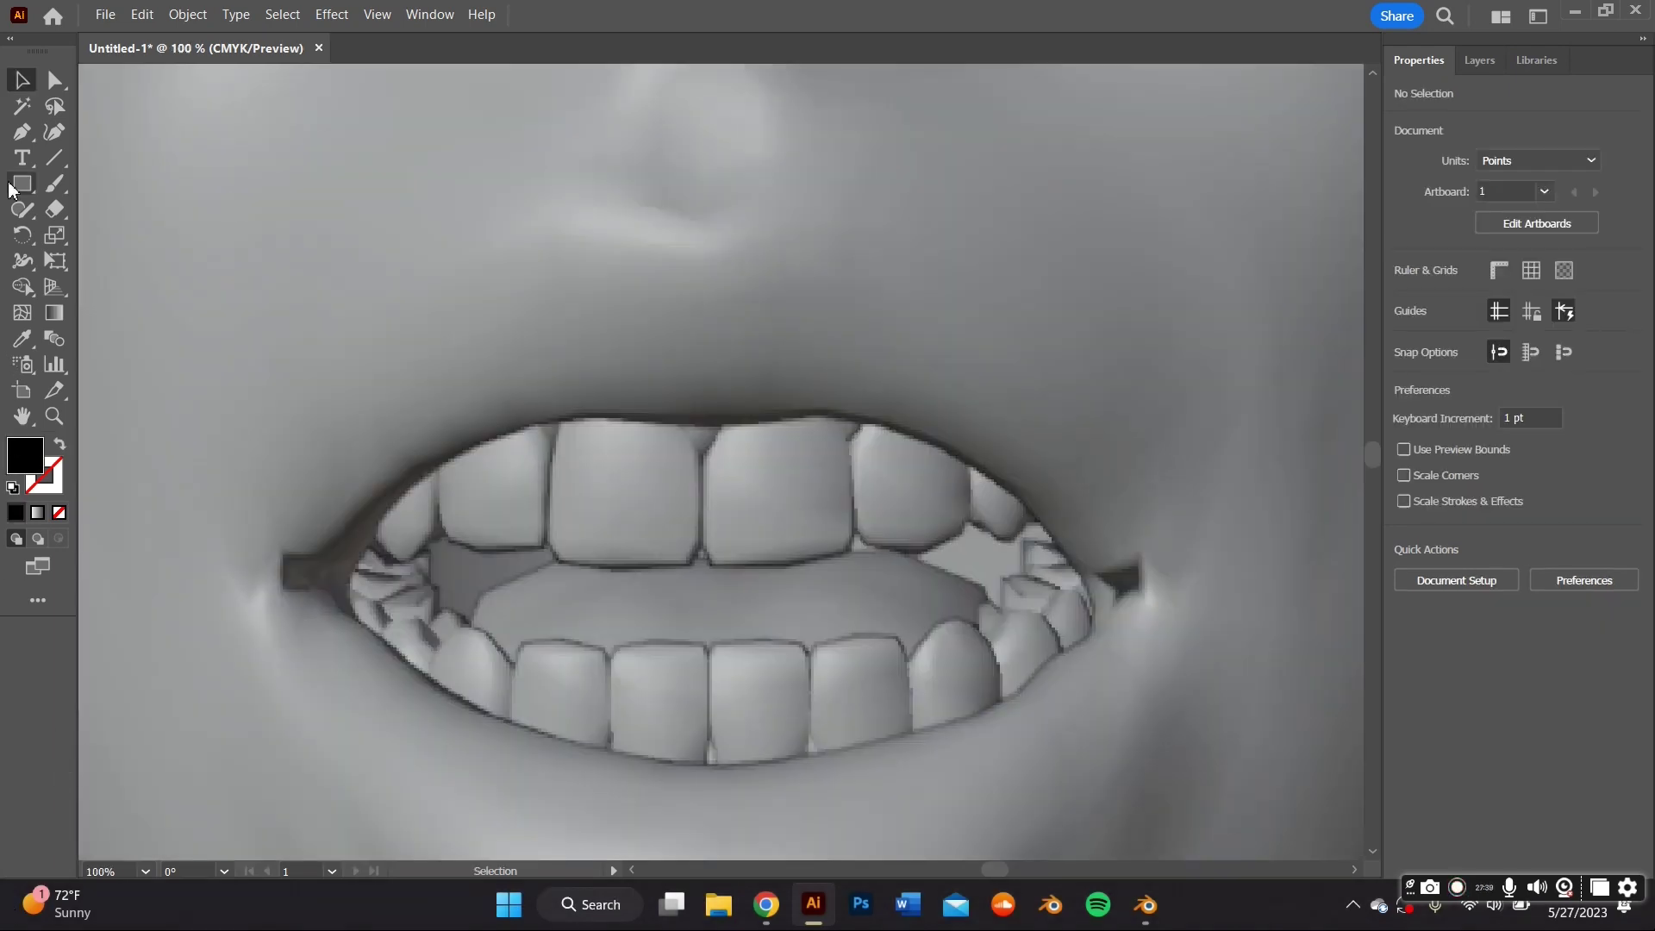
Trace the inner edge of the upper right front tooth from the gum line to its lower corner with the Curvature tool
left_click(48, 136)
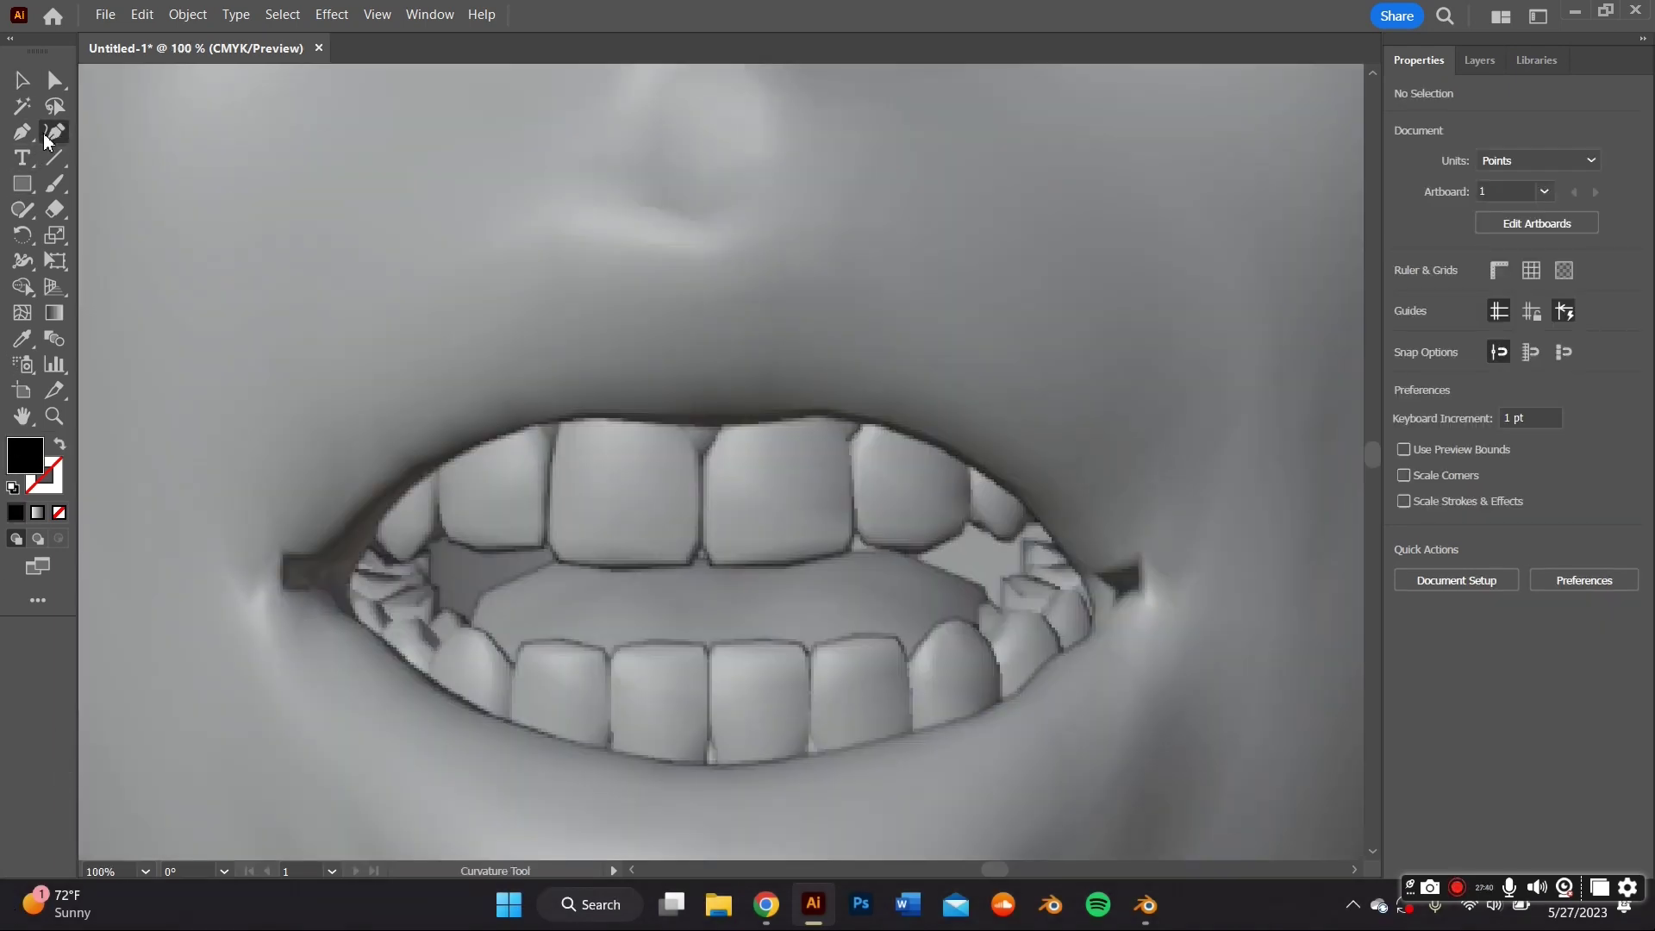
left_click(731, 423)
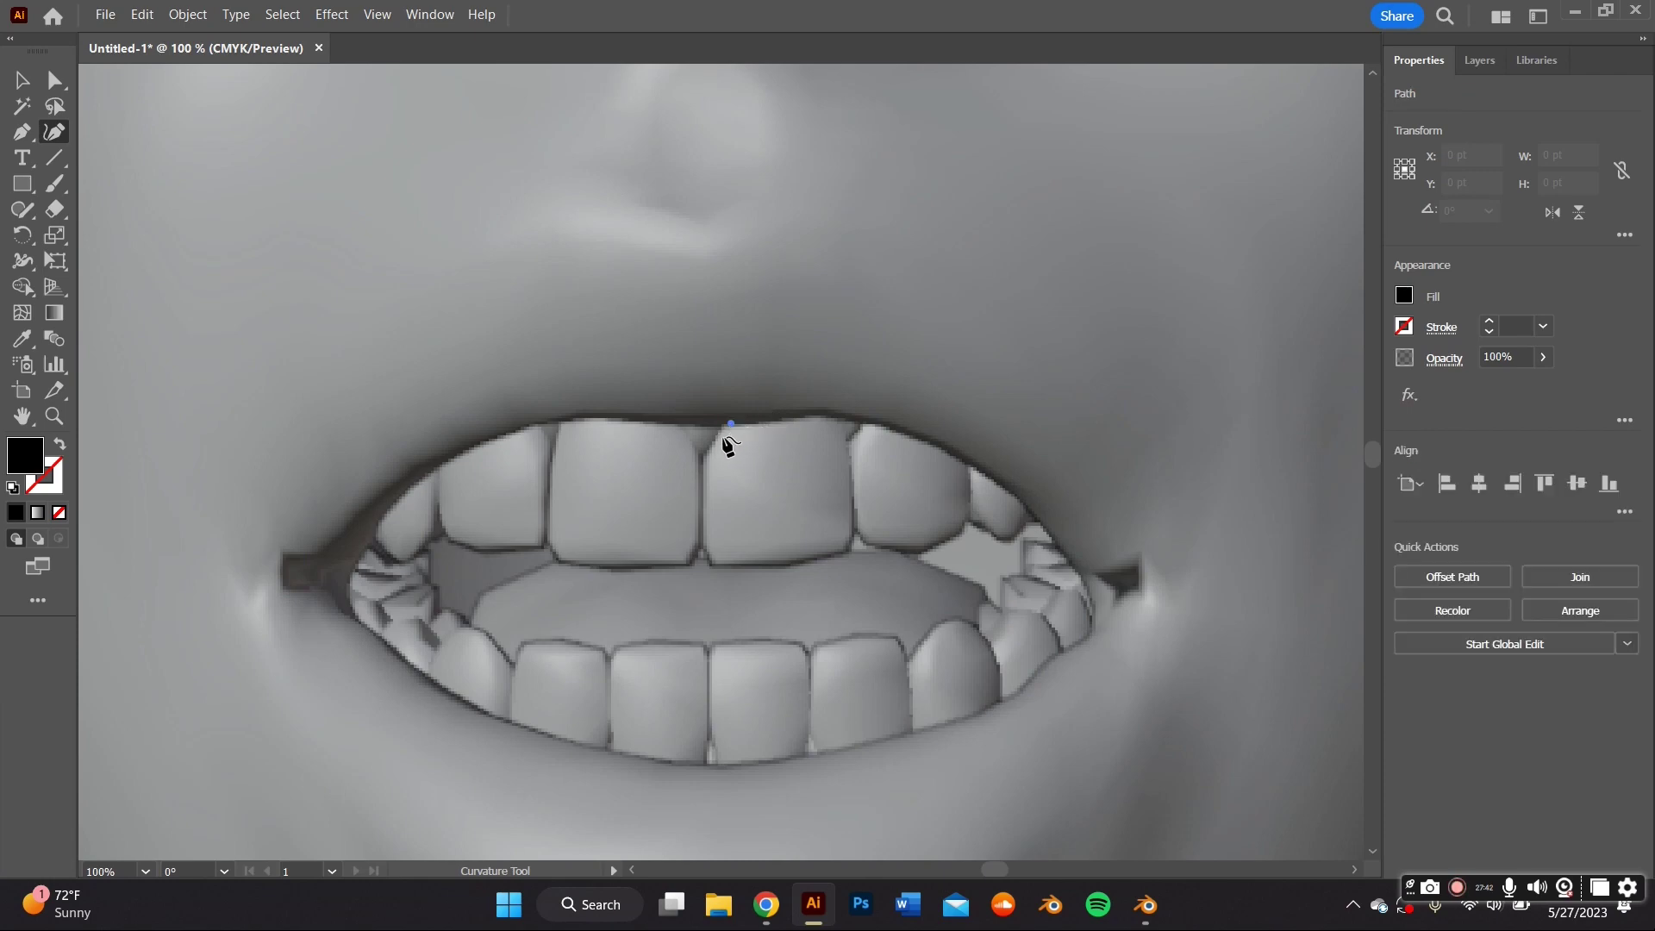
left_click(712, 444)
left_click(703, 458)
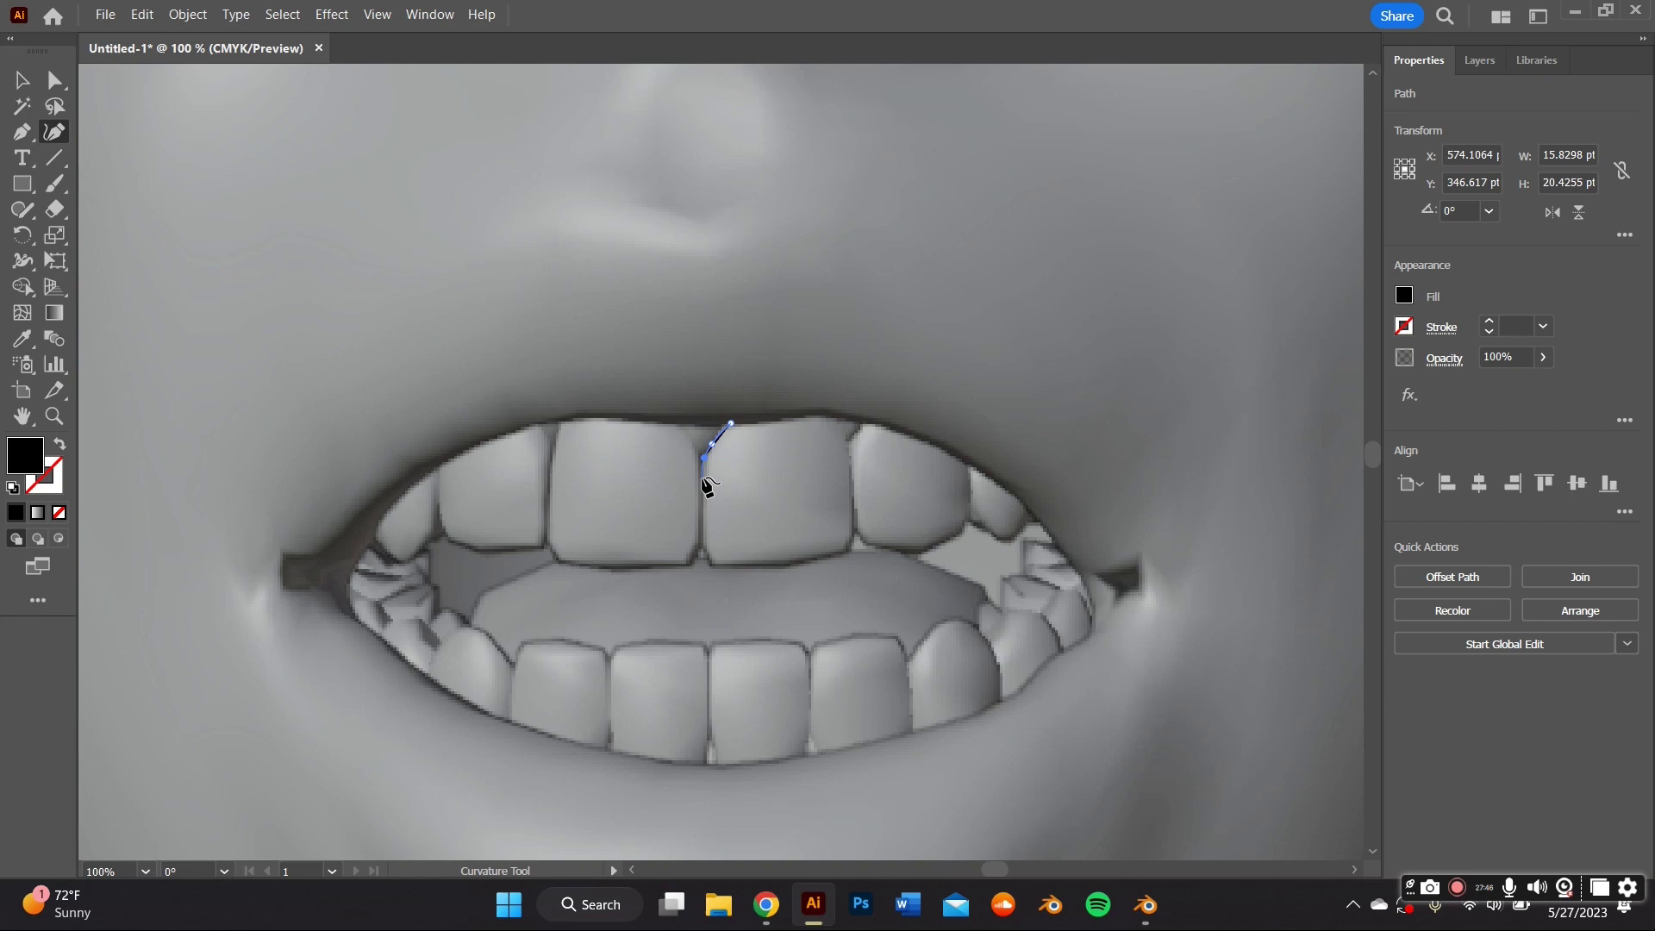
left_click(704, 477)
left_click(704, 526)
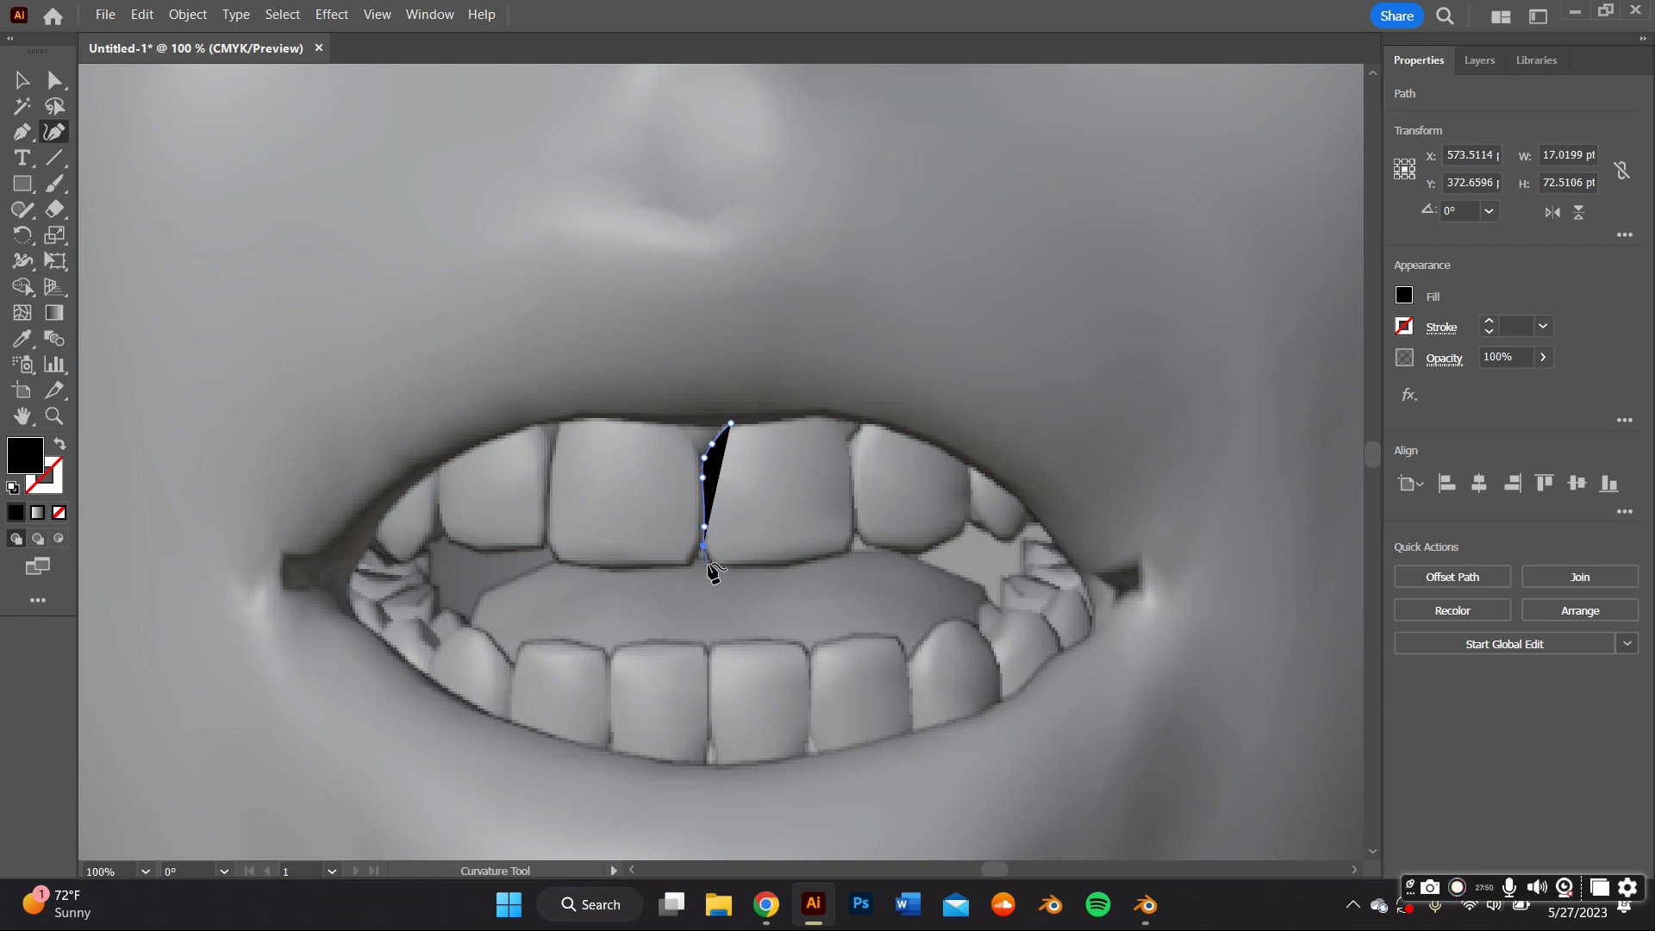
left_click(709, 563)
Continue the front tooth's outline with the Pen tool along its lower, outer and upper edges, and close the black-filled shape at its starting anchor
left_click(19, 133)
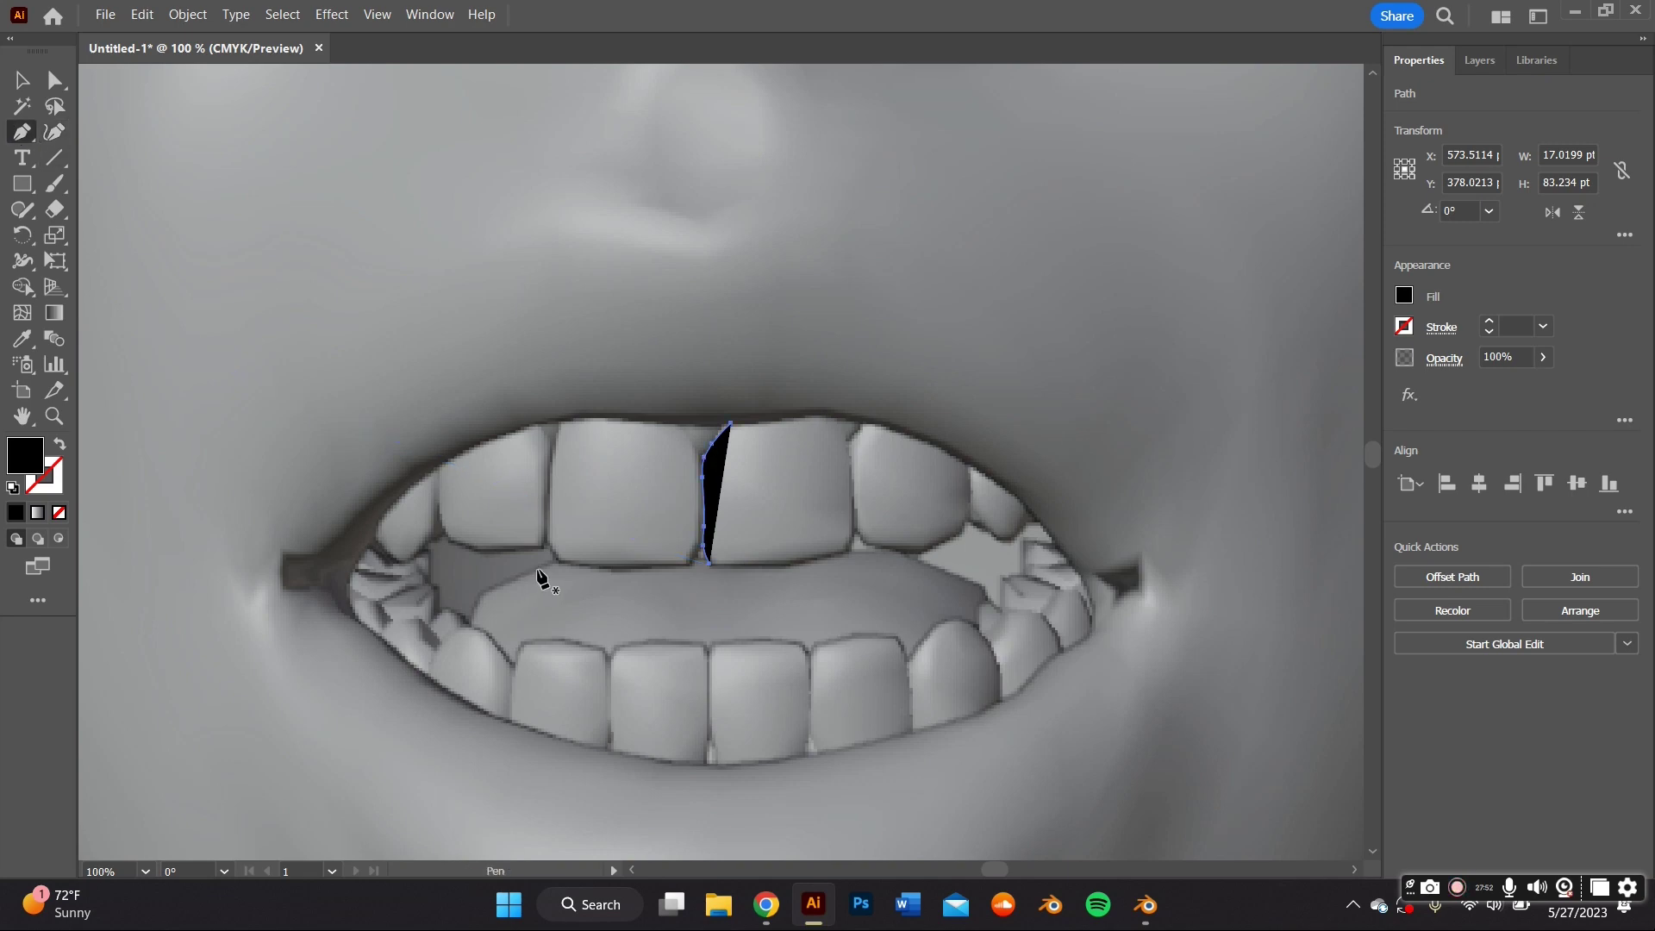
left_click_drag(710, 563, 764, 573)
left_click(761, 564)
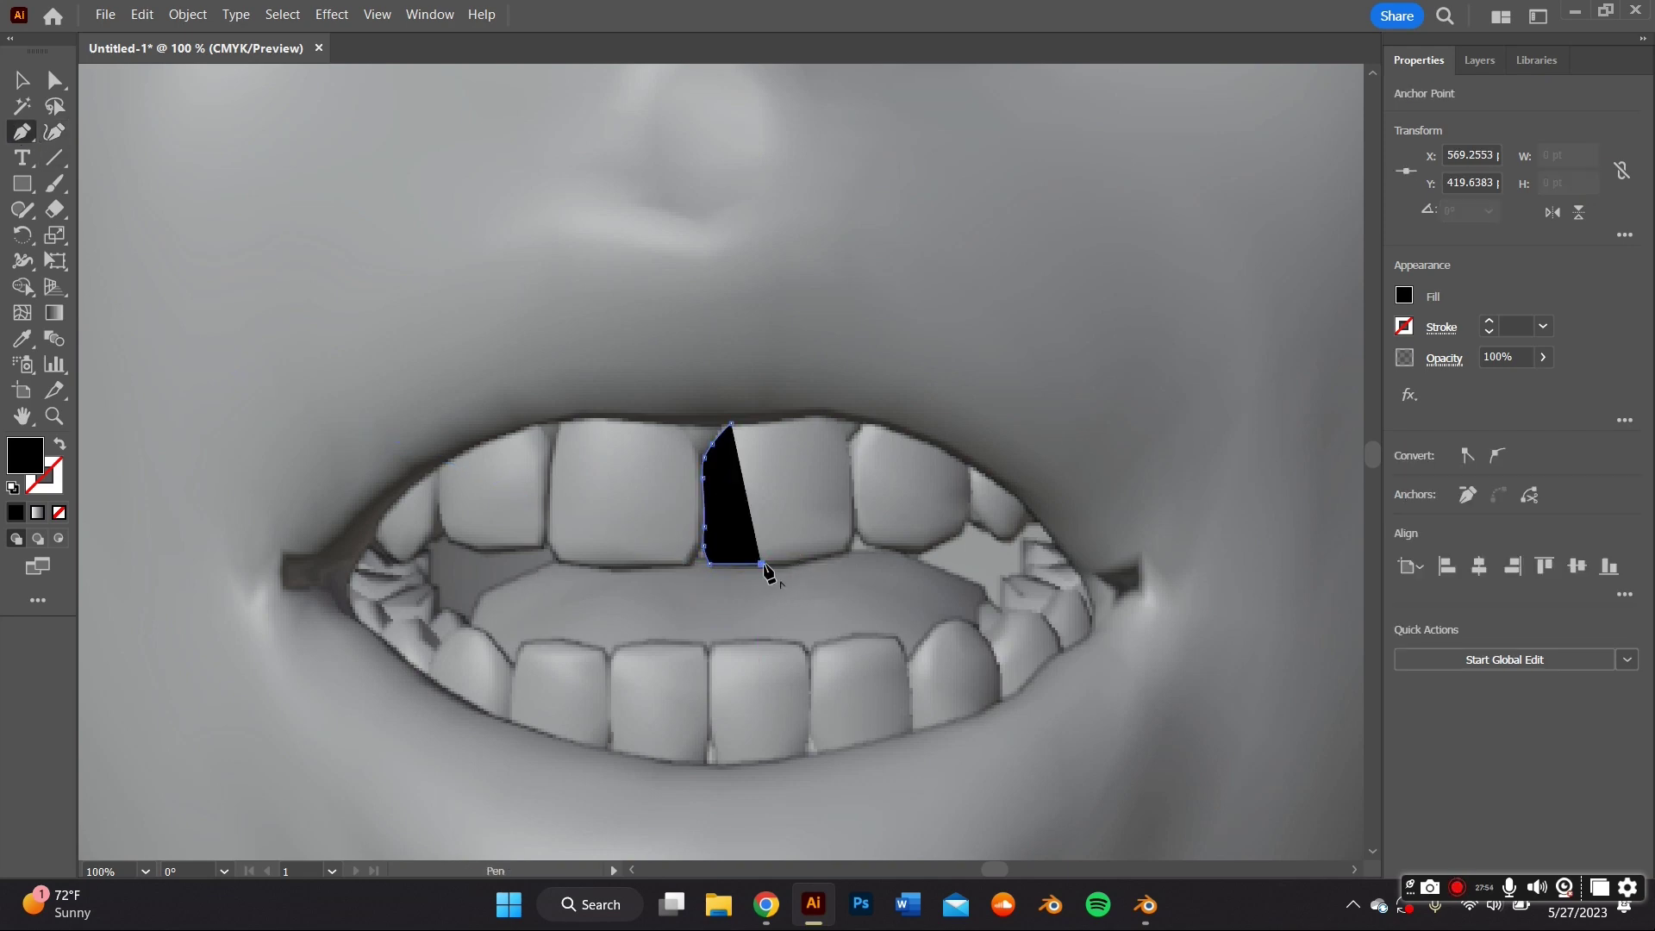
left_click(785, 564)
left_click(813, 558)
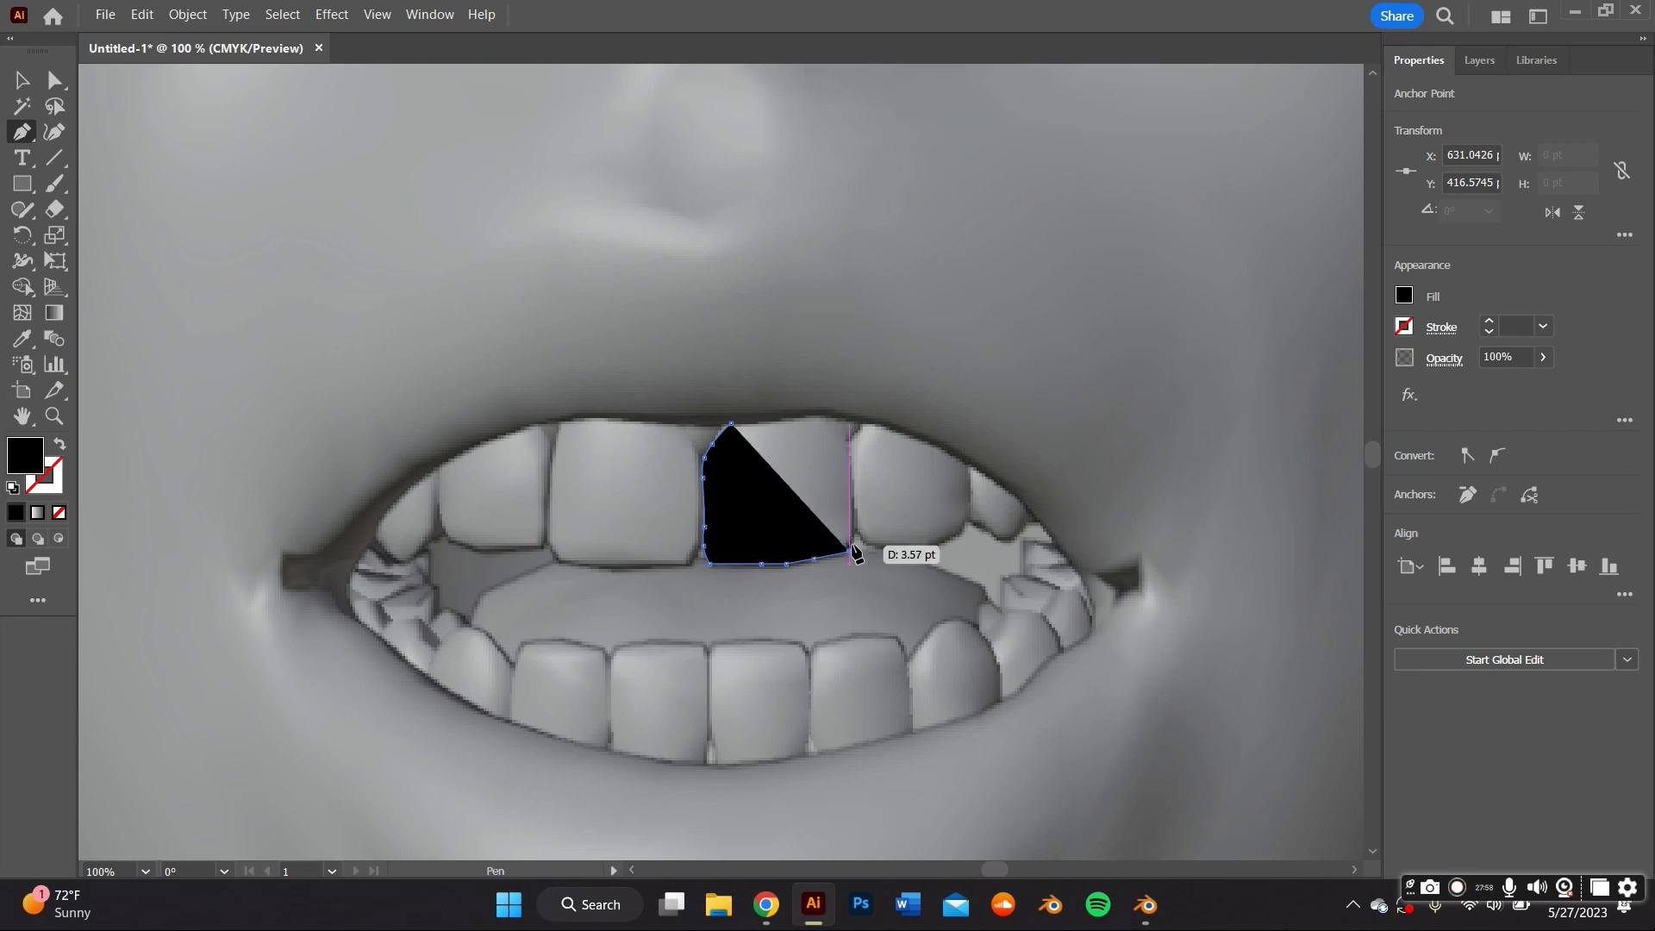
left_click(851, 553)
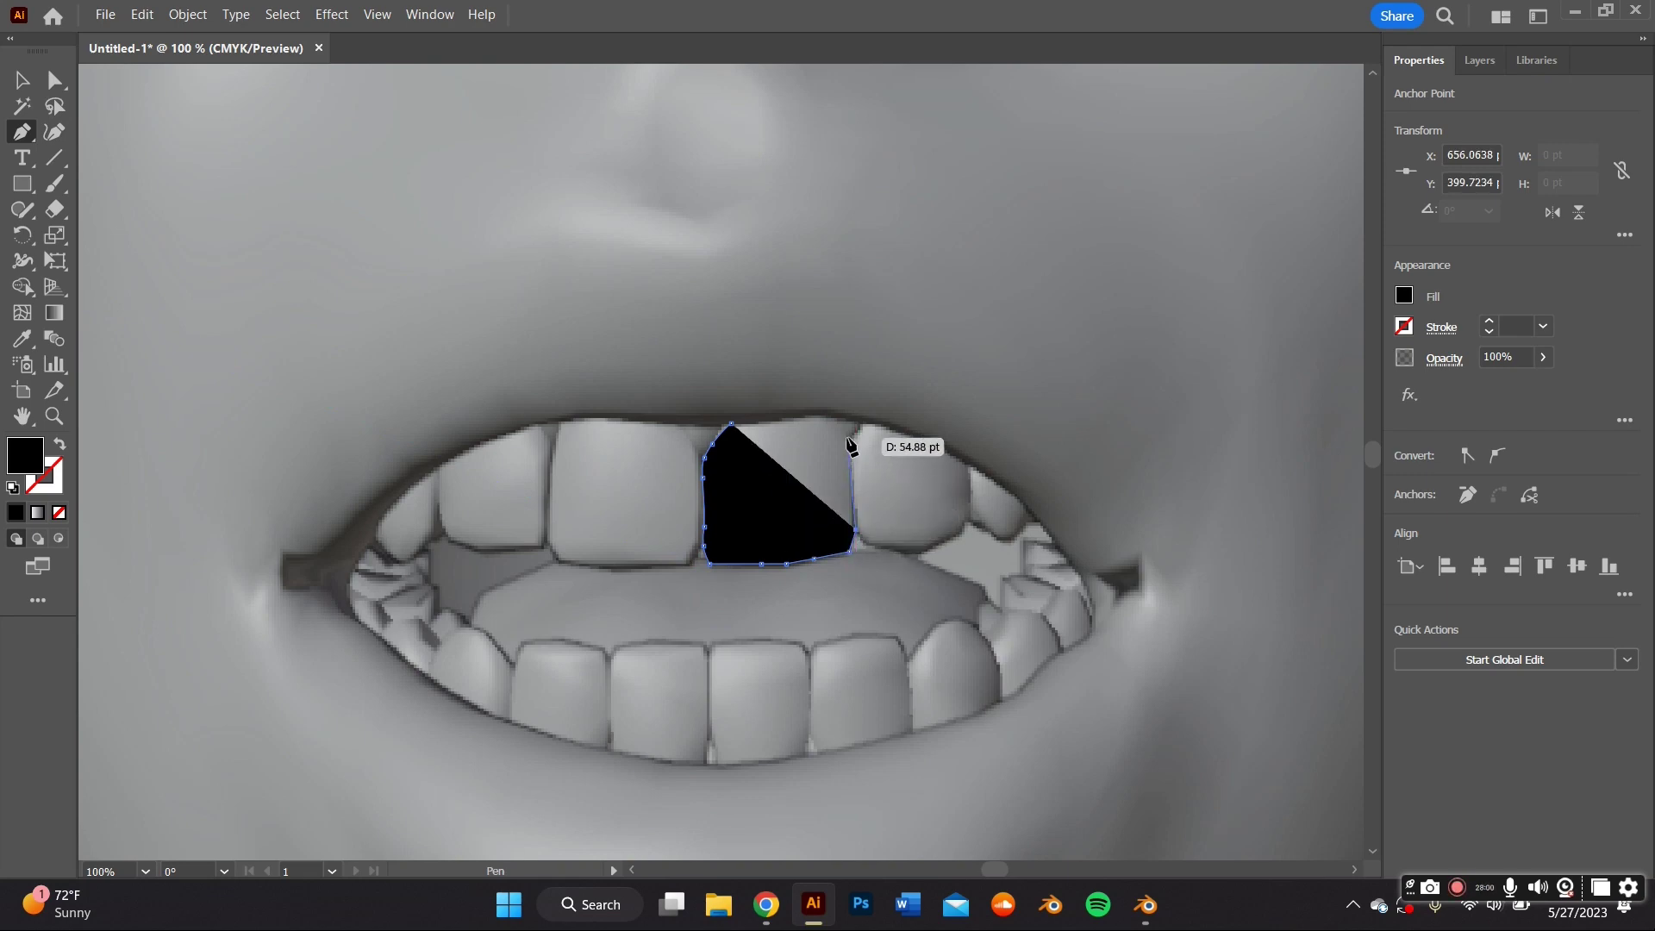
left_click(847, 432)
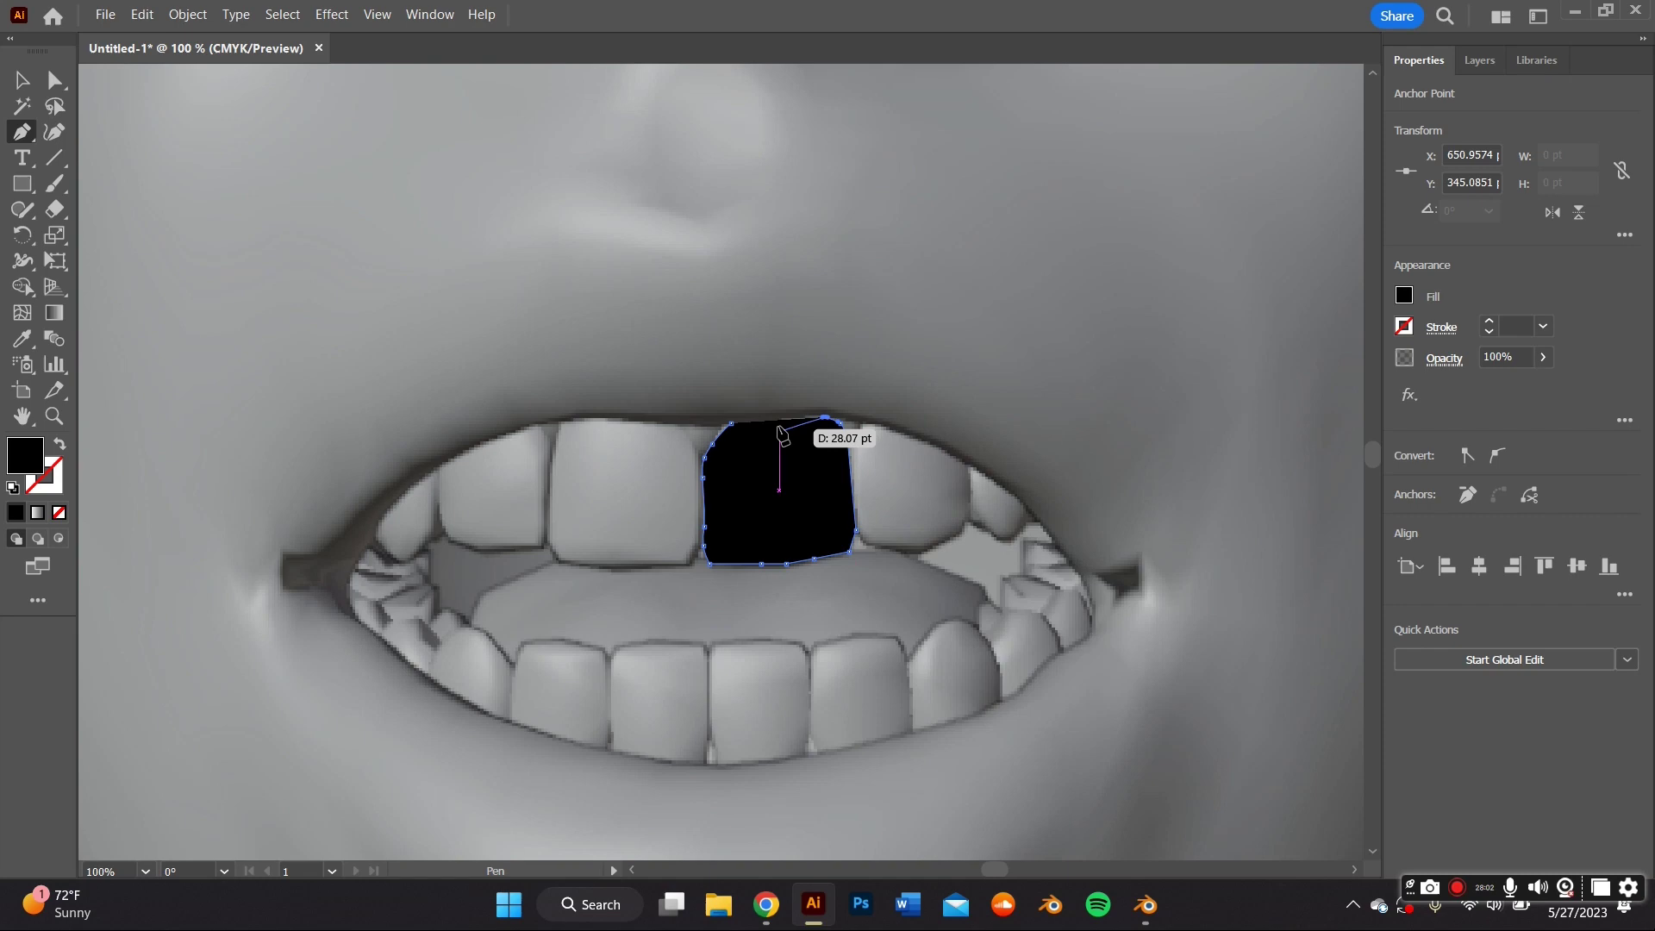
left_click(778, 422)
left_click(729, 425)
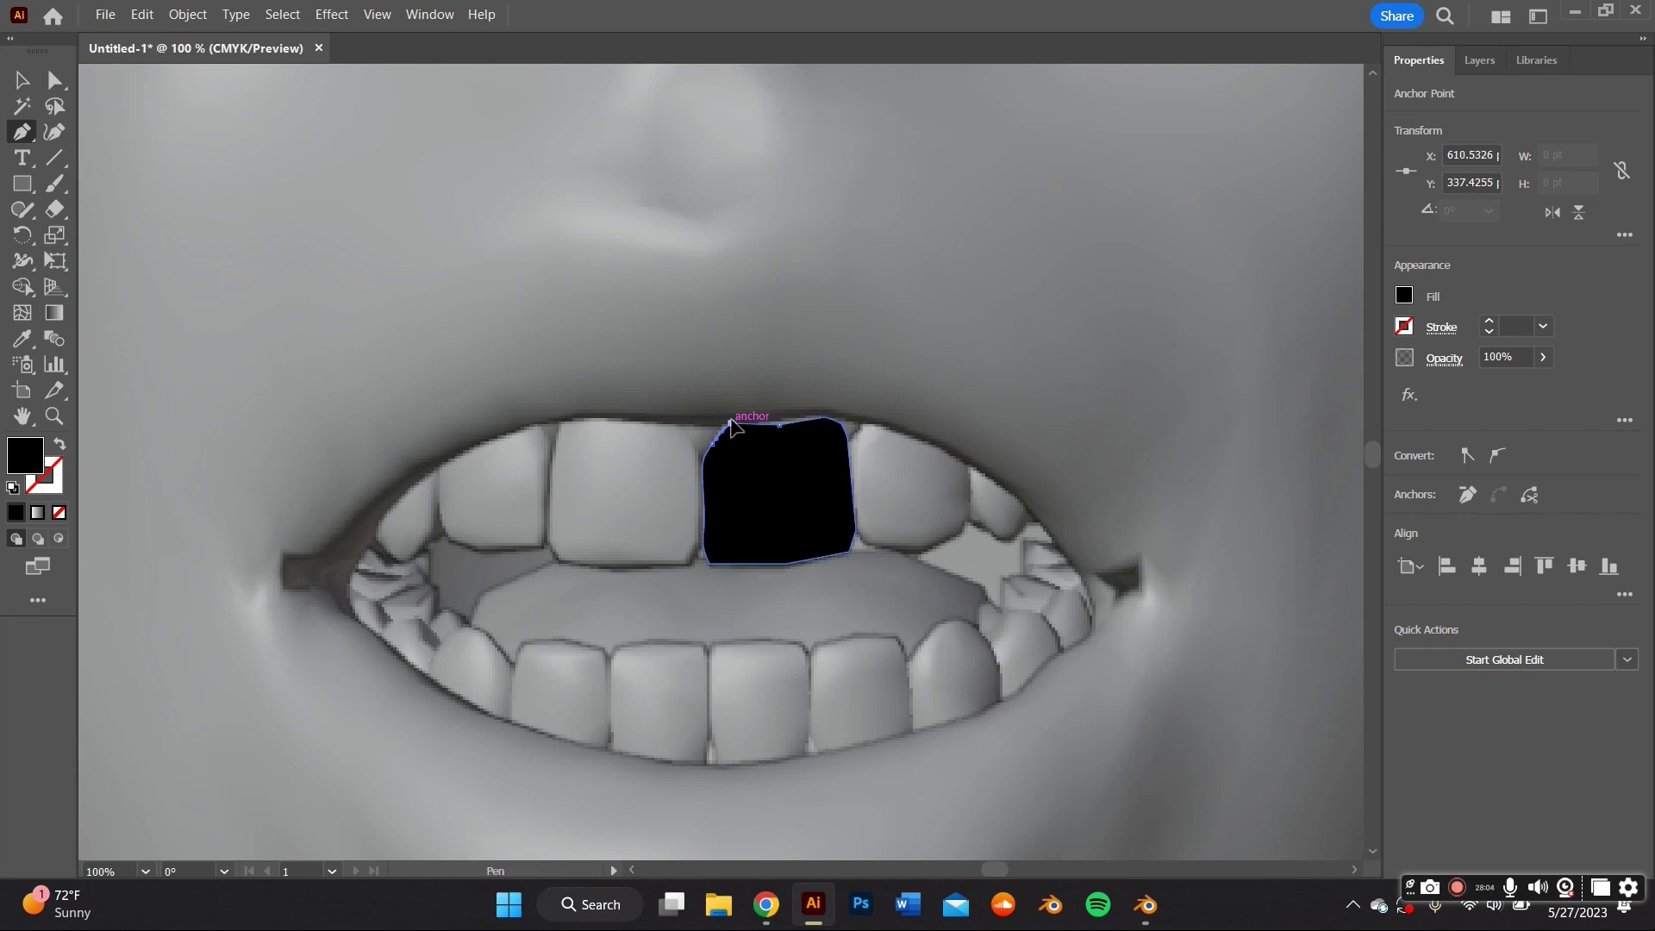
Add an anchor point on the upper edge of the black tooth shape, and deselect the shape with the Selection tool
left_click(780, 424)
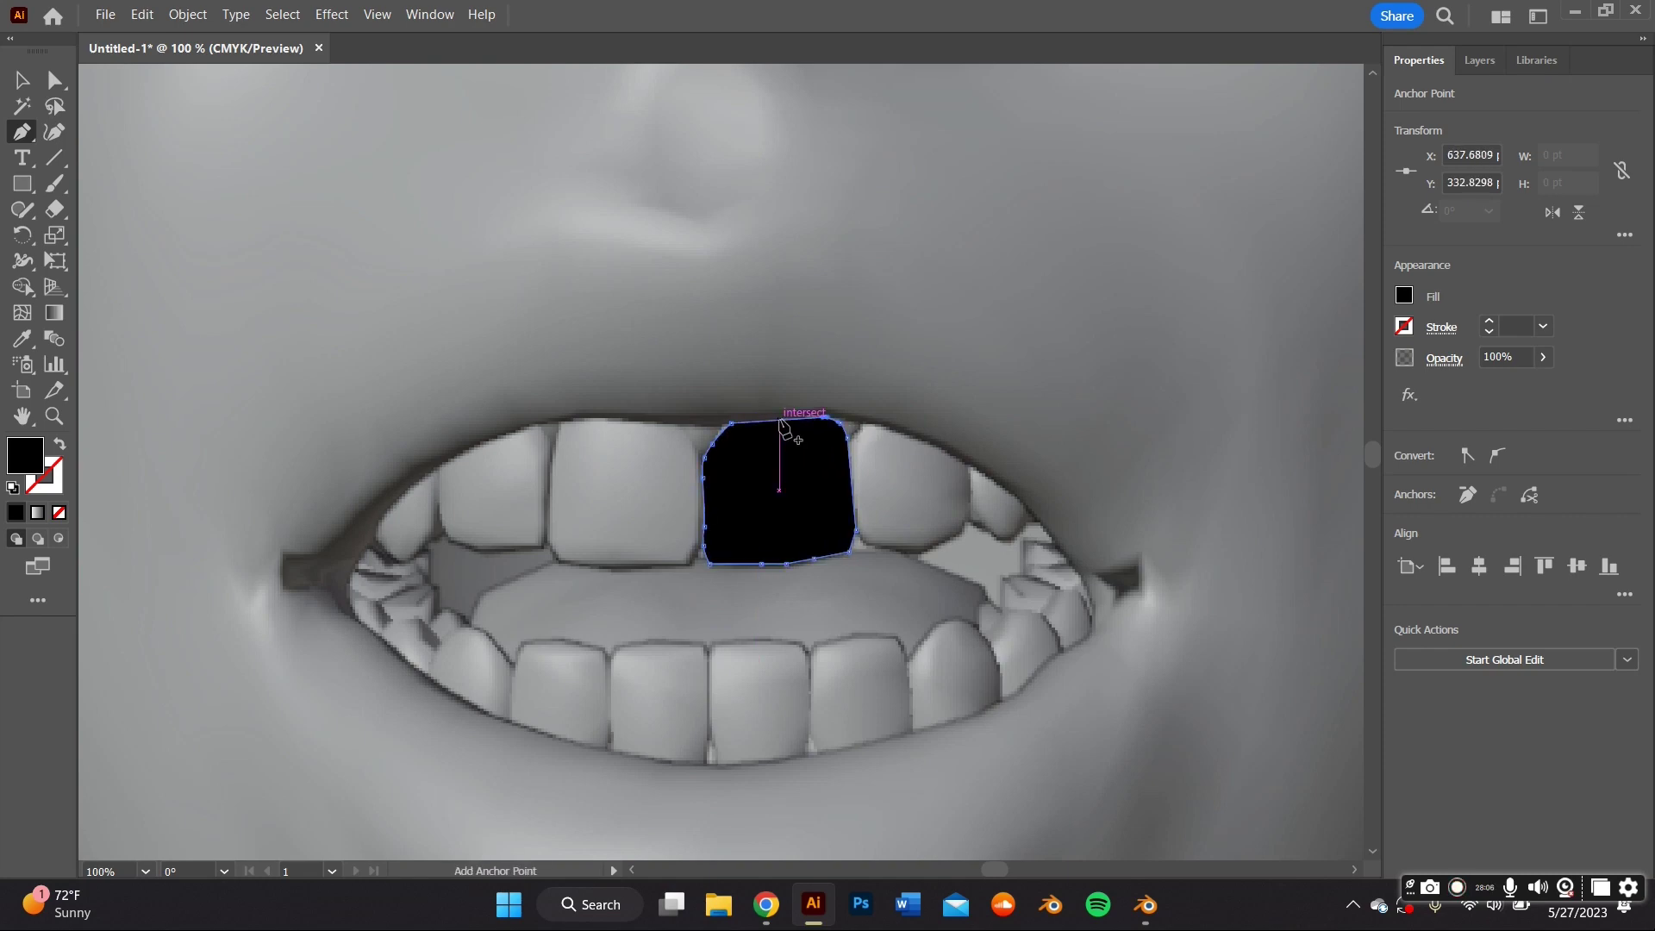
left_click(21, 81)
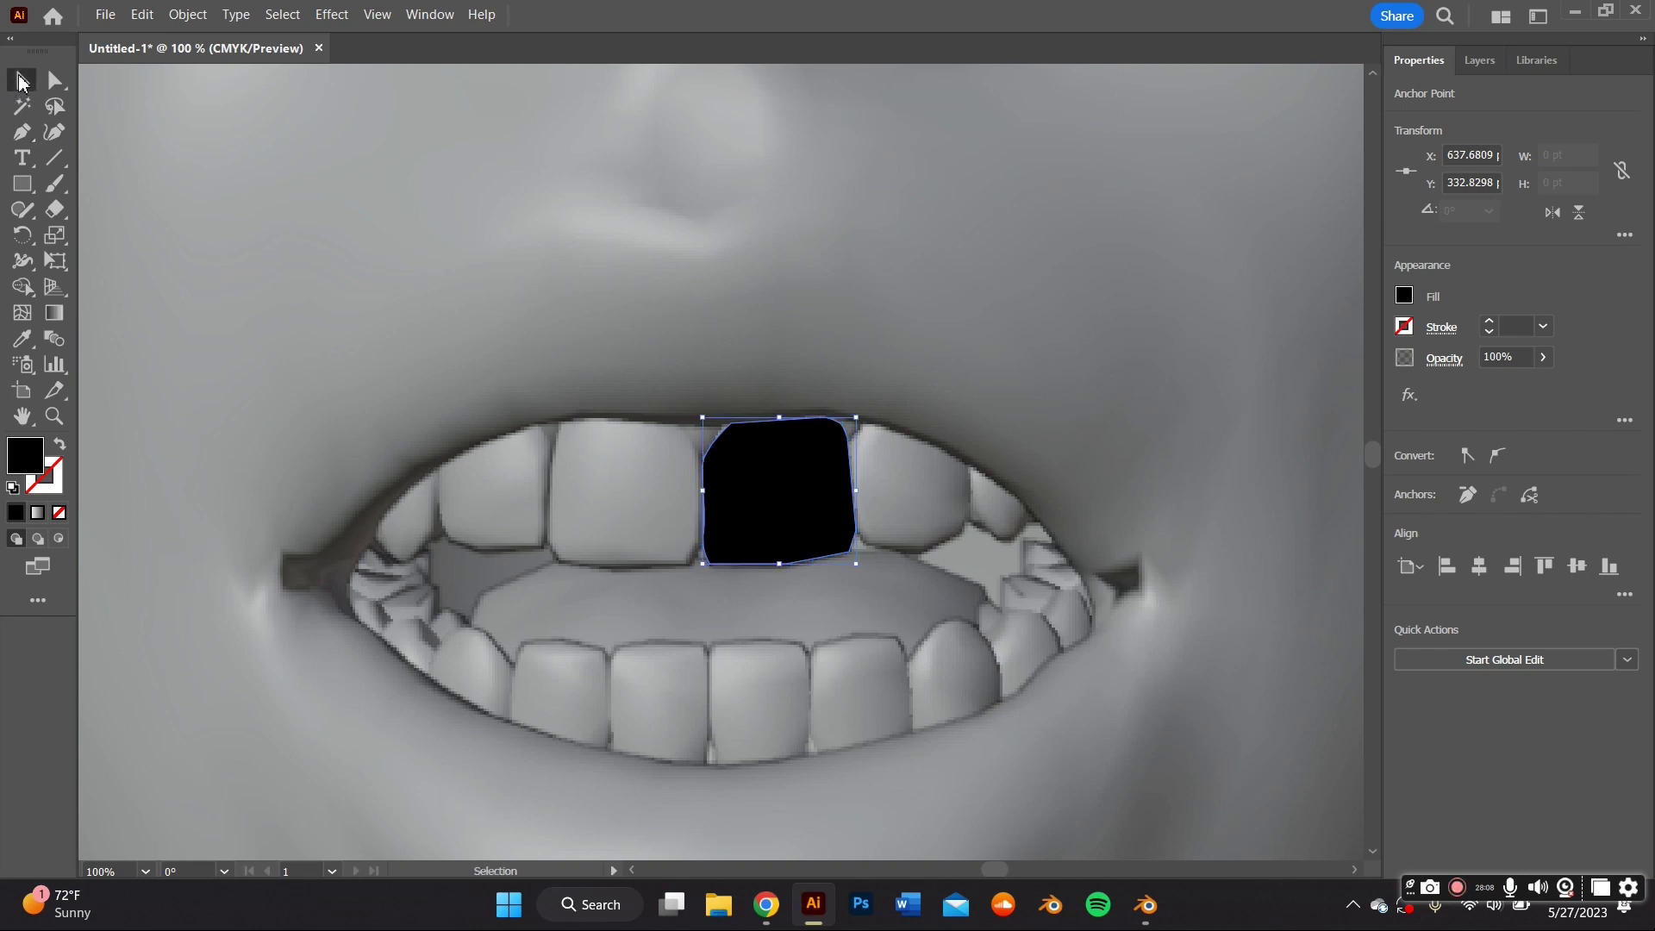
left_click(887, 468)
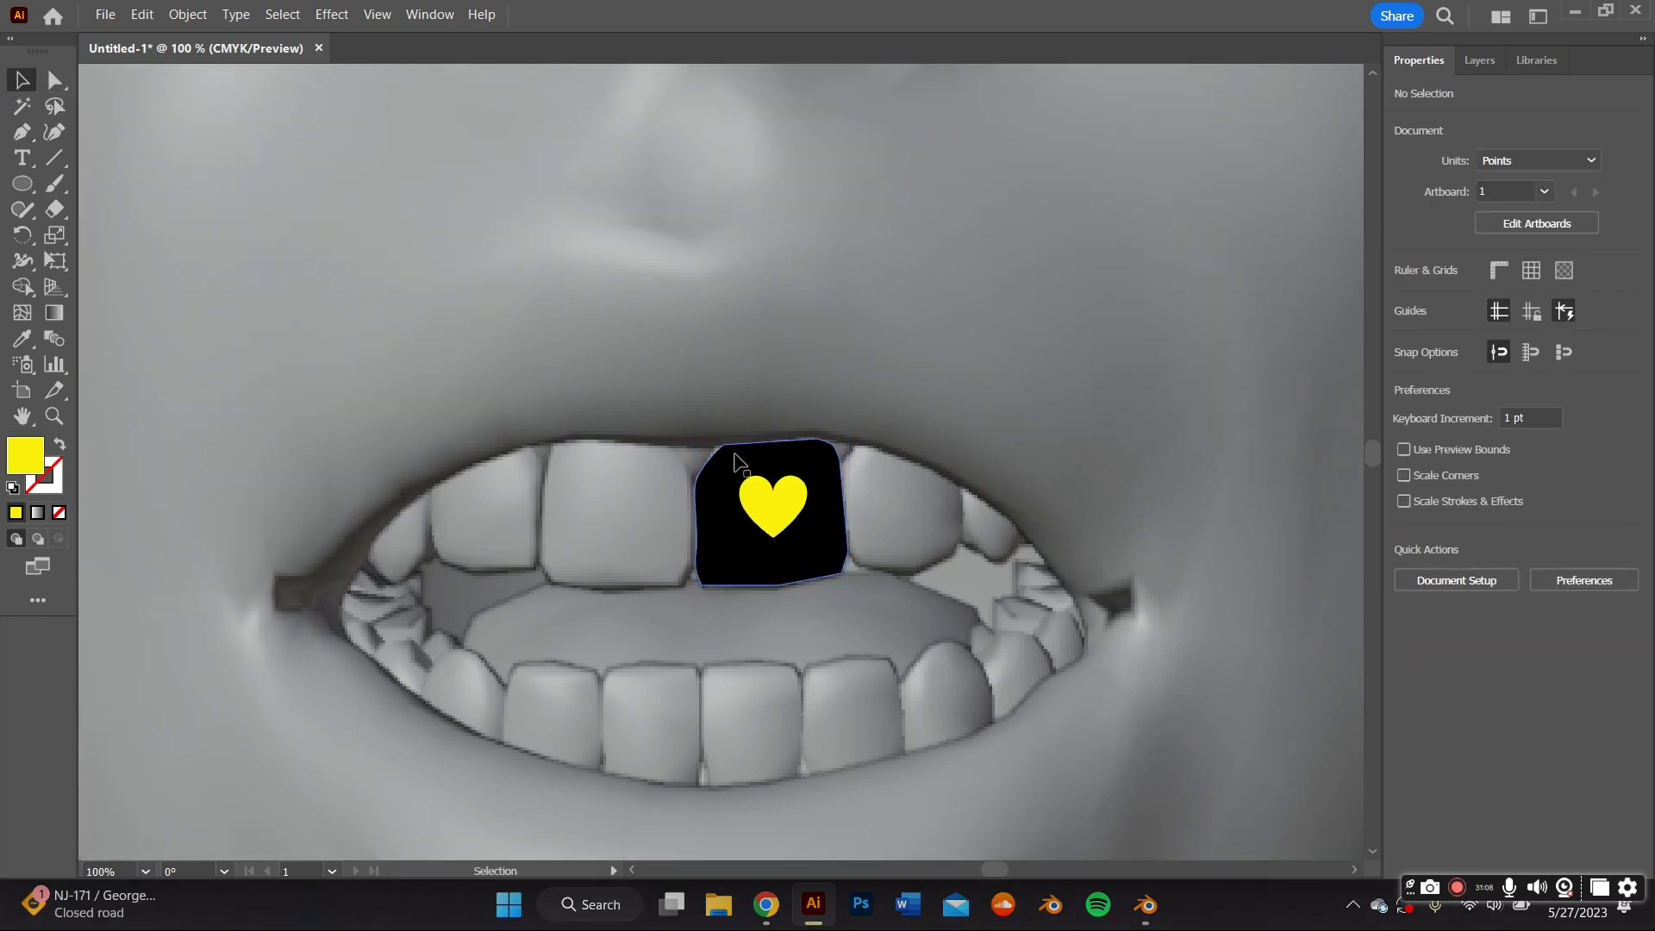
Enlarge the yellow heart on the black front tooth to about 64 × 59 pt, fit it within the tooth shape and deselect it
left_click(770, 504)
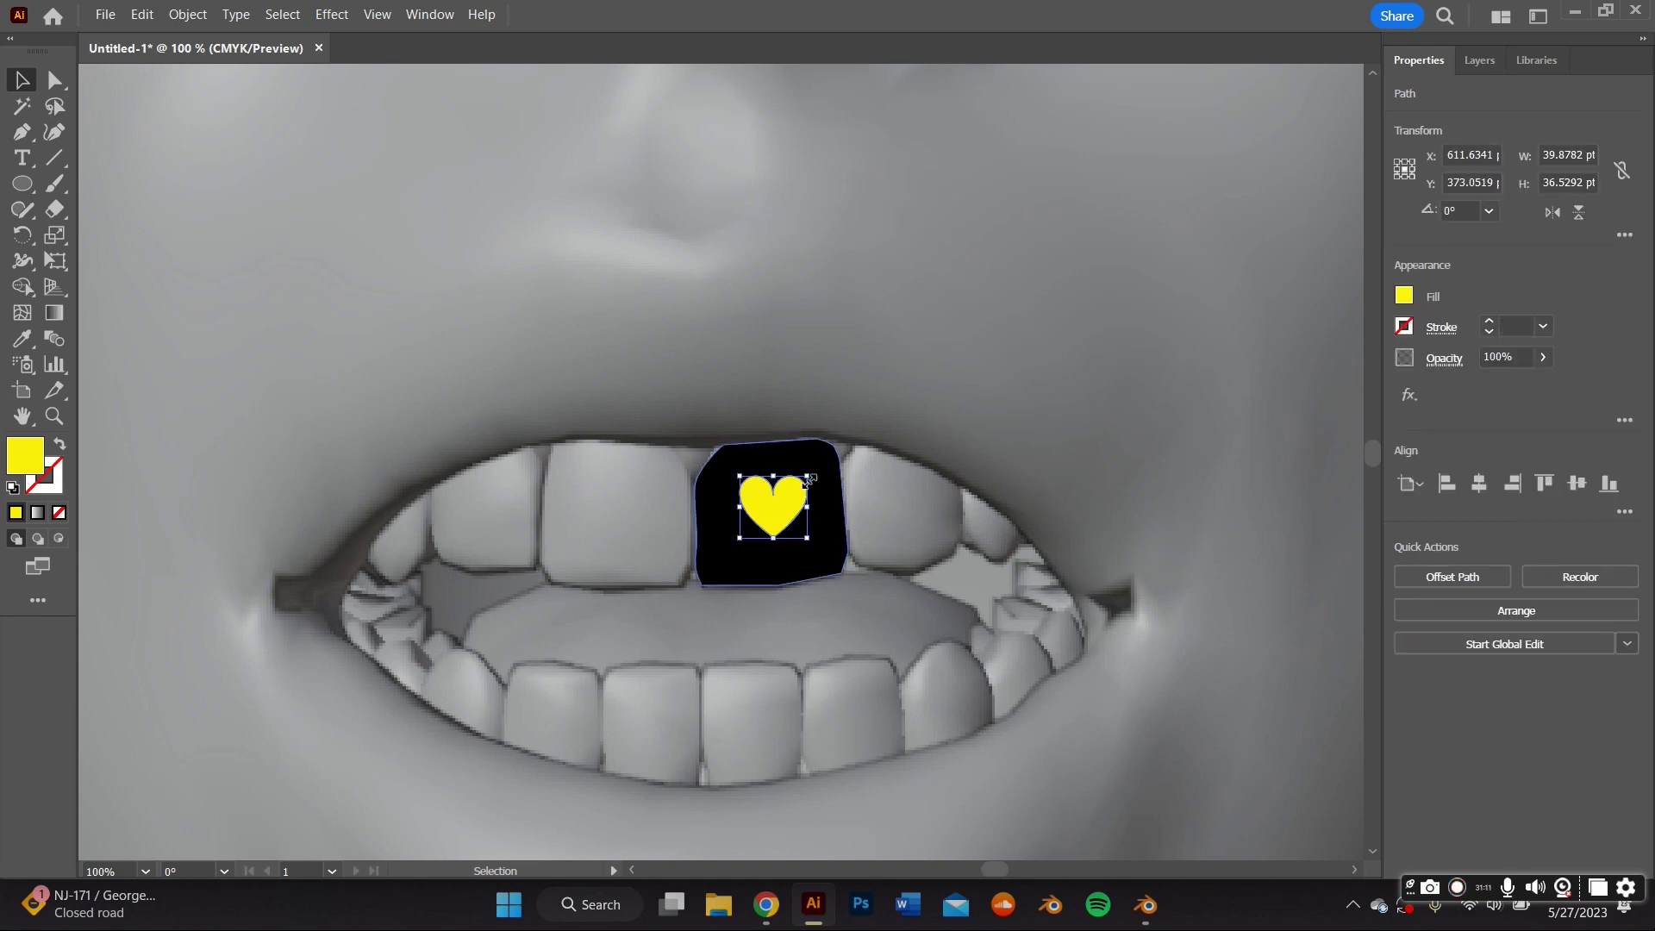
left_click_drag(808, 480, 793, 511)
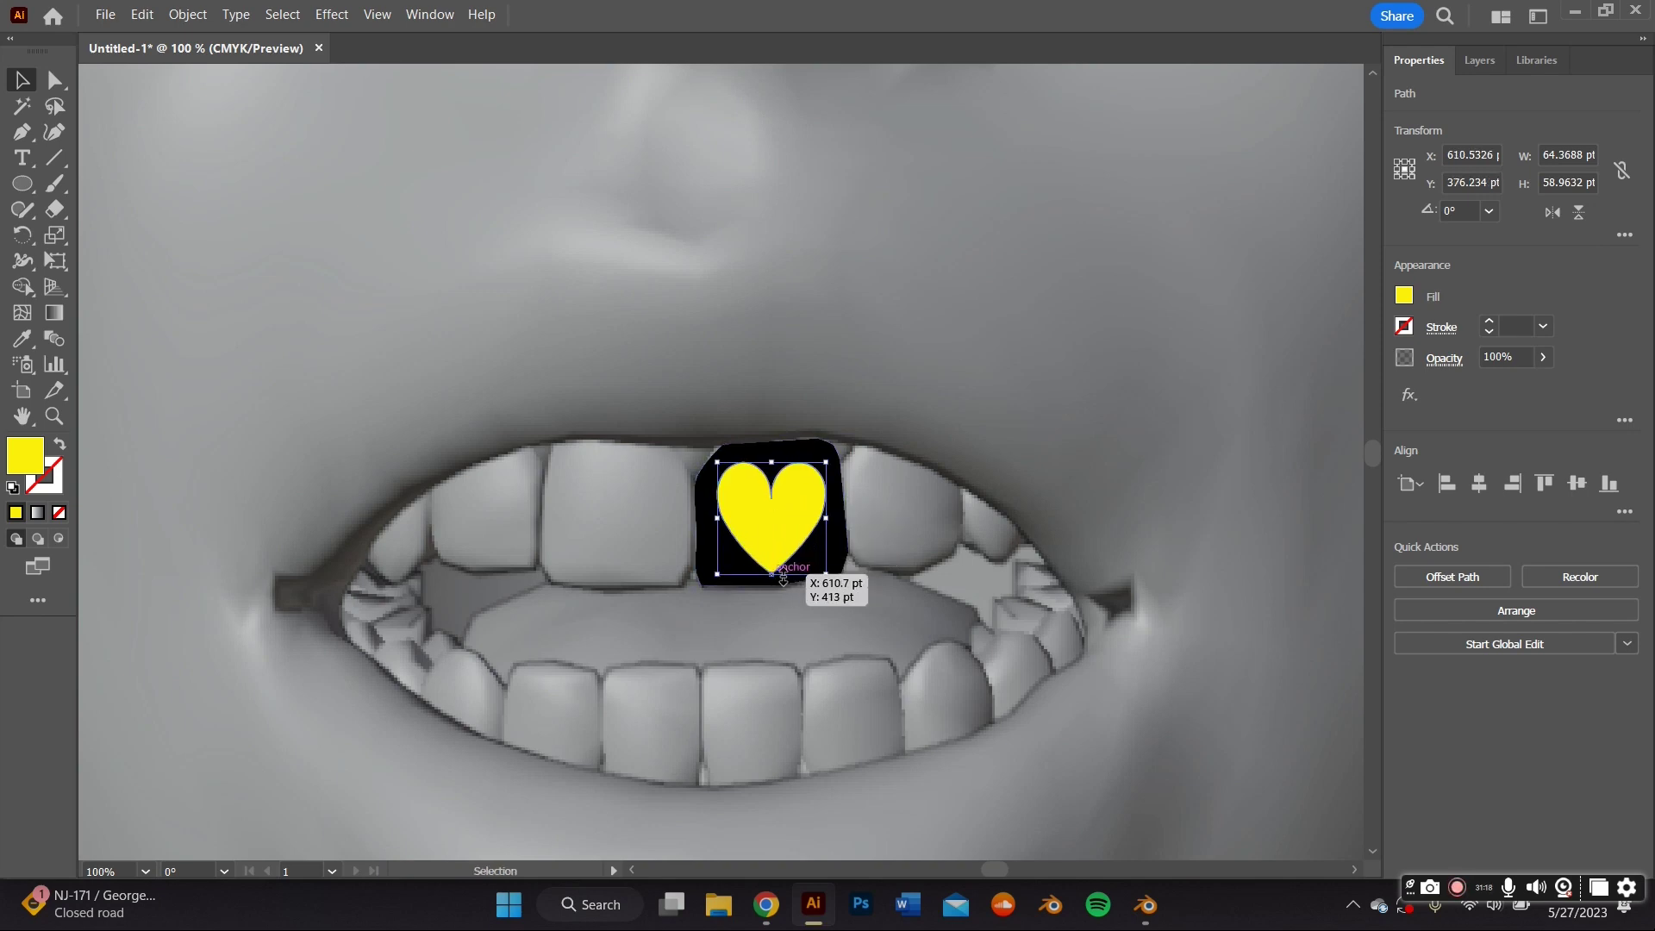
left_click(823, 350)
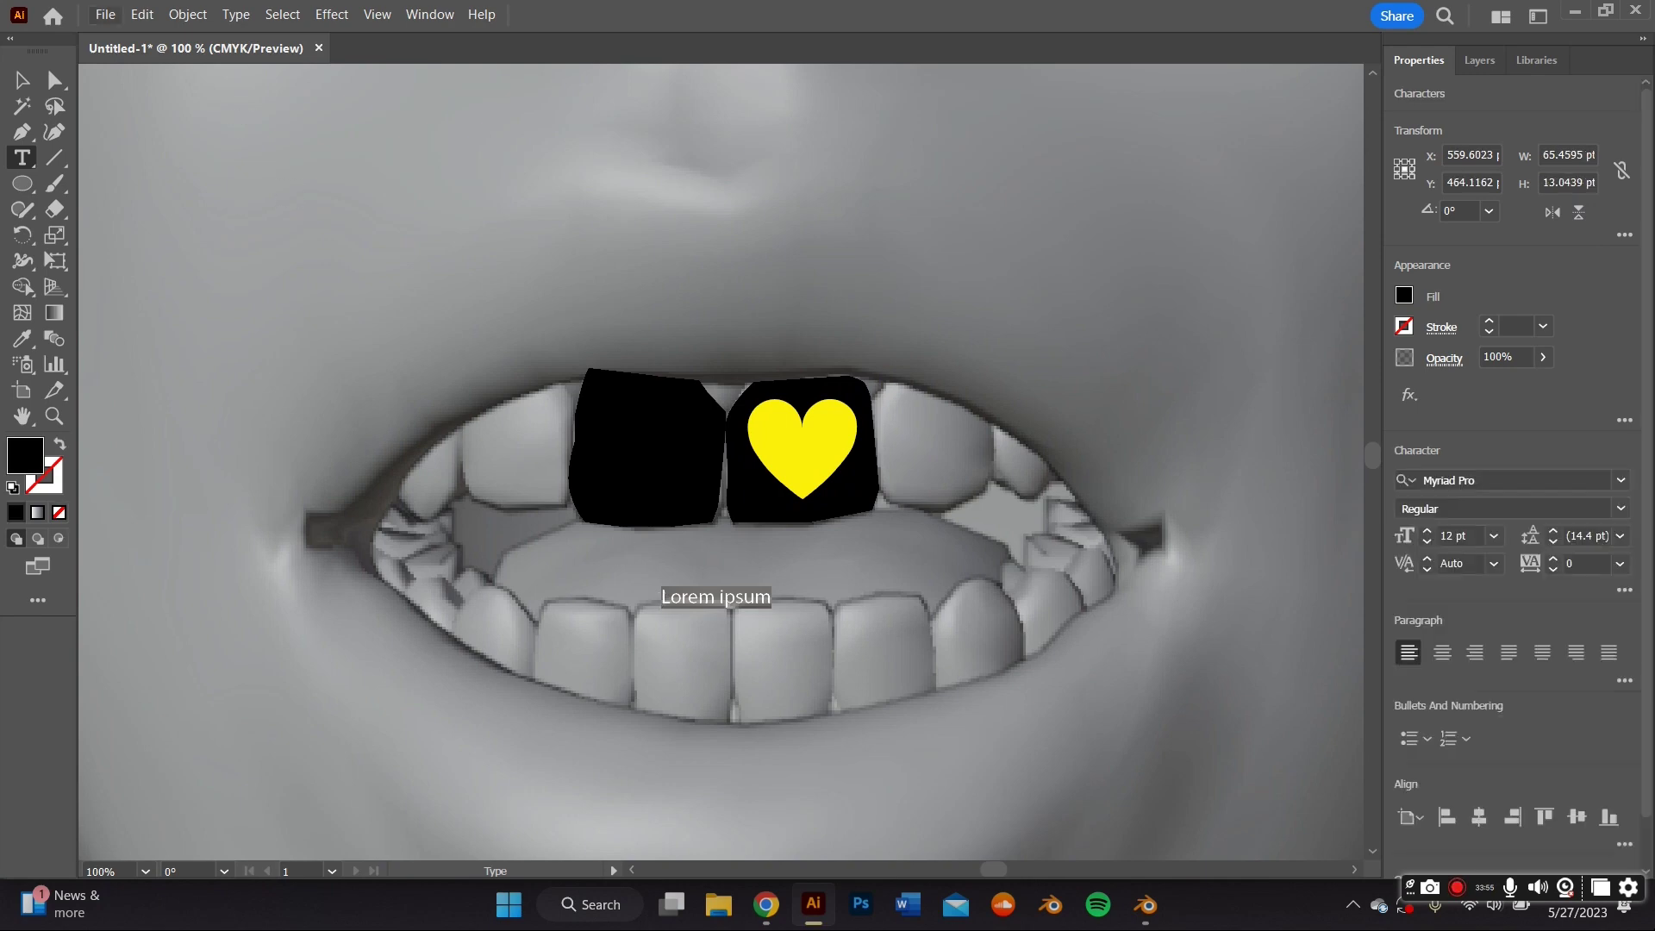
Enlarge the Lorem ipsum text over the lower teeth to about 24.9 pt and clear its placeholder wording
left_click(14, 80)
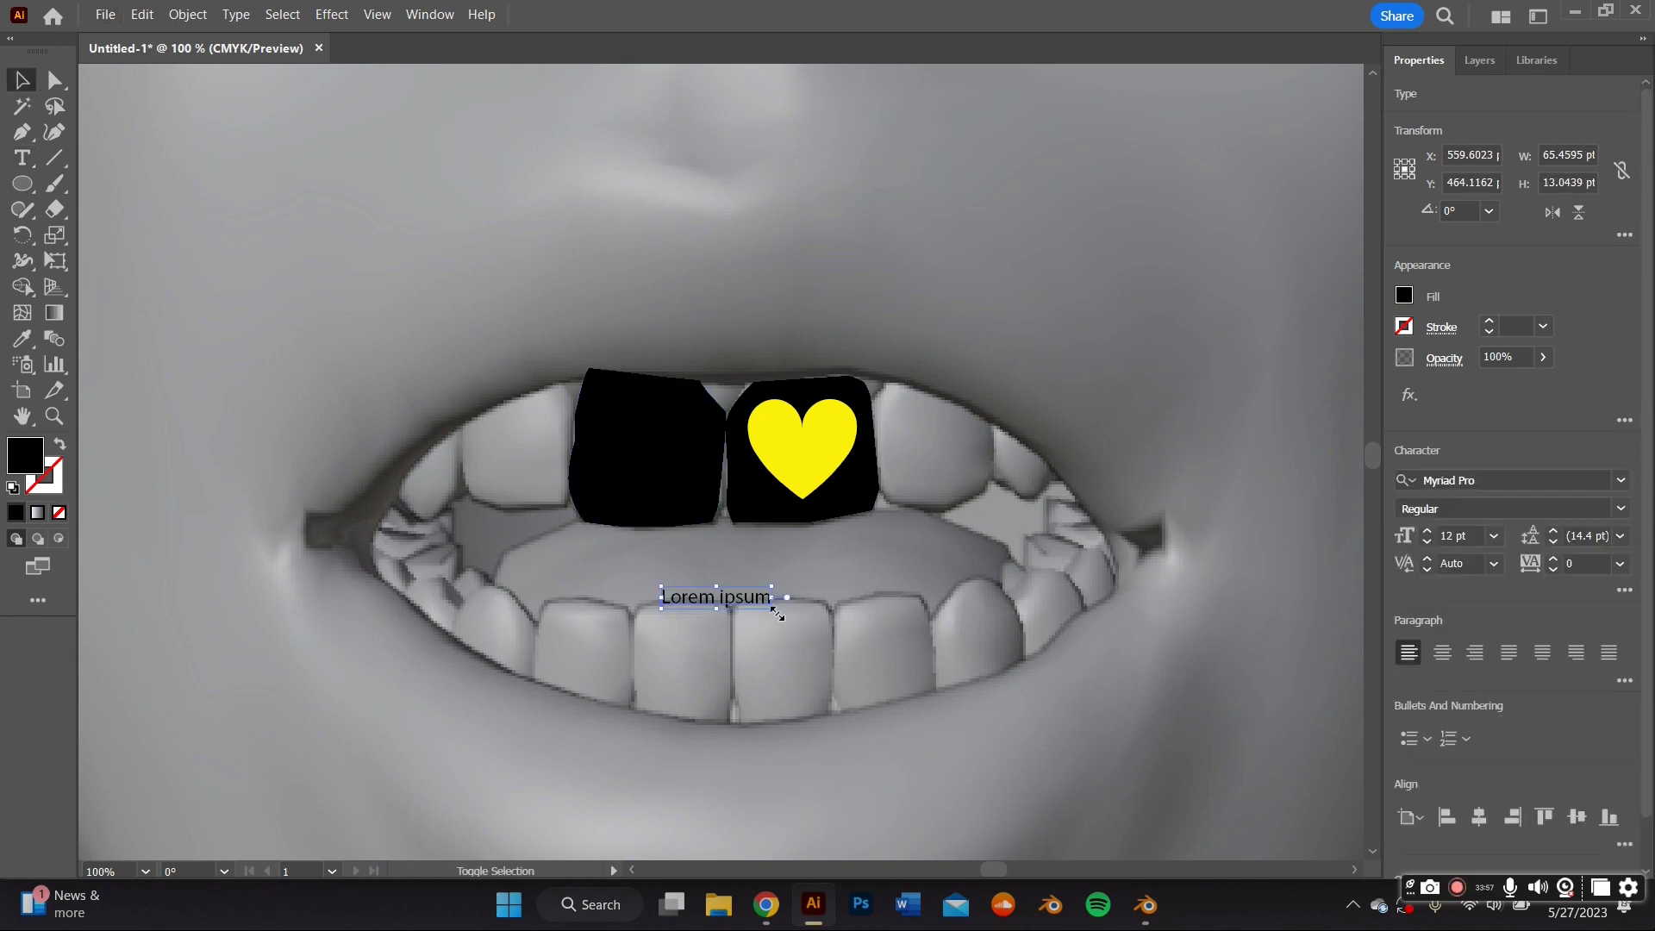
left_click_drag(776, 609, 893, 741)
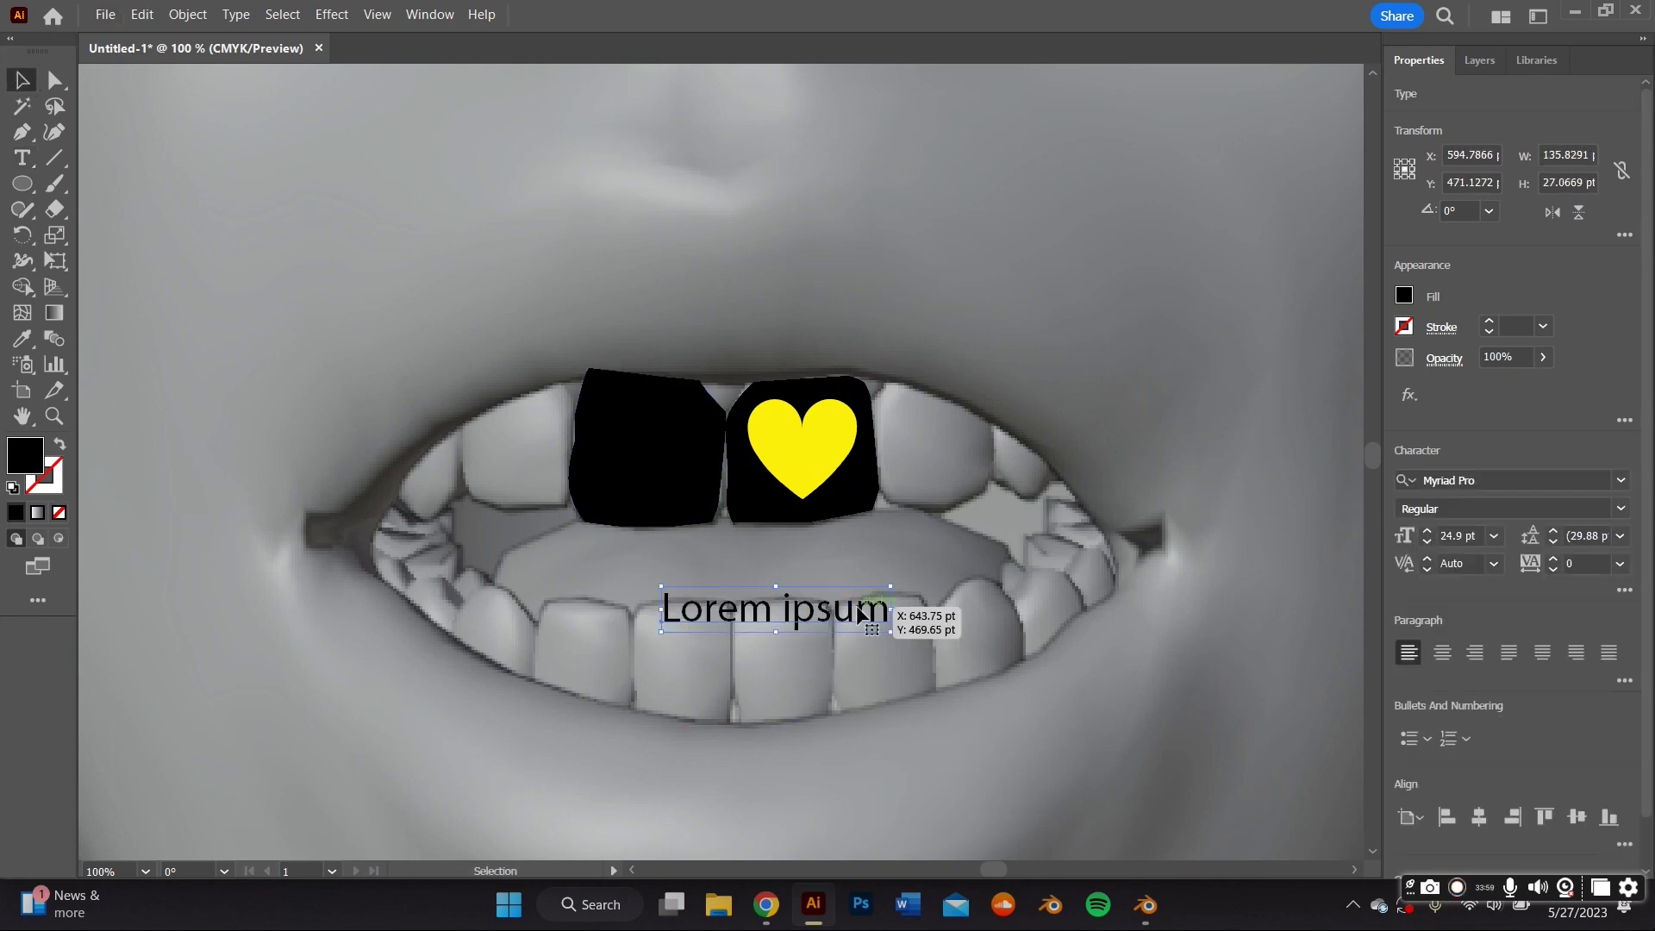
triple_click(855, 608)
type("b")
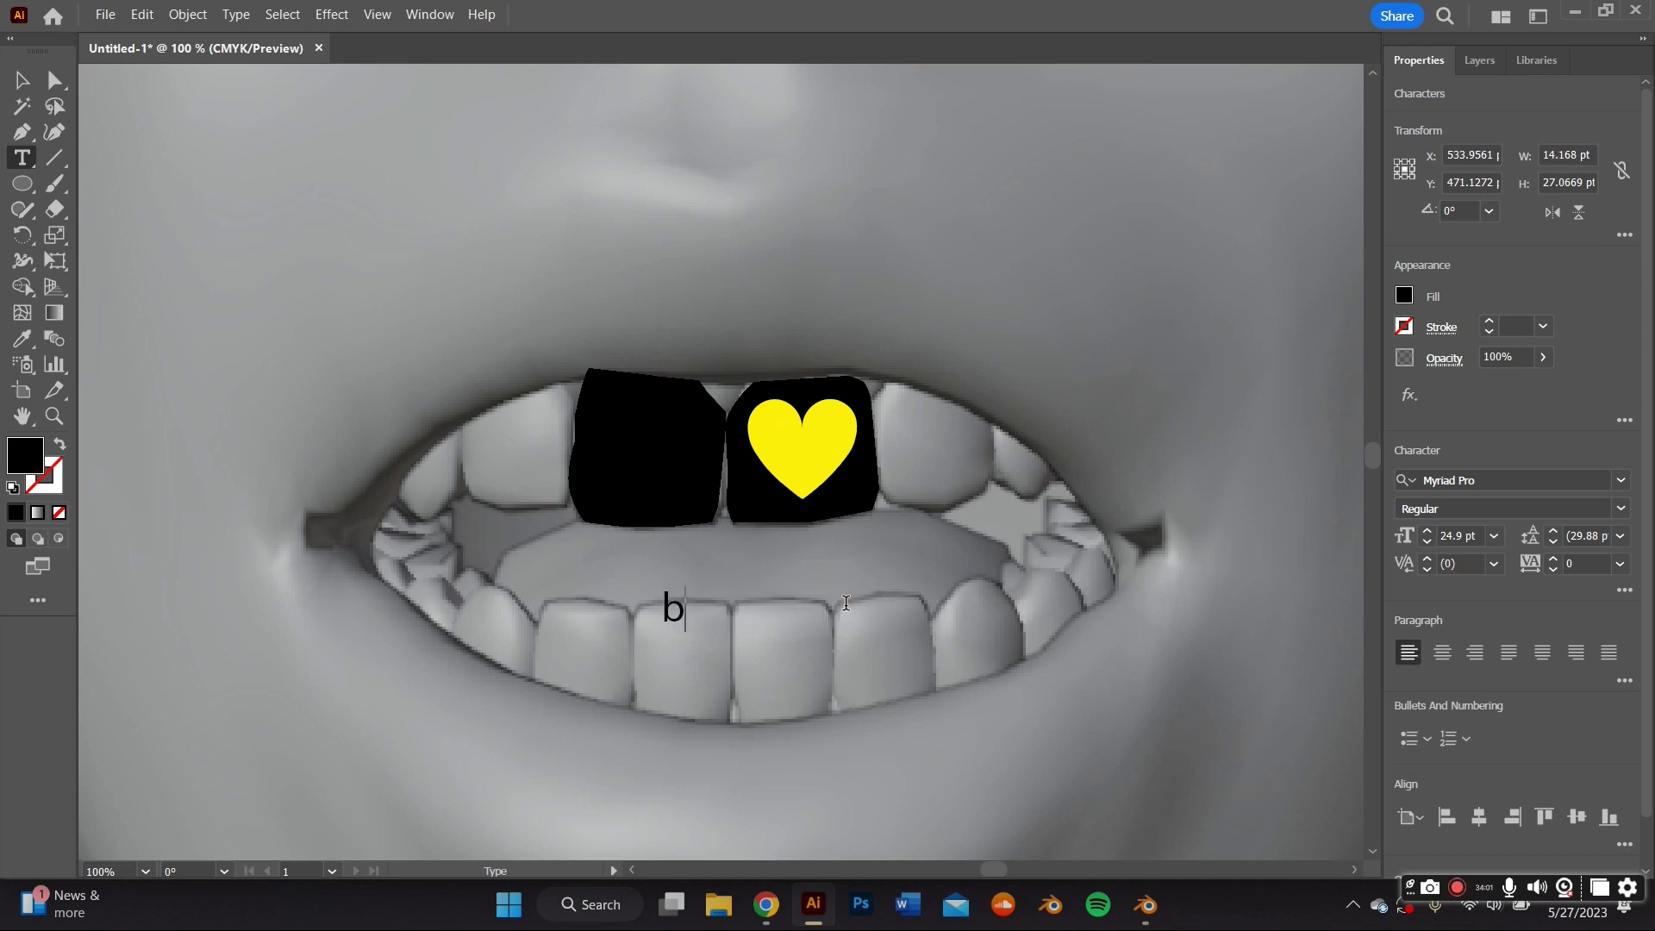
key("BackSpace")
type("Ge")
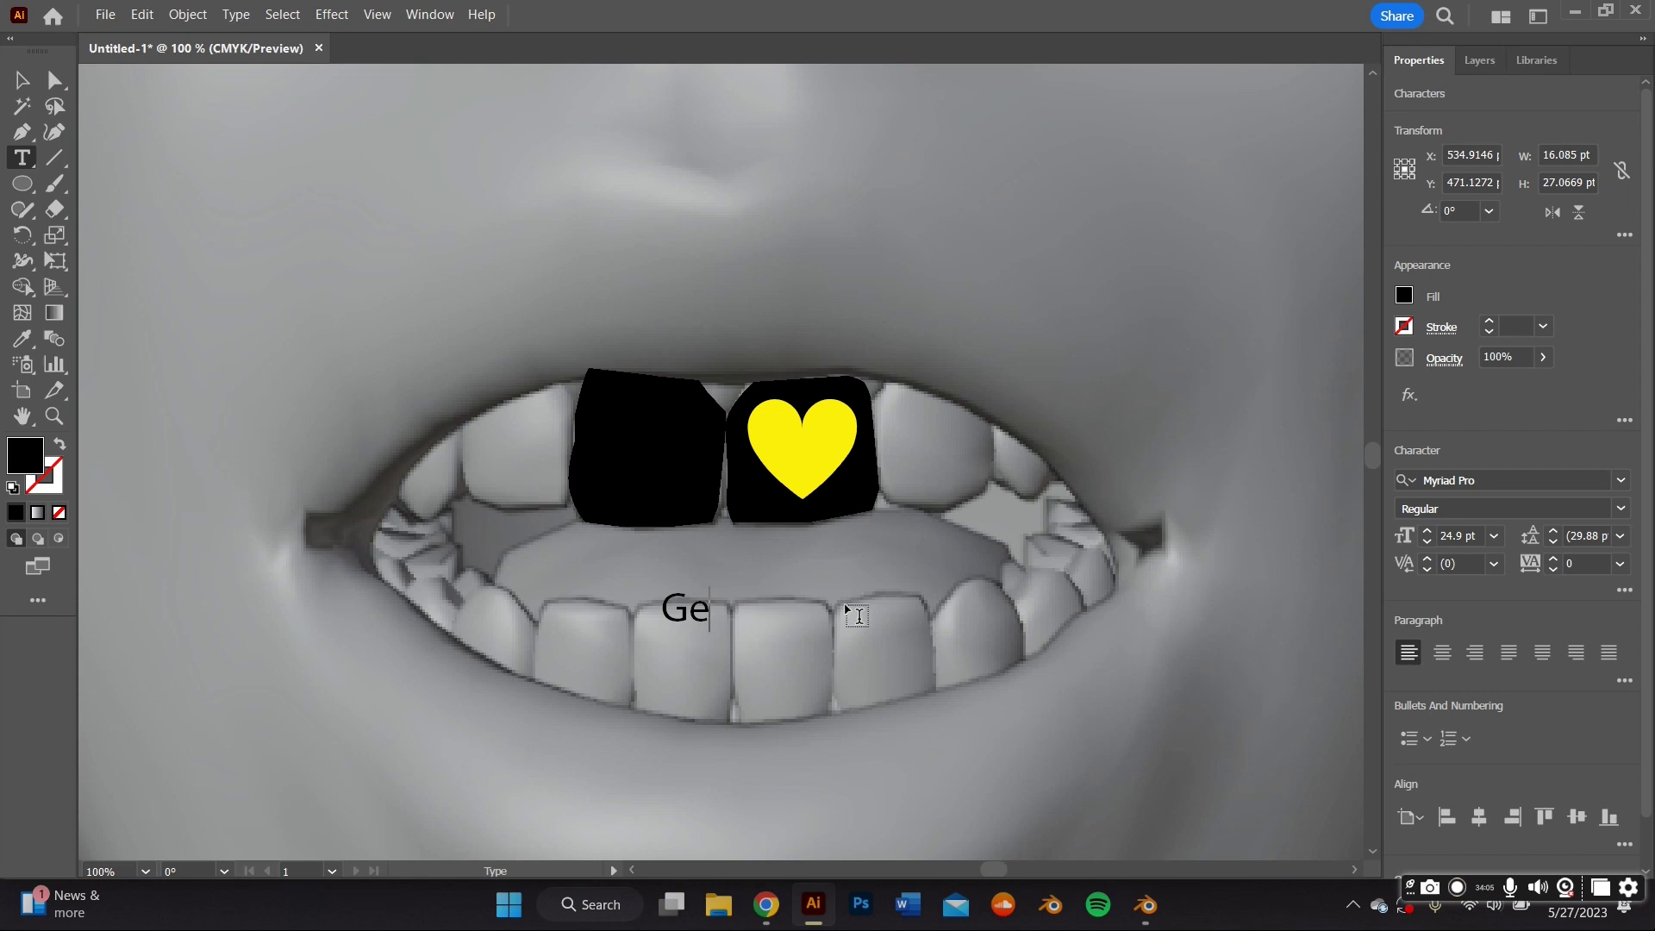
key("BackSpace")
key("BackSpace")
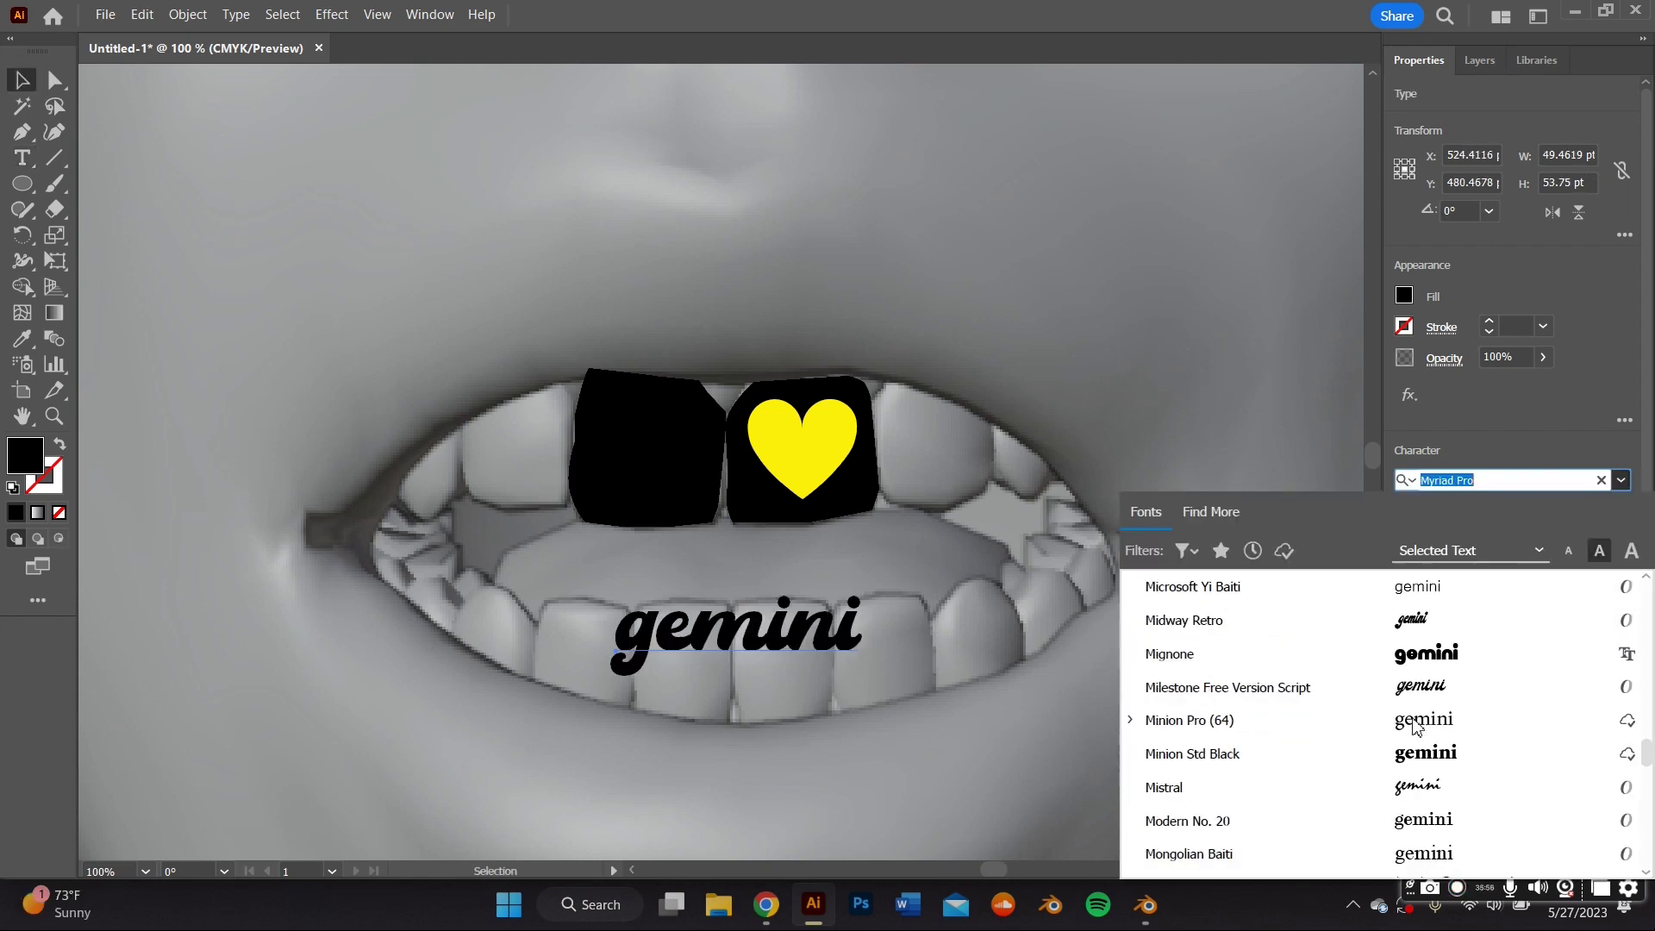
Browse the installed fonts and preview different typefaces on the word gemini over the lower teeth
scroll(1416, 726, "down", 6)
scroll(1416, 727, "up", 3)
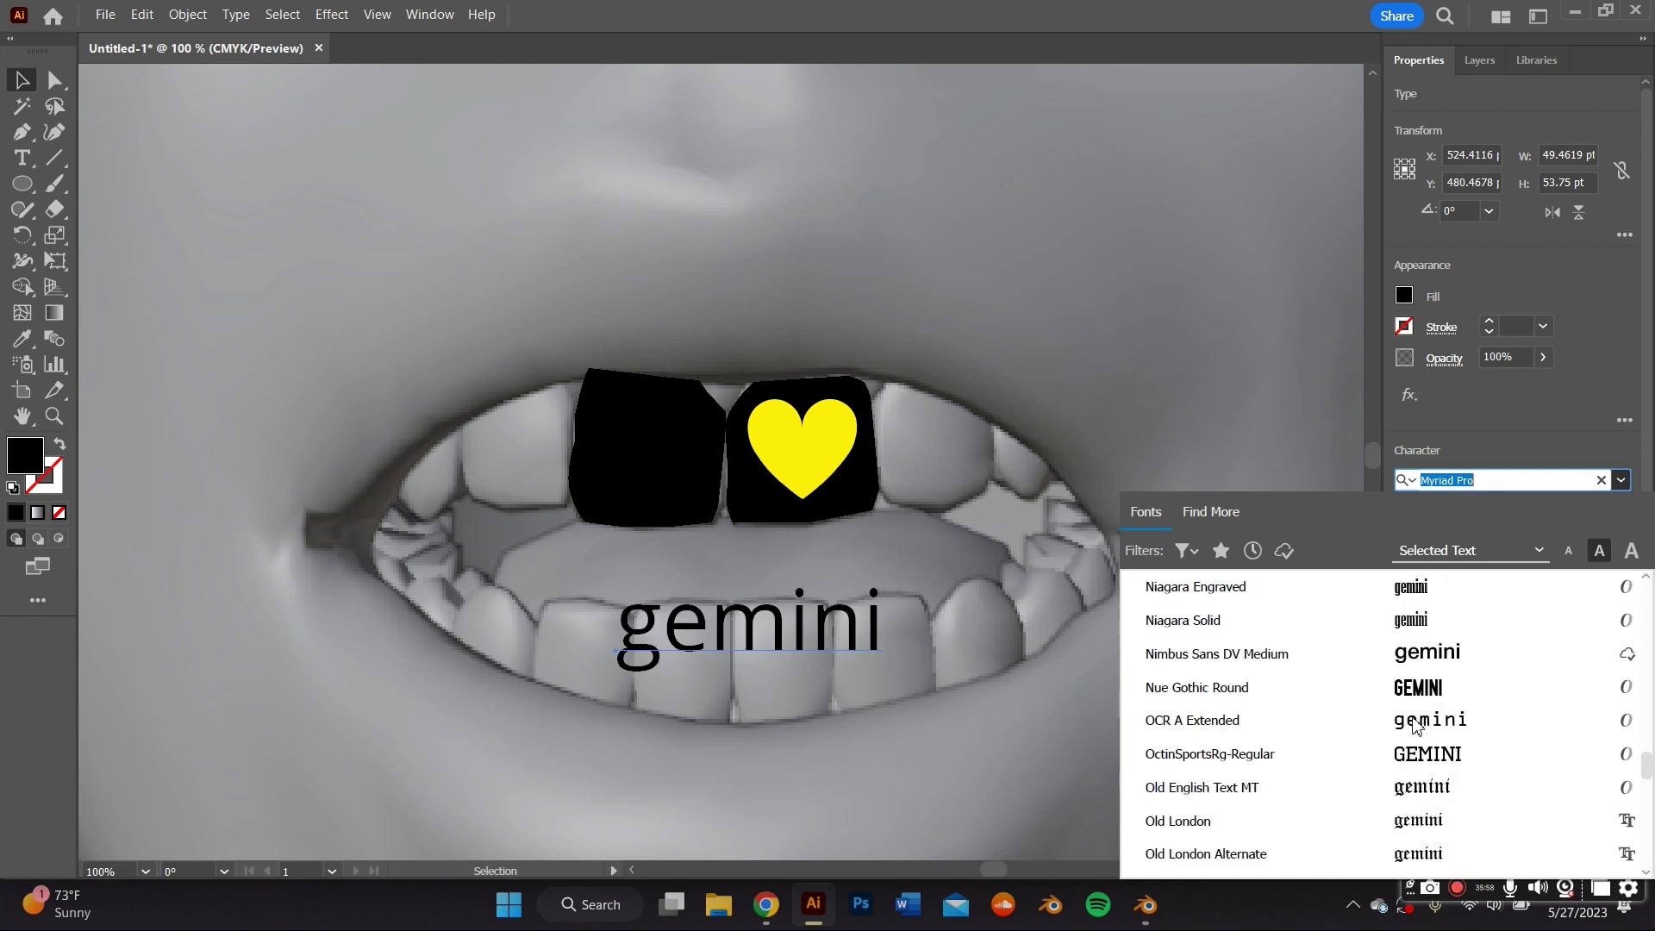
scroll(1431, 655, "down", 7)
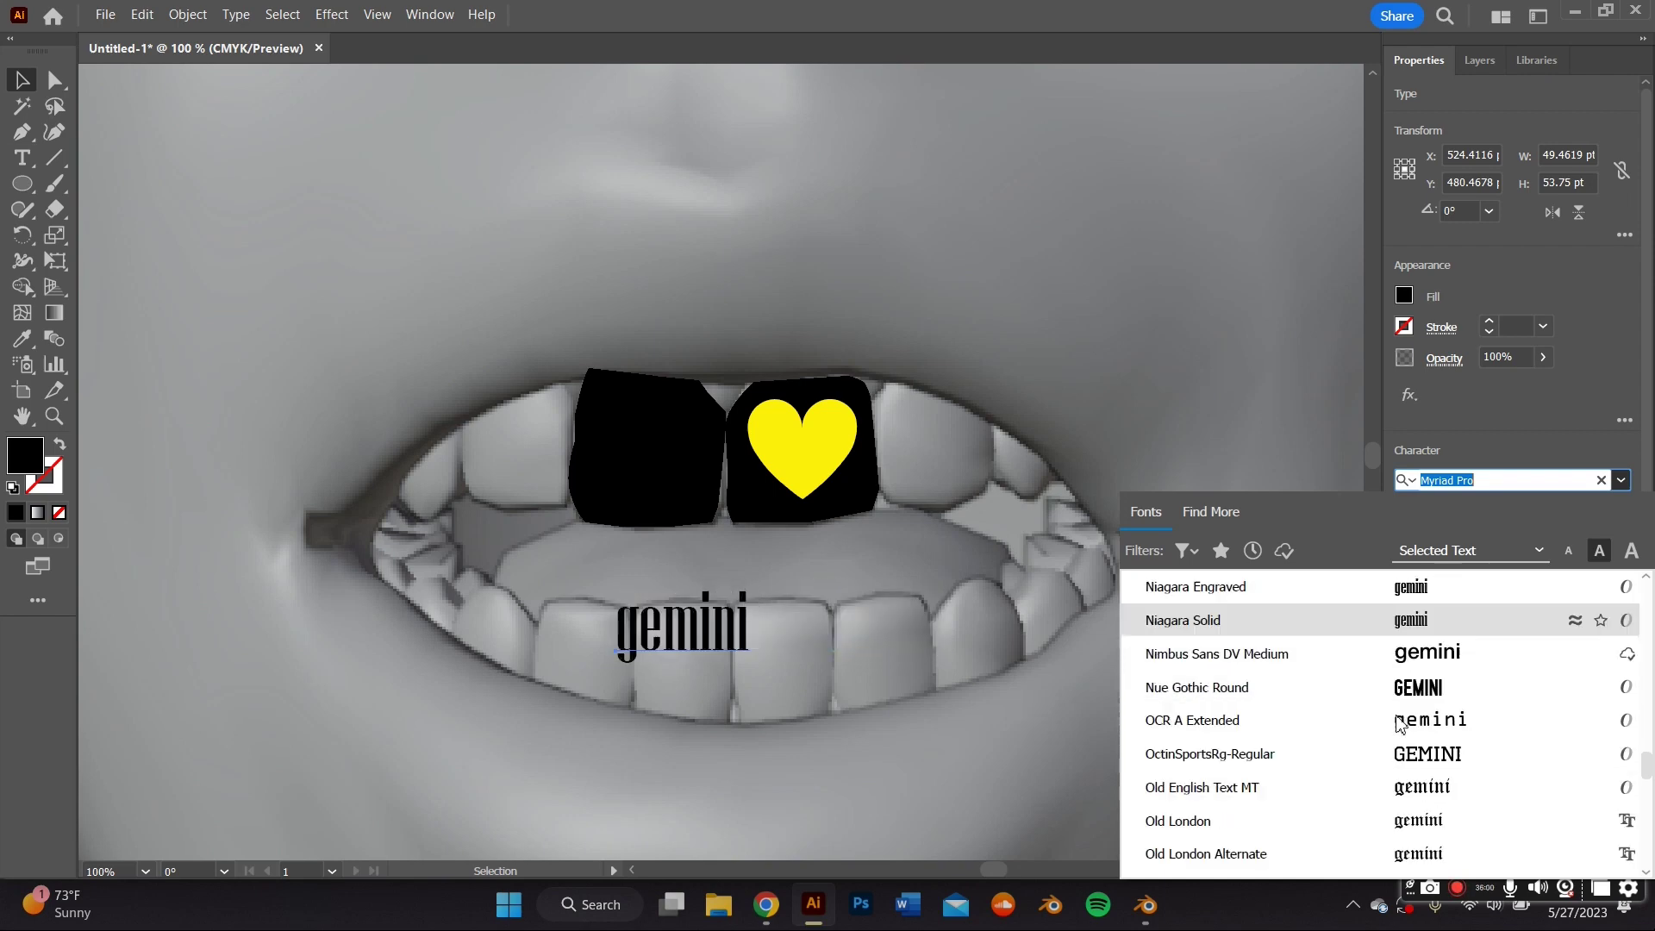
scroll(1398, 724, "up", 3)
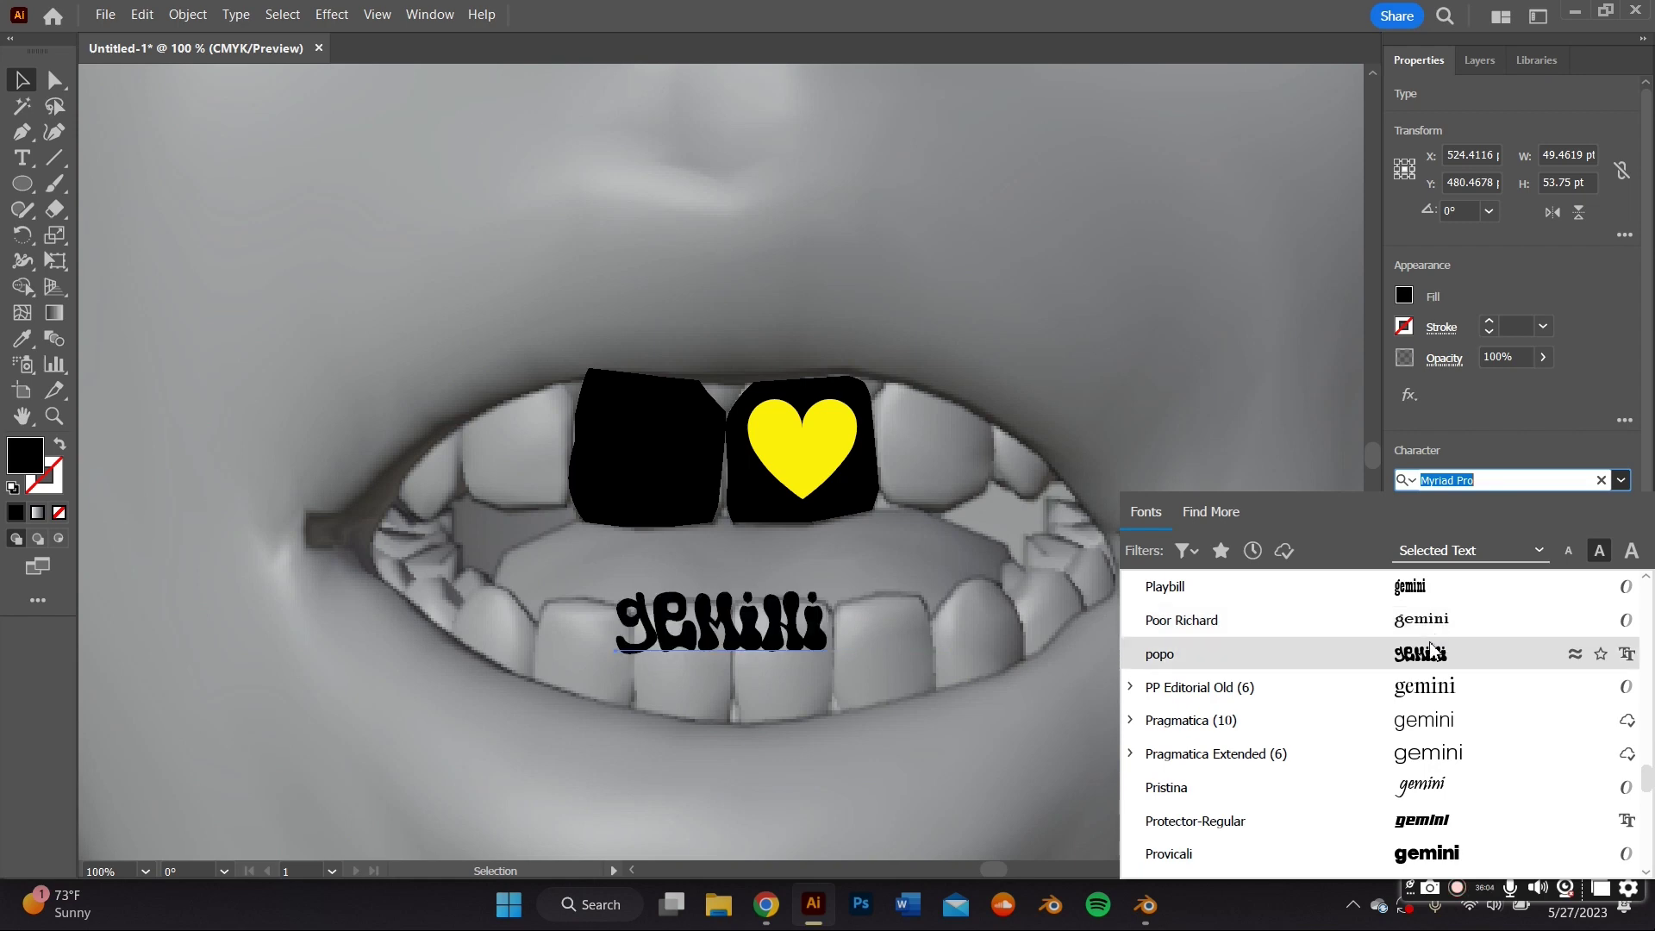
scroll(1405, 715, "down", 9)
scroll(1398, 750, "up", 3)
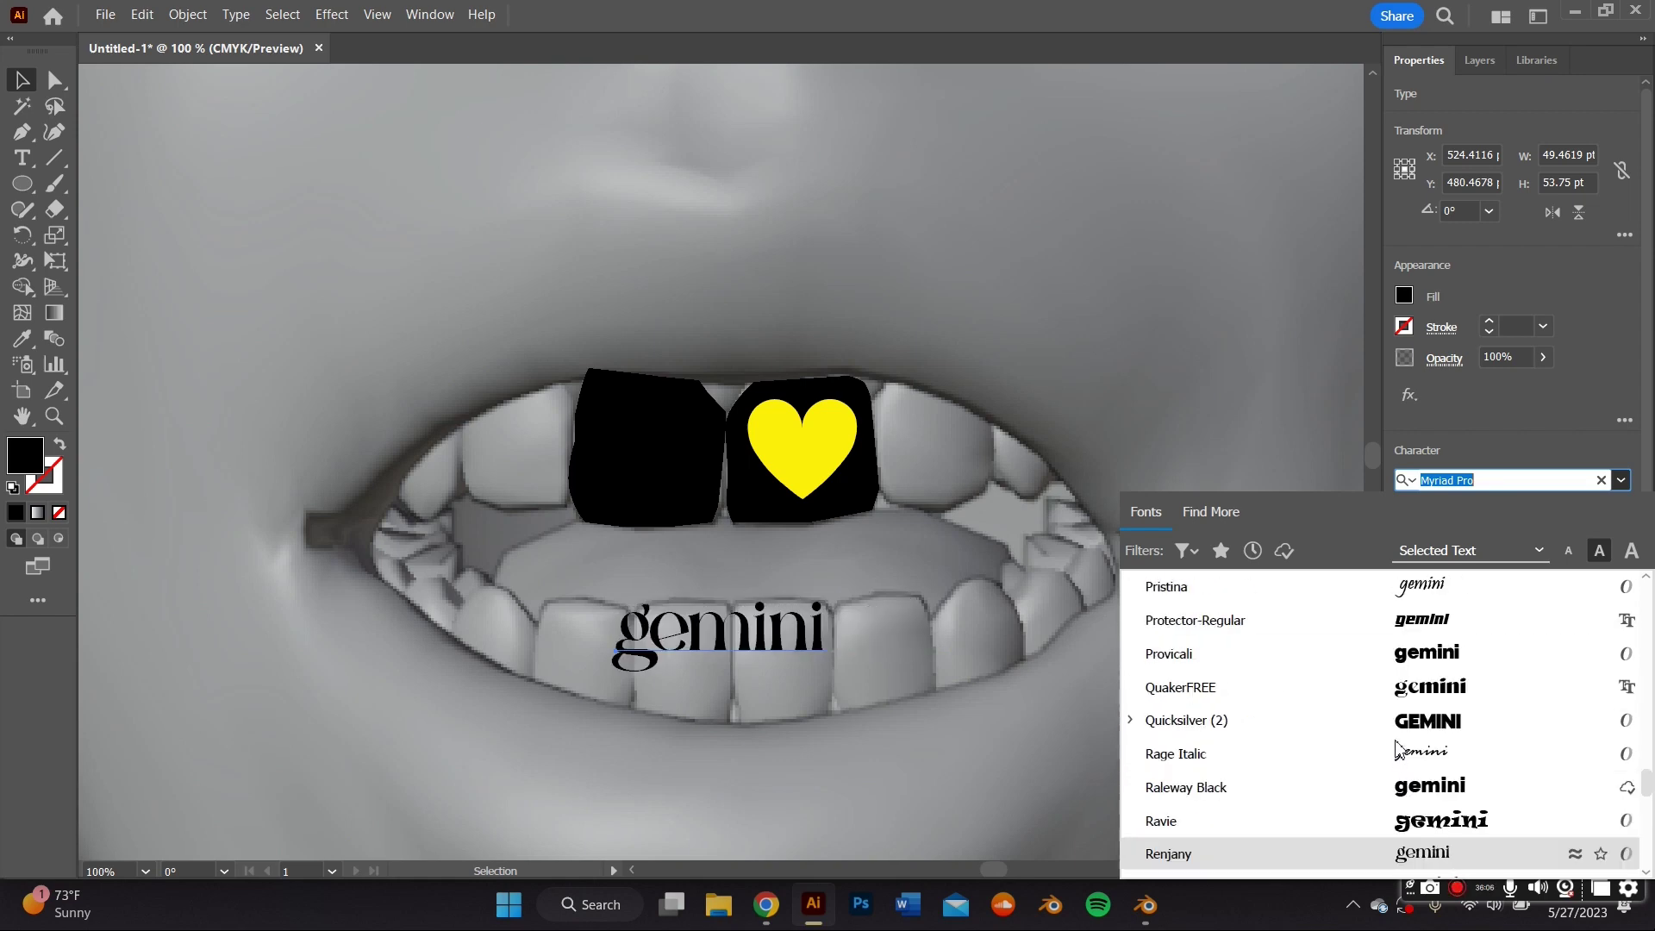
scroll(1397, 748, "down", 10)
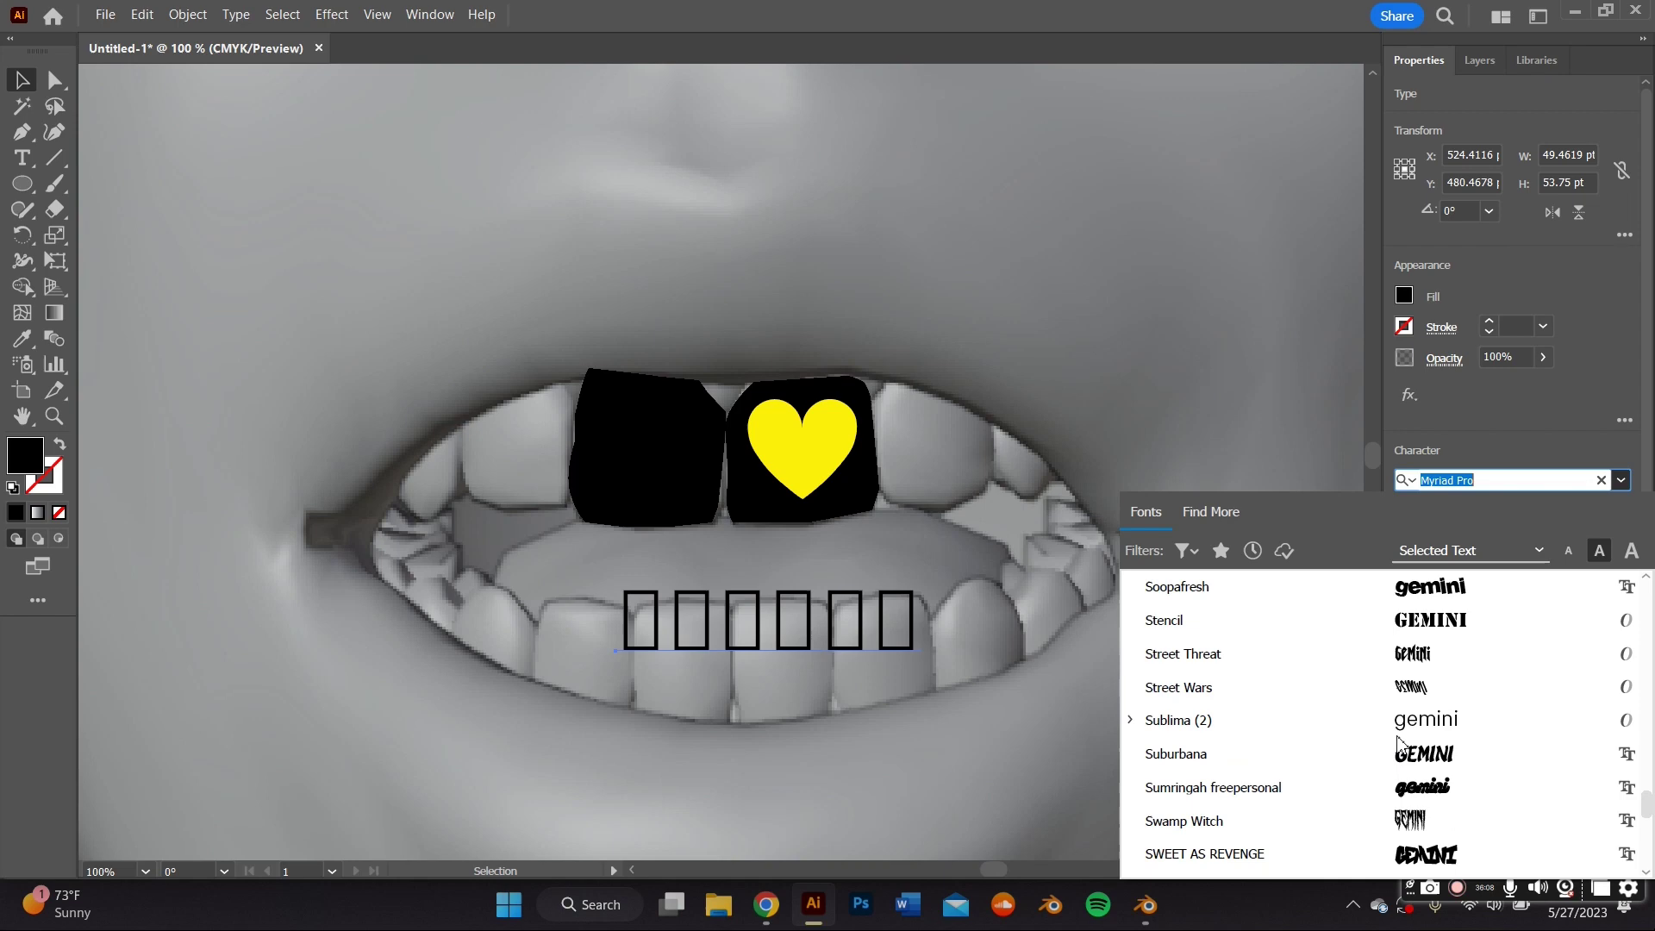
scroll(1397, 749, "down", 15)
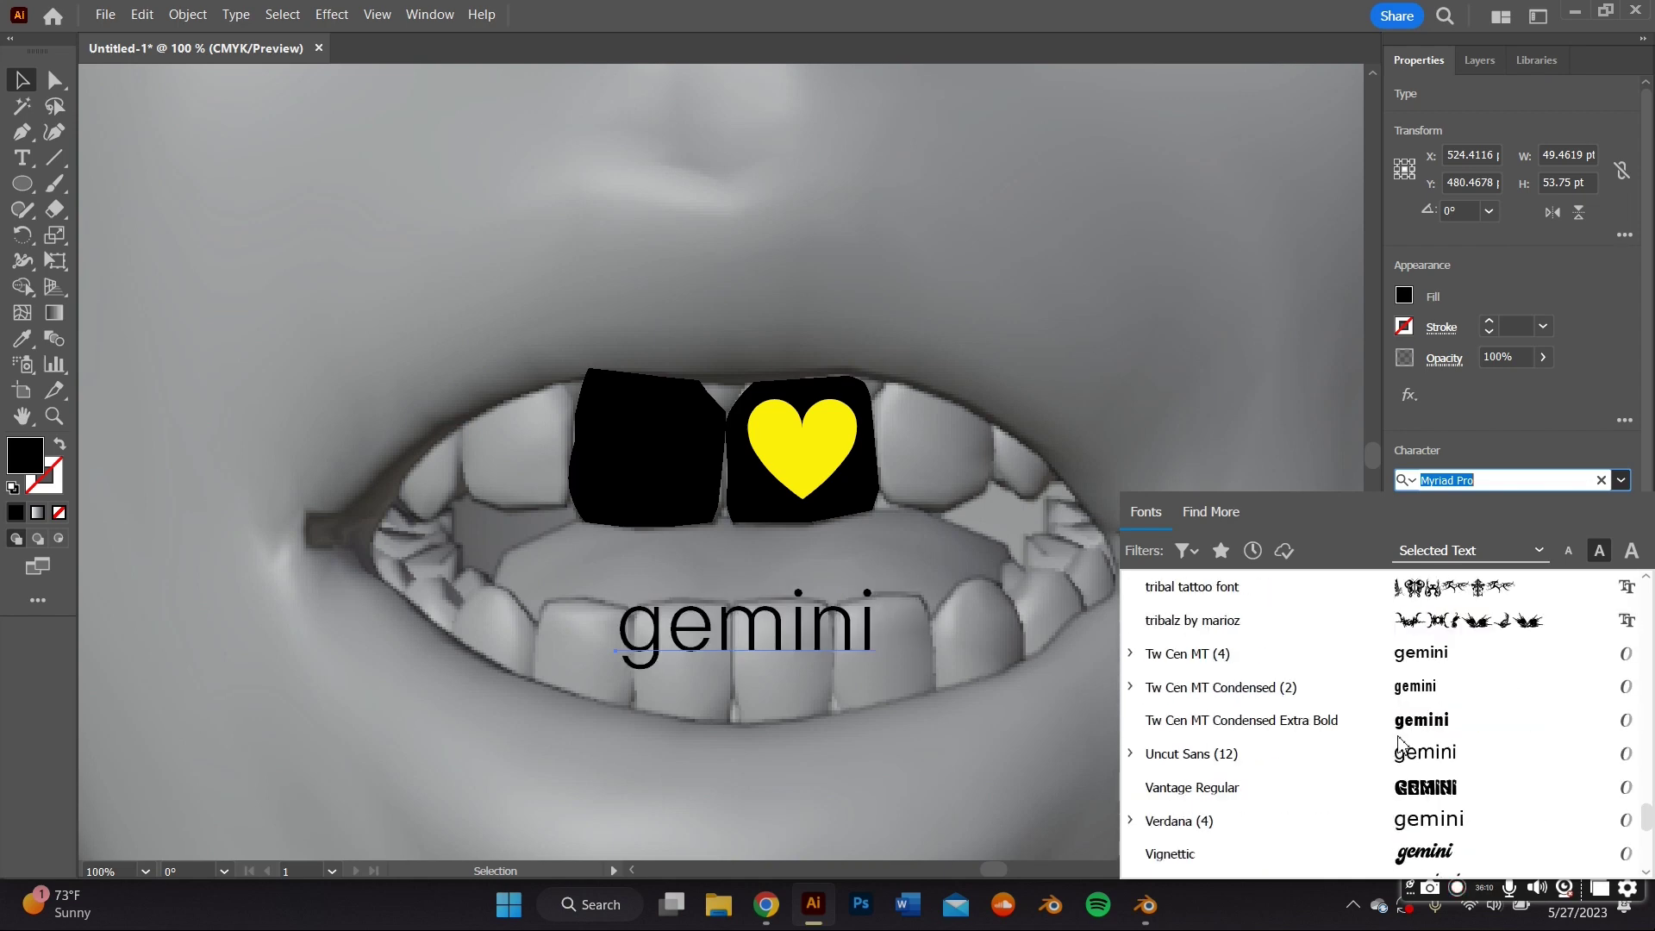
scroll(1401, 746, "down", 20)
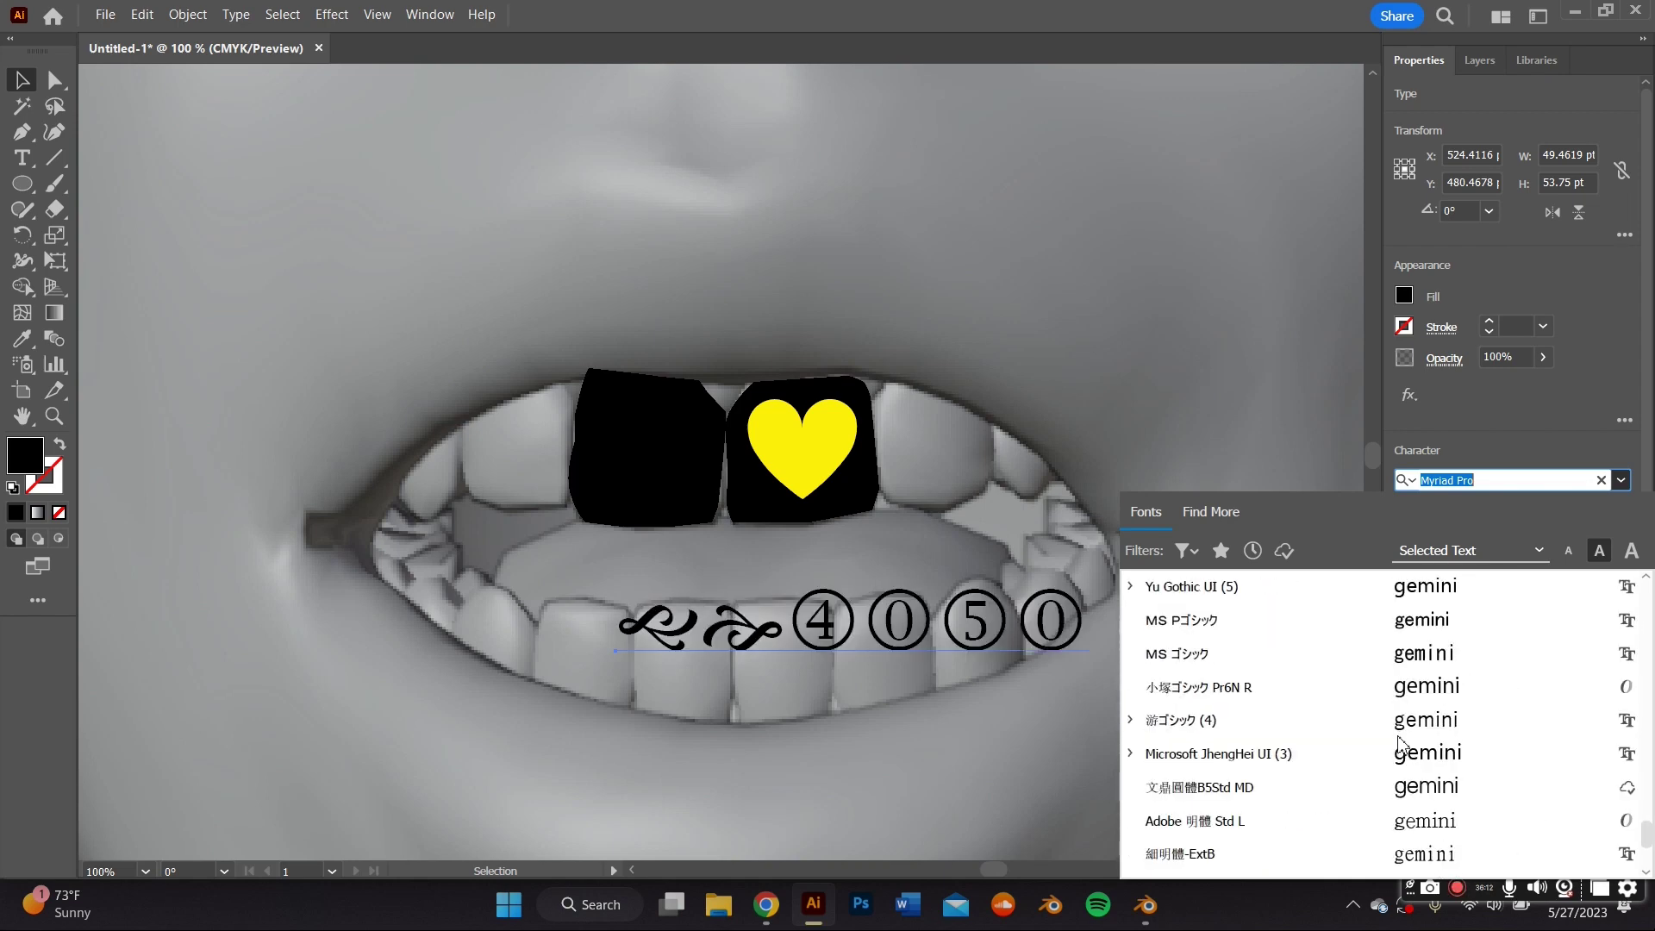
scroll(1401, 746, "down", 2)
scroll(1397, 743, "down", 4)
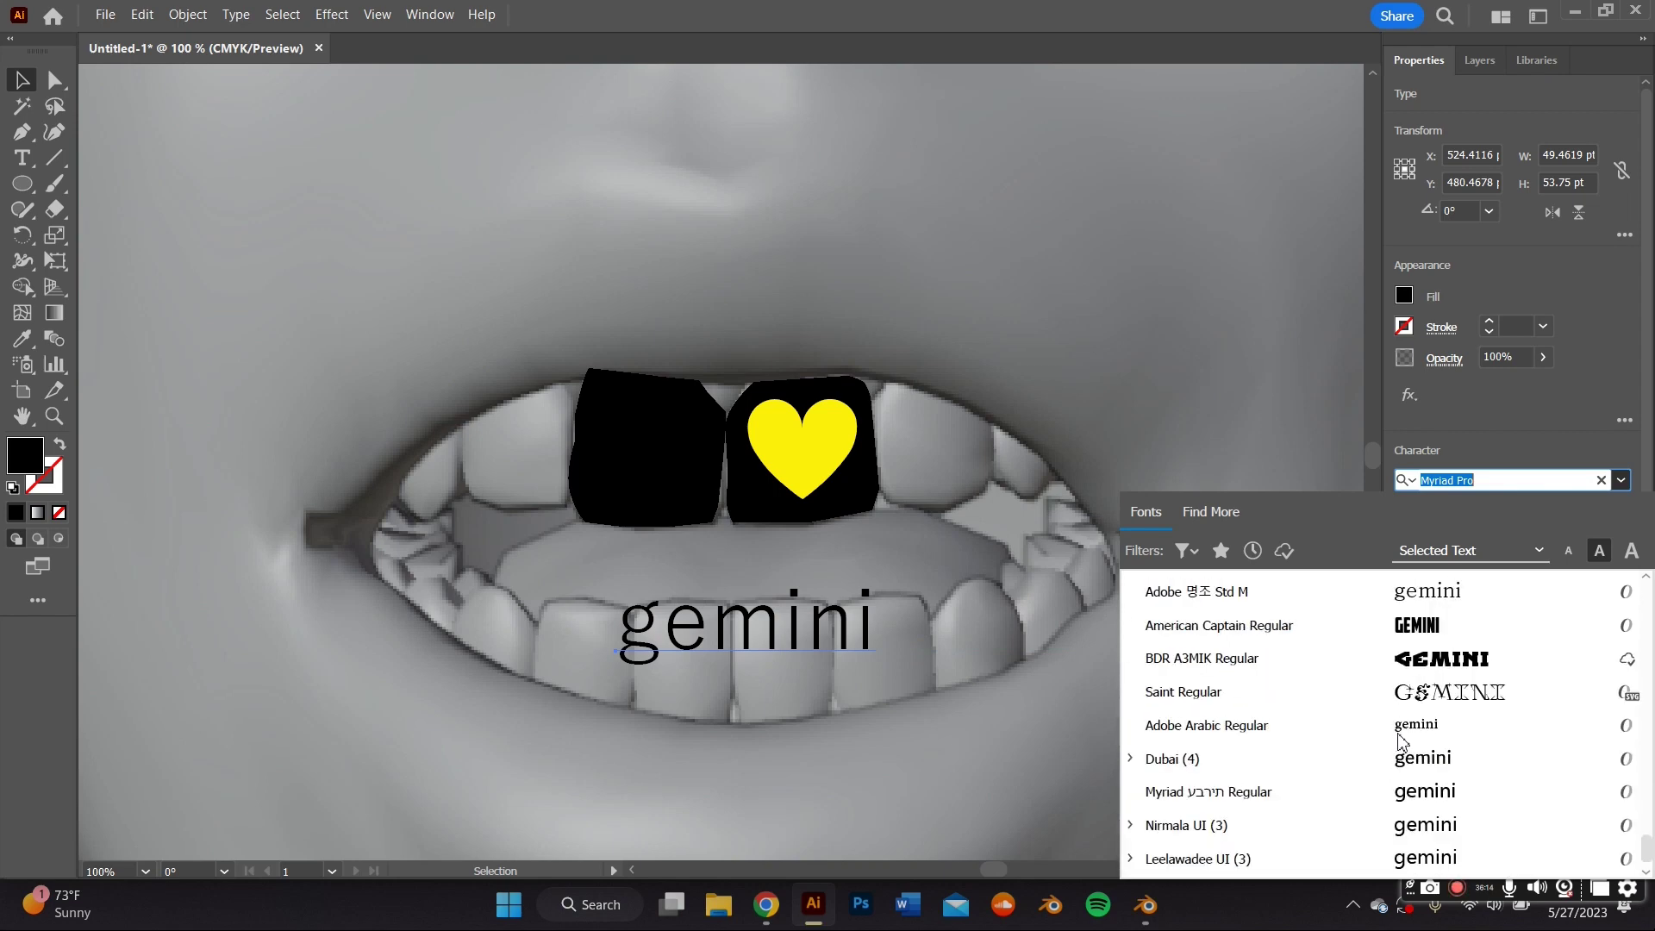
scroll(1398, 742, "up", 2)
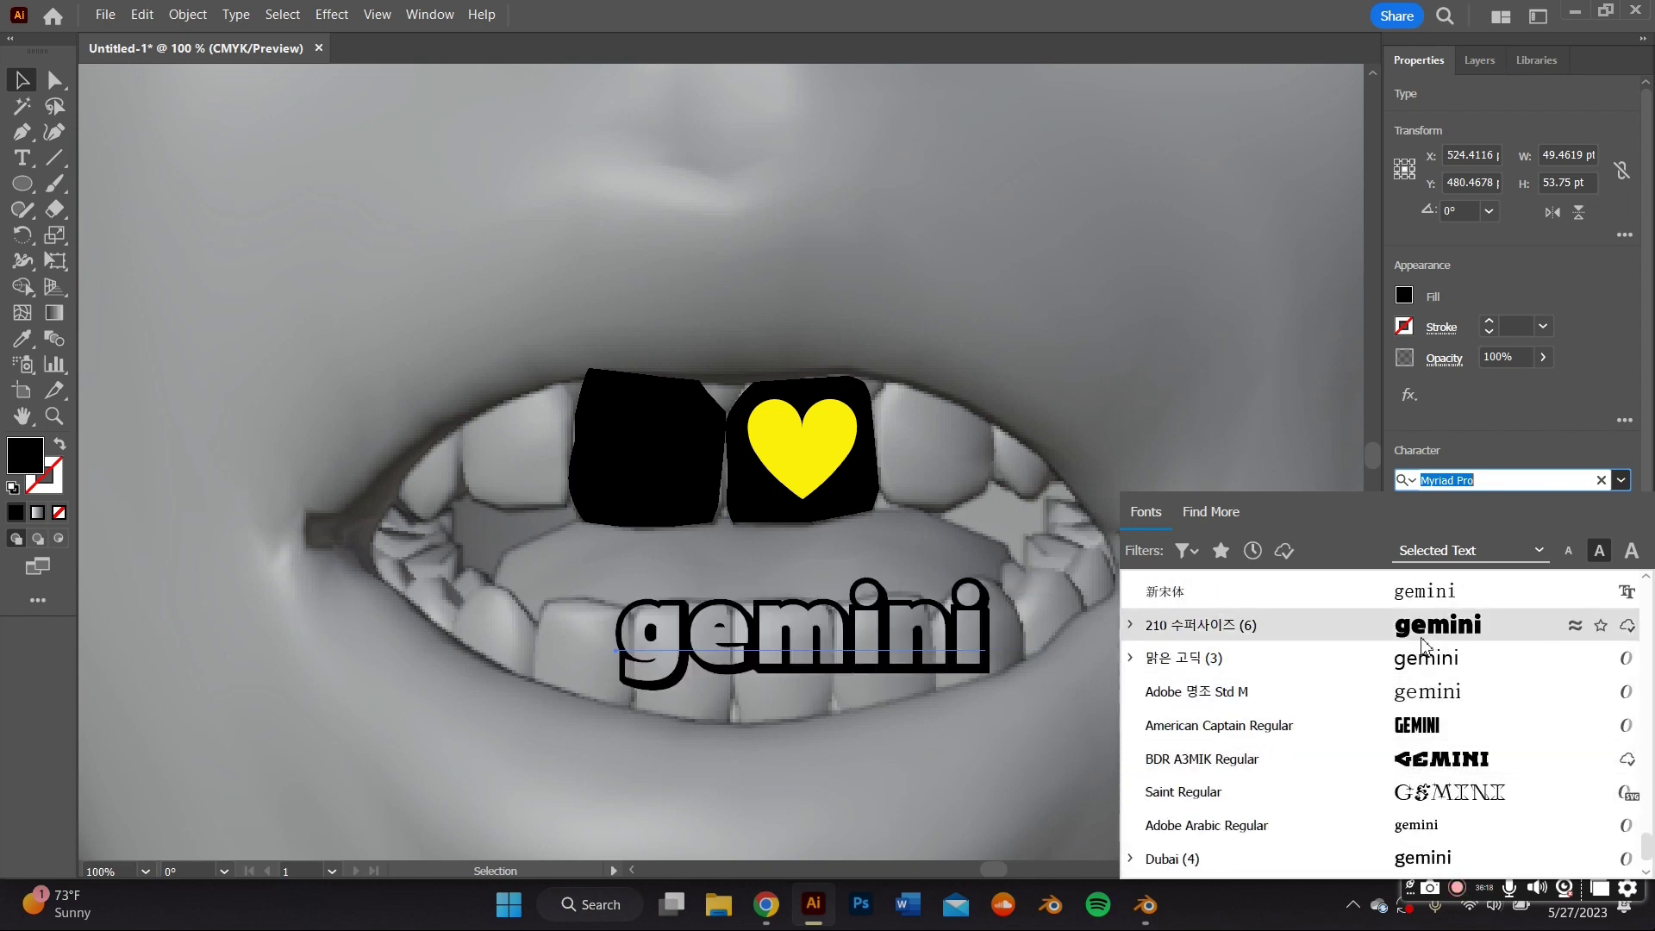
scroll(1414, 664, "up", 3)
scroll(1400, 689, "down", 15)
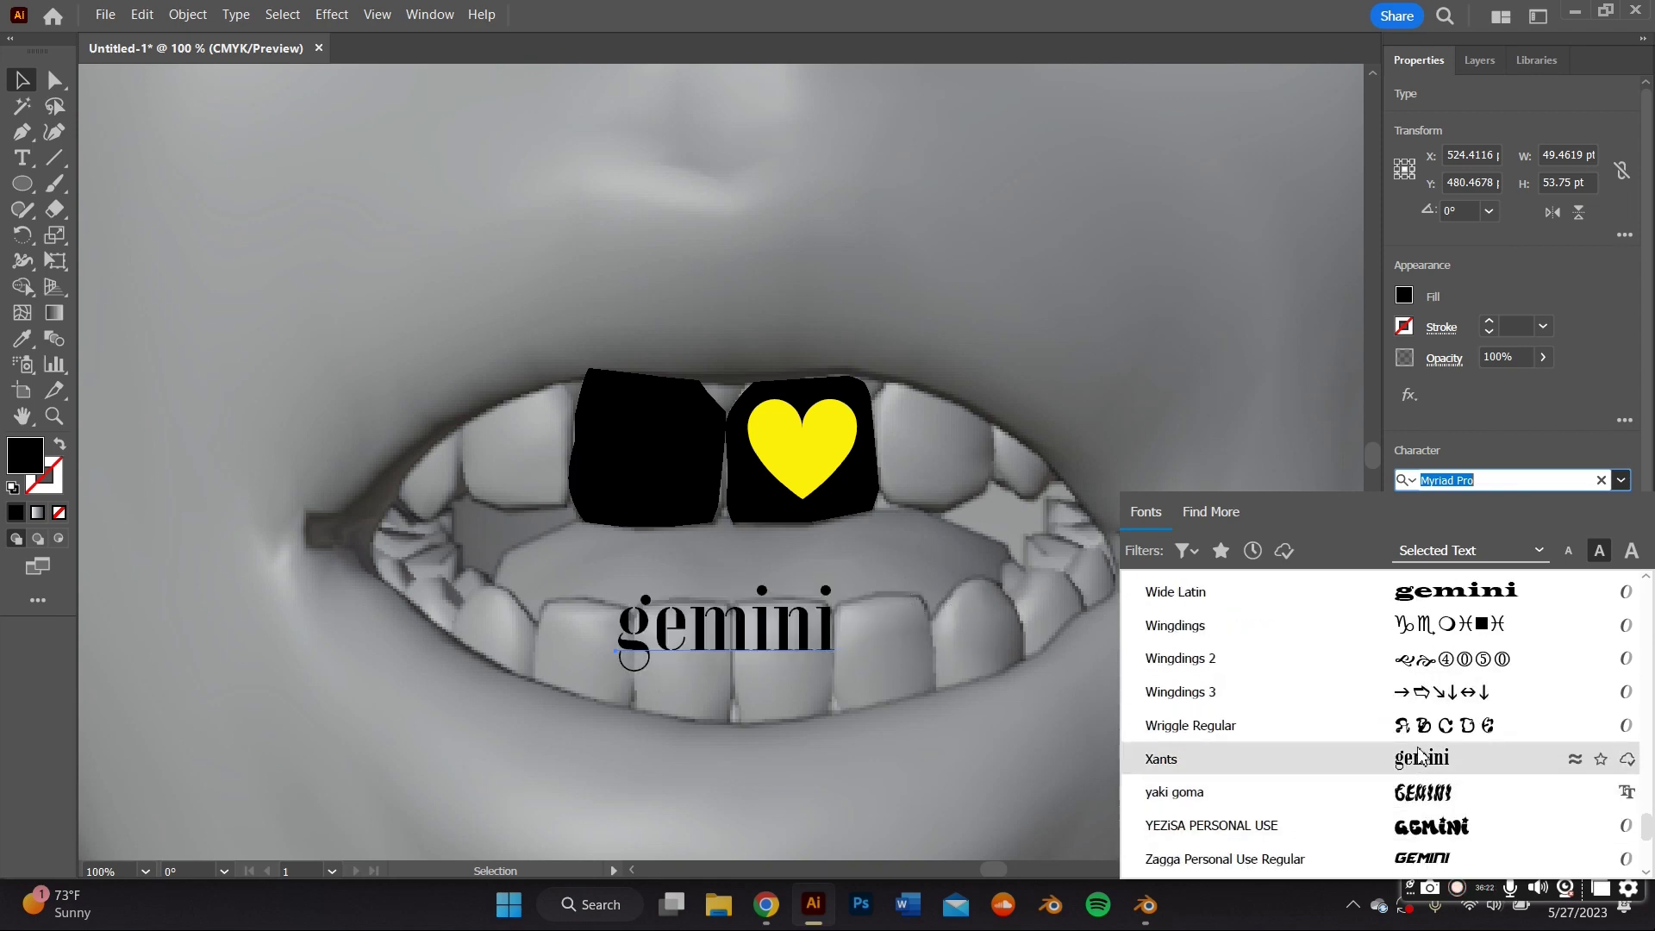
scroll(1421, 756, "up", 3)
scroll(1428, 689, "up", 1)
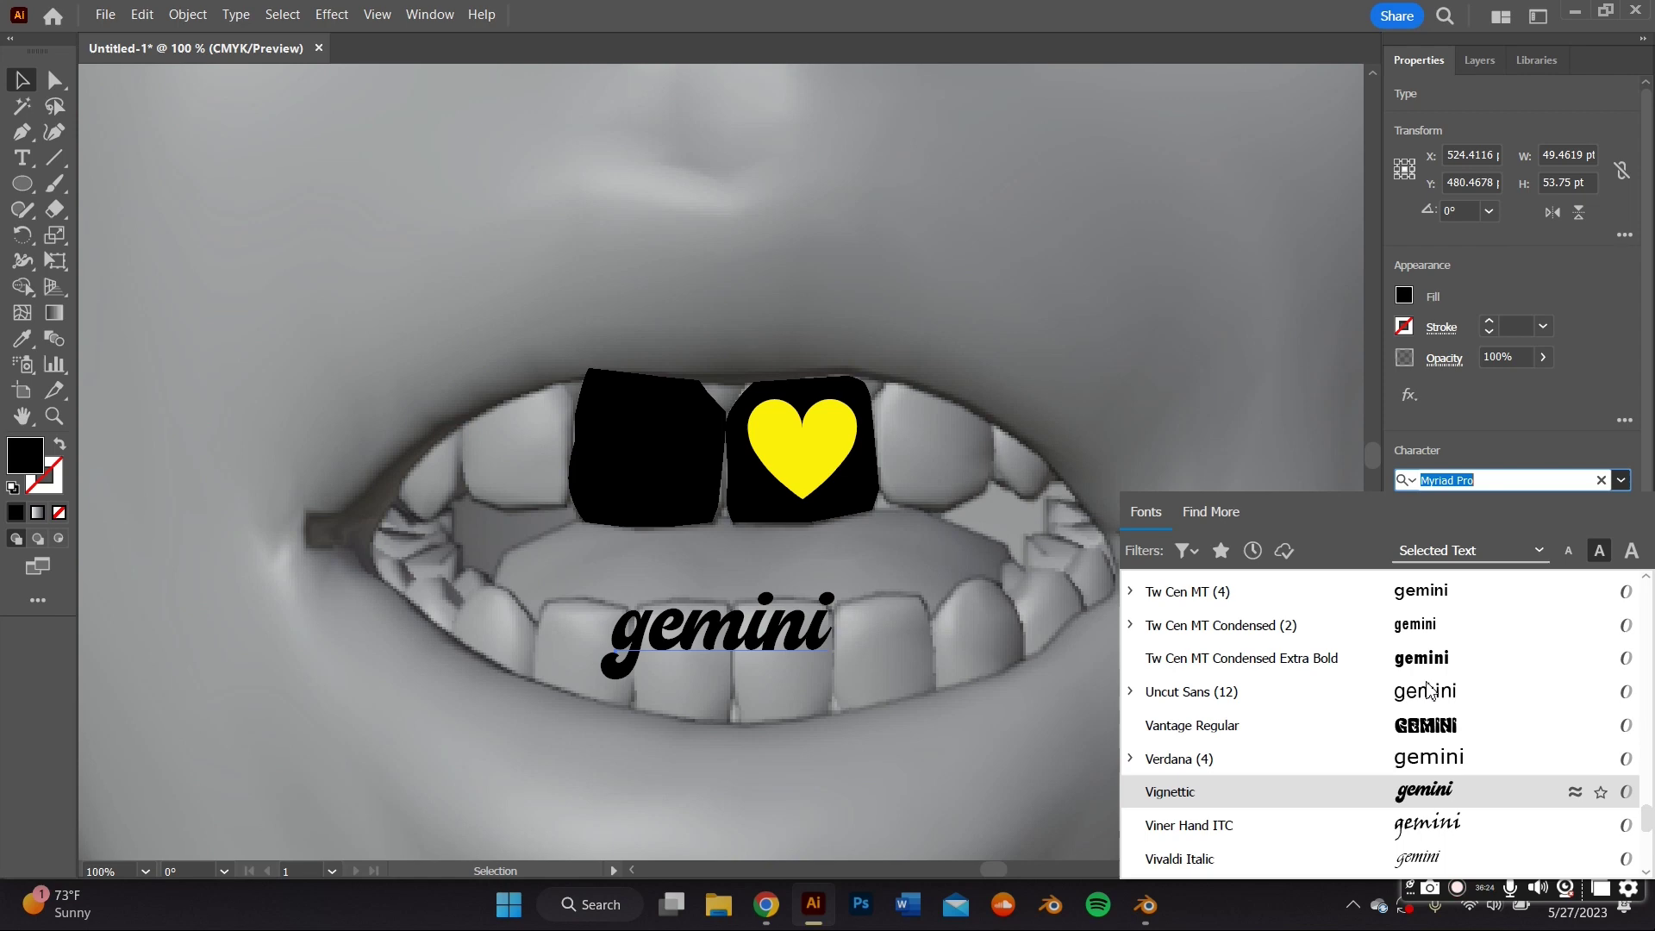
scroll(1428, 690, "up", 8)
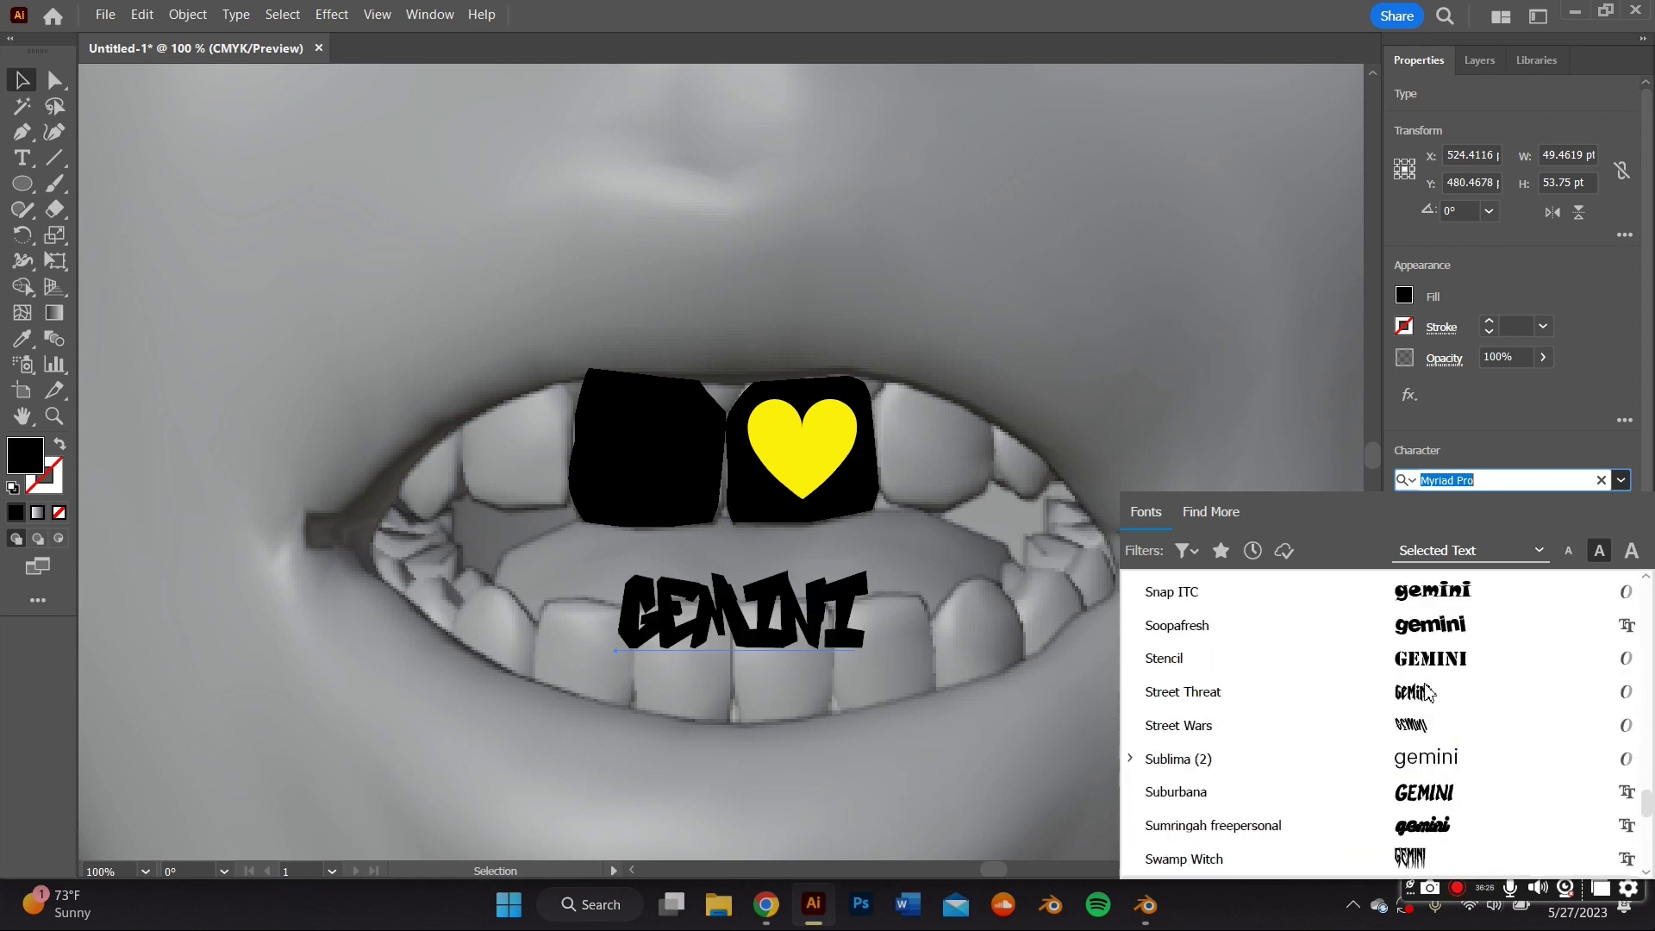
scroll(1426, 690, "up", 5)
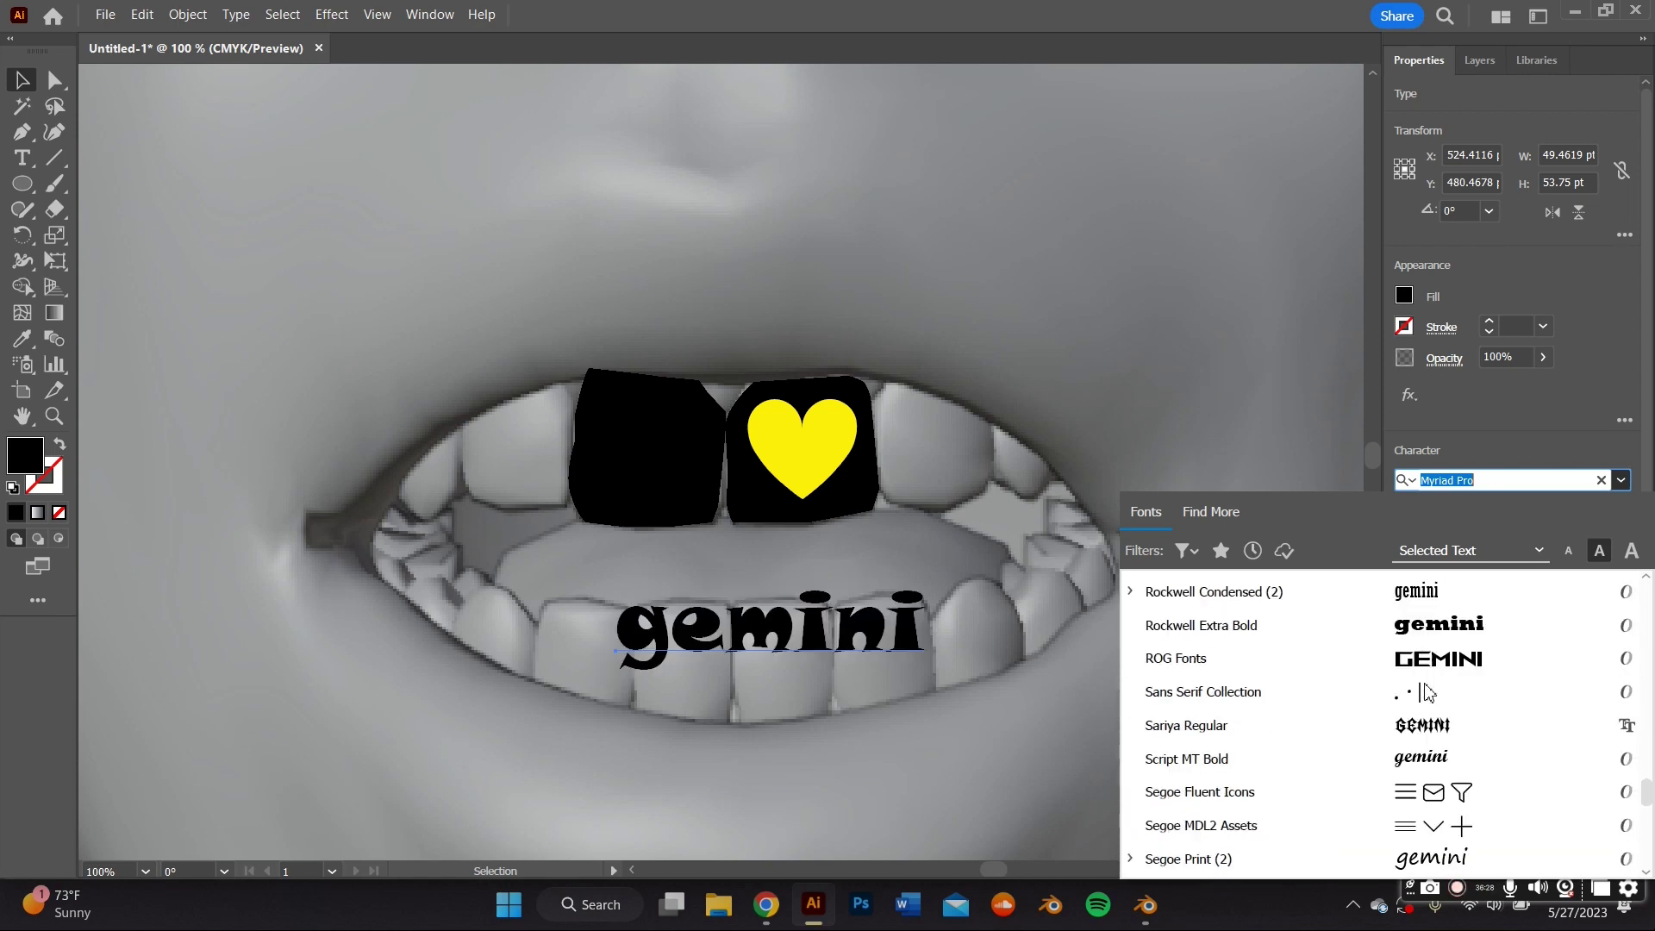
scroll(1426, 690, "up", 7)
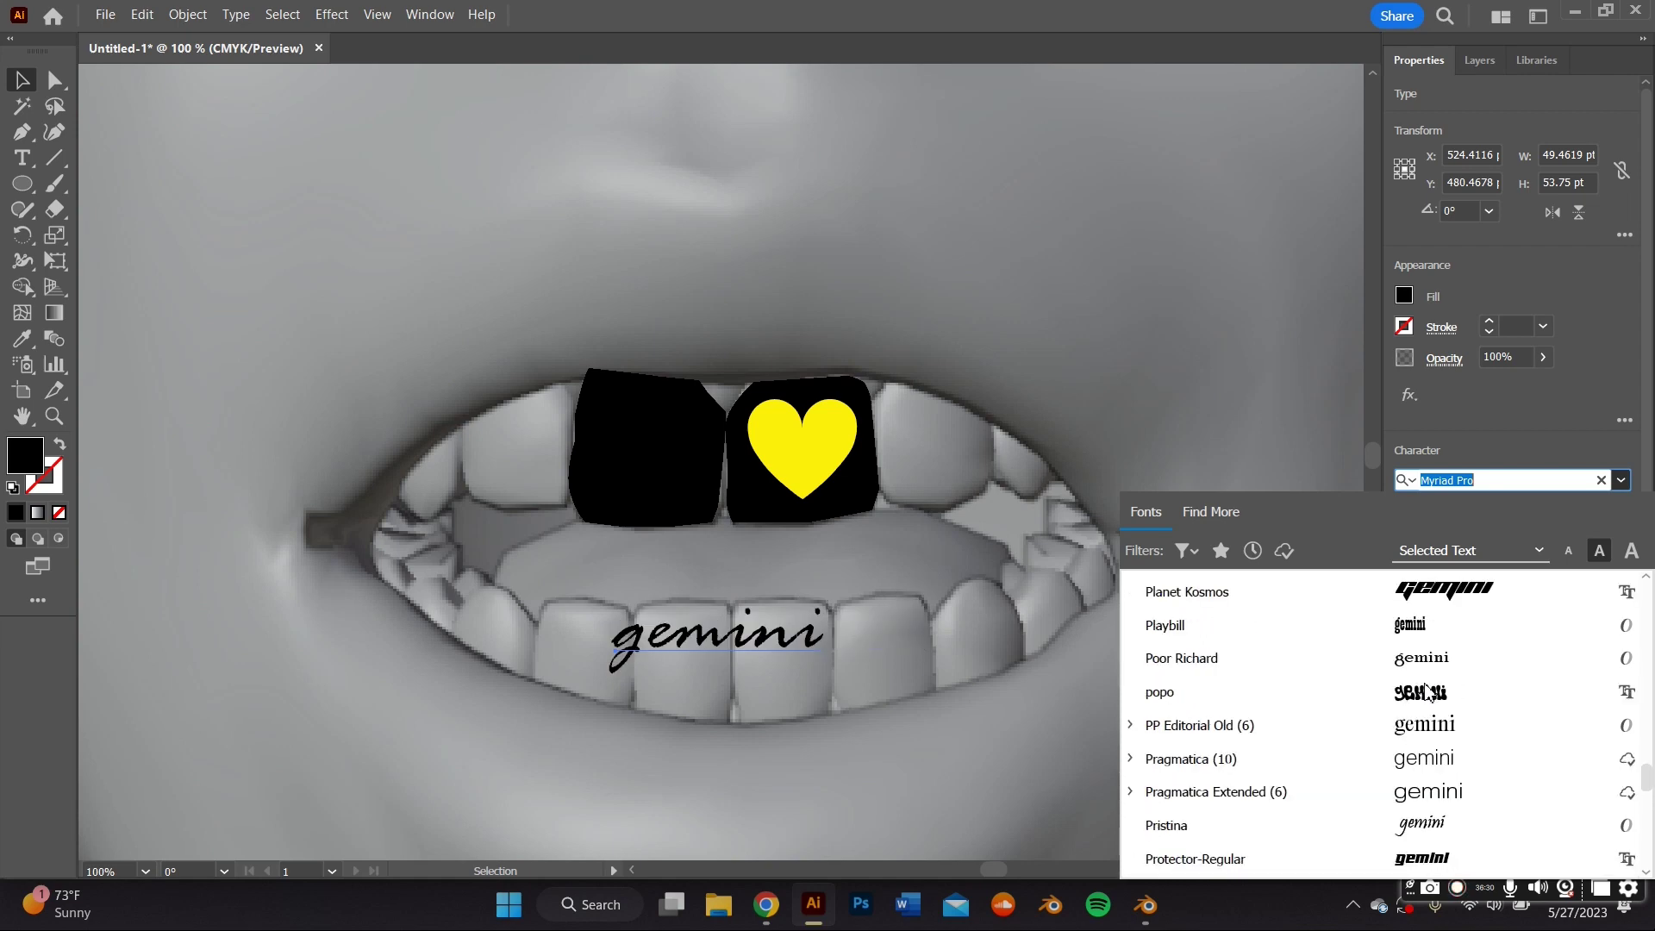
scroll(1426, 690, "up", 6)
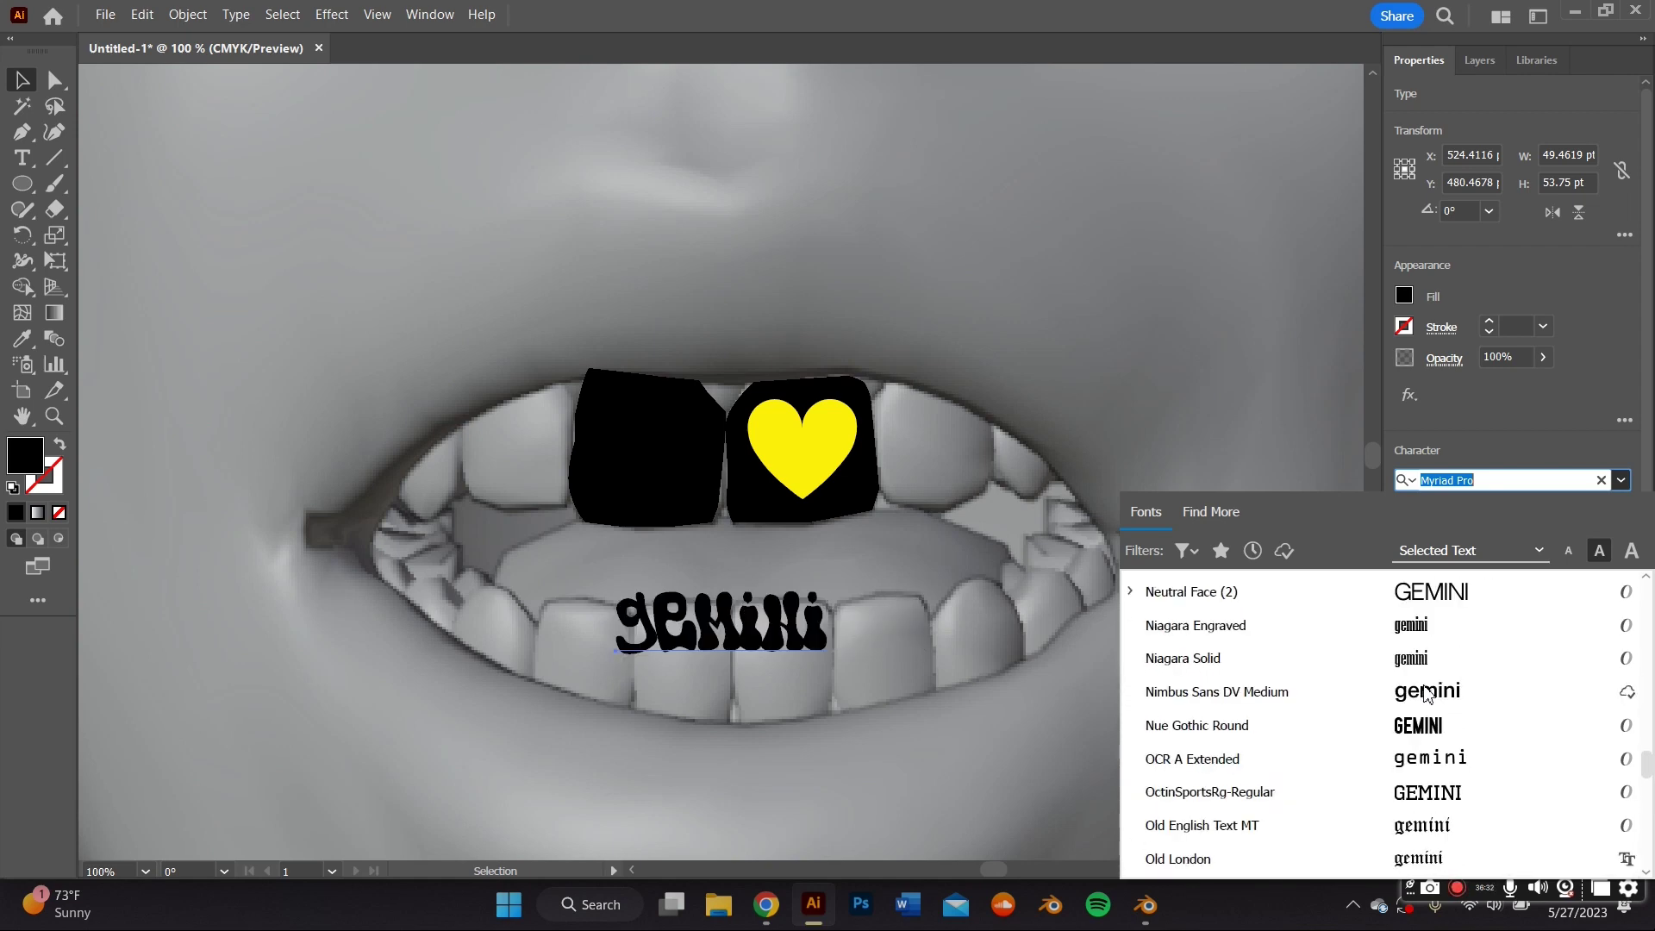
scroll(1427, 692, "up", 7)
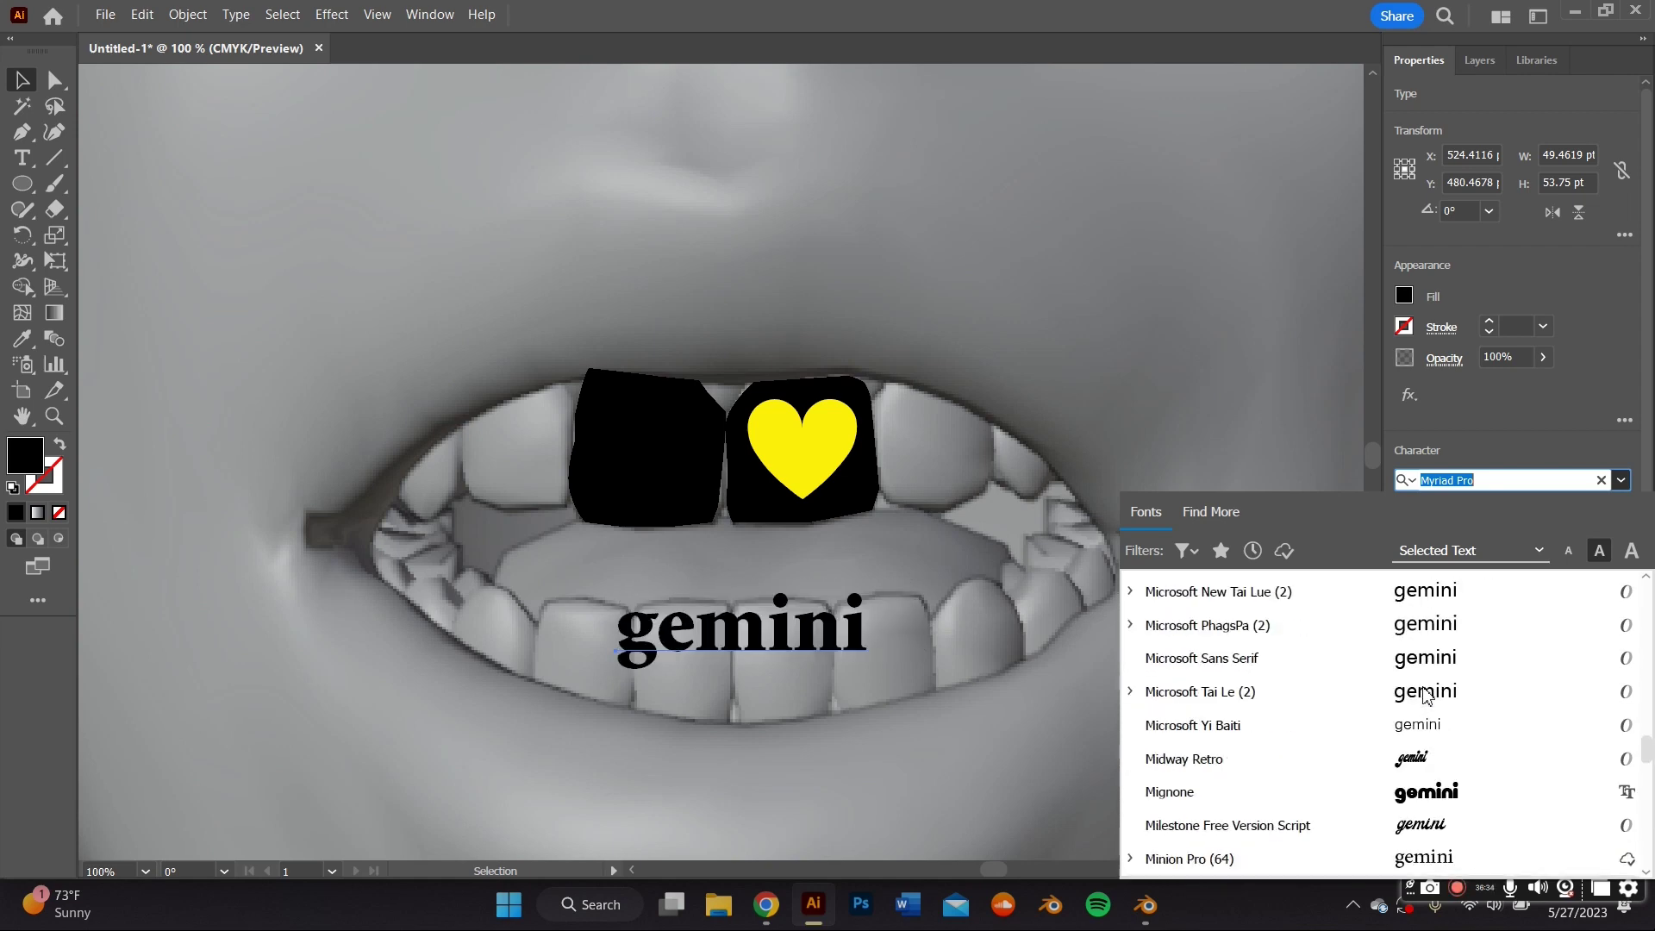
scroll(1427, 694, "up", 3)
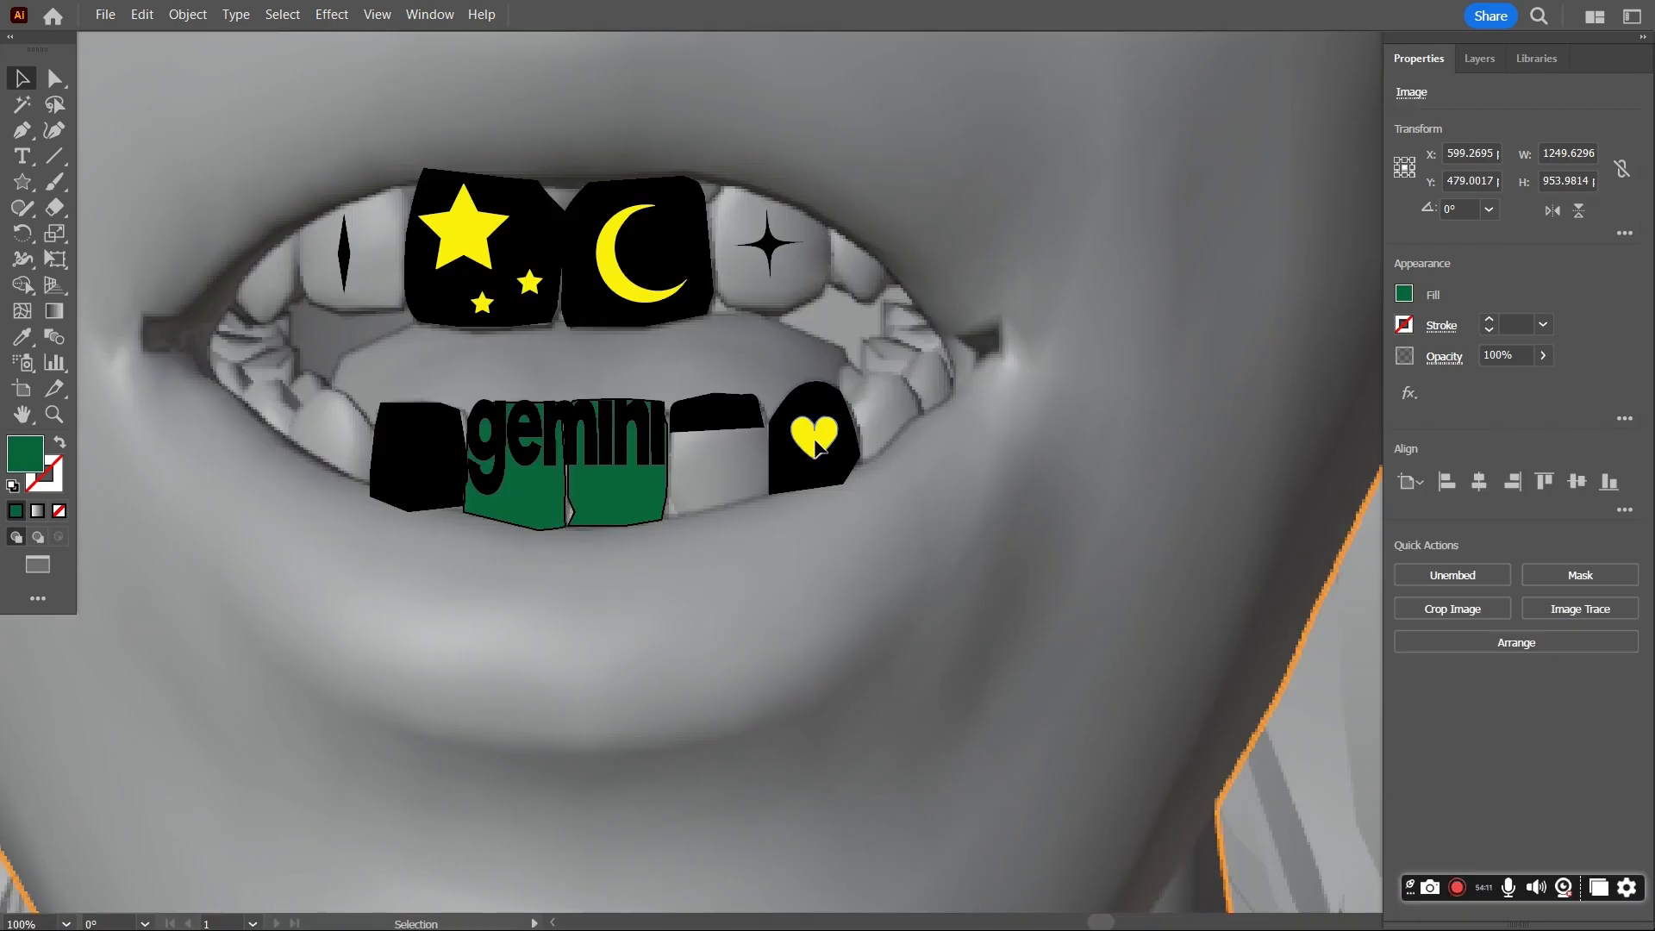
Nudge the small yellow heart slightly down and to the right on the black lower tooth, and deselect it
left_click_drag(815, 446, 817, 449)
left_click_drag(860, 349, 923, 441)
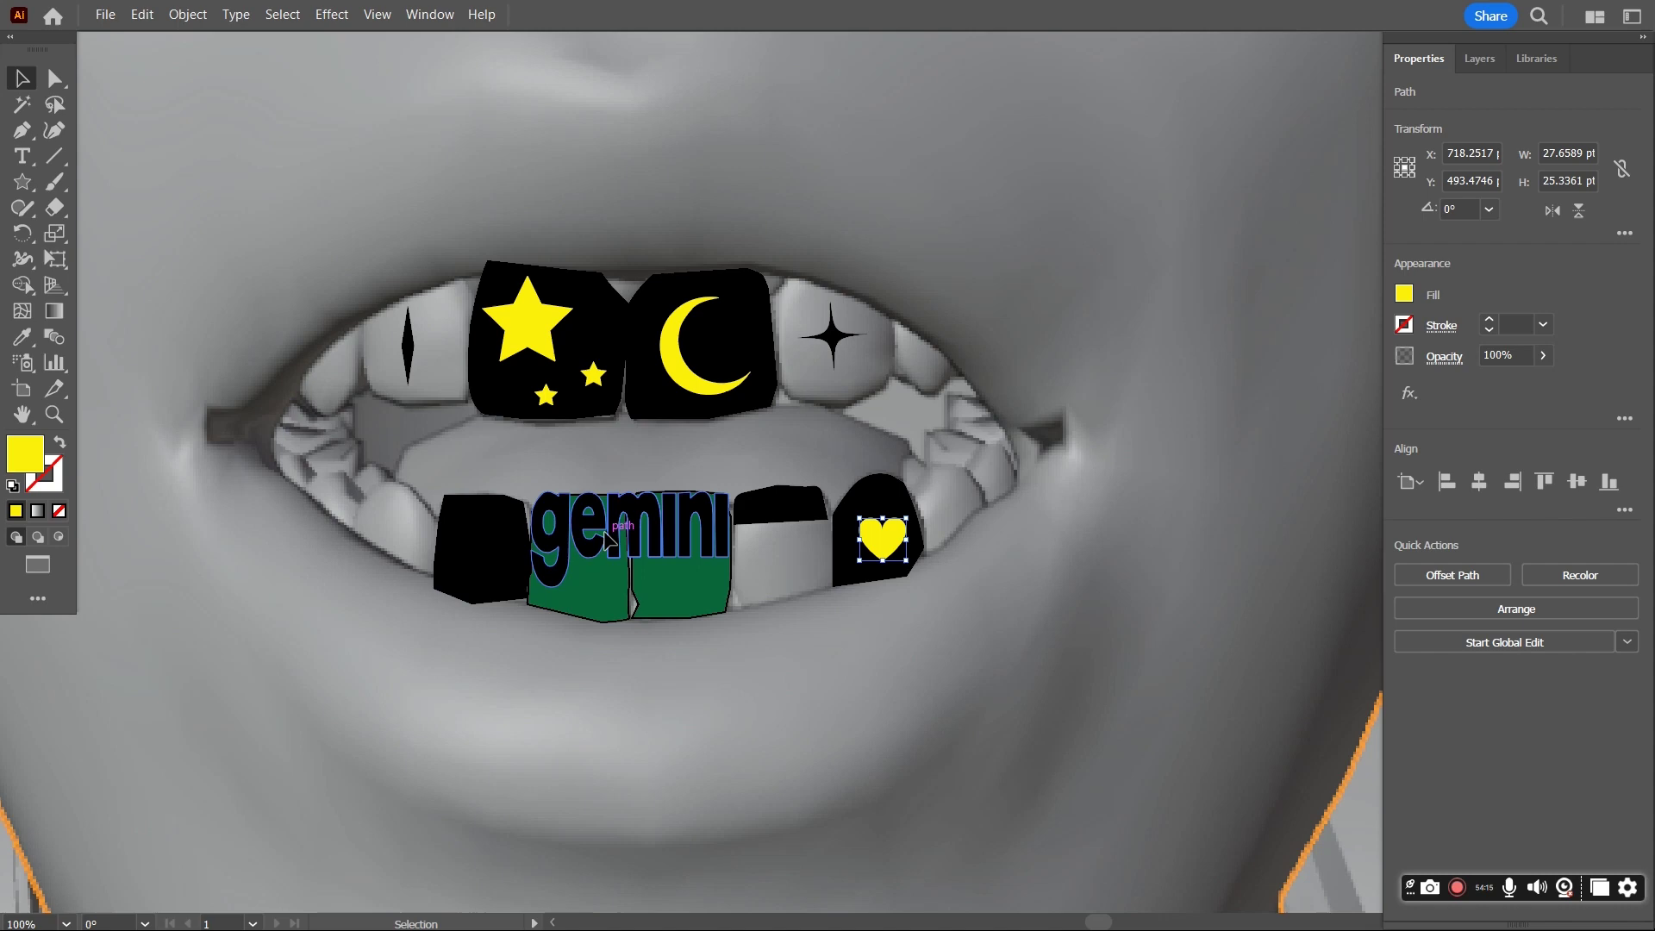
right_click(608, 540)
left_click(939, 207)
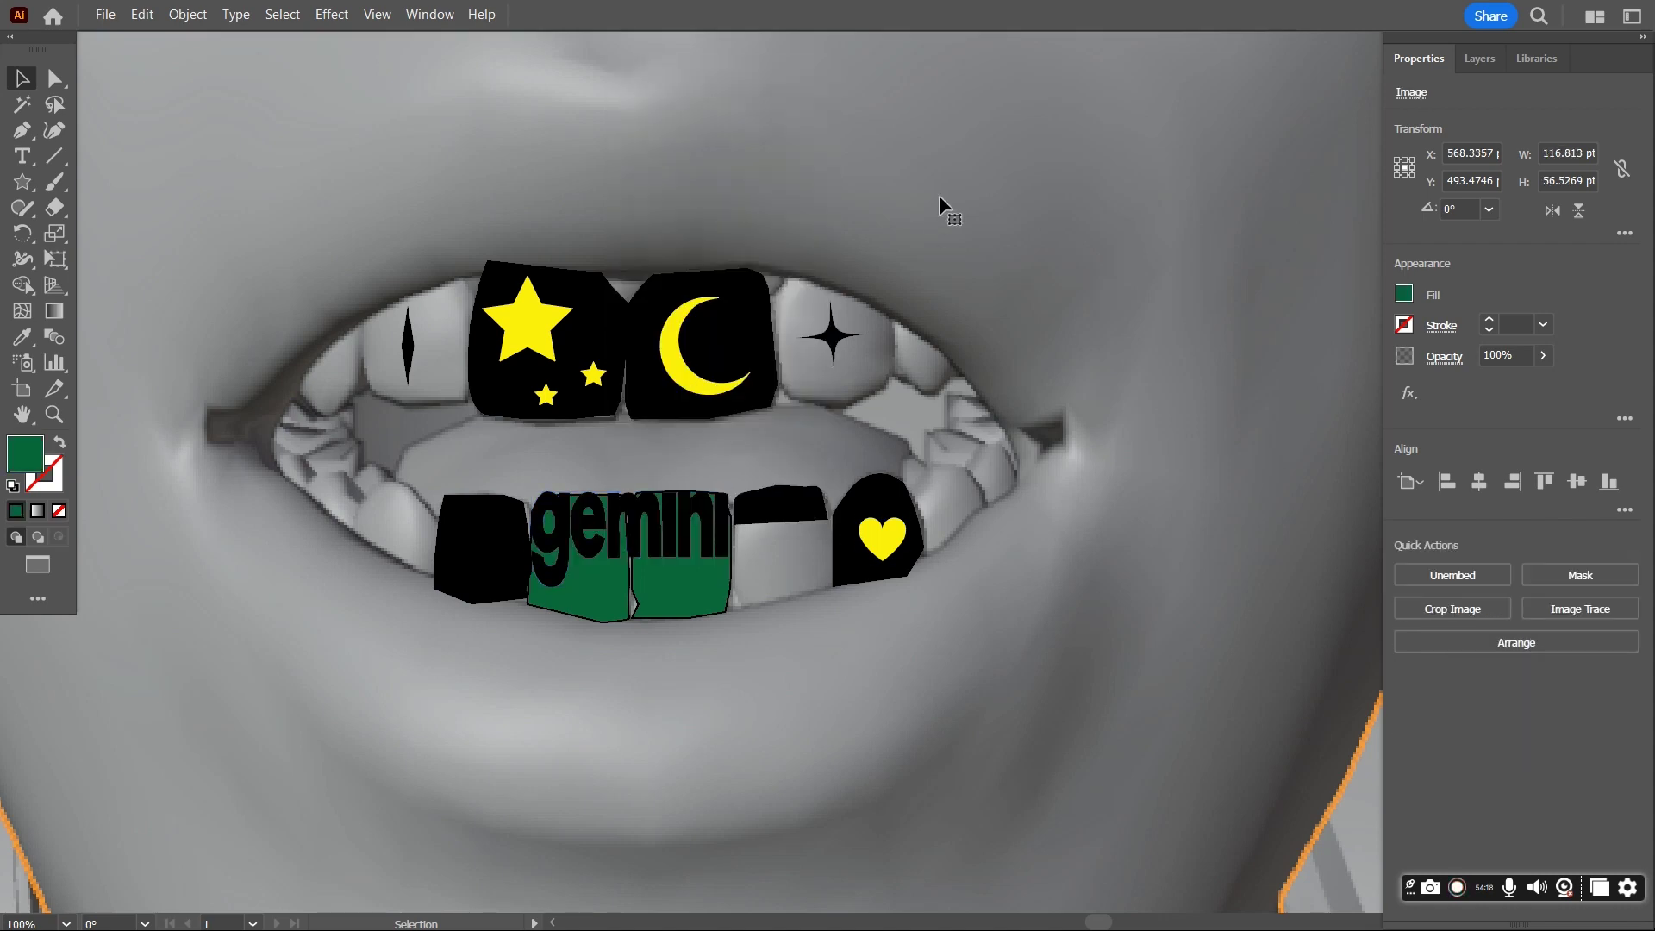
Export the decorated teeth artwork with the Export As command
scroll(690, 328, "up", 1)
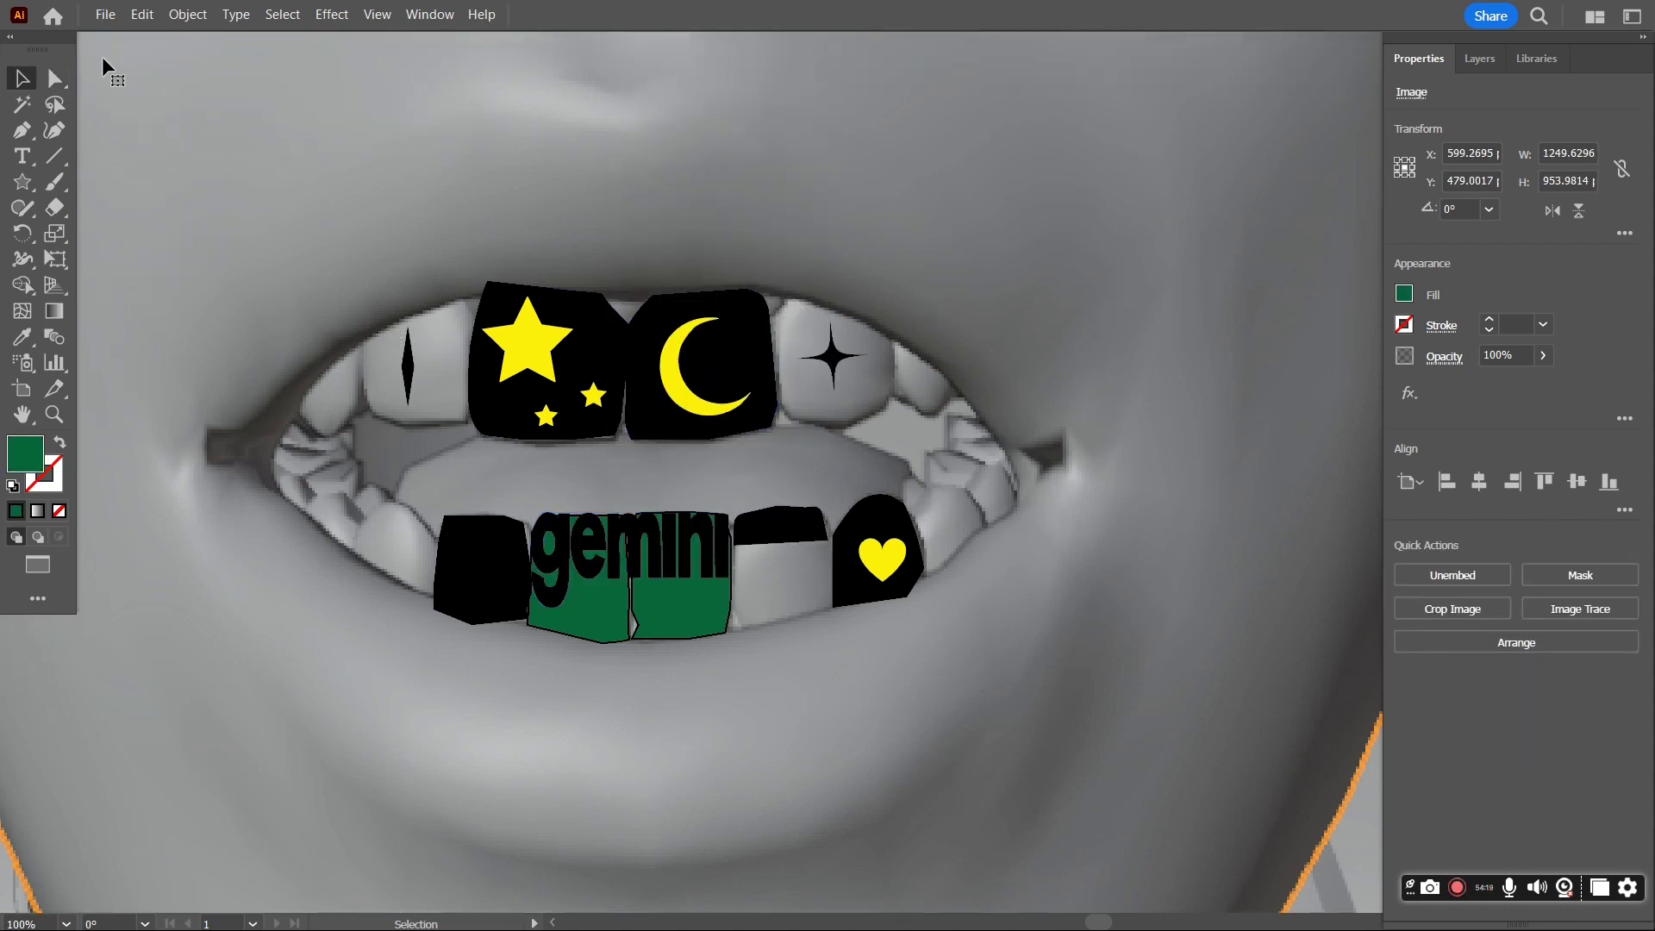
left_click_drag(692, 372, 743, 335)
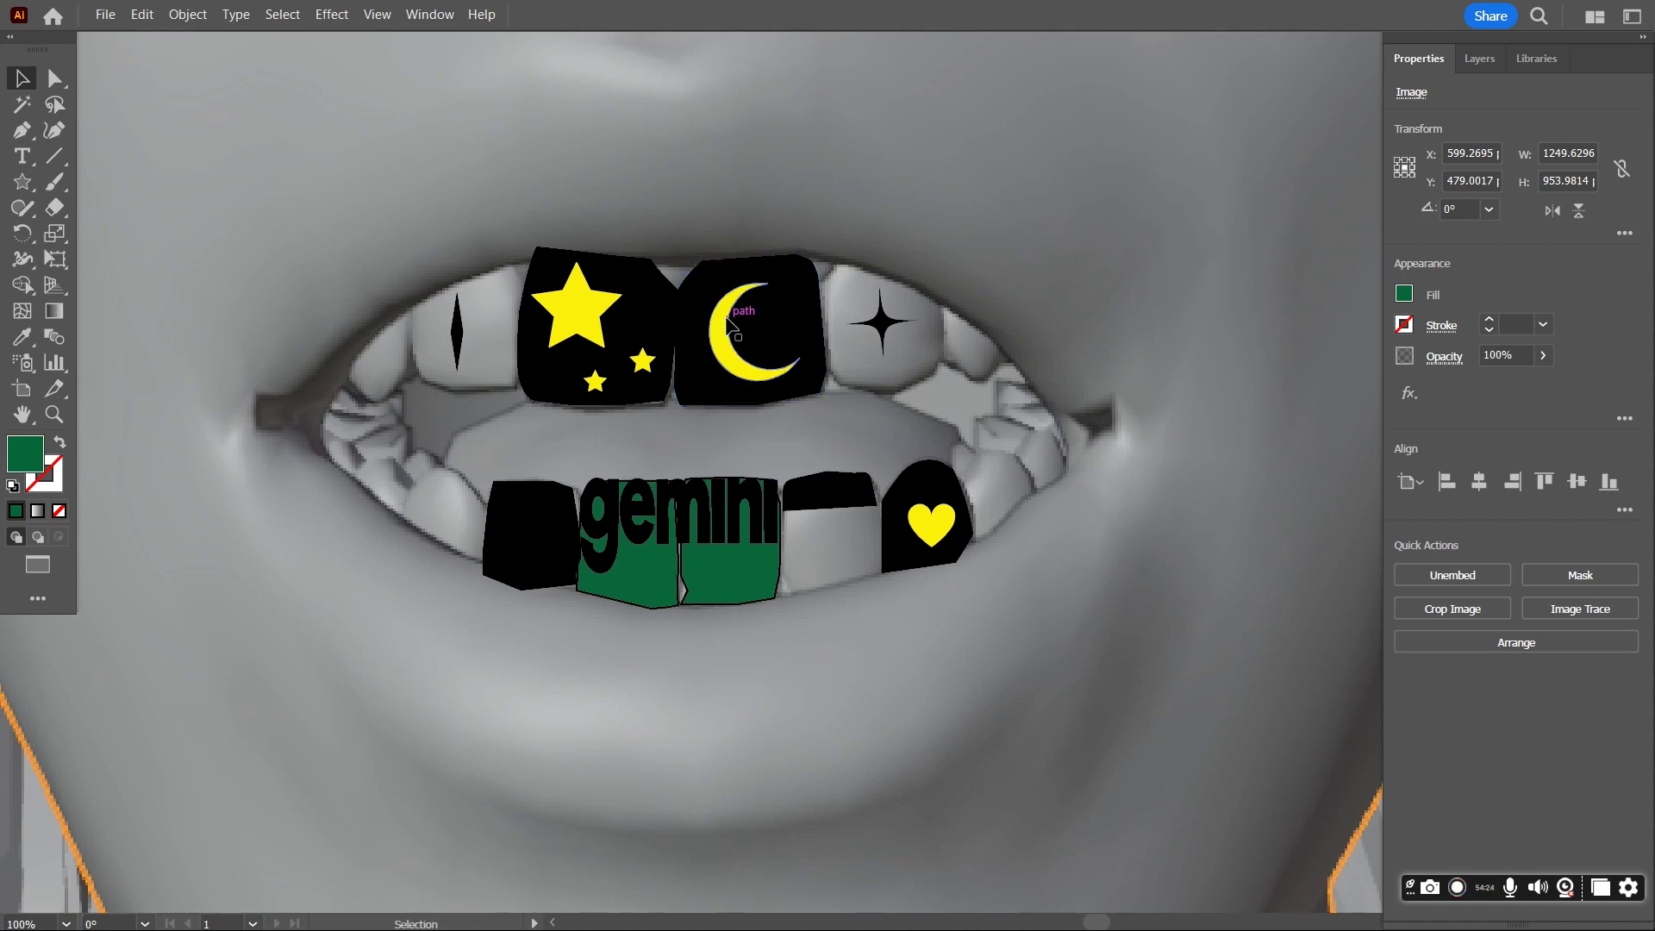
scroll(728, 328, "up", 1)
left_click(105, 14)
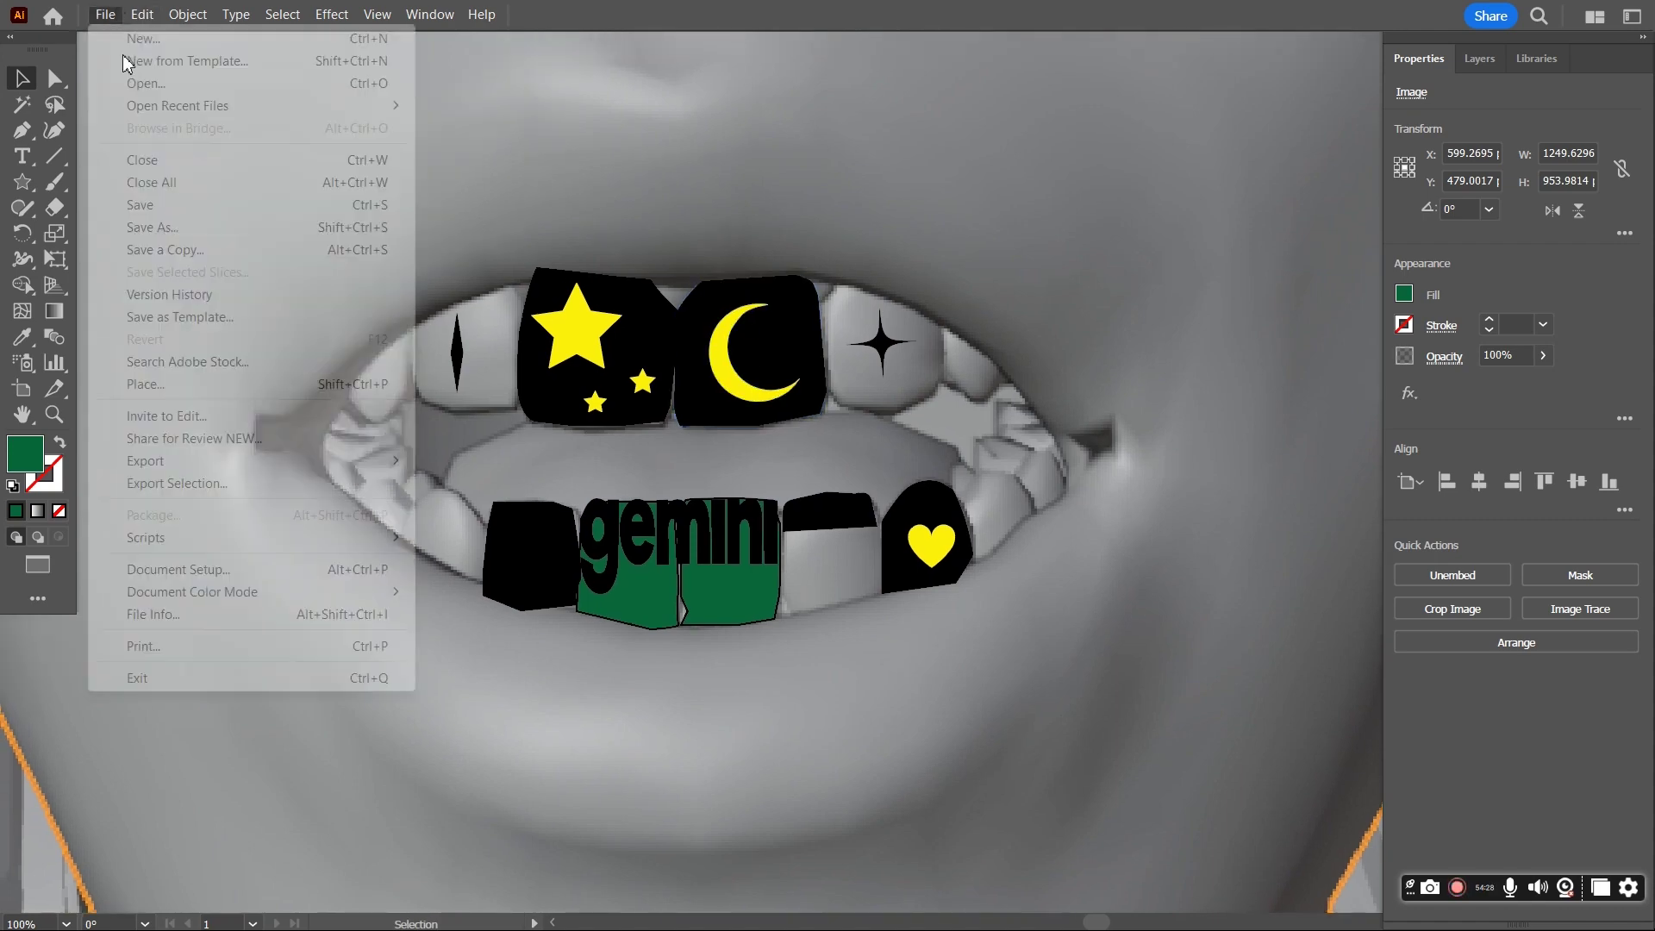
mouse_move(204, 460)
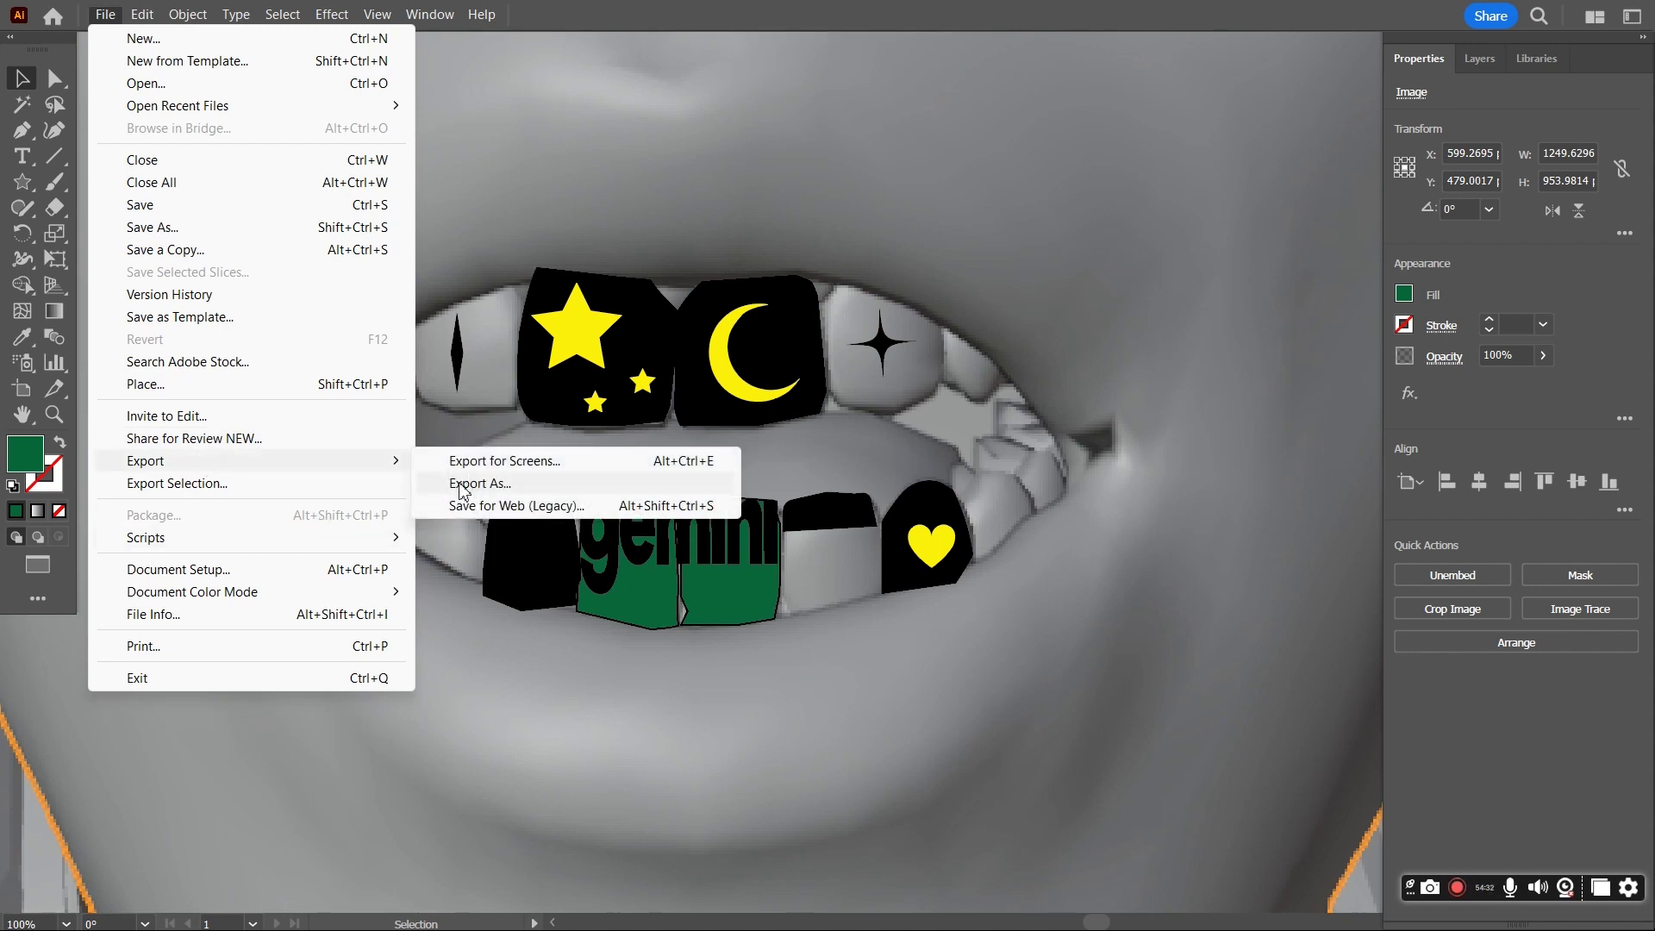
left_click(463, 485)
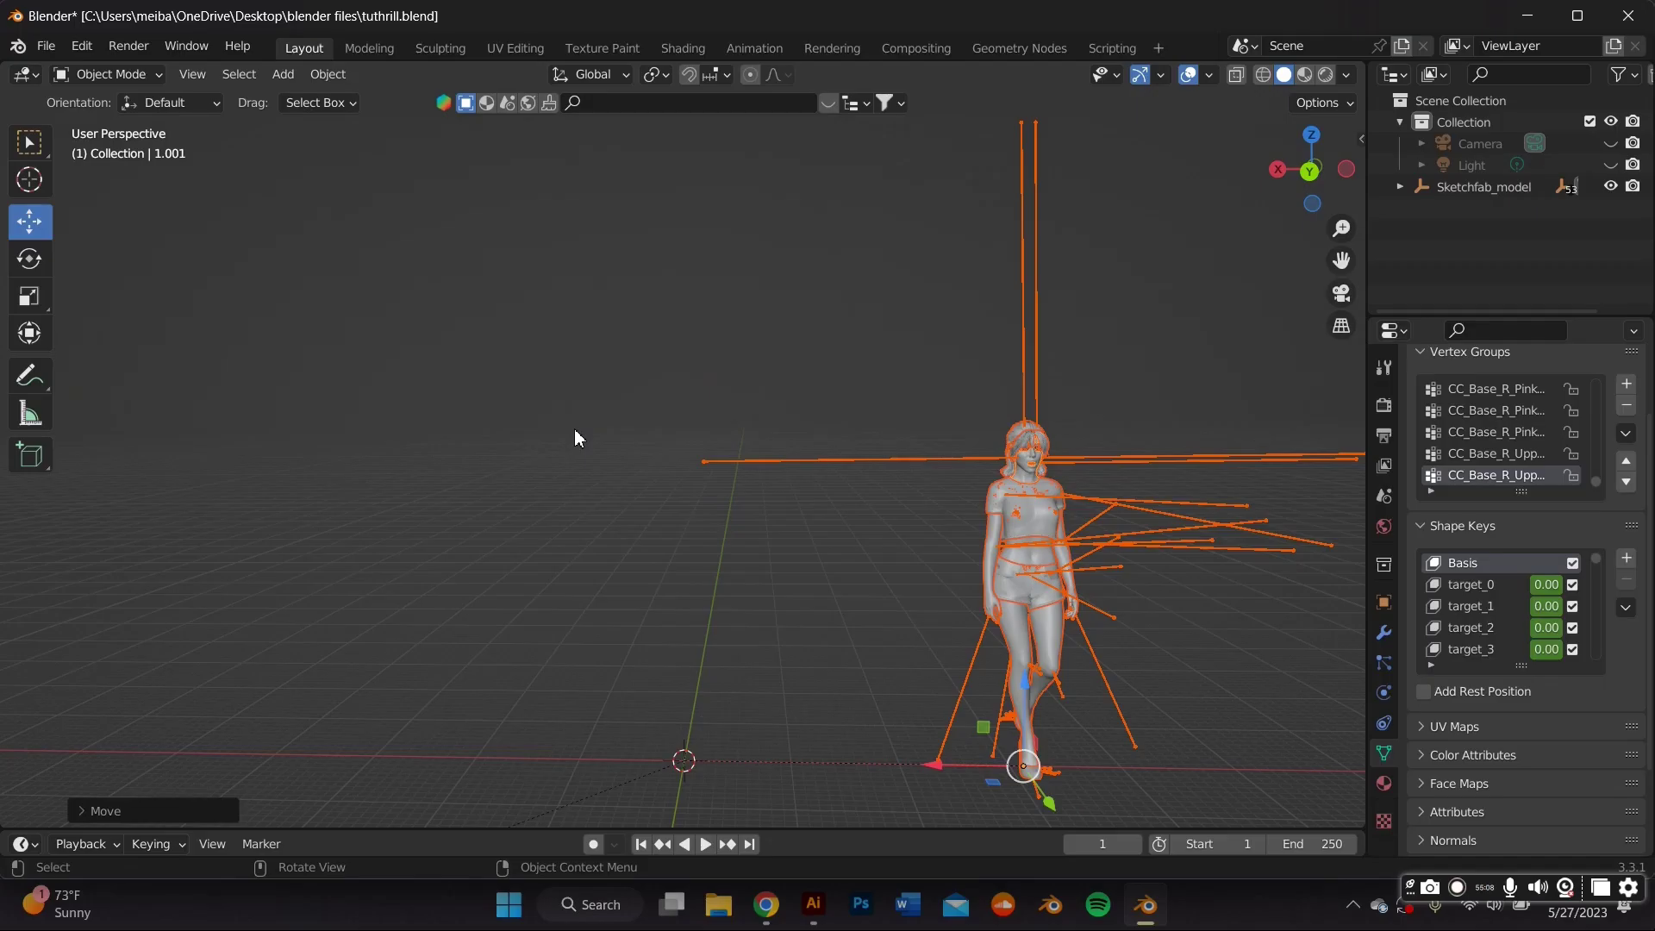
Import the Downloads file toogthgem123.svg into the scene as Scalable Vector Graphics
left_click(574, 427)
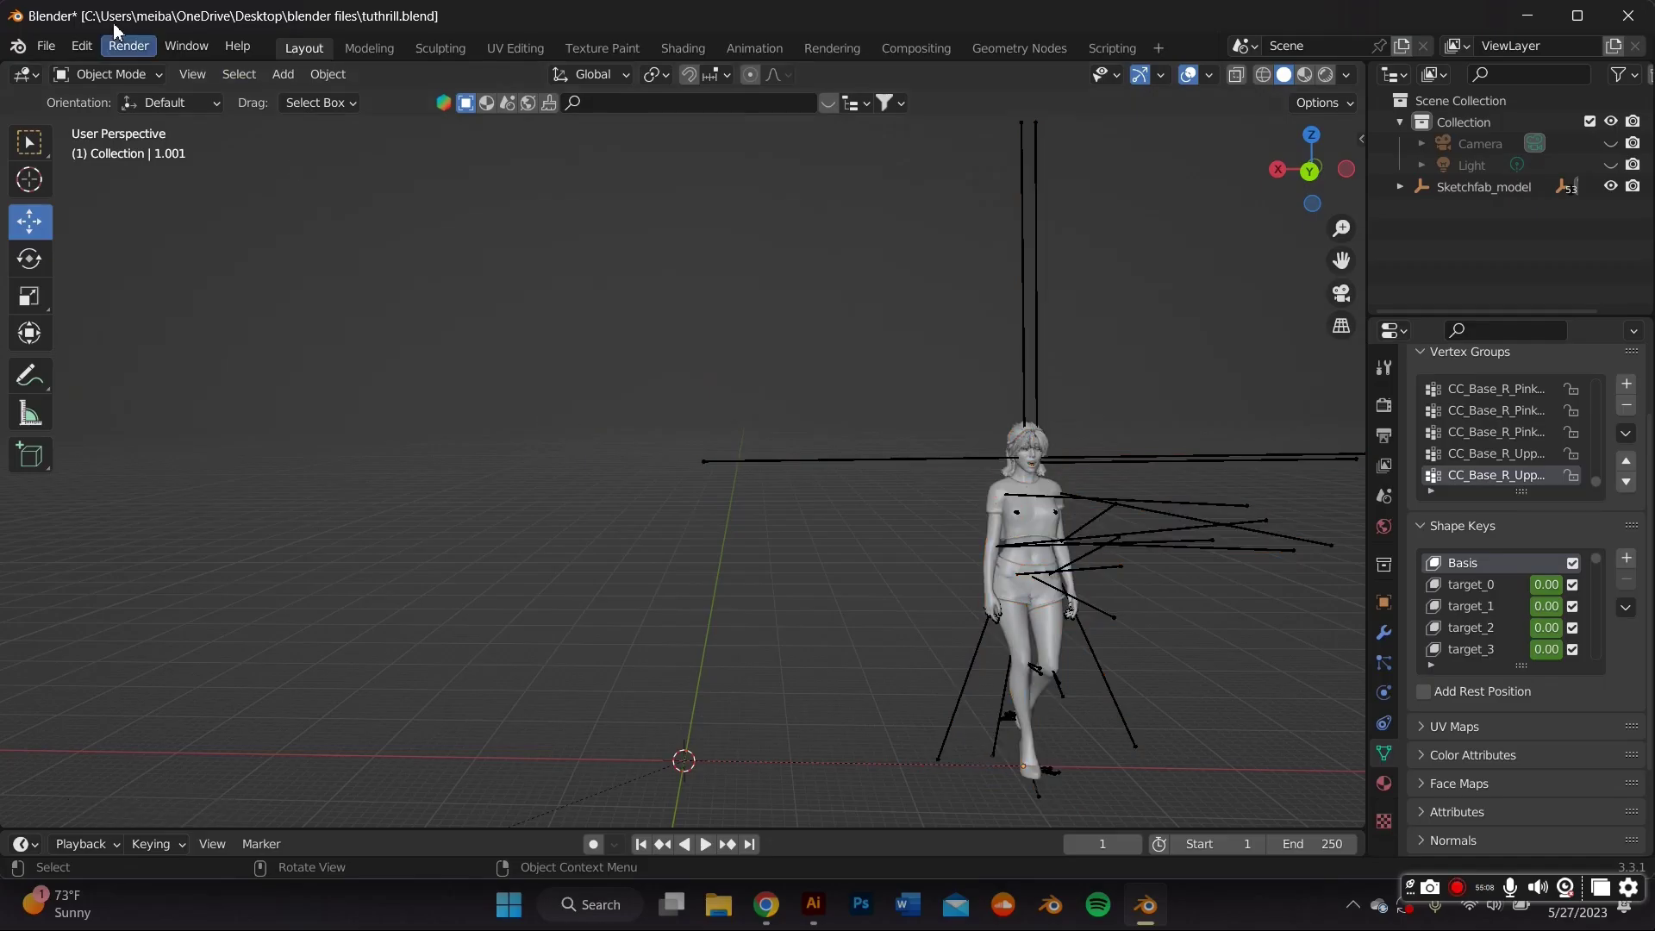
left_click(47, 45)
mouse_move(62, 336)
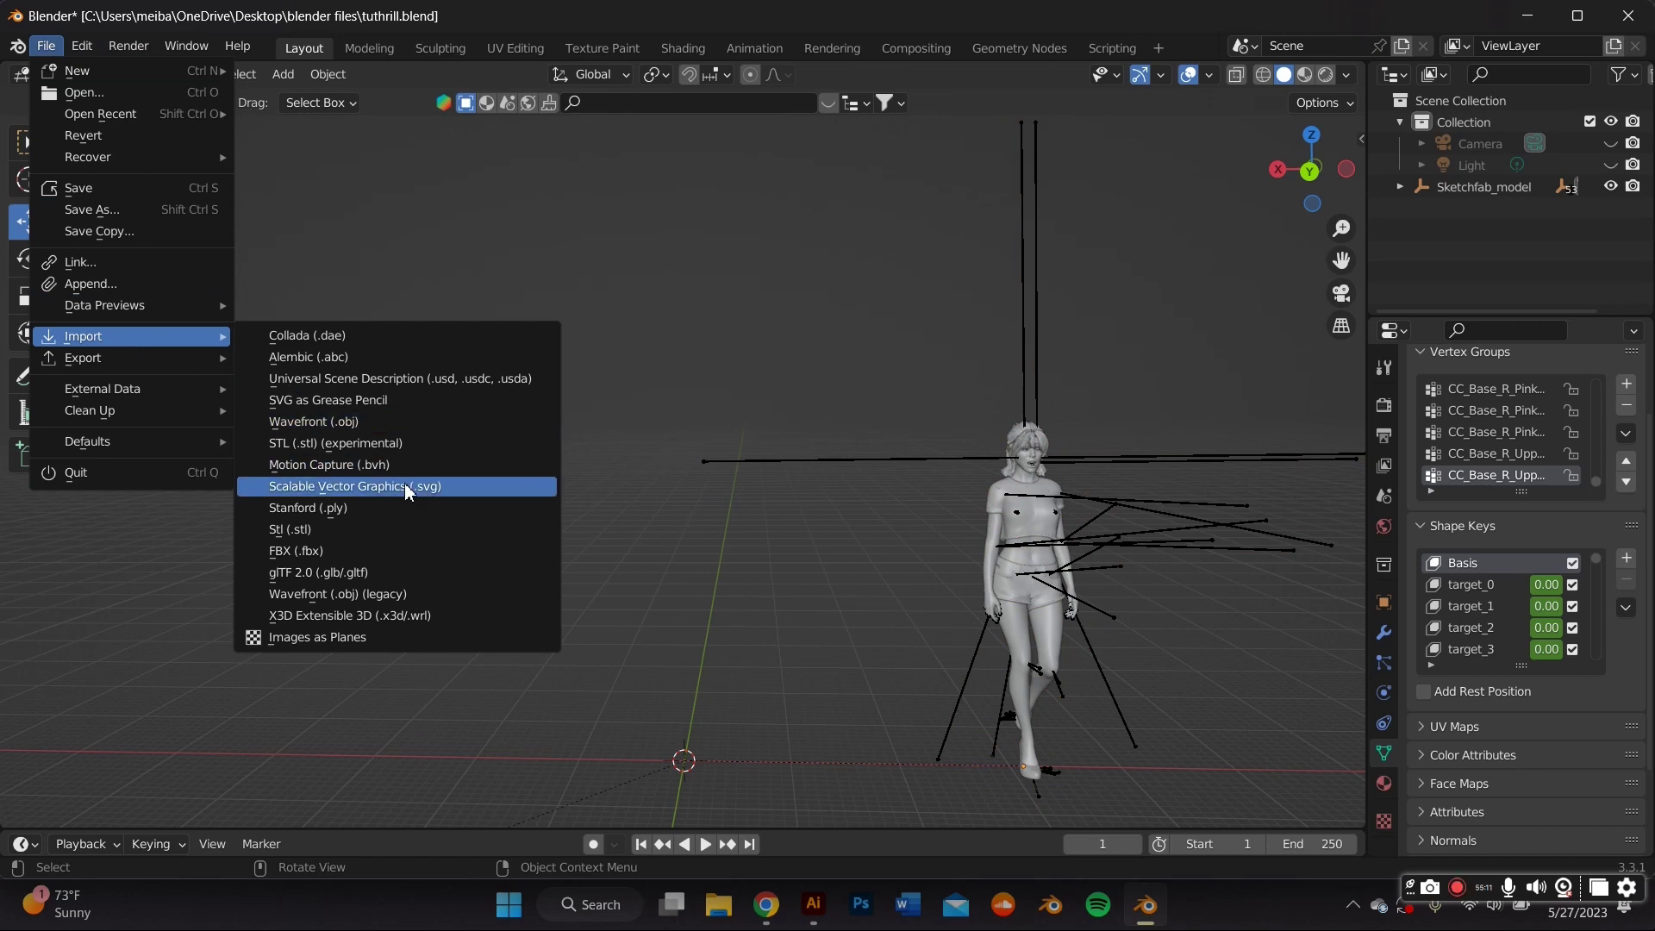
left_click(354, 486)
left_click(85, 328)
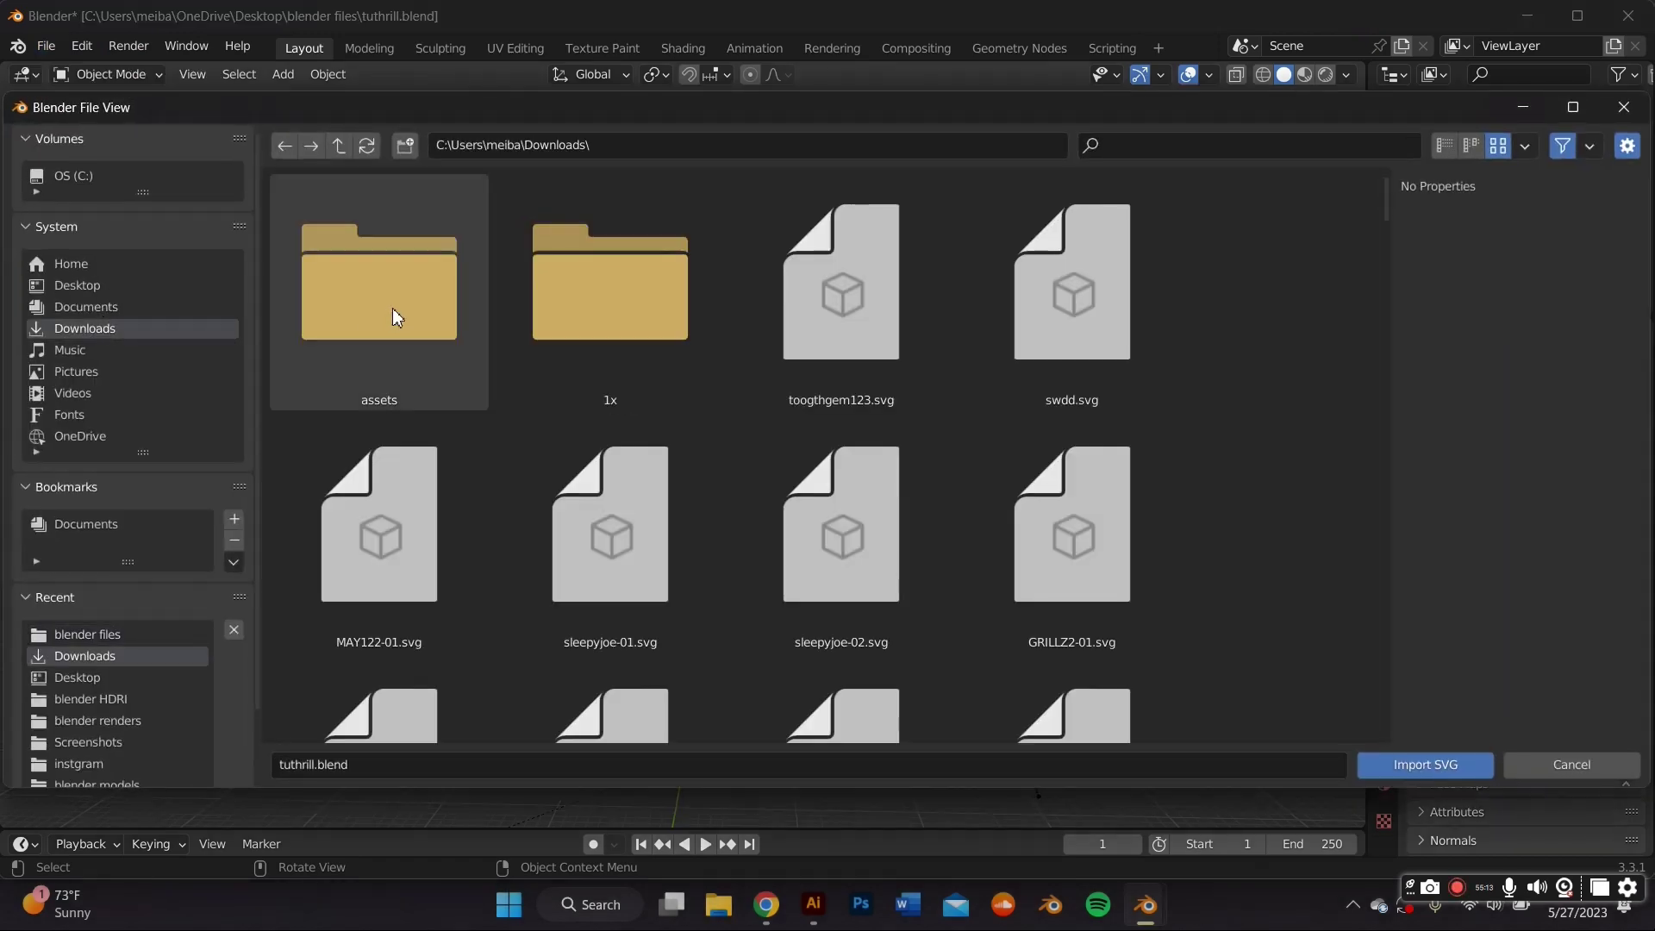
double_click(818, 322)
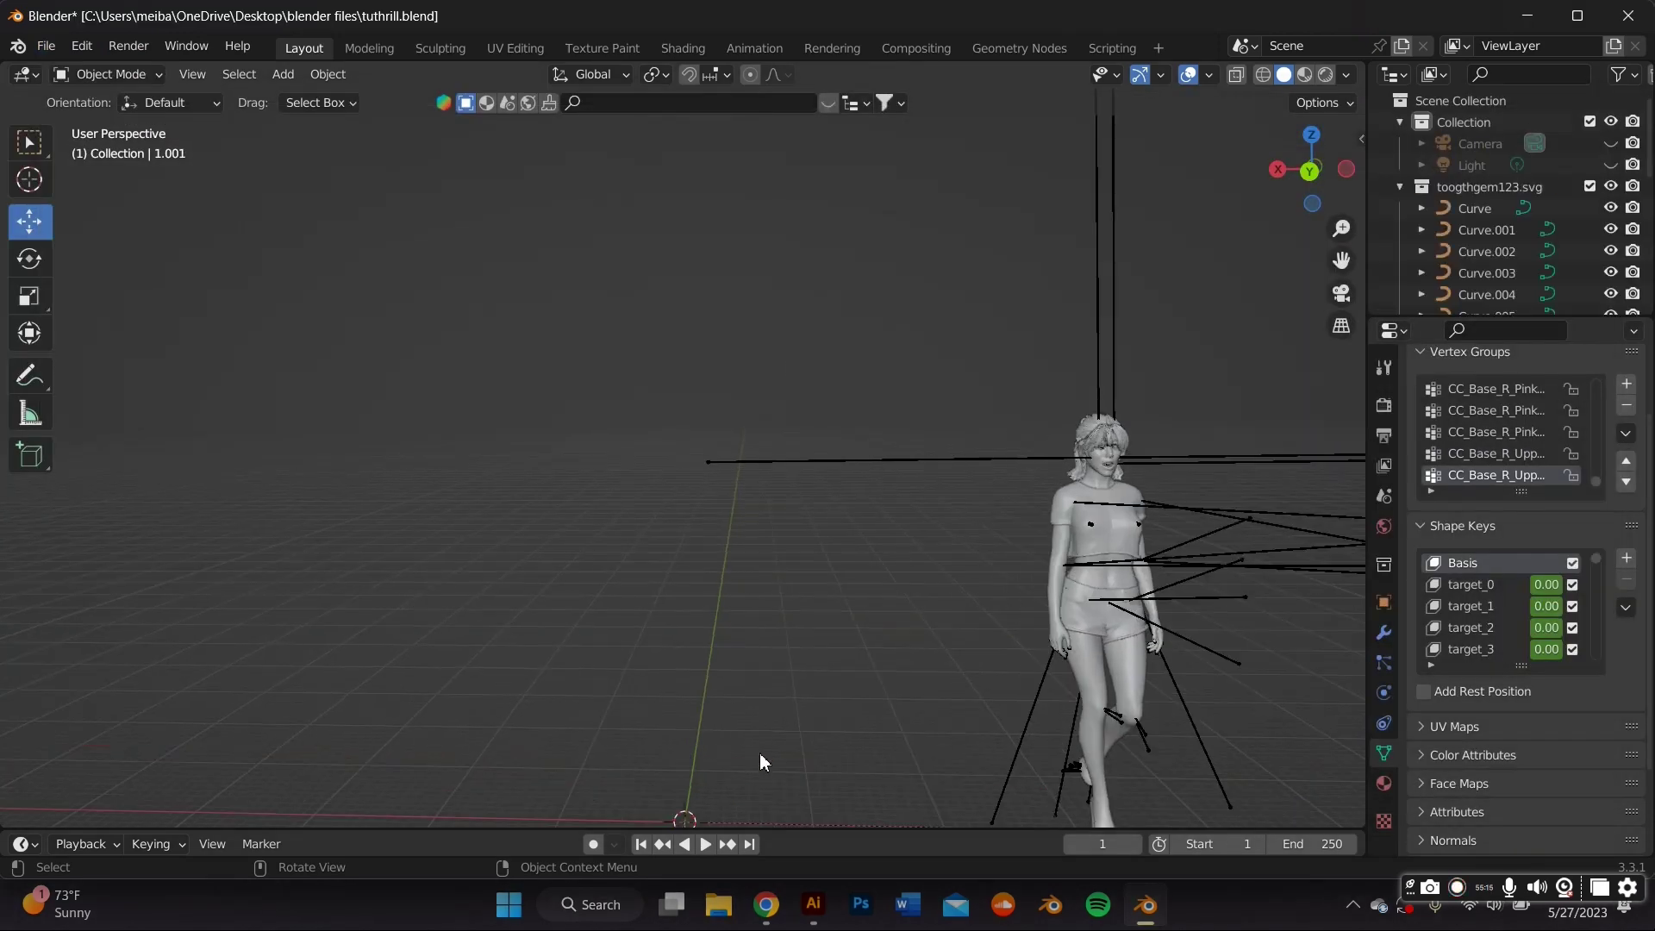
Select all the imported tooth curves near the world origin and scale them up
scroll(758, 752, "down", 2)
left_click_drag(752, 755, 577, 617)
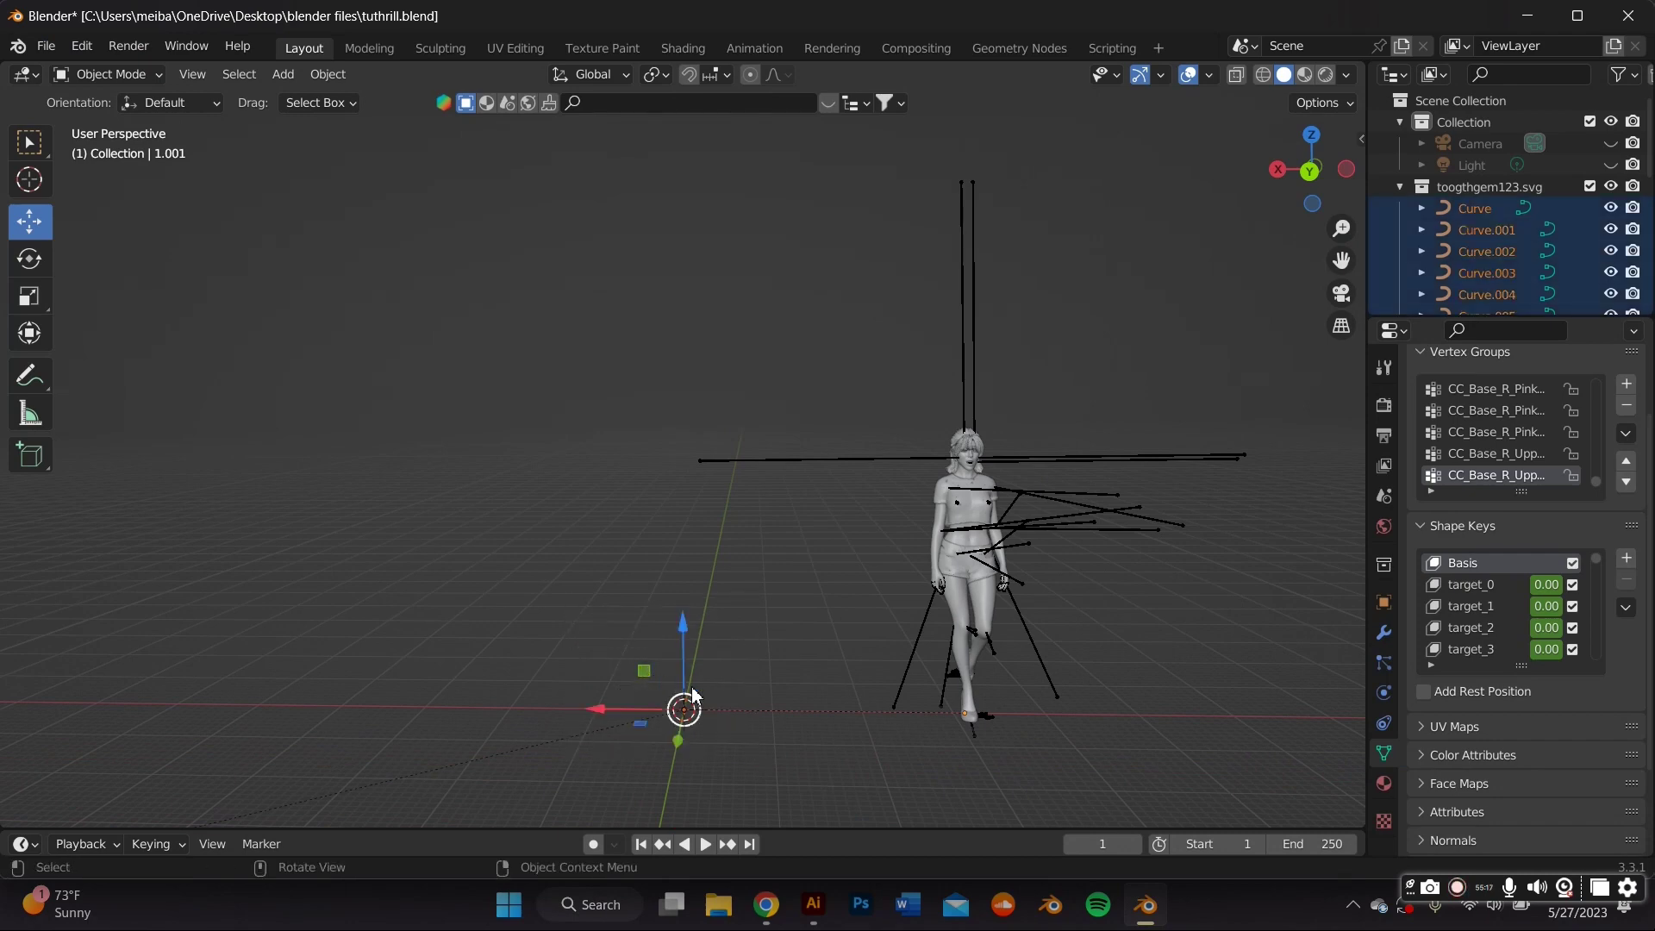
key("s")
left_click(770, 285)
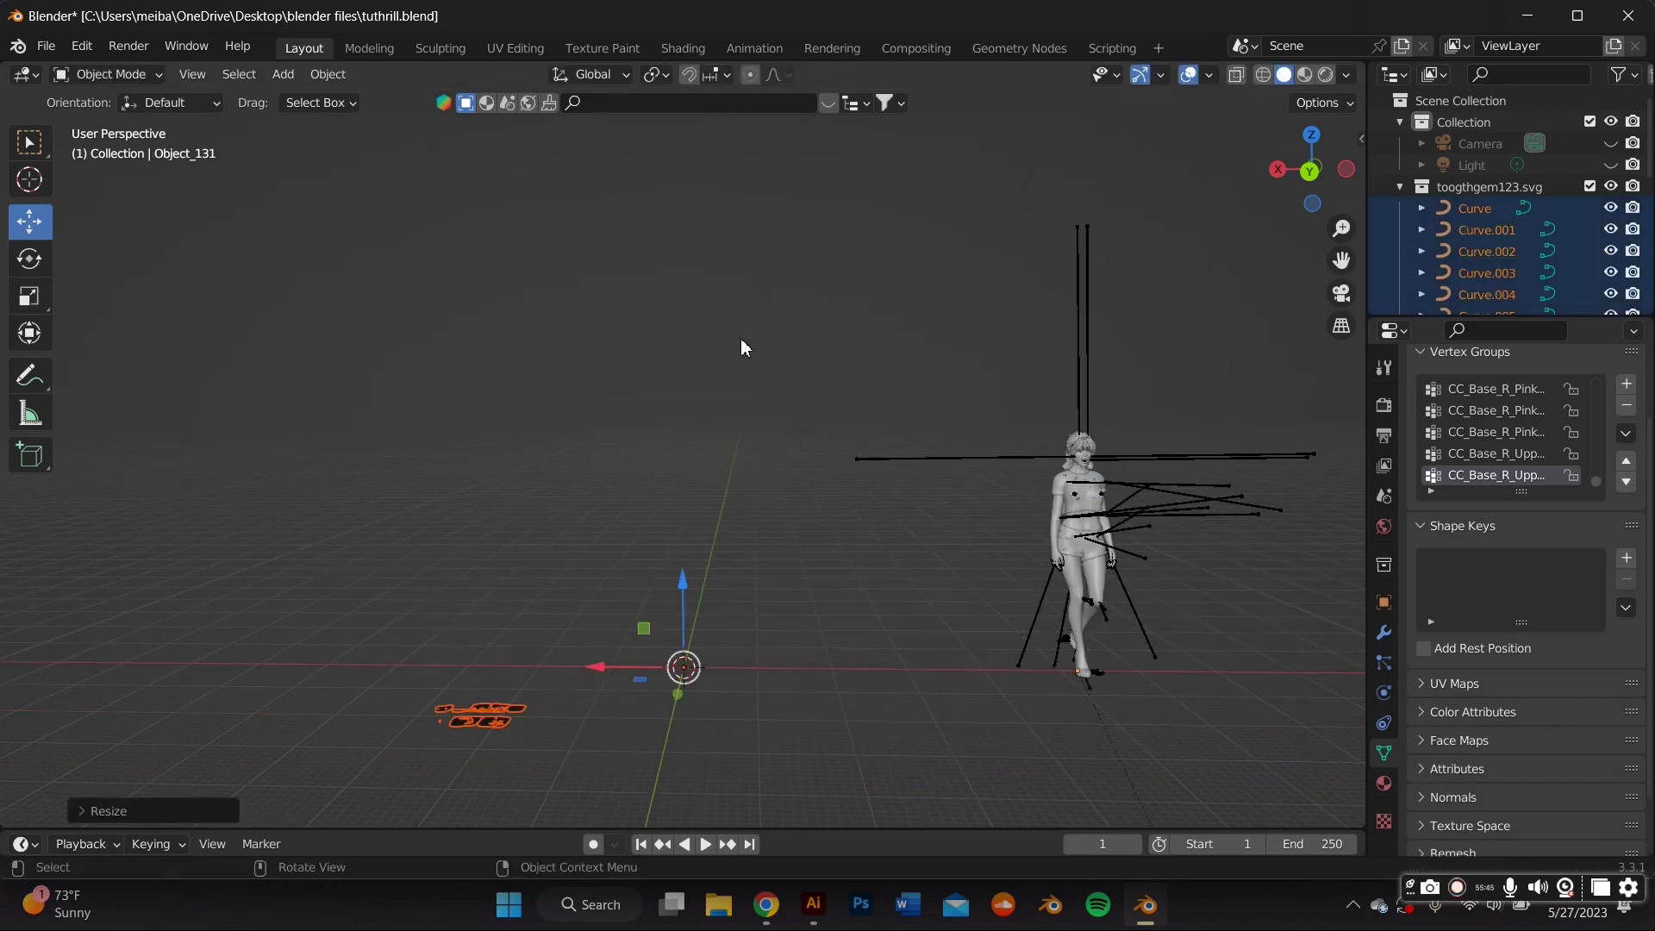
Rotate the selected tooth curves 90° about the X axis to stand them upright
key("r")
key("x")
key("9")
key("0")
key("Return")
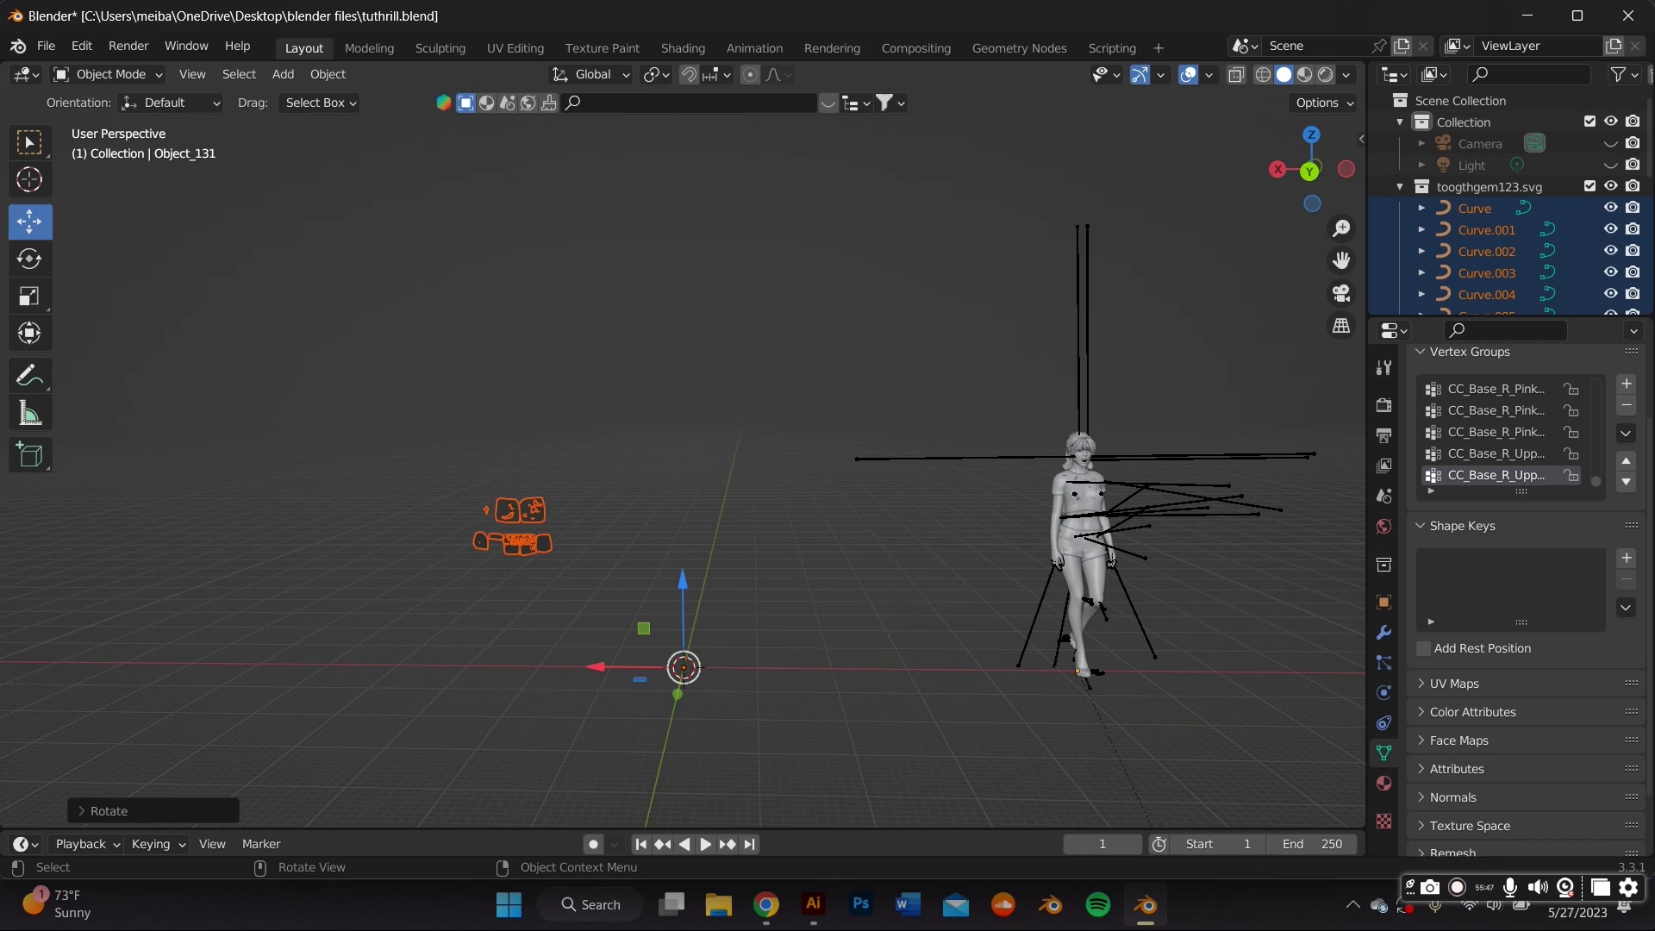
Set the origins of all selected tooth curves to their geometry
scroll(530, 493, "up", 2)
left_click_drag(685, 760, 1023, 742)
scroll(886, 640, "up", 4)
middle_click_drag(886, 638, 849, 586)
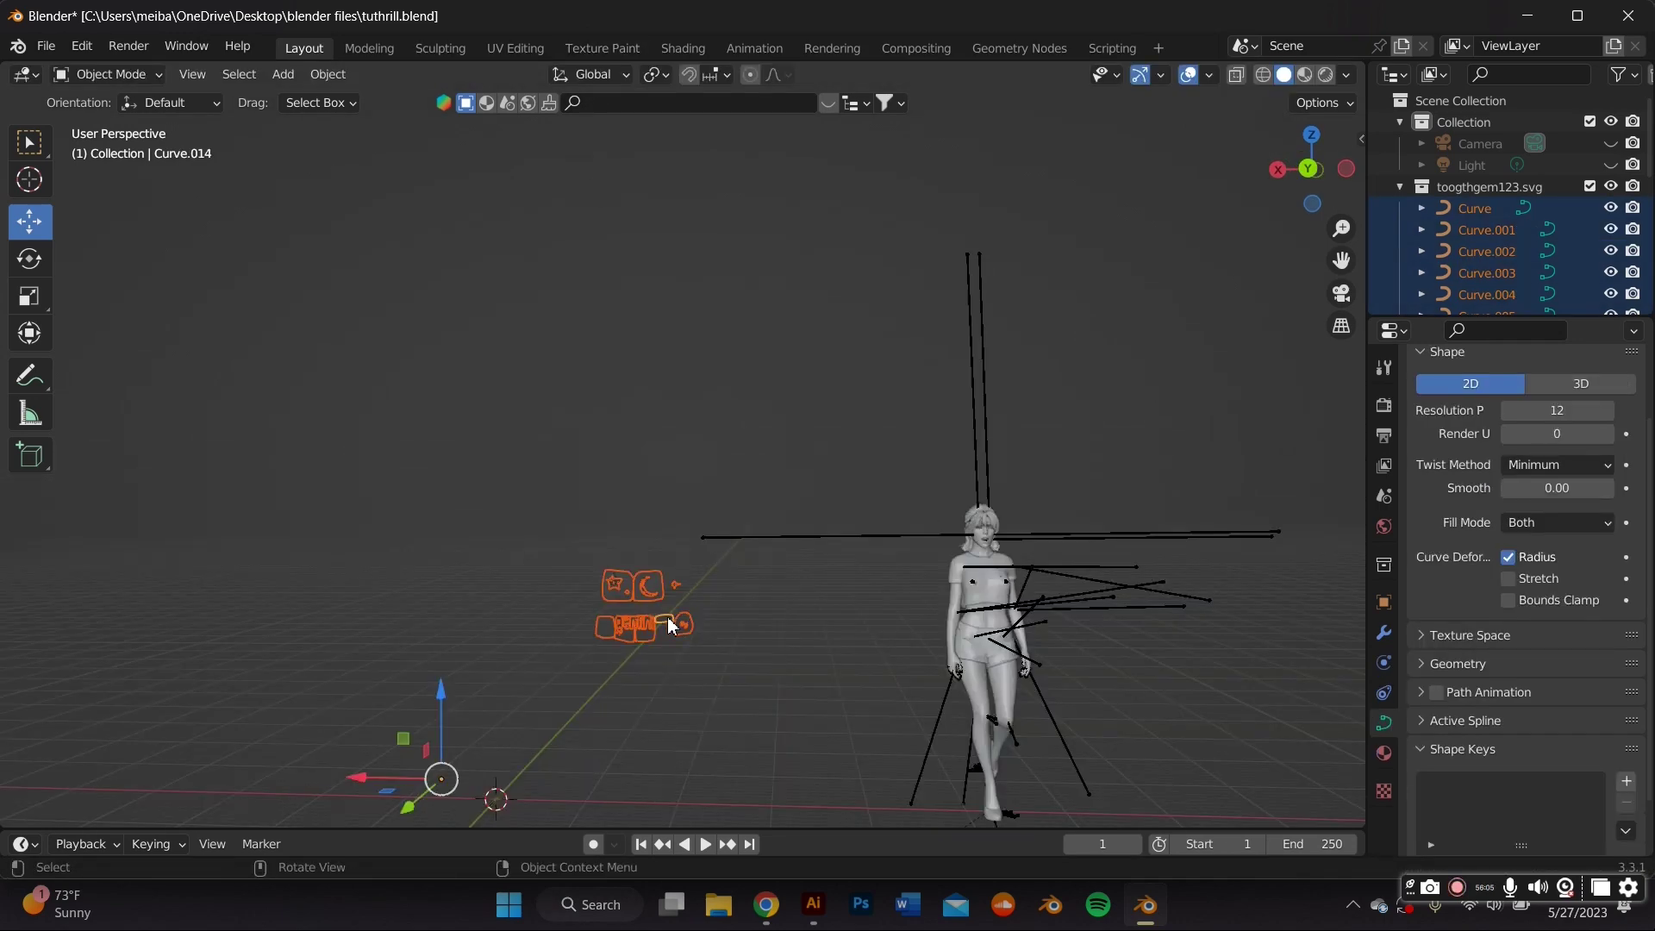
right_click(687, 596)
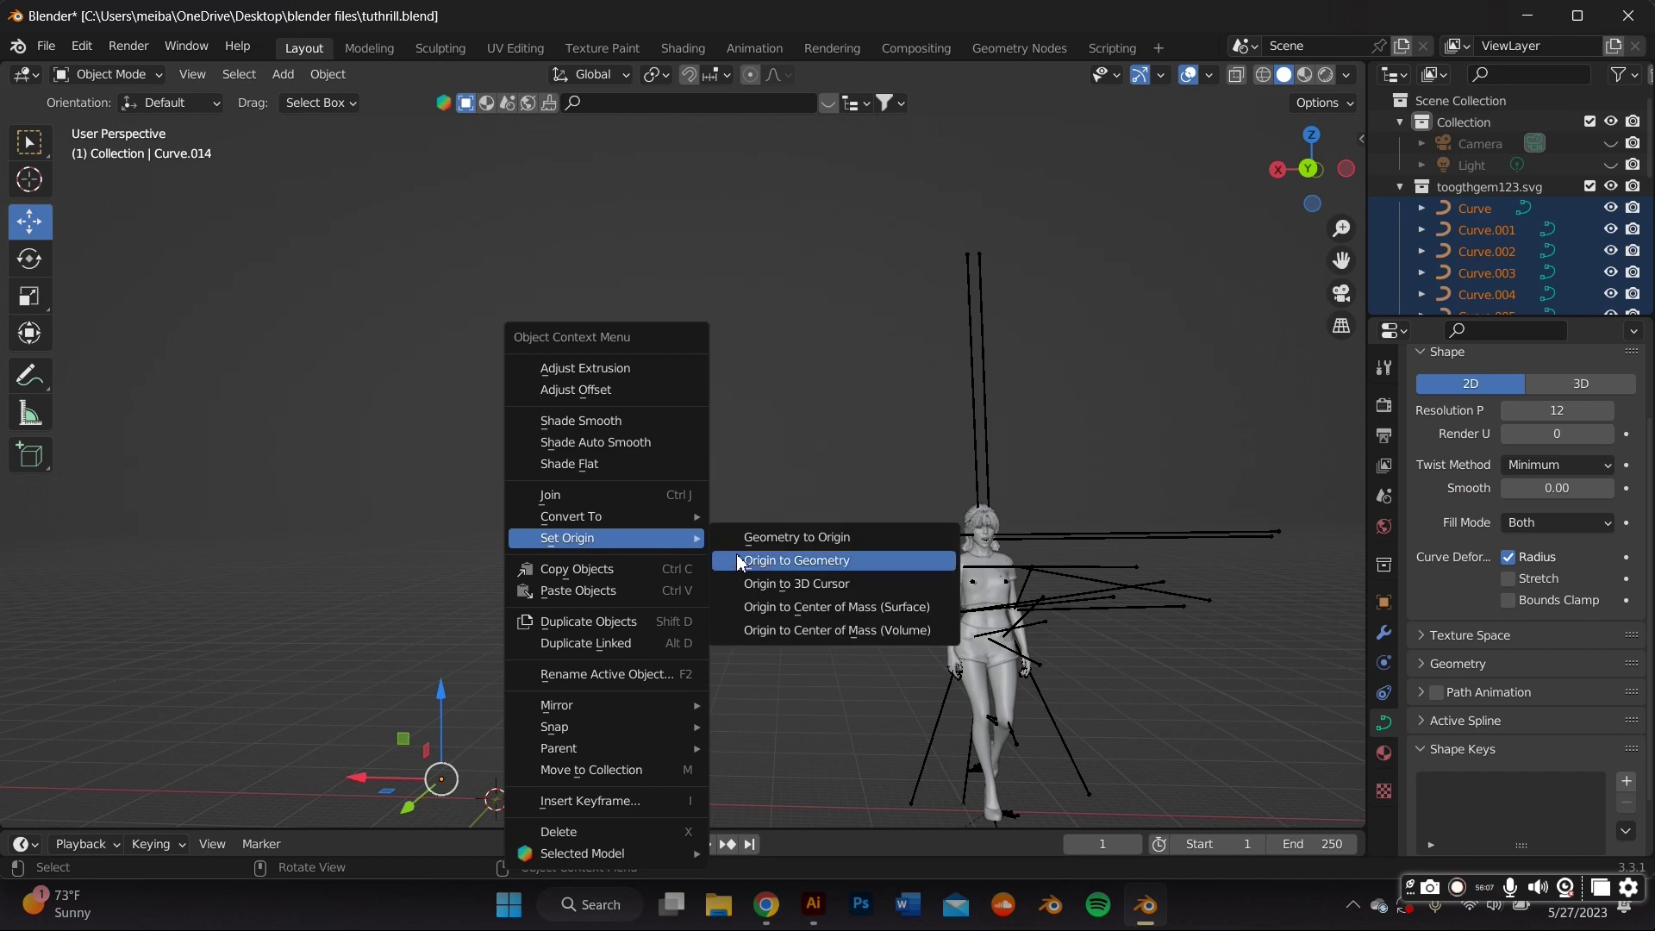
left_click(741, 562)
Move the tooth curves over to the female figure's head, keeping them all selected
key("g")
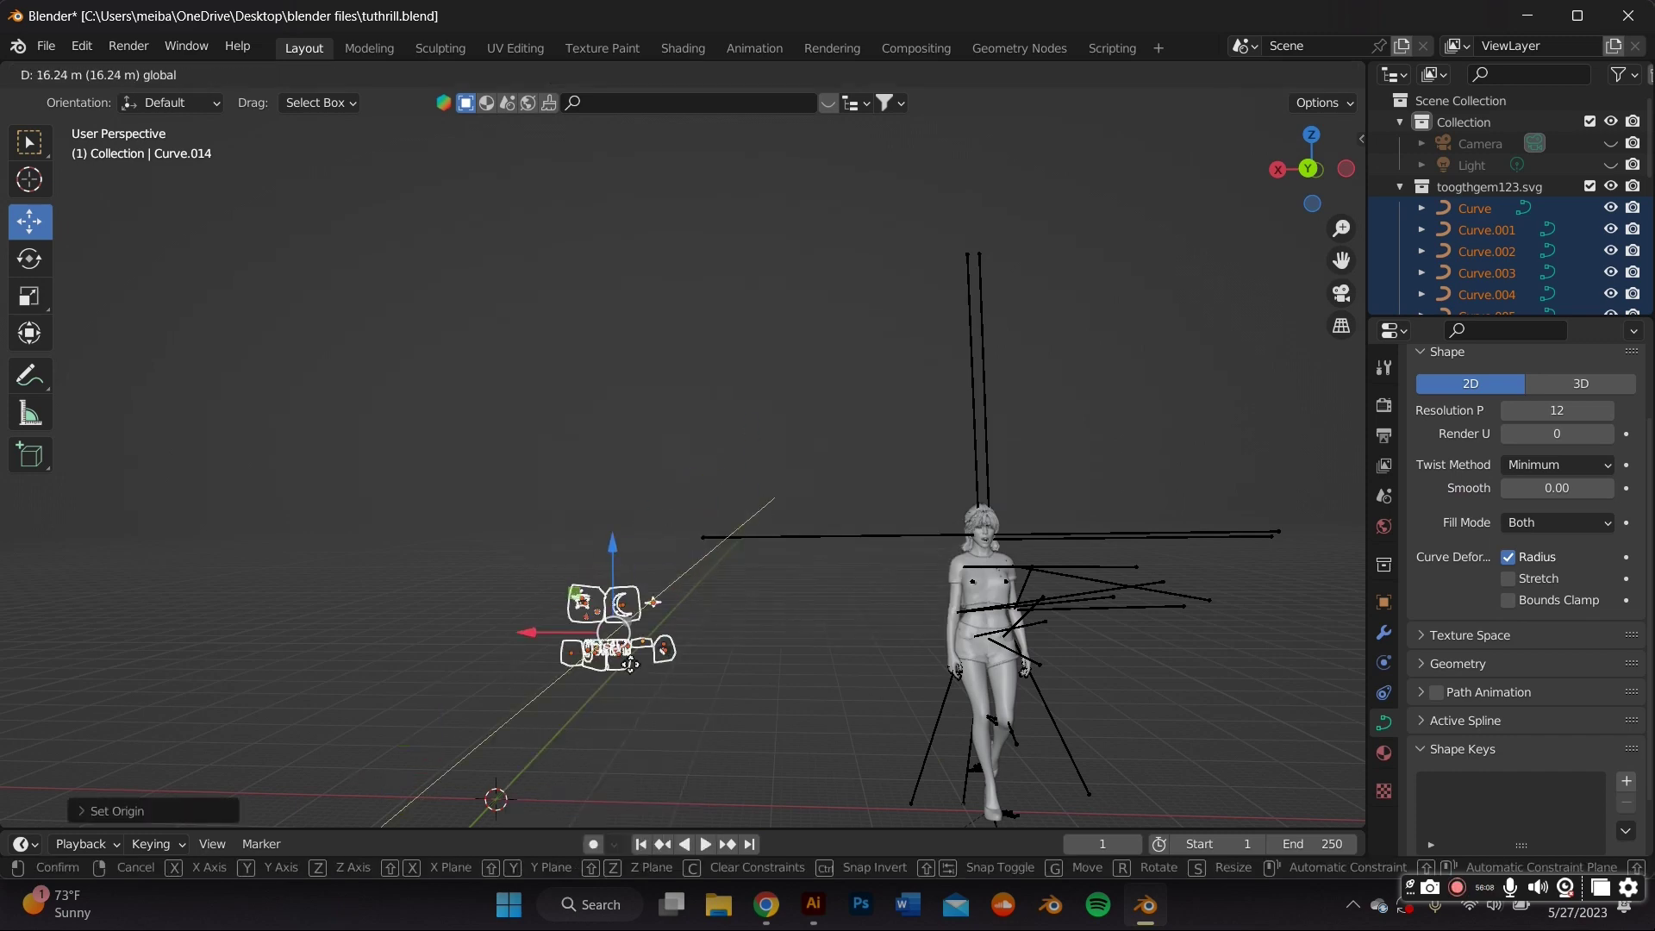
left_click(611, 655)
left_click_drag(610, 655, 1015, 560)
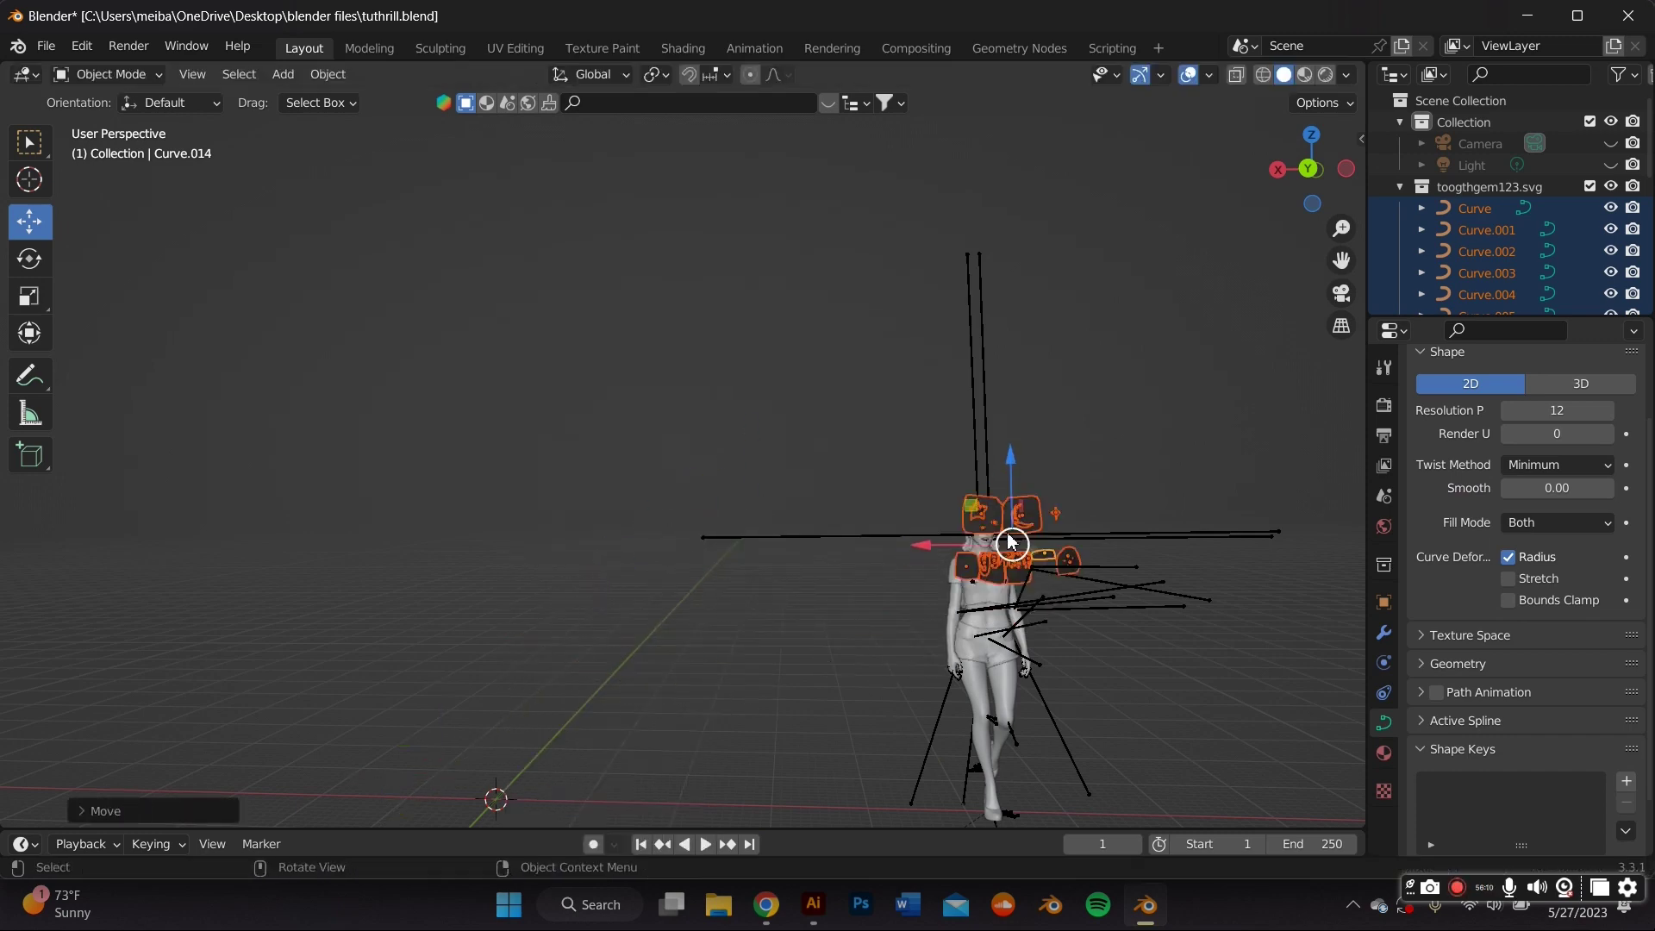
scroll(1017, 556, "up", 6)
left_click_drag(1329, 271, 362, 121)
scroll(1206, 379, "down", 6)
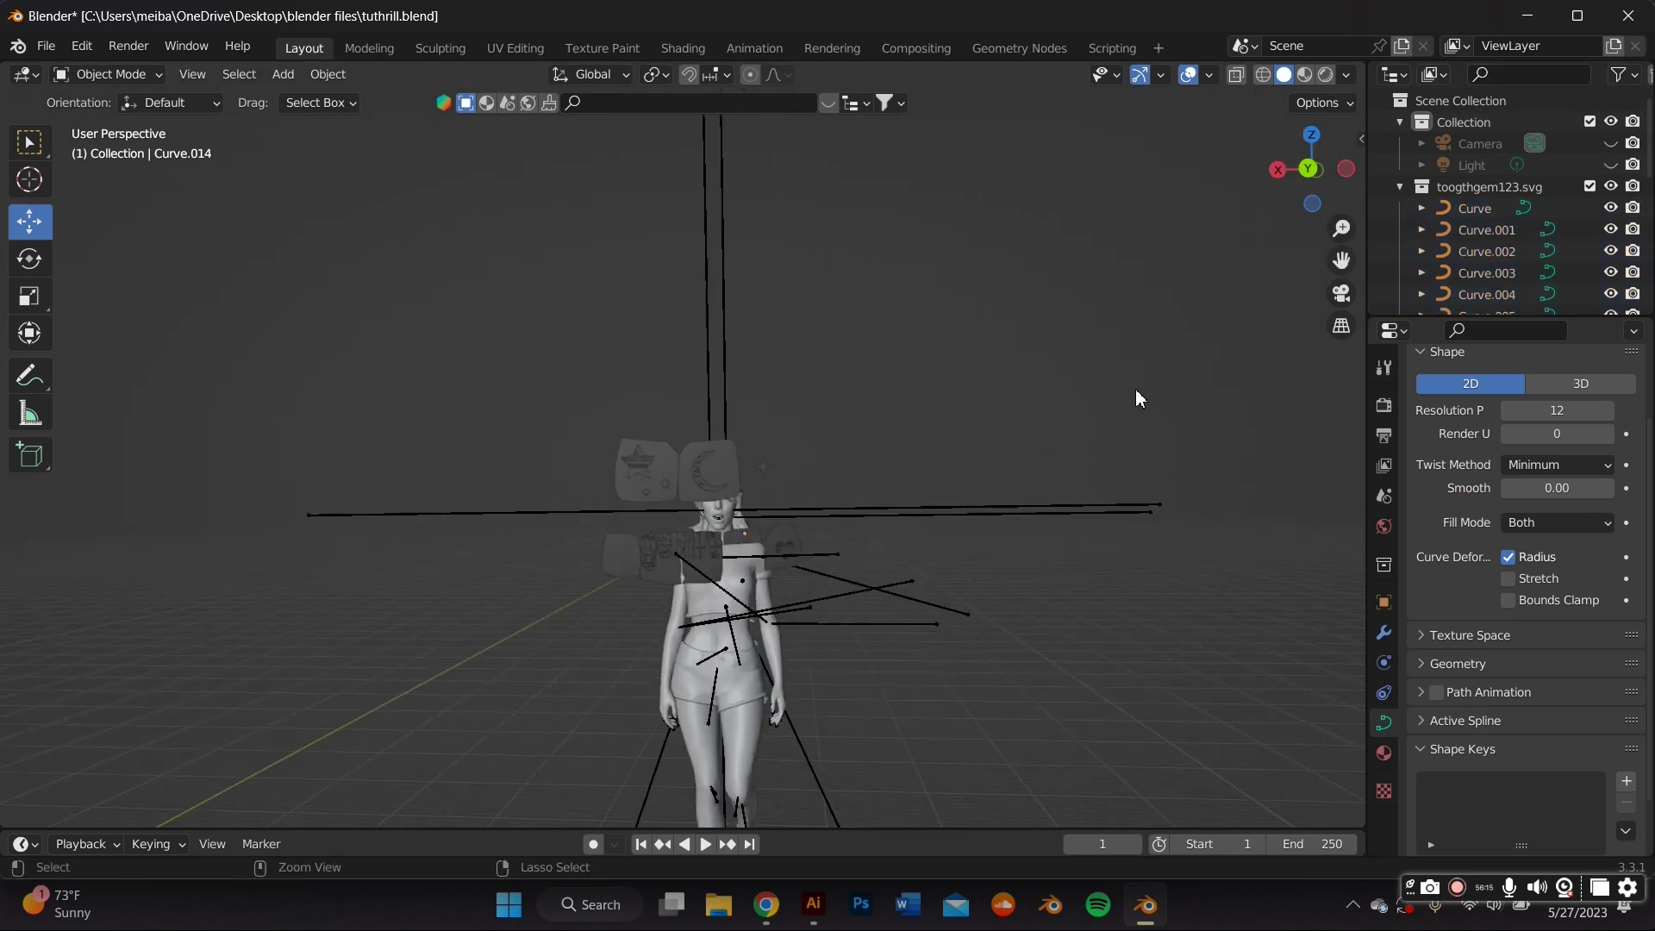
key("ctrl+z")
Switch the view to orthographic projection and scale the tooth curves down beside the face
left_click(1341, 326)
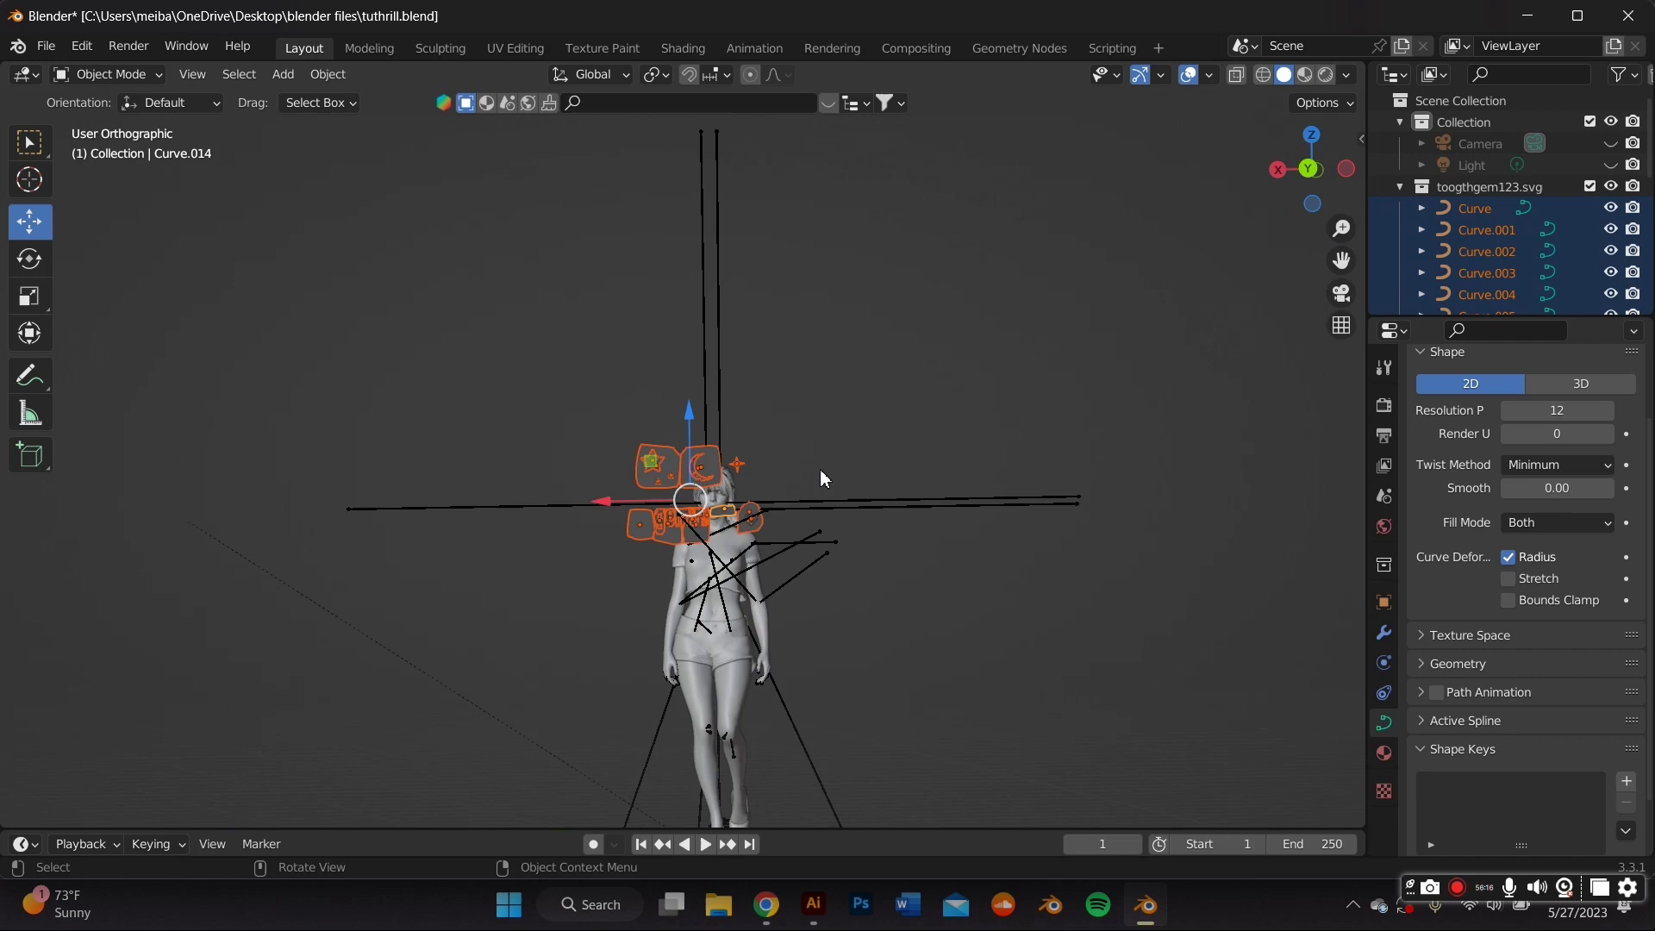
scroll(823, 479, "up", 3)
key("s")
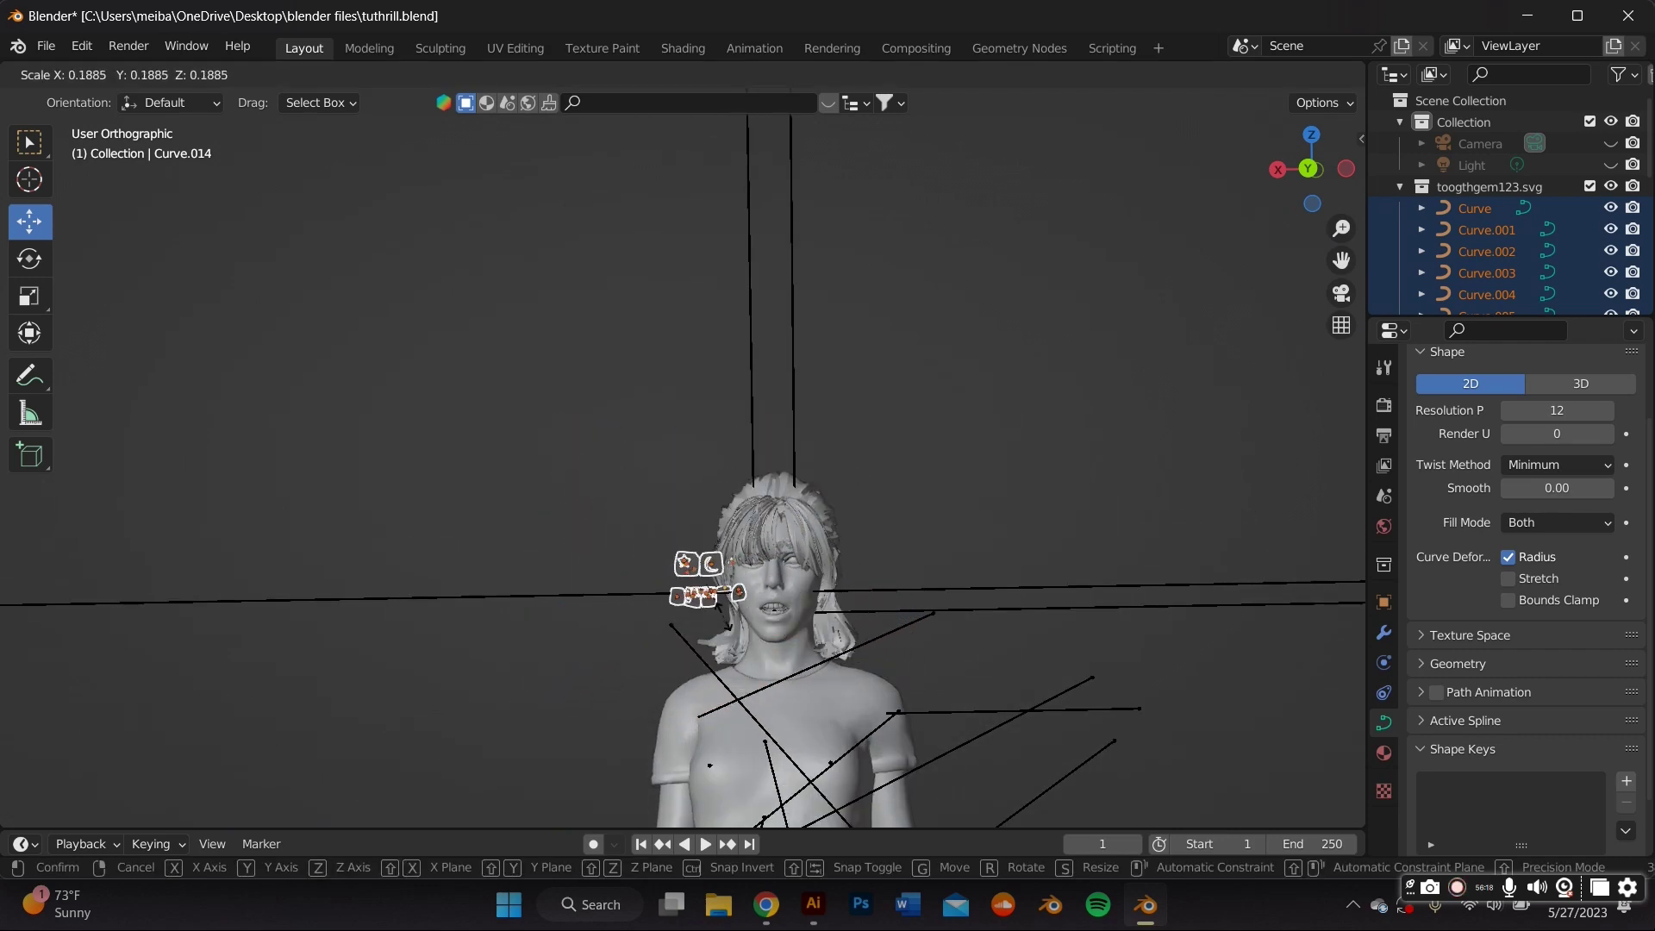
left_click(719, 593)
Move the shrunken tooth curves onto the figure's mouth and frame them in the view
key("g")
left_click(791, 610)
scroll(1260, 324, "up", 4)
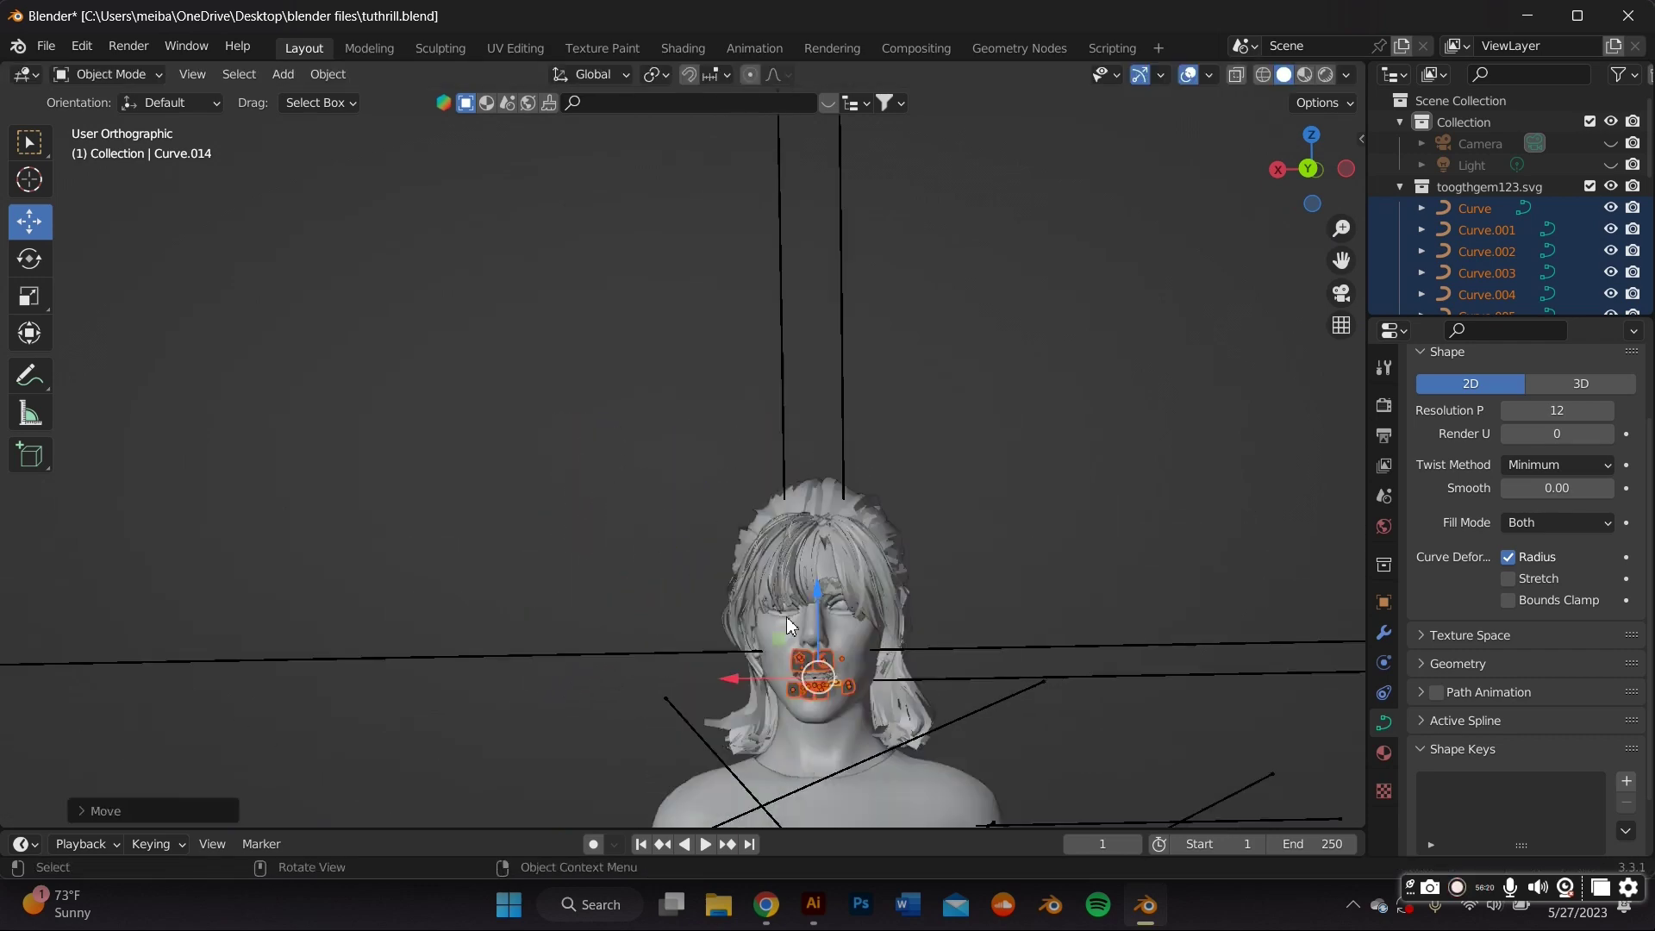
key("KP_Decimal")
Extrude the upper front tooth curve behind the moon by 0.01 m in its curve geometry settings
left_click(1019, 338)
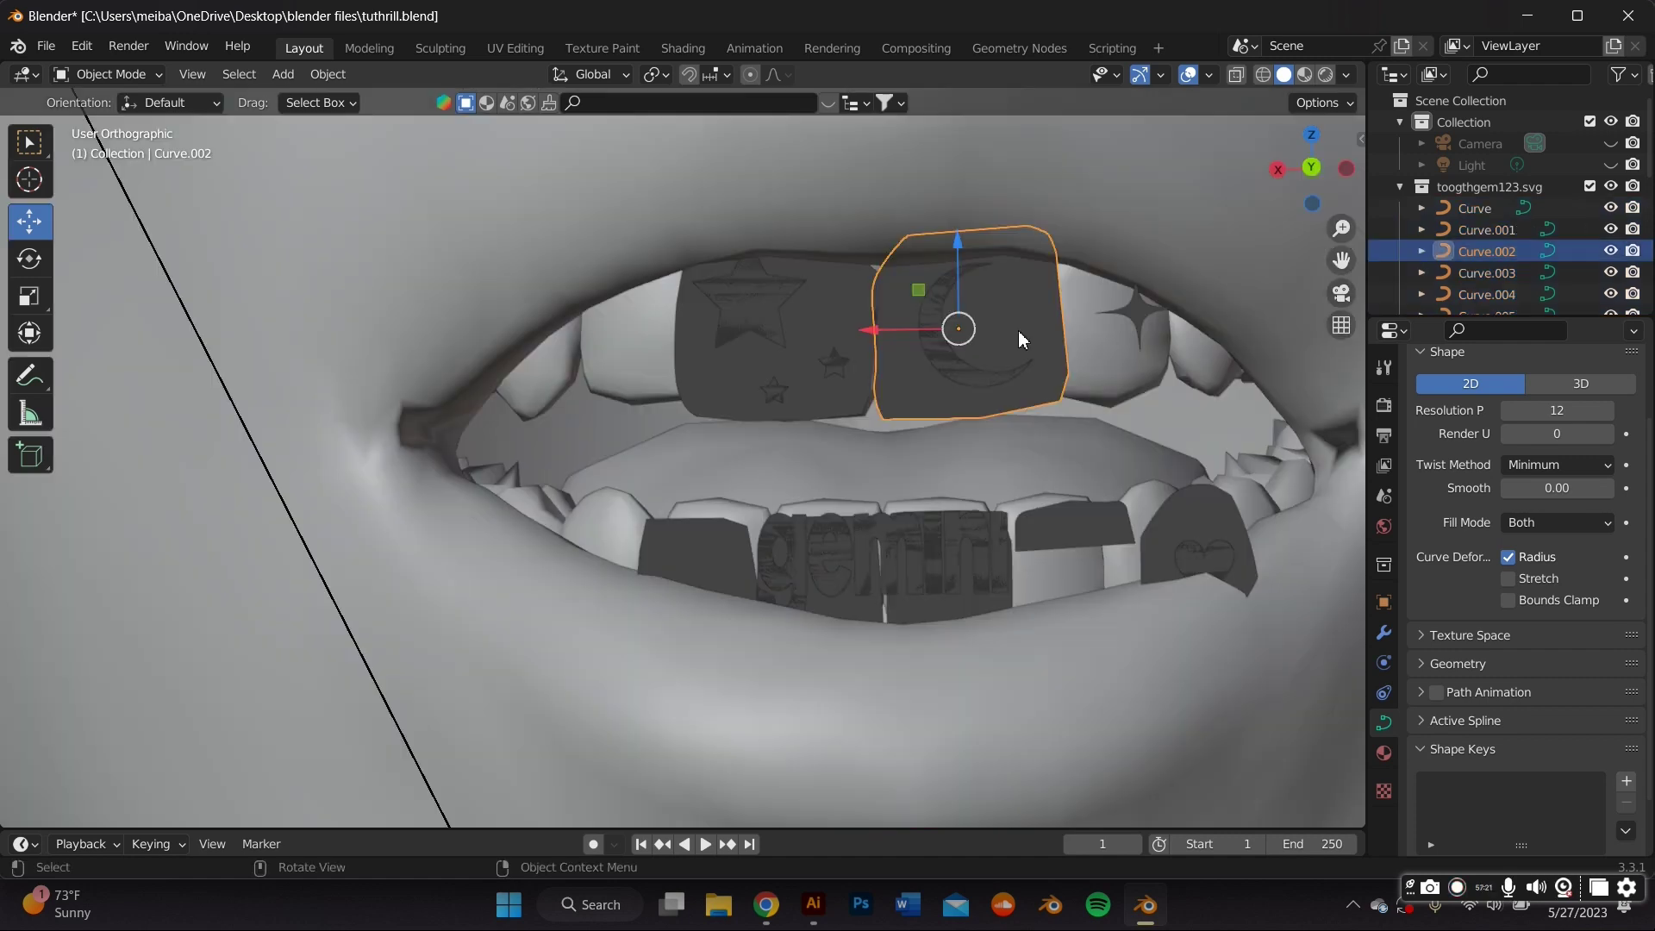
scroll(1431, 638, "down", 2)
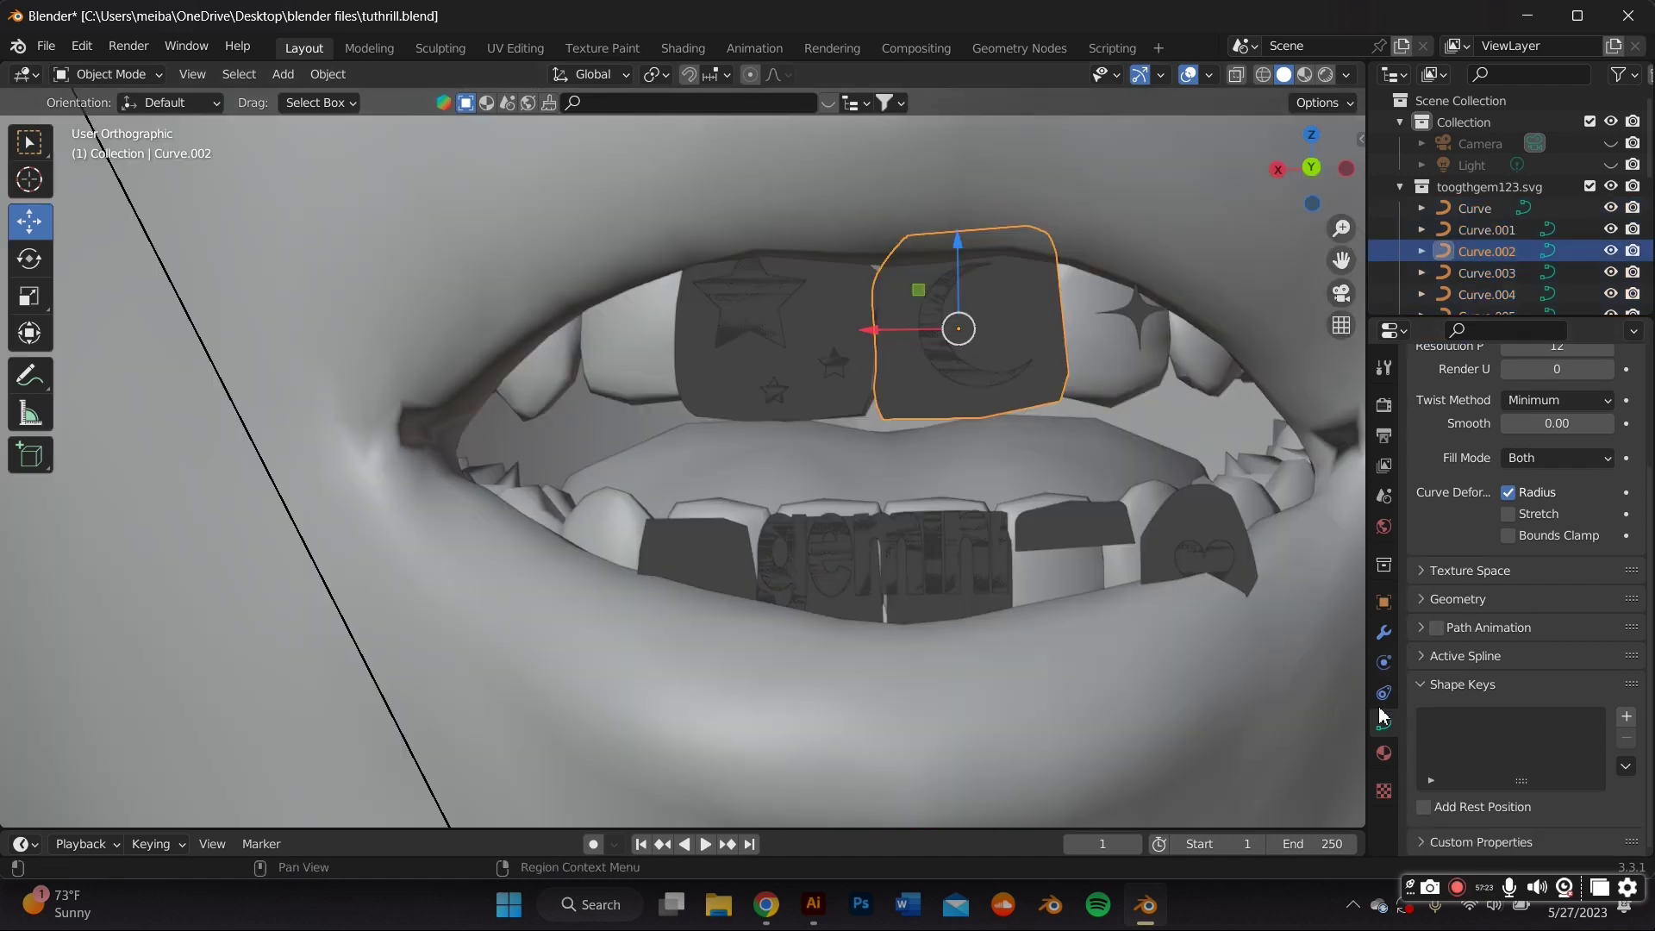
left_click(1383, 695)
left_click(1385, 721)
scroll(1504, 750, "down", 1)
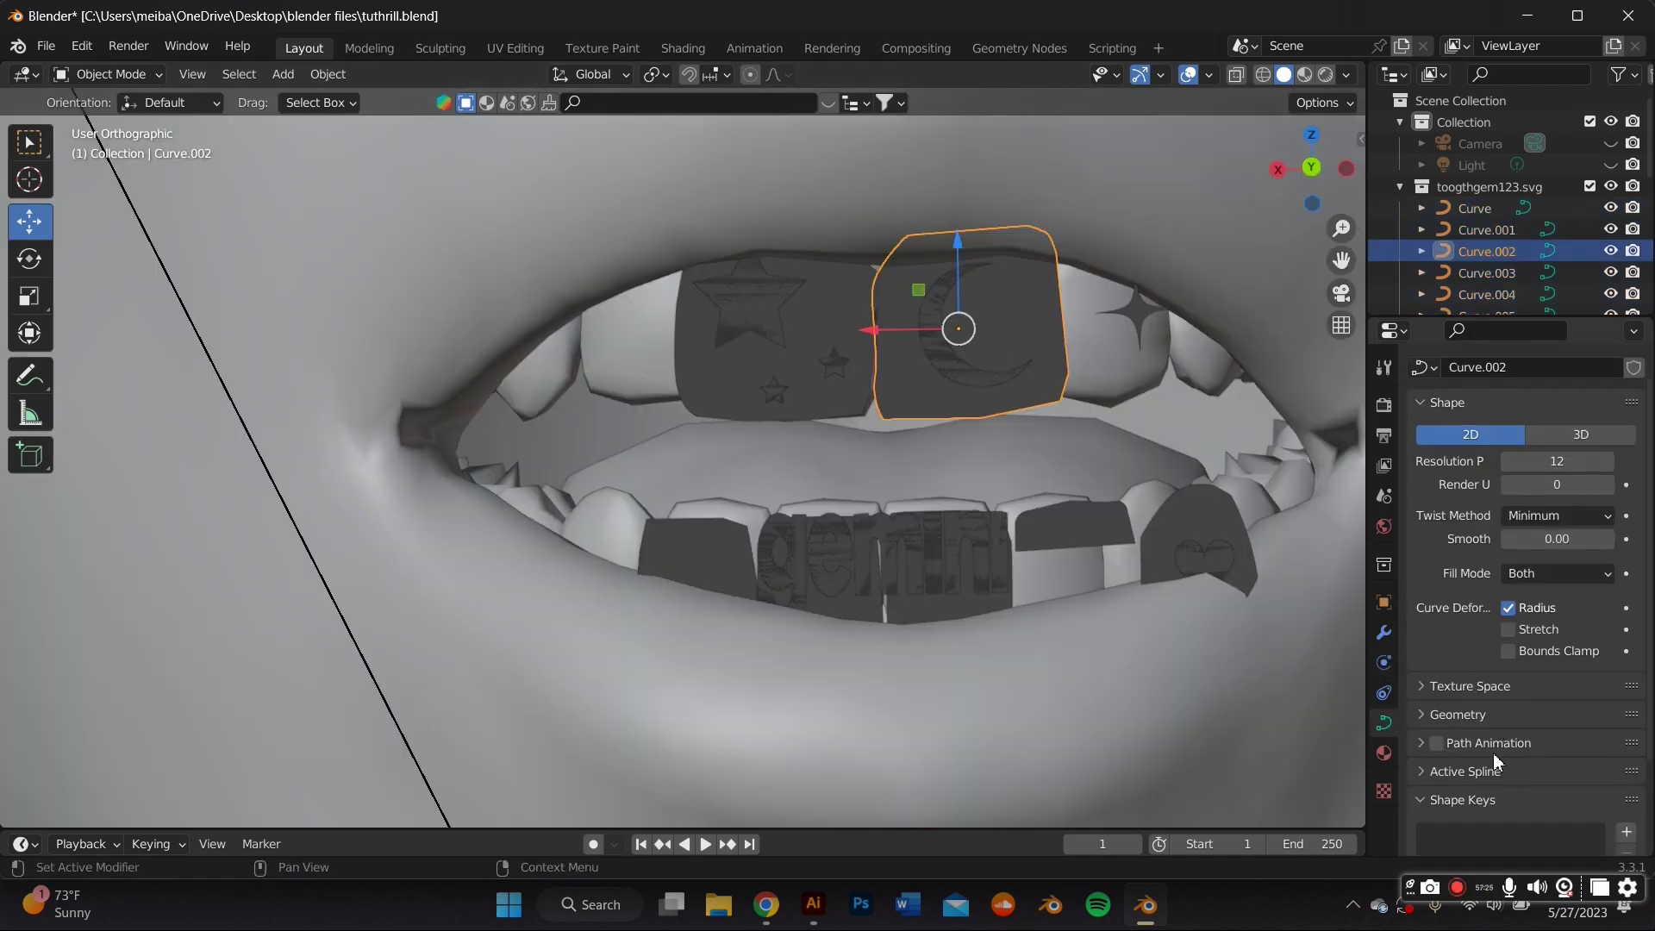
left_click(1465, 709)
scroll(1543, 638, "down", 6)
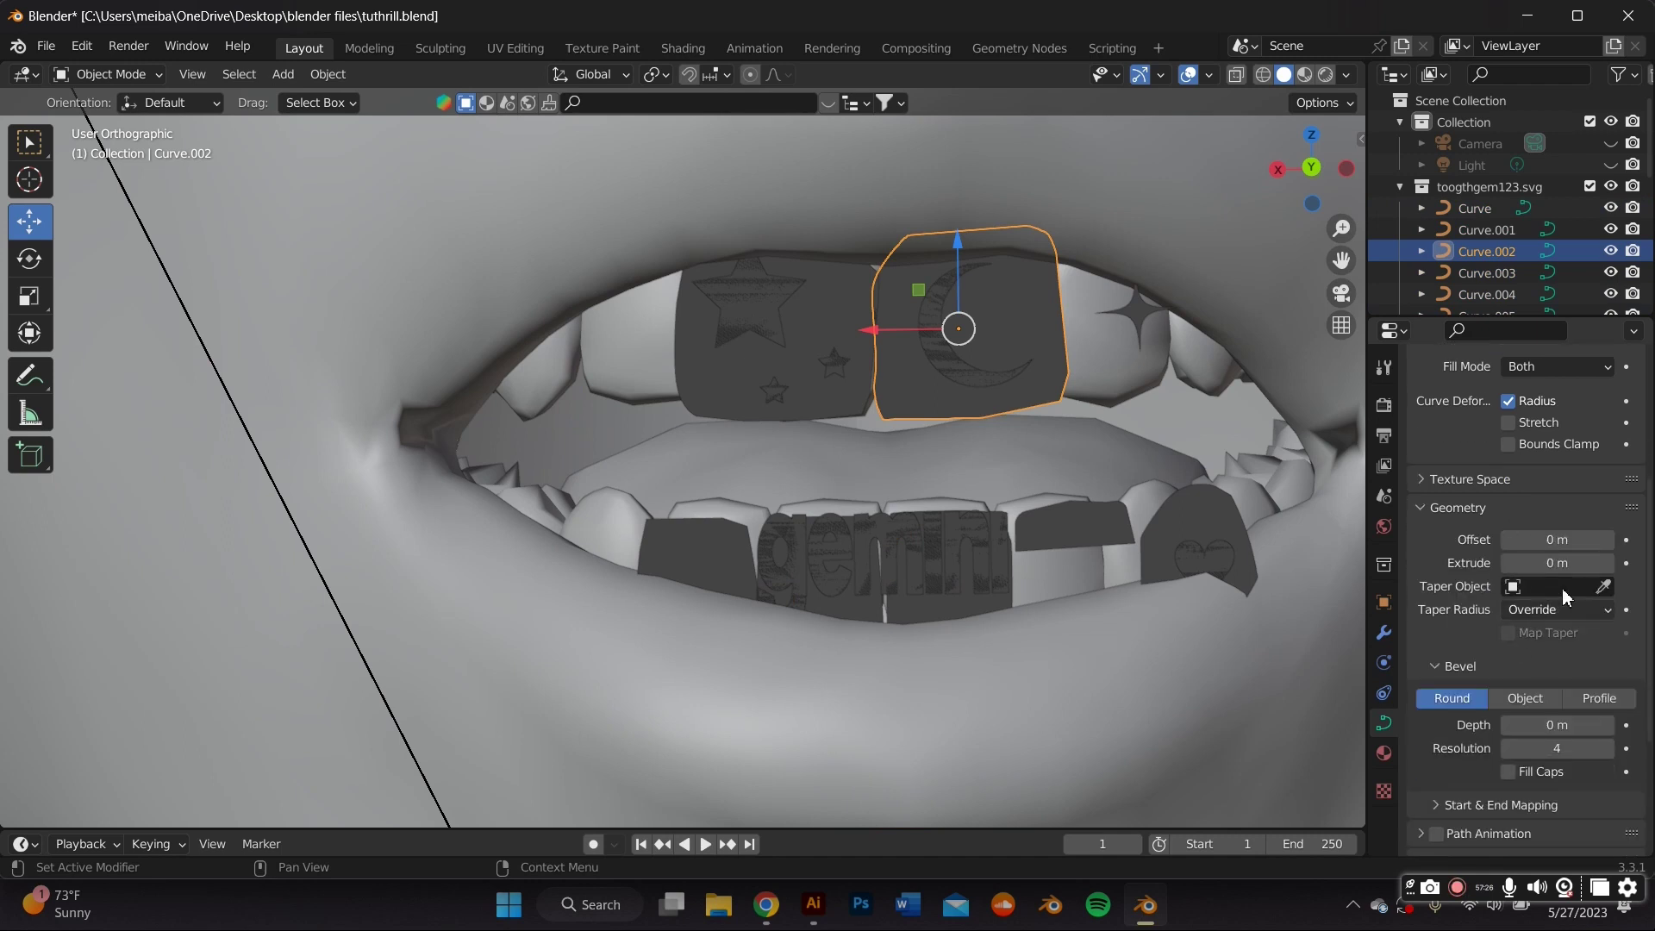
left_click(1608, 564)
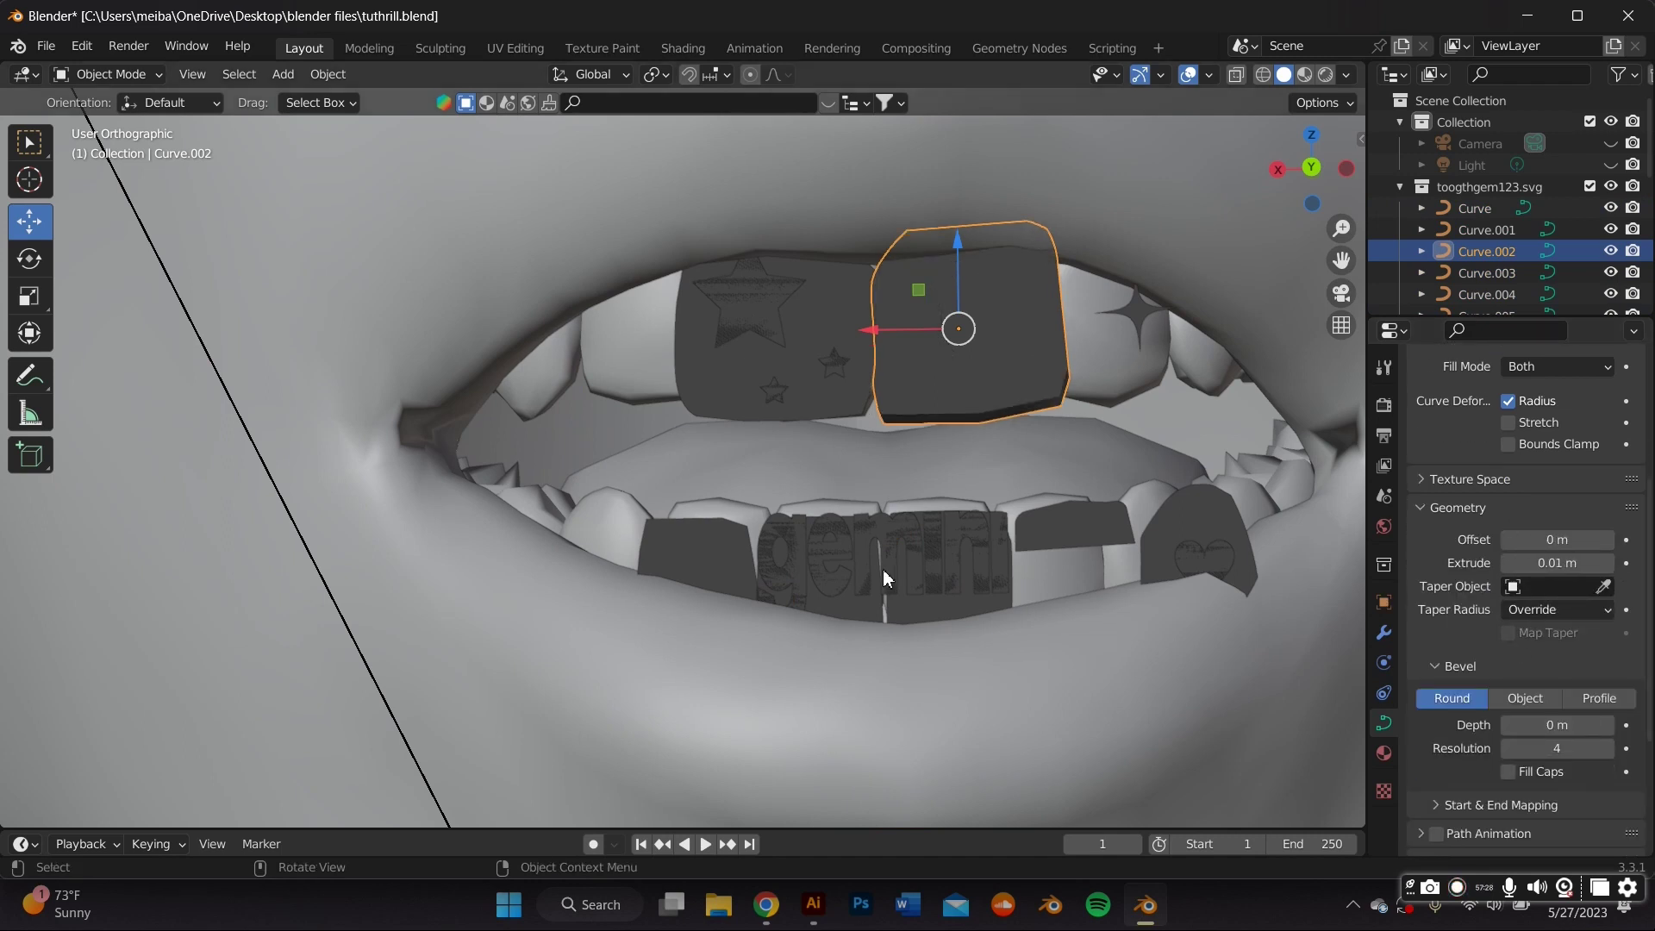
left_click(1607, 564)
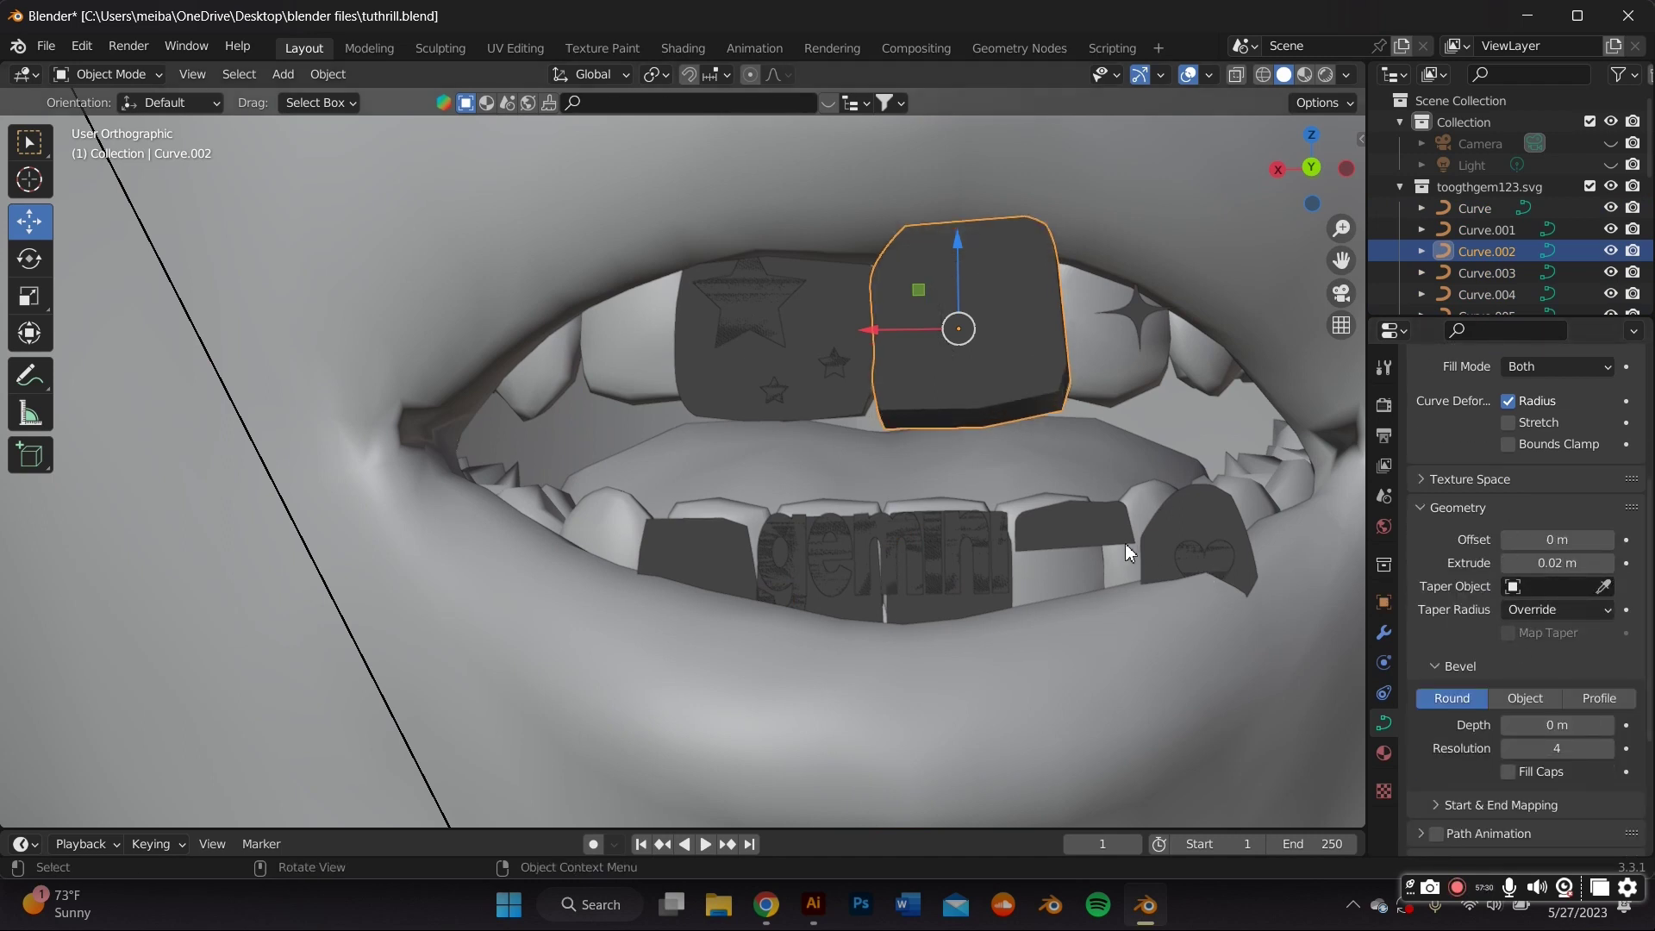
left_click(1509, 566)
key("ctrl+z")
Move the extruded moon tooth back along the Y axis so the moon lies on its front face
middle_click_drag(1160, 465, 1012, 435)
scroll(1032, 452, "down", 3)
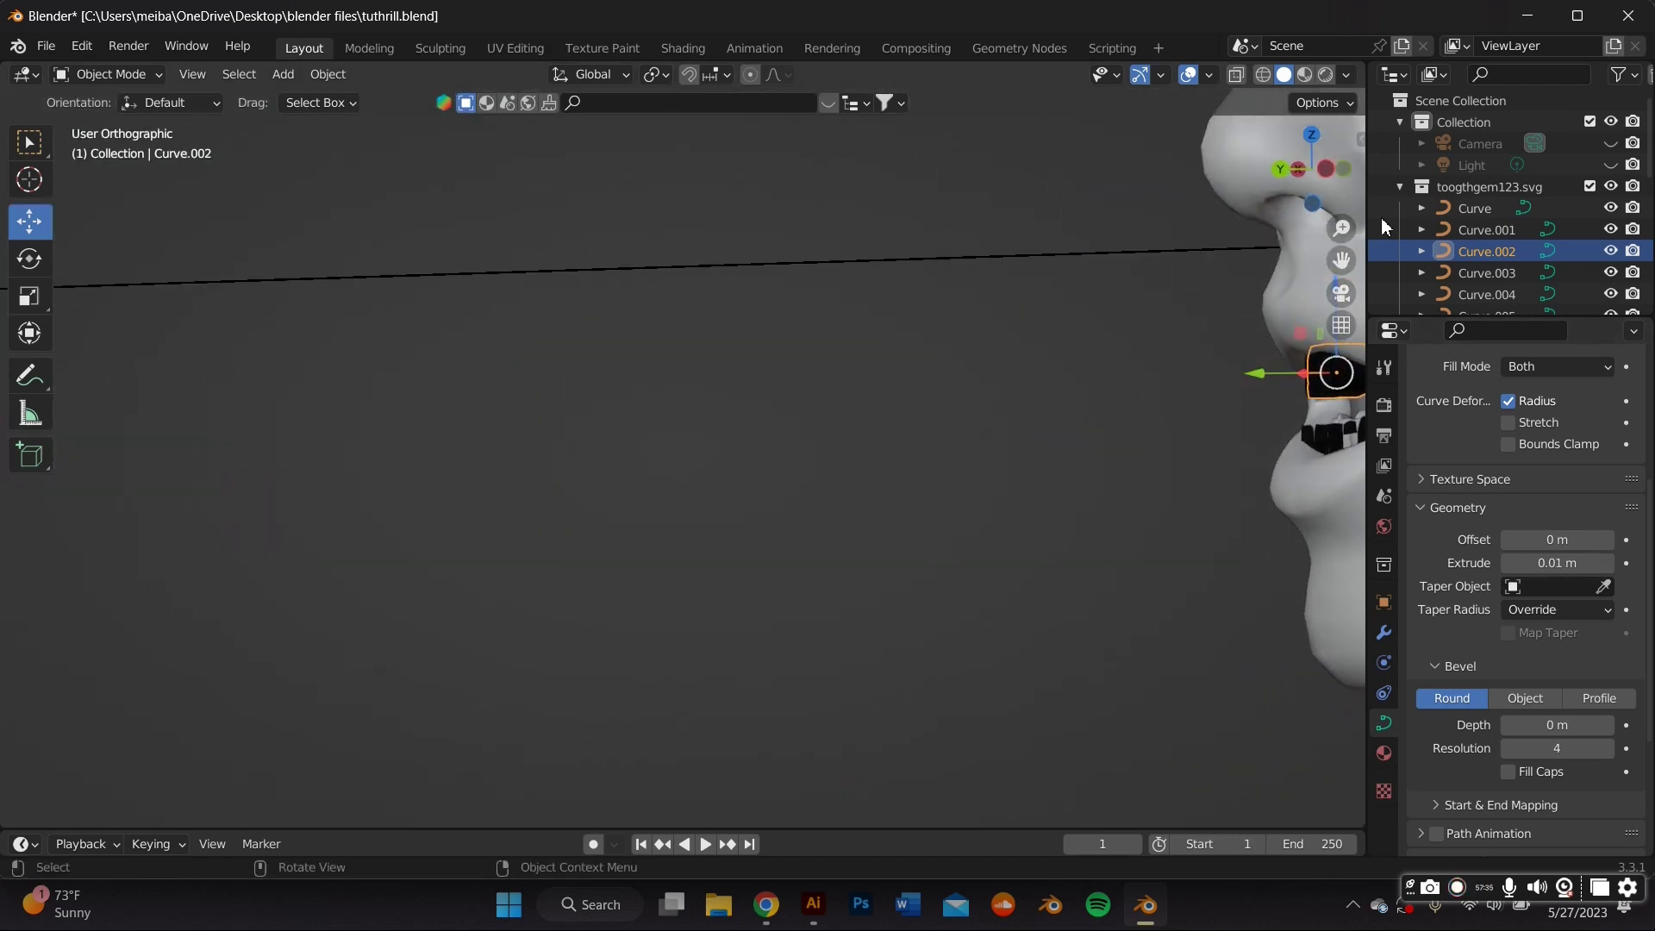
middle_click_drag(1327, 345, 954, 372, "shift")
scroll(1201, 347, "up", 4)
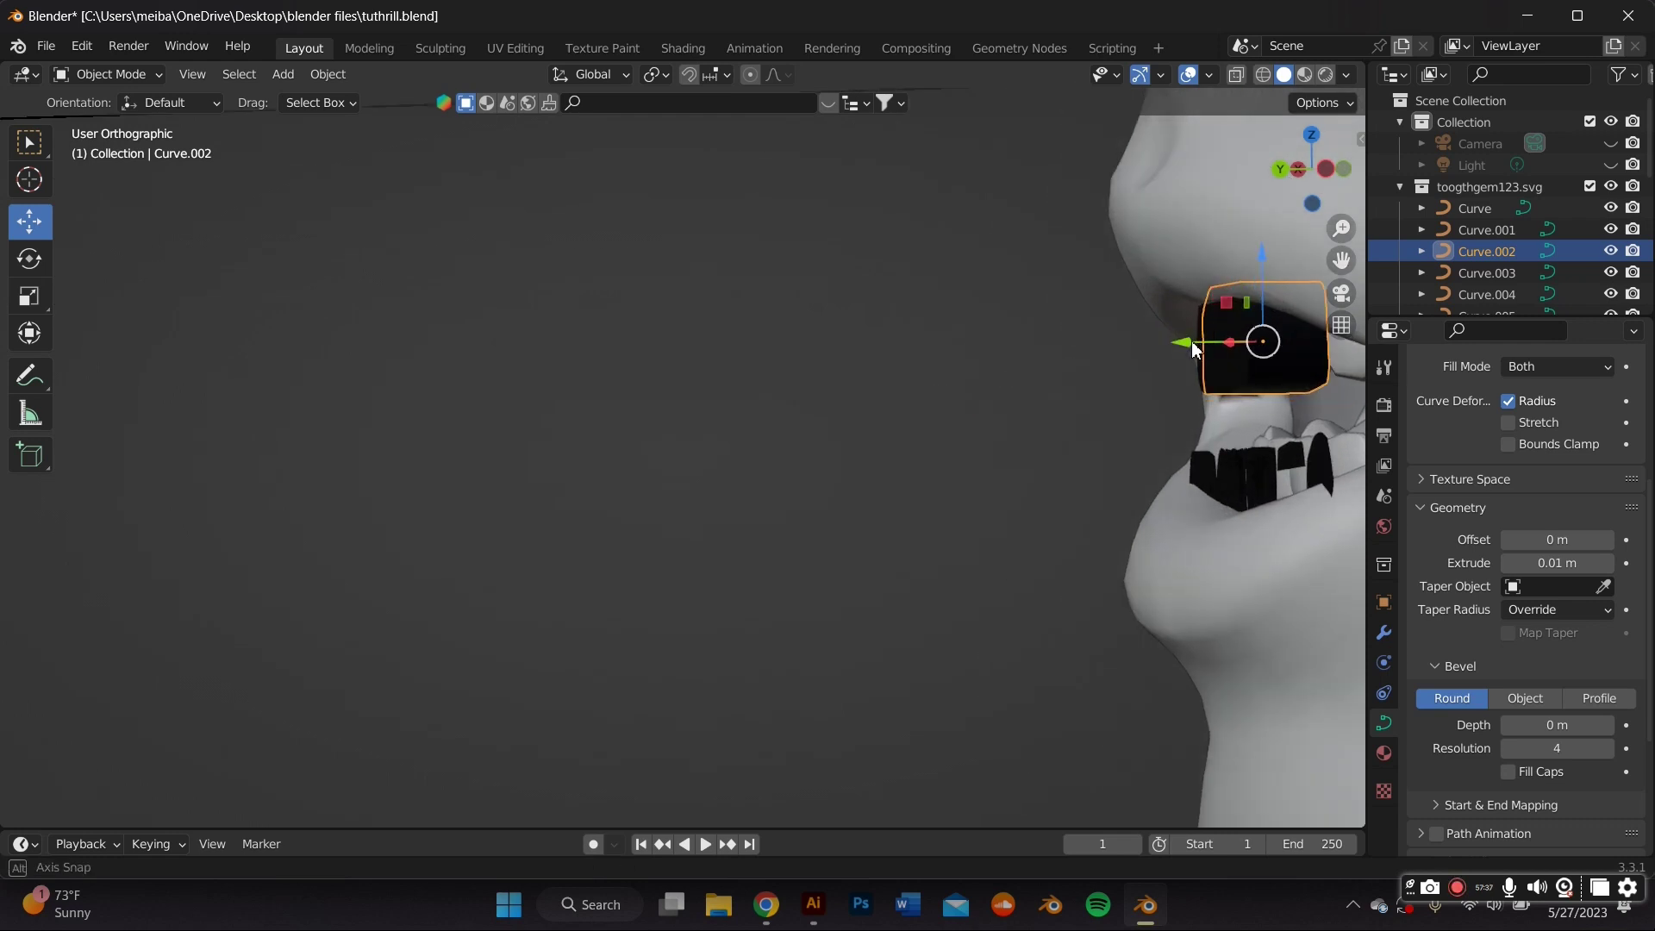
middle_click_drag(1185, 344, 1175, 348)
scroll(1175, 348, "down", 1)
mouse_move(1153, 340)
left_mouse_down()
mouse_move(1210, 340)
mouse_move(1148, 338)
left_mouse_up()
middle_click_drag(1148, 337, 1322, 304)
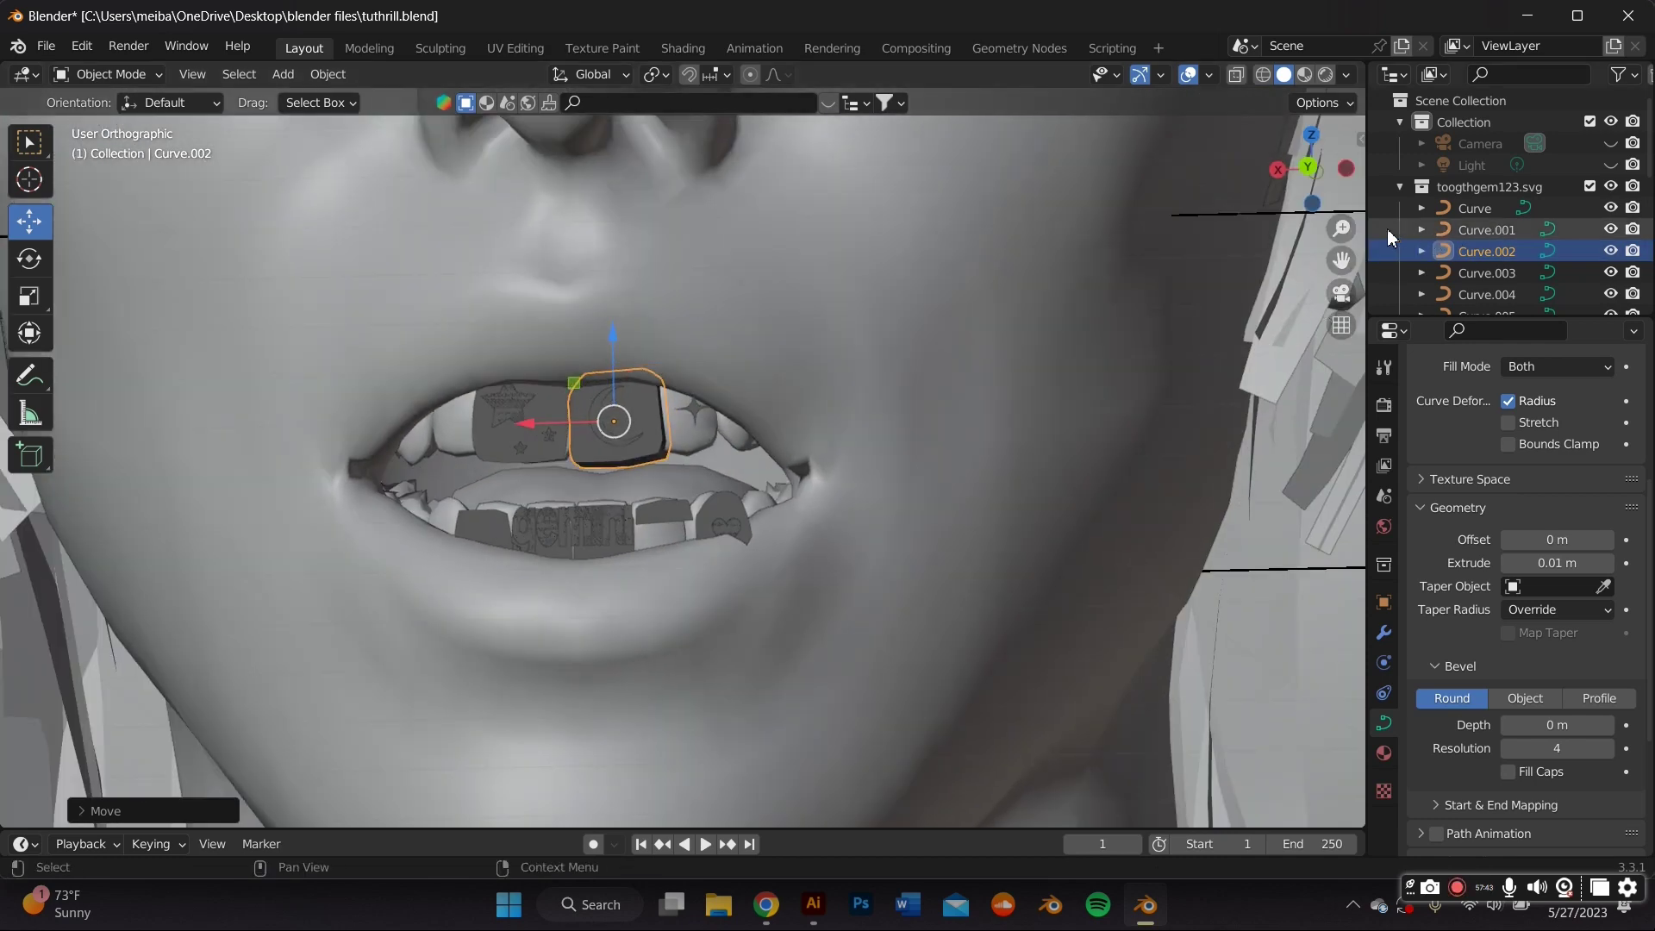
Select the upper front tooth curve behind the stars and extrude it by 0.01 m
middle_click_drag(842, 366, 1085, 359, "shift")
scroll(1085, 359, "up", 3)
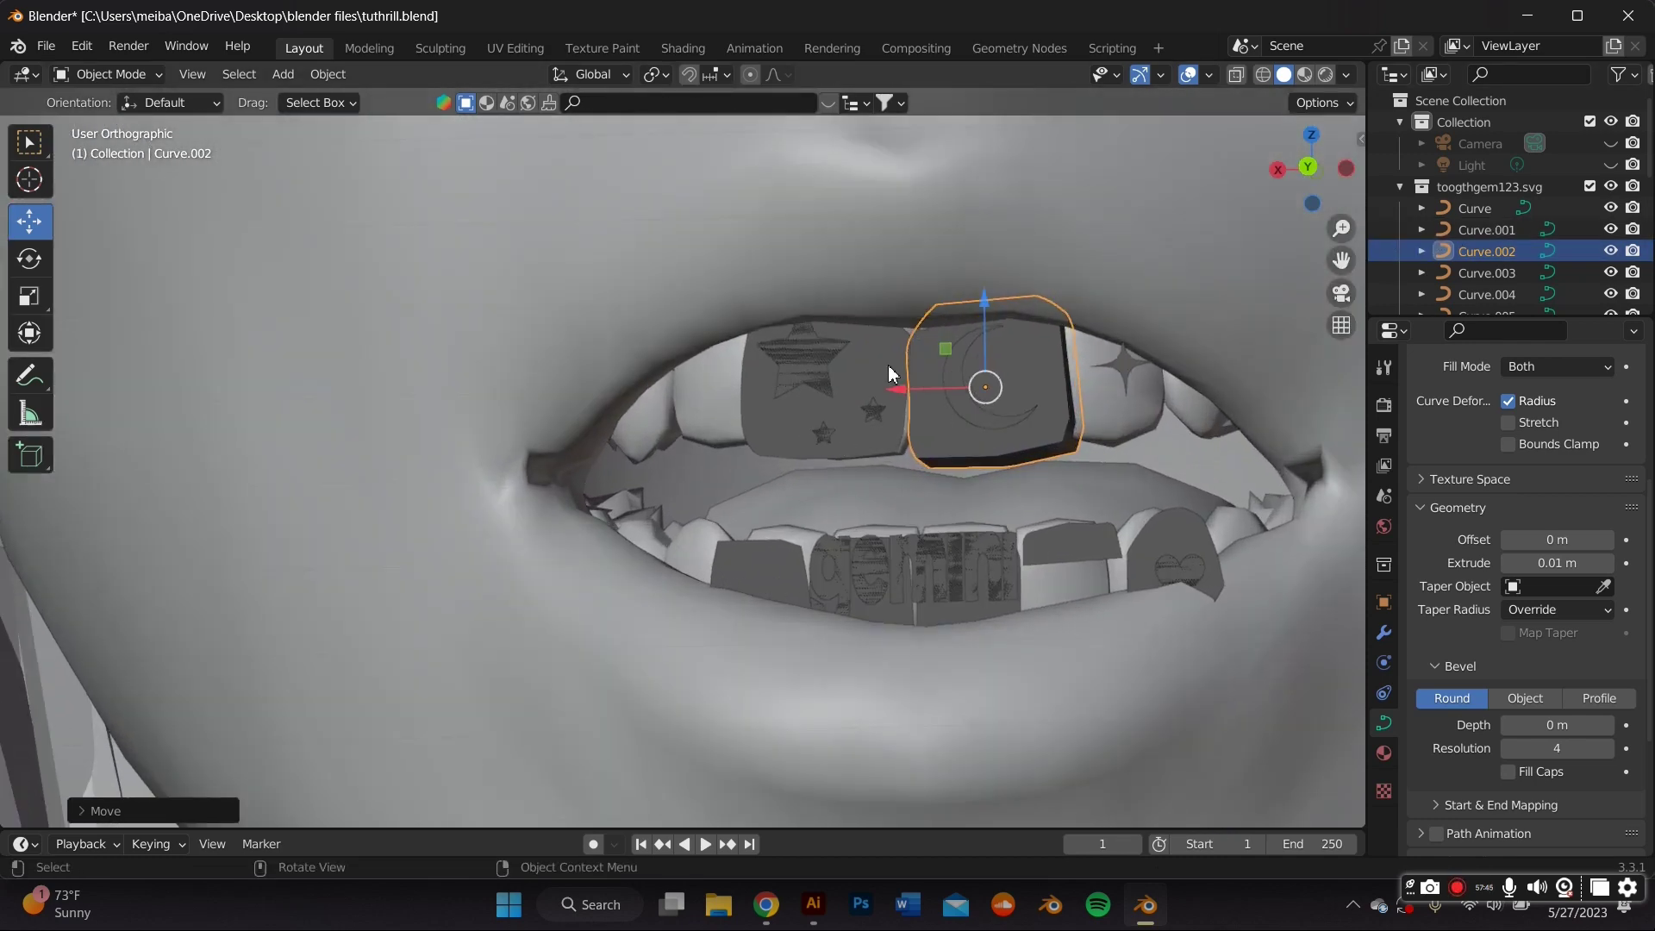
left_click(890, 372)
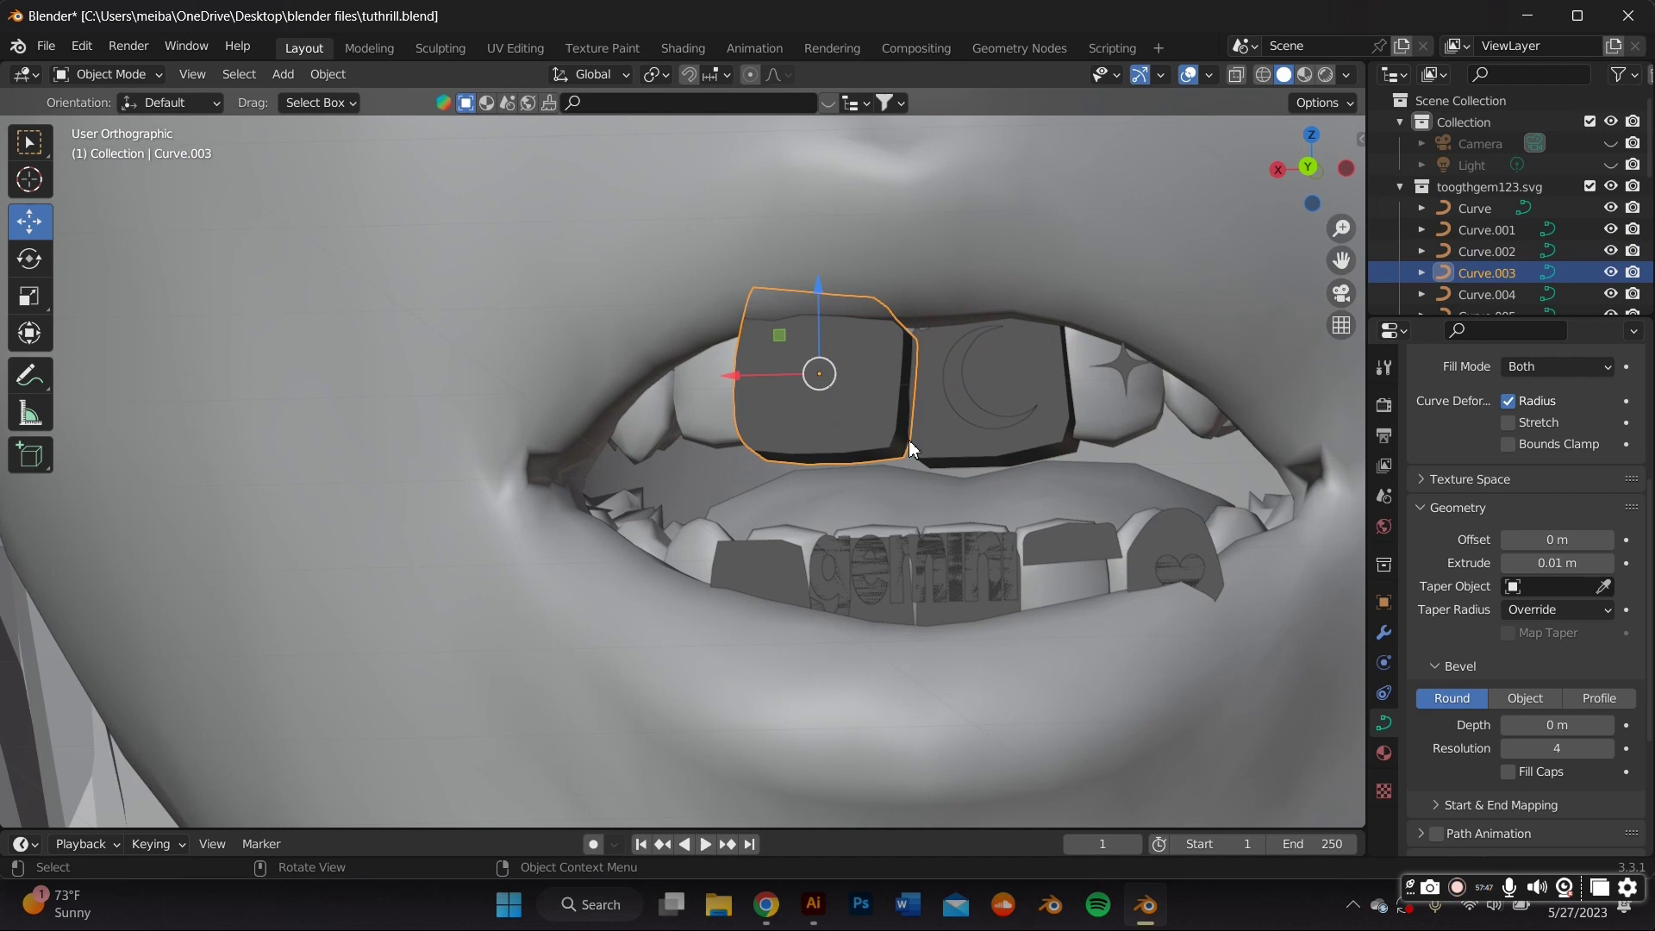
Move the extruded star tooth back along the Y axis so the stars lie on its front face
middle_click_drag(911, 449, 845, 429)
left_click_drag(1230, 355, 1361, 346)
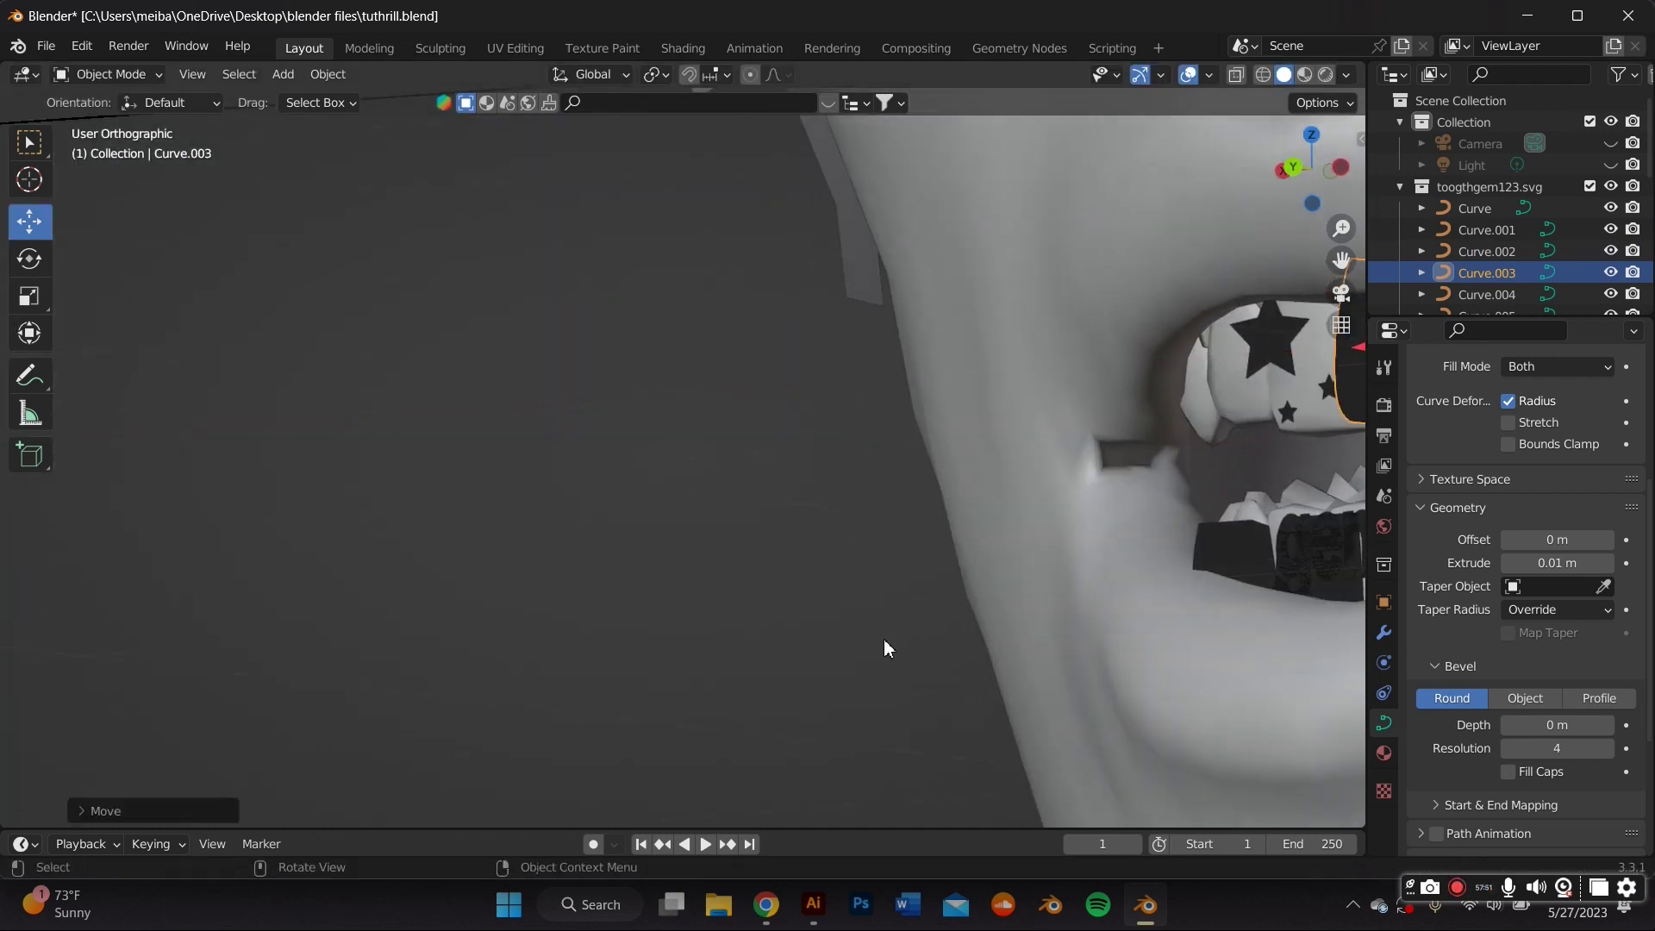
scroll(887, 648, "down", 4)
key("ctrl+z")
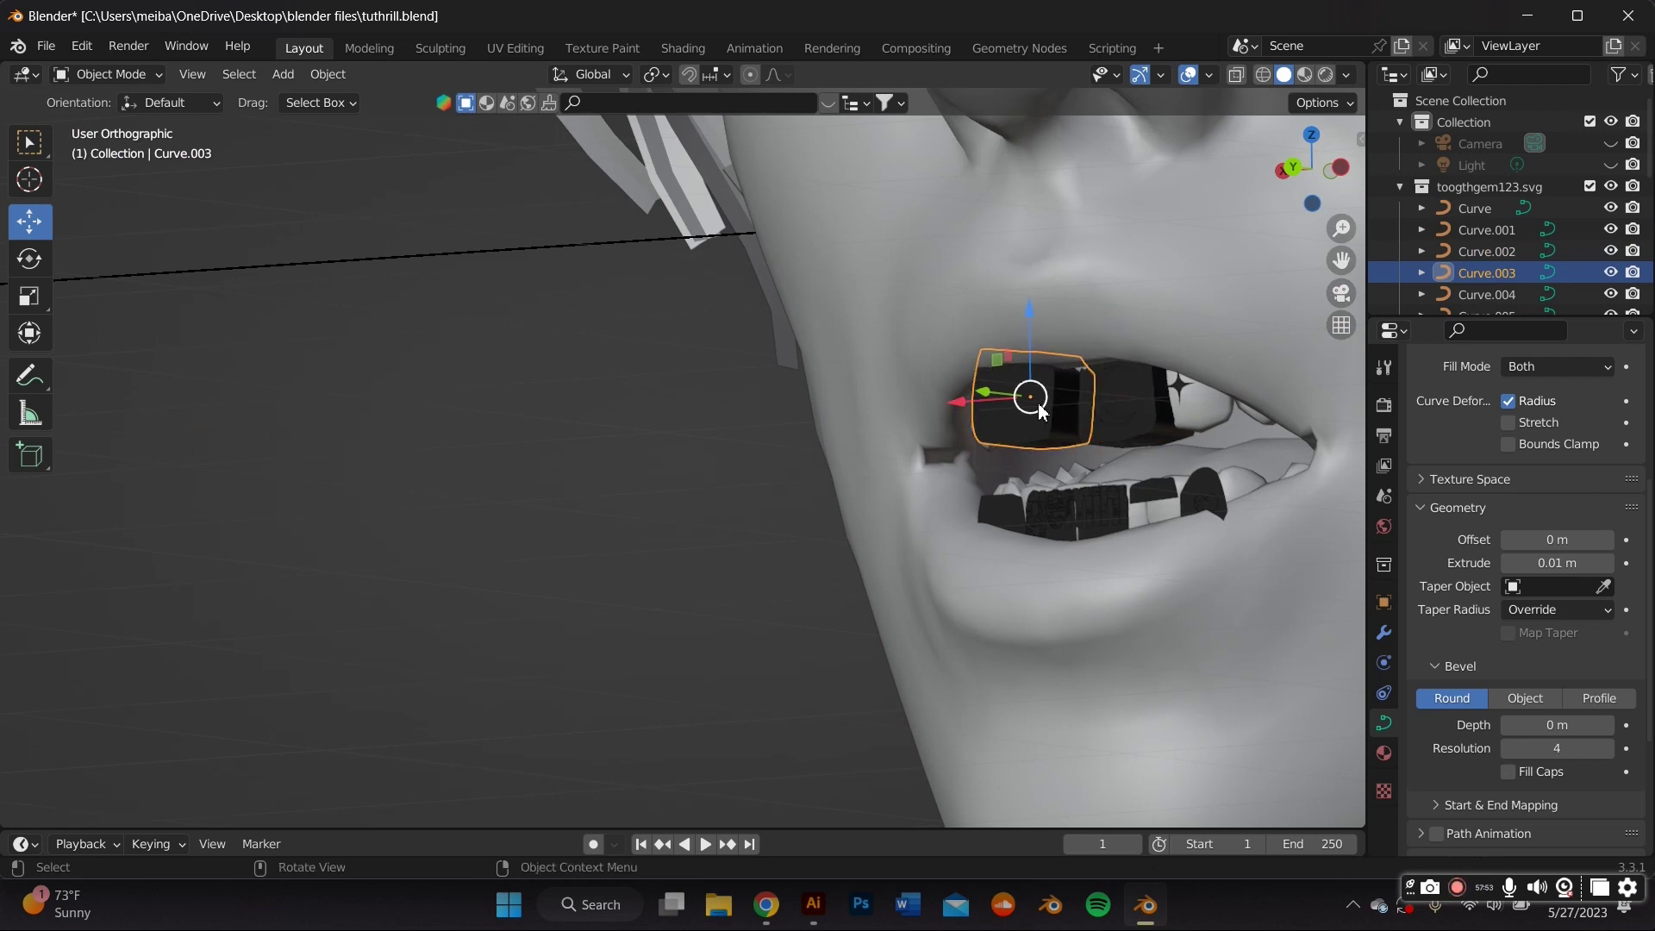
mouse_move(981, 396)
left_mouse_down()
mouse_move(1034, 383)
mouse_move(1005, 386)
left_mouse_up()
middle_click_drag(980, 456, 1037, 447)
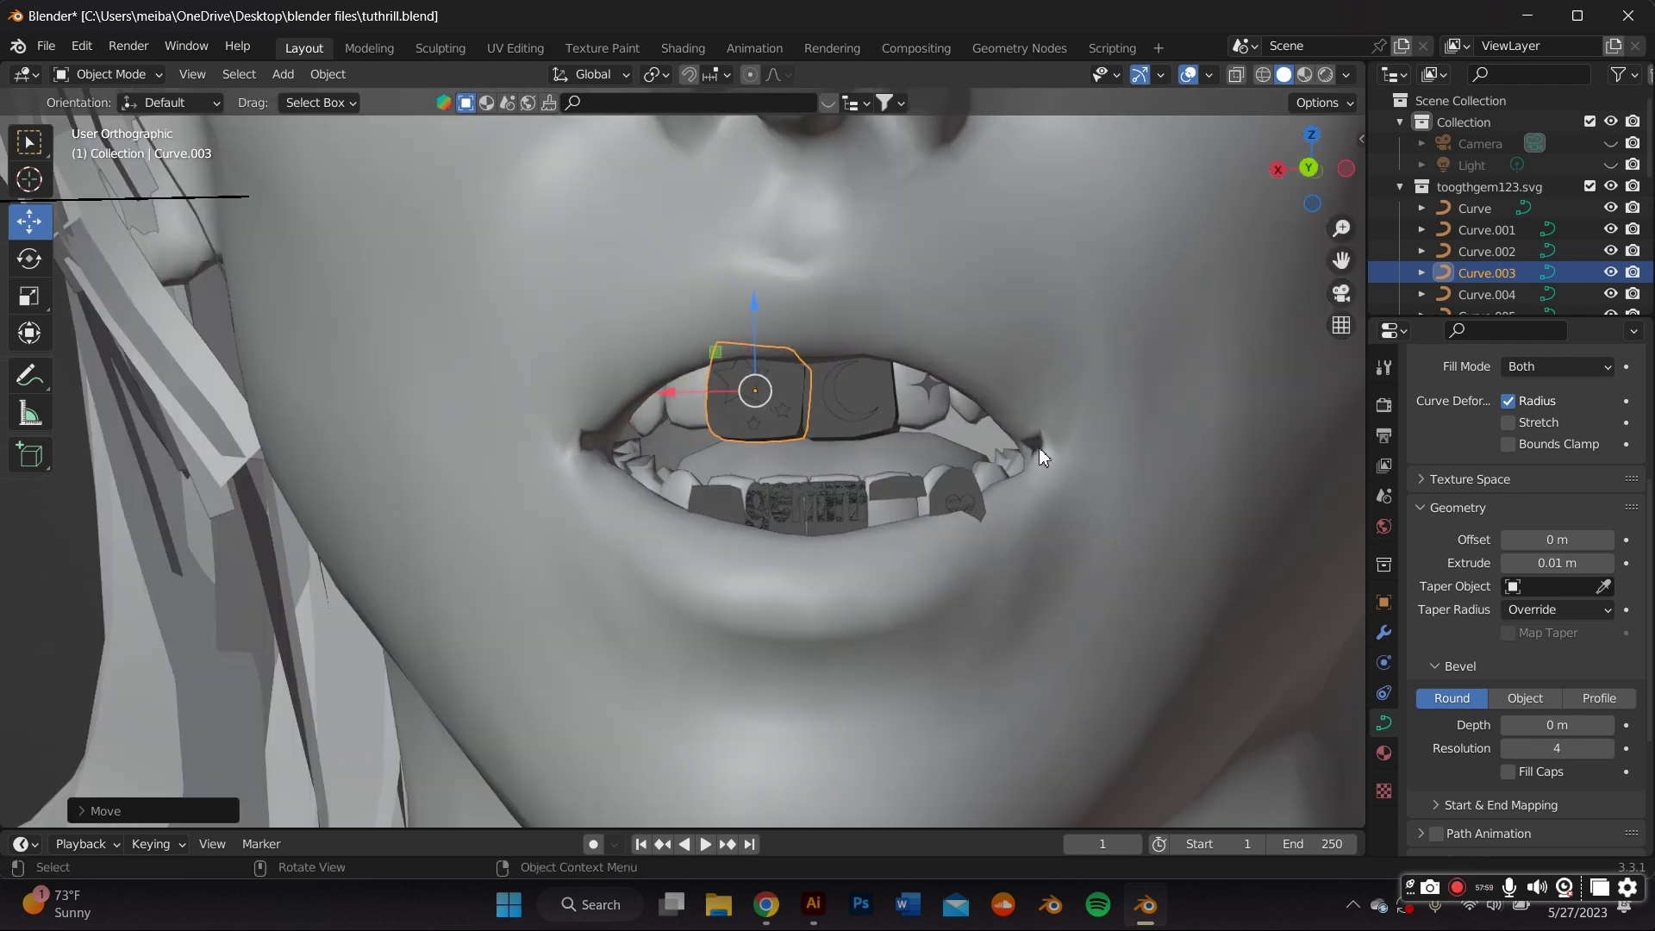
Select every letter curve of the word gemini on the lower teeth and join them into one curve
scroll(1000, 471, "up", 4)
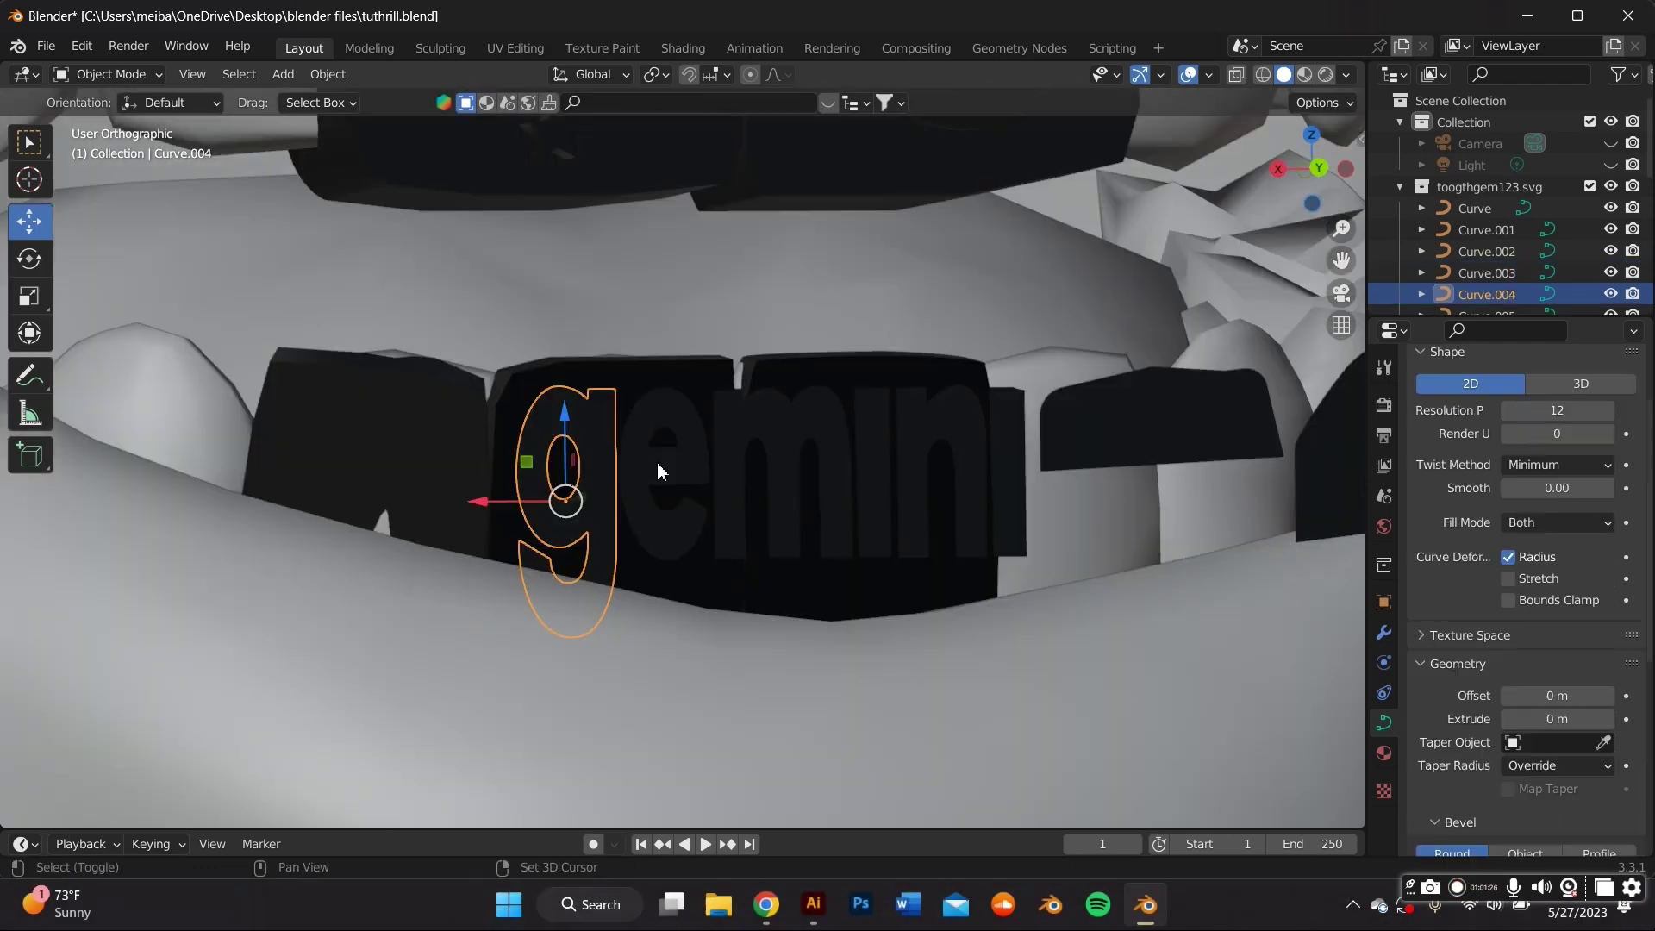
left_click(657, 462, "shift")
left_click(810, 414, "shift")
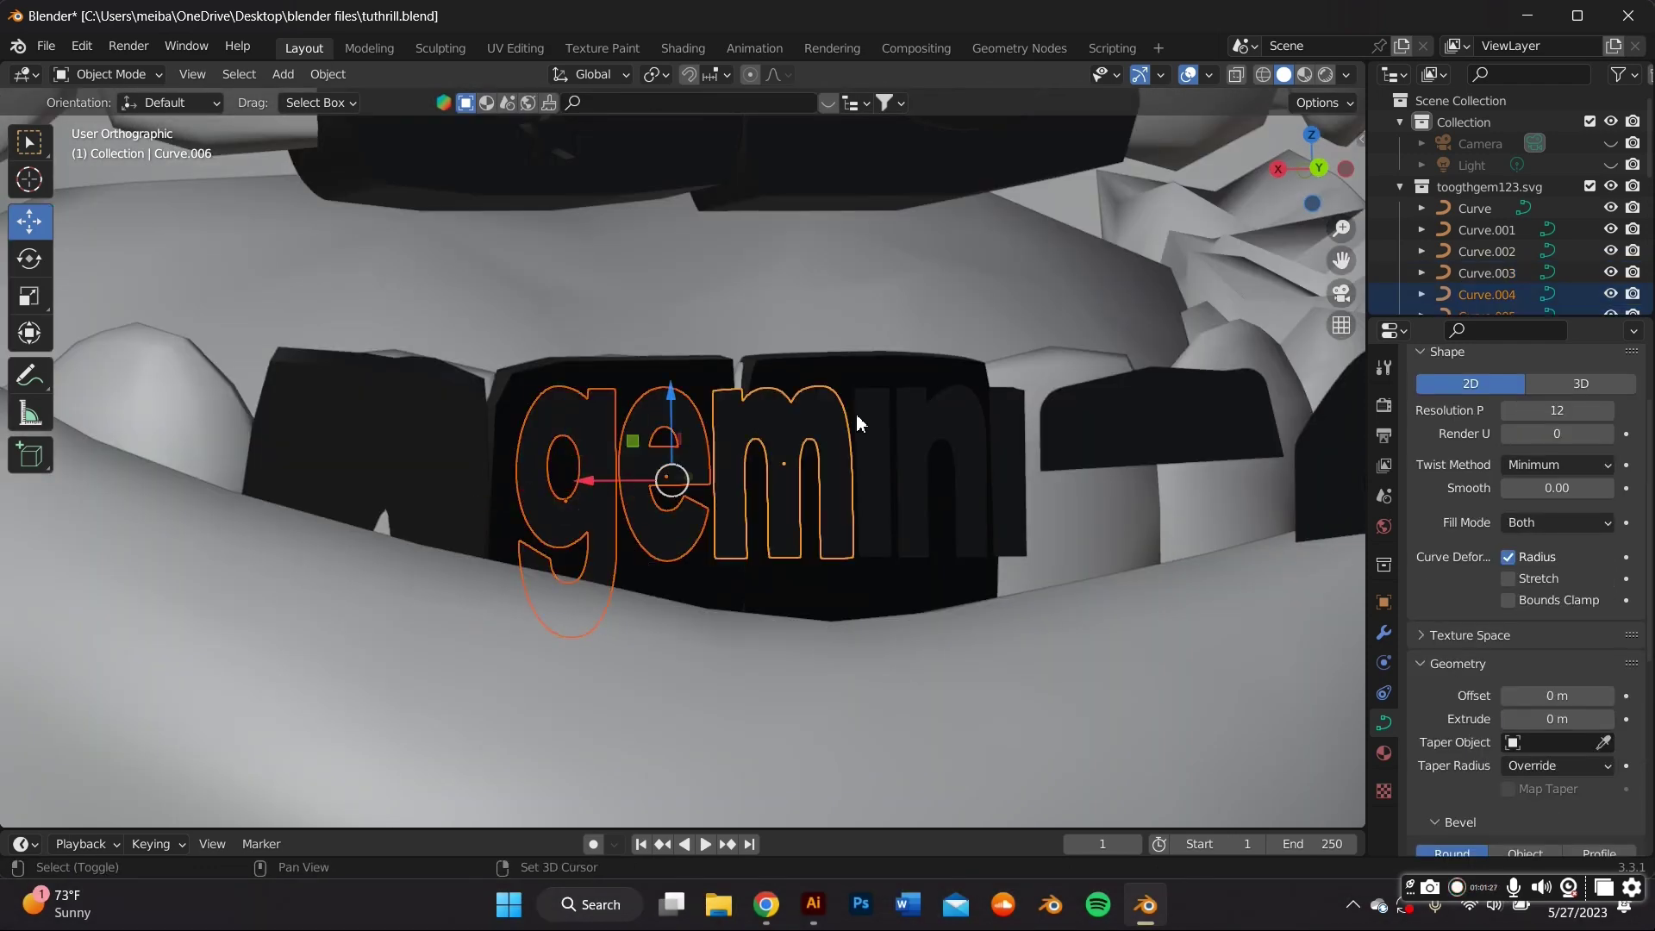
left_click(856, 412, "shift")
left_click(948, 425, "shift")
left_click(1002, 438, "shift")
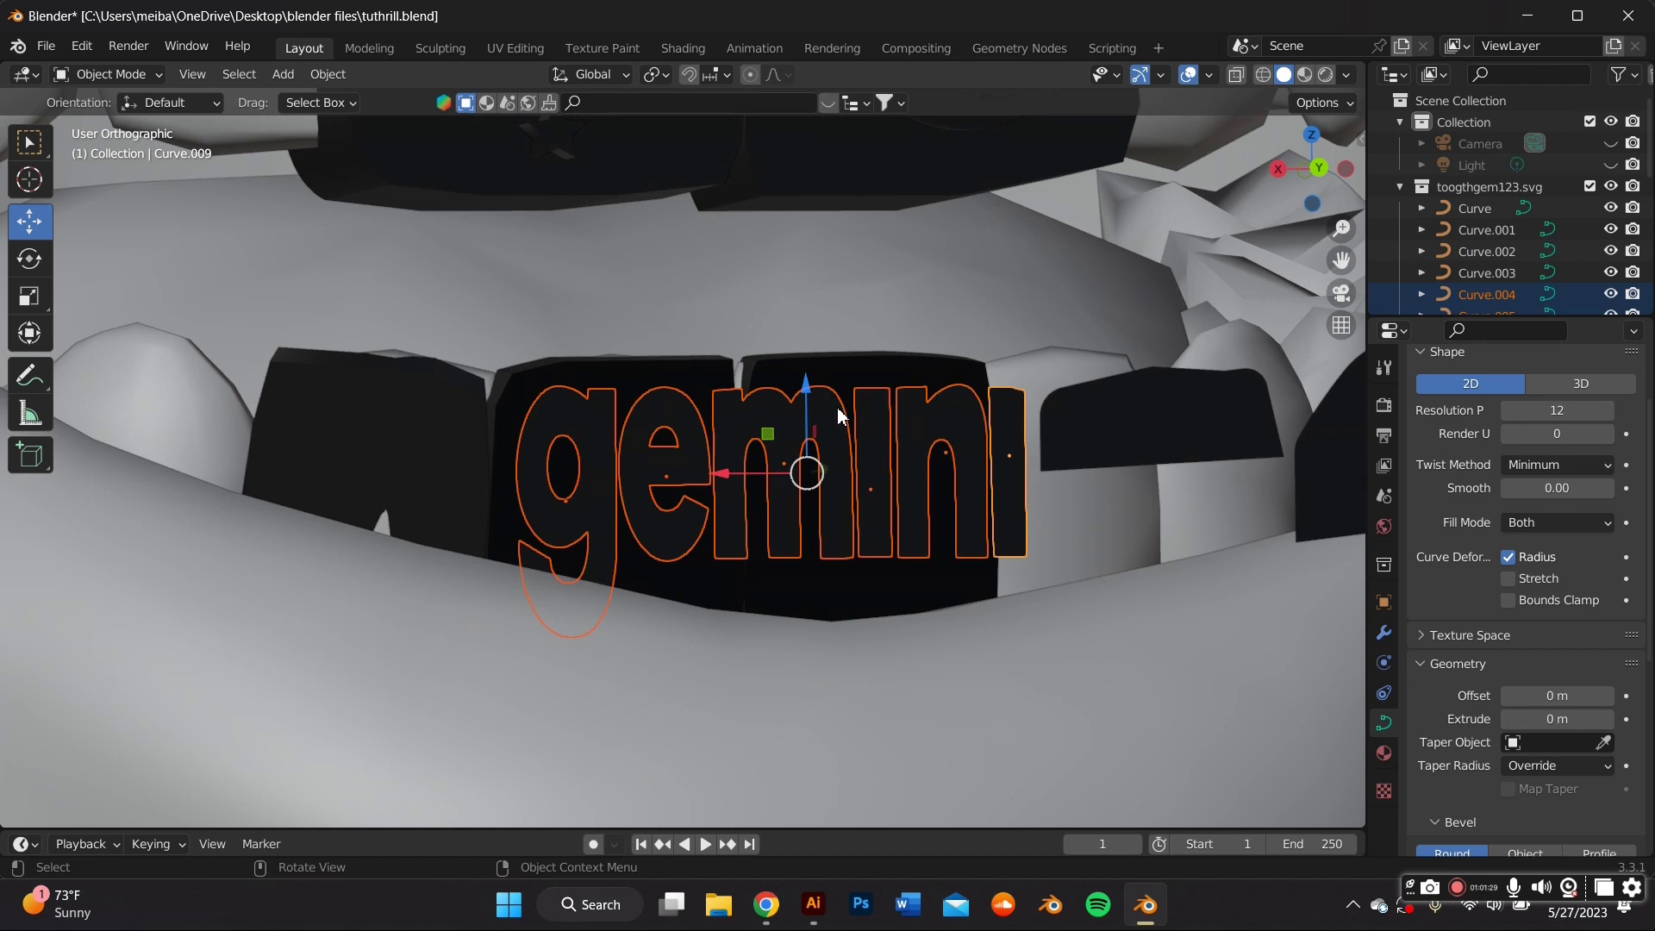
Set the joined gemini lettering's origin to its geometry and shift the word sideways over the black lower front teeth
right_click(704, 434)
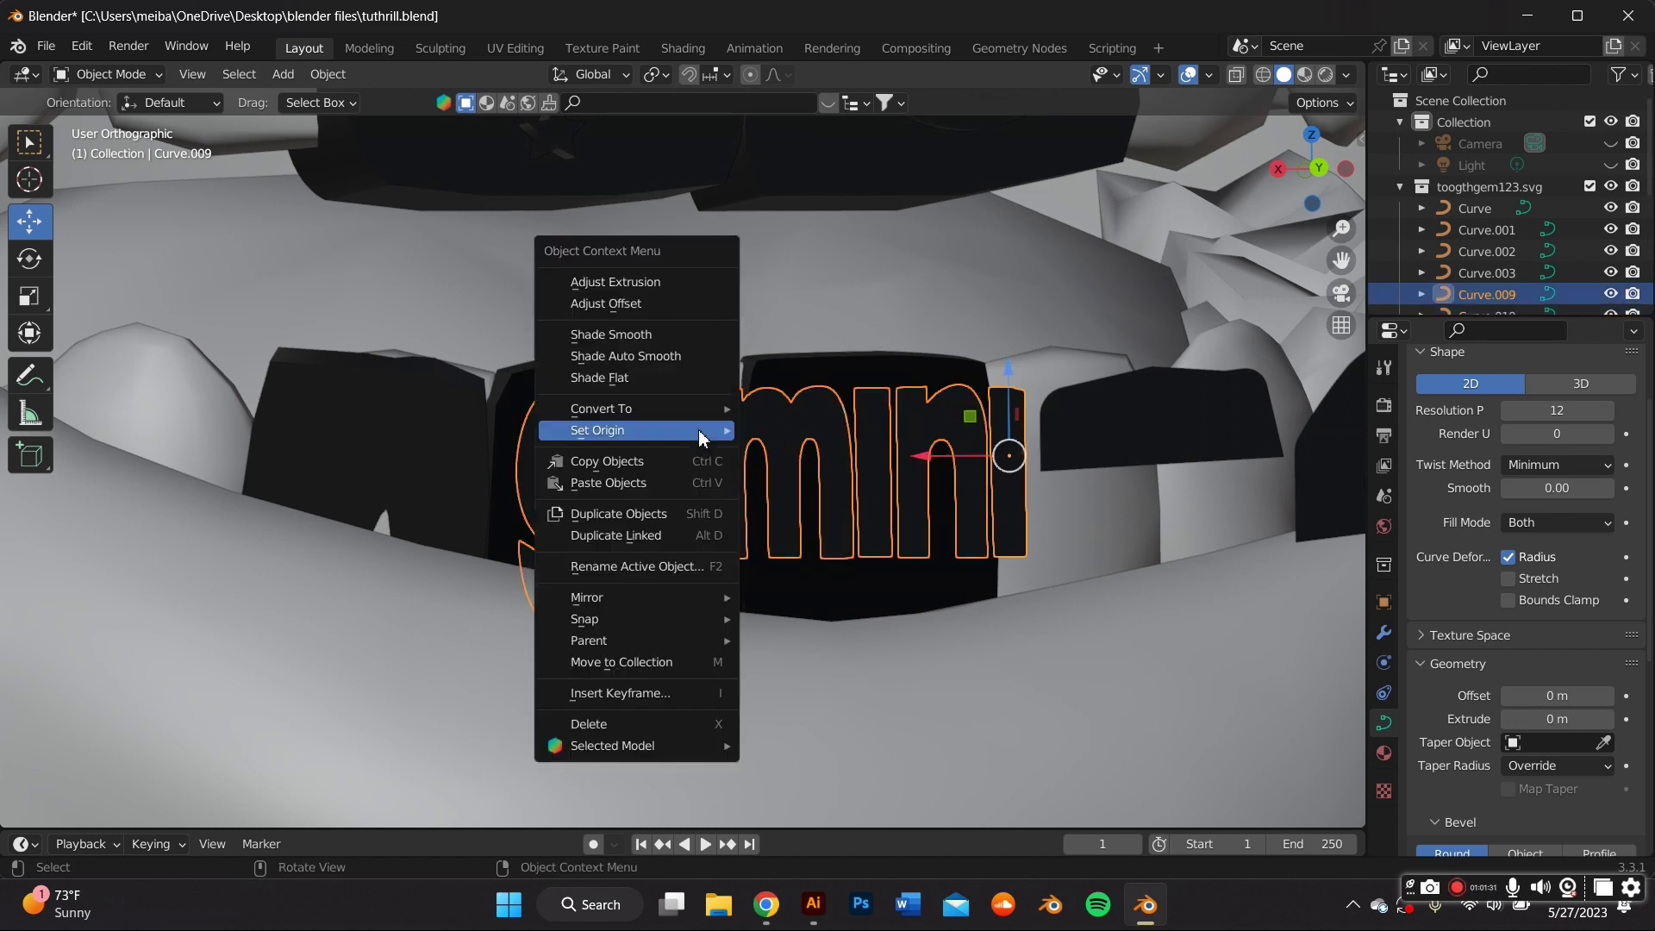
mouse_move(711, 430)
left_click(803, 461)
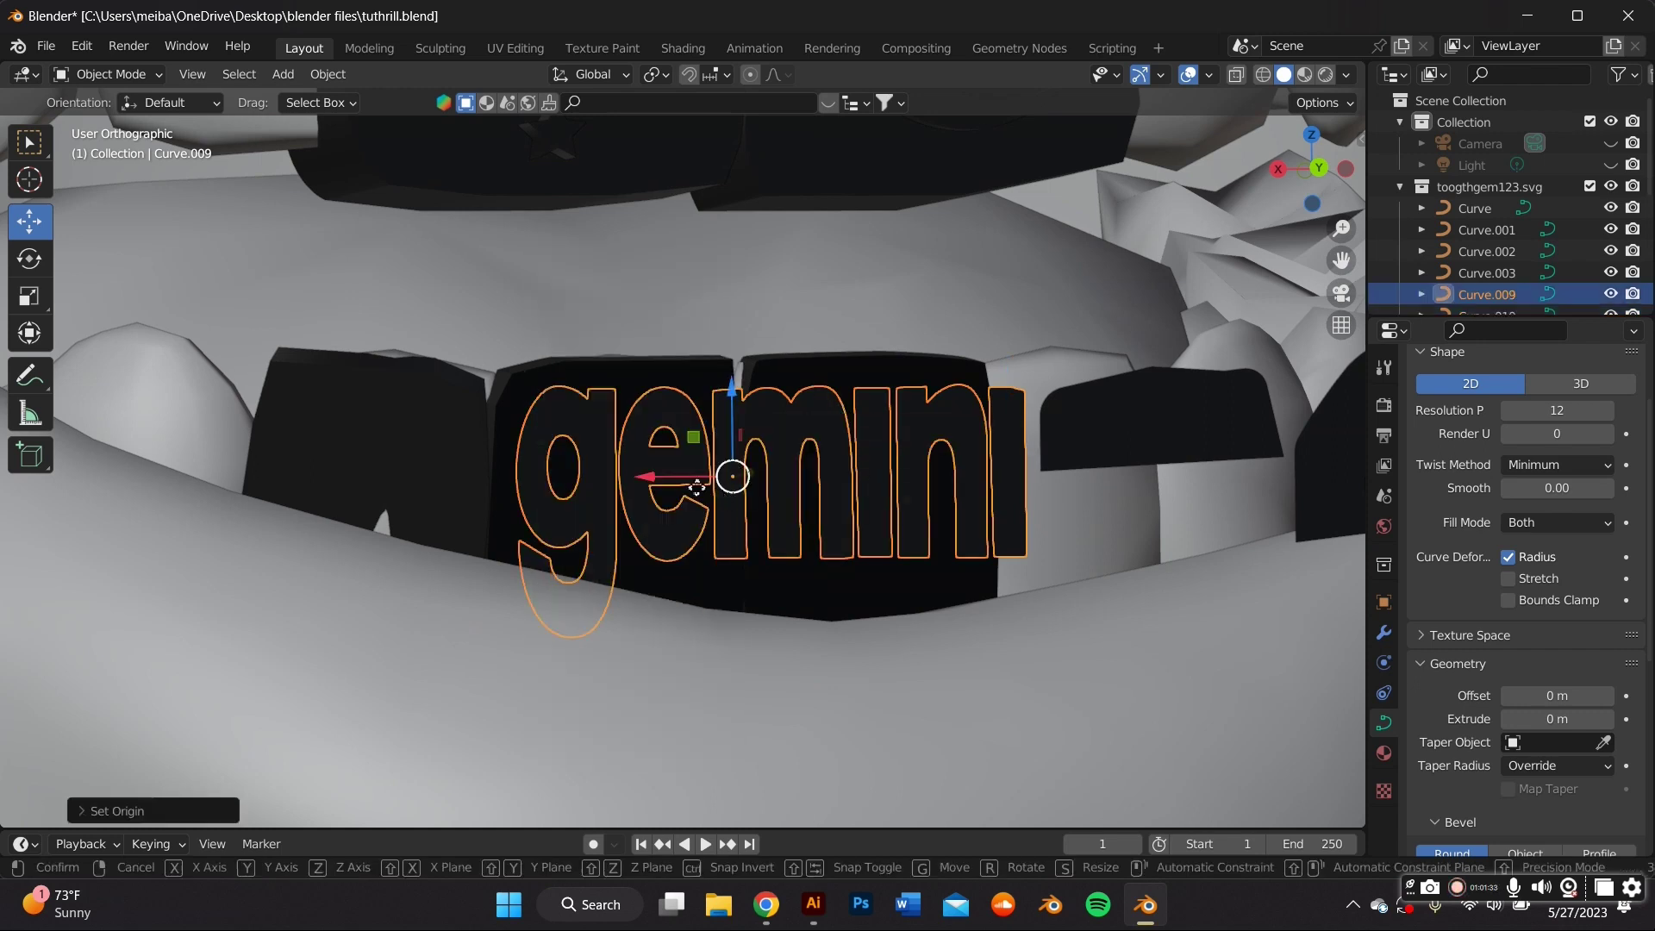
key("g")
left_click(1405, 674)
Extrude the joined gemini lettering by 0.002 m and move it back along the Y axis onto the lower front teeth
left_click(1560, 710)
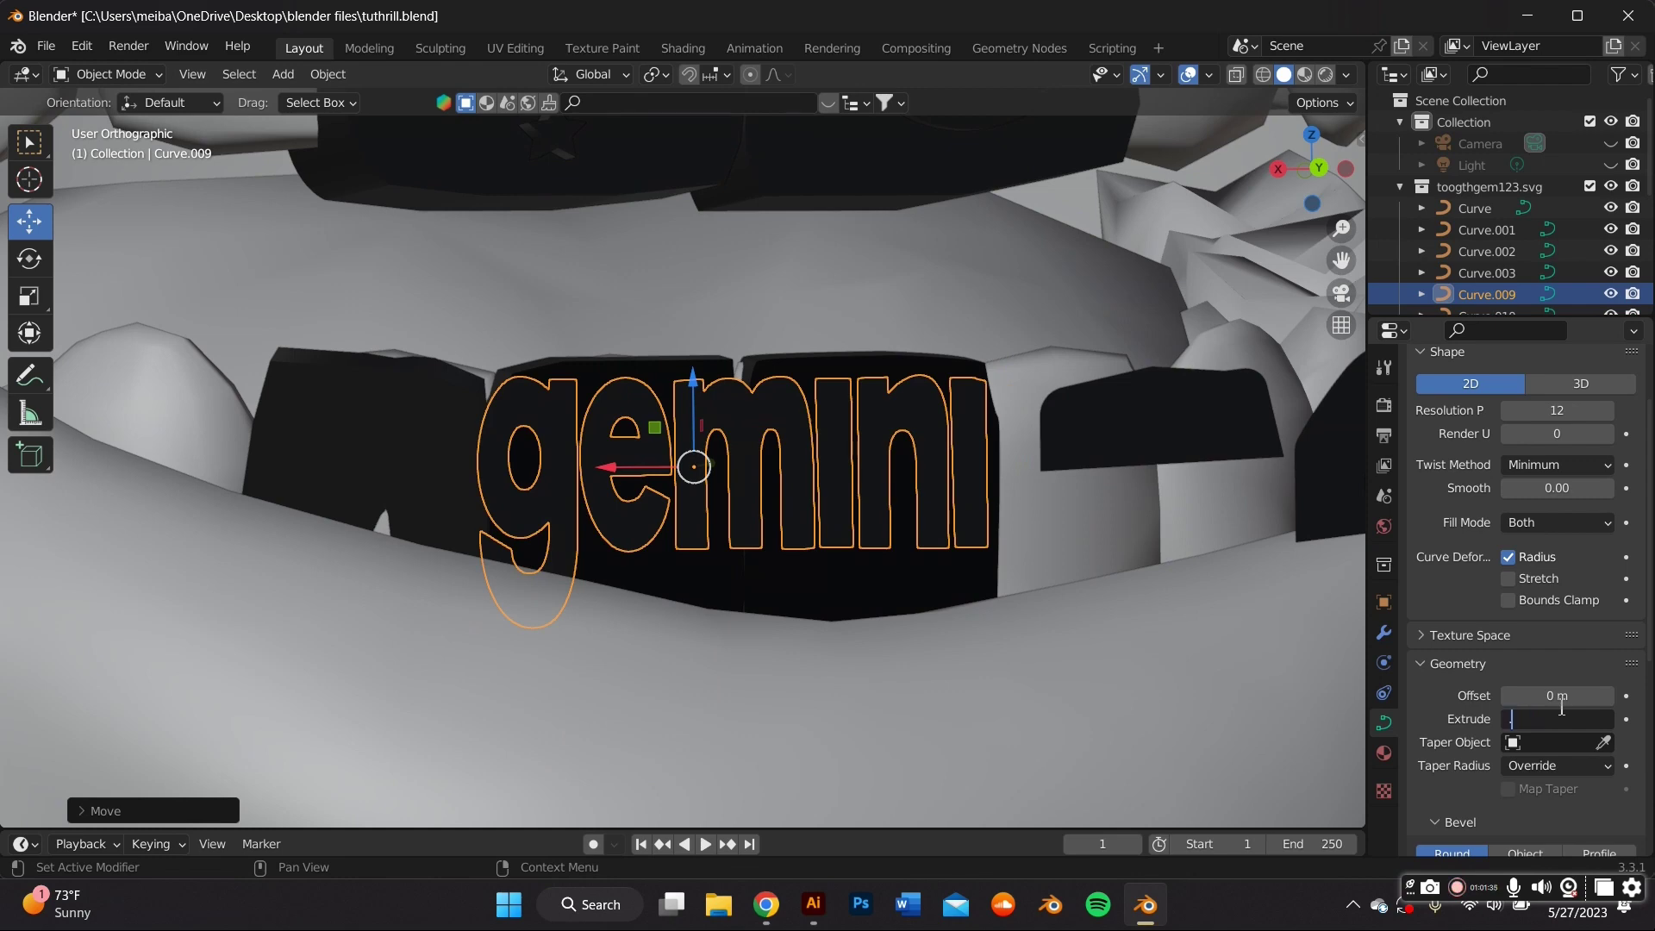
type(".002")
key("Return")
middle_click_drag(455, 747, 681, 550)
middle_click_drag(797, 517, 876, 534)
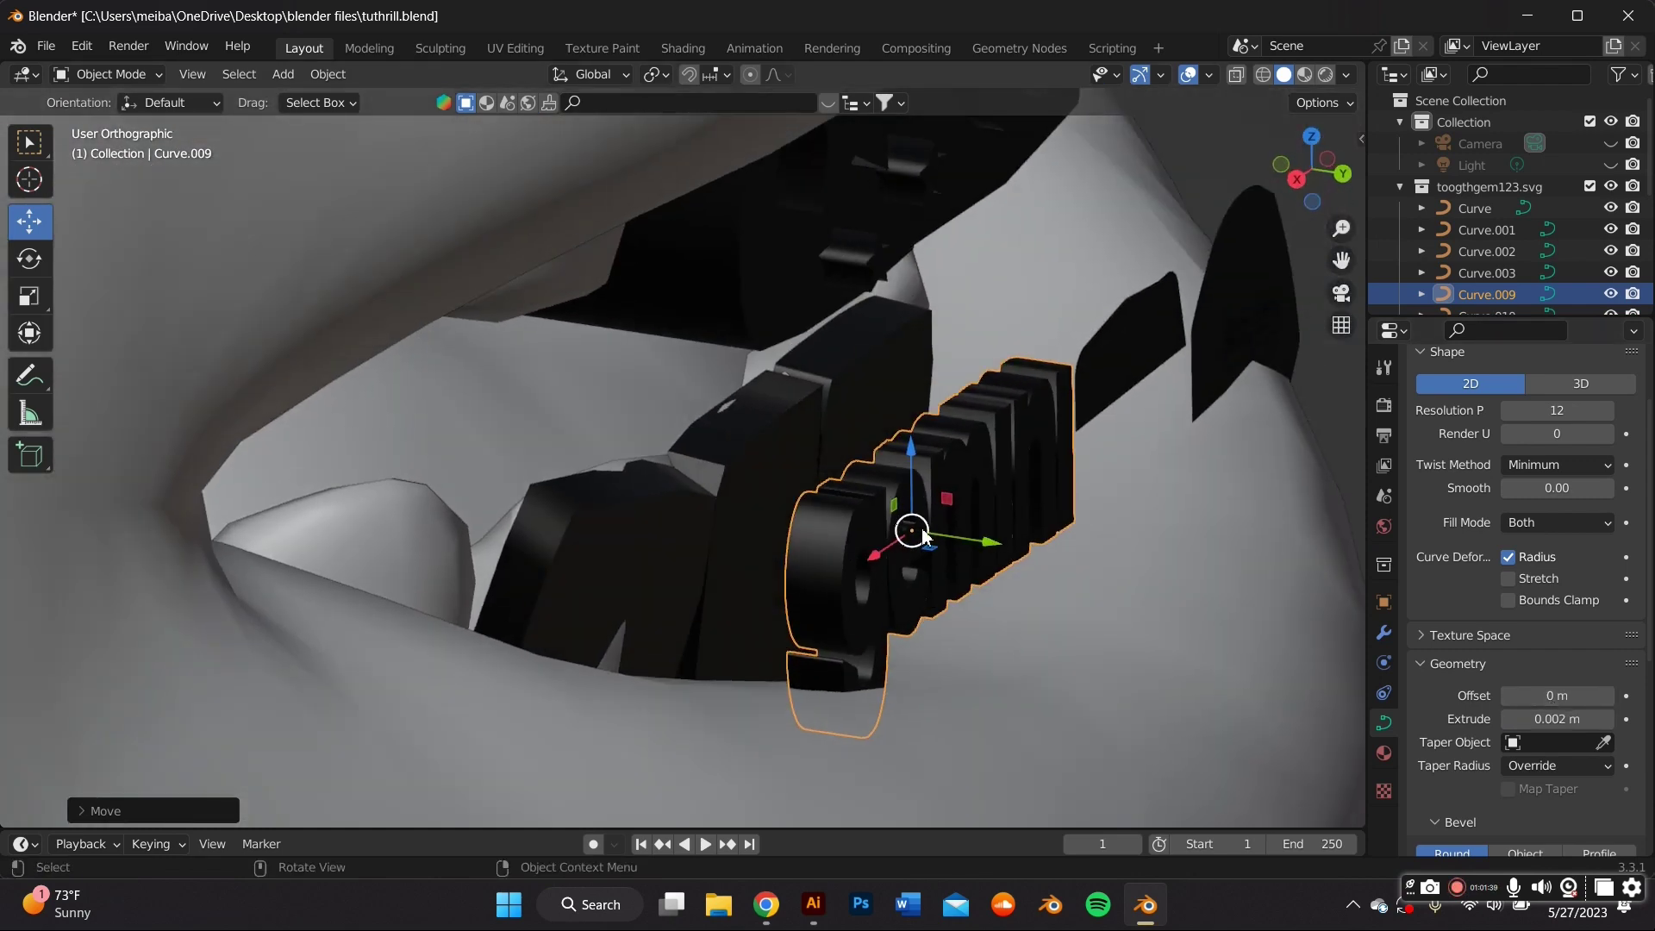
key("g")
key("y")
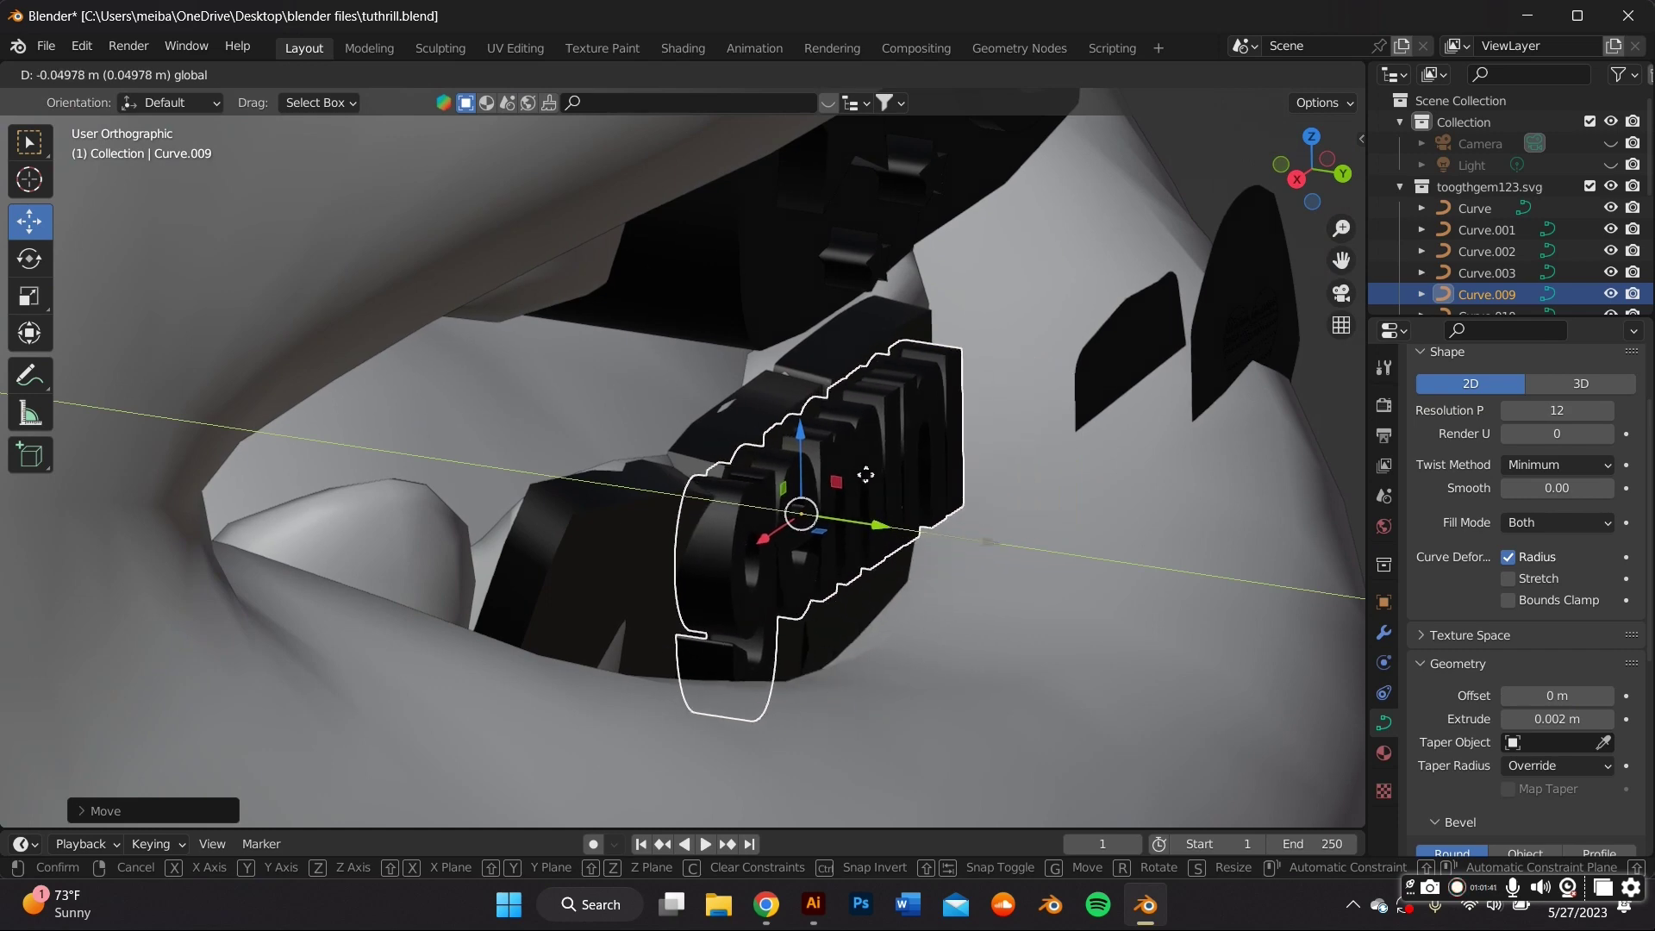
left_click(884, 473)
middle_click_drag(884, 473, 622, 500)
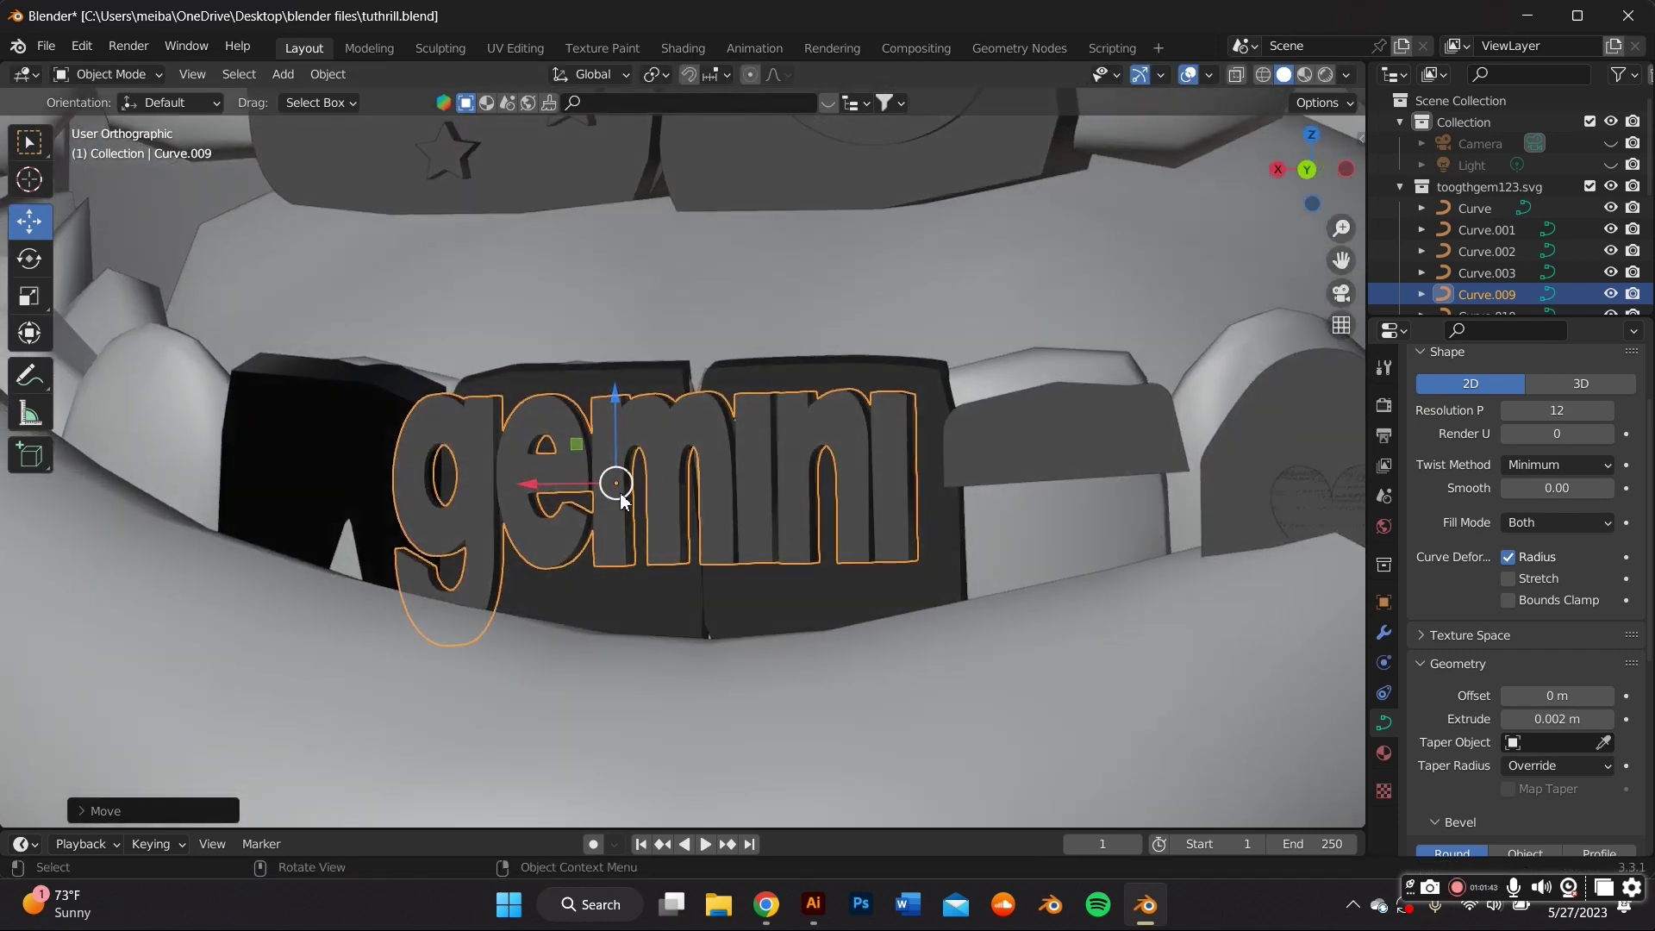
Shift the gemini lettering along X and raise it along Z so it sits over the two lower front teeth
key("g")
key("x")
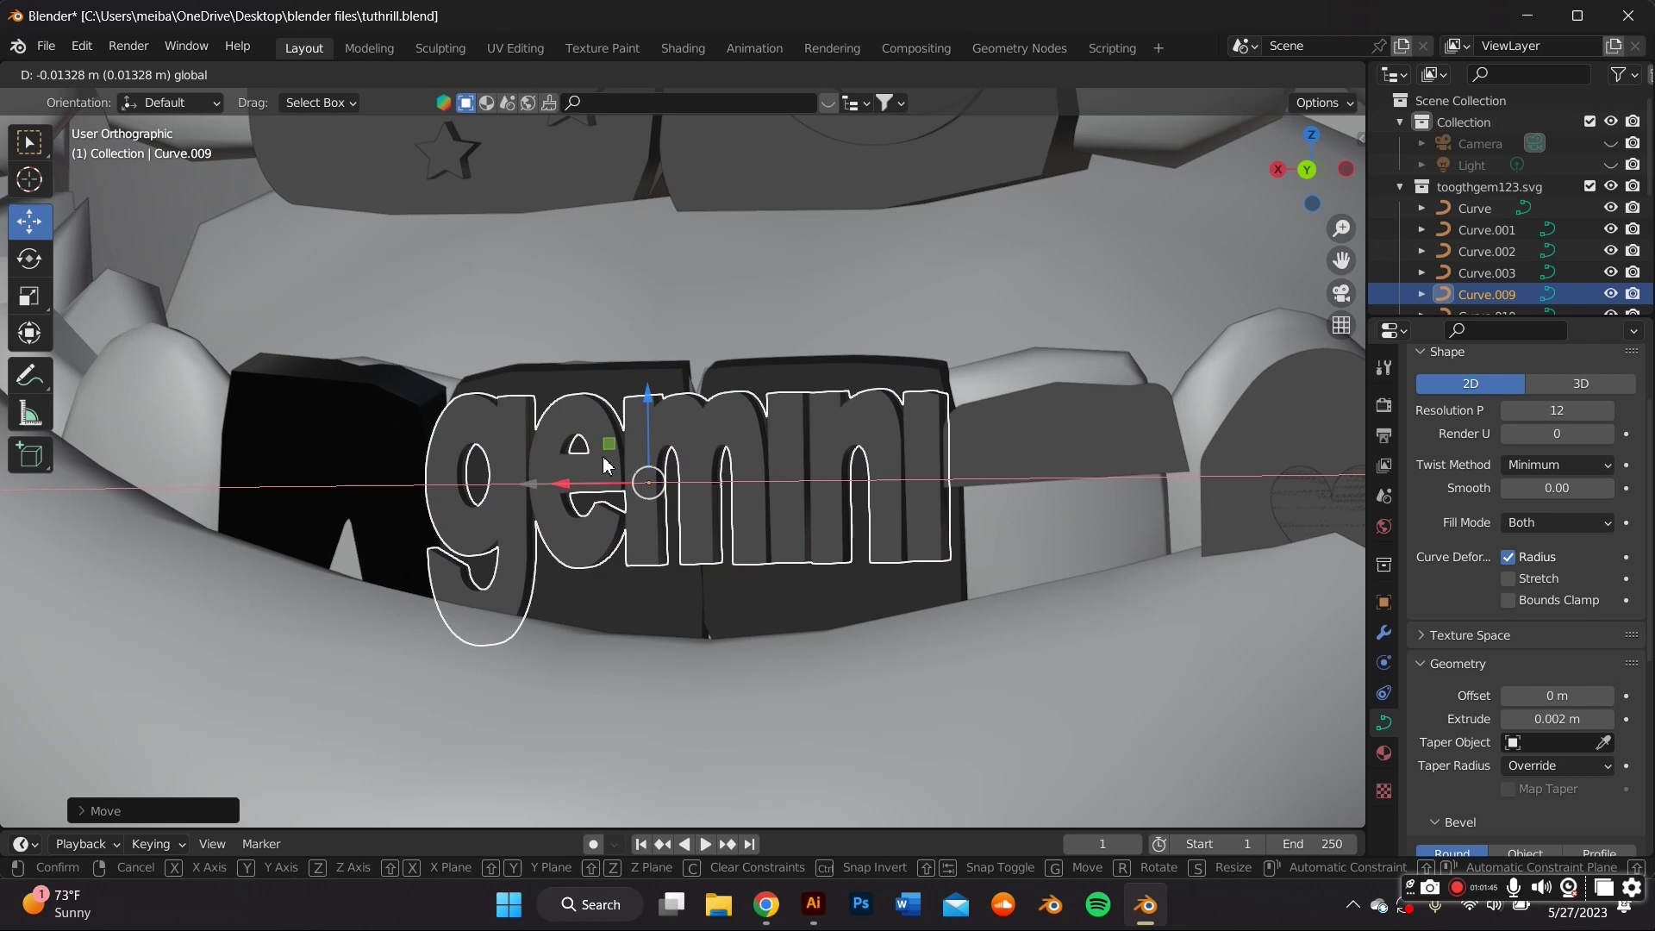
left_click(606, 465)
key("g")
key("z")
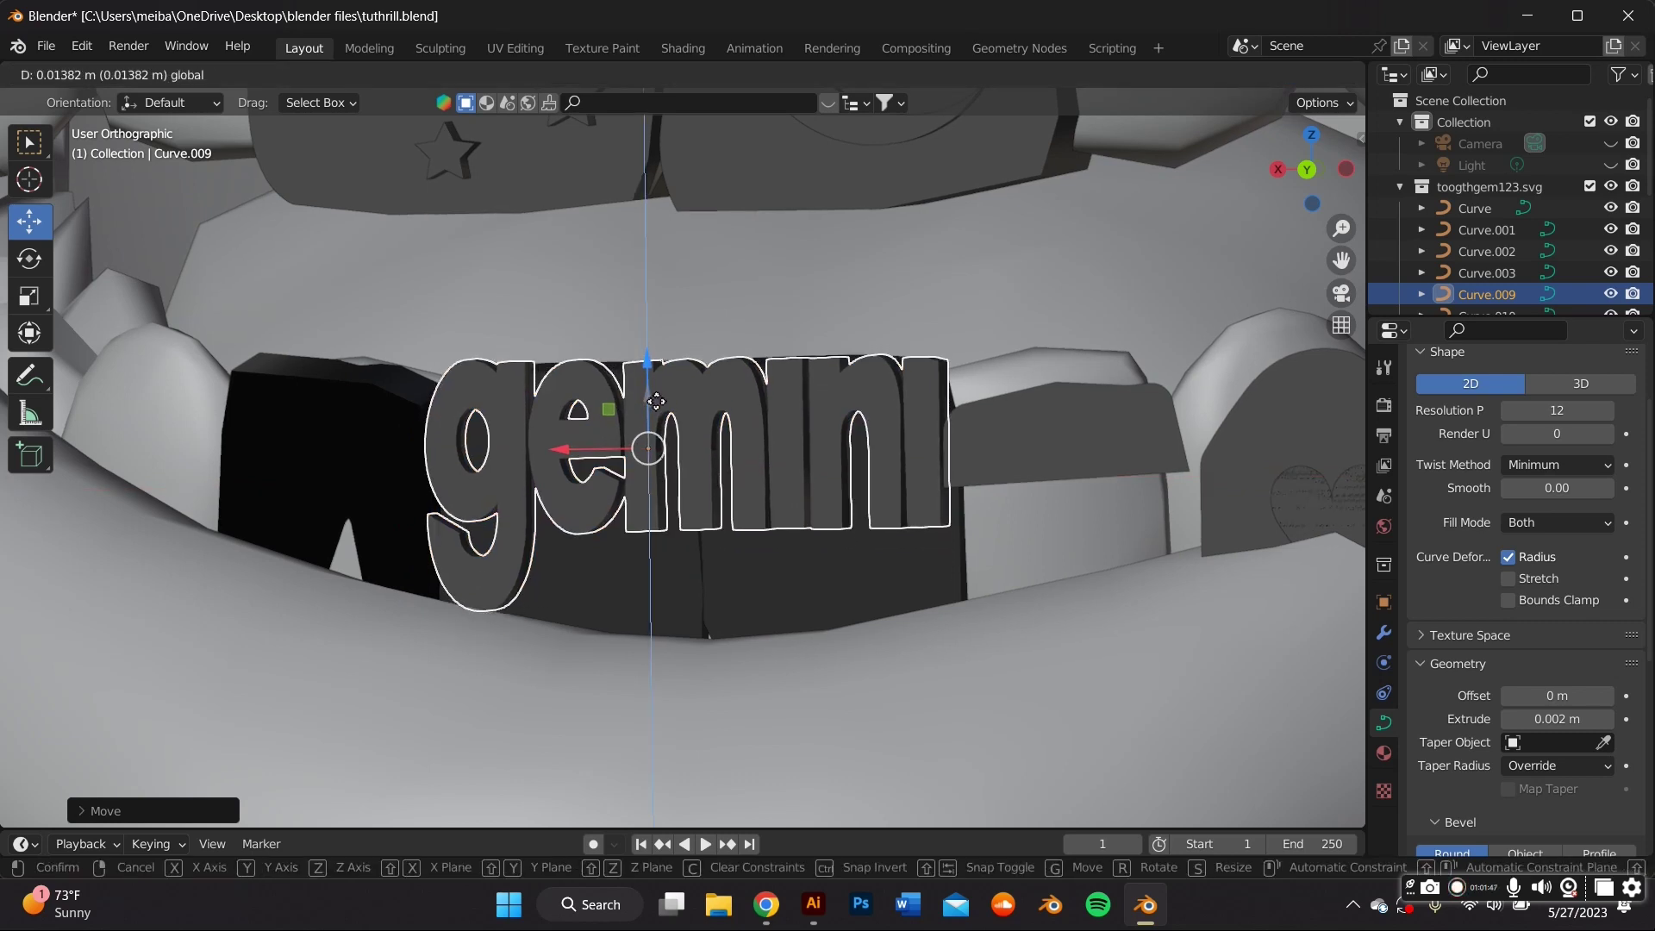
left_click(665, 444)
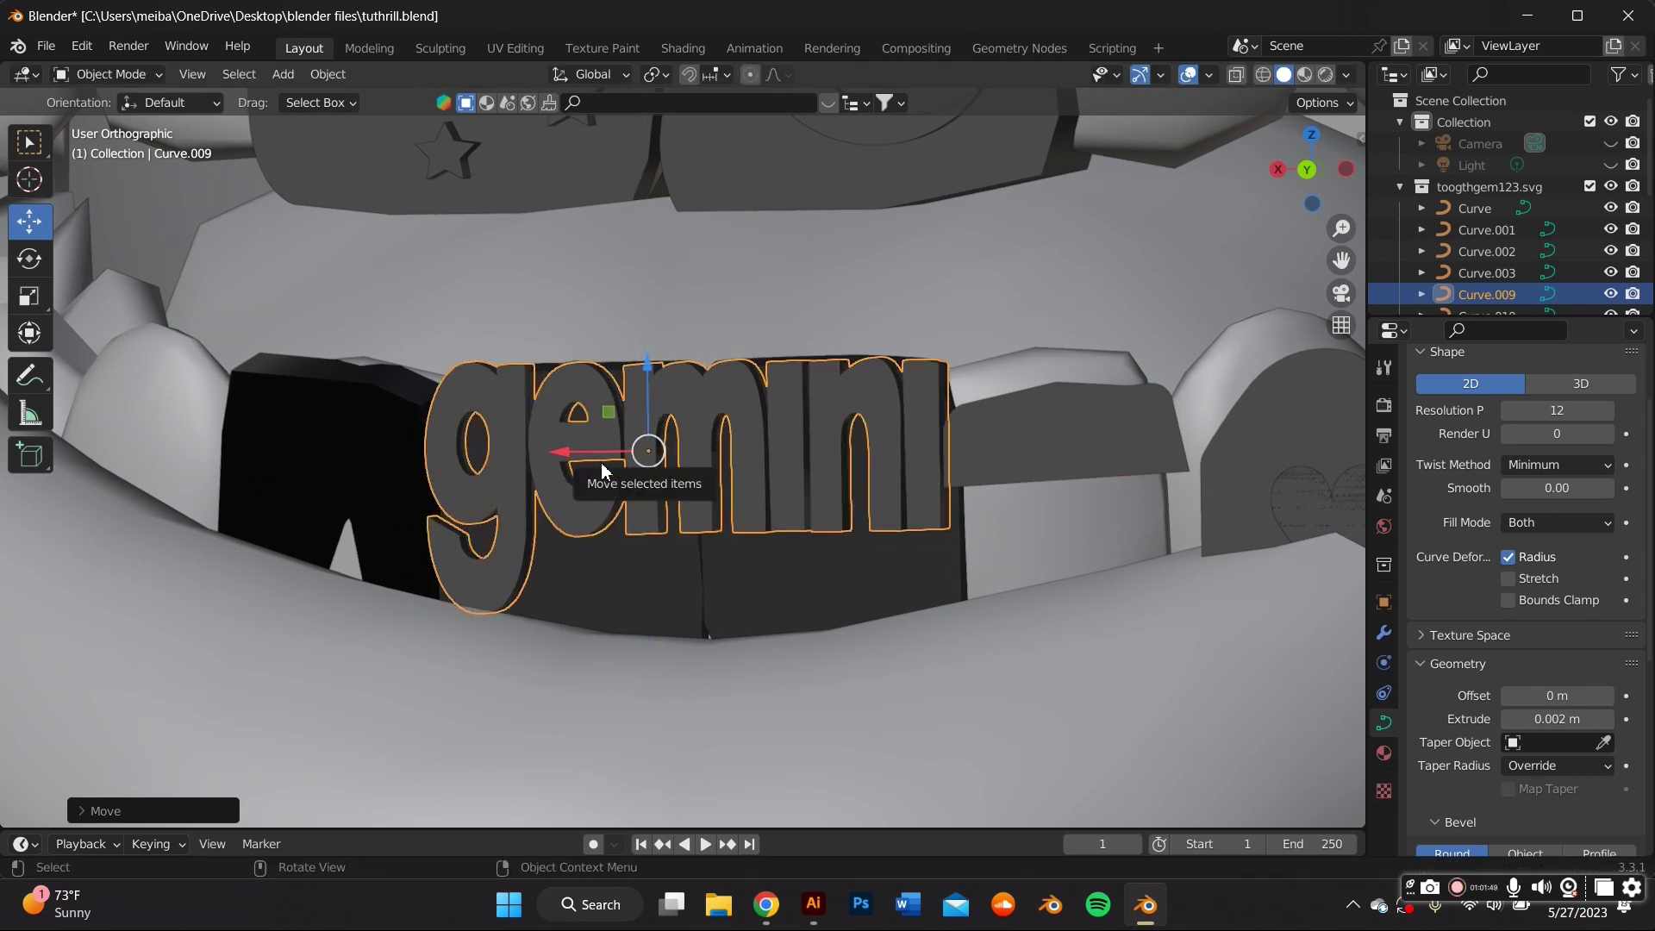
left_click_drag(601, 466, 607, 466)
Extrude the short lower tooth shape beside the gemini lettering by 0.002 m and paste that extrusion onto the neighbouring heart tooth
middle_click_drag(896, 442, 845, 459)
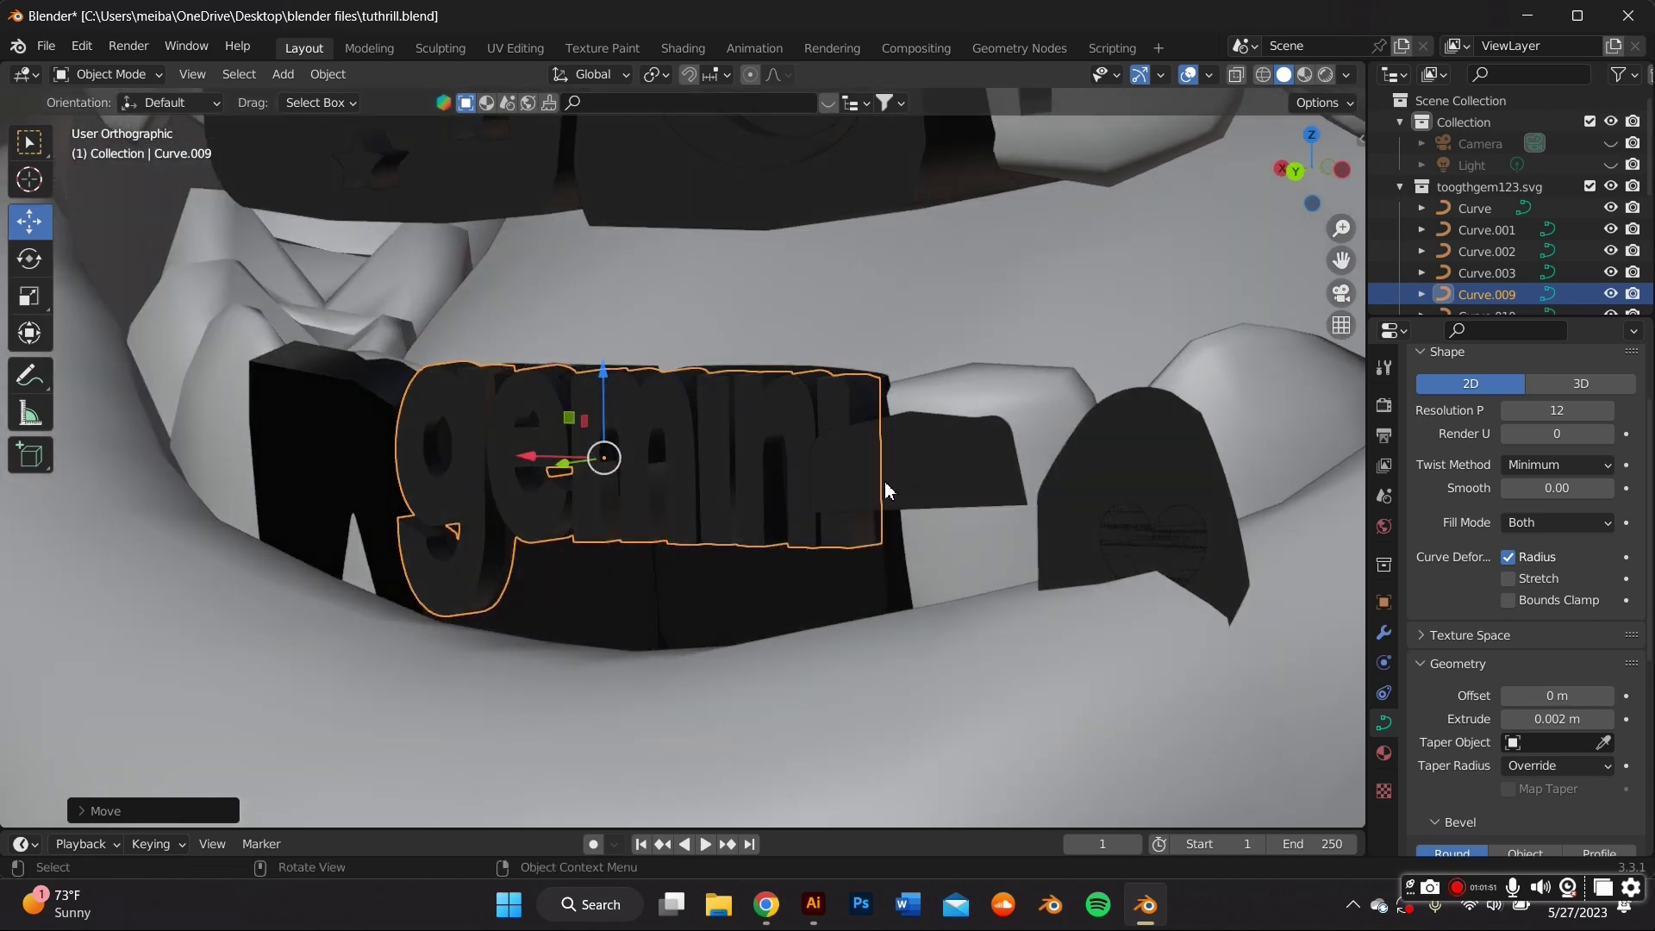
left_click(888, 491)
double_click(1574, 719)
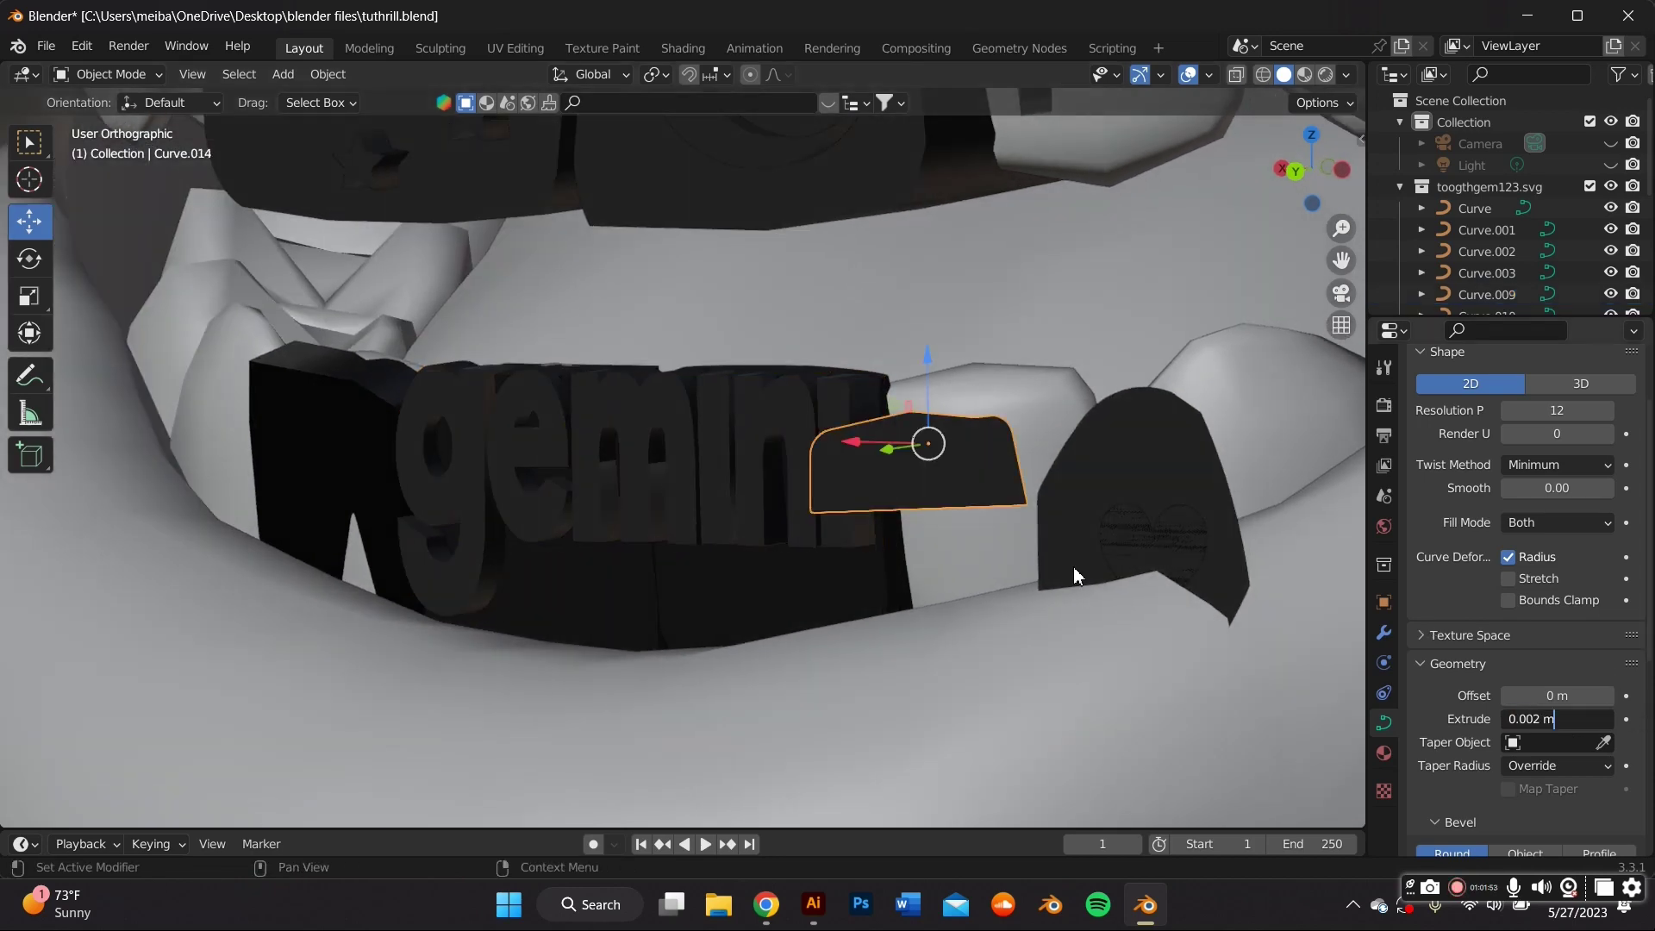
left_click(1133, 455)
left_click(1132, 456)
key("ctrl+v")
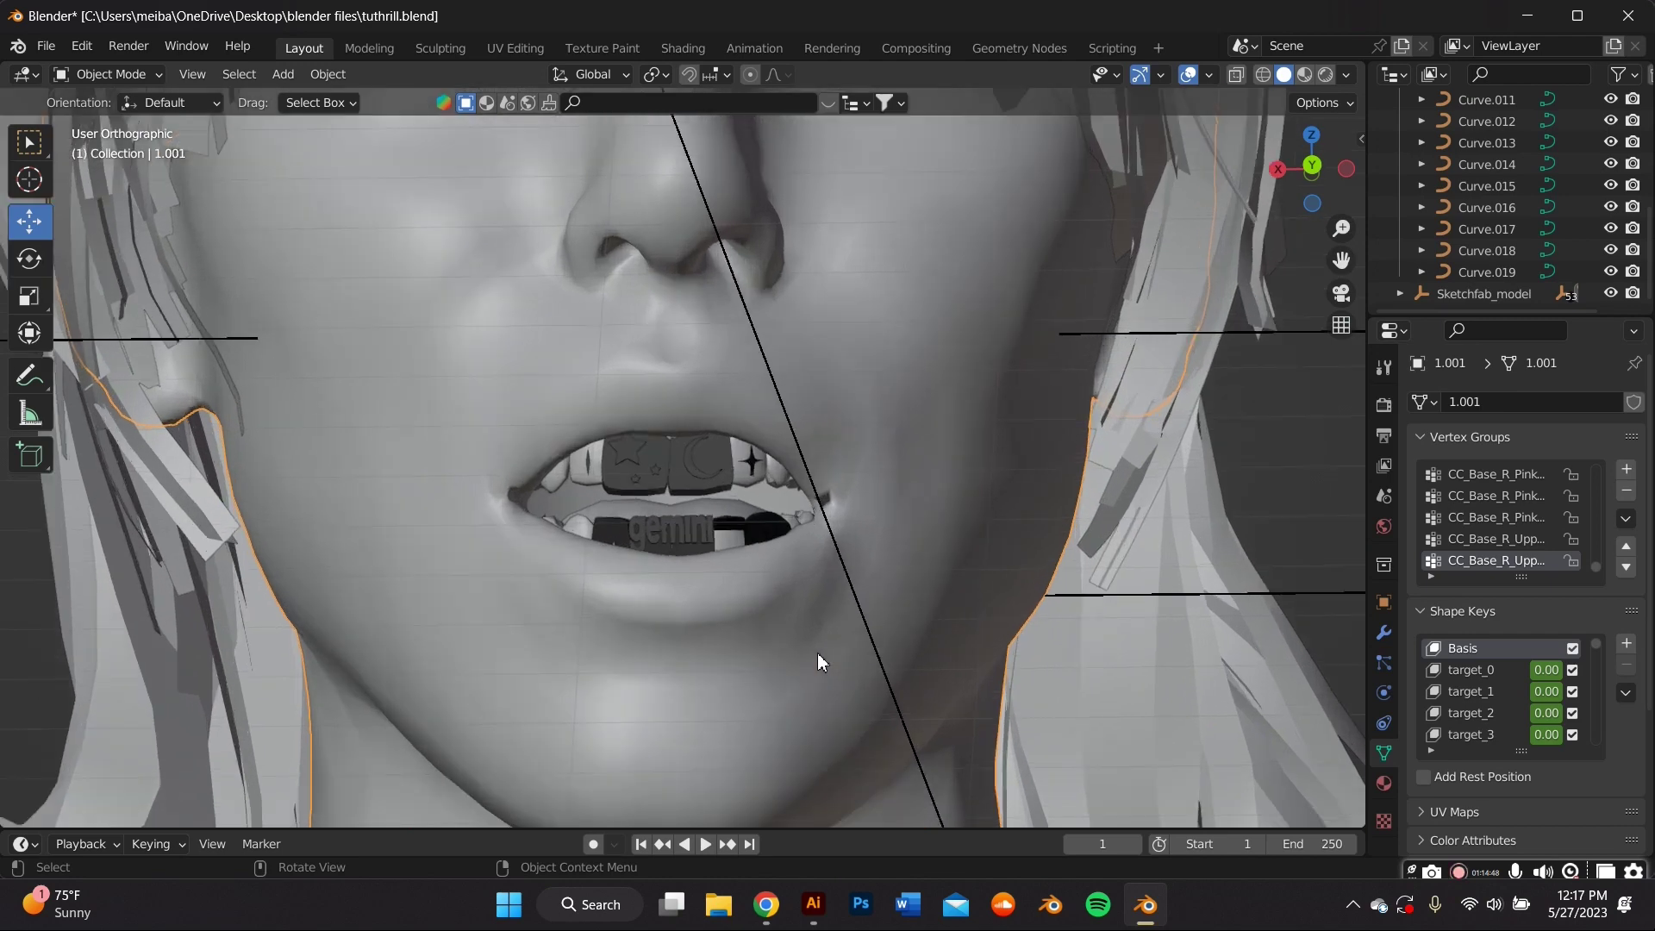
Switch to the camera view and swing the camera around to face the front of the female model
scroll(817, 654, "up", 4)
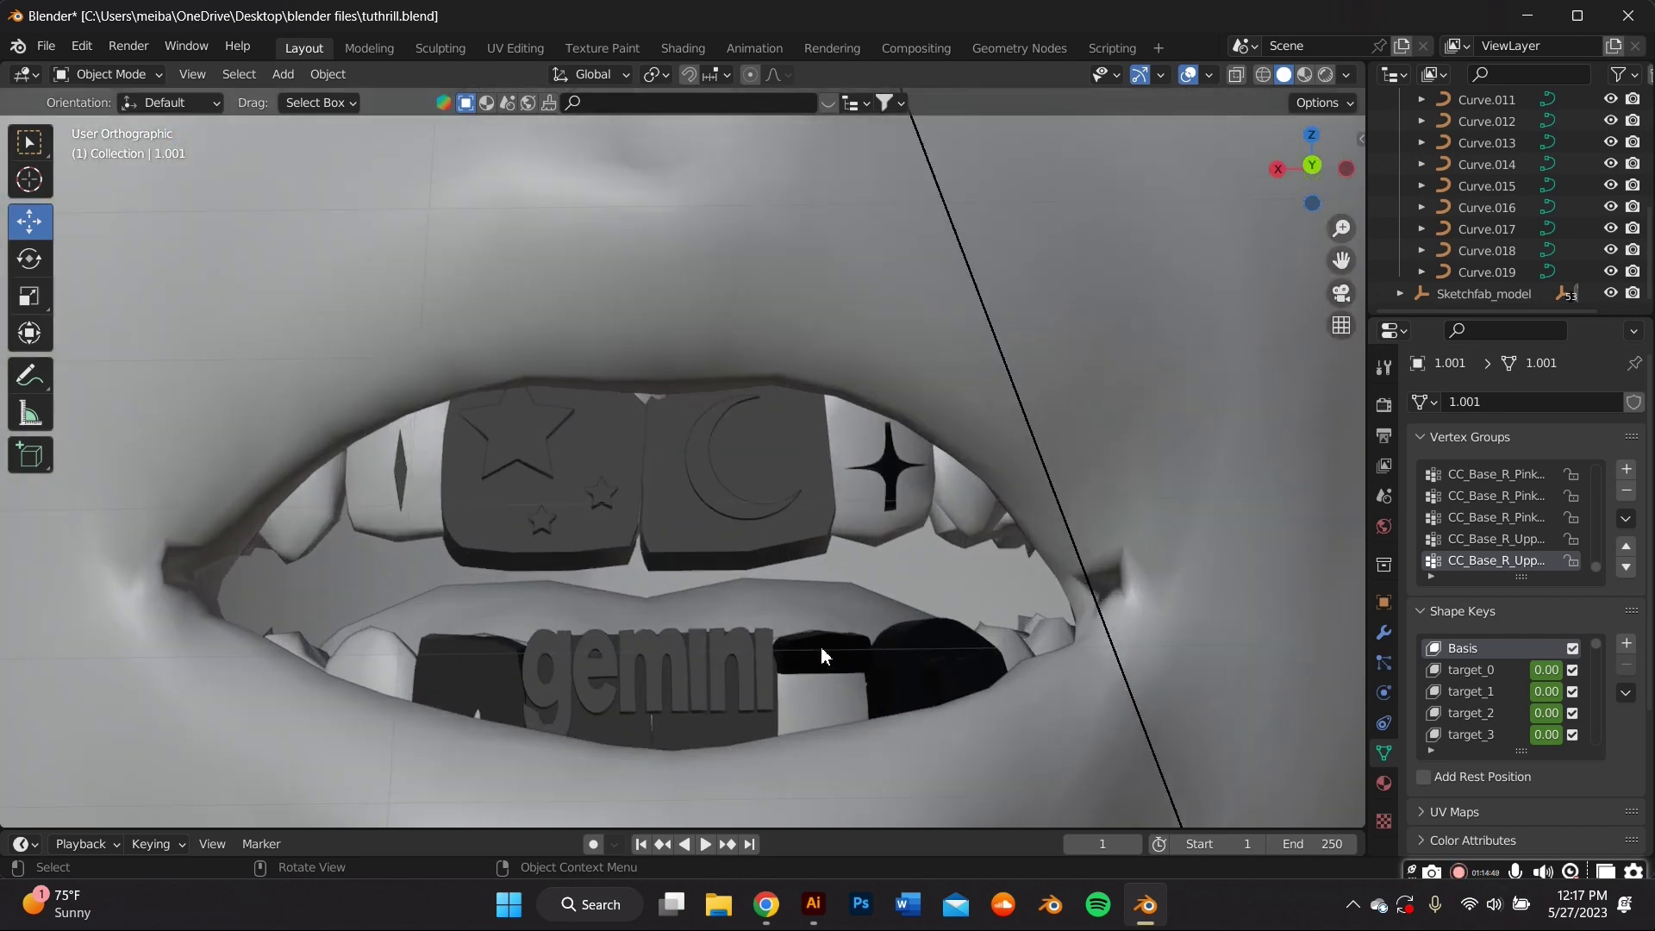
left_click(1341, 294)
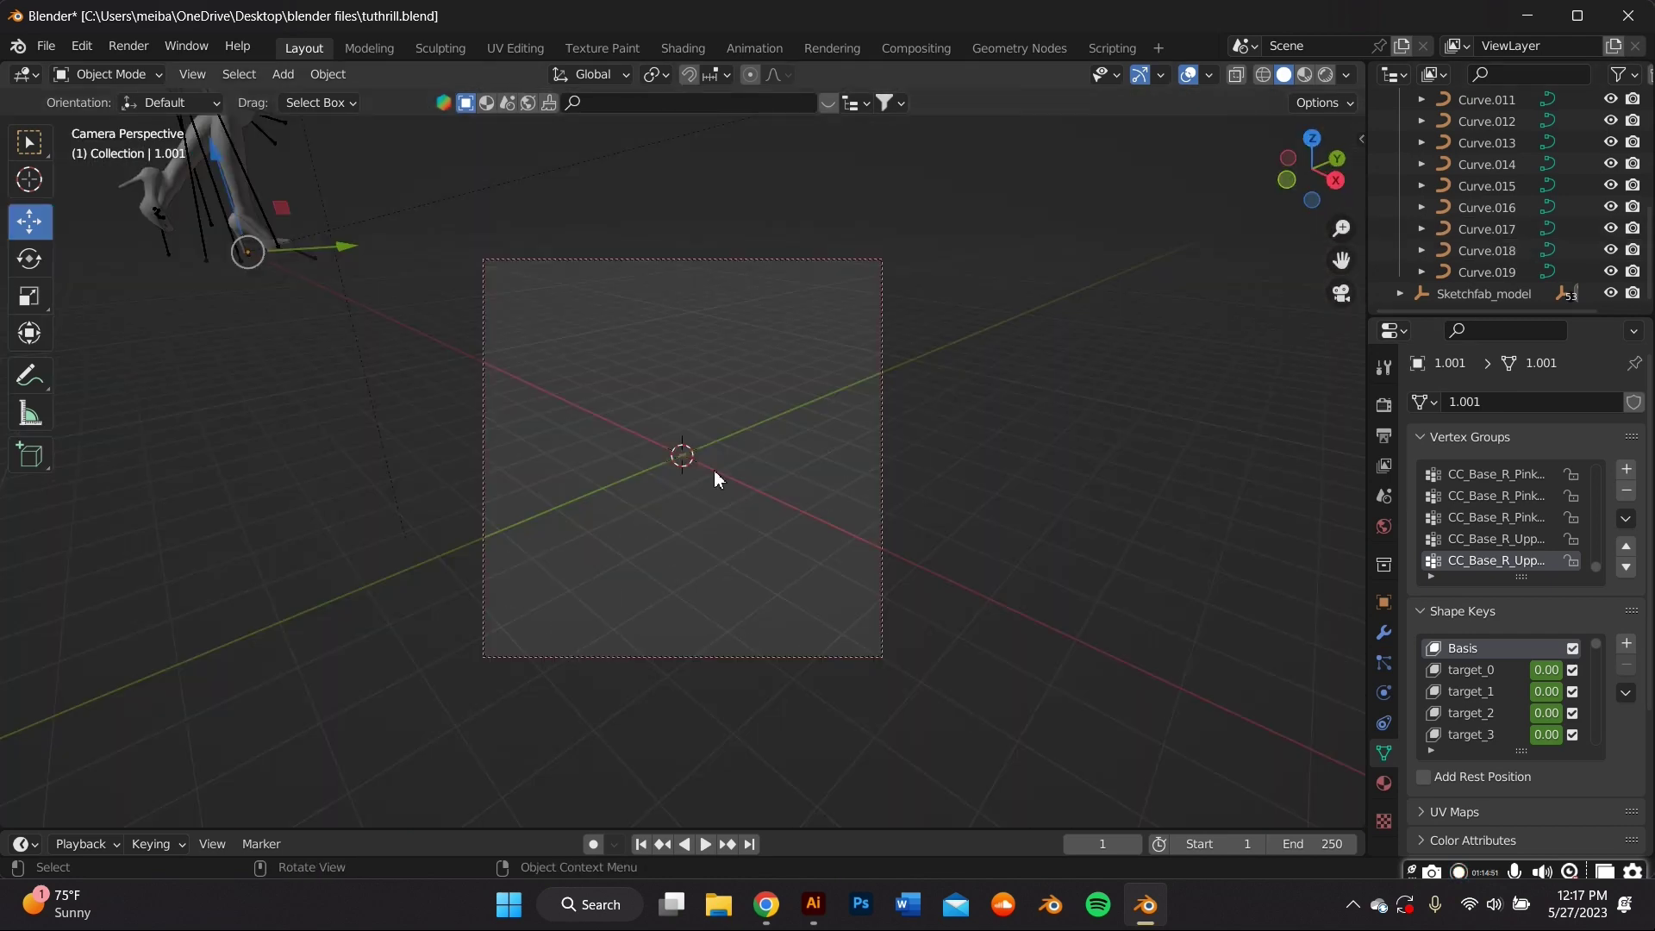
scroll(713, 470, "up", 3)
left_click_drag(1338, 260, 1345, 257)
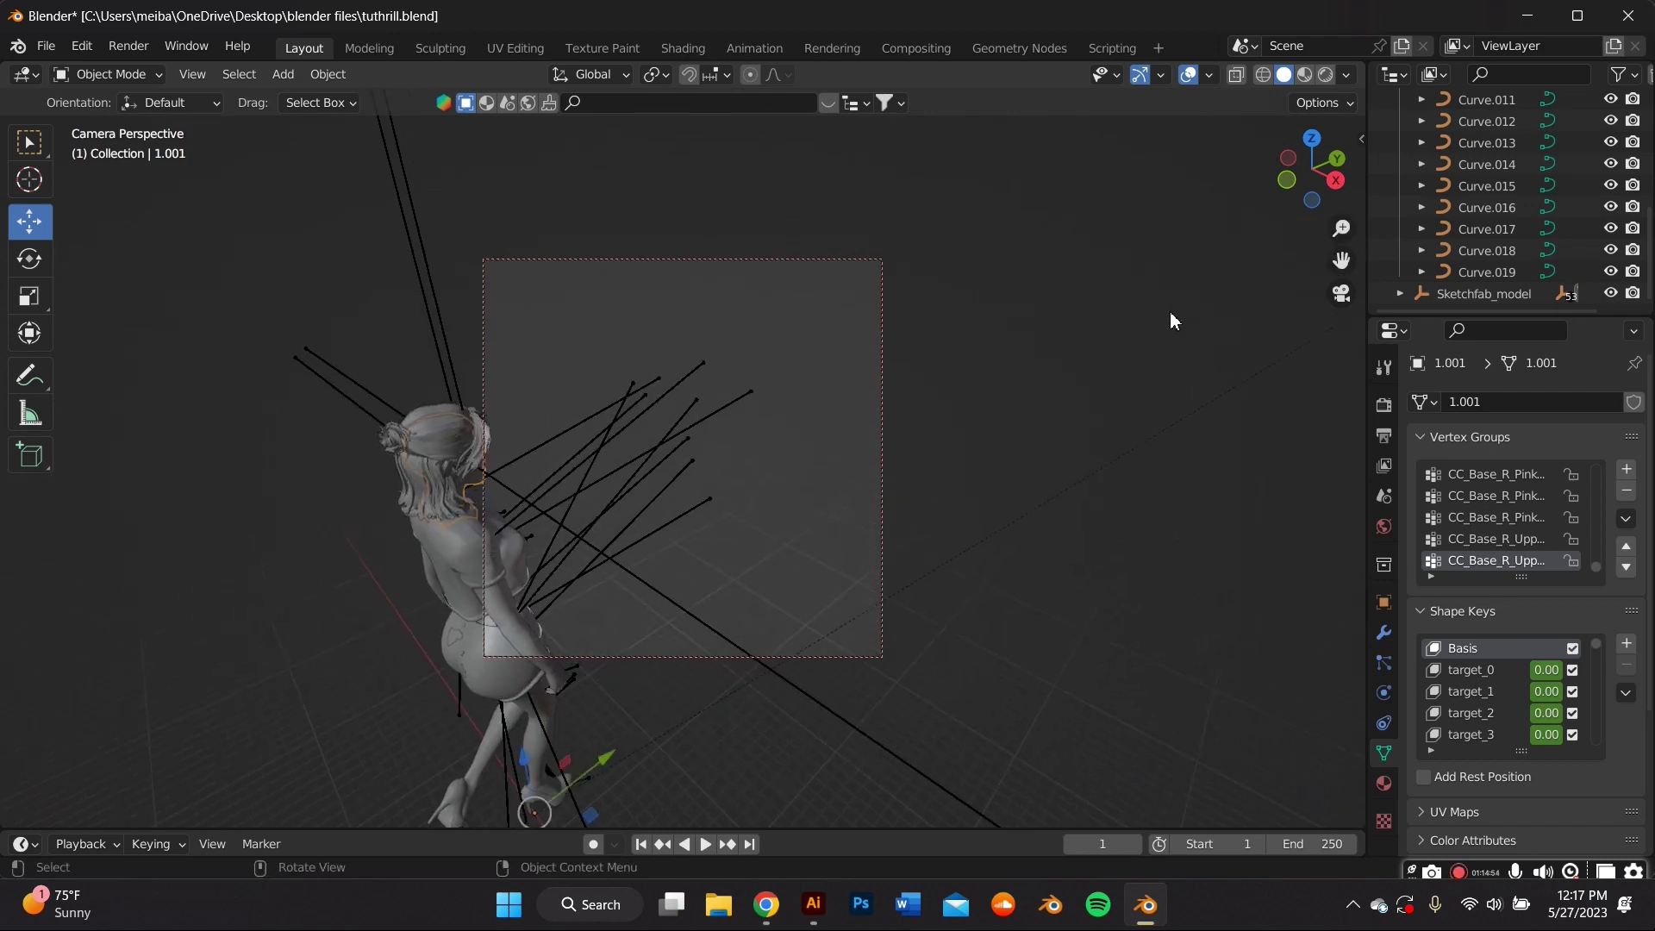
middle_click_drag(1170, 312, 785, 245)
left_click_drag(1353, 258, 1321, 258)
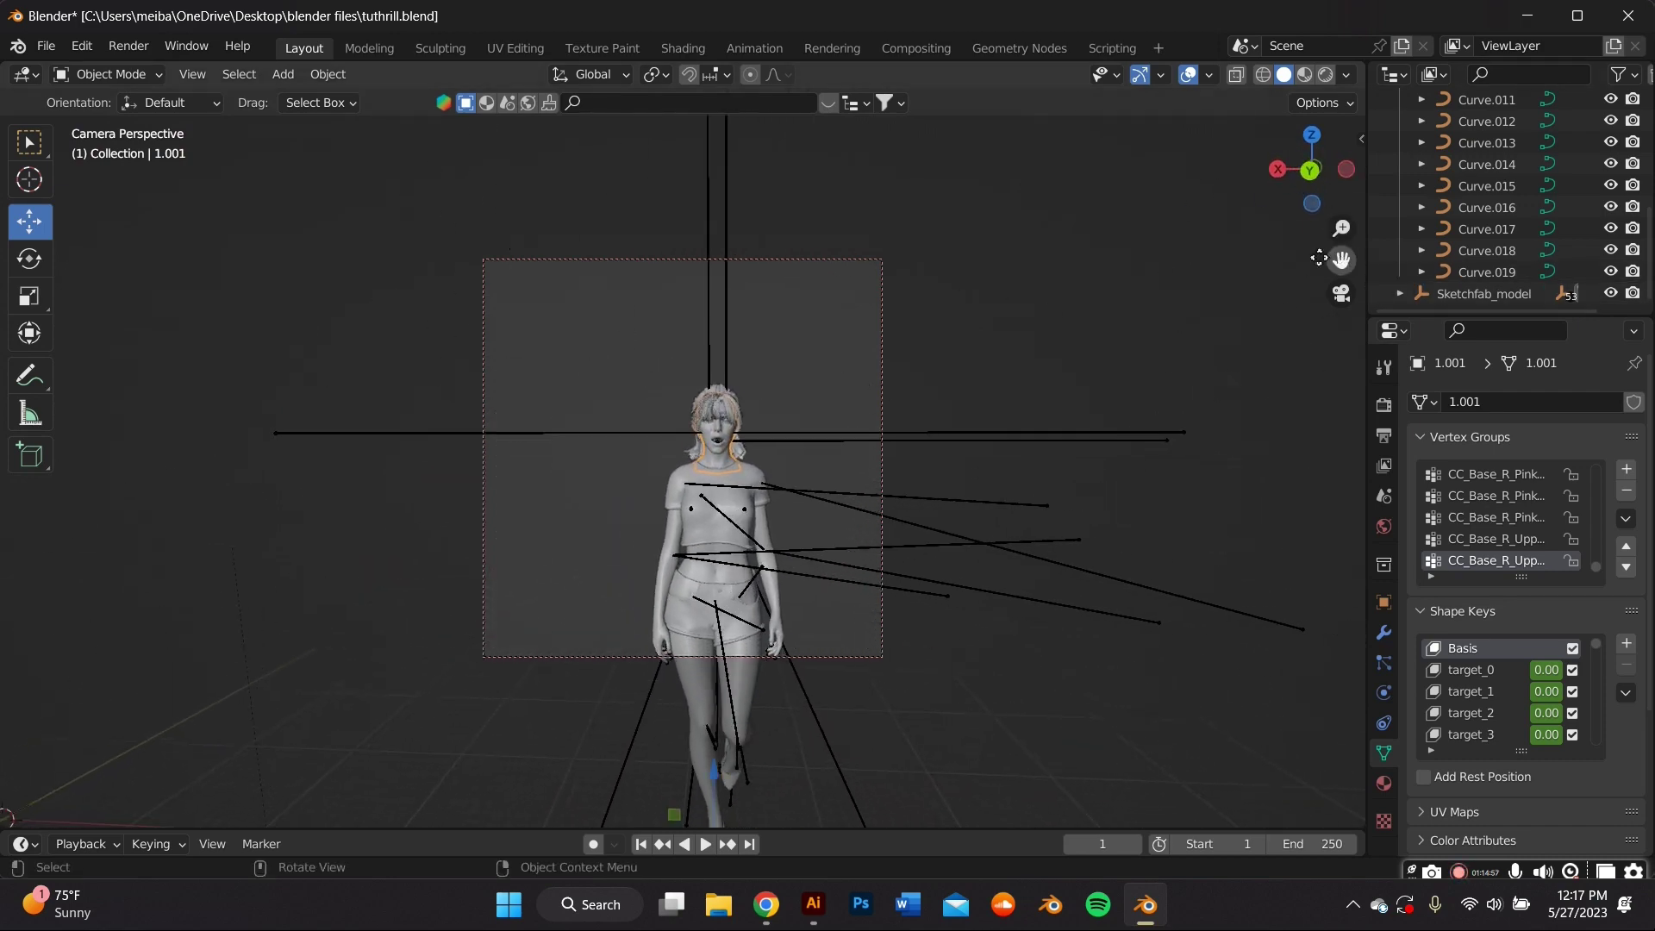
Unlock the camera from the view, enlarge the camera frame in the viewport, and lock Camera to View again
key("n")
left_click(1301, 391)
scroll(976, 441, "down", 2)
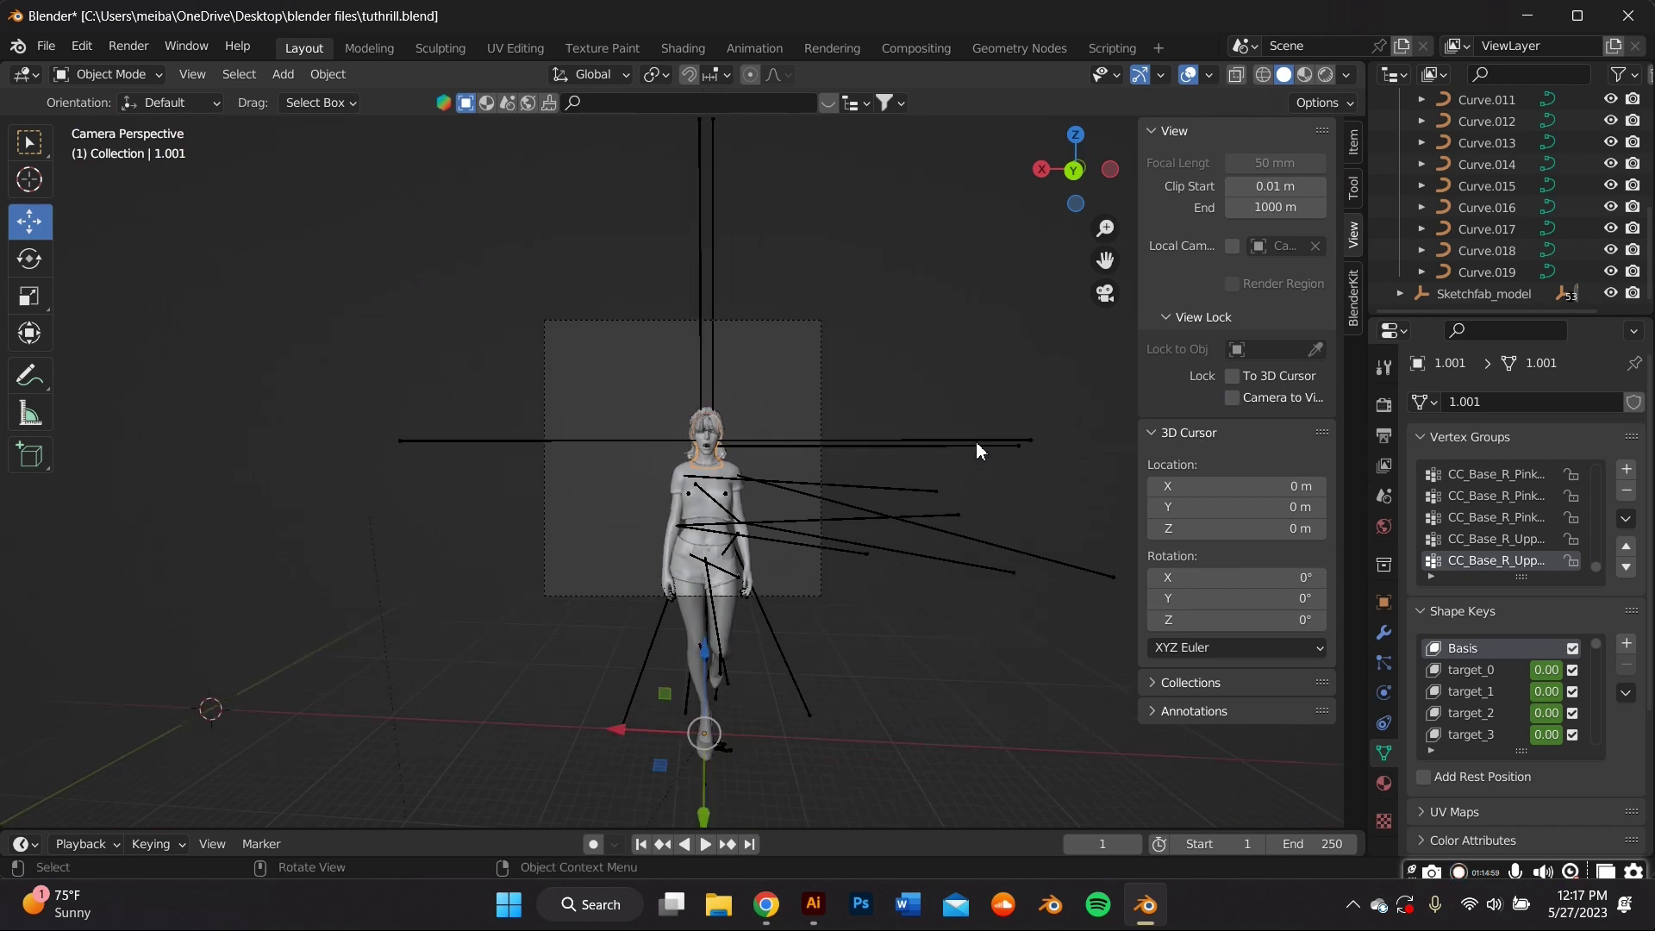
scroll(975, 441, "up", 3)
left_click(1232, 396)
key("n")
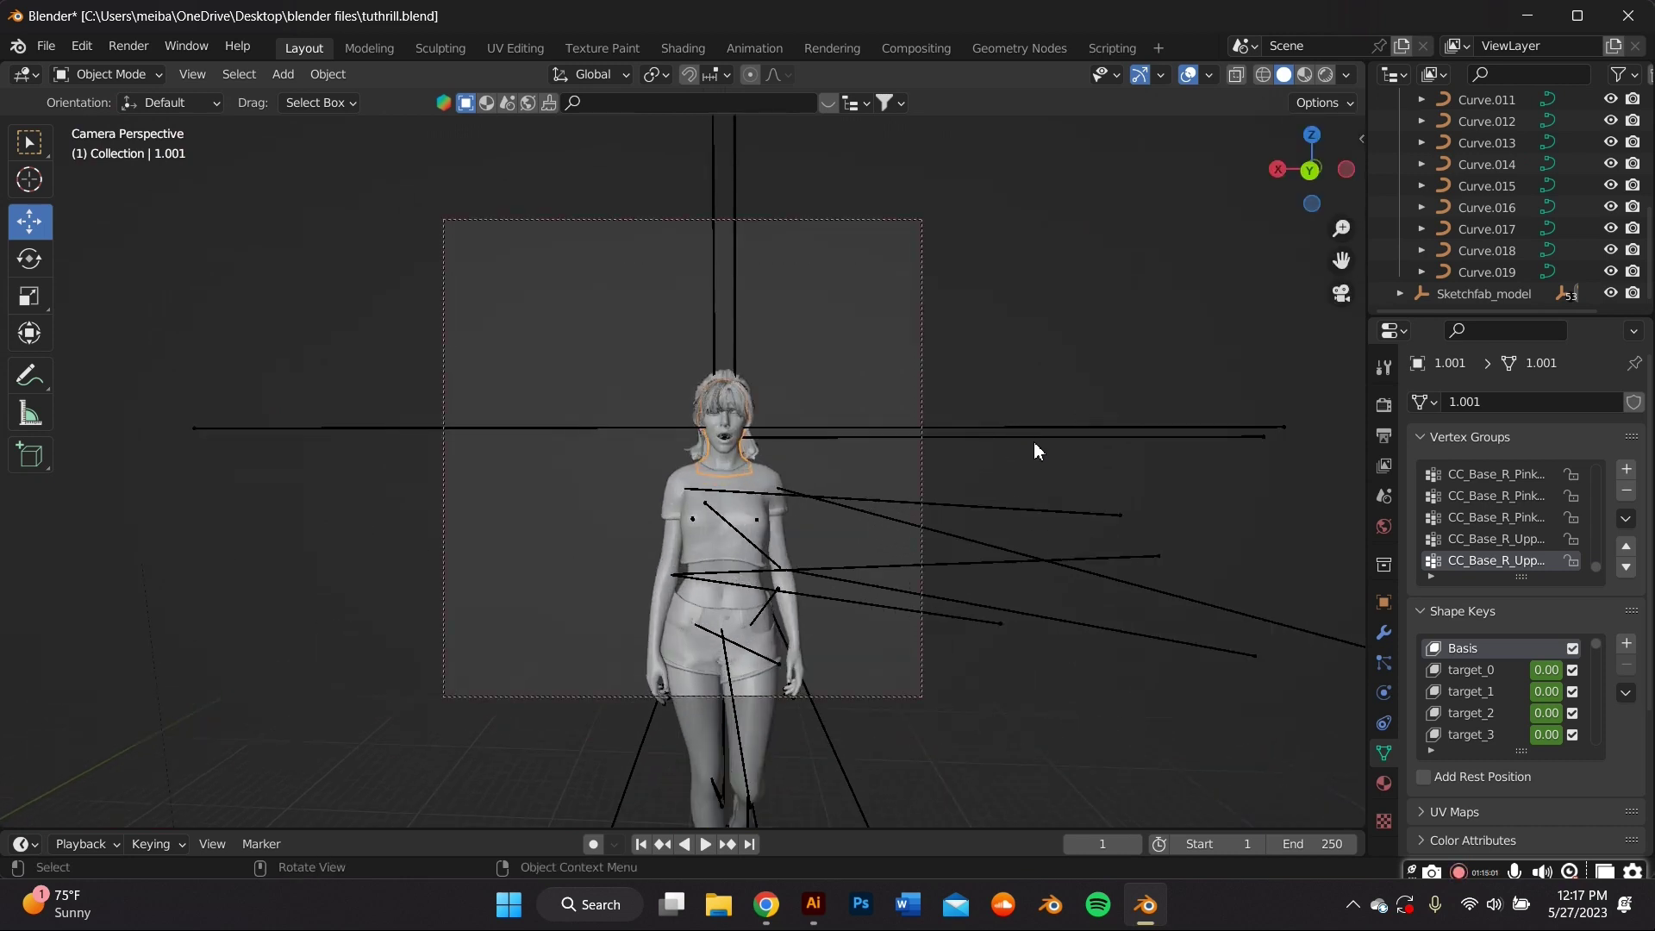
Bring the camera closer and centre the model's head and shoulders in the camera frame
middle_click_drag(1032, 442, 1025, 438)
scroll(1020, 420, "up", 2)
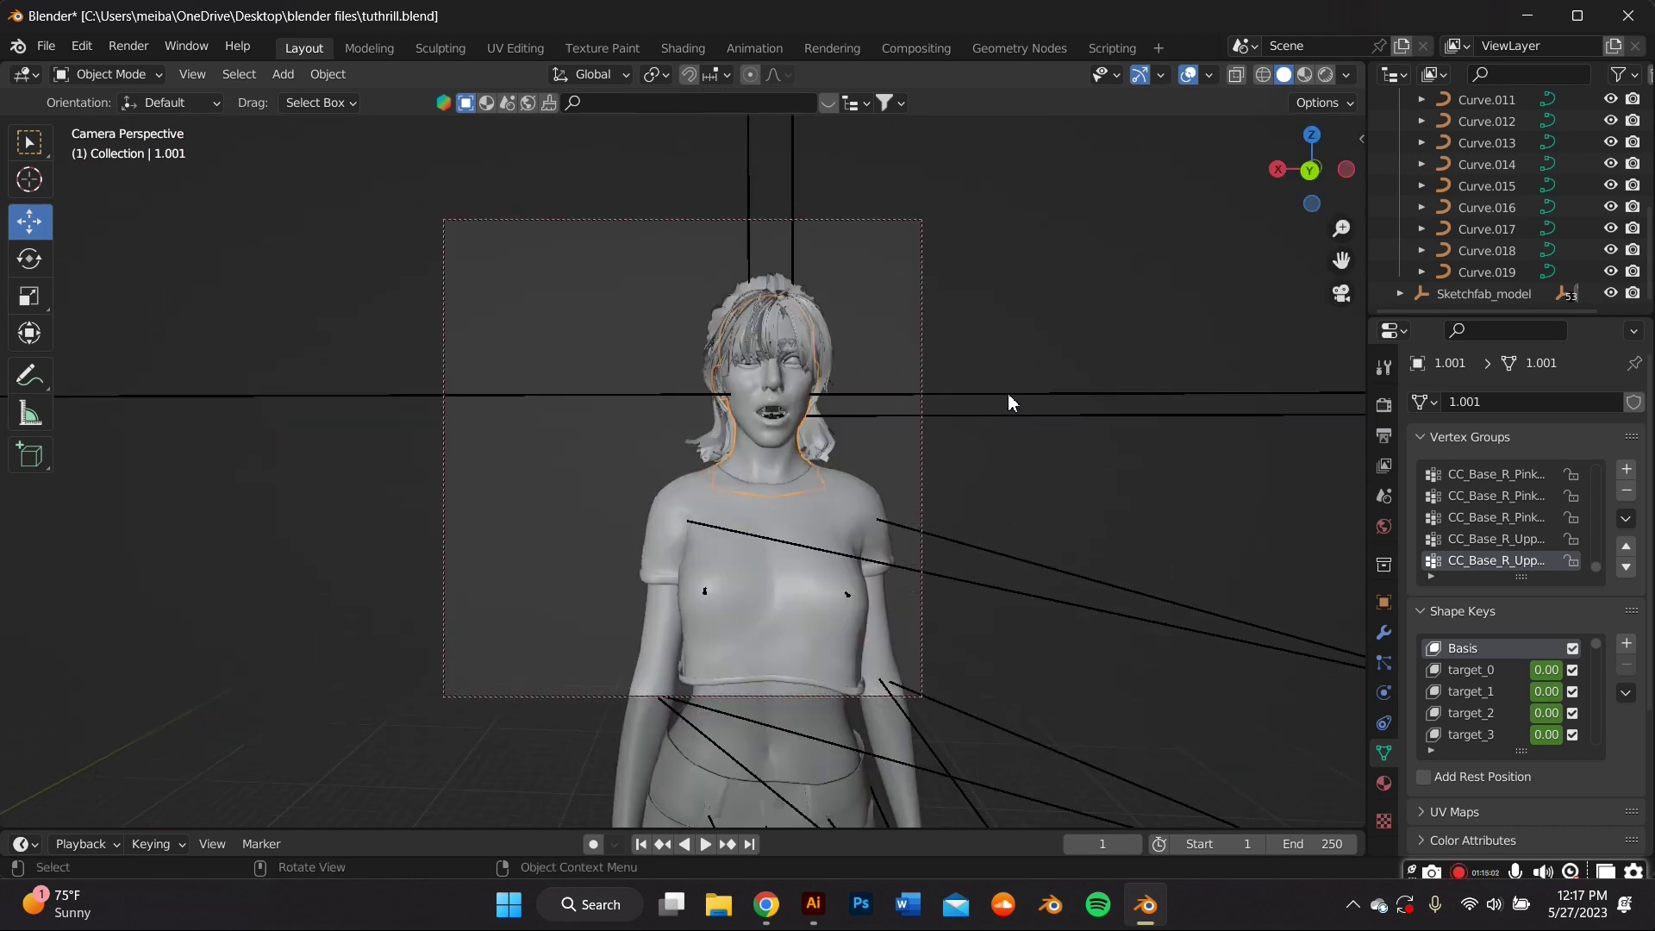
scroll(1088, 366, "up", 2)
scroll(1323, 285, "up", 1)
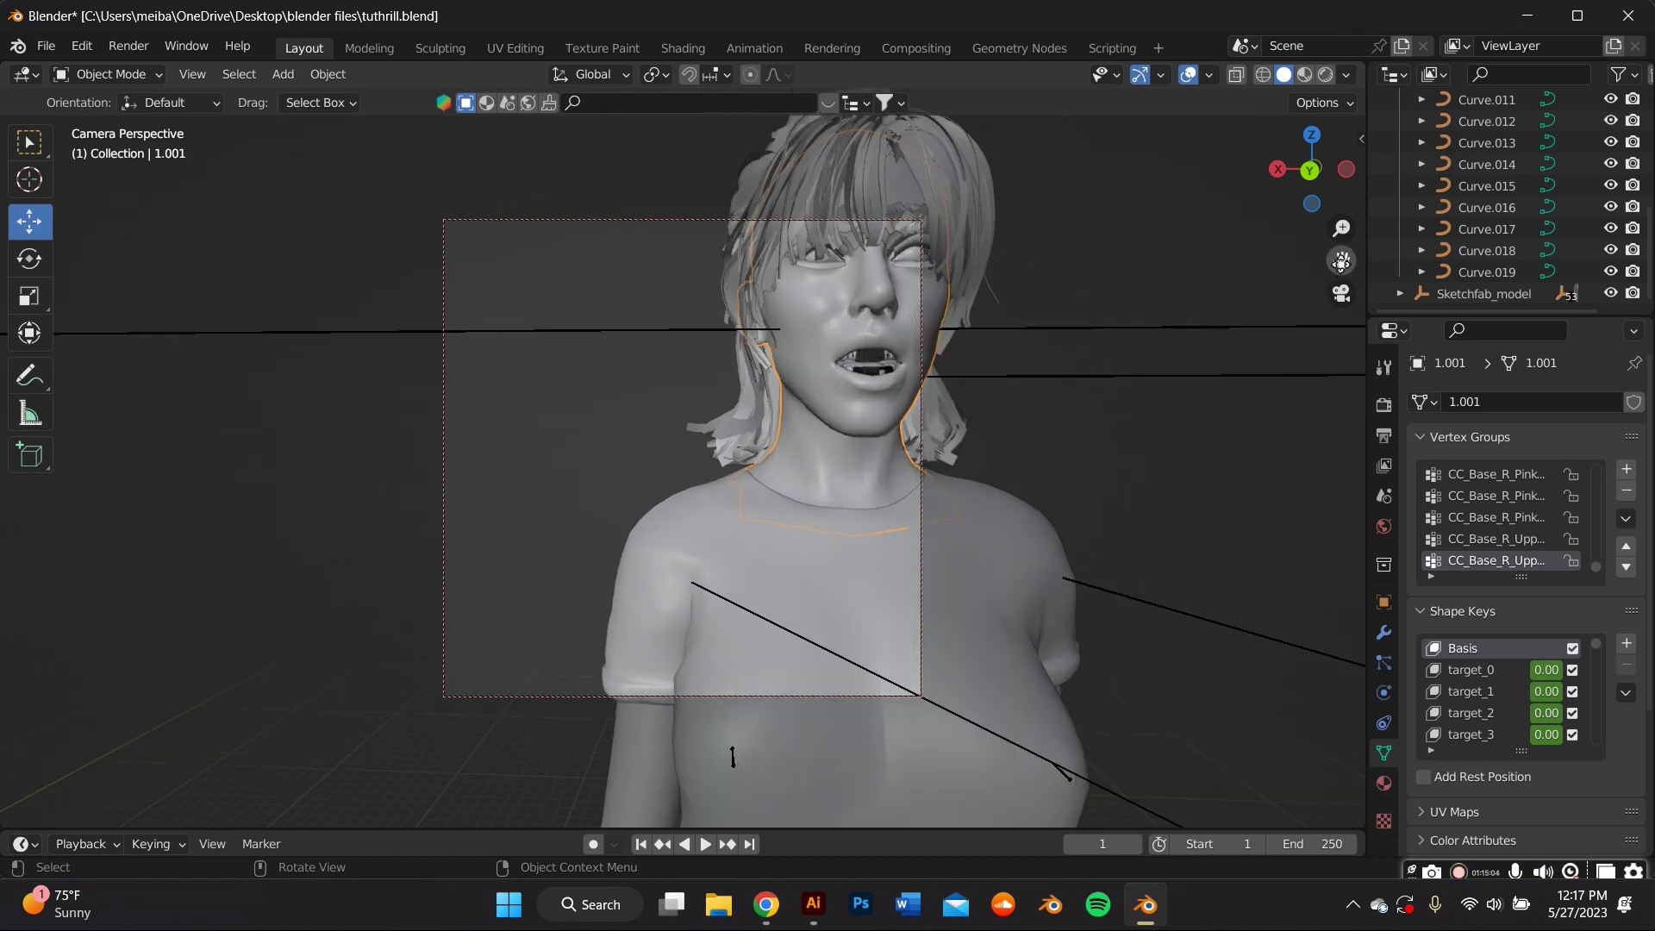
left_click_drag(1336, 259, 1142, 387)
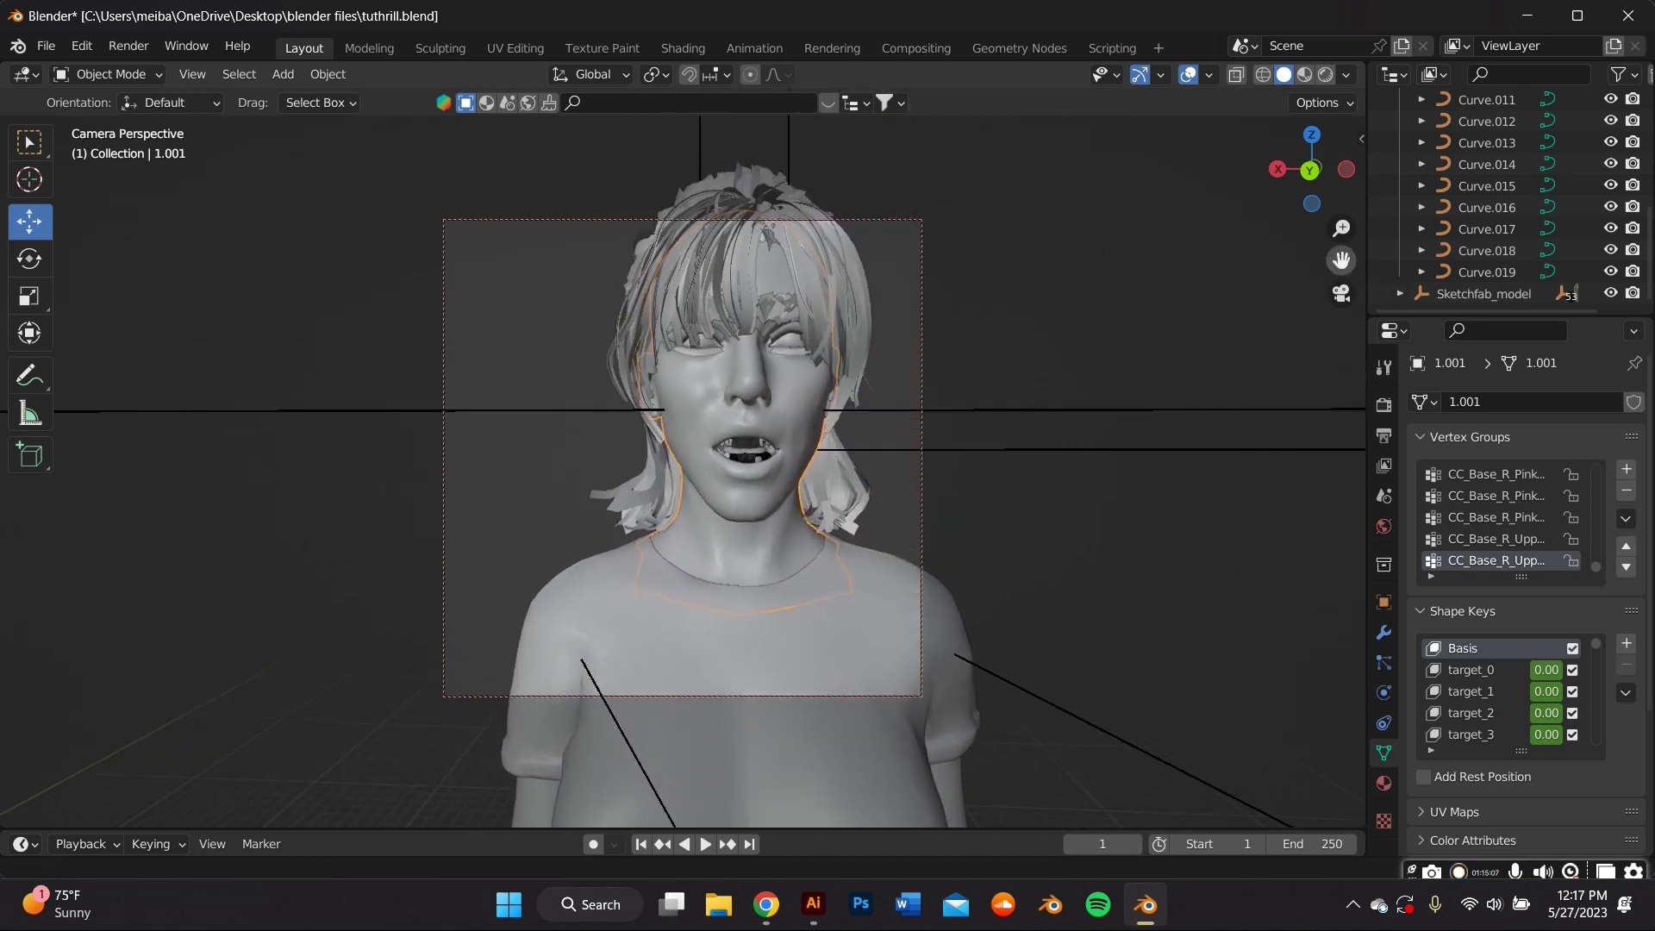
scroll(1327, 235, "up", 2)
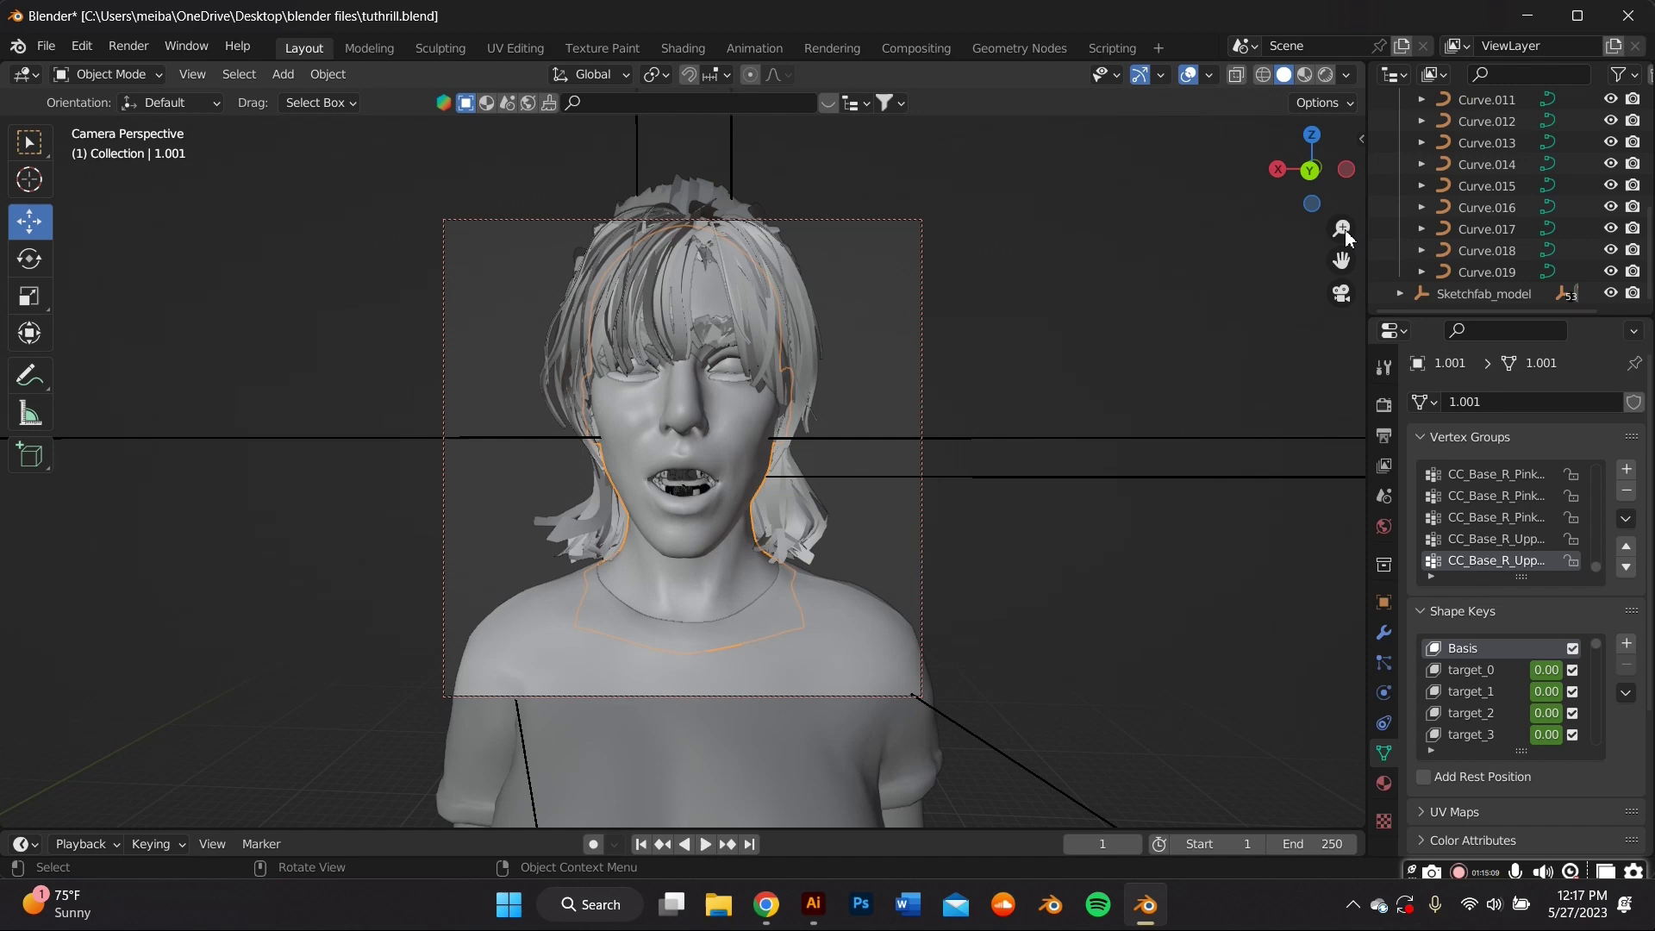
Move the camera in close and frame the model's open mouth with the tooth gems
mouse_move(1342, 228)
left_mouse_down()
mouse_move(1342, 211)
mouse_move(1341, 228)
left_mouse_up()
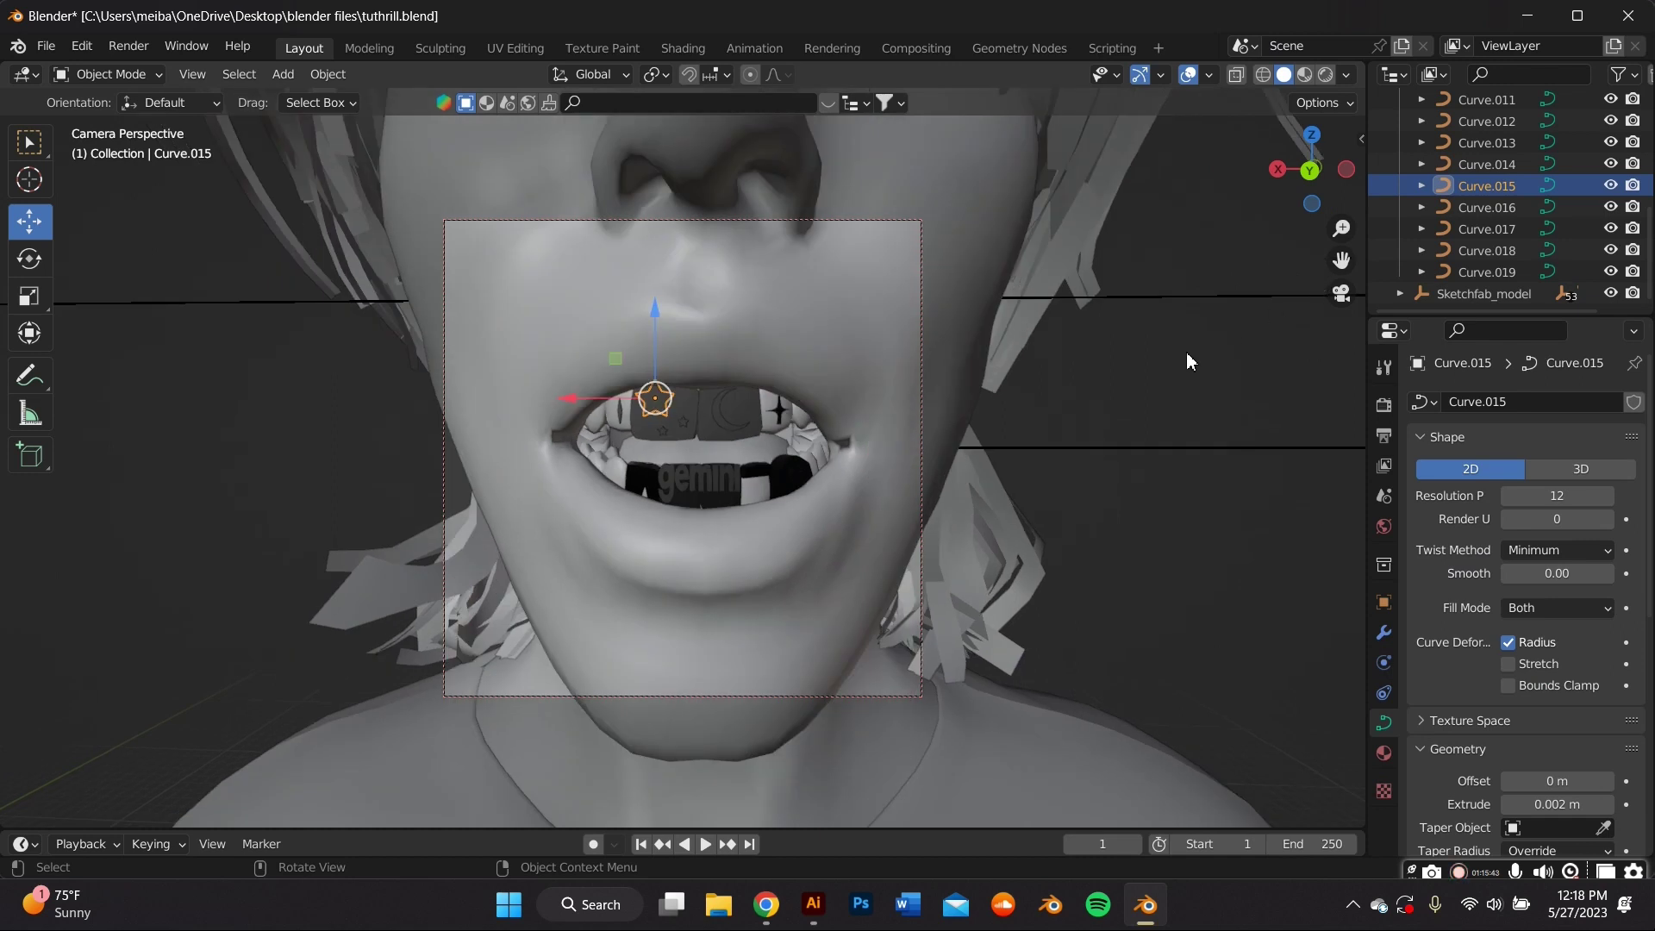
left_click_drag(1343, 261, 1311, 309)
scroll(1309, 311, "up", 2)
middle_click_drag(1306, 312, 1306, 312)
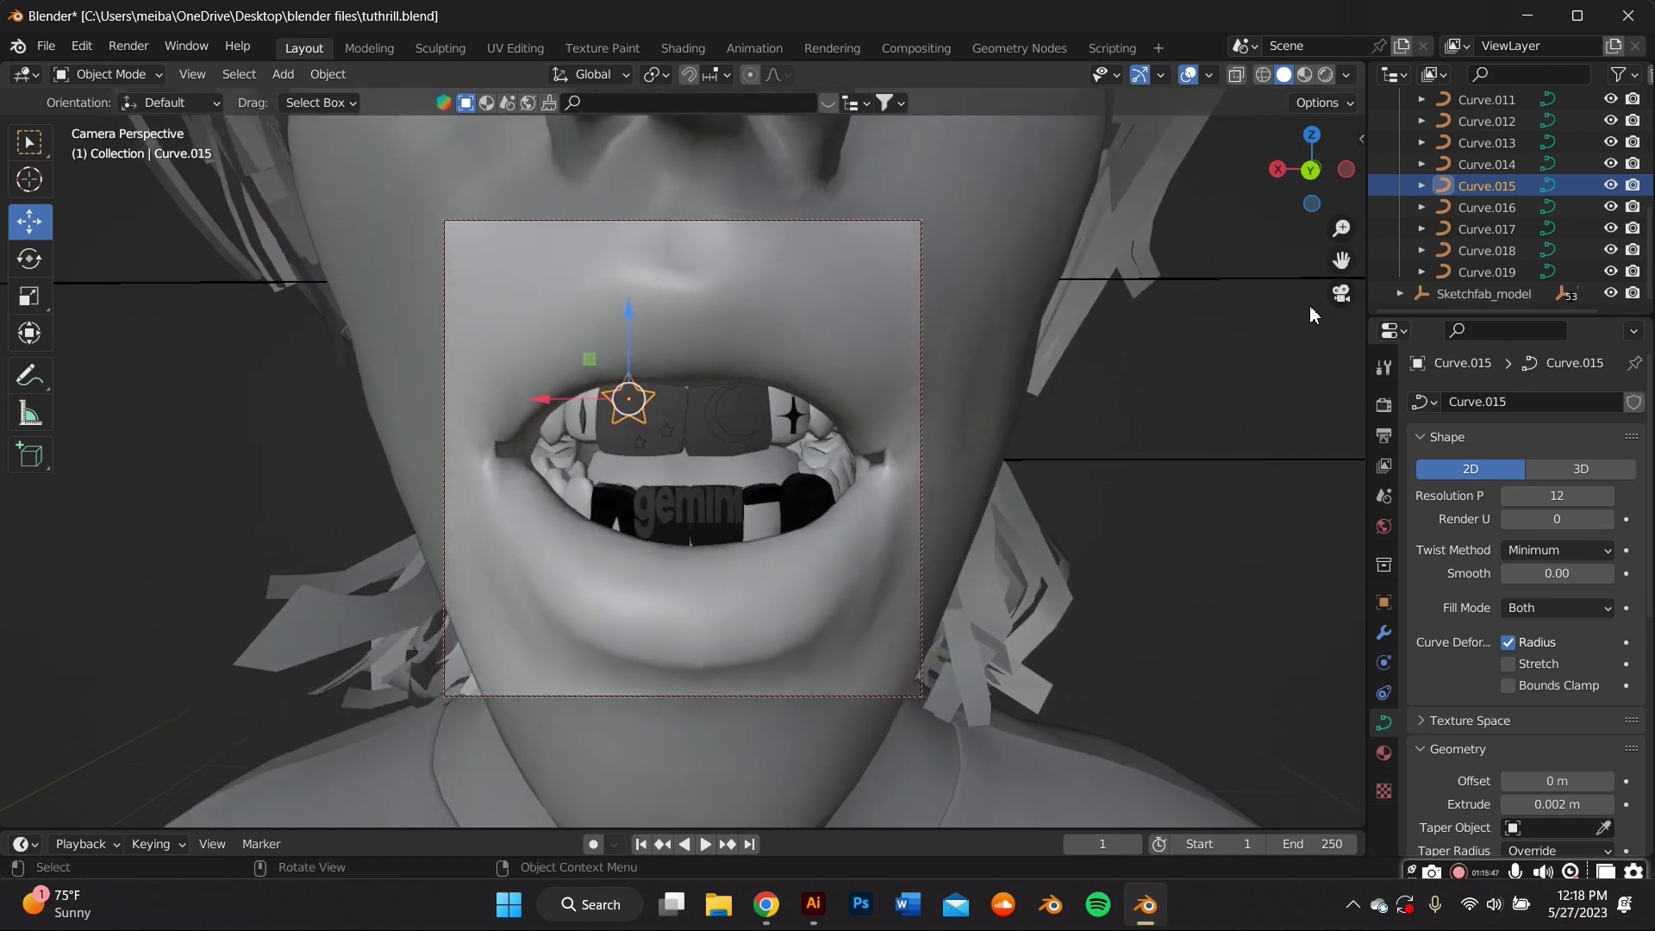
scroll(1310, 309, "down", 2)
Leave the camera view and select the upper front tooth curve with the moon cutout
left_click(1344, 296)
scroll(888, 338, "up", 5)
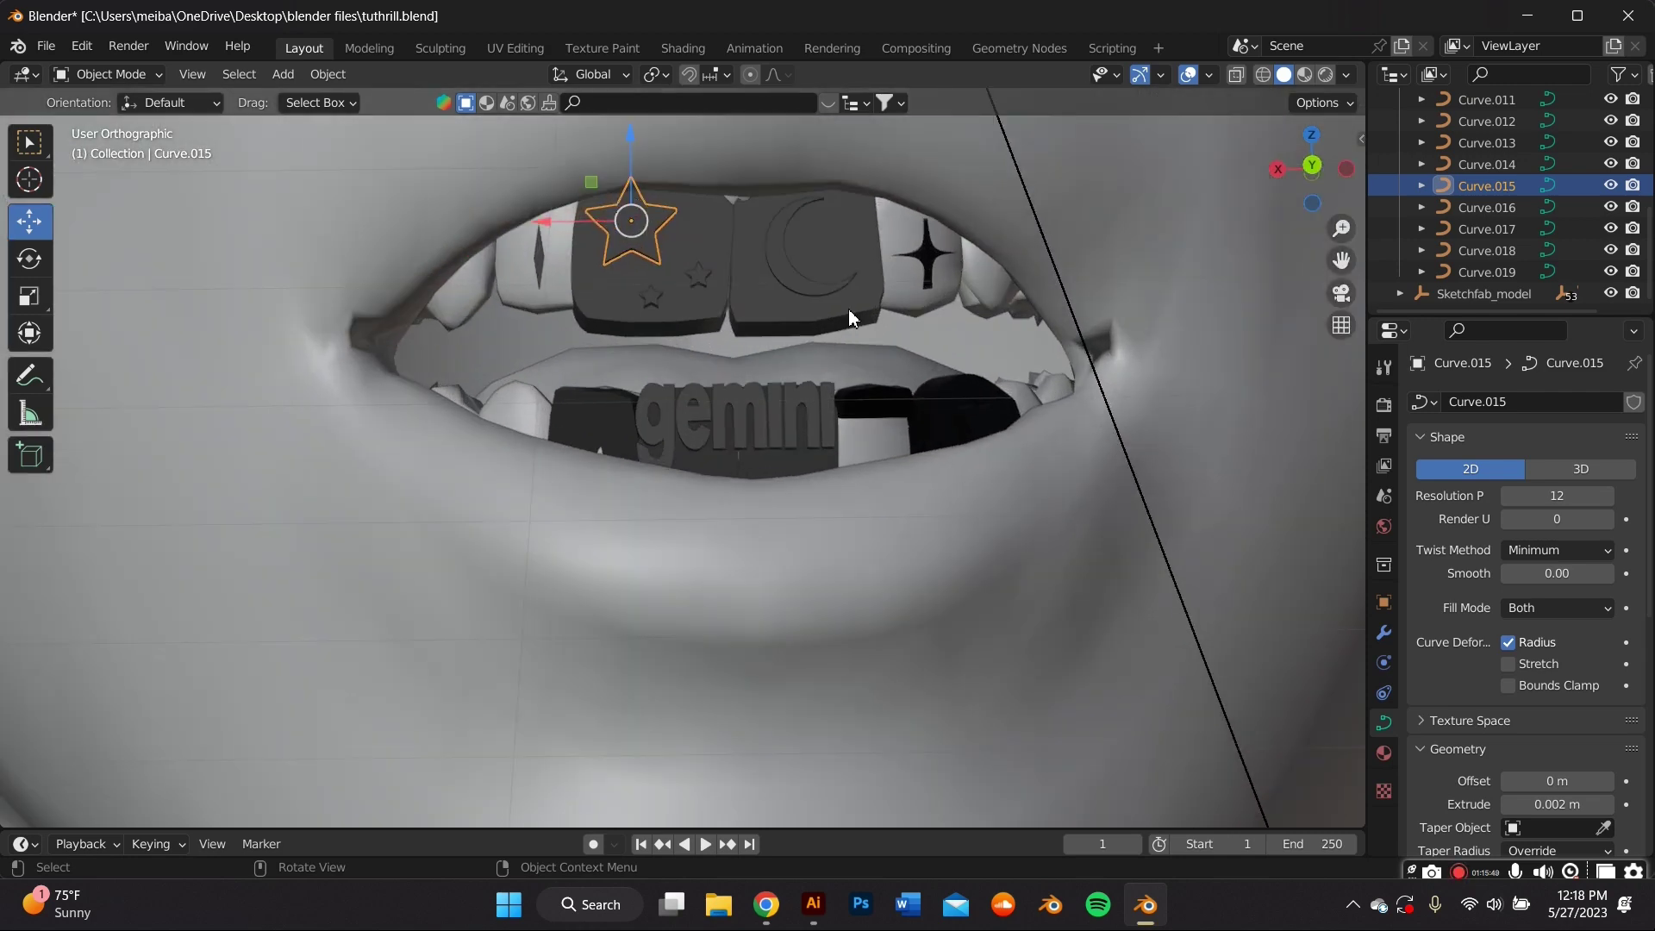
middle_click_drag(848, 309, 846, 325)
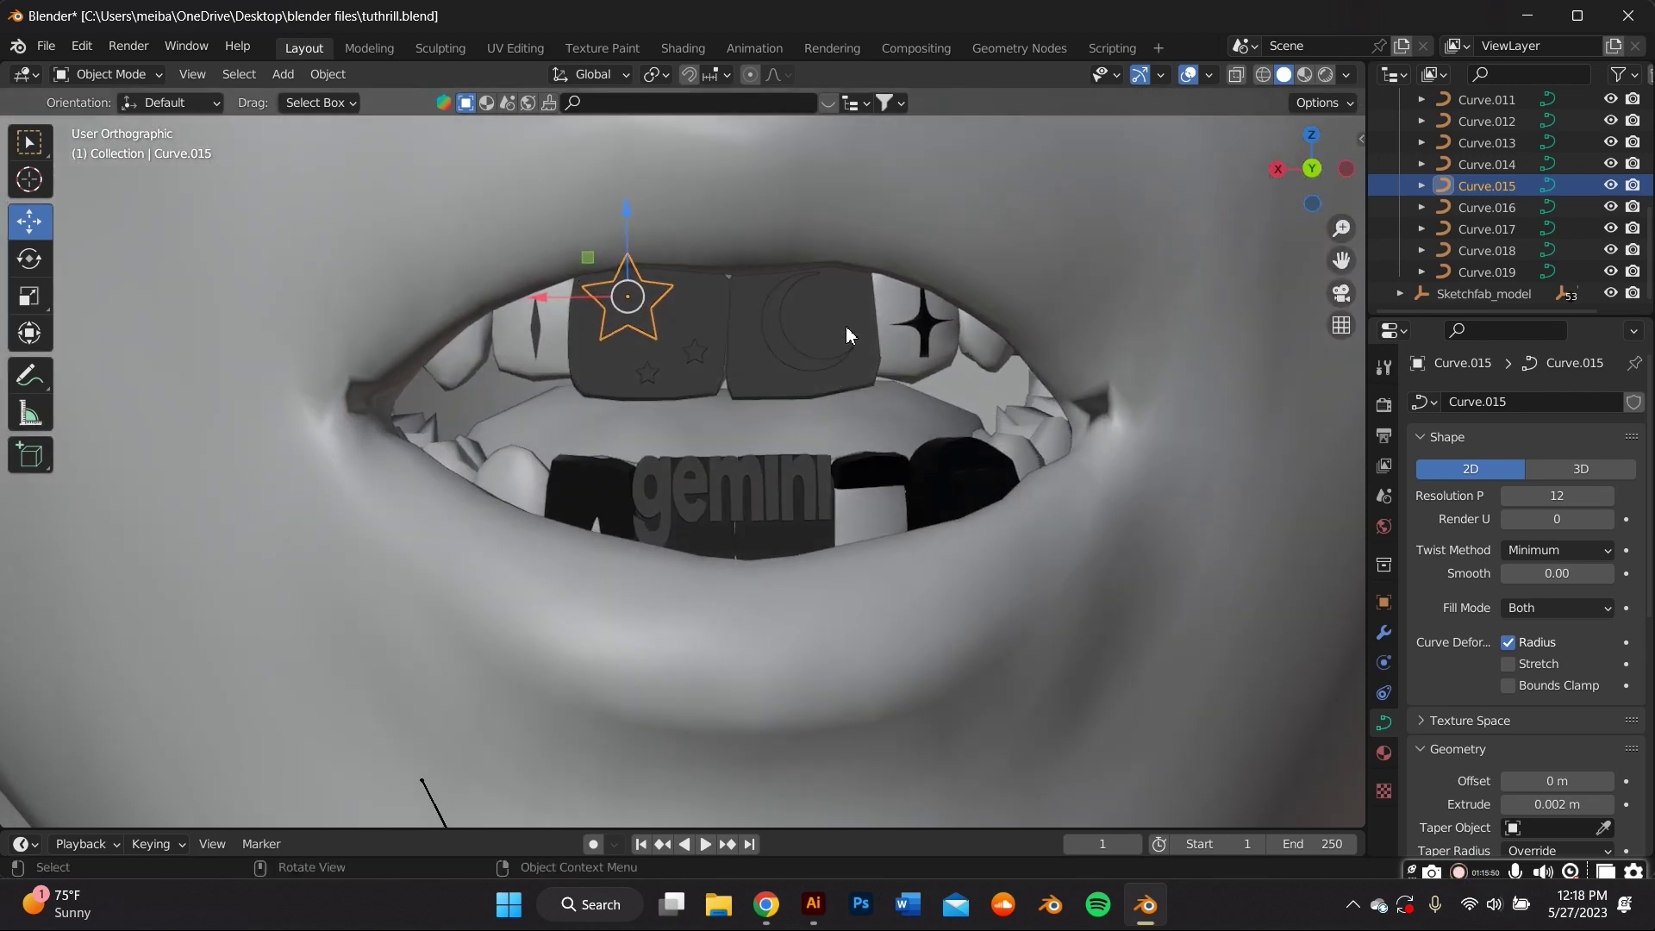
left_click(735, 345)
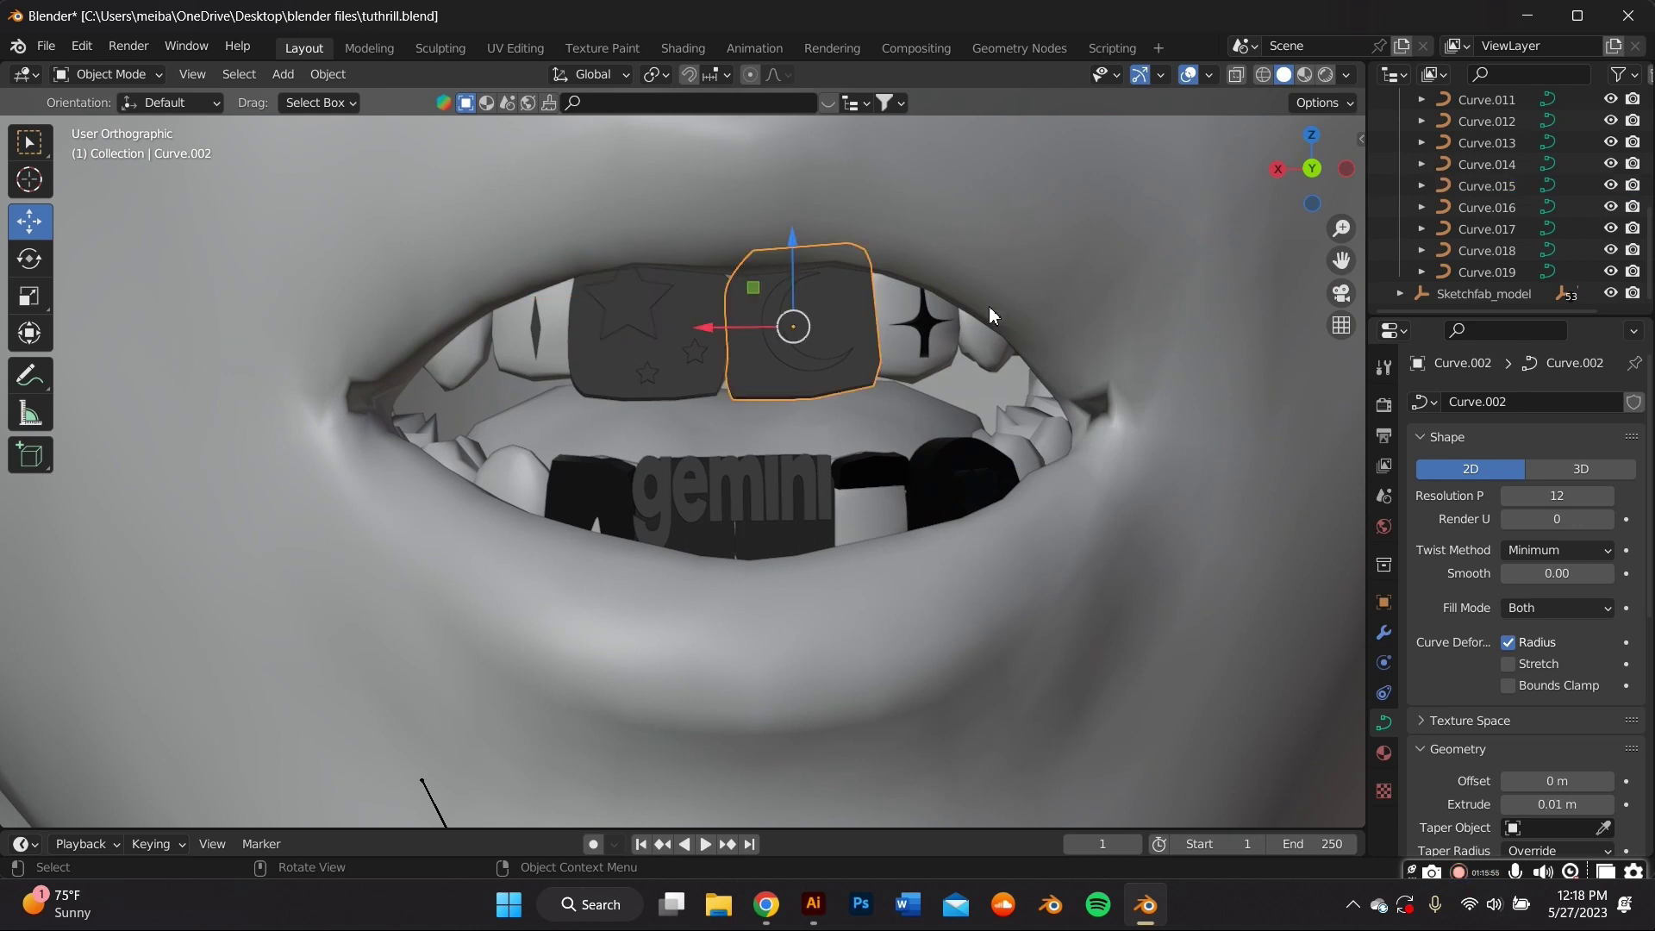
Check the mouth and tooth gems in Material Preview shading, and return to Solid shading
right_click(799, 353)
key("z")
key("2")
scroll(1005, 405, "down", 5)
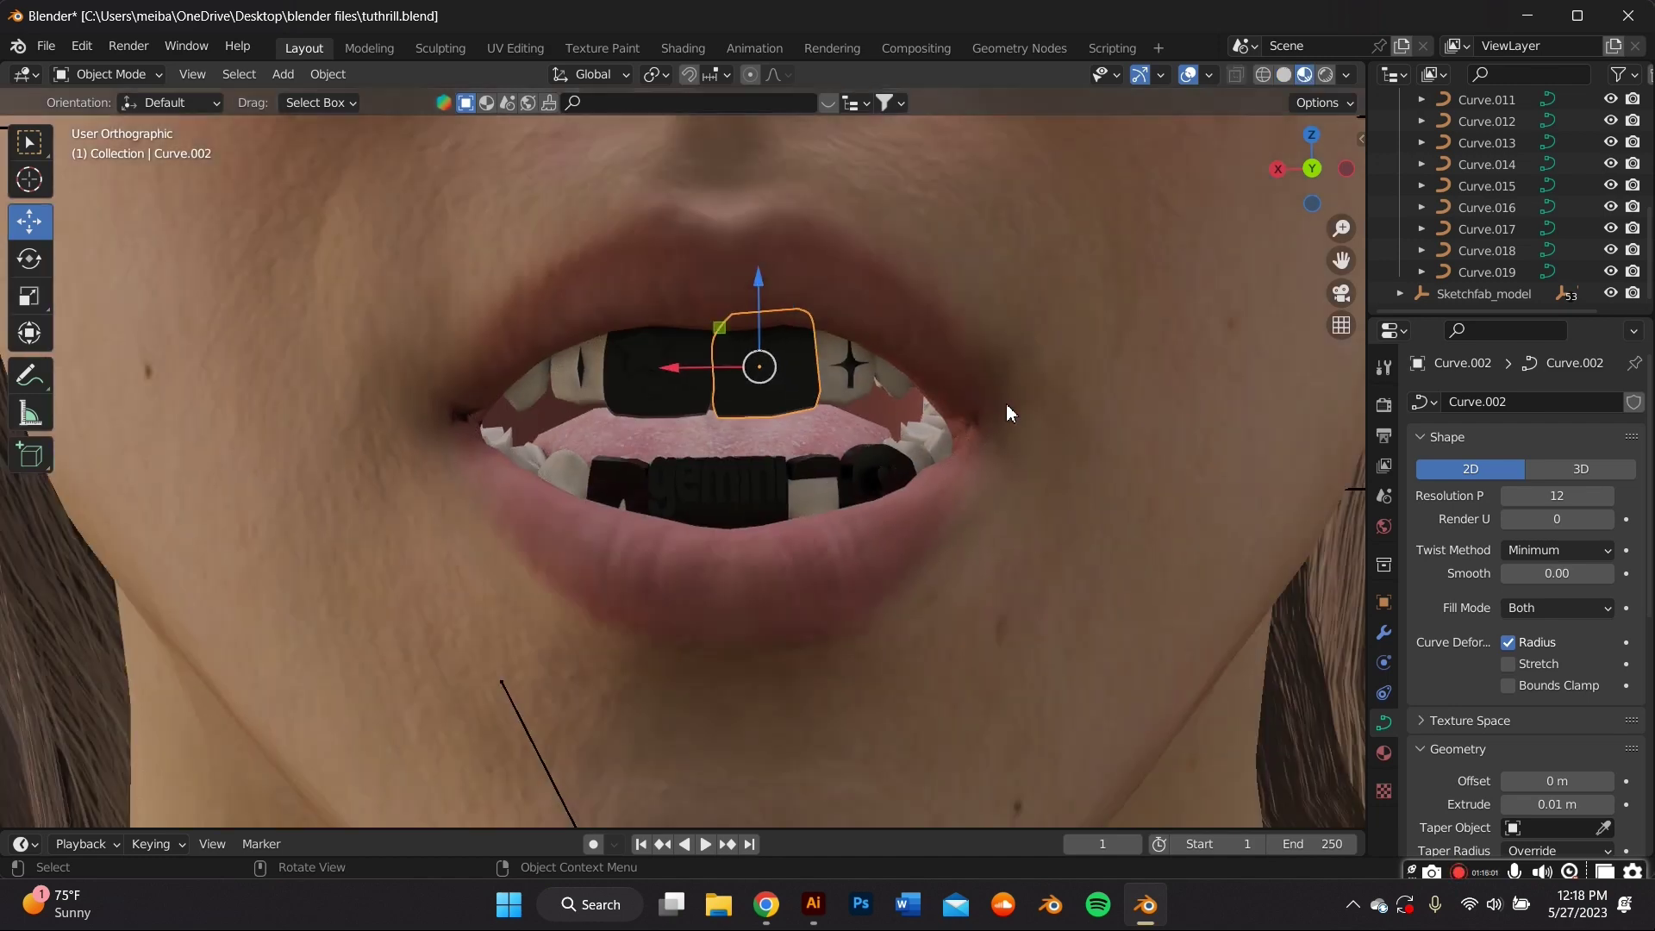
scroll(1006, 403, "up", 4)
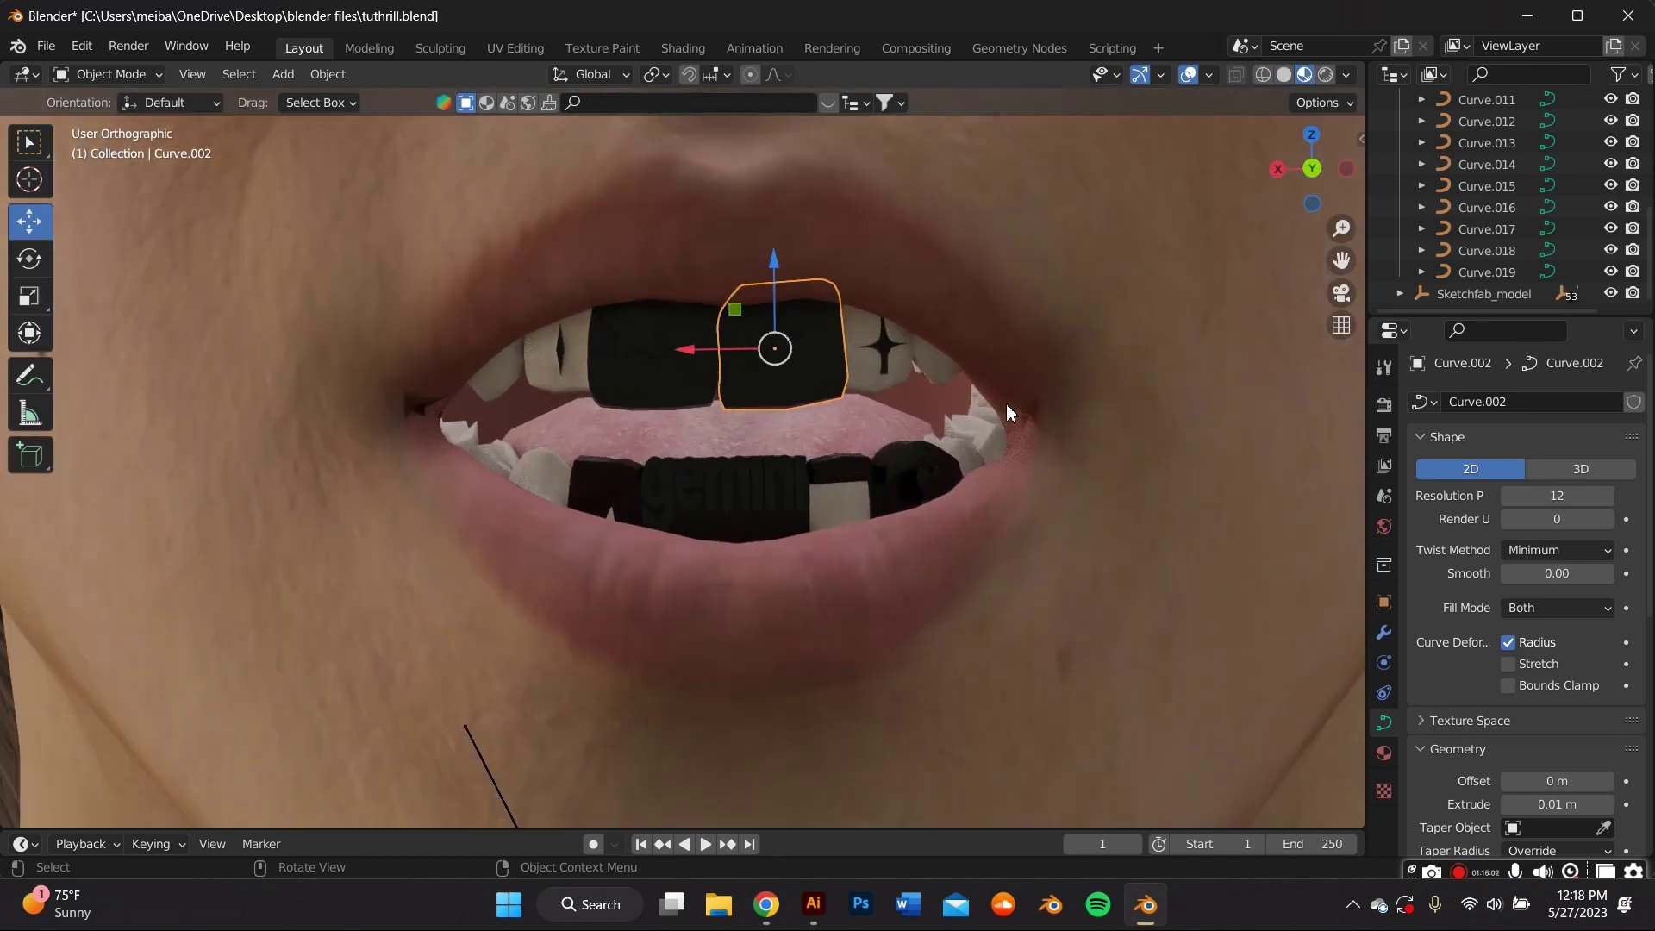
left_click(1281, 77)
Convert the selected moon tooth curve to a mesh
scroll(958, 324, "up", 3)
right_click(840, 326)
mouse_move(843, 308)
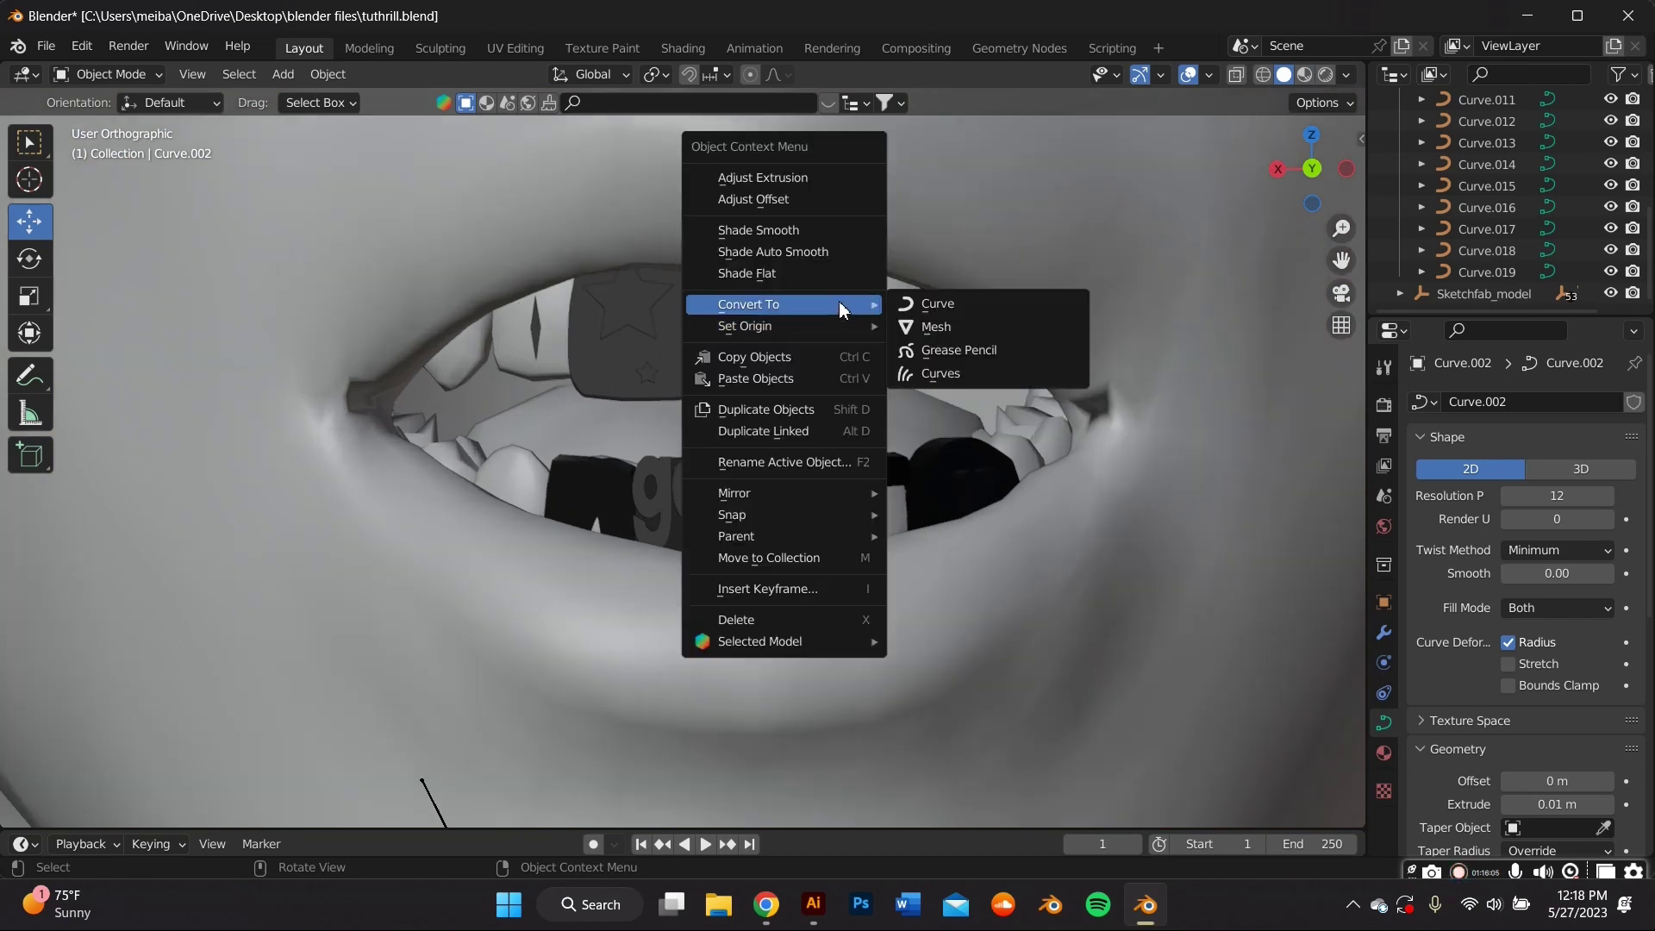
left_click(906, 328)
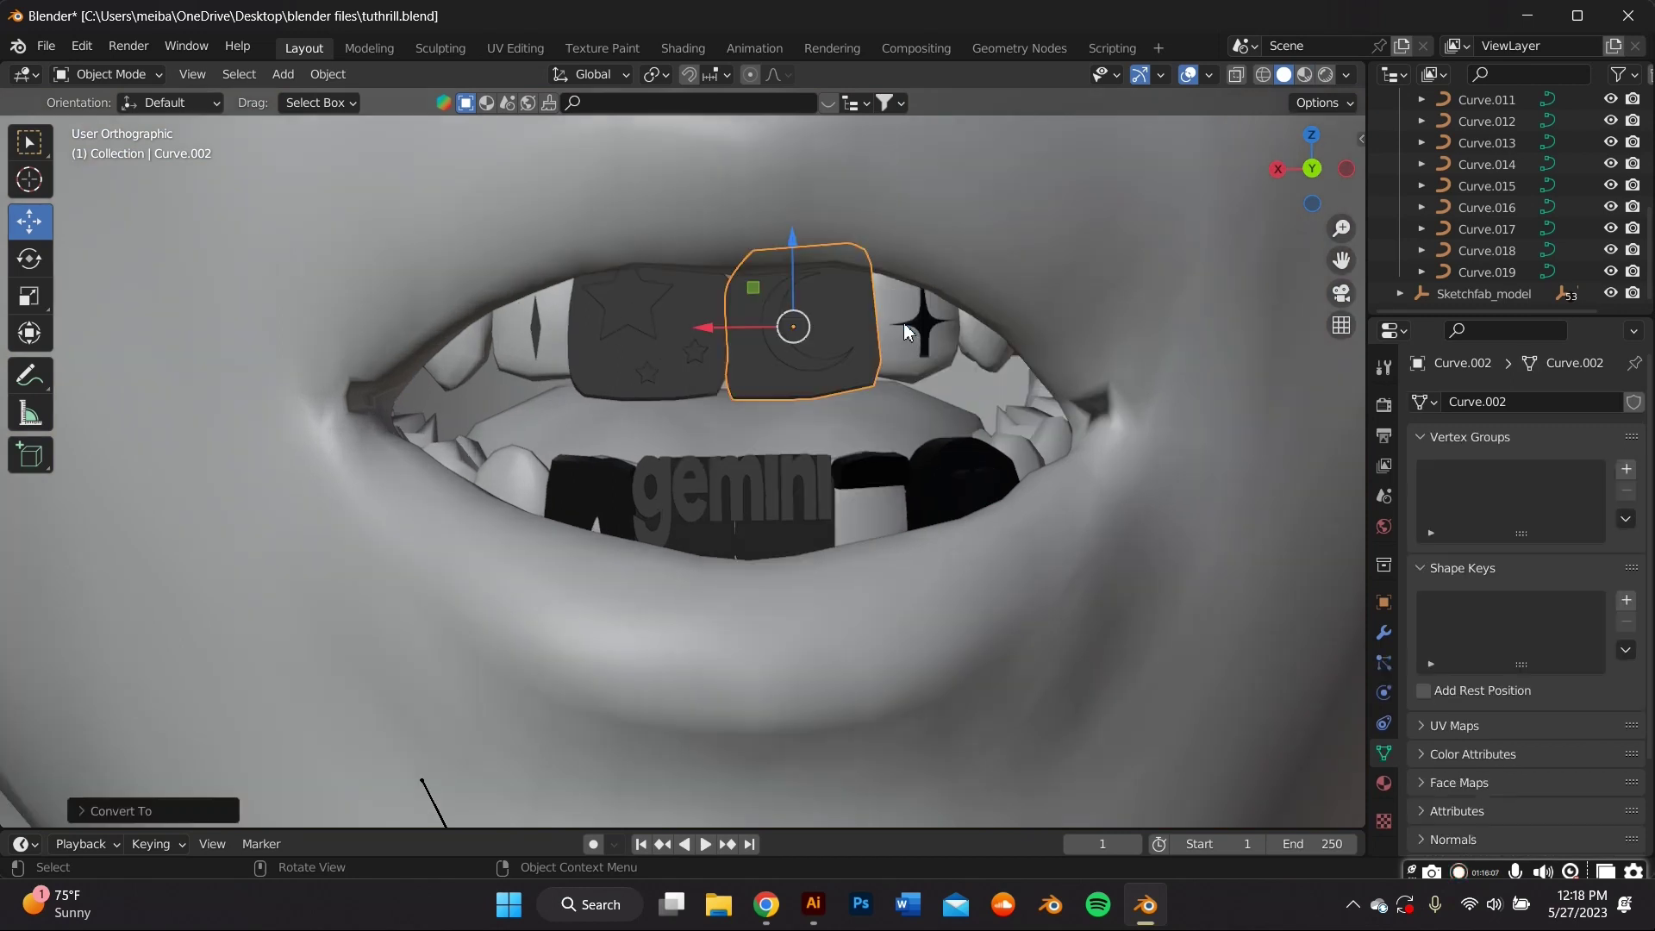
Add a Remesh modifier to the moon tooth in Smooth mode with Octree Depth 9 and Remove Disconnected turned off
left_click(1385, 635)
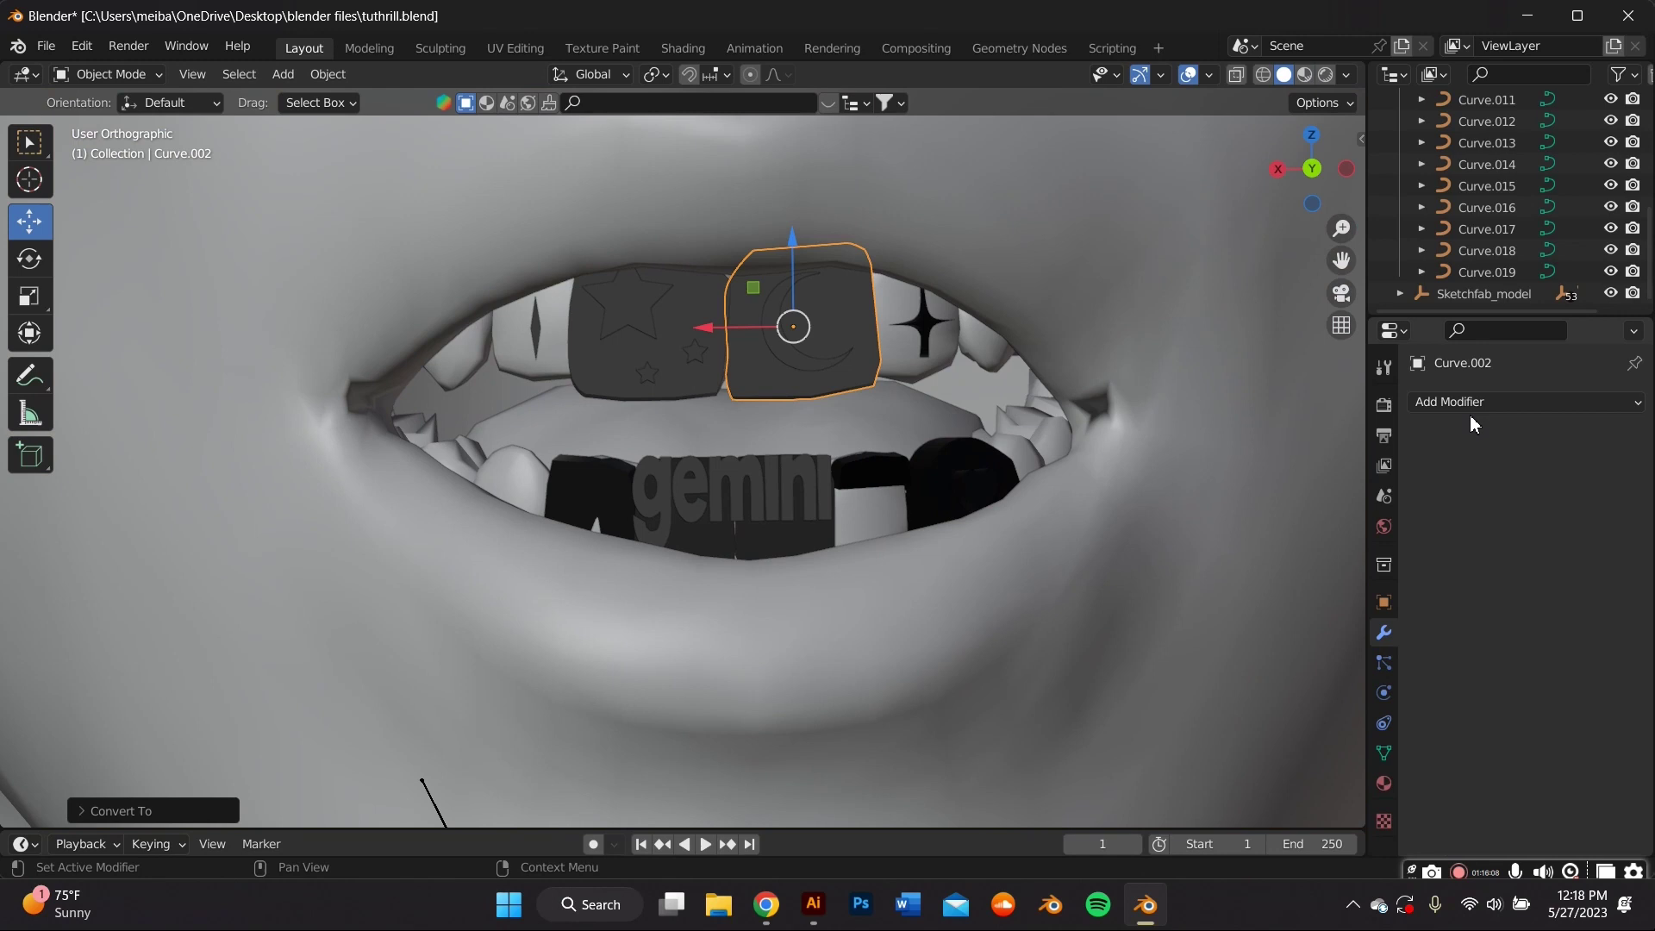
left_click(1474, 403)
left_click(1232, 698)
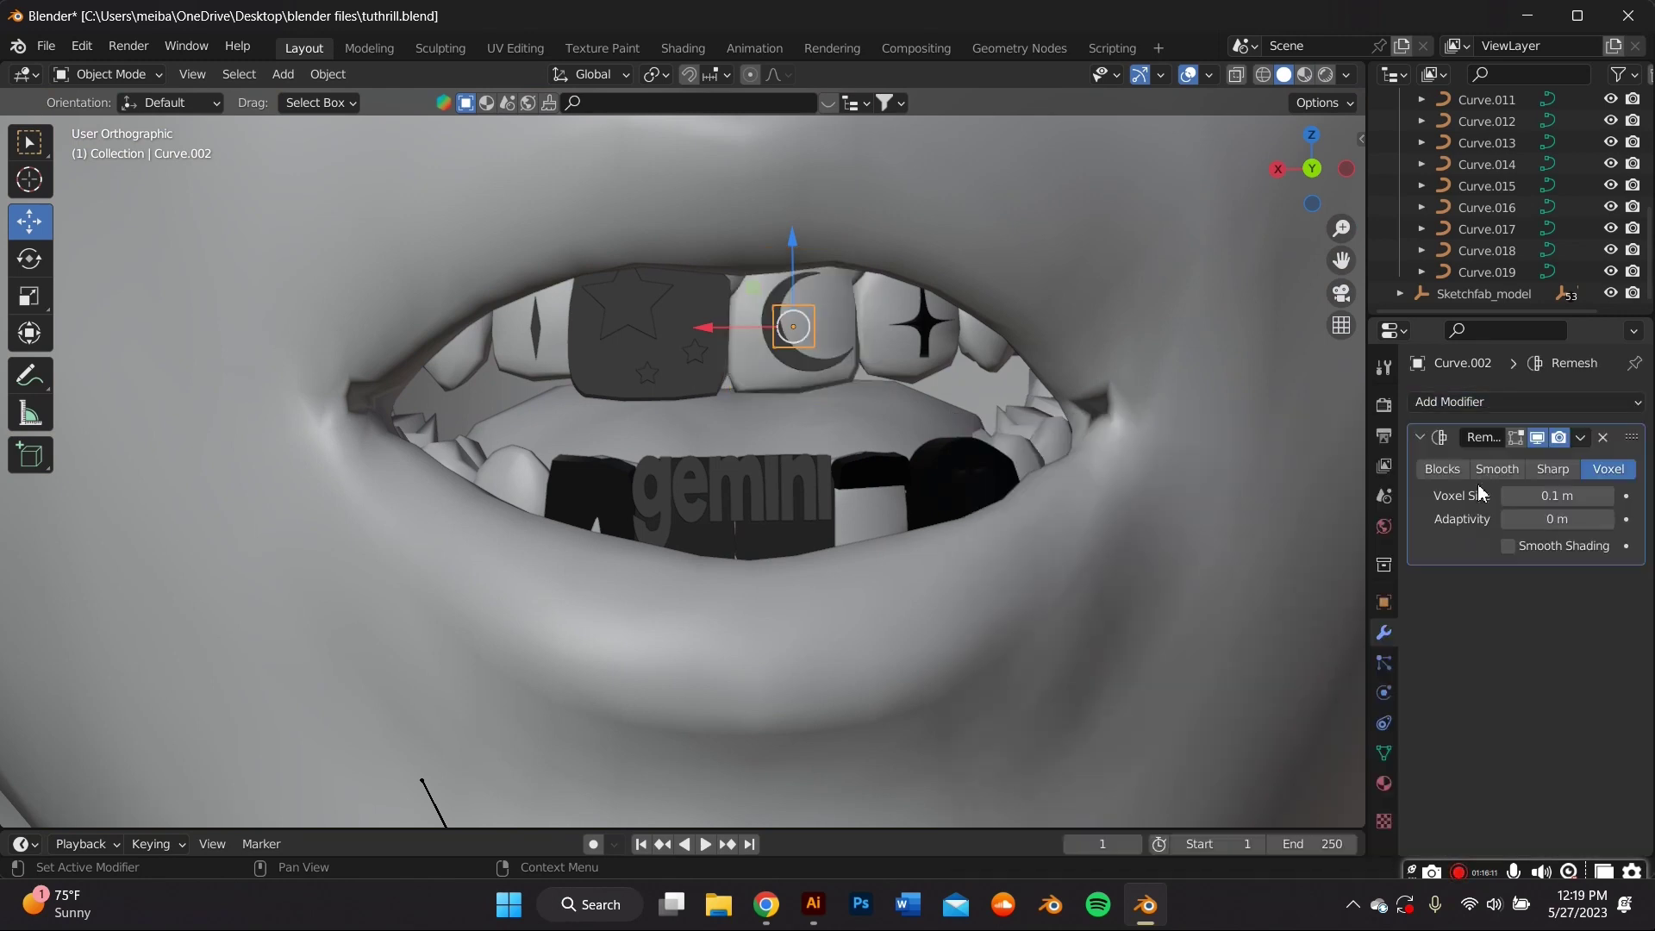
left_click(1501, 472)
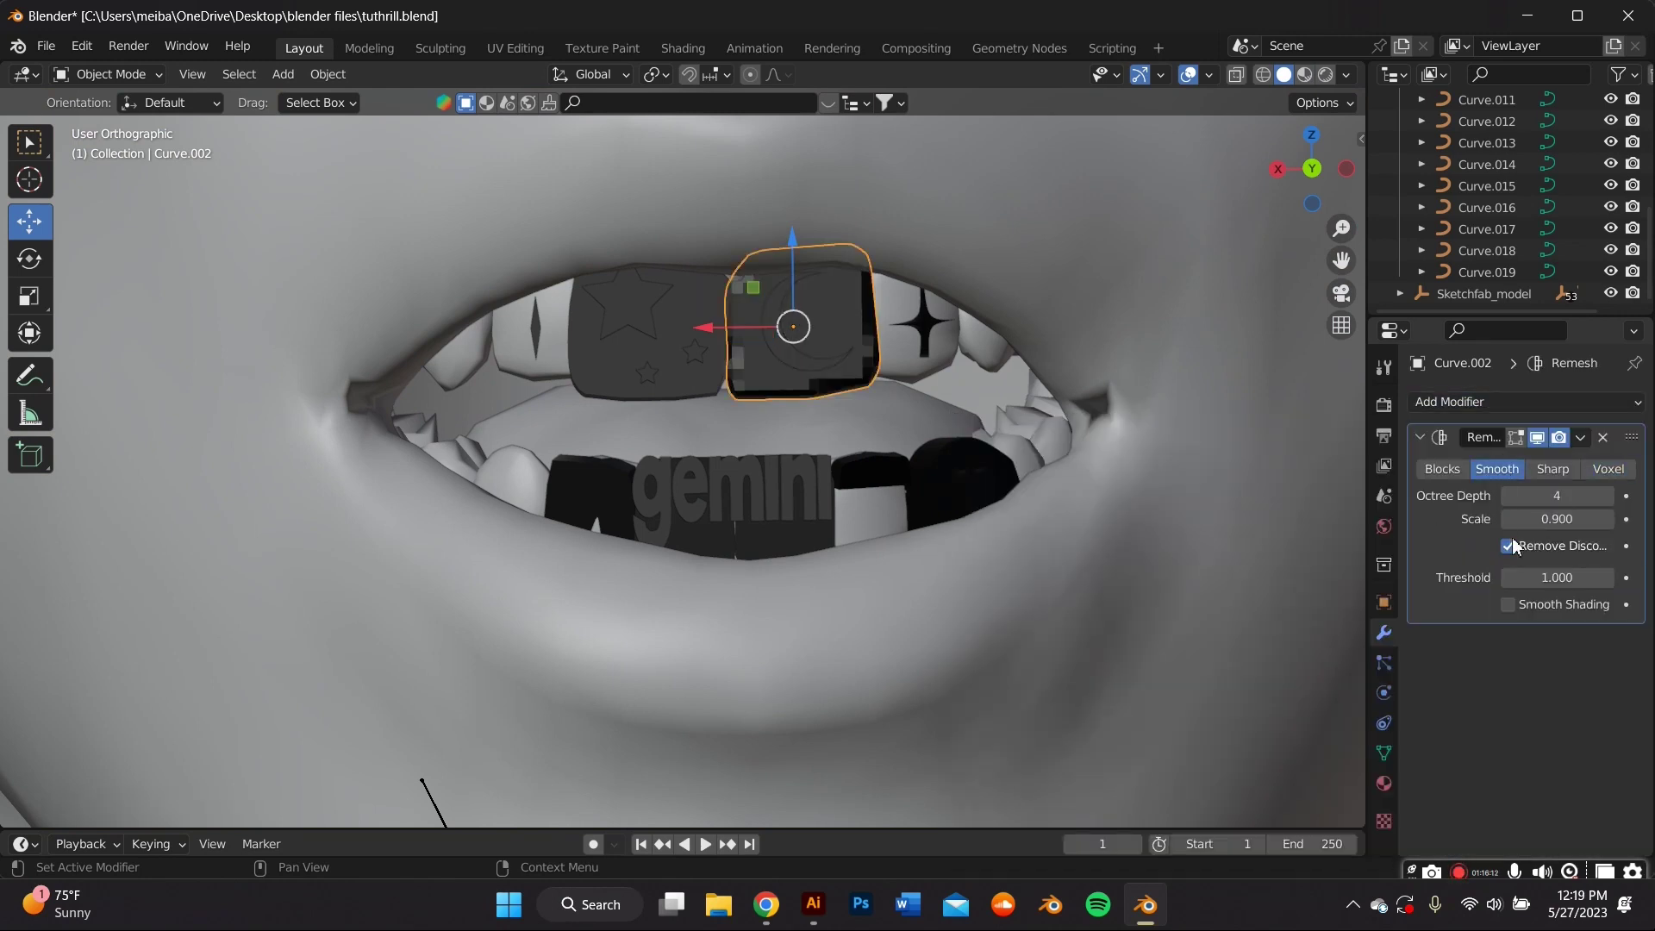
left_click(1542, 496)
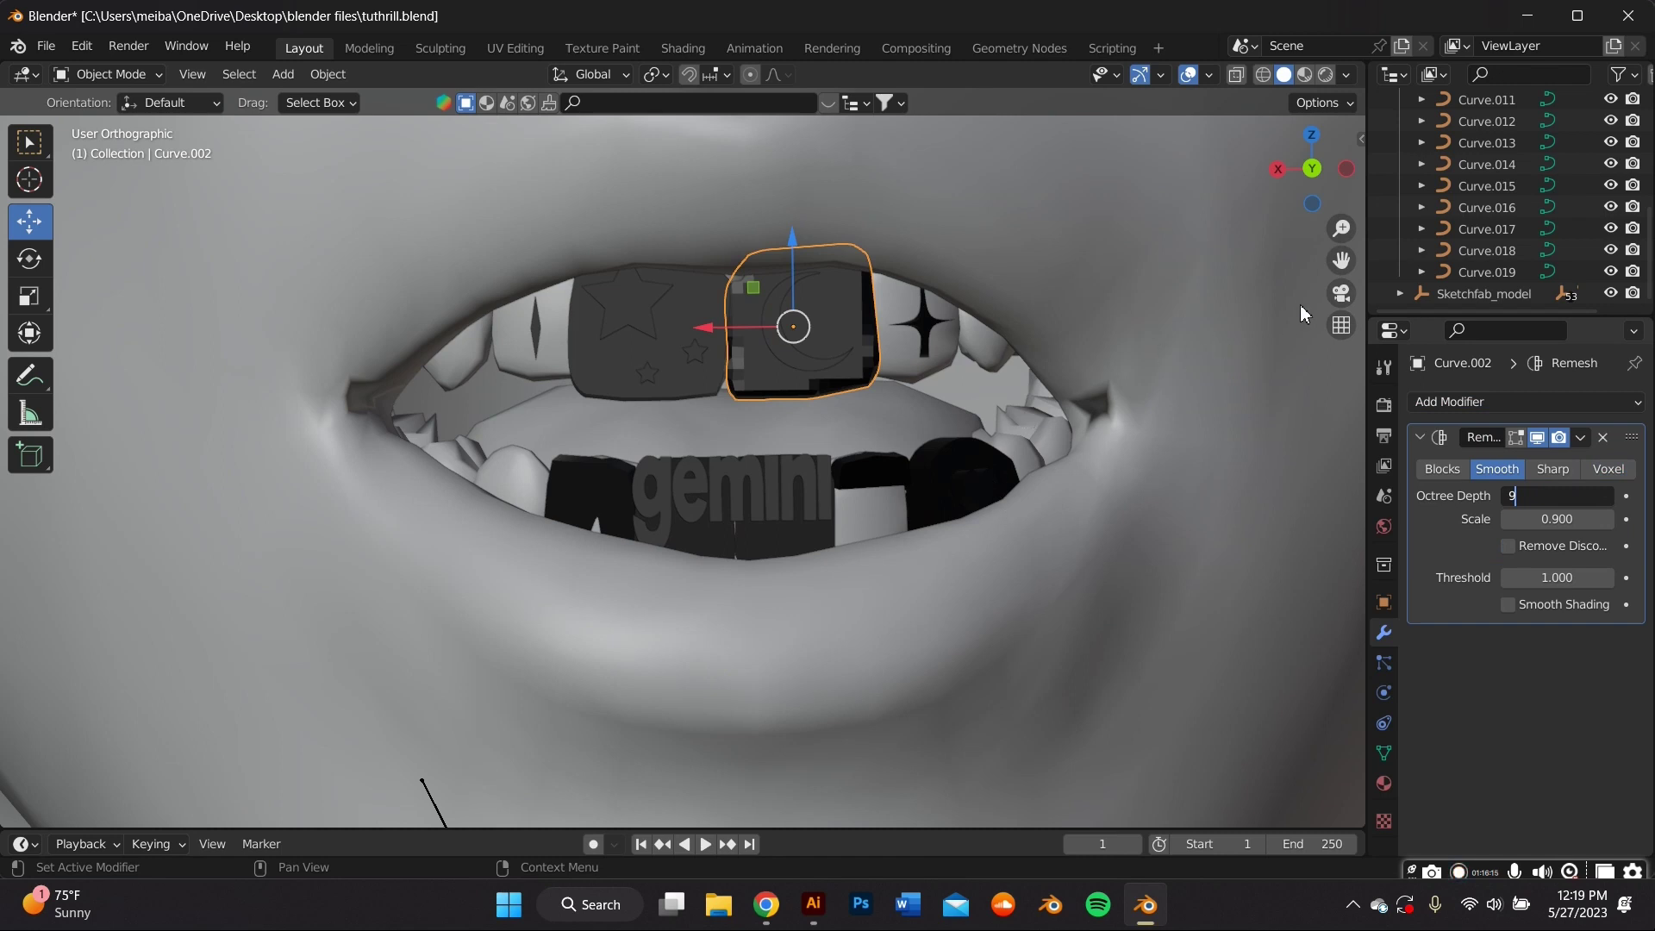
key("Return")
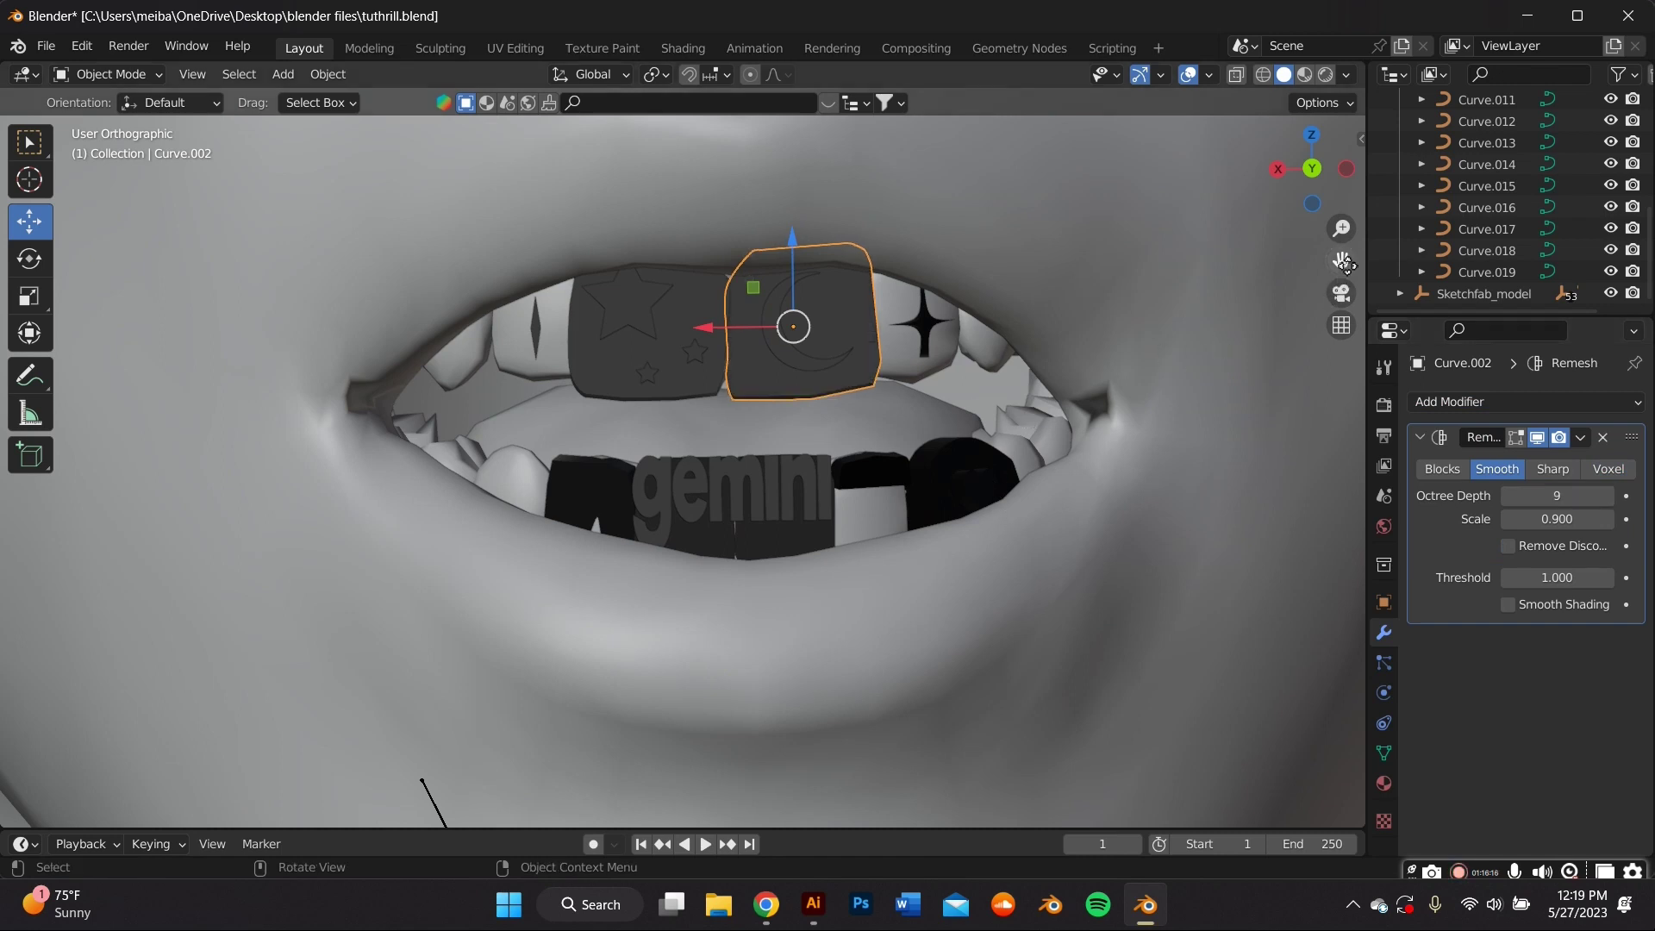
Apply the Remesh modifier on the moon tooth
left_click_drag(1346, 271, 1330, 312)
left_click(1582, 439)
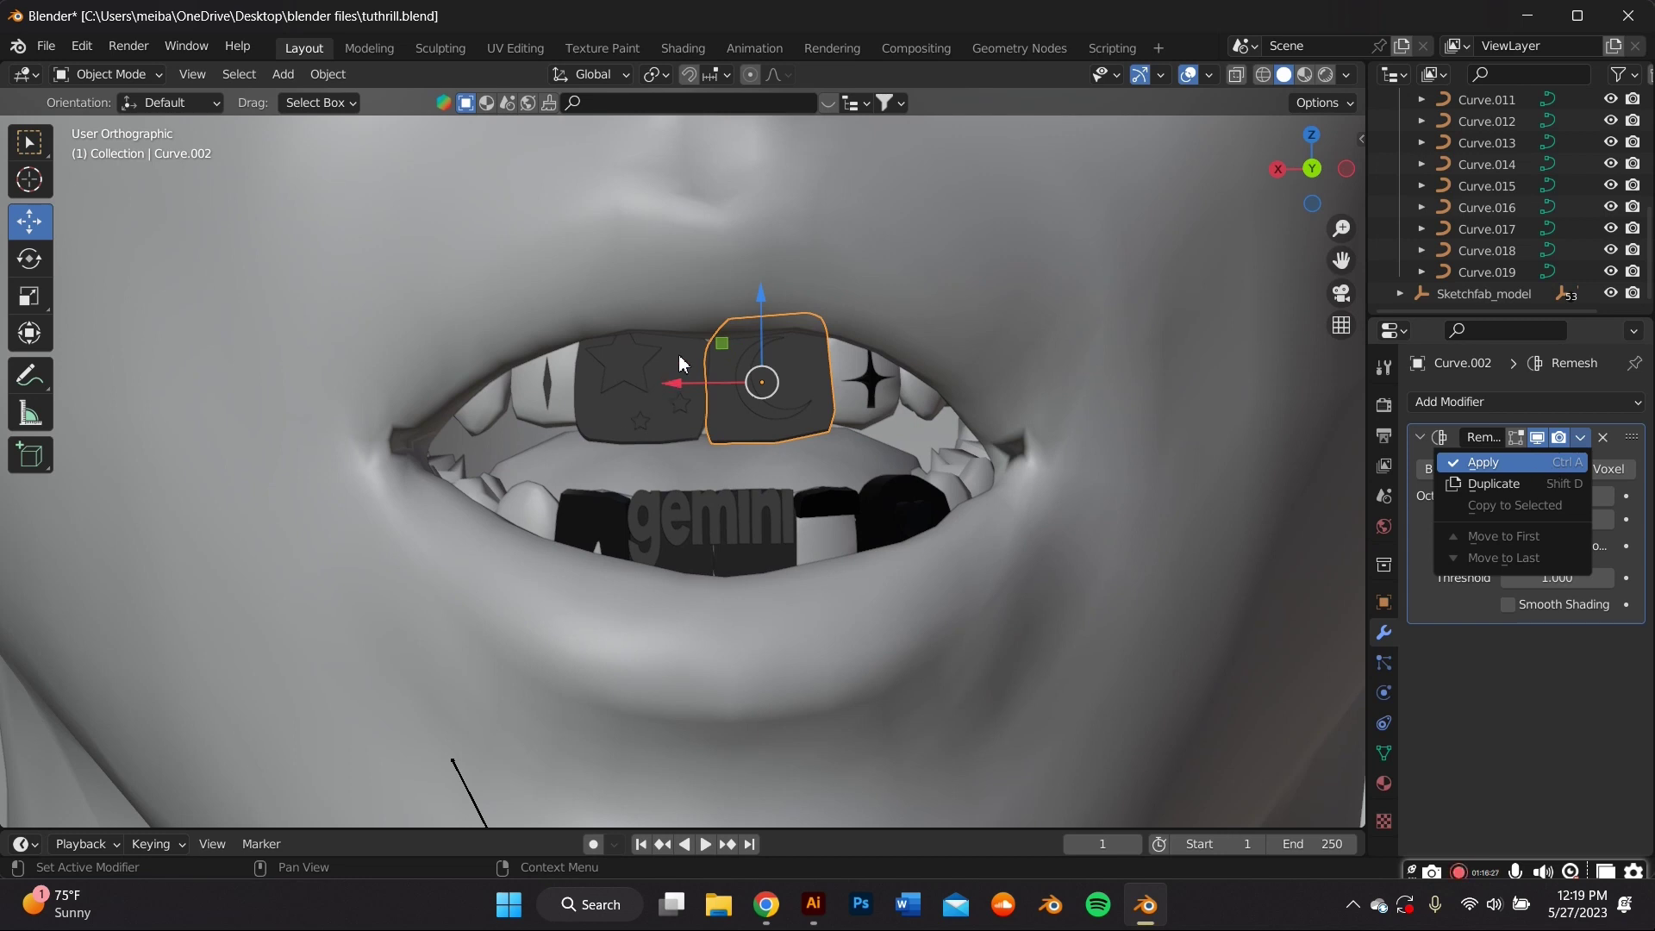
key("ctrl+a")
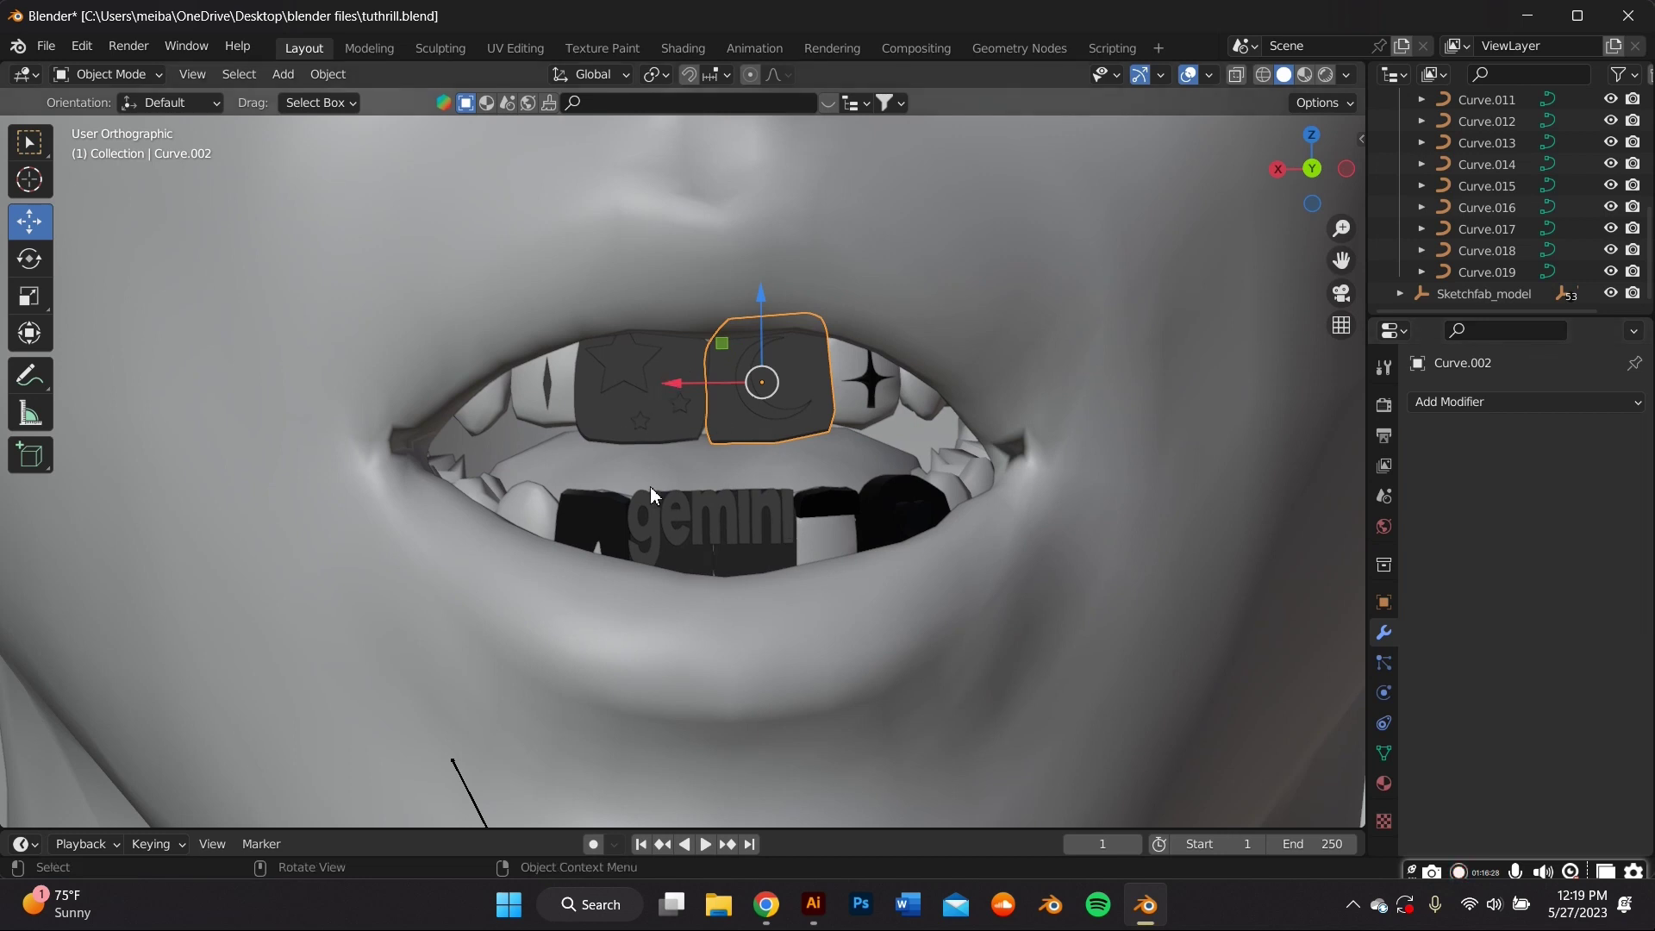
Convert the upper front tooth curve with the star cutouts to a mesh
left_click(680, 355)
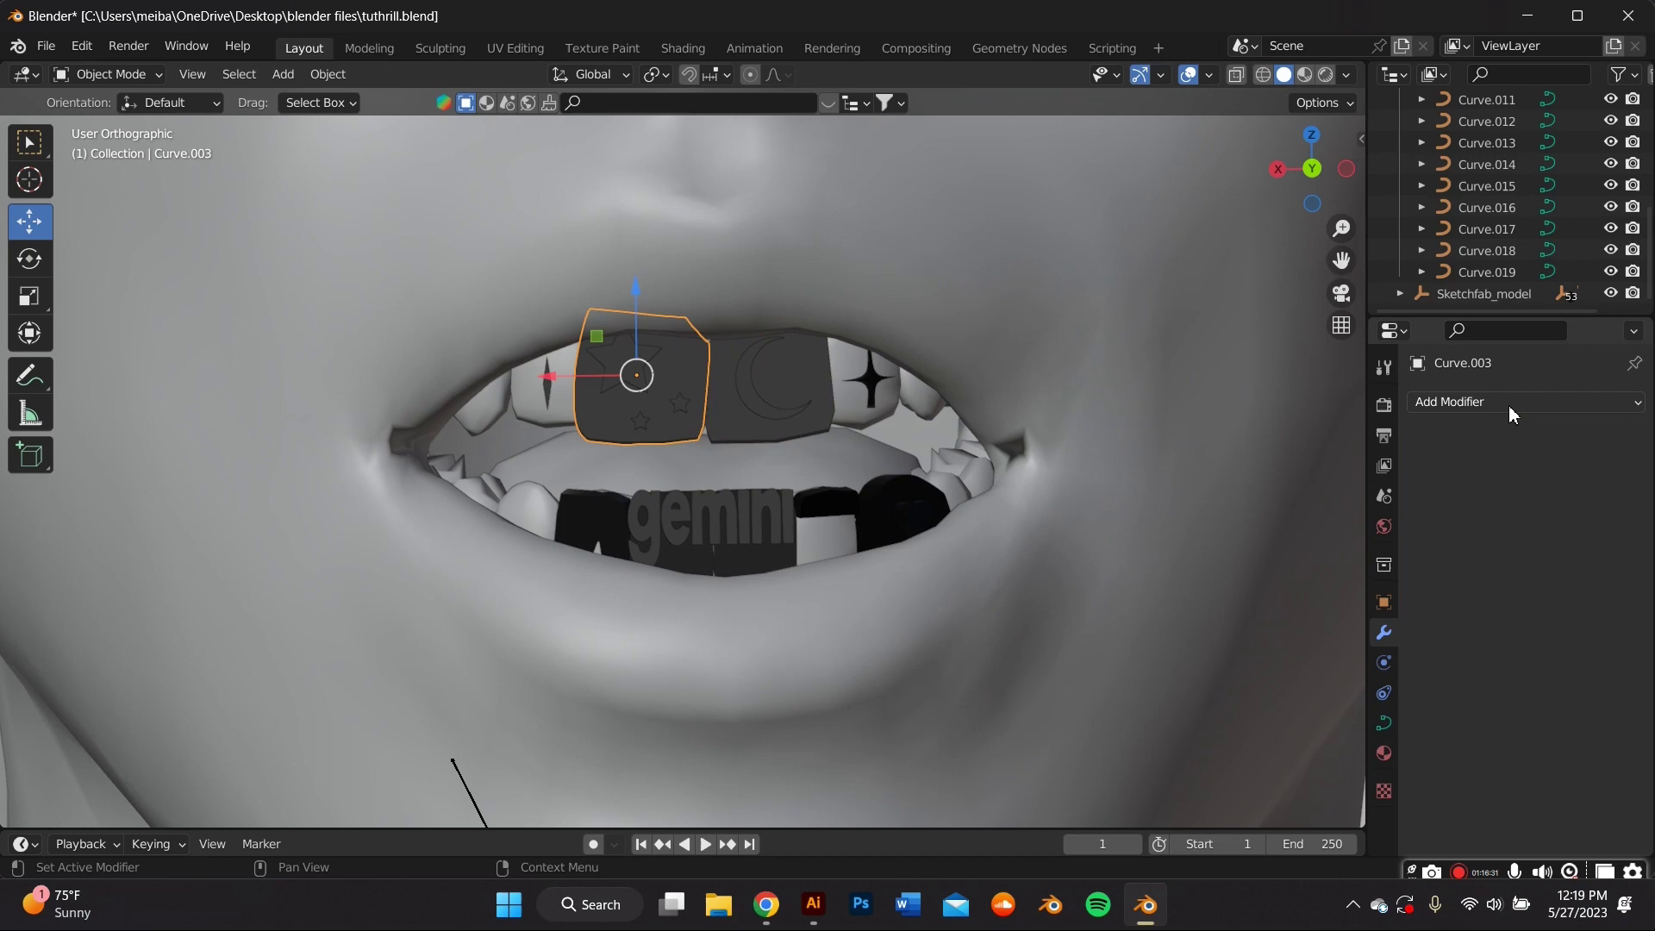
right_click(726, 389)
mouse_move(725, 389)
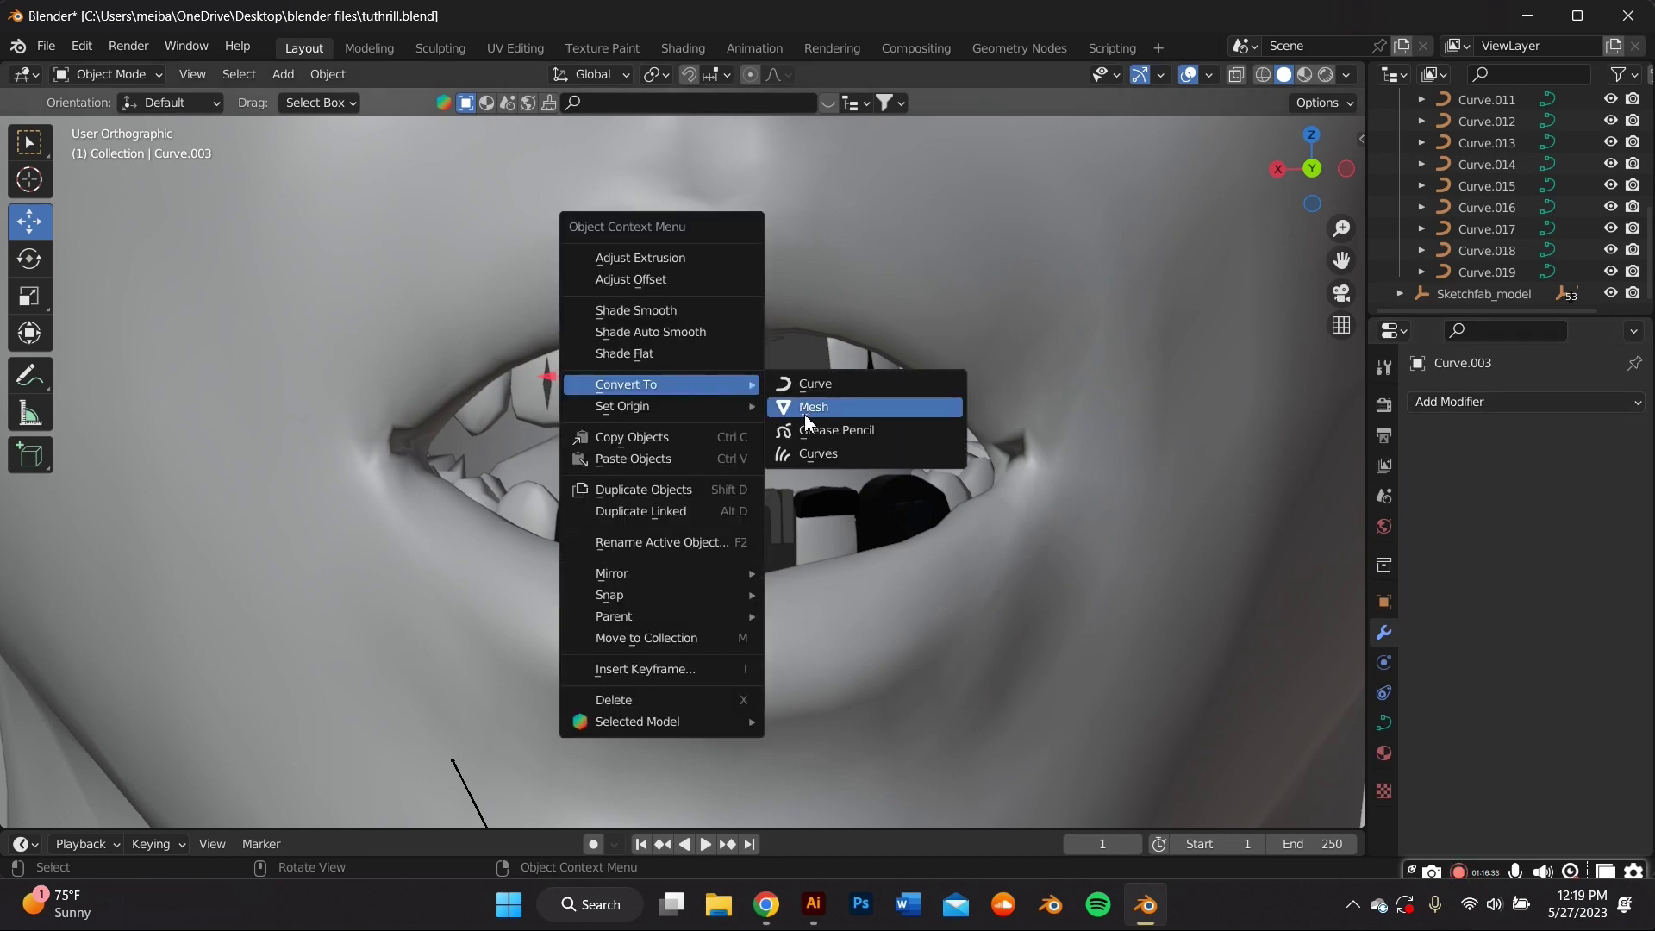
left_click(862, 406)
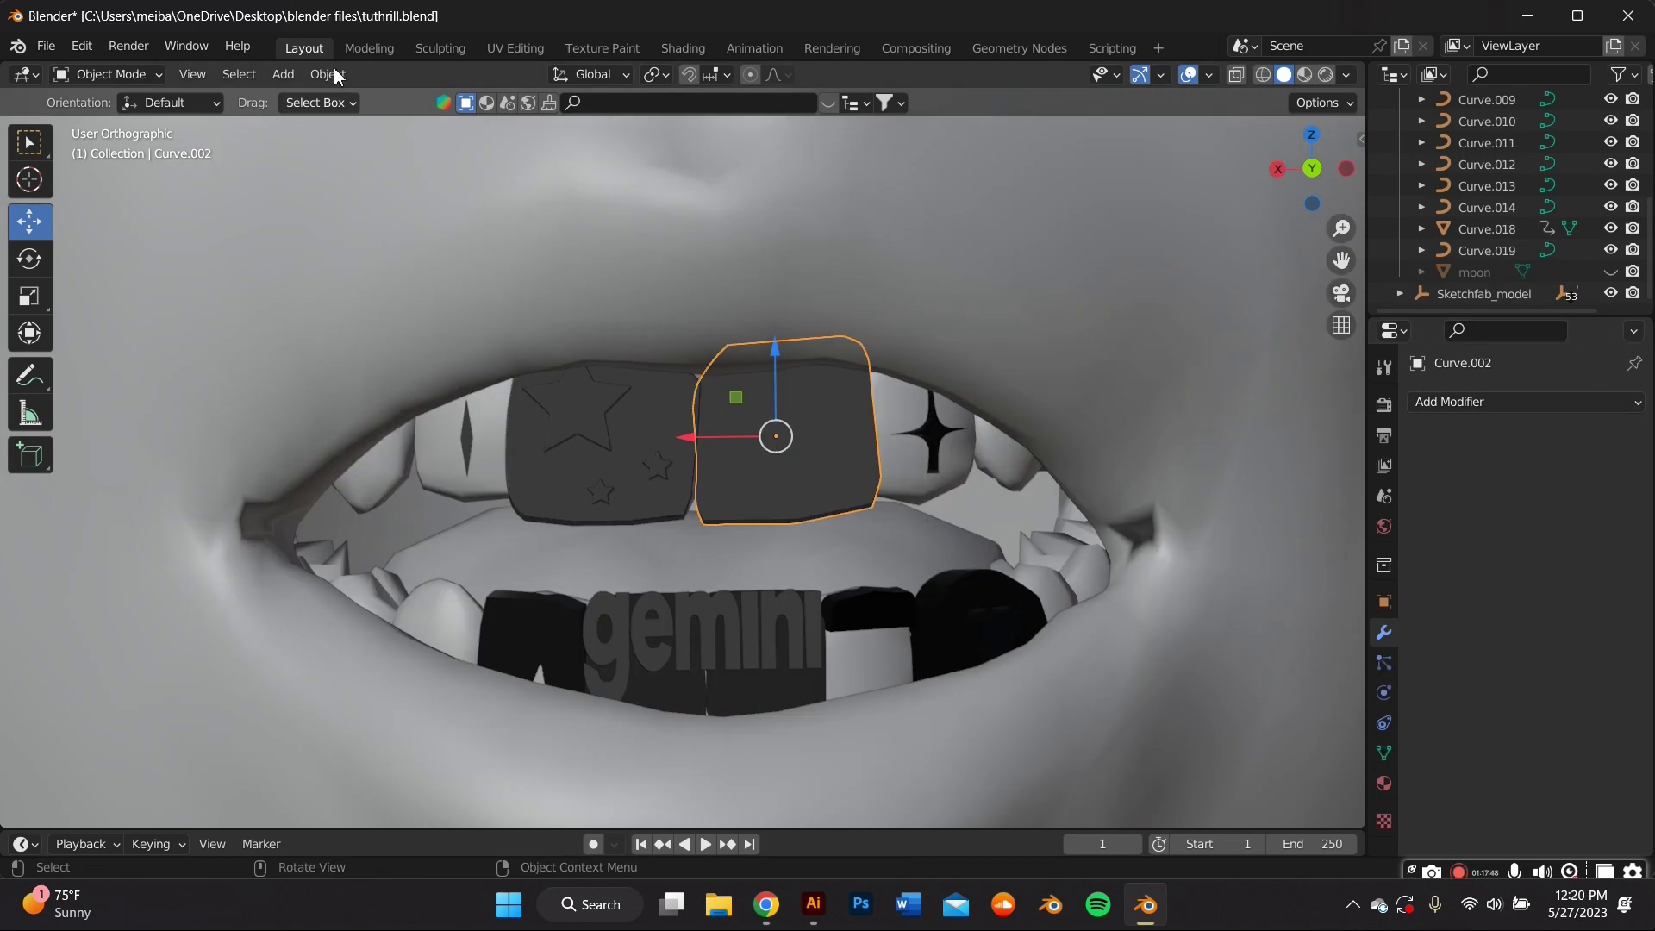
Puff up the moon tooth's front surface in Sculpt Mode with the Inflate/Deflate brush
left_click(105, 77)
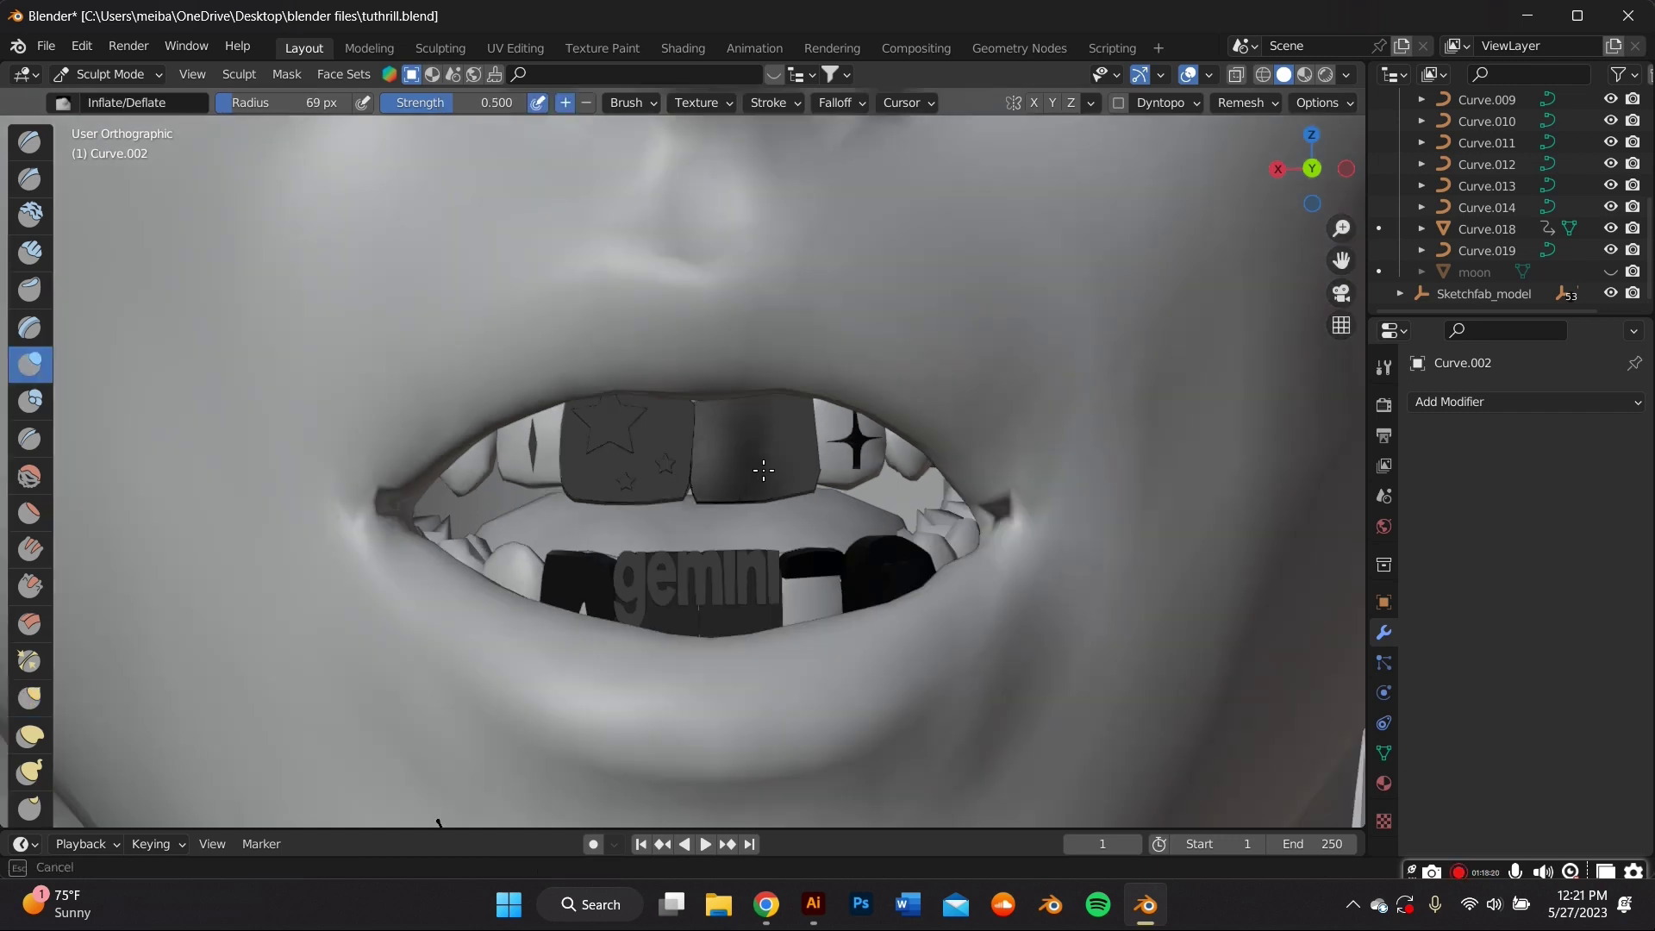
mouse_move(757, 462)
left_mouse_down()
mouse_move(759, 422)
mouse_move(792, 469)
mouse_move(731, 428)
mouse_move(723, 455)
left_mouse_up()
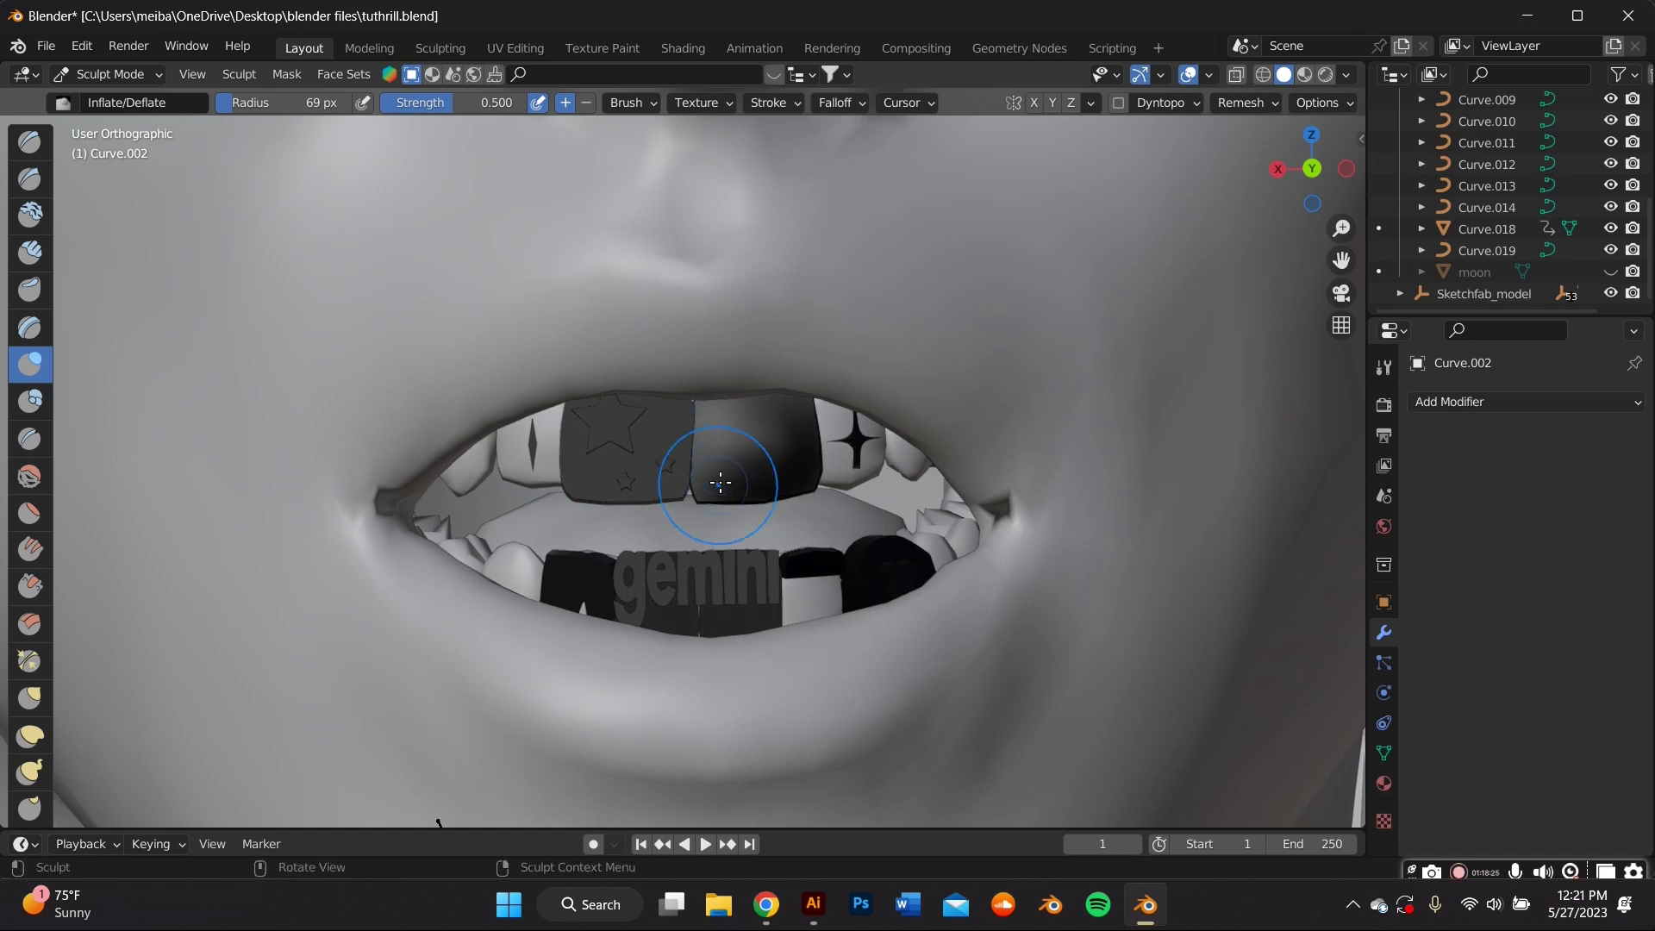
left_click_drag(755, 446, 712, 521)
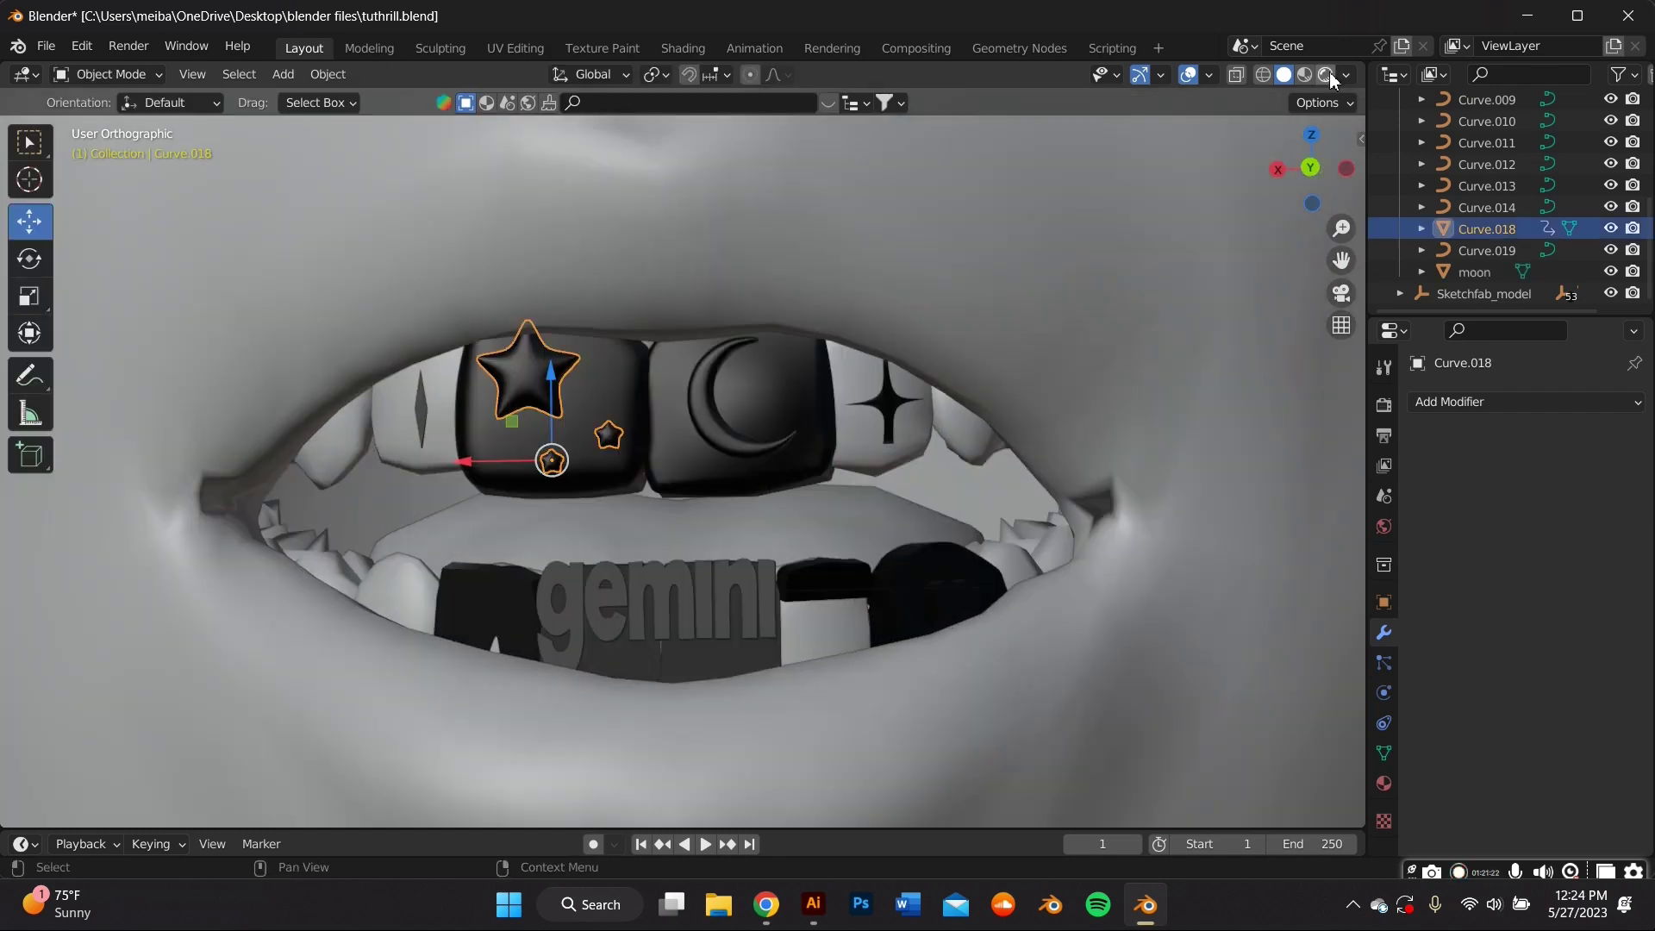
Show the model and tooth gems in Rendered shading
left_click(1327, 76)
scroll(913, 412, "down", 6)
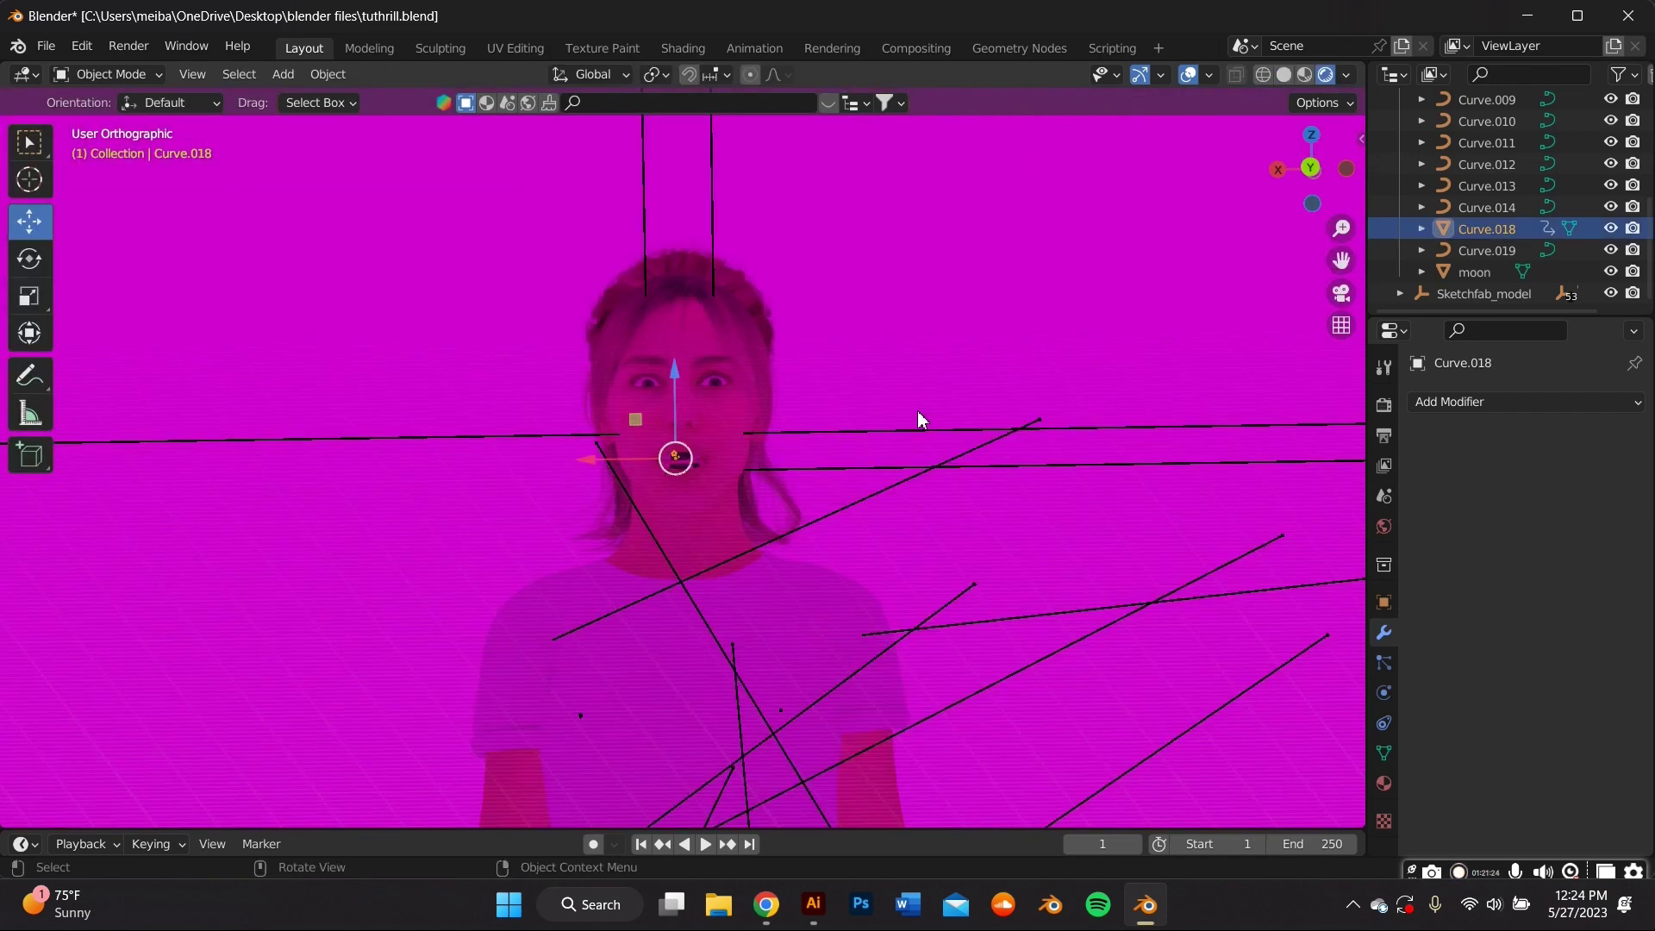
scroll(917, 410, "up", 7)
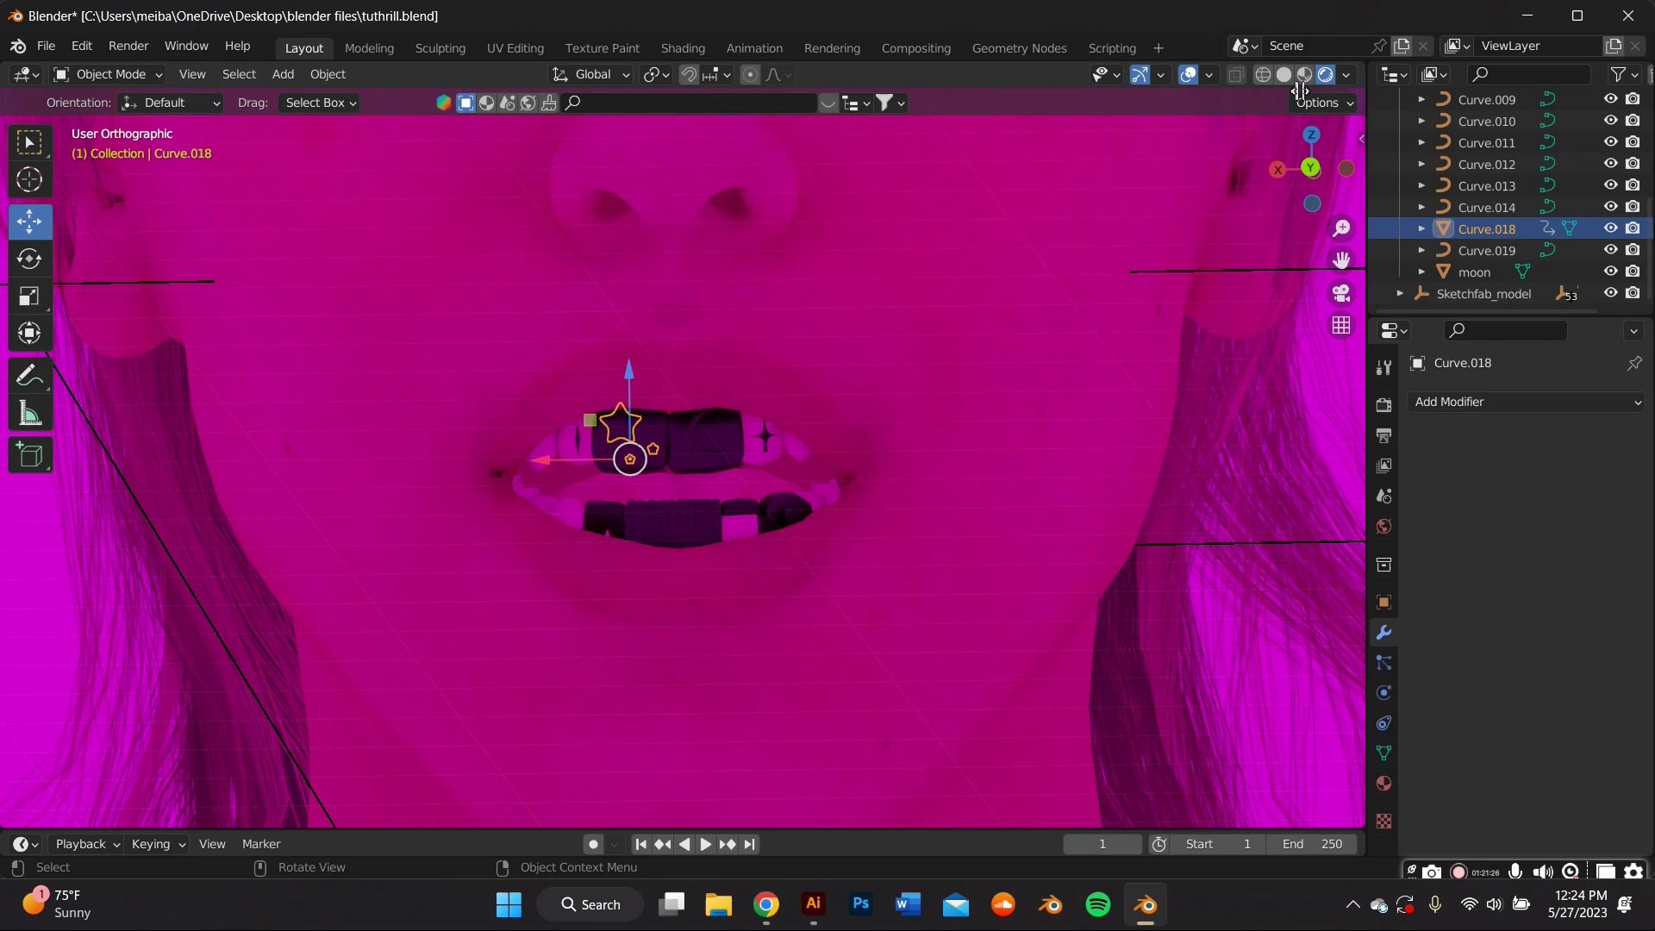
Split the 3D viewport in two and turn the new area into a Shader Editor with its sidebar hidden
left_click_drag(1301, 90, 676, 89)
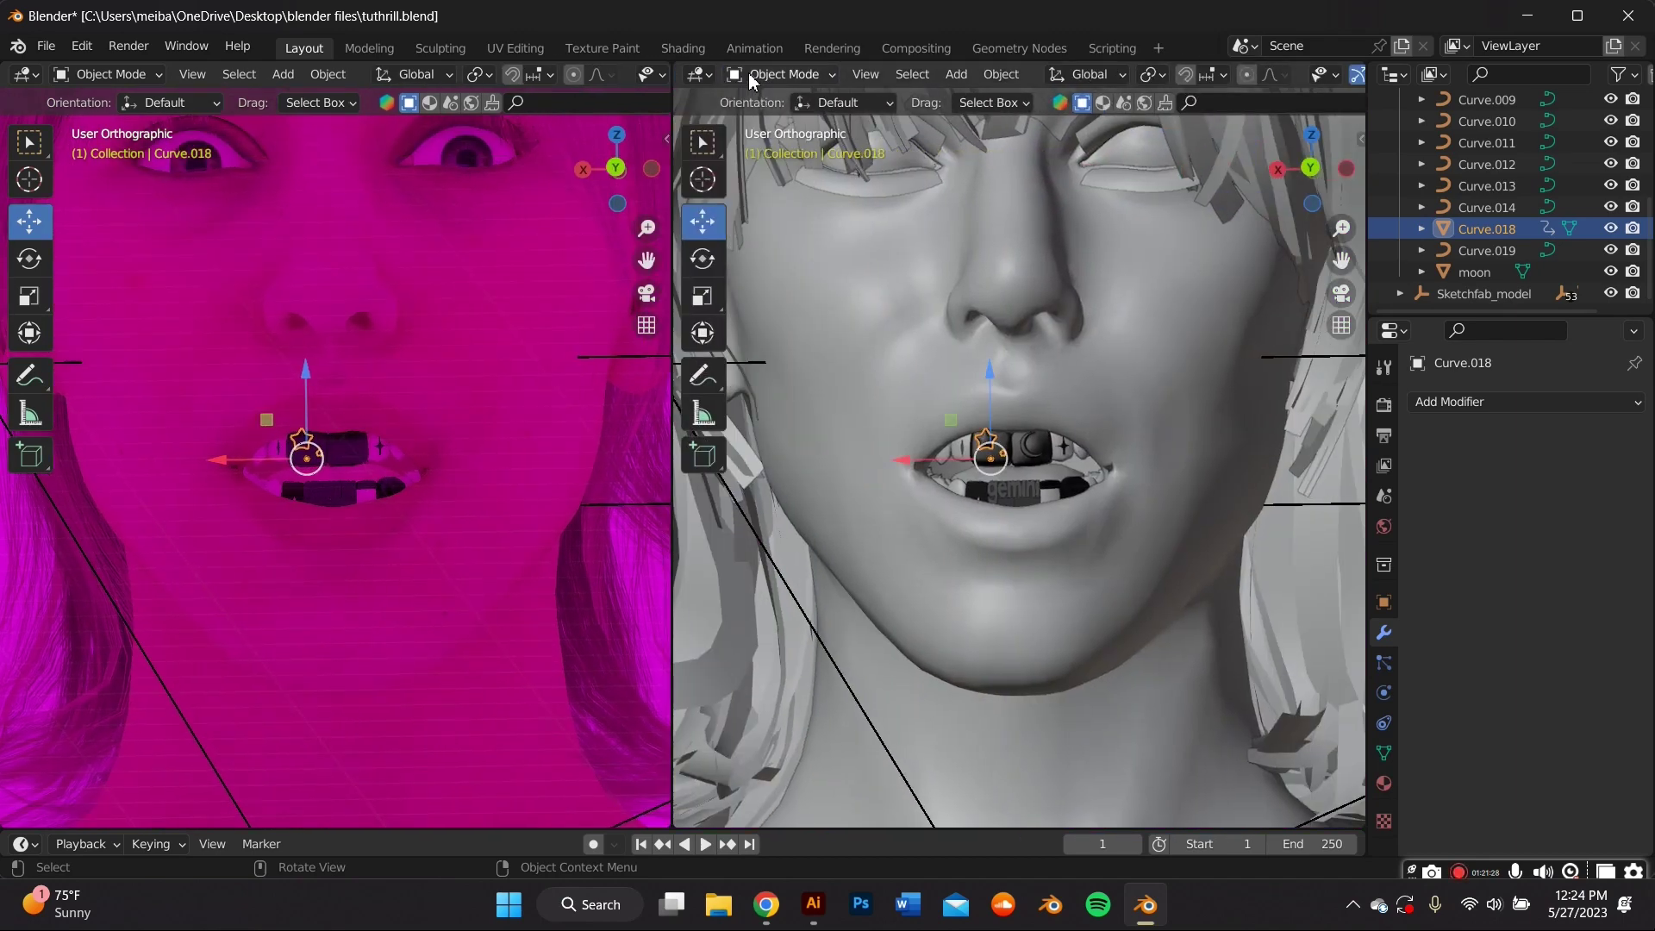
left_click(748, 74)
left_click(698, 76)
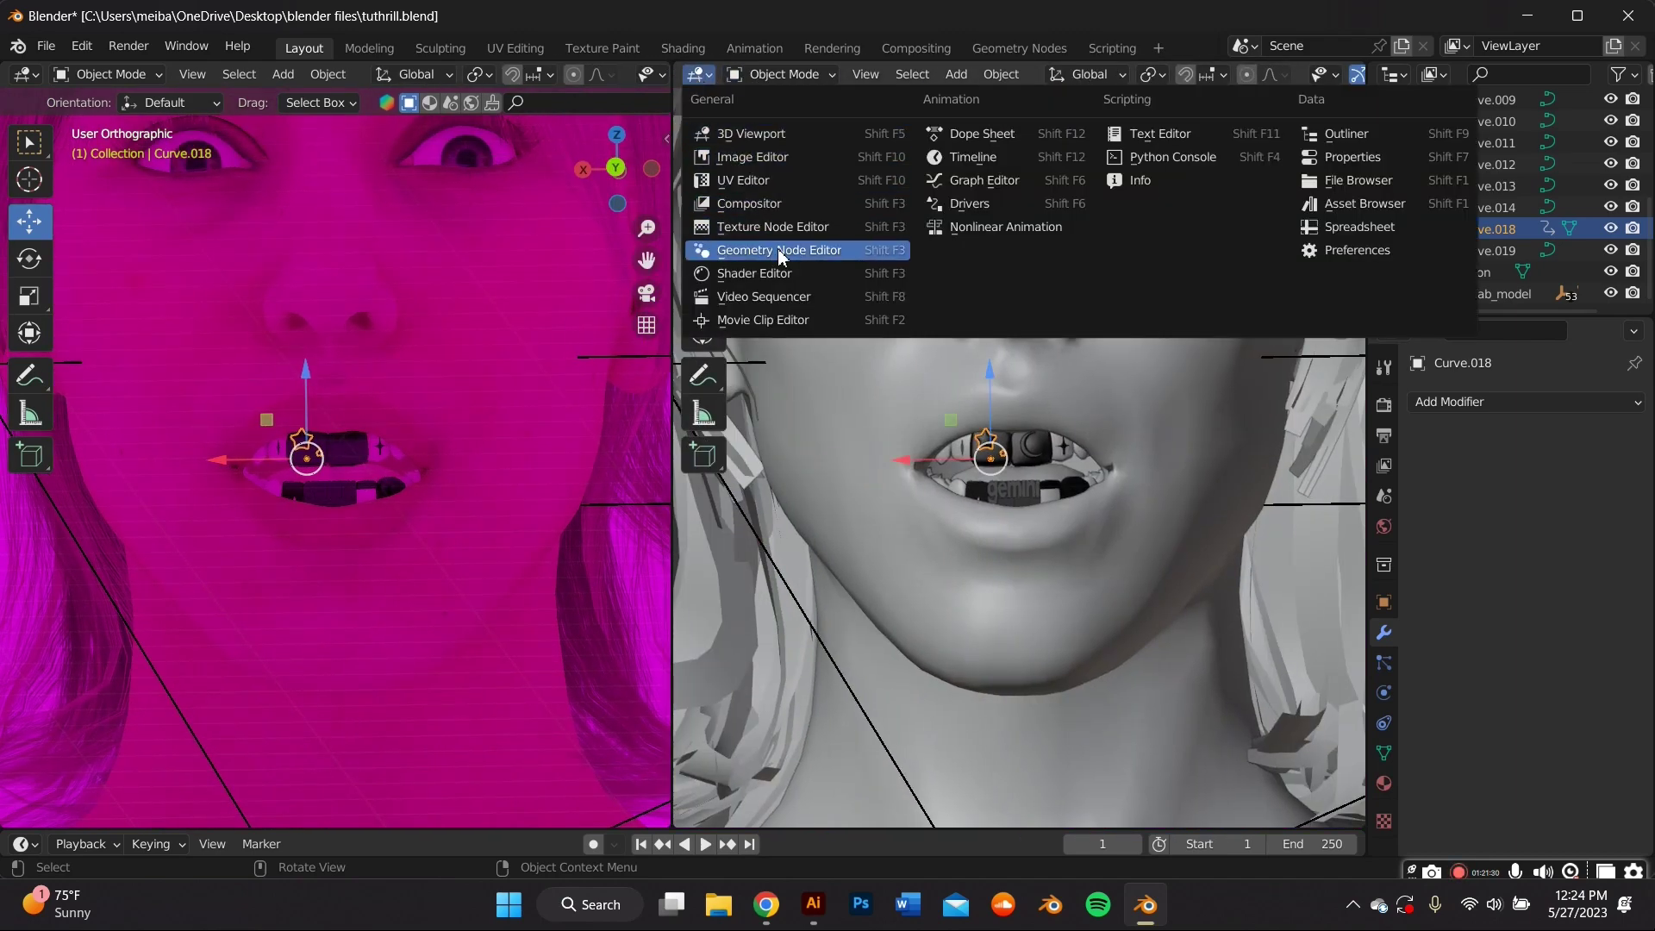
left_click(779, 274)
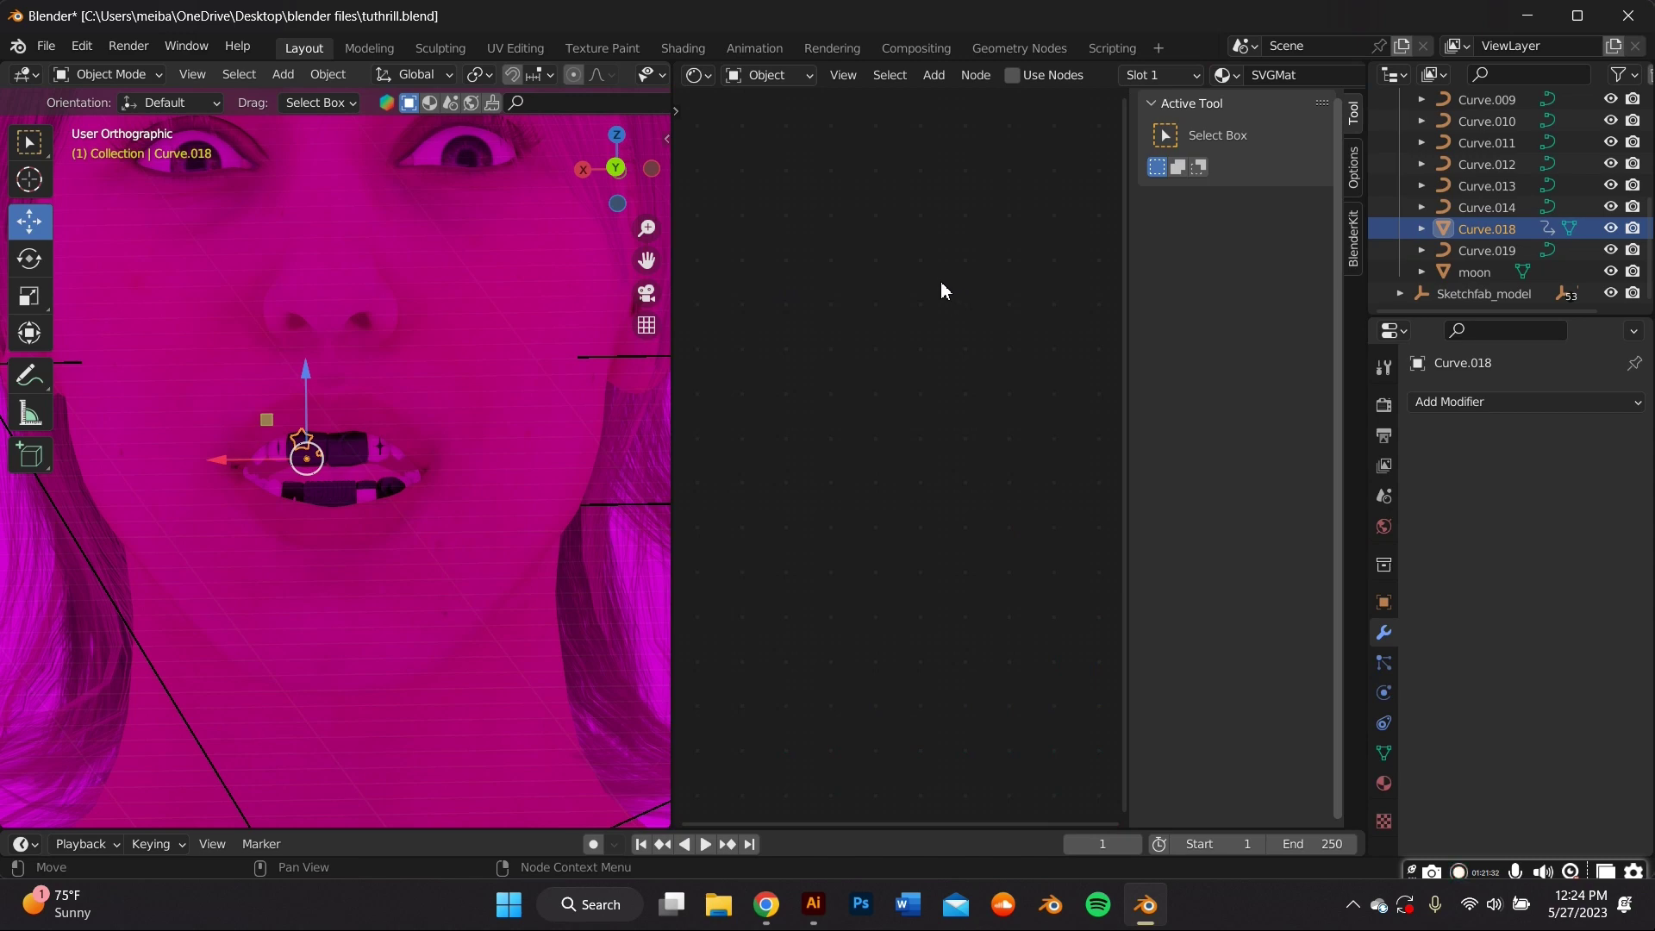
key("n")
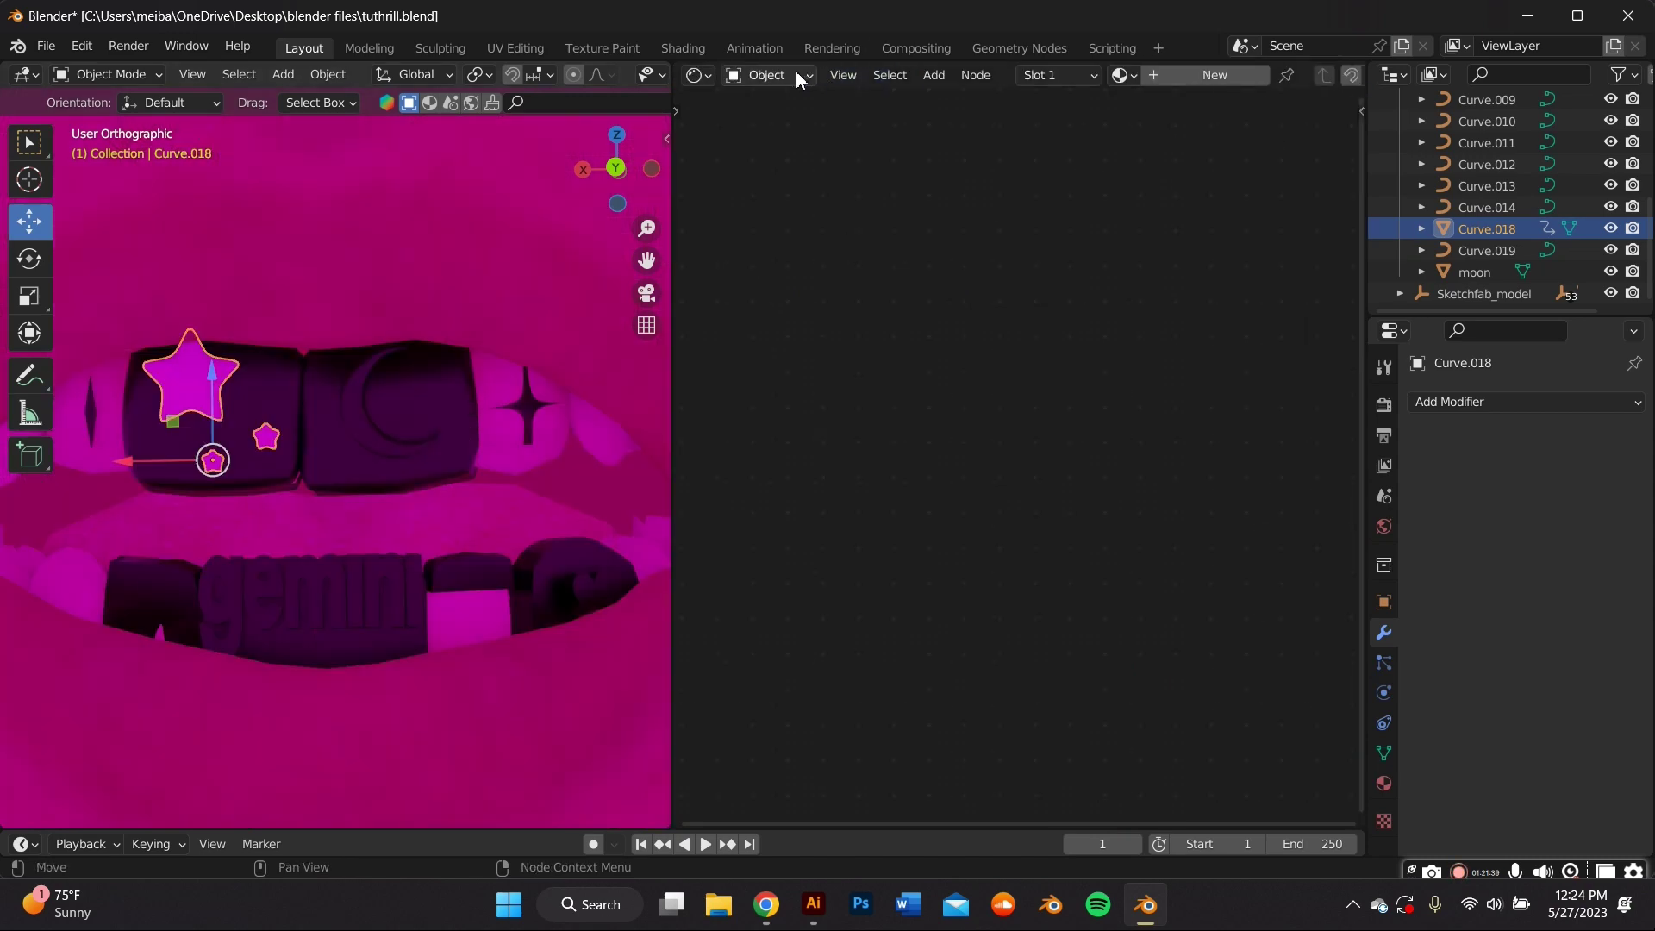
Switch the Shader Editor to the World nodes and bring the environment node setup into view
left_click(800, 79)
left_click(794, 125)
scroll(898, 474, "up", 6)
middle_click_drag(987, 443, 1140, 363)
left_click_drag(989, 347, 944, 328)
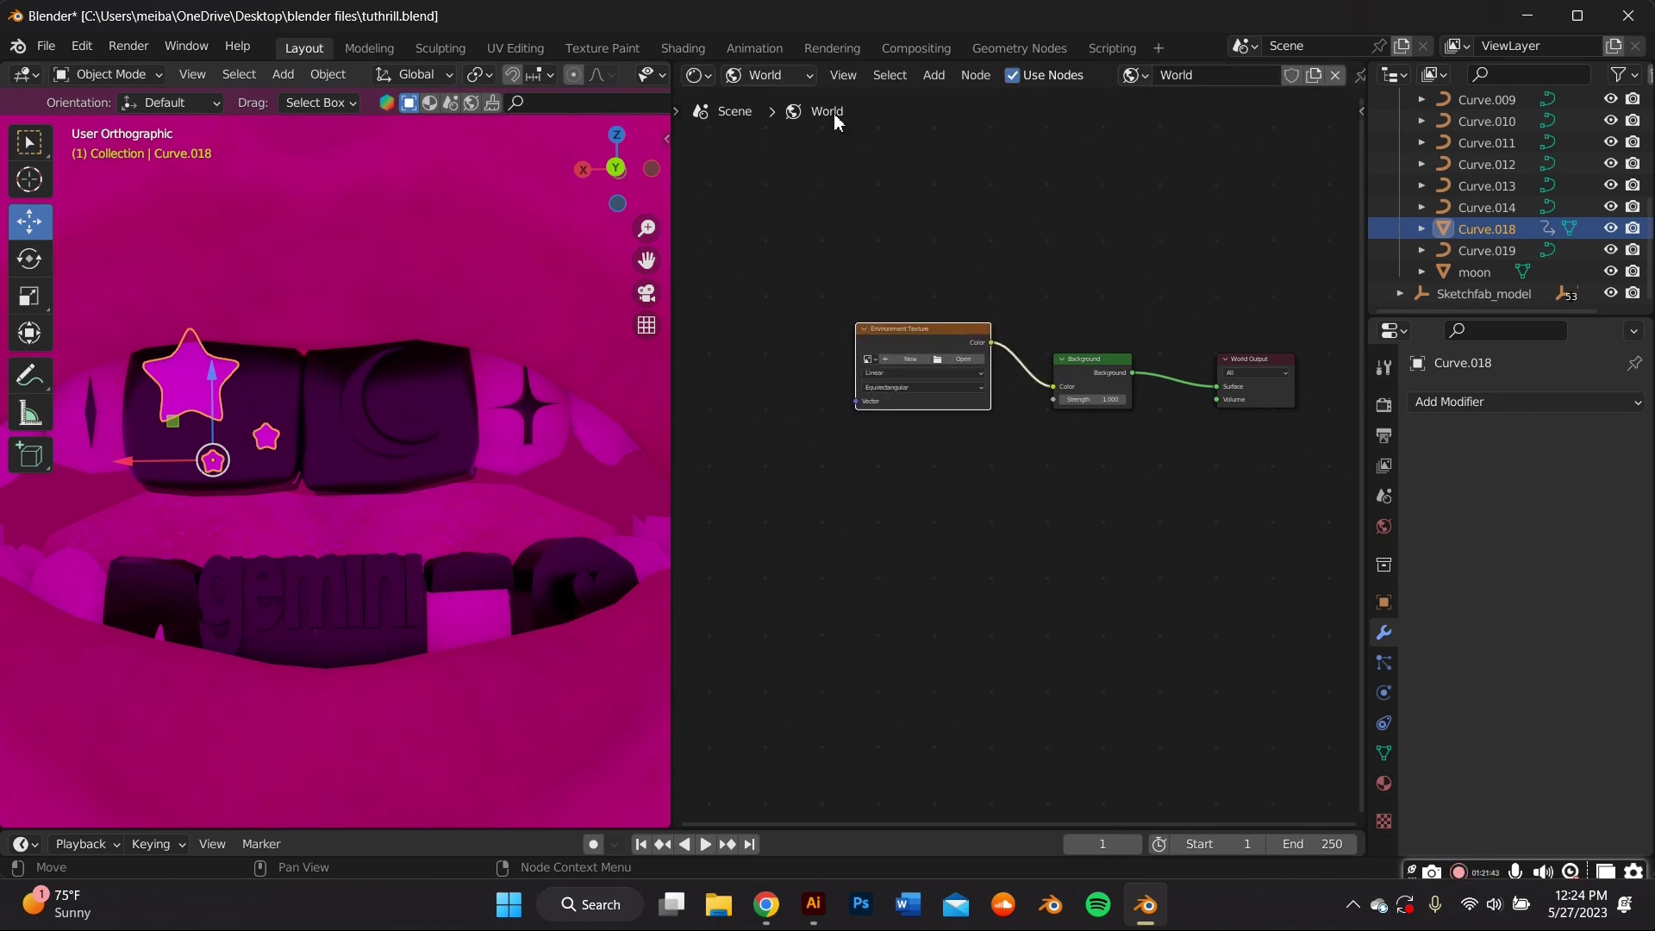
Add a second Environment Texture node above the existing one in the World nodes
left_click(934, 76)
mouse_move(973, 196)
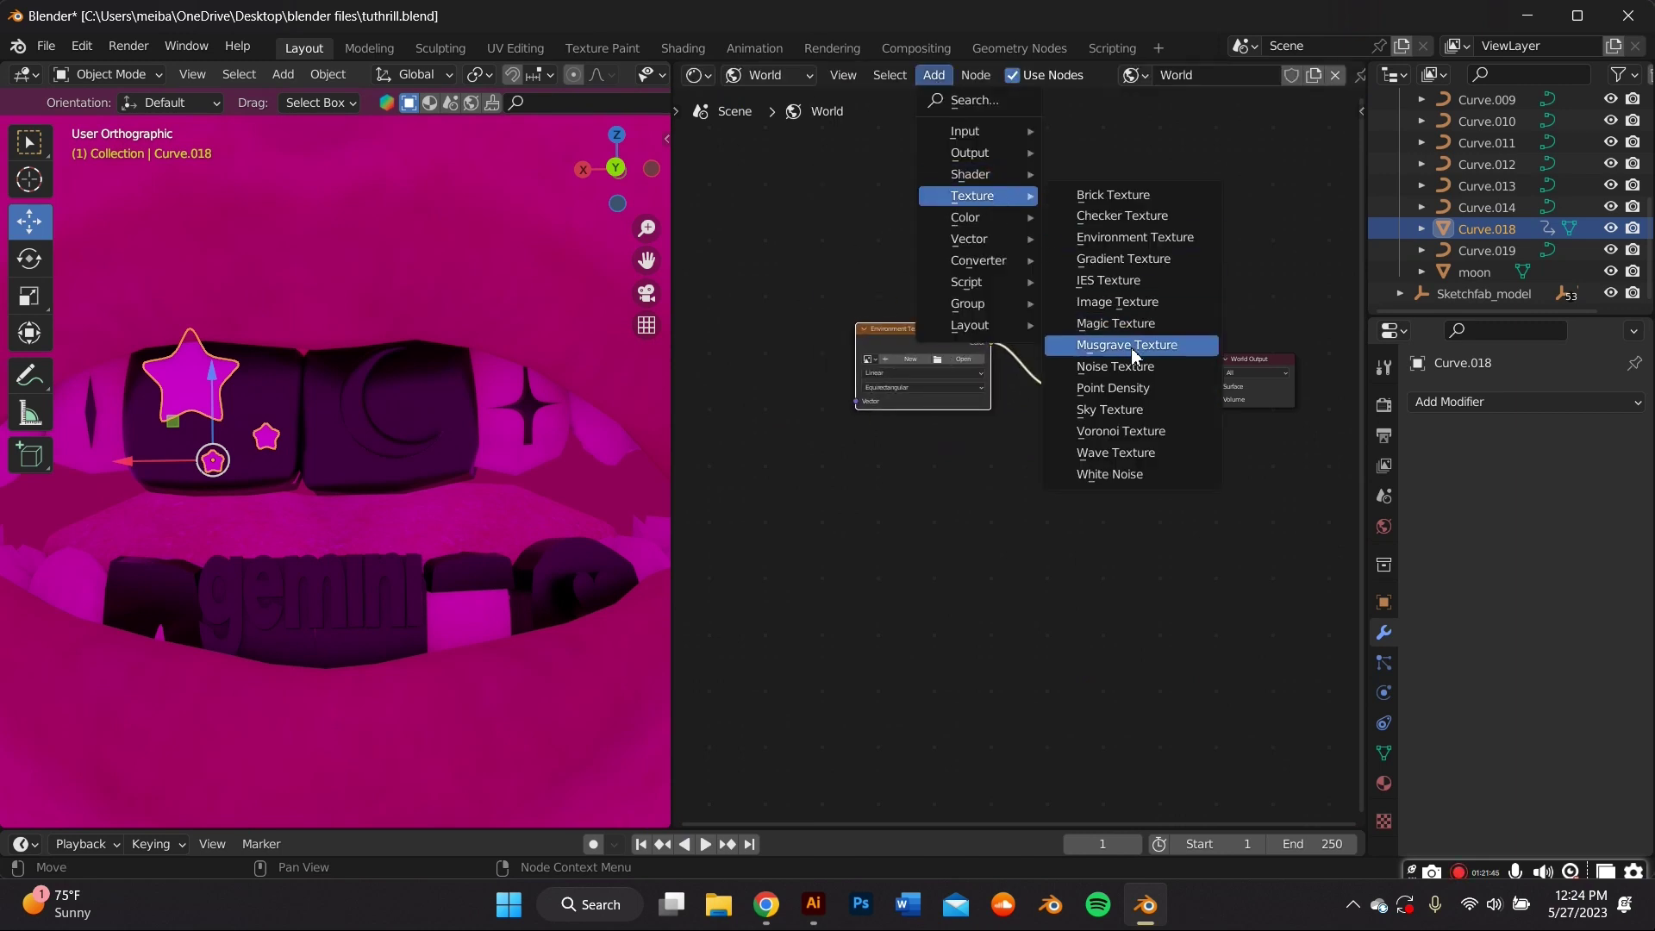
left_click(1133, 238)
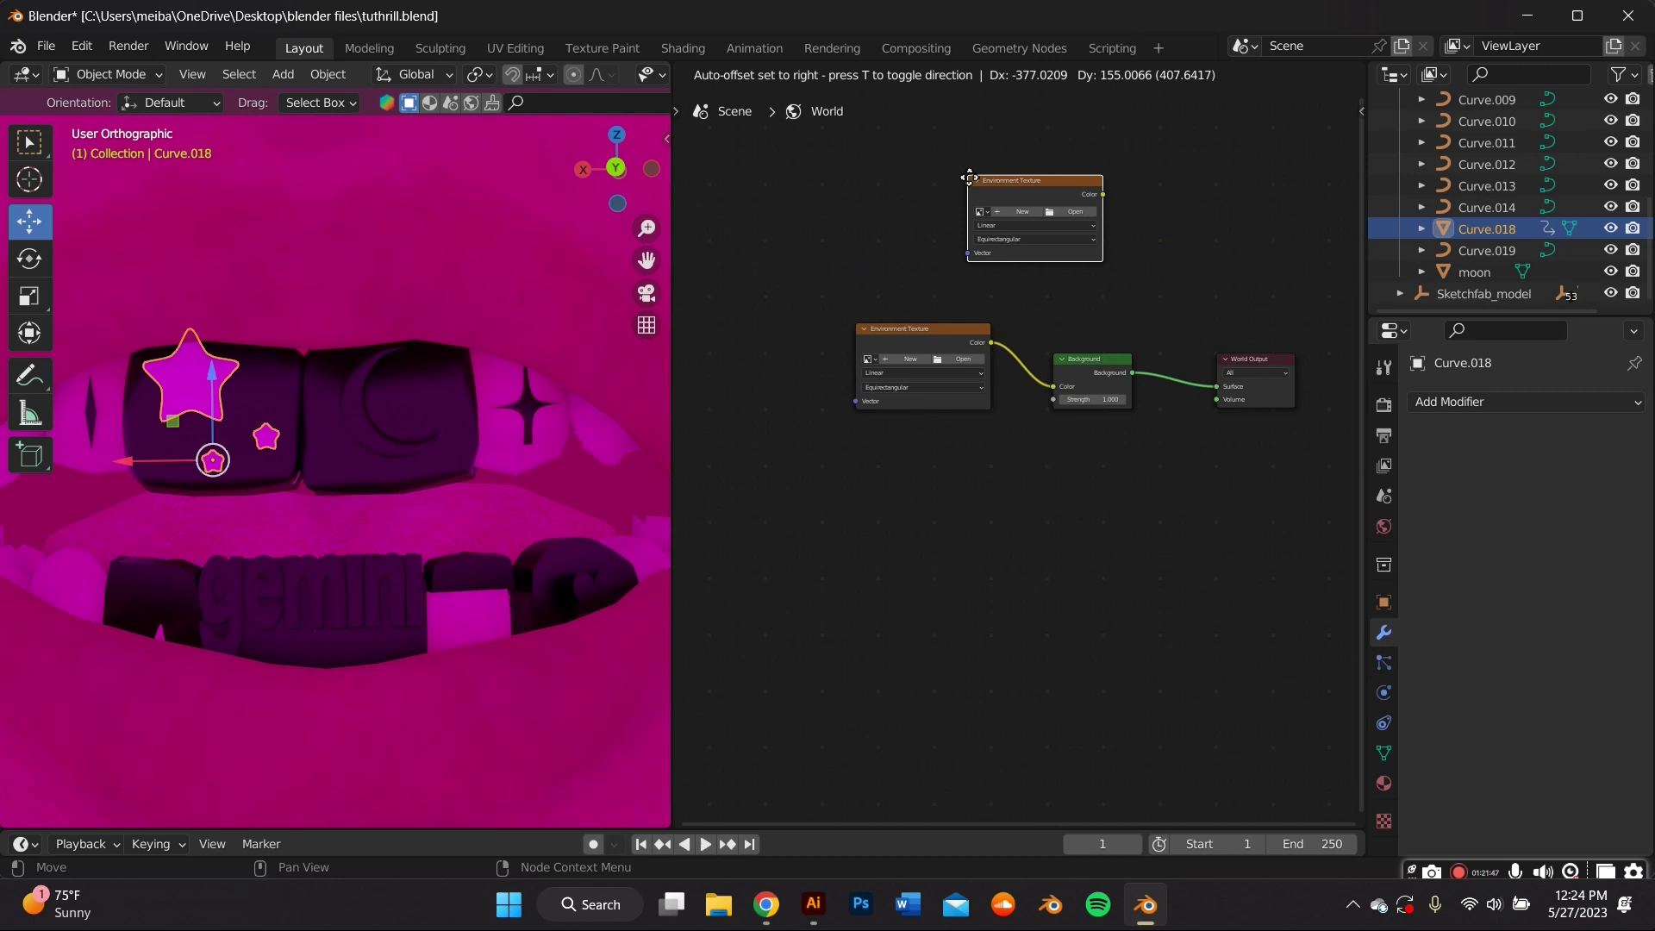
Delete both Environment Texture nodes from the World node setup
left_click(951, 340)
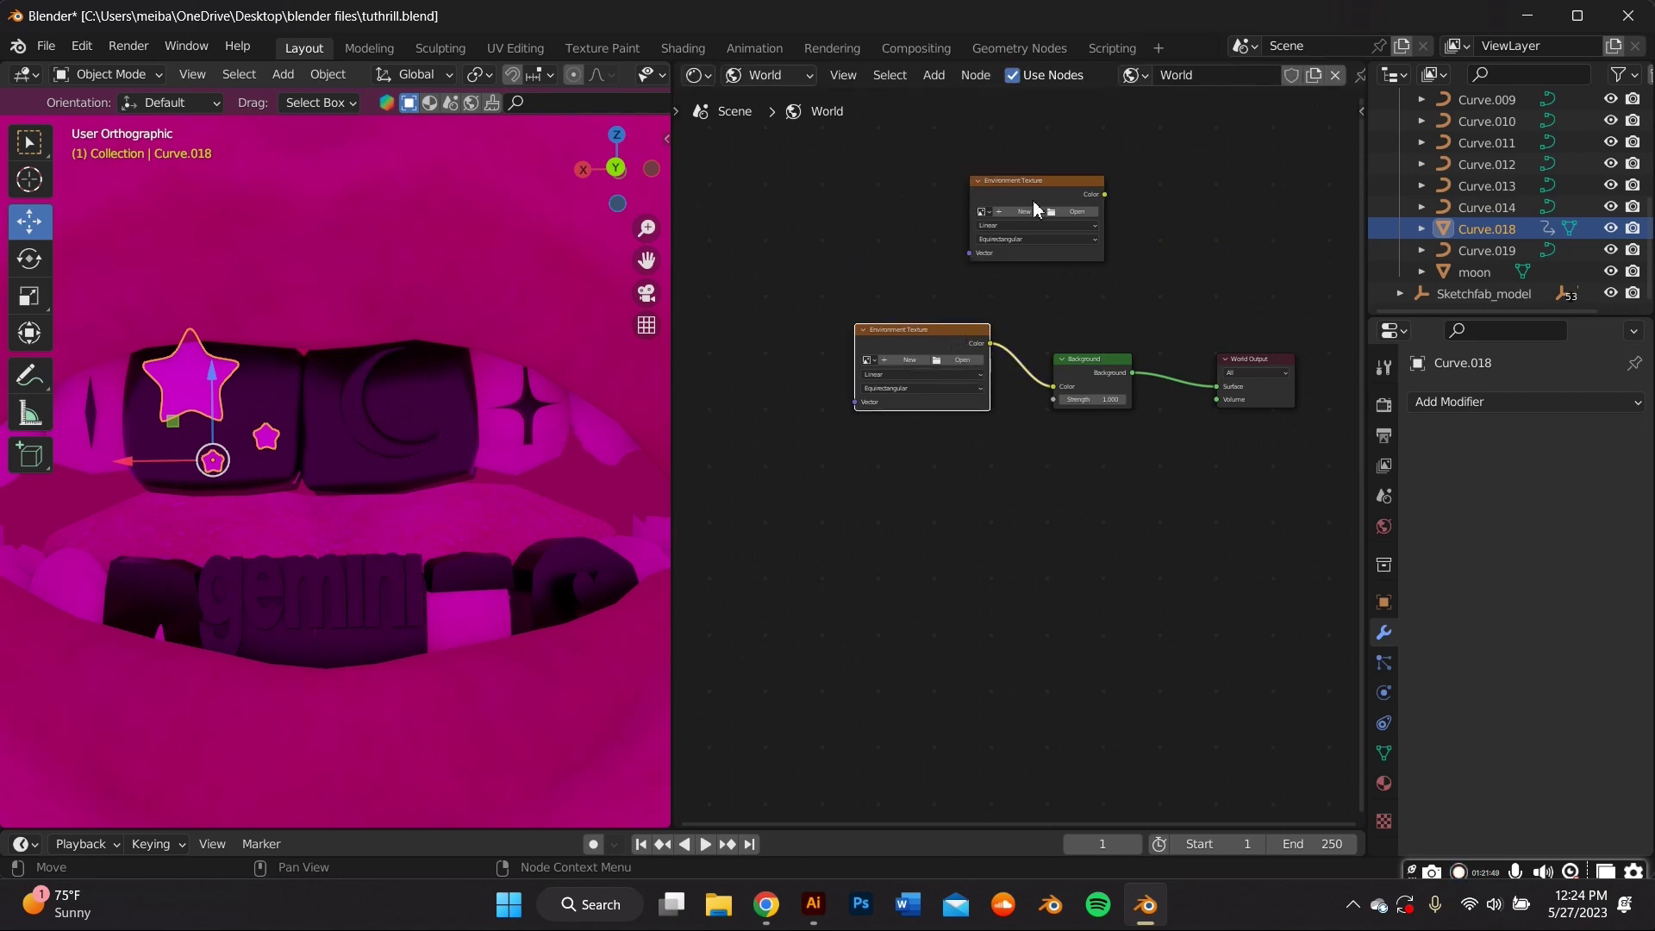
key("x")
left_click_drag(1012, 193, 1004, 220)
key("x")
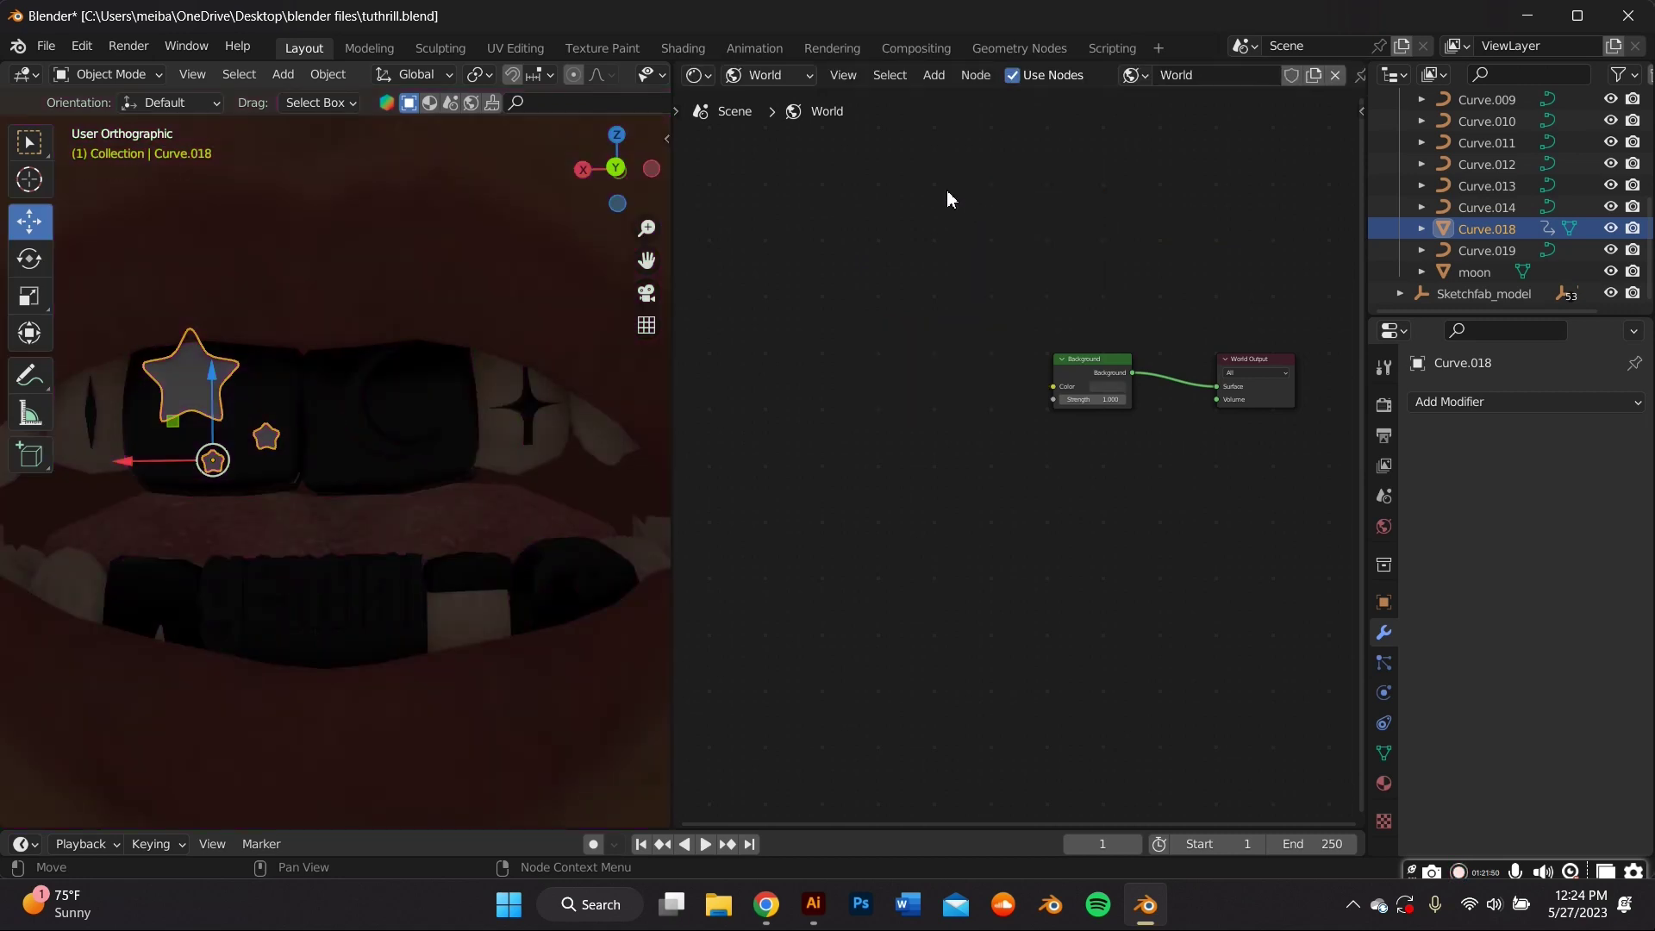
Connect a new Environment Texture to the World Background node and load 3455.png from the blender HDRI folder
left_click(1086, 359)
key("ctrl+t")
left_click(1006, 411)
scroll(164, 657, "down", 1)
left_click(106, 664)
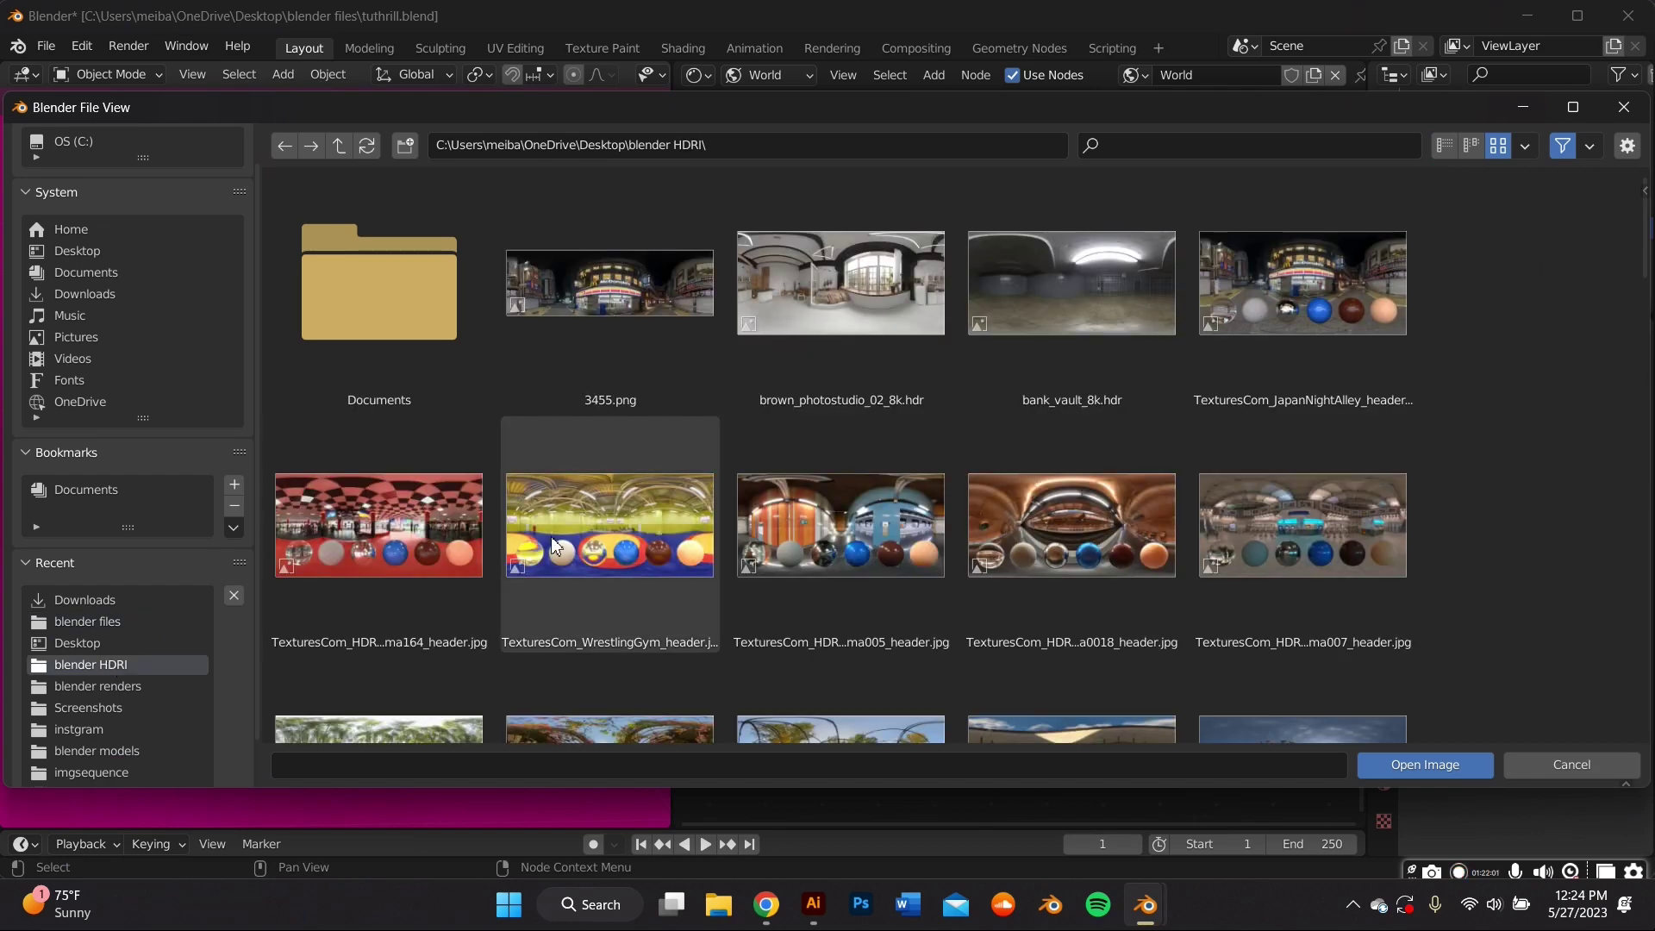
double_click(652, 306)
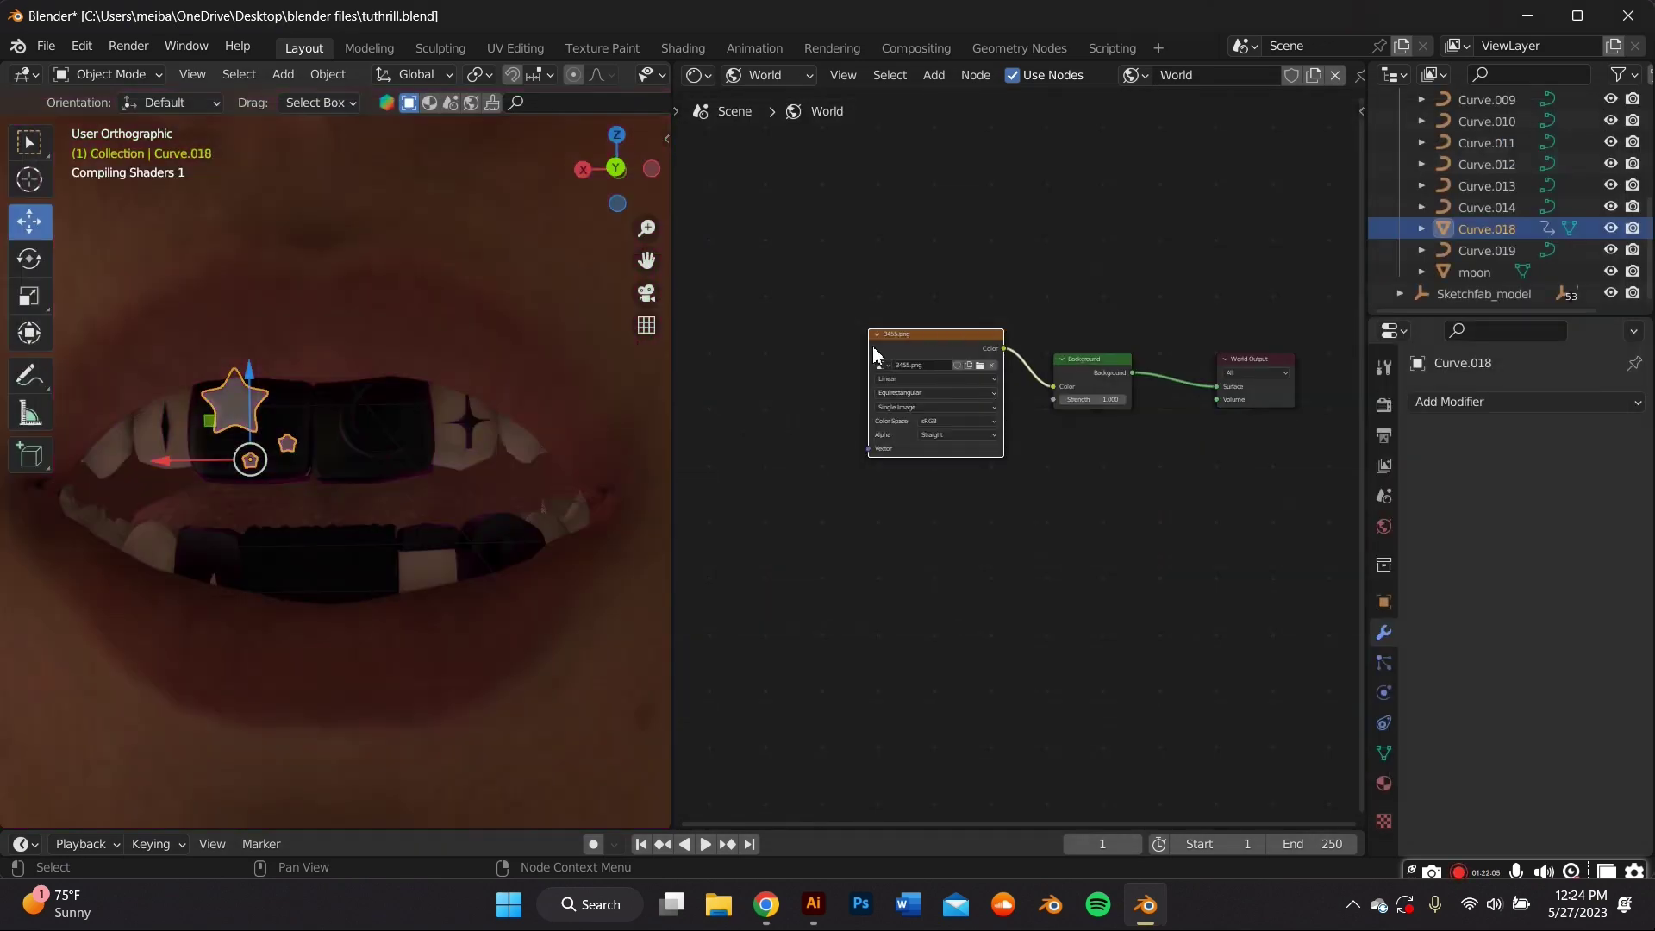
scroll(367, 380, "down", 4)
scroll(367, 380, "down", 6)
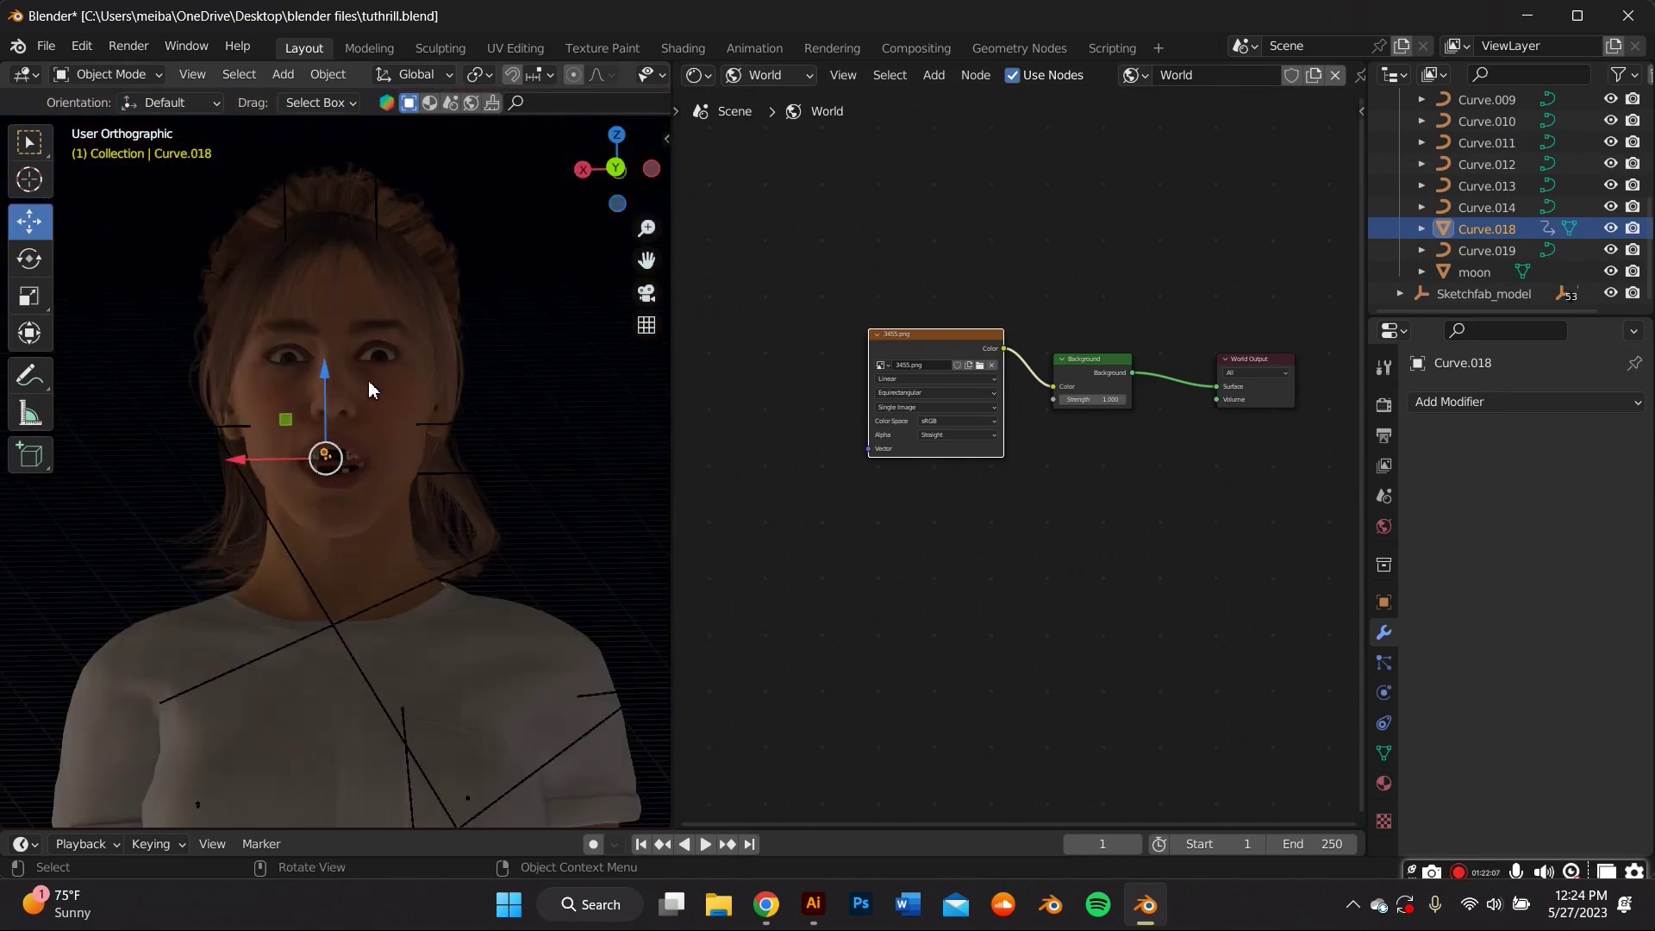
middle_click_drag(367, 380, 664, 423)
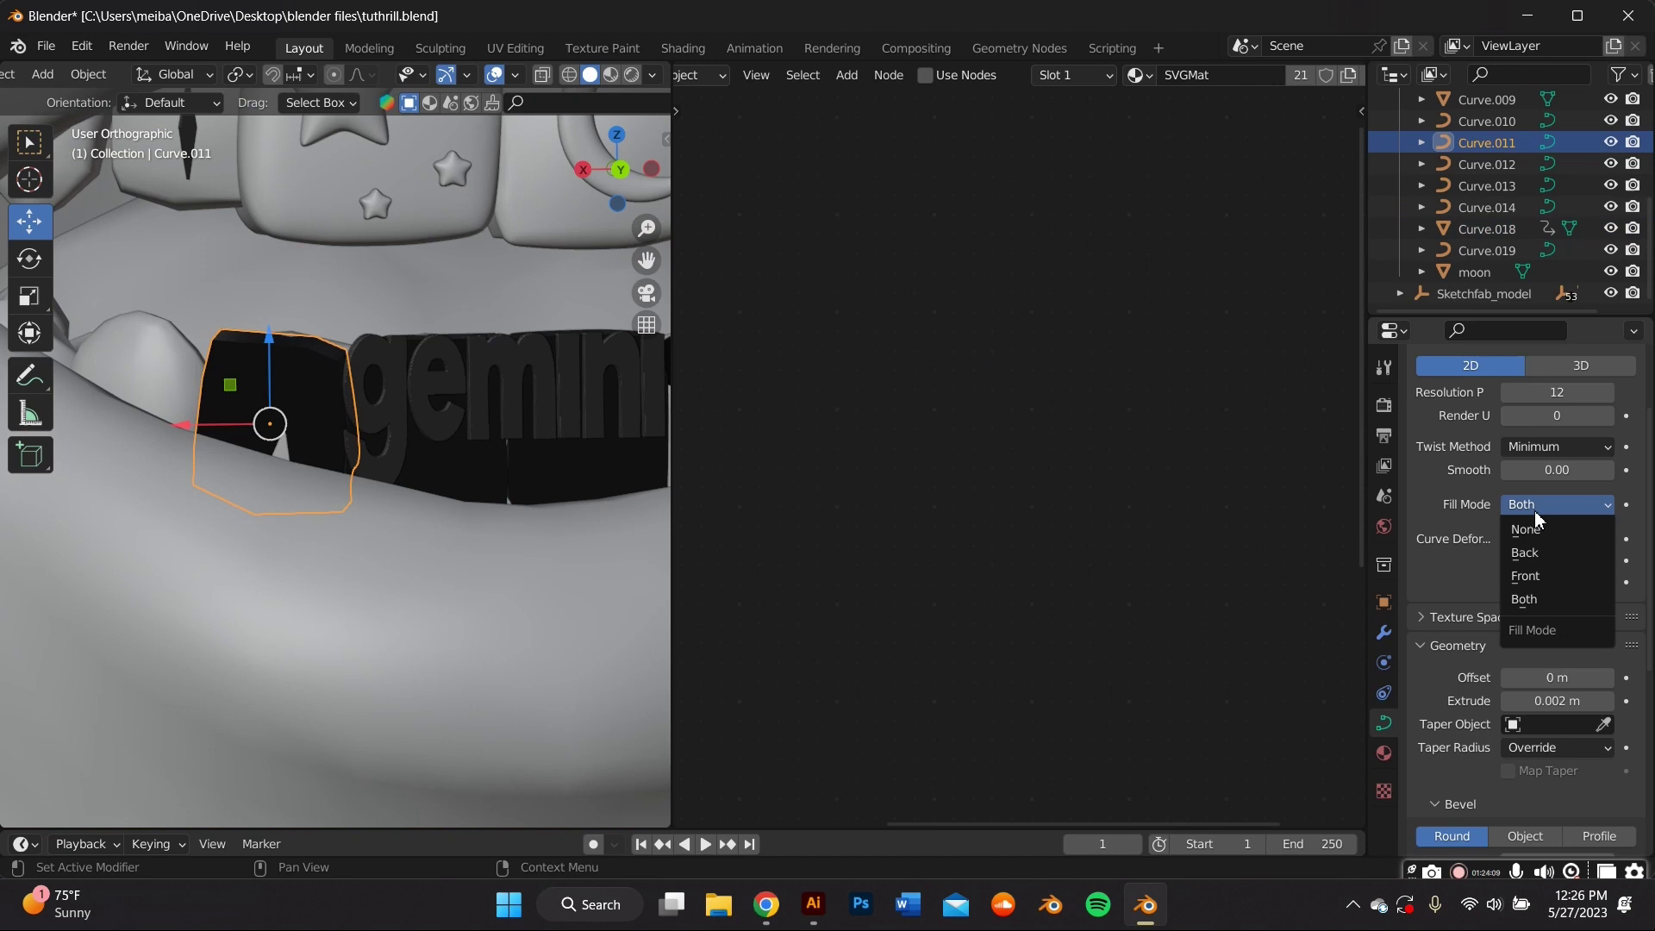
Set the Fill Mode to None and the bevel depth to 0.001 m for the lower tooth curve beside the gemini lettering
left_click(1525, 529)
scroll(1526, 529, "down", 3)
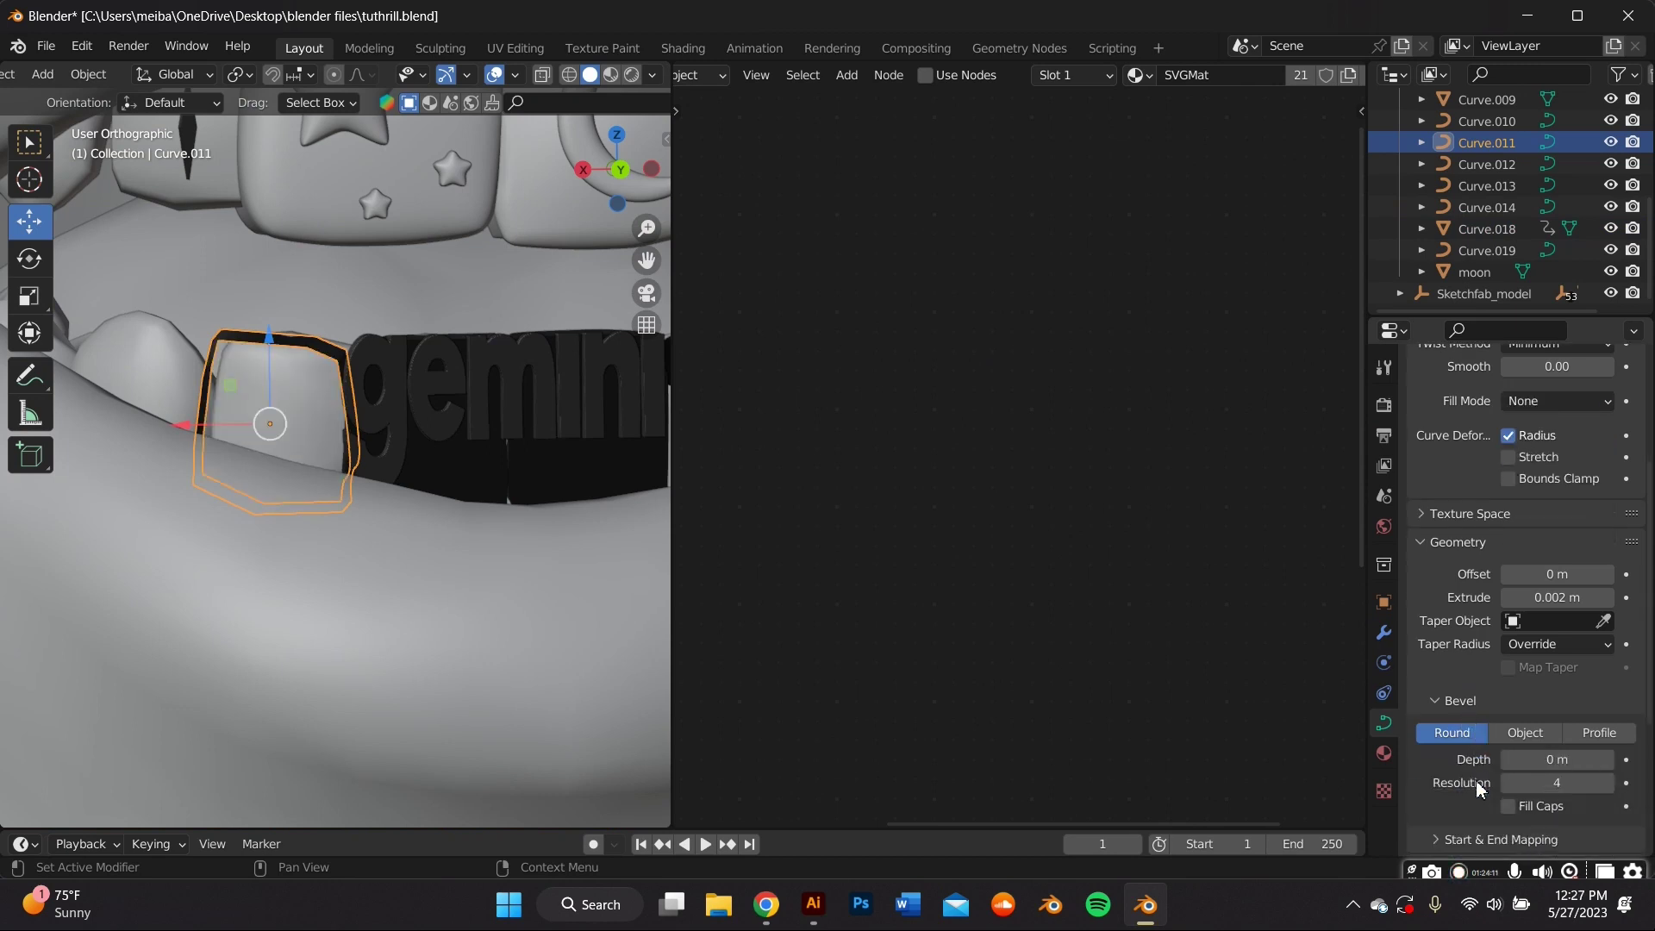
left_click(1548, 761)
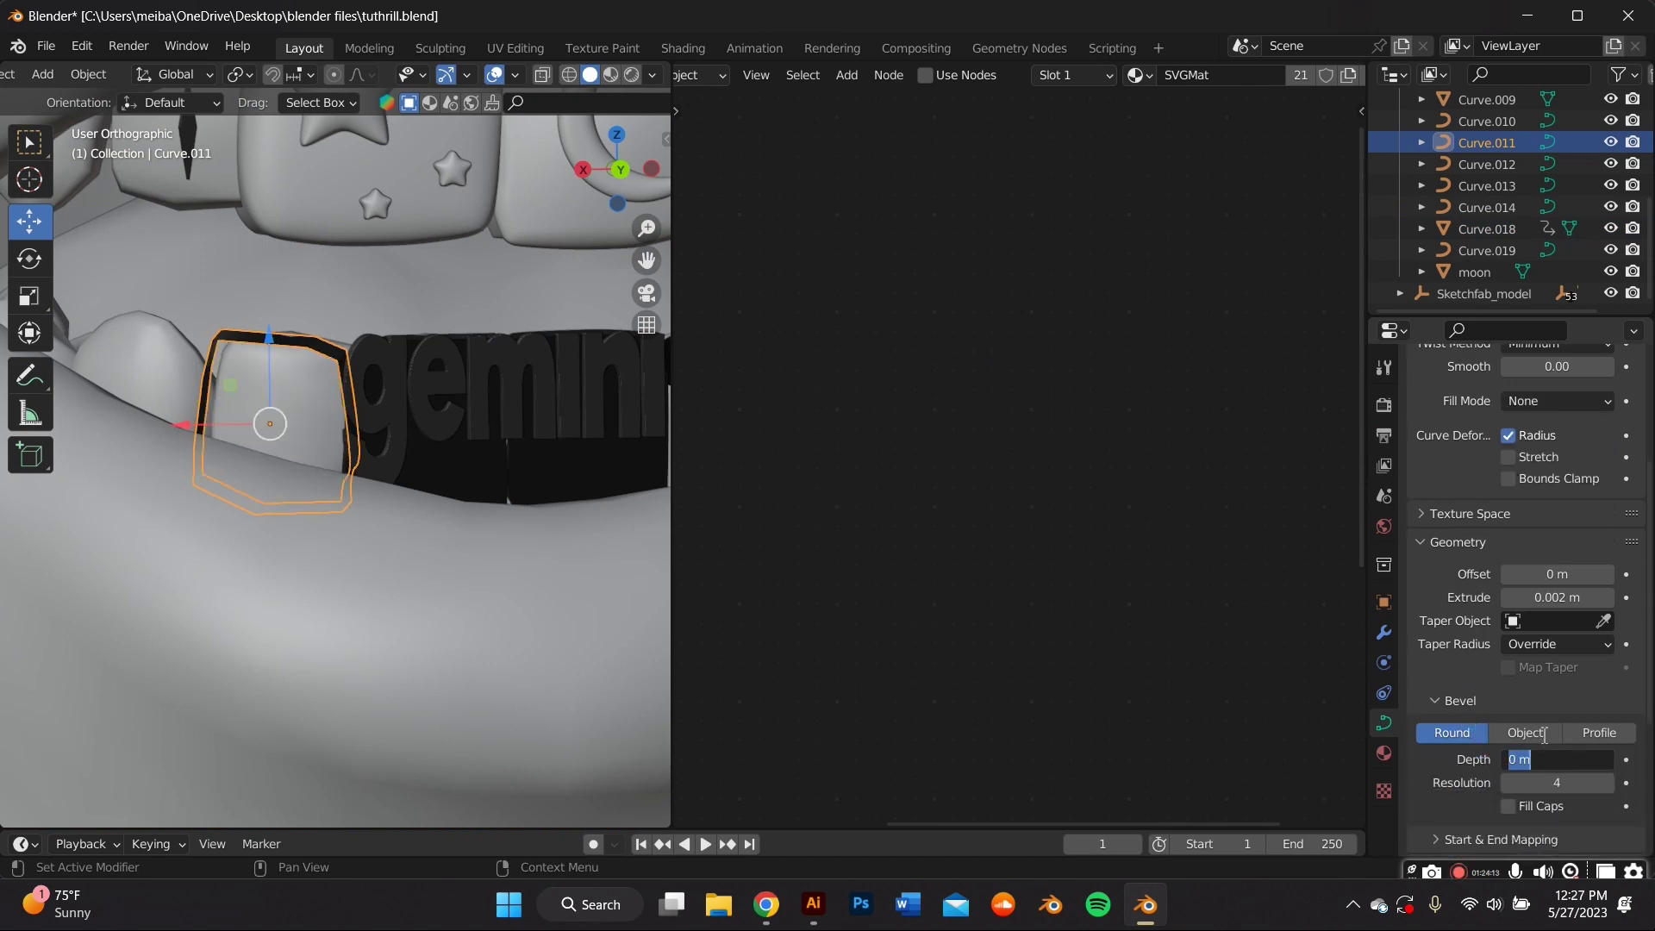
type(".001")
key("Return")
Move the hollow lower tooth frame up and towards the gemini lettering by about 0.034 m, and adjust its depth against the tooth
middle_click_drag(453, 656, 258, 511)
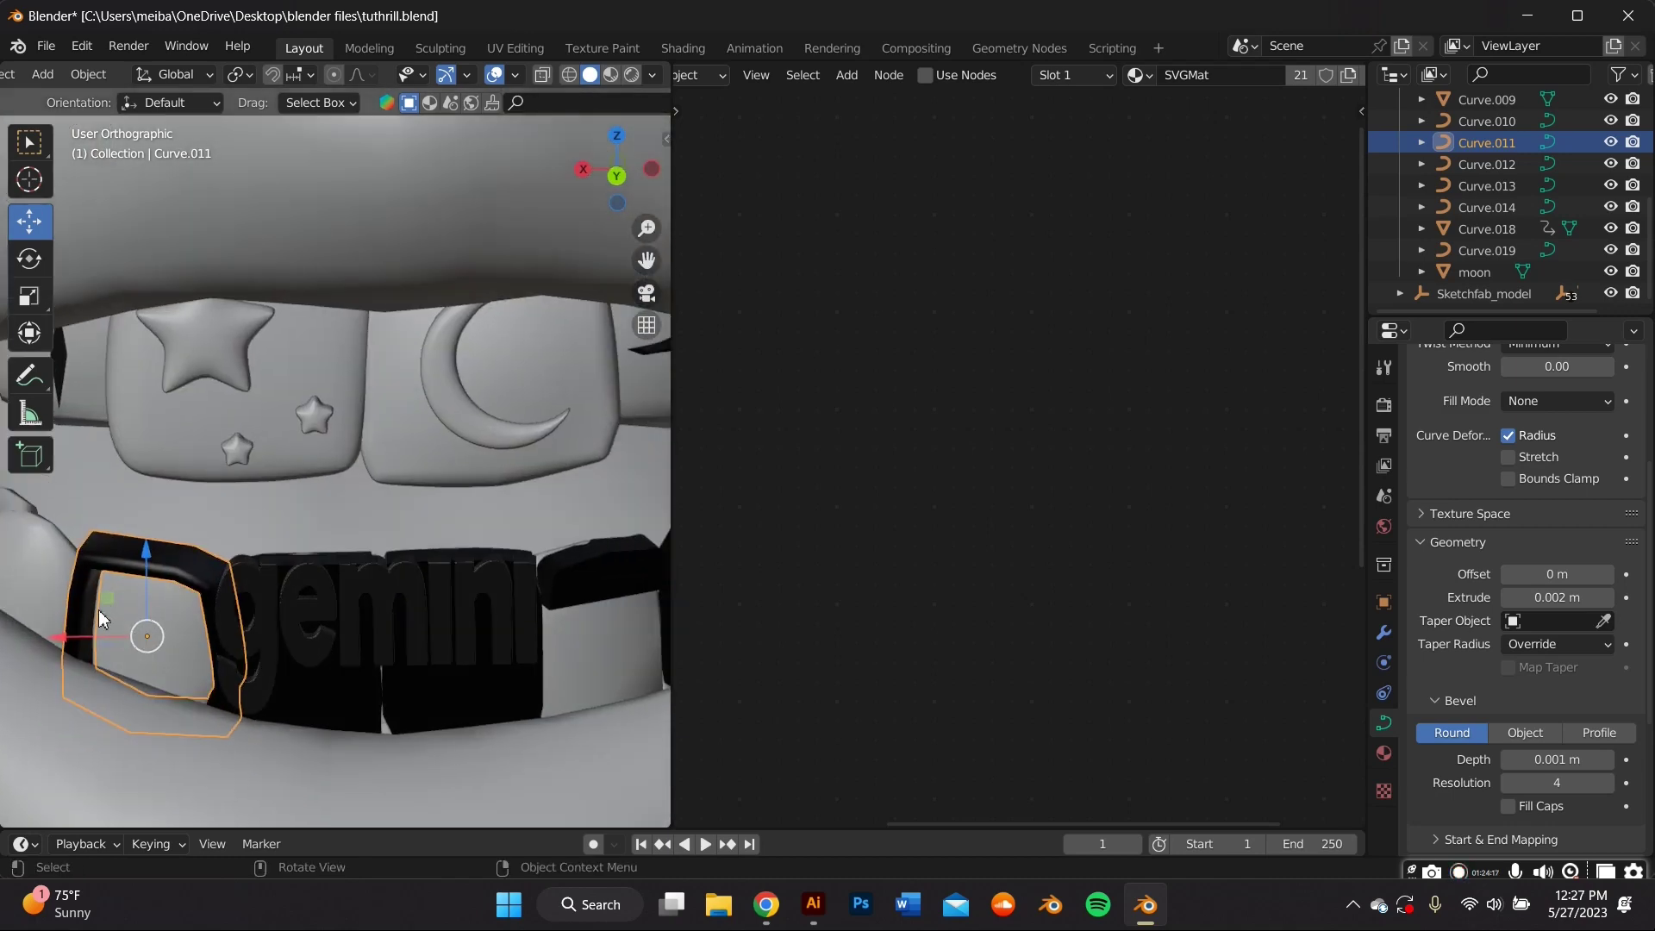
key("g")
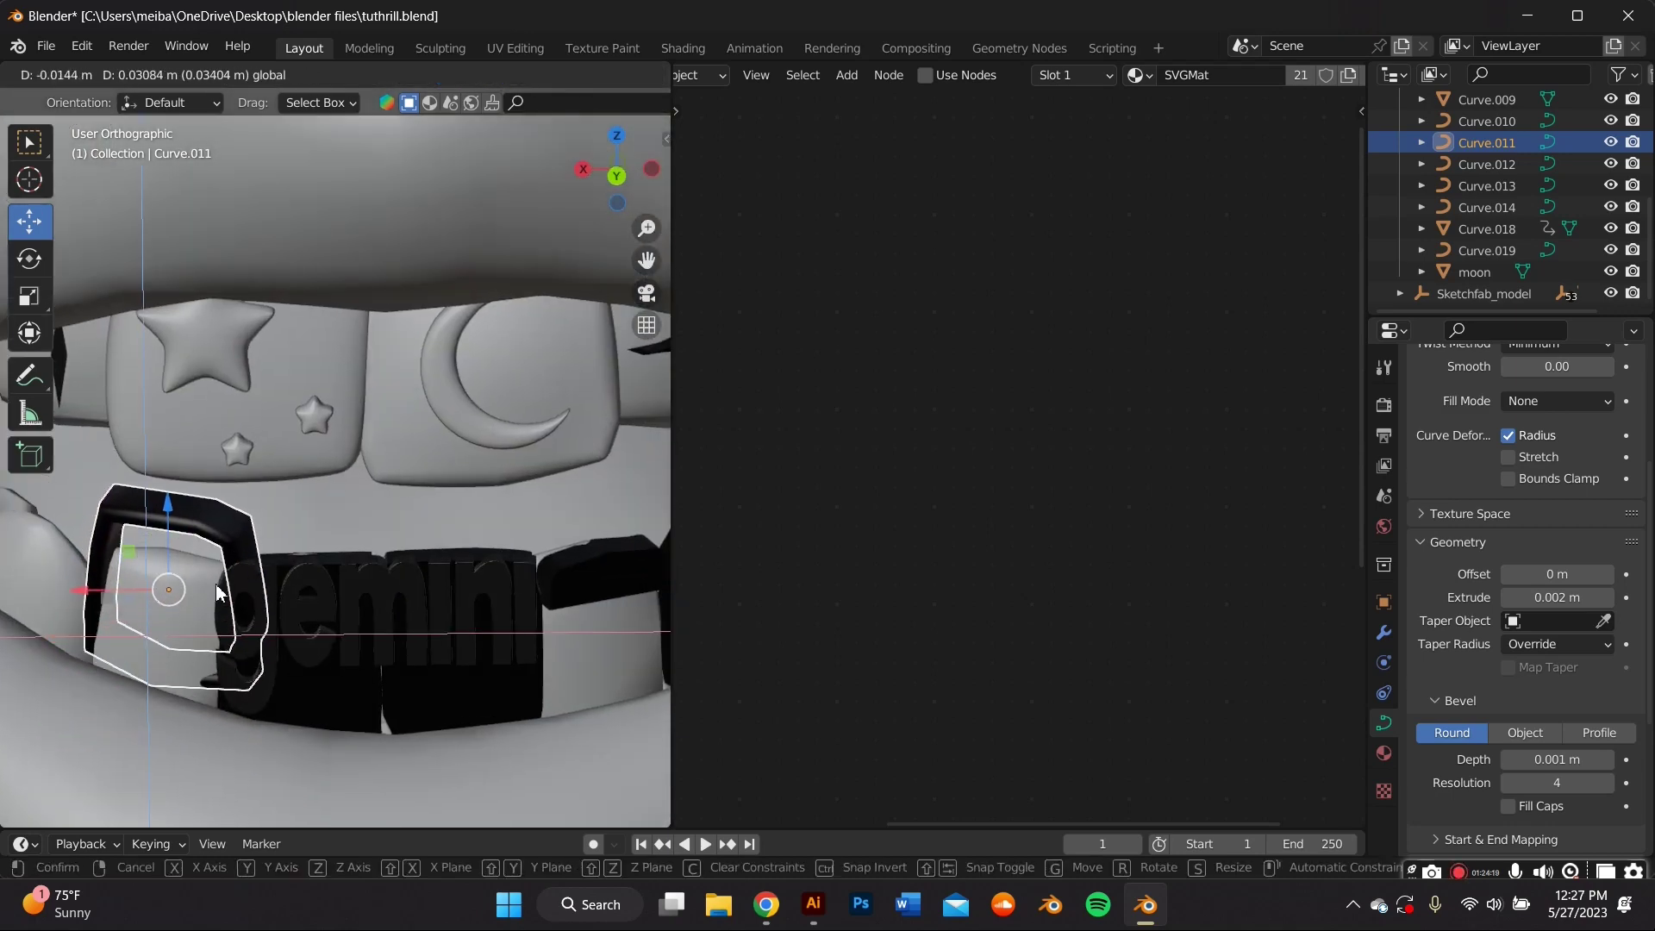
left_click(130, 556)
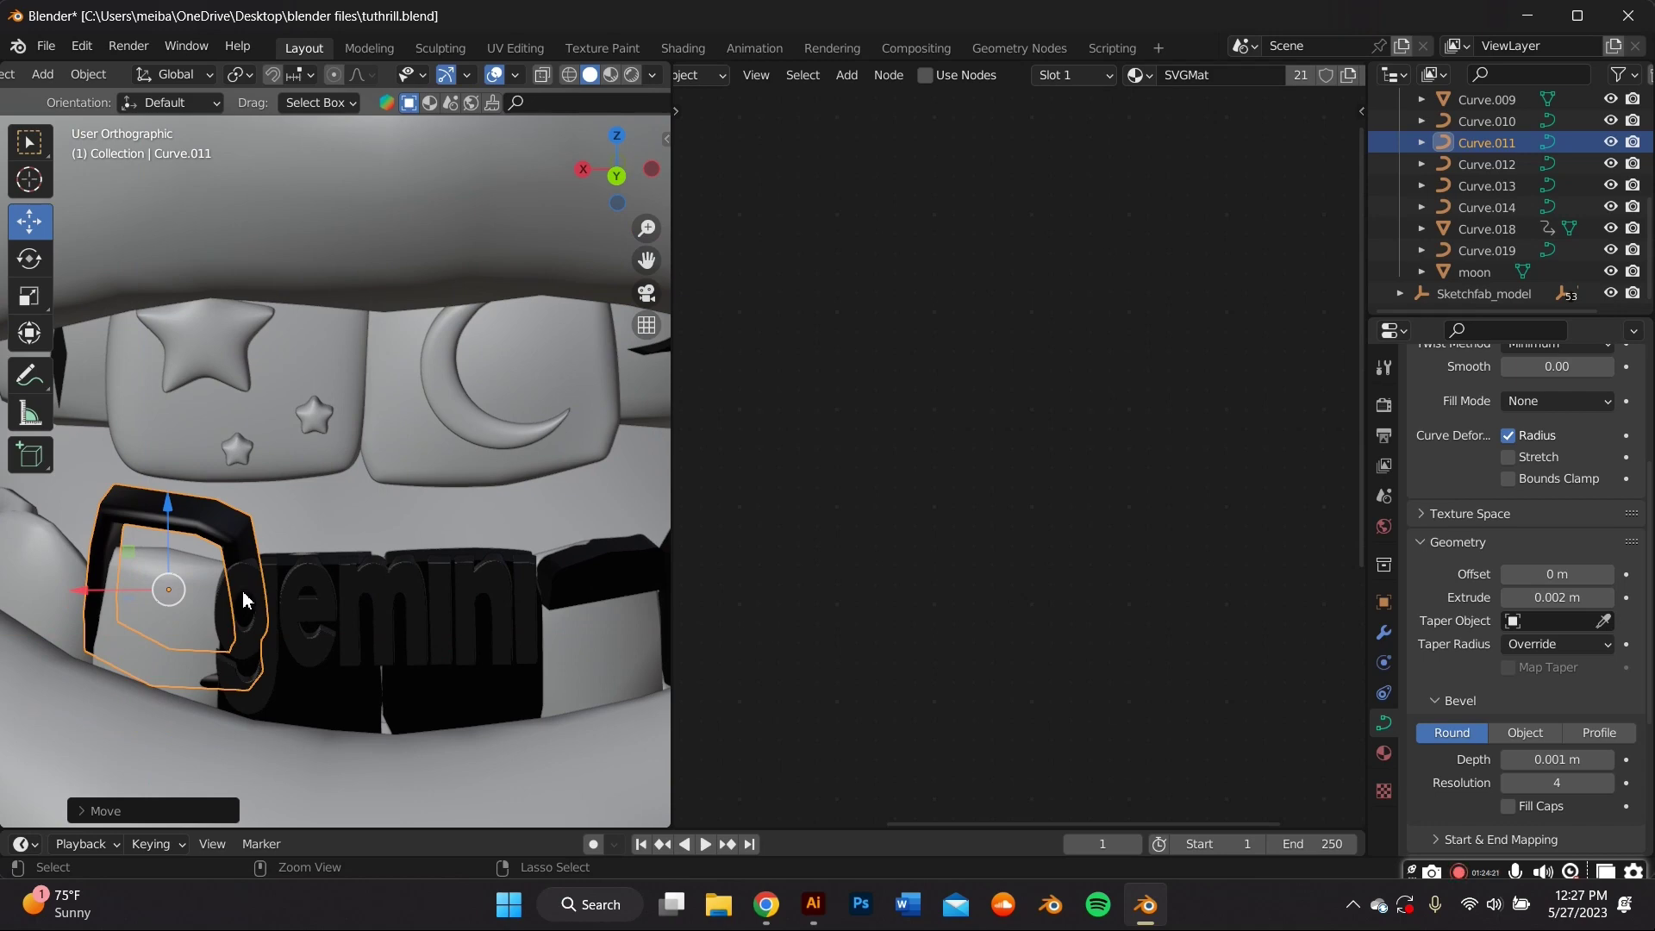
middle_click_drag(248, 583, 231, 612)
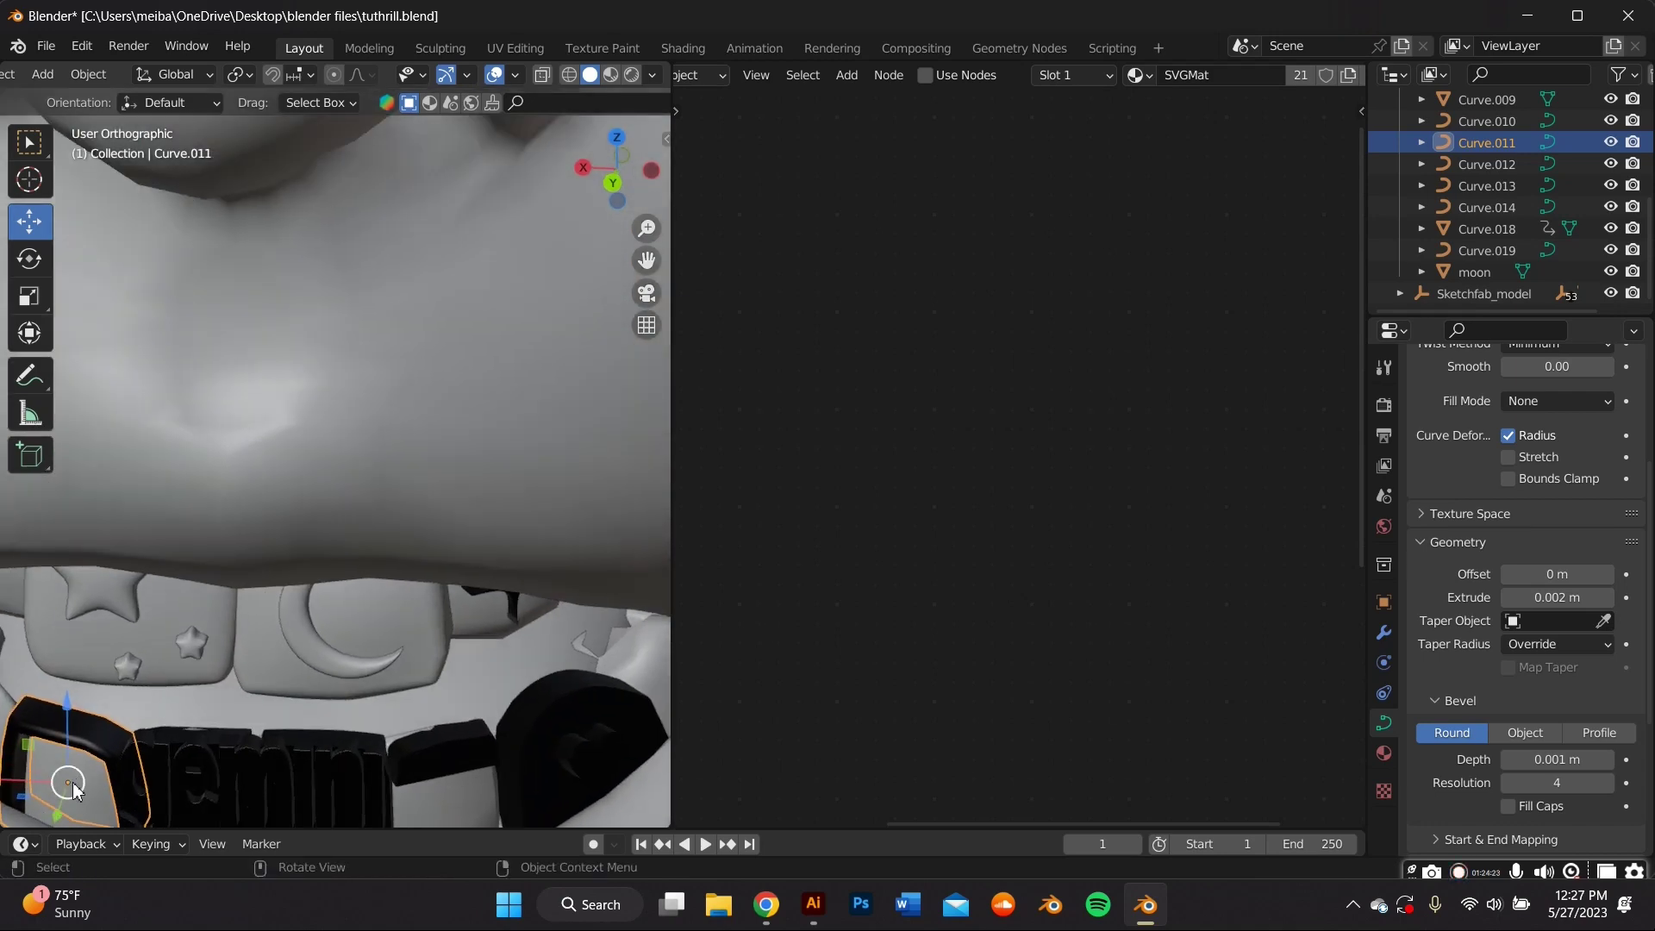
left_click_drag(59, 812, 90, 819)
Soften the edges of the gemini lettering in Sculpt Mode with the Smooth brush at strength 0.700
middle_click_drag(167, 792, 222, 707)
scroll(196, 727, "up", 2)
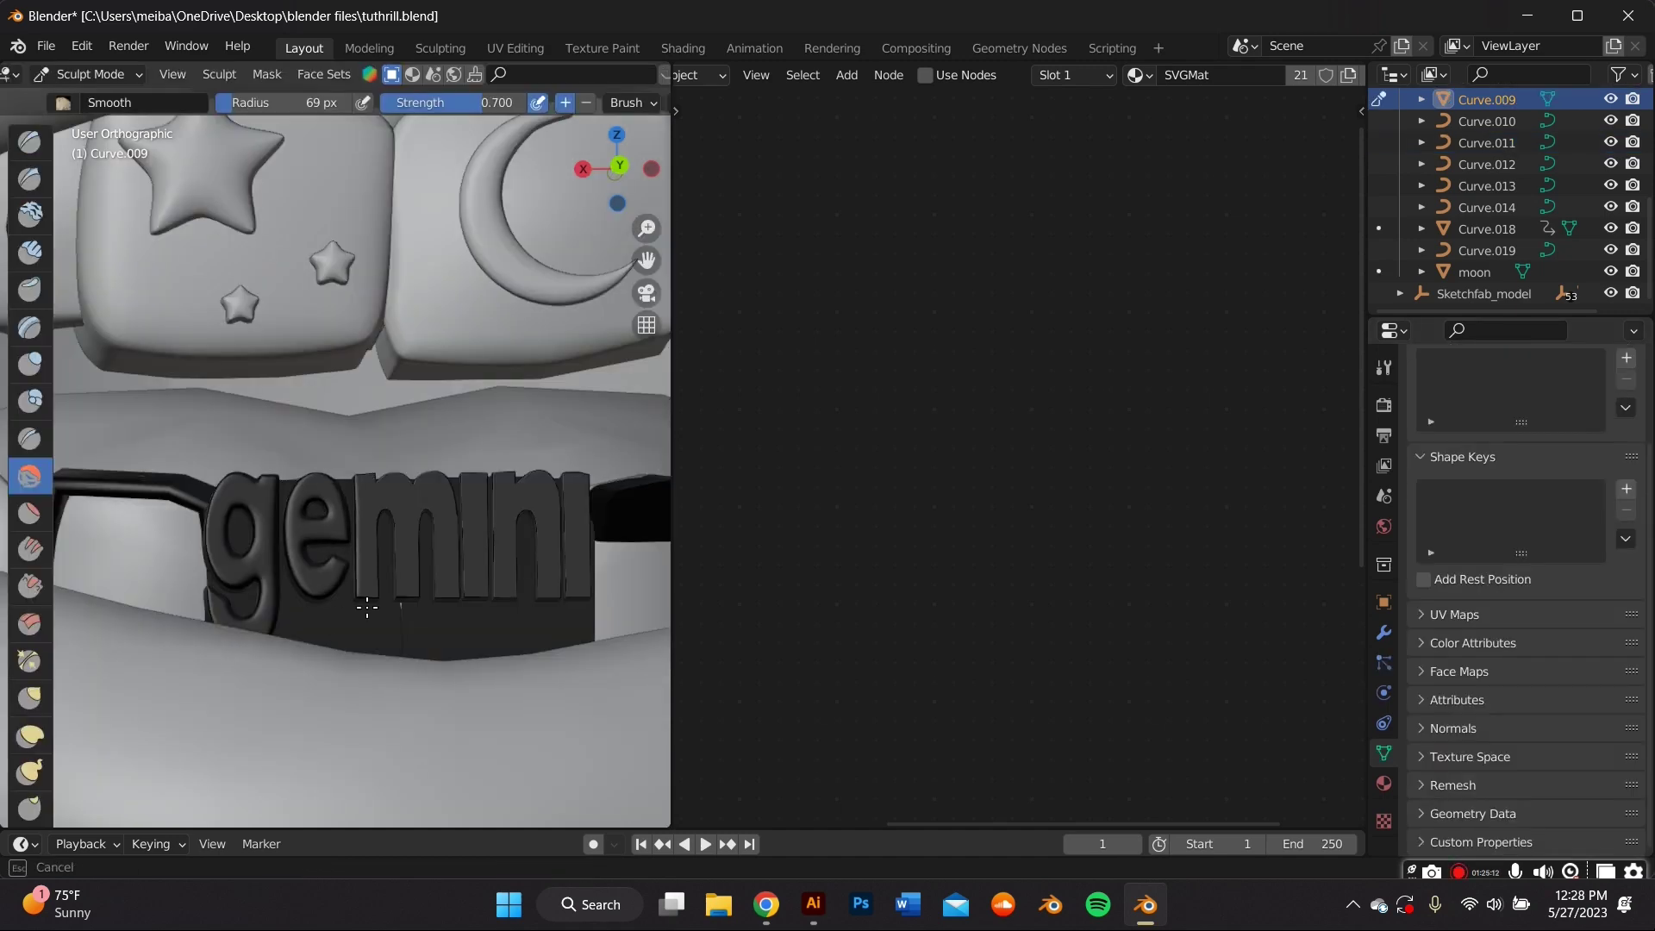
mouse_move(461, 515)
left_mouse_down()
mouse_move(484, 616)
mouse_move(604, 646)
left_mouse_up()
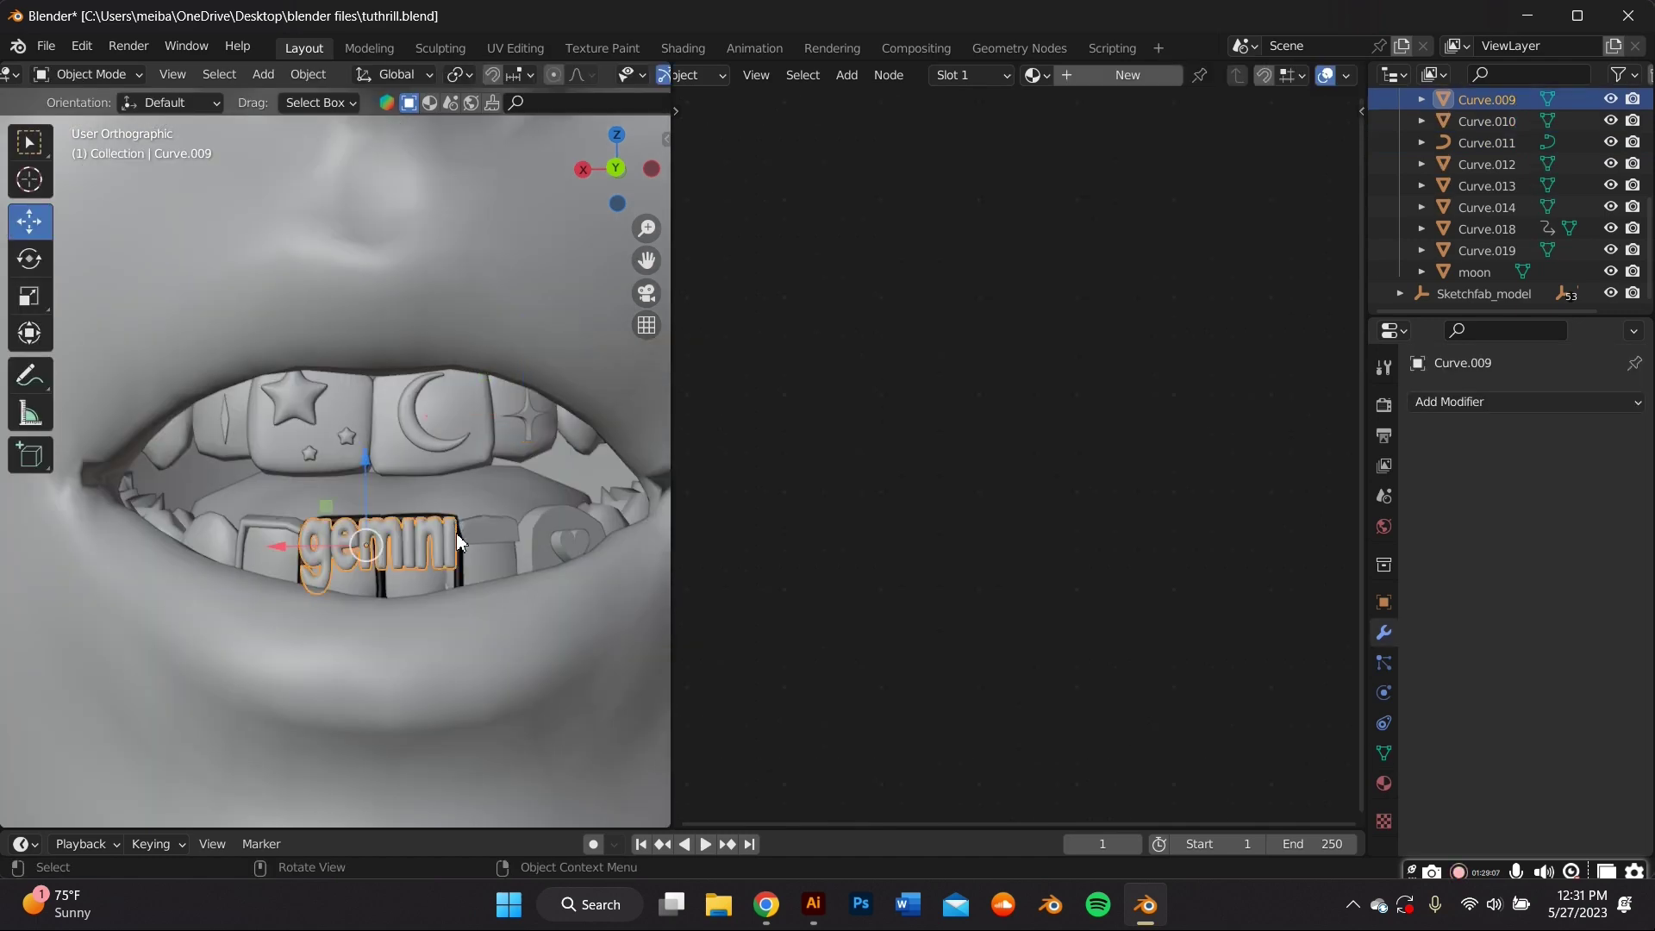
Remove the SVGMat material from the lower front tooth frame behind the last letters of gemini
left_click(461, 571)
left_click(420, 562)
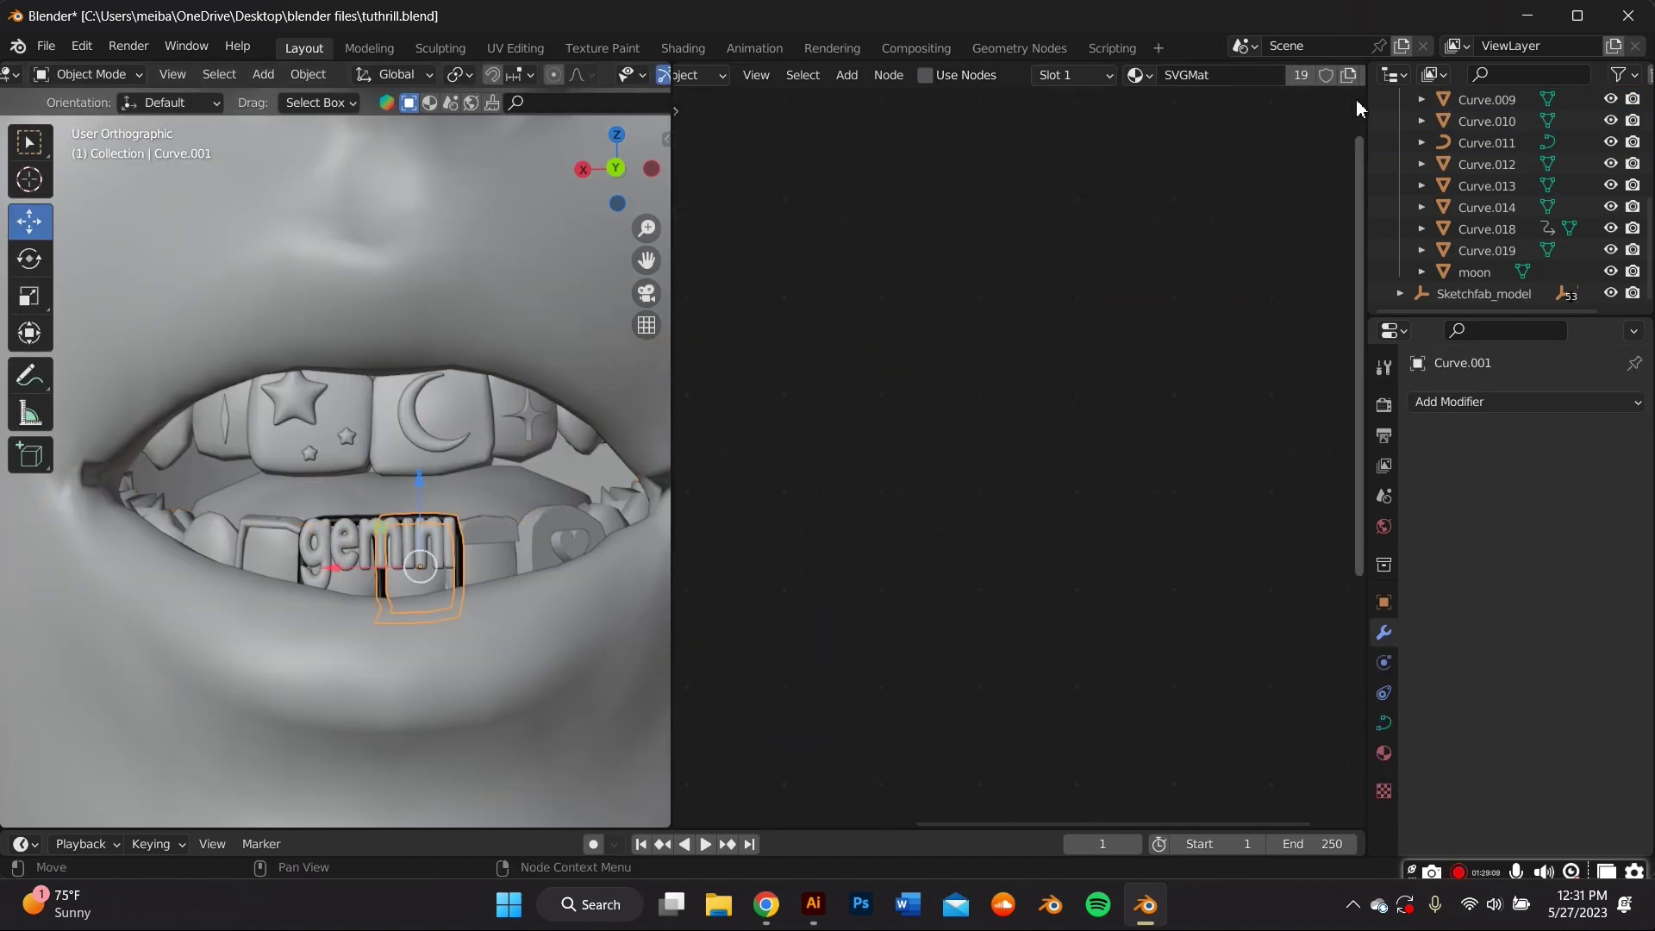
left_click(1256, 75)
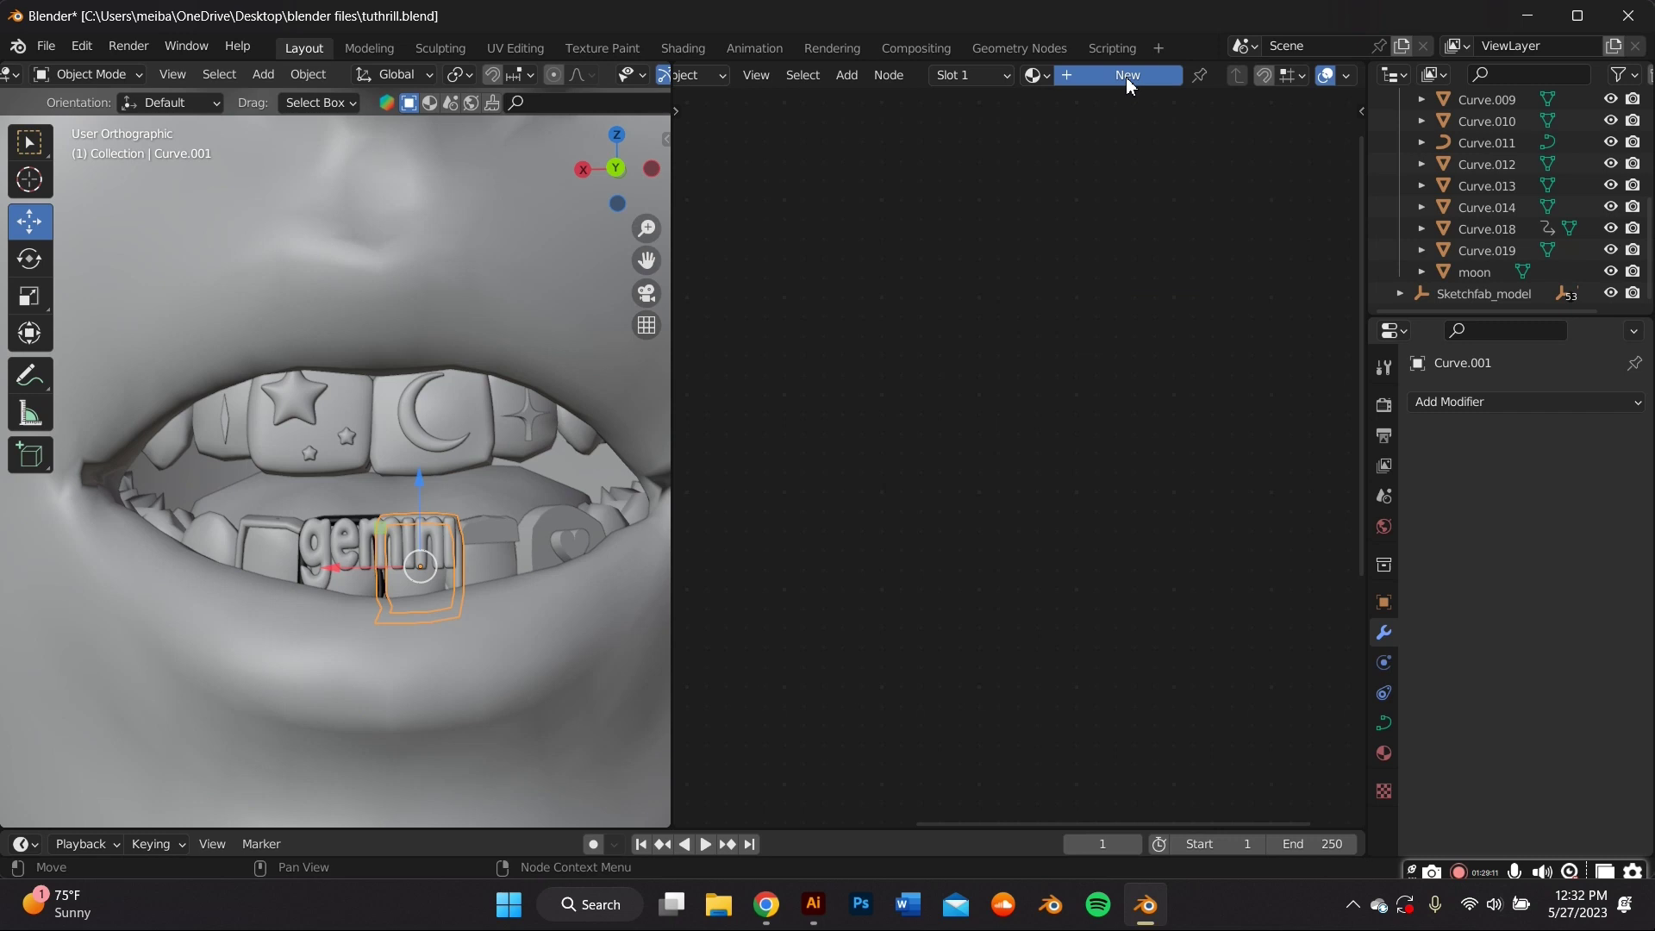
left_click(1126, 77)
Replace the SVGMat material on the lower front tooth frame behind the first letters of gemini with a new material
left_click(349, 515)
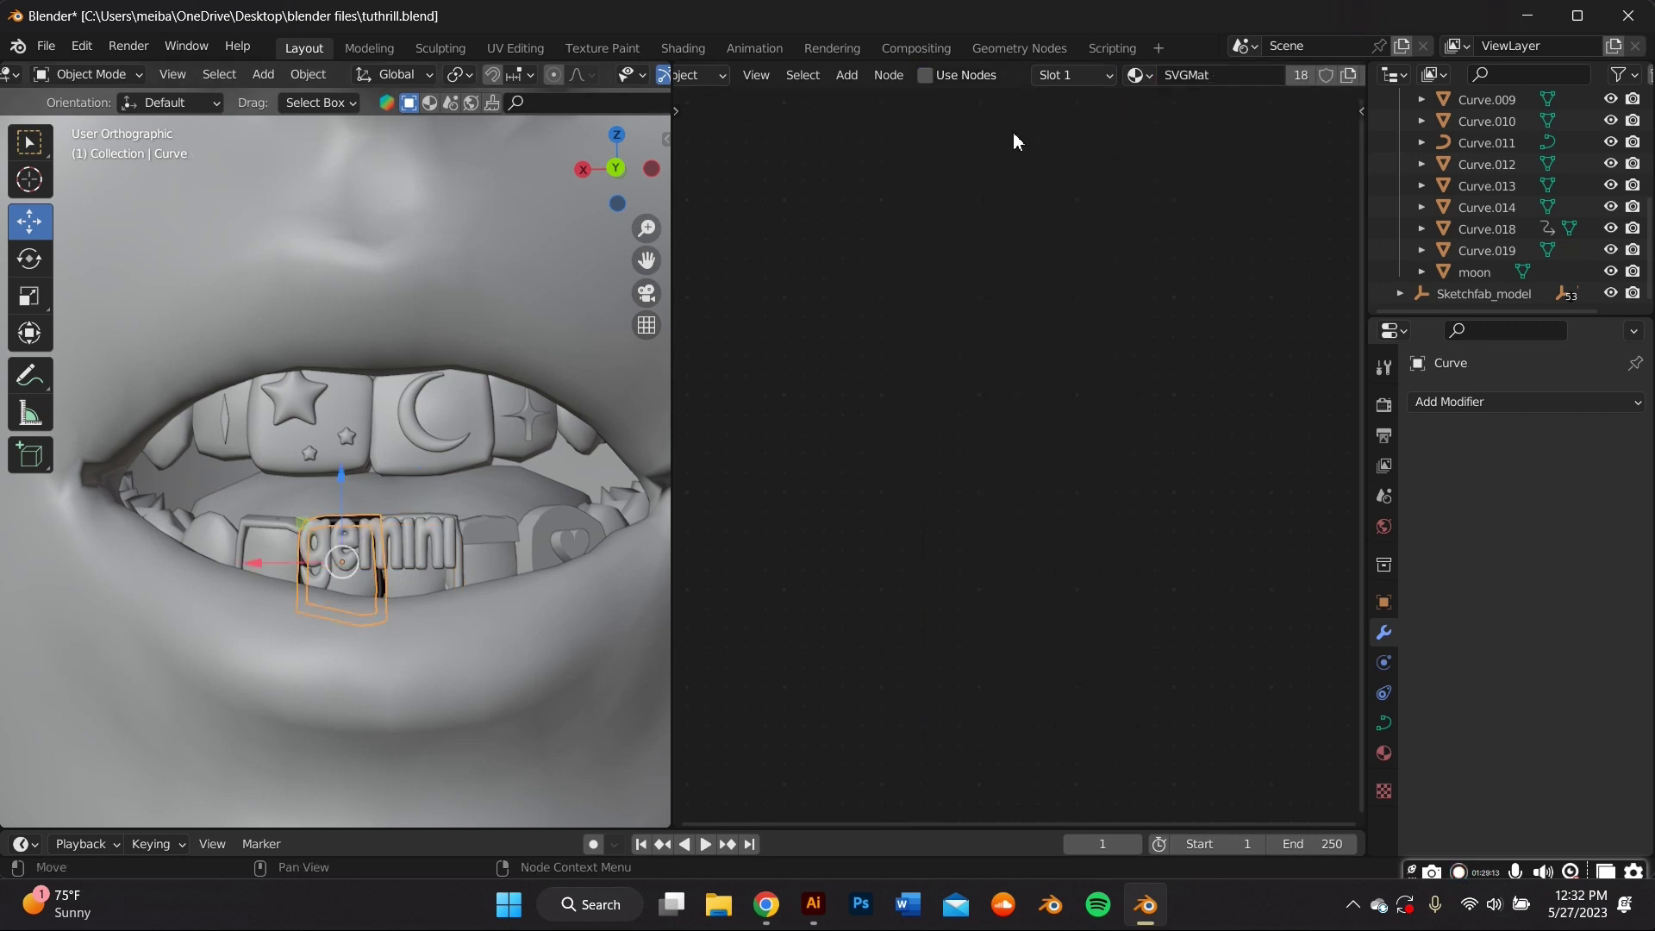
scroll(1321, 80, "down", 2)
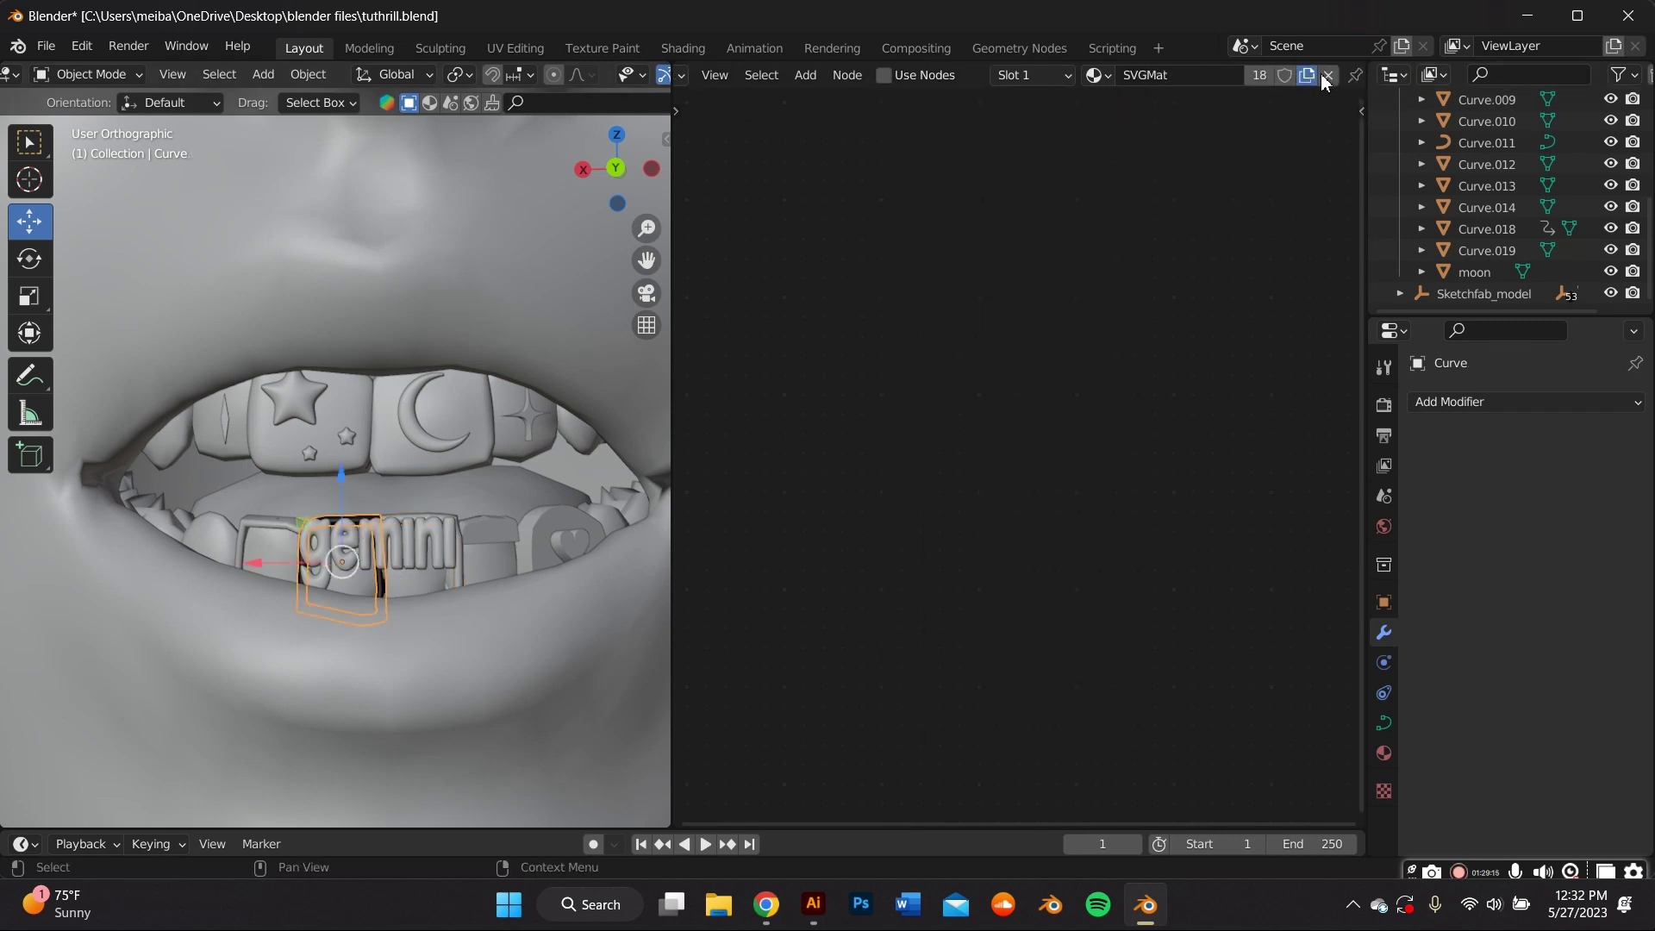
left_click(1314, 76)
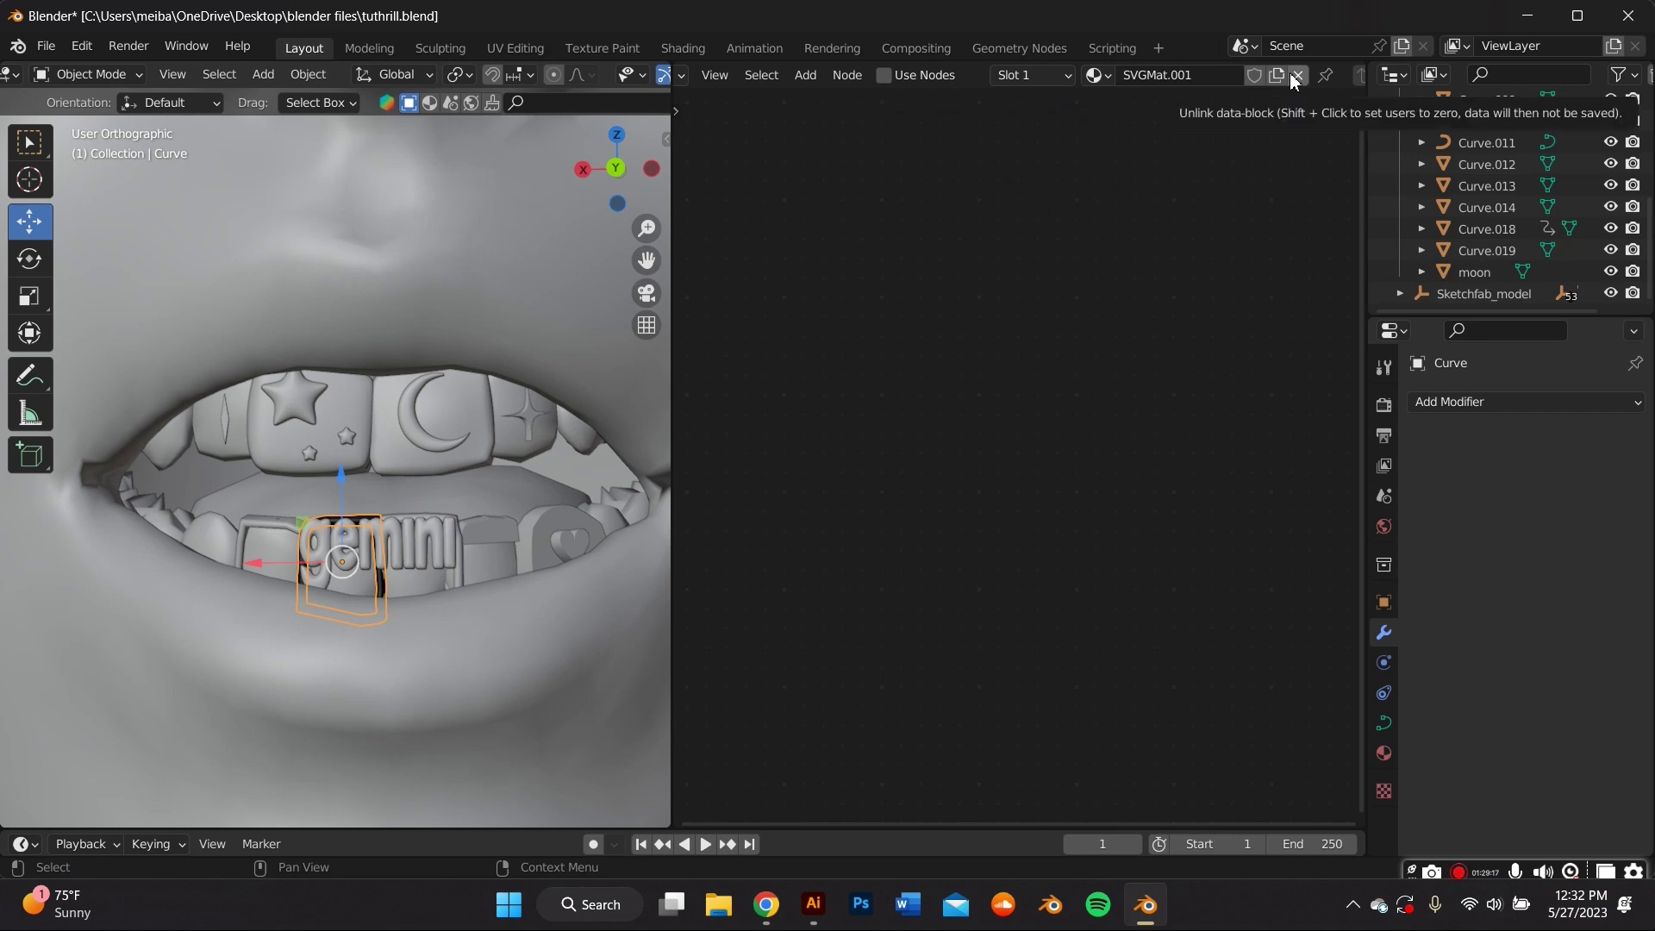
left_click(1290, 75)
left_click(1147, 76)
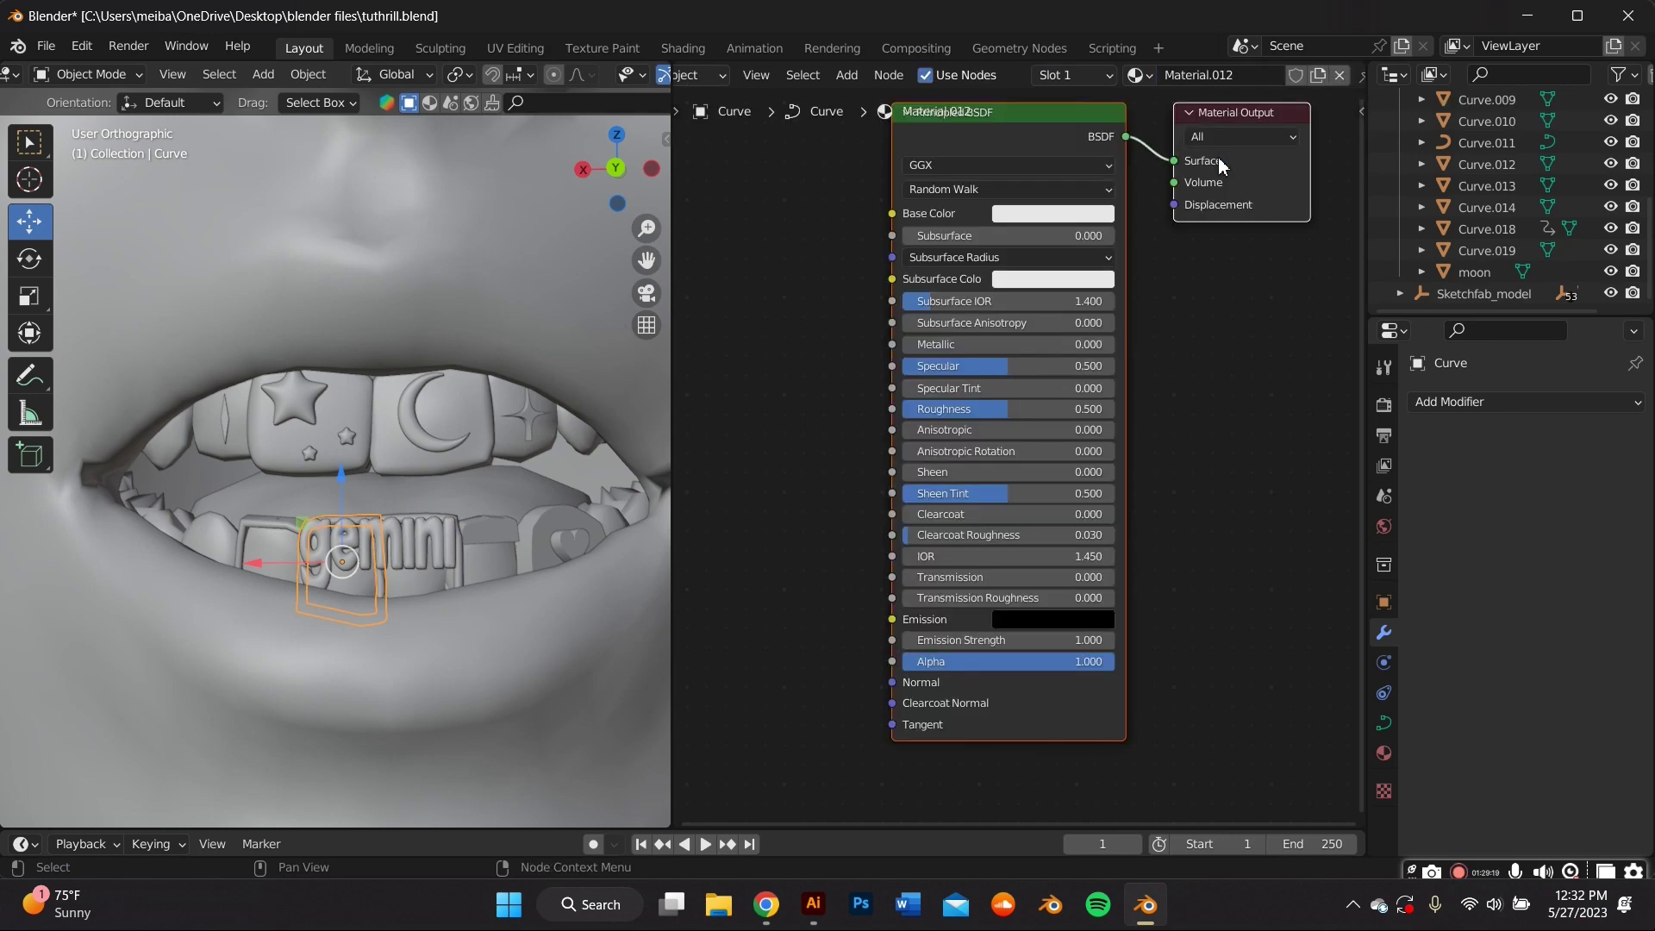
Switch the 3D viewport to rendered shading and check the tooth gems close up and on the whole face
scroll(567, 318, "up", 2)
scroll(568, 318, "down", 4)
mouse_move(564, 318)
middle_mouse_down()
mouse_move(541, 251)
mouse_move(564, 317)
middle_mouse_up()
scroll(541, 253, "up", 3)
scroll(564, 317, "down", 3)
scroll(608, 78, "right", 5)
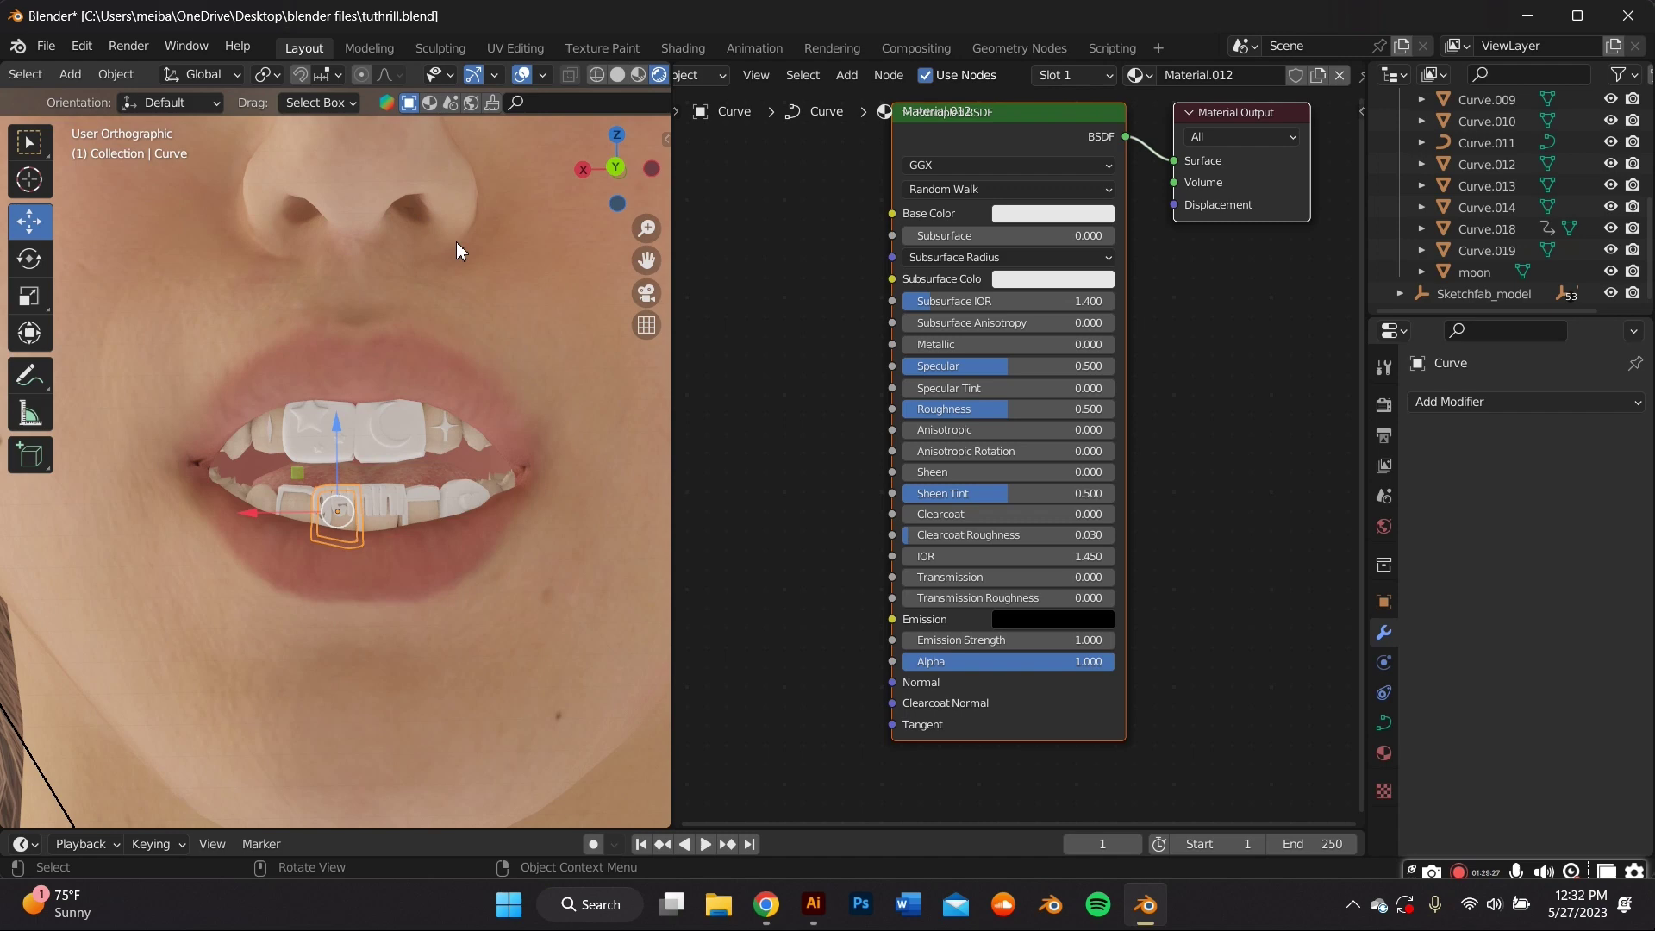
scroll(523, 345, "down", 5)
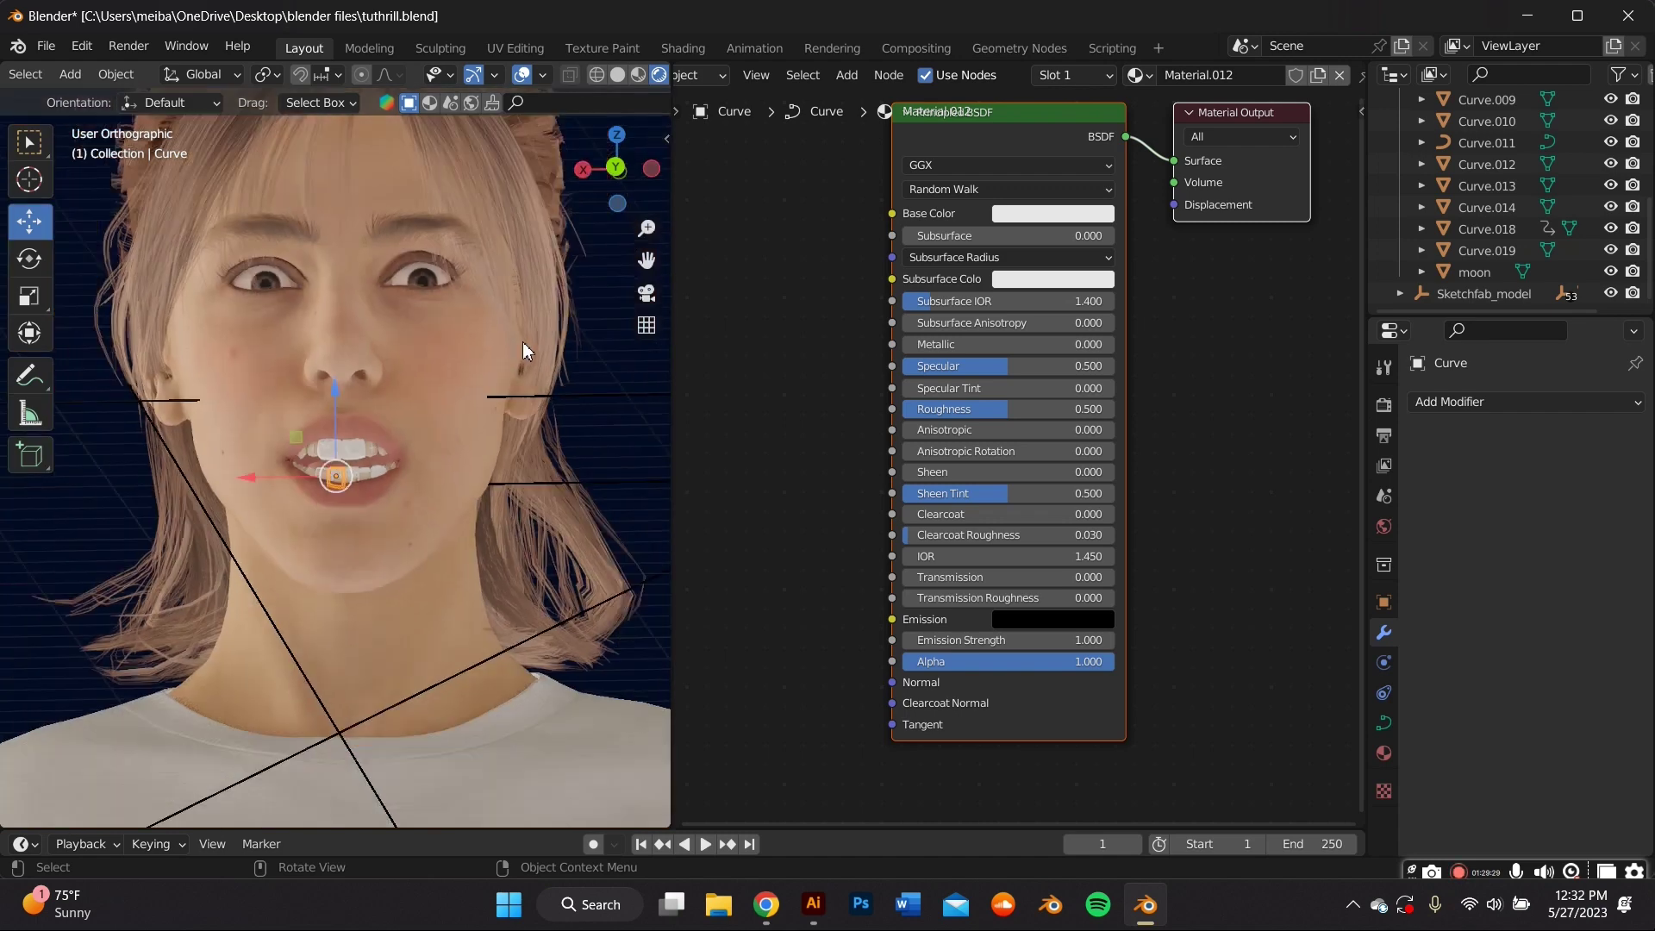
scroll(522, 344, "up", 6)
Save the file and widen the 3D viewport for a larger view of the mouth
left_click(42, 52)
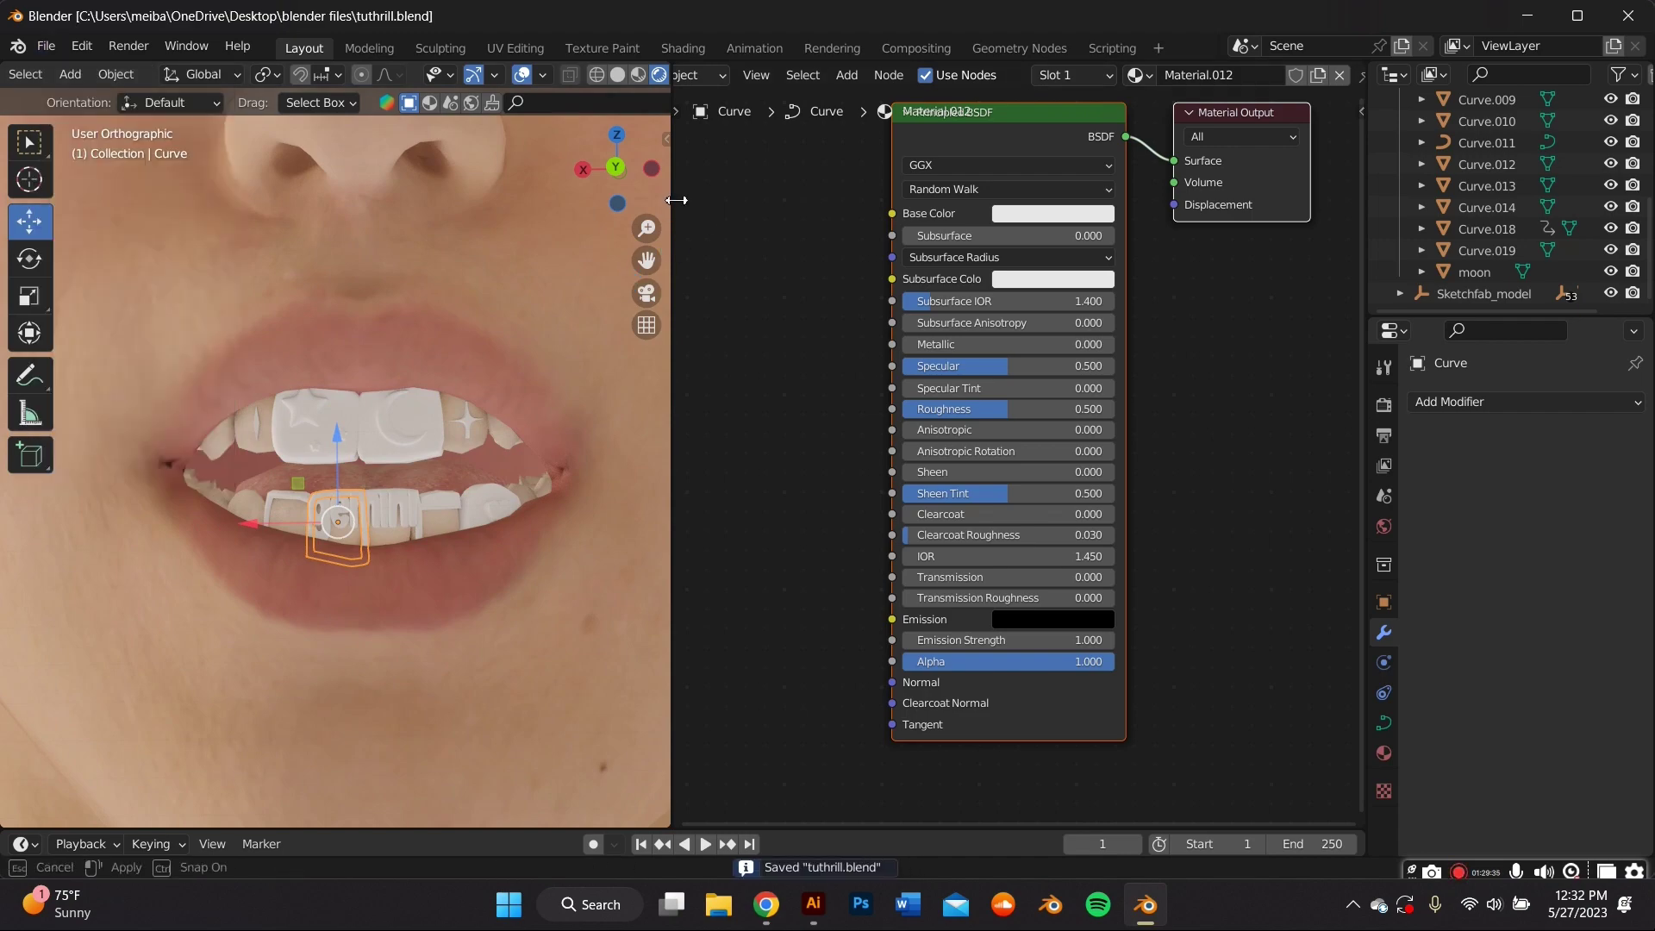
left_click_drag(676, 207, 1019, 223)
scroll(827, 406, "up", 2)
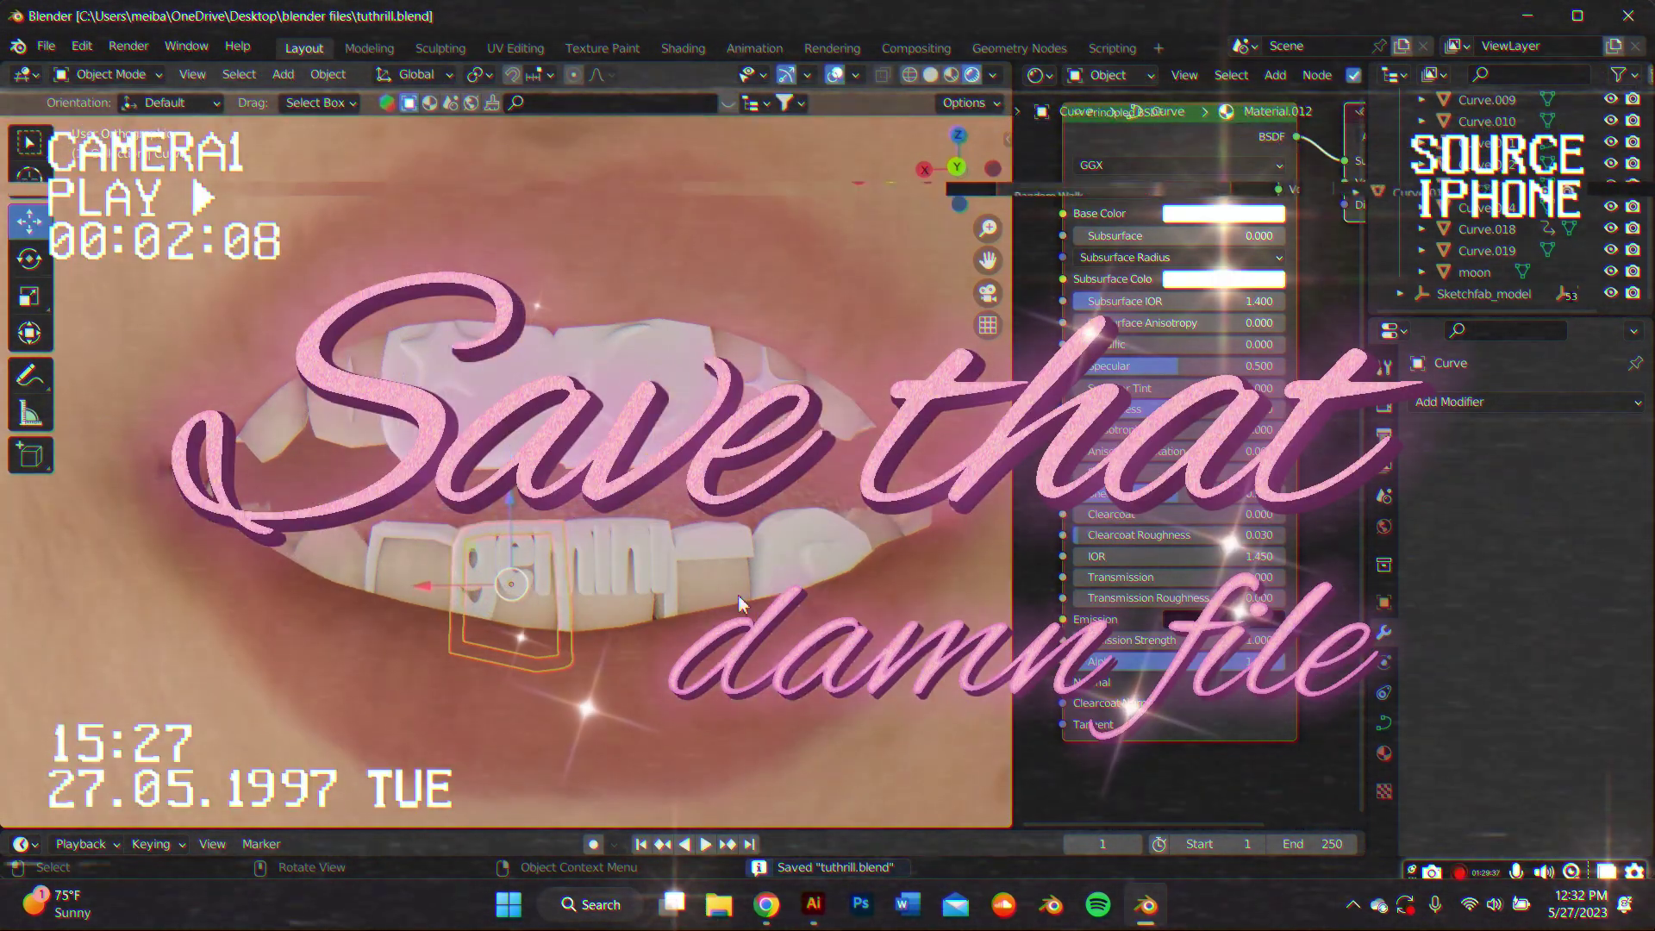
Make the upper front tooth behind the moon chrome, with Metallic 1.000 and Roughness 0.000
left_click(684, 393)
middle_click_drag(1271, 75, 961, 55)
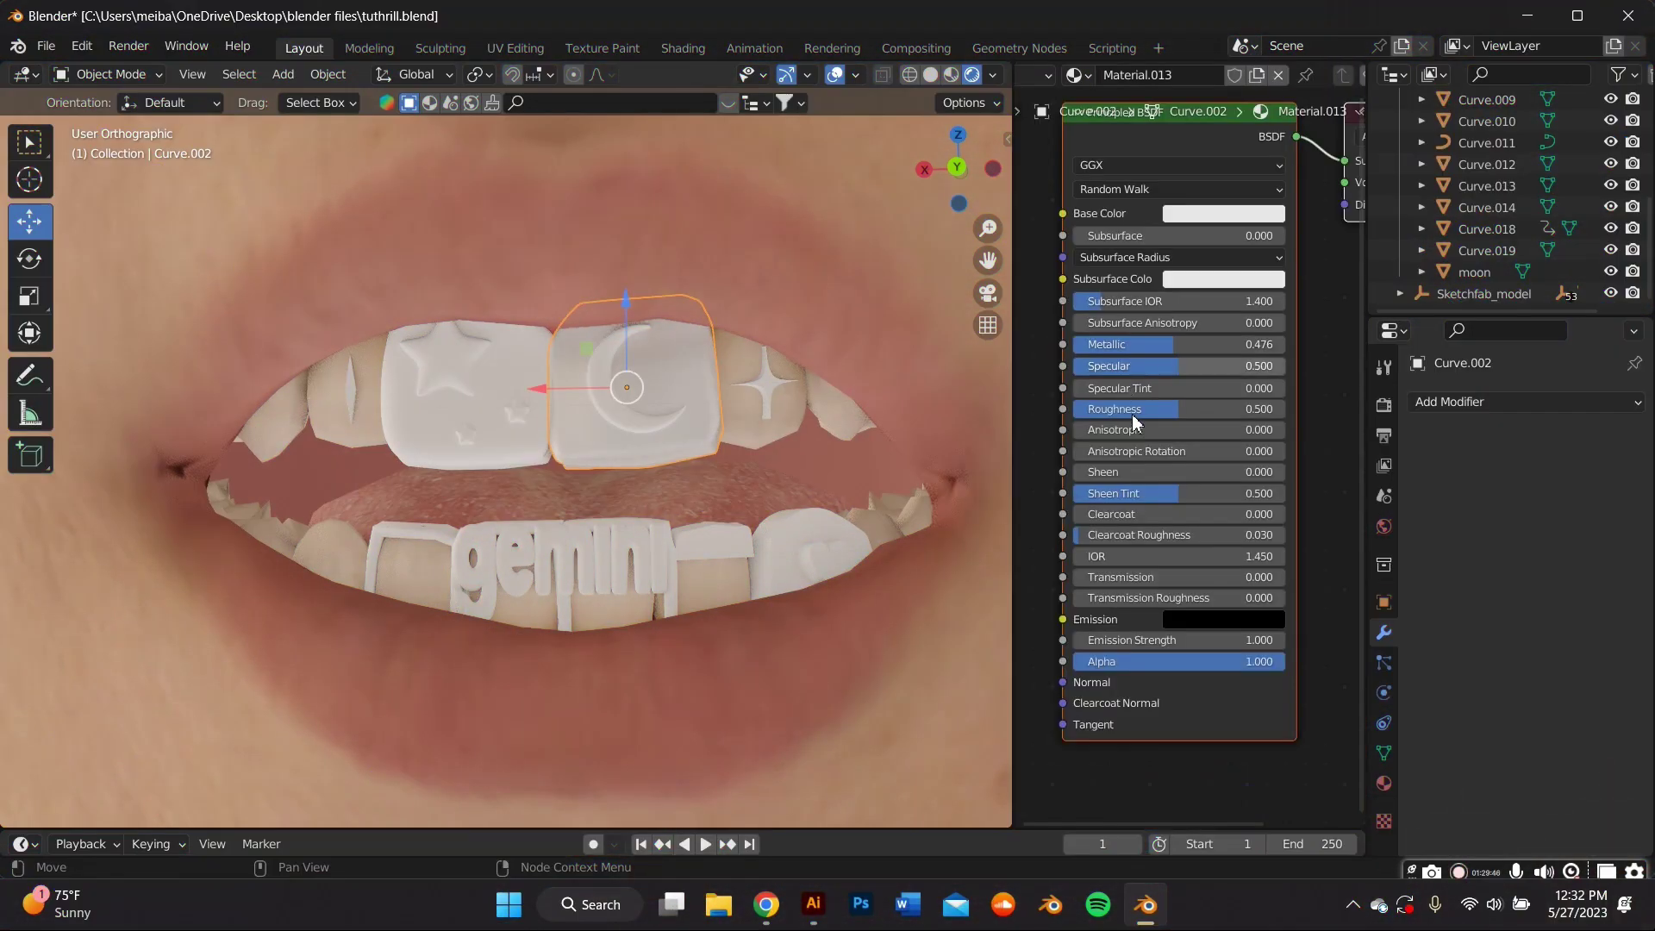
left_click_drag(1146, 408, 1077, 408)
left_click_drag(1172, 345, 1284, 345)
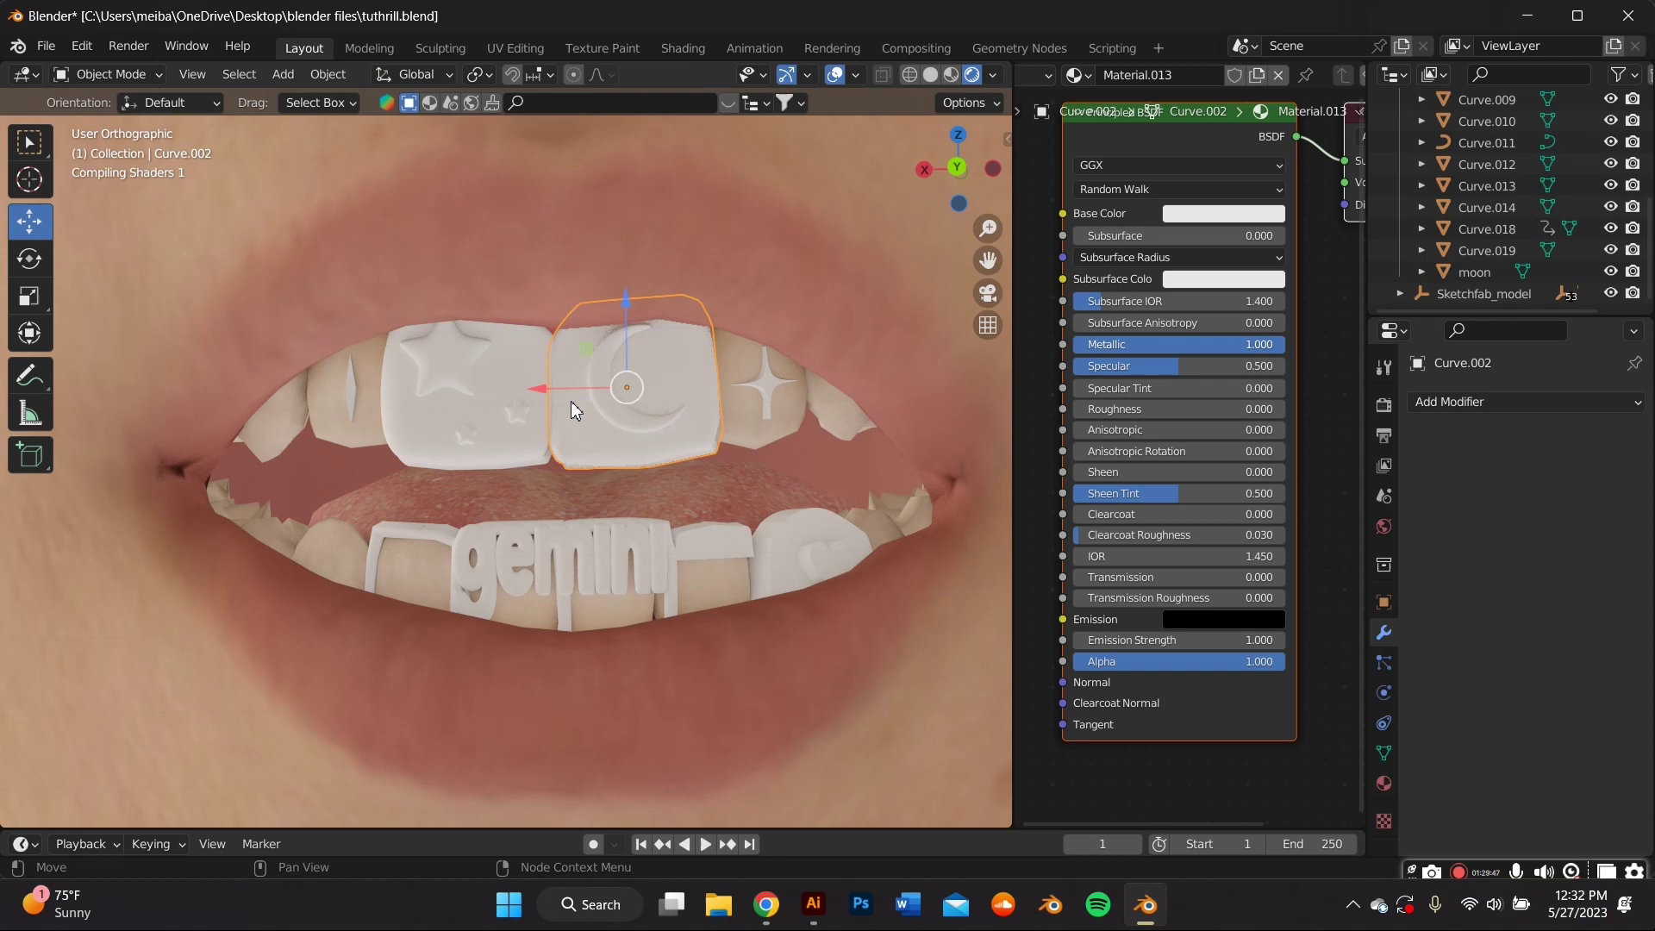
key("ctrl+z")
left_click_drag(1152, 344, 1285, 344)
Make the upper front tooth behind the stars chrome, with Metallic 1.000 and Roughness 0.000
left_click(498, 372)
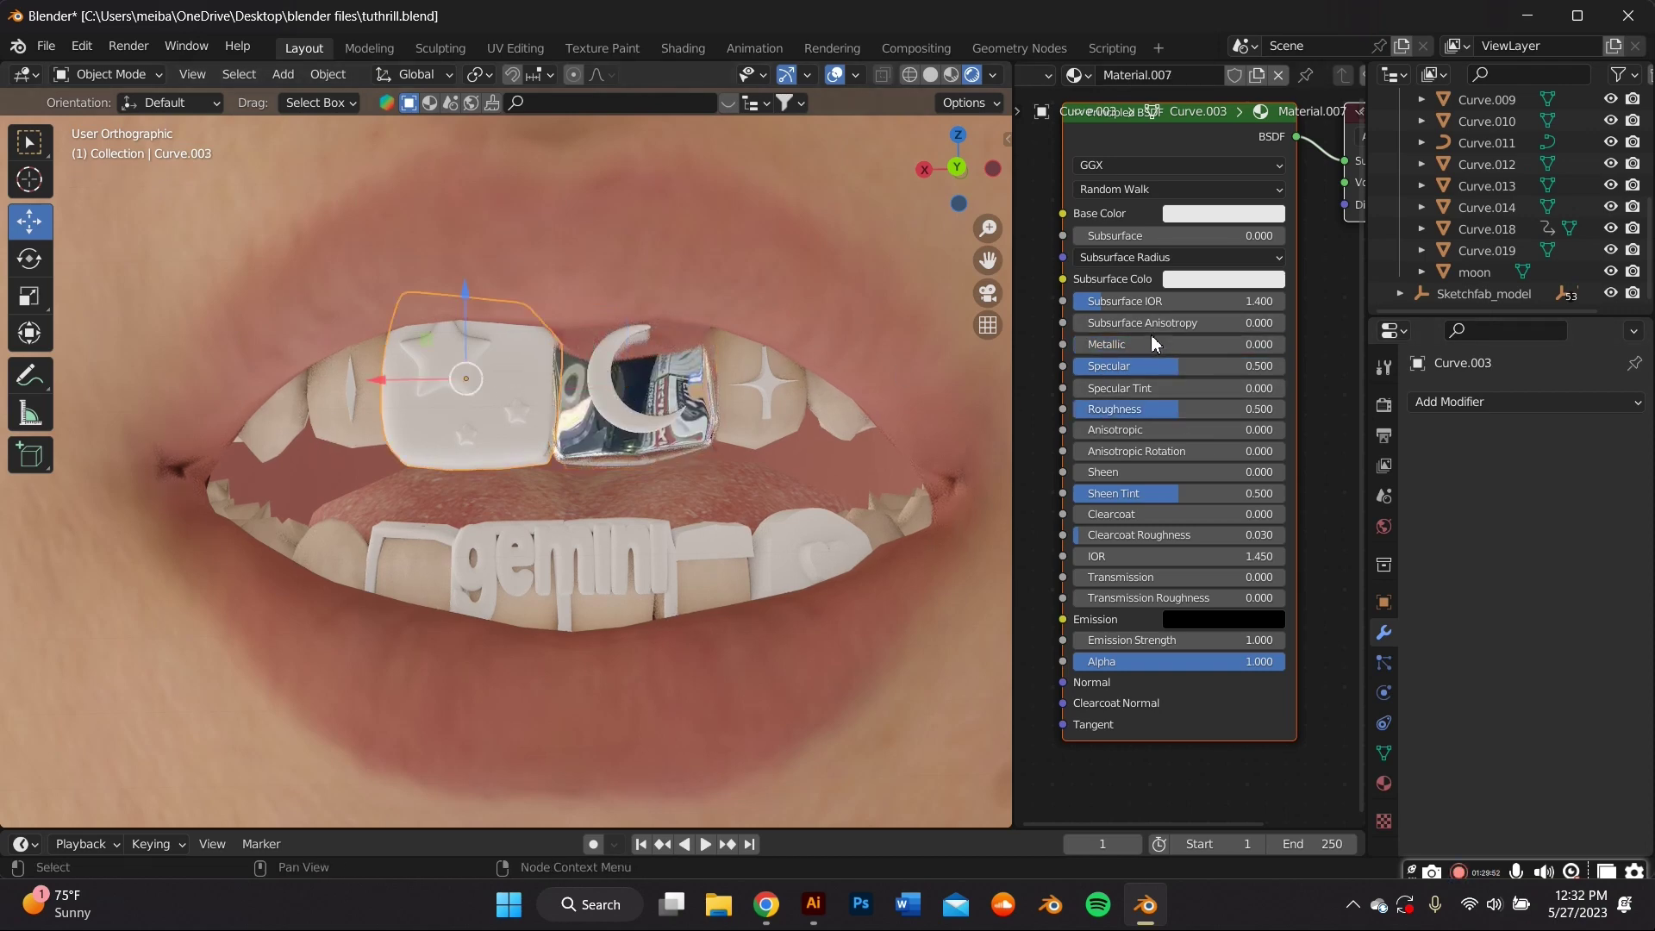
left_click_drag(1155, 344, 1290, 353)
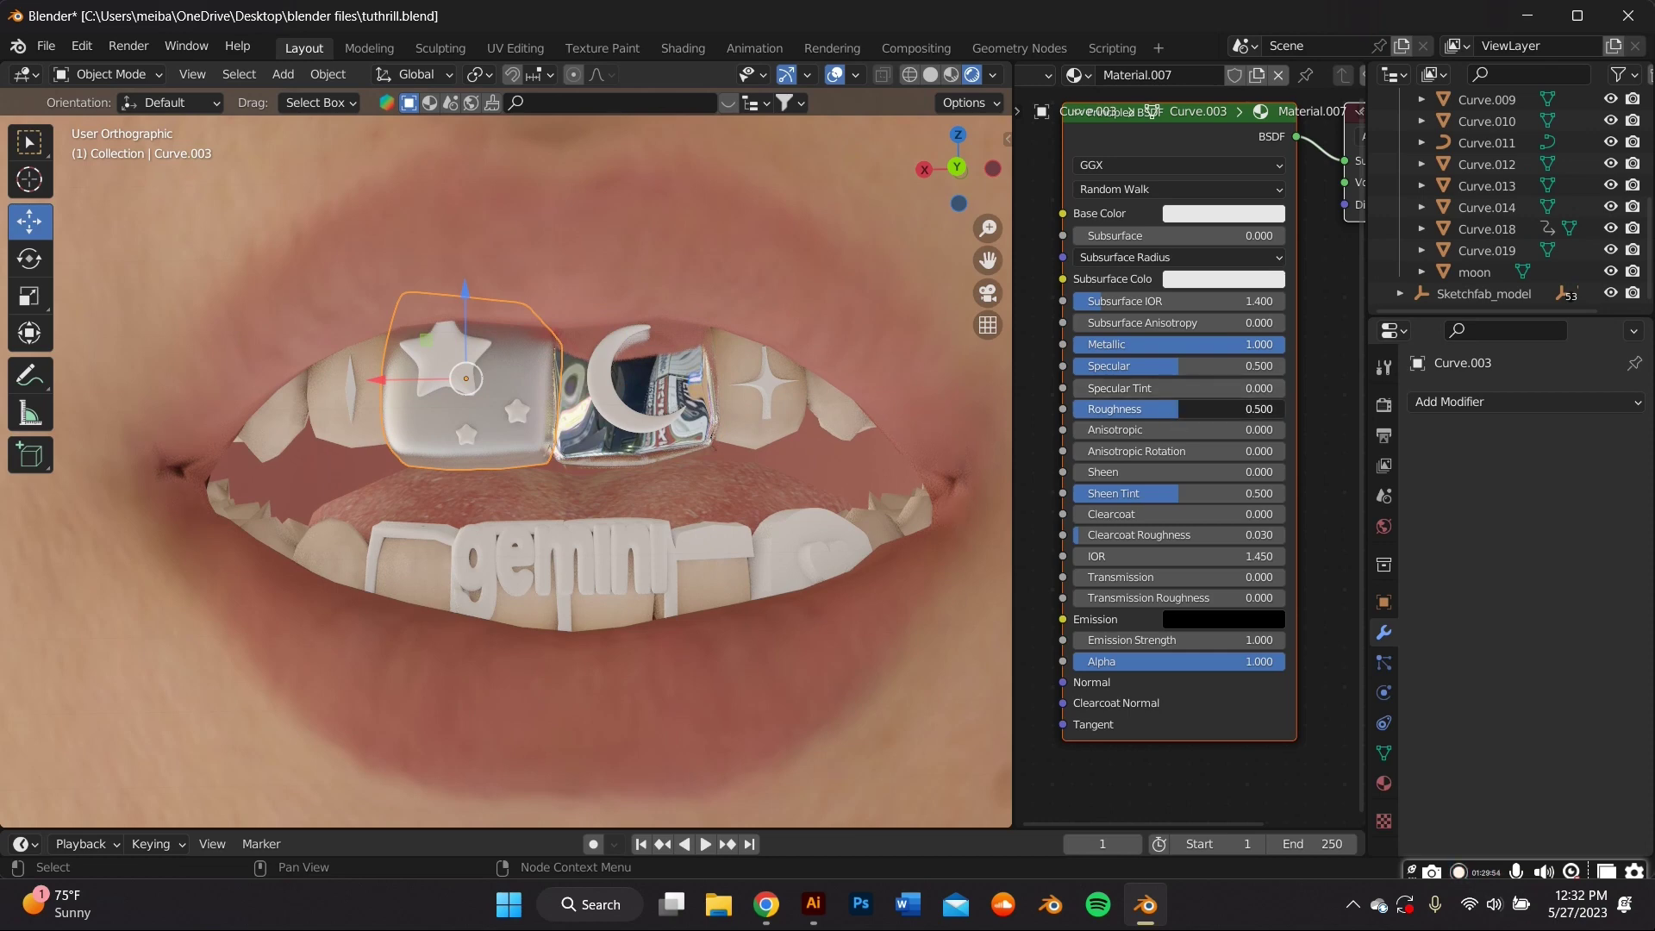
left_click_drag(1181, 409, 1077, 408)
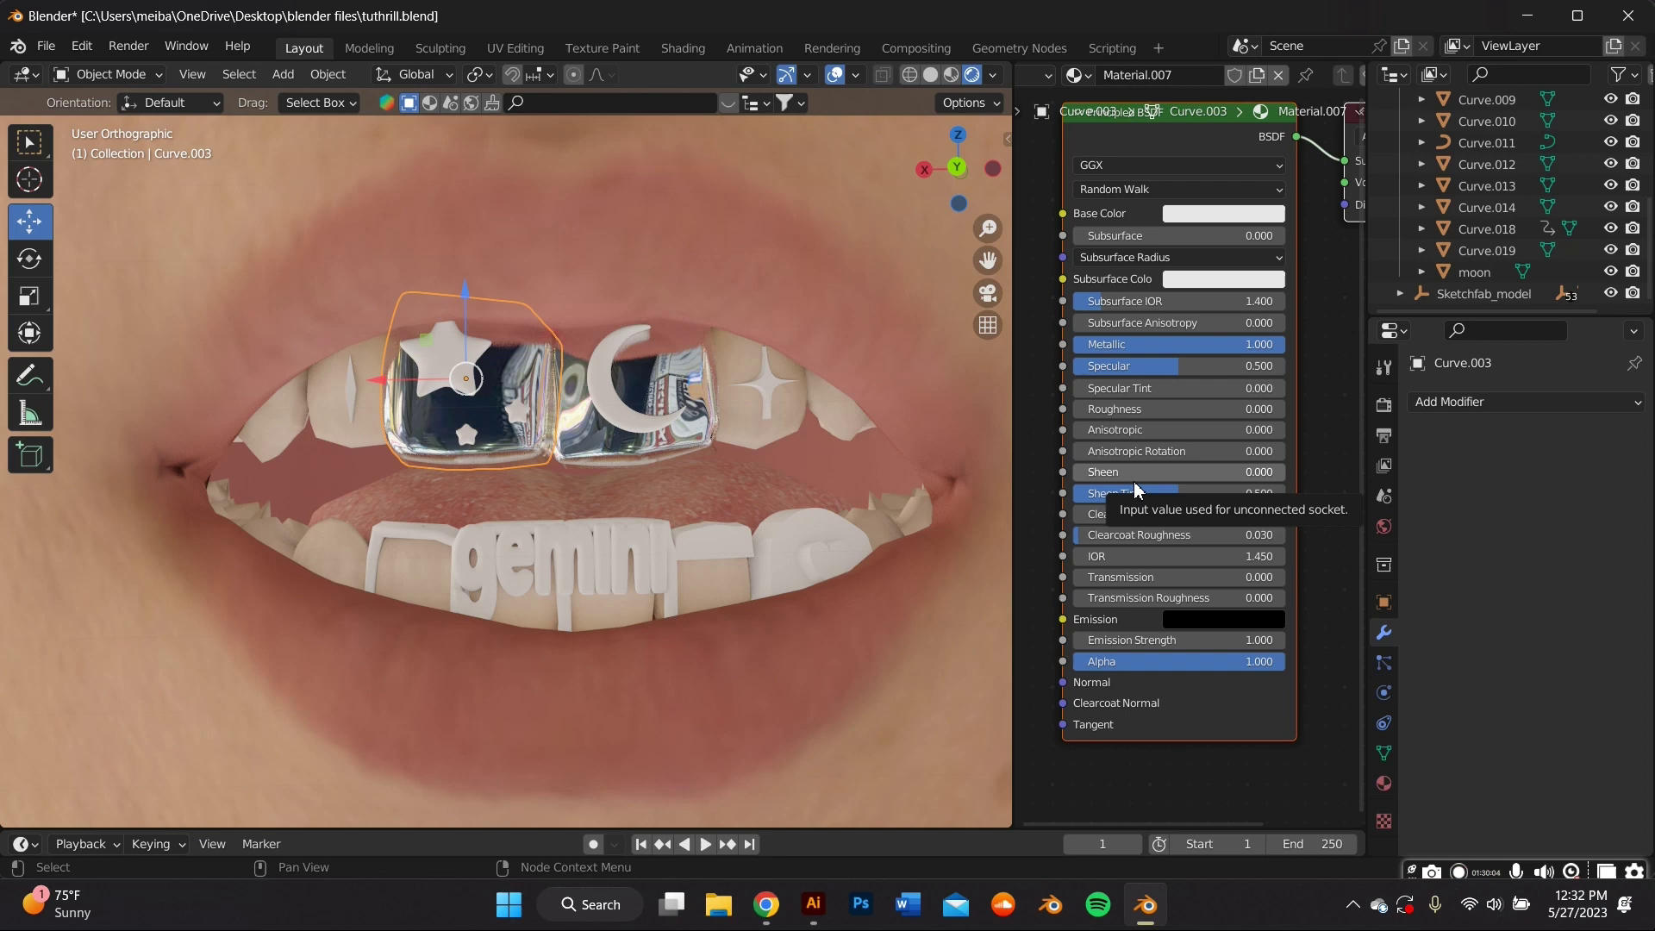
scroll(1134, 488, "up", 1)
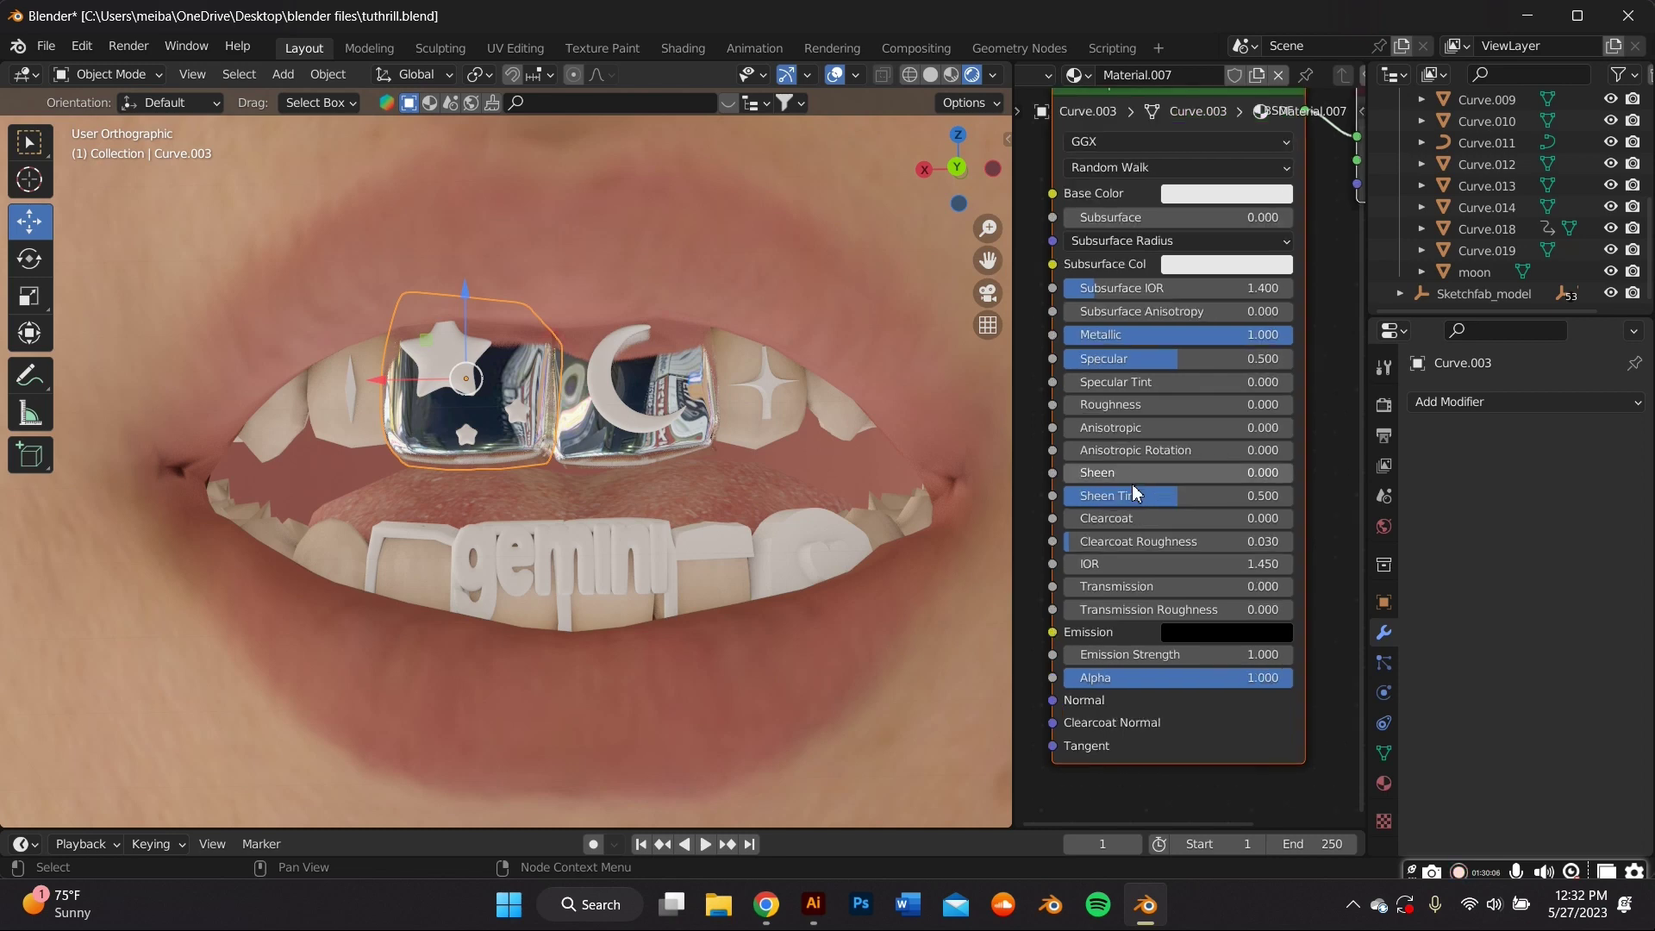
scroll(1130, 484, "down", 1)
scroll(1116, 504, "up", 1)
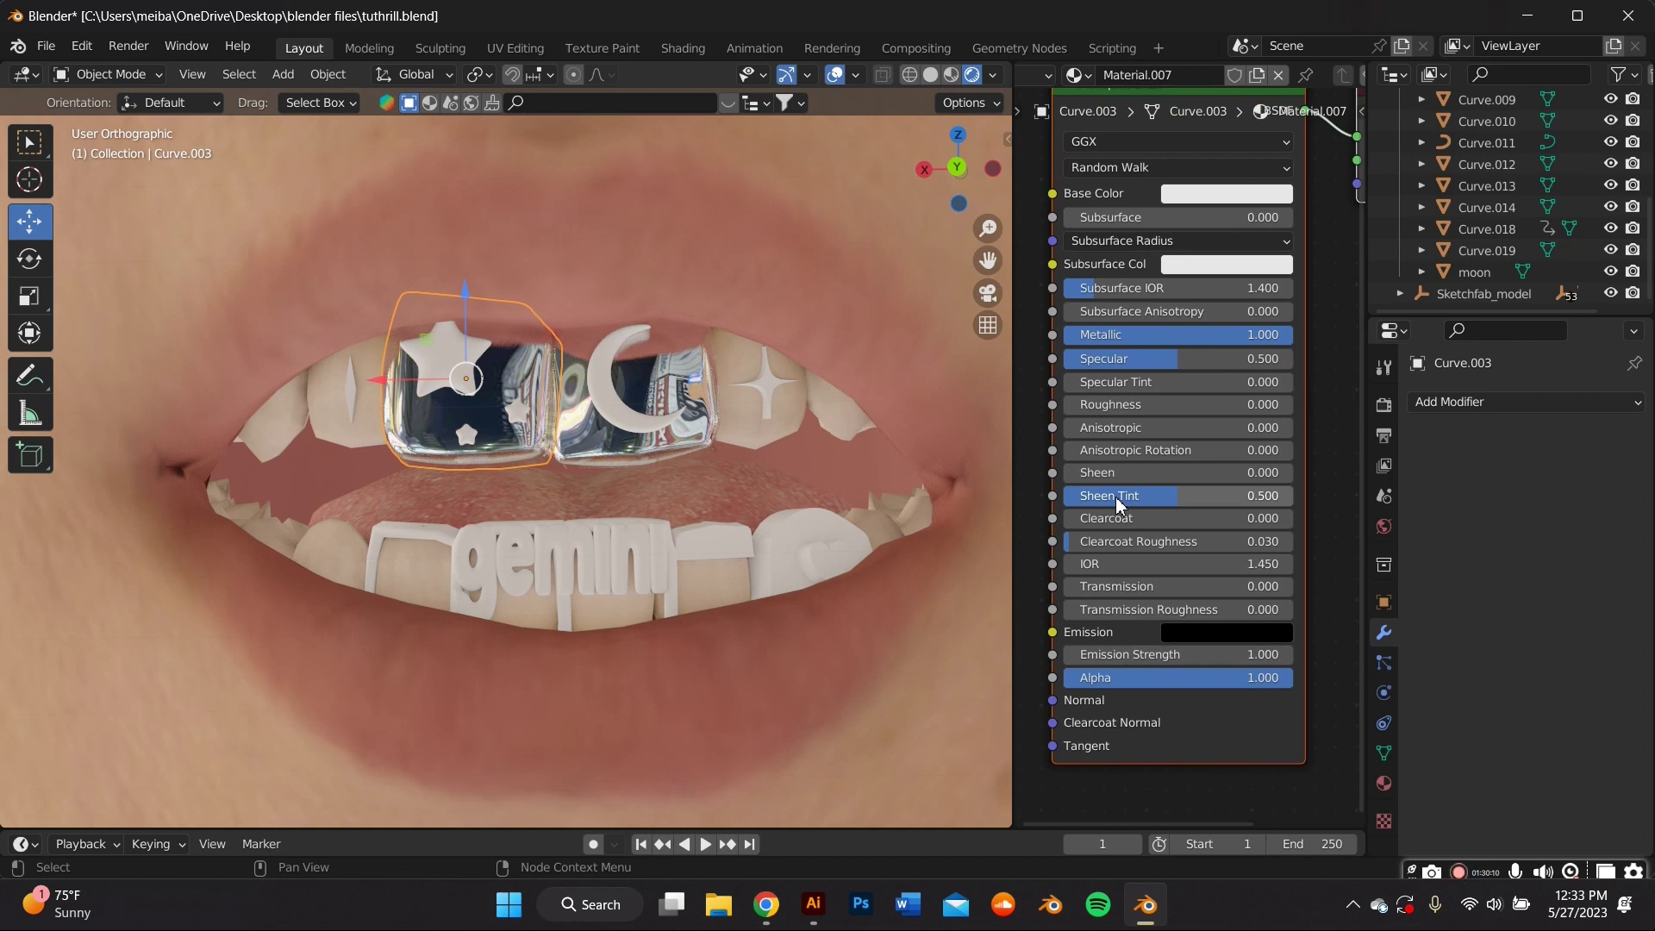
Apply Shade Smooth to the metallic gemini lettering
scroll(603, 638, "up", 6)
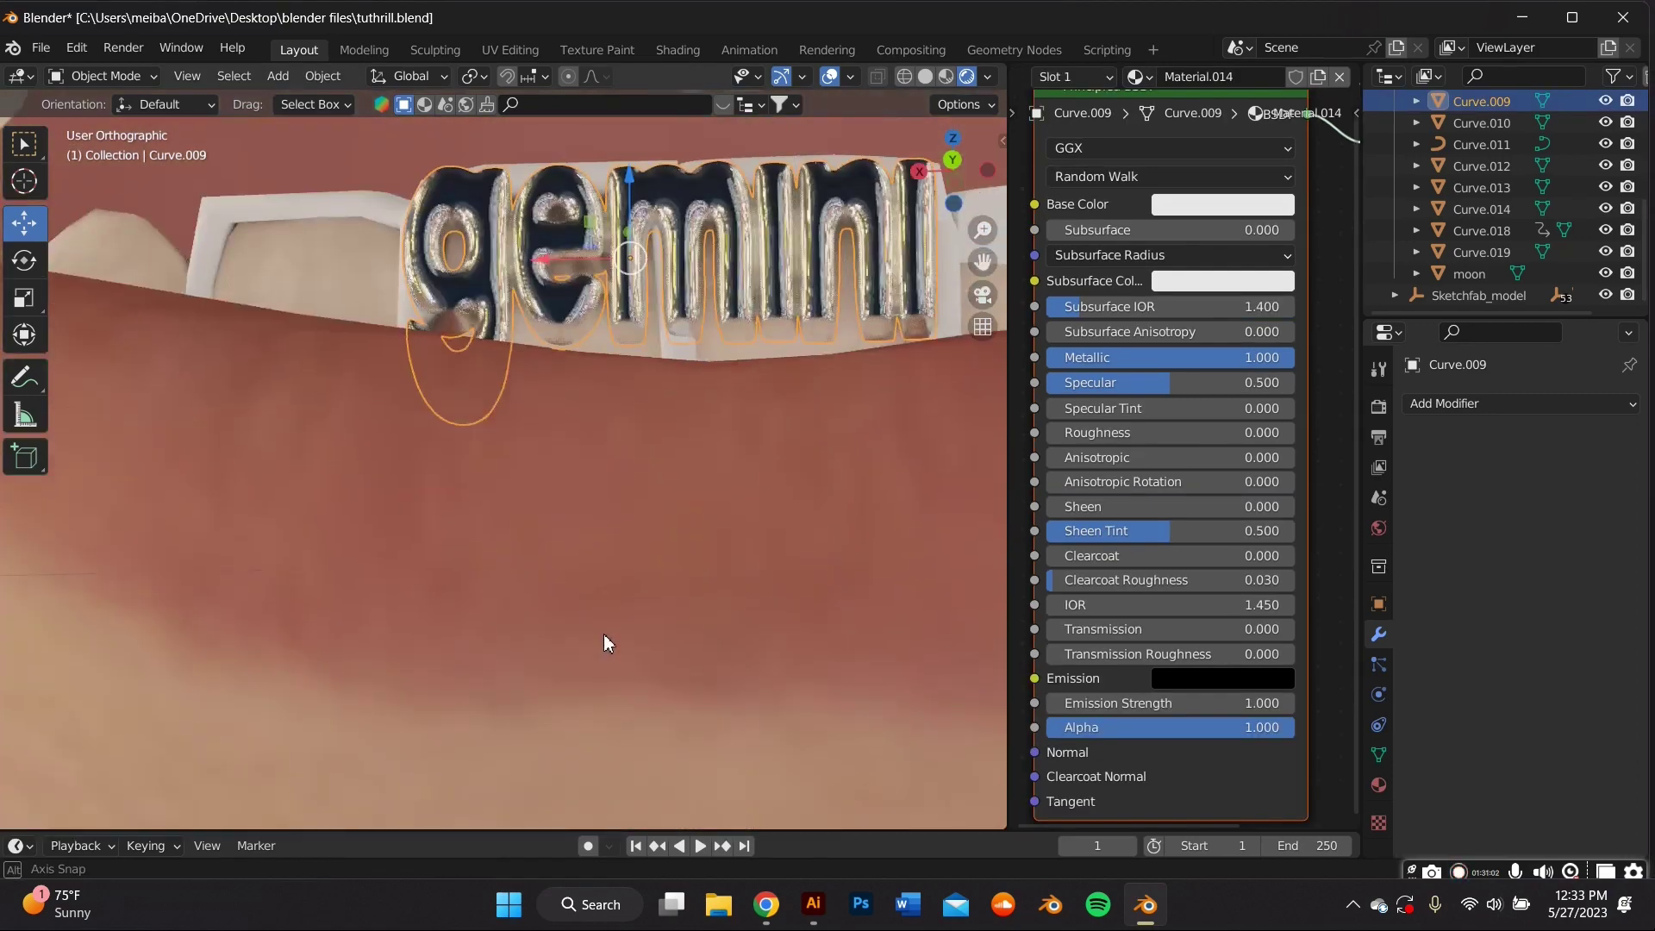
right_click(599, 388)
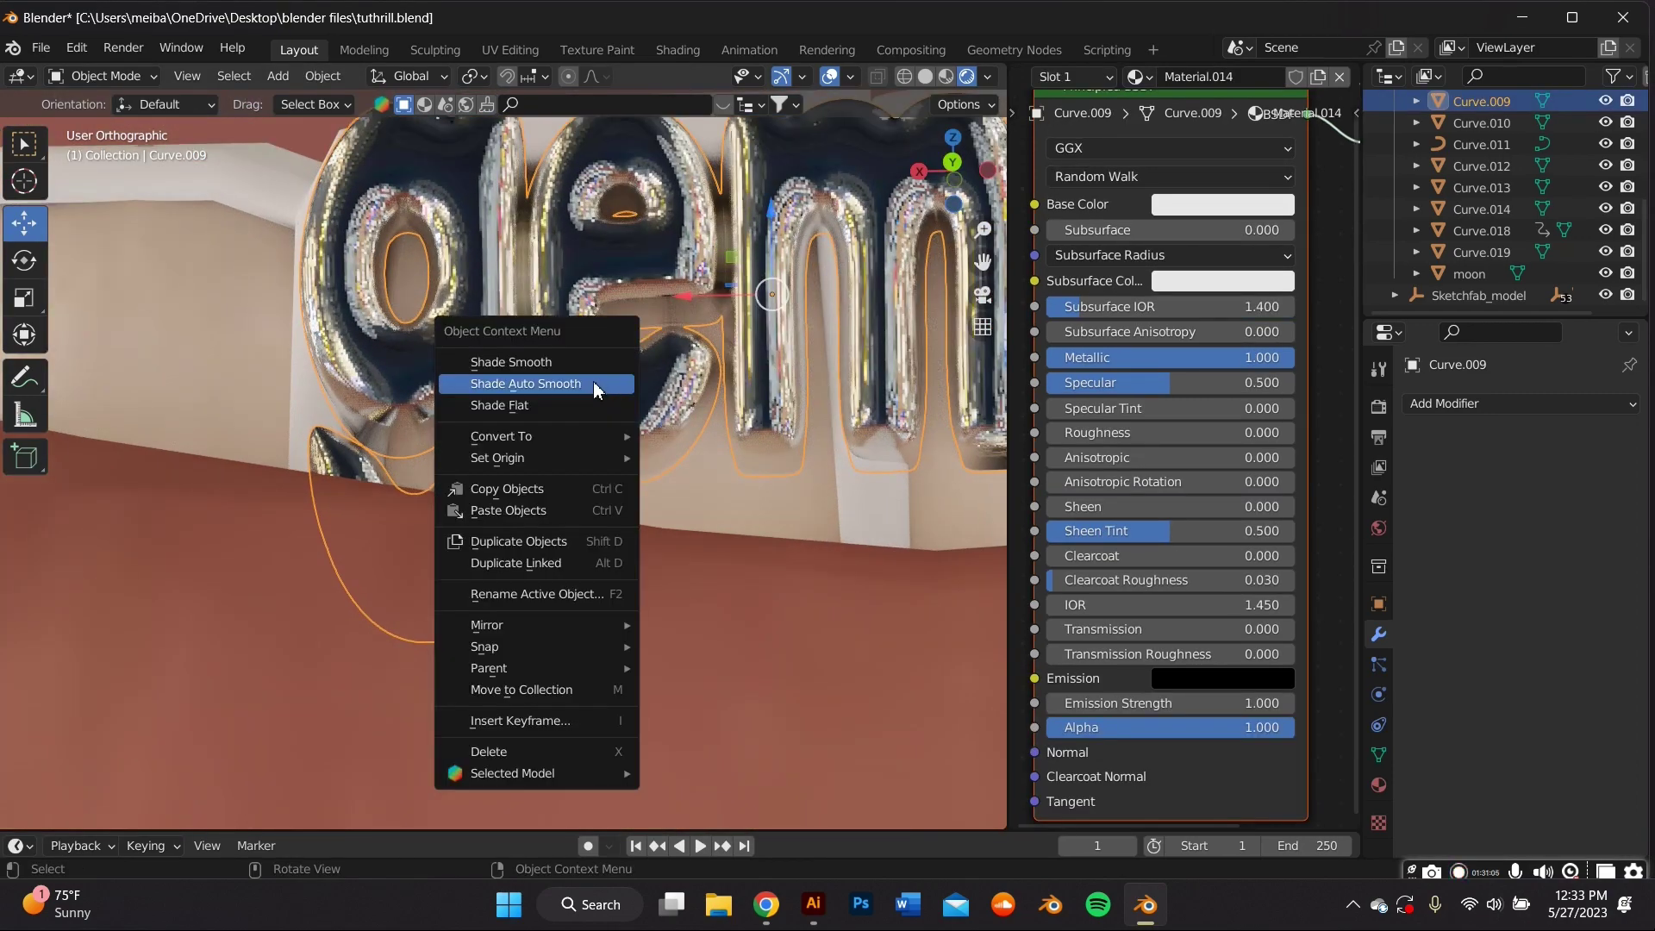
left_click(511, 362)
scroll(732, 326, "down", 6)
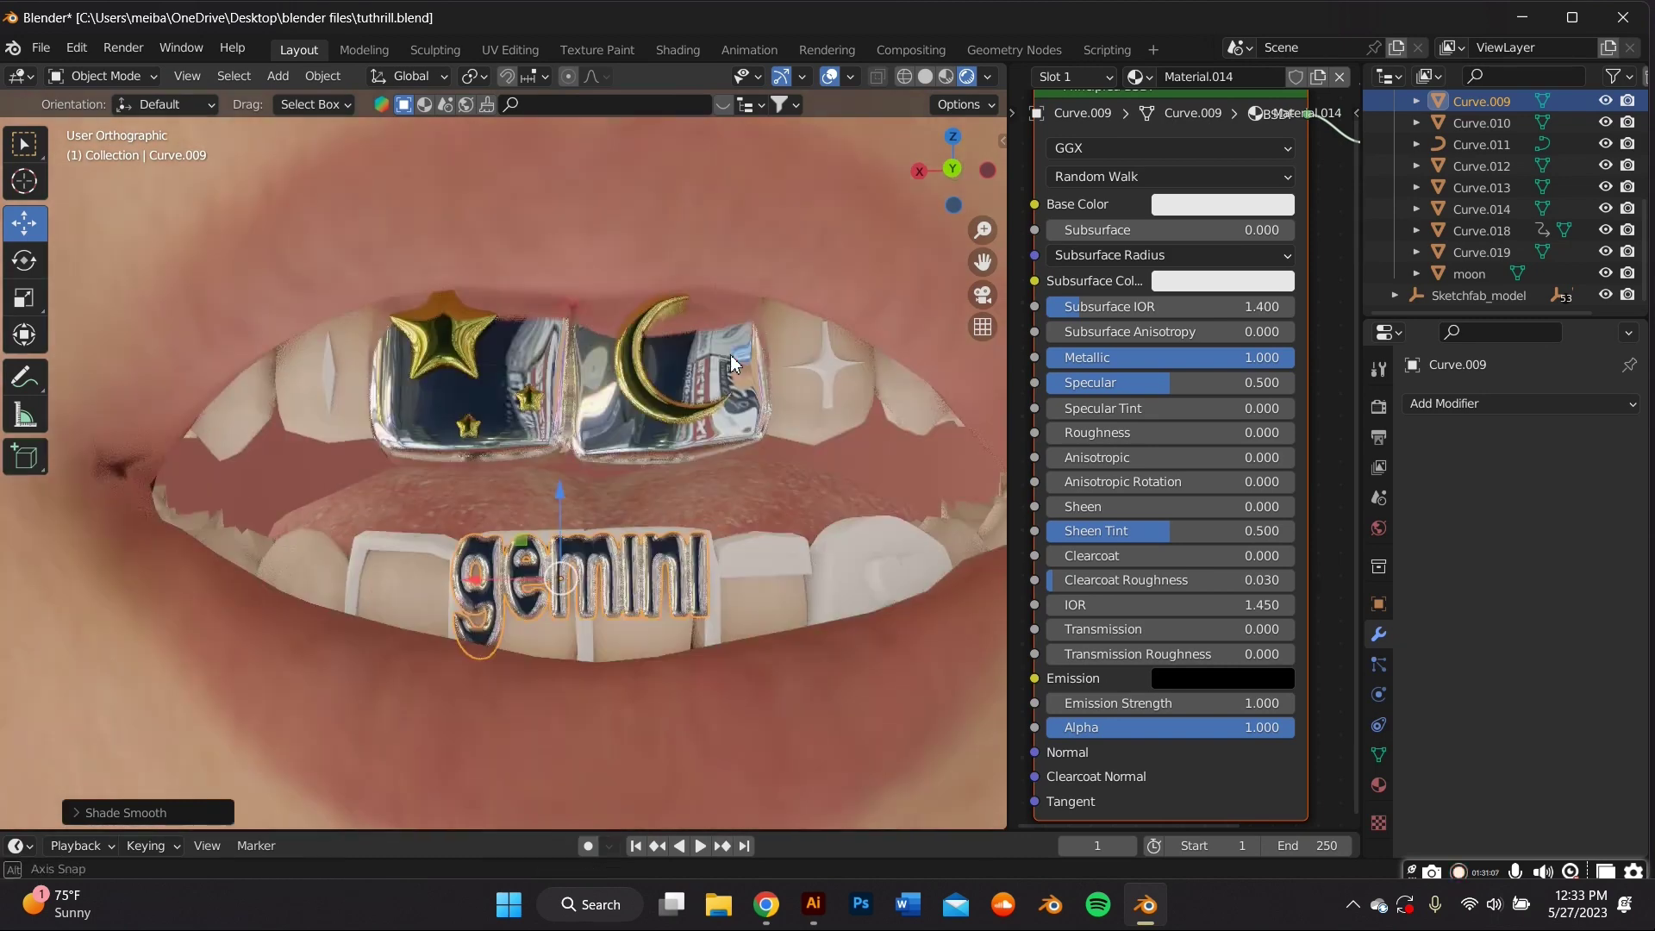
Set the gemini lettering's base color to hue 0.125 and saturation 0.048, and raise its brightness for a bright silver
scroll(731, 364, "up", 1)
left_click(1207, 208)
mouse_move(1244, 312)
left_mouse_down()
mouse_move(1225, 324)
mouse_move(1244, 312)
left_mouse_up()
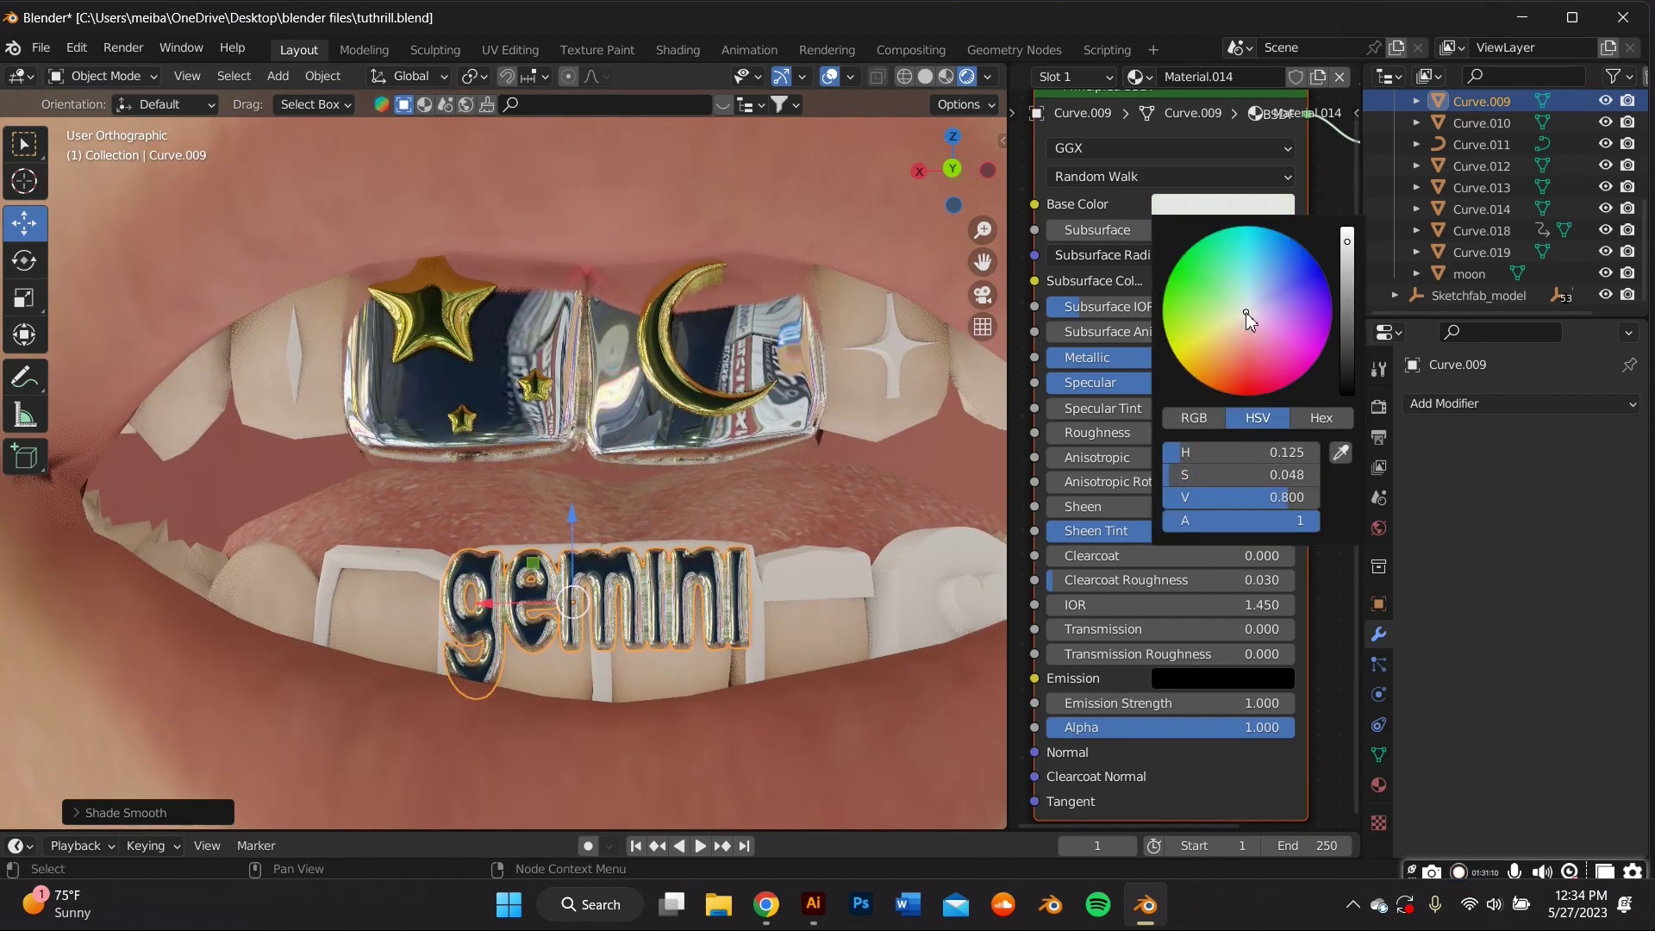
left_click(1348, 234)
left_click(807, 496)
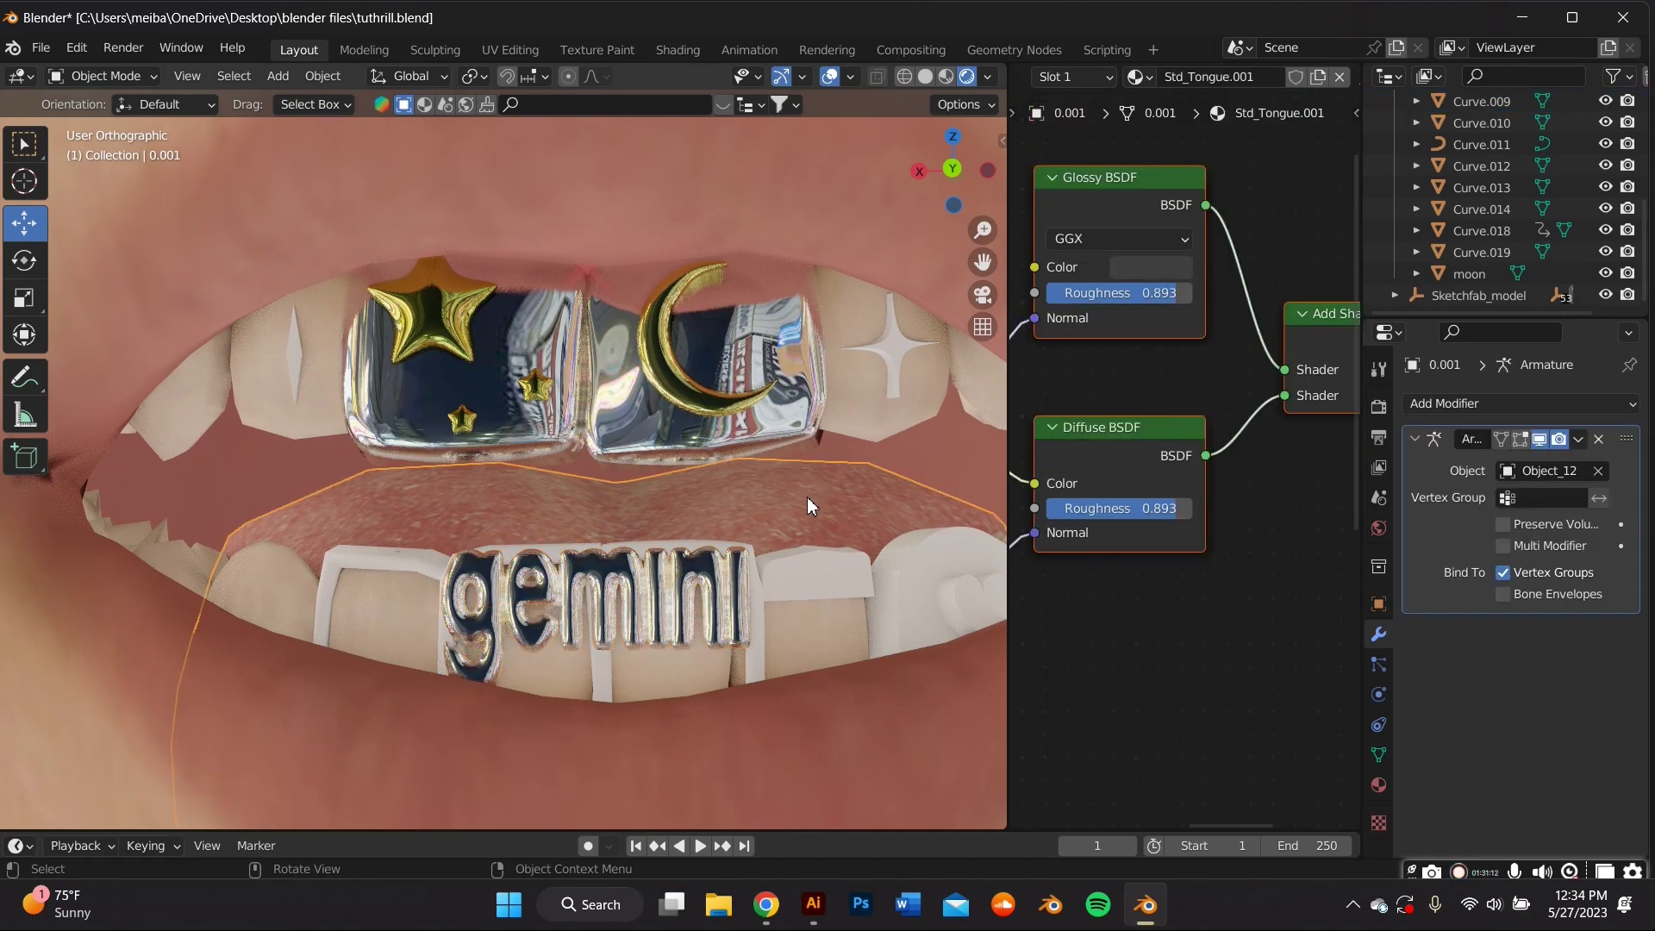
Examine the reflections and materials of the upper and lower tooth gems from several distances and angles
scroll(805, 495, "down", 5)
scroll(805, 487, "up", 5)
scroll(820, 380, "down", 2)
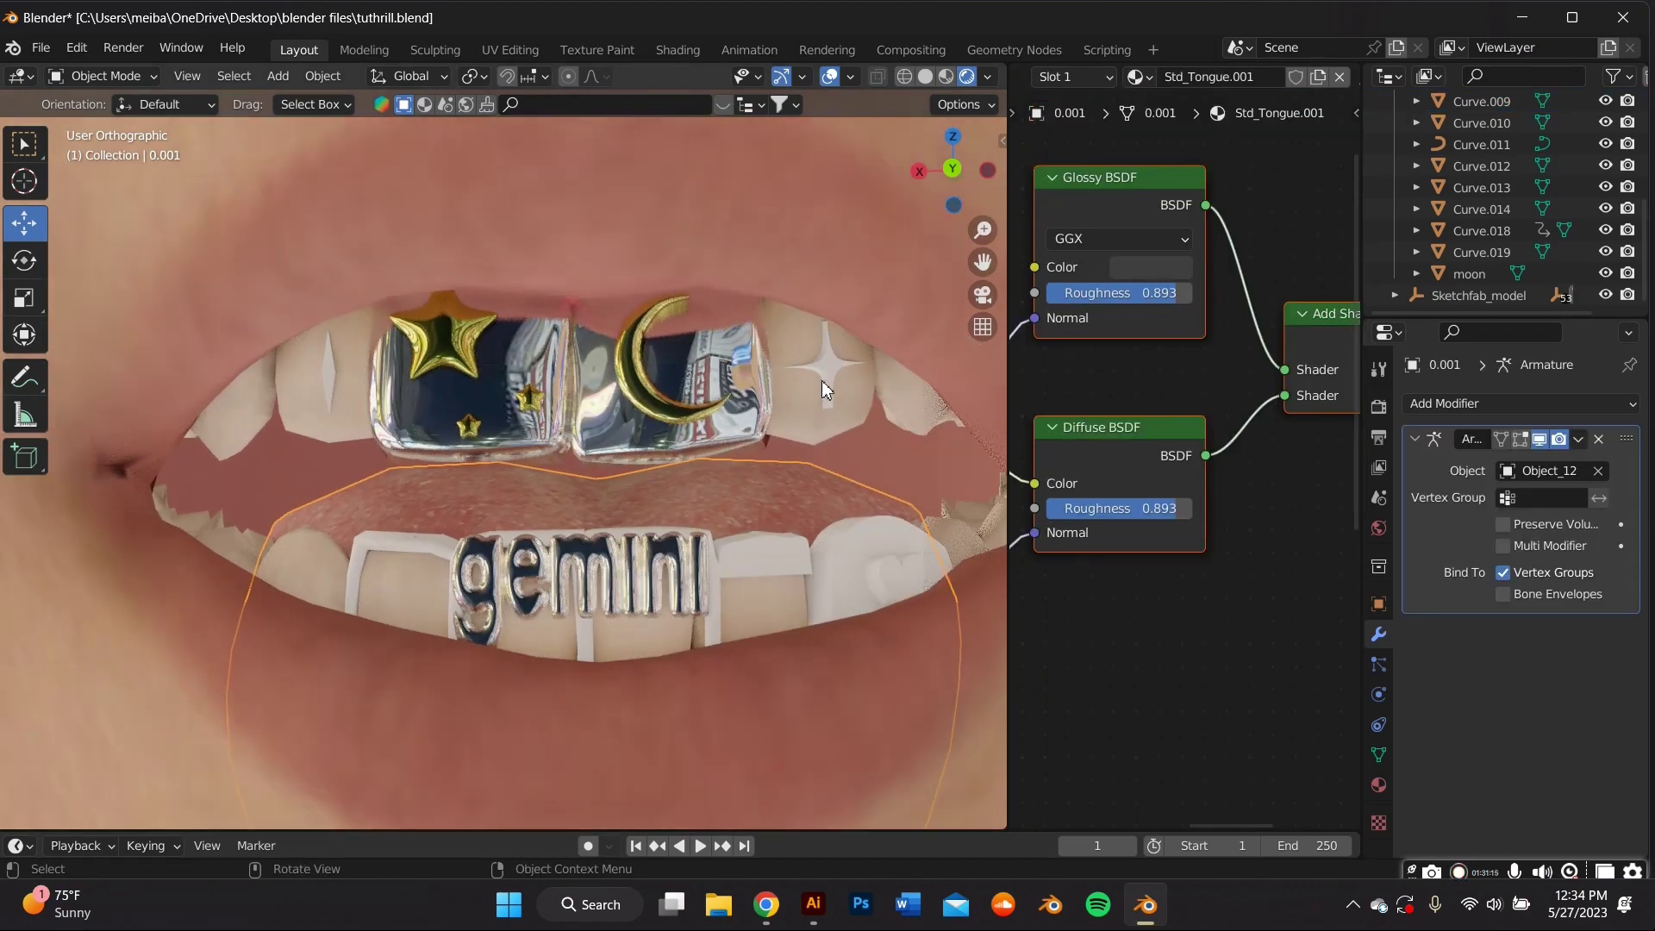
middle_click_drag(820, 381, 791, 465)
scroll(808, 384, "up", 2)
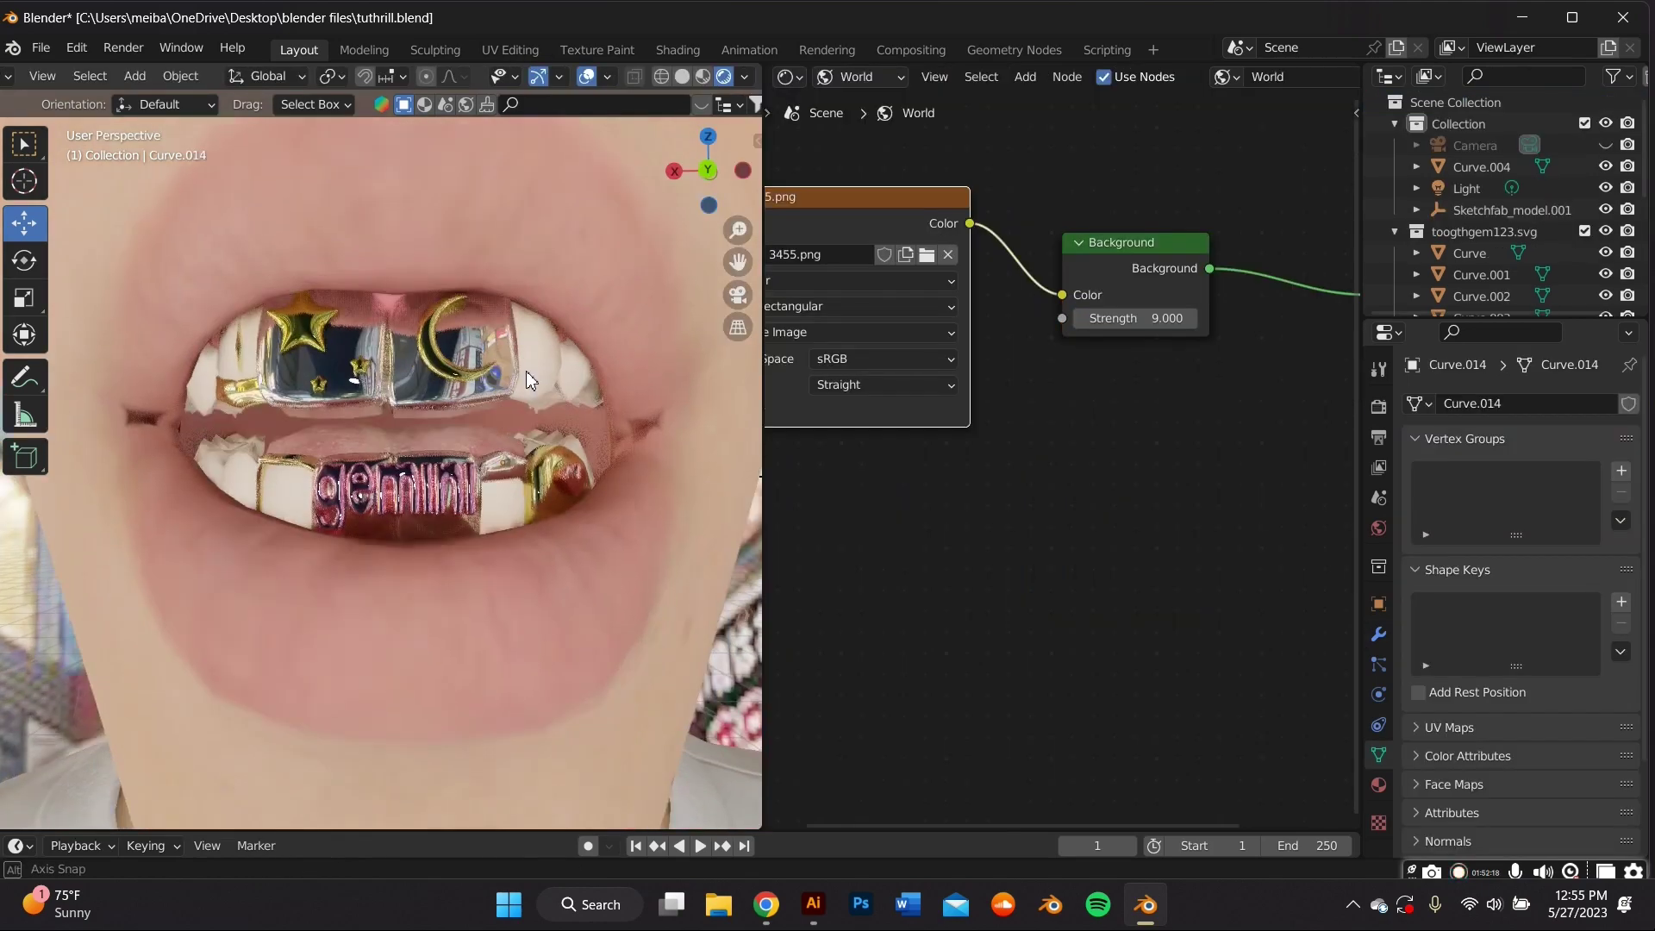
scroll(528, 362, "down", 5)
middle_click_drag(529, 353, 474, 372)
scroll(425, 402, "up", 5)
scroll(467, 411, "down", 4)
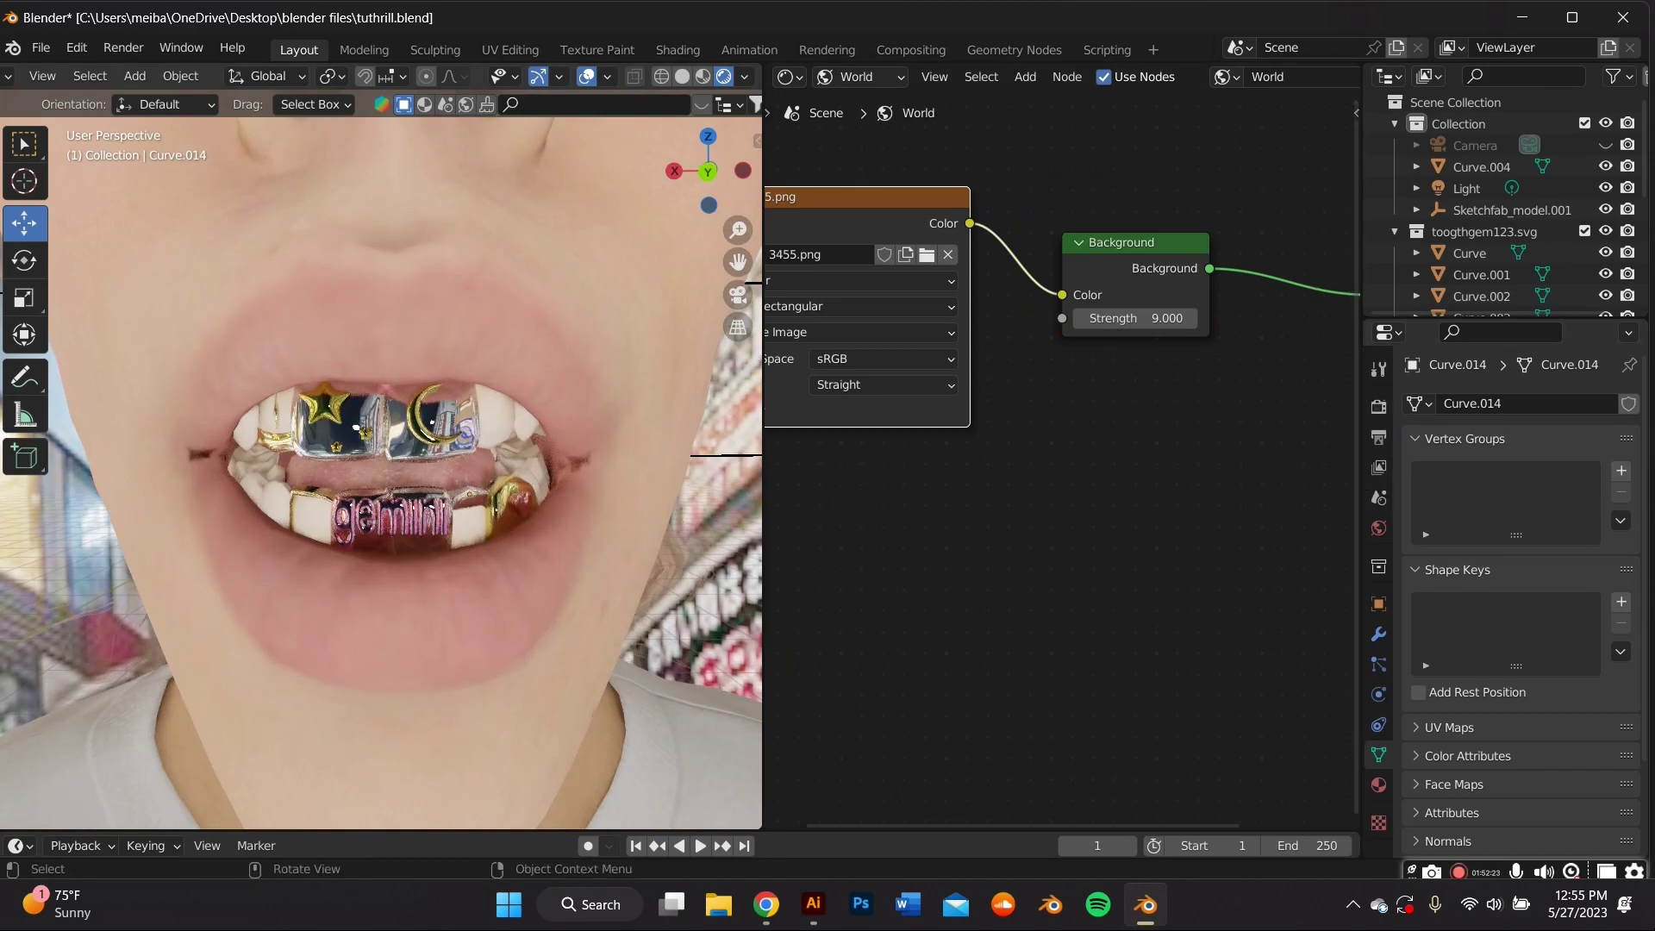
Save the file and set up rendering with the Cycles engine, opening its device options
left_click(24, 50)
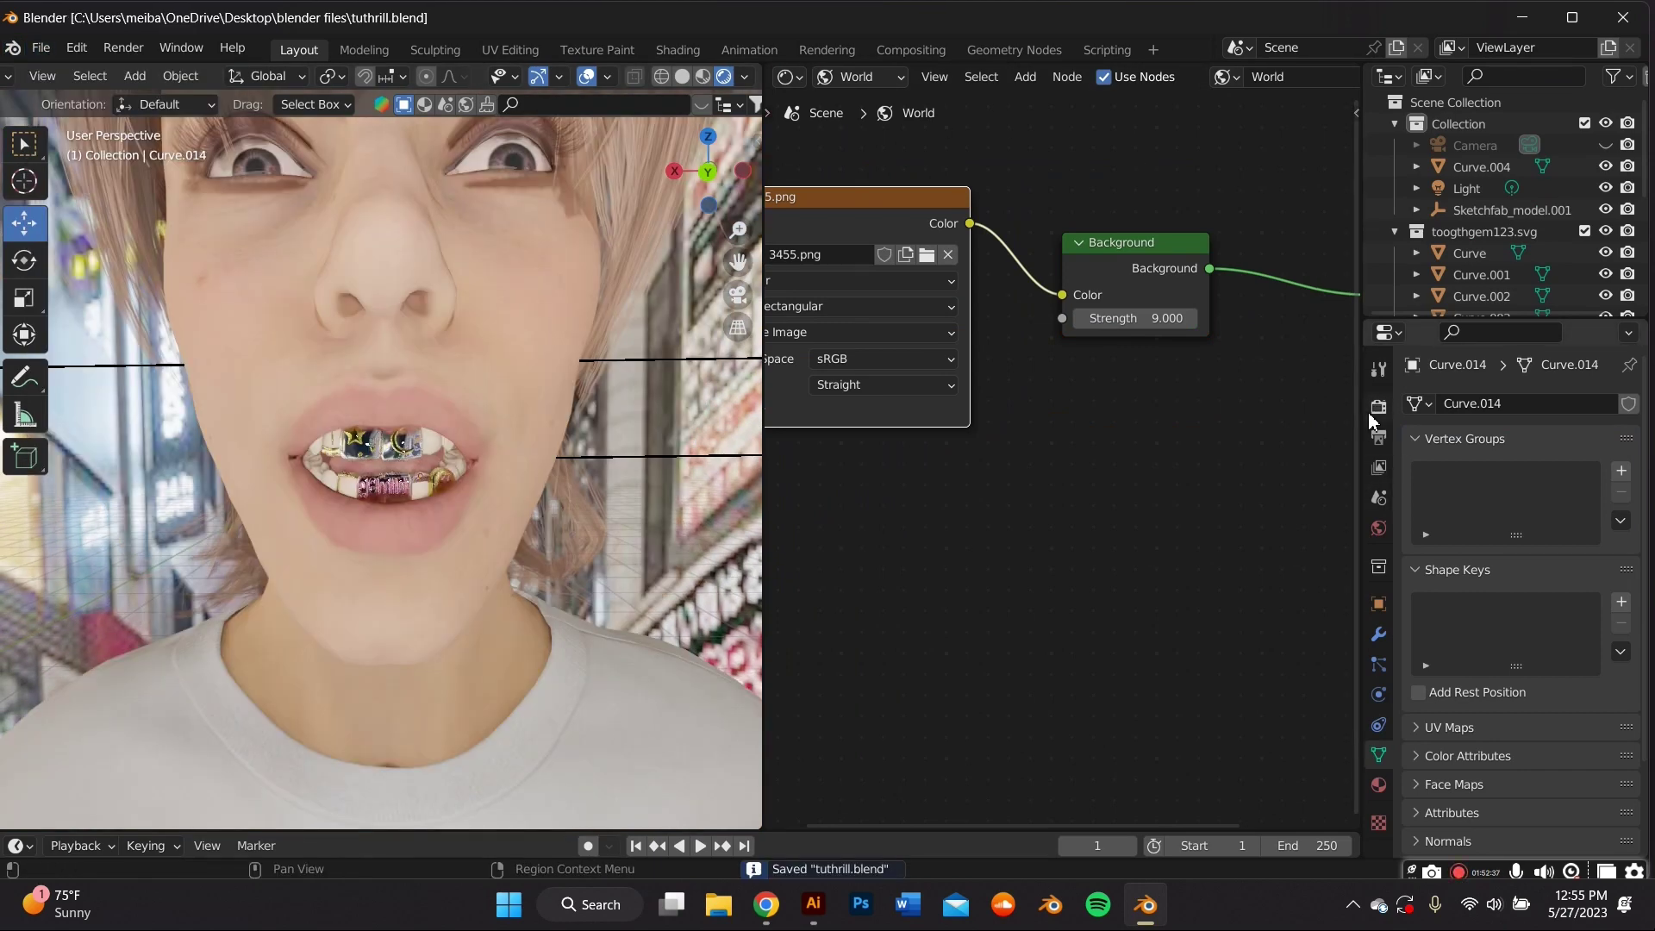
left_click(1375, 407)
left_click(1533, 404)
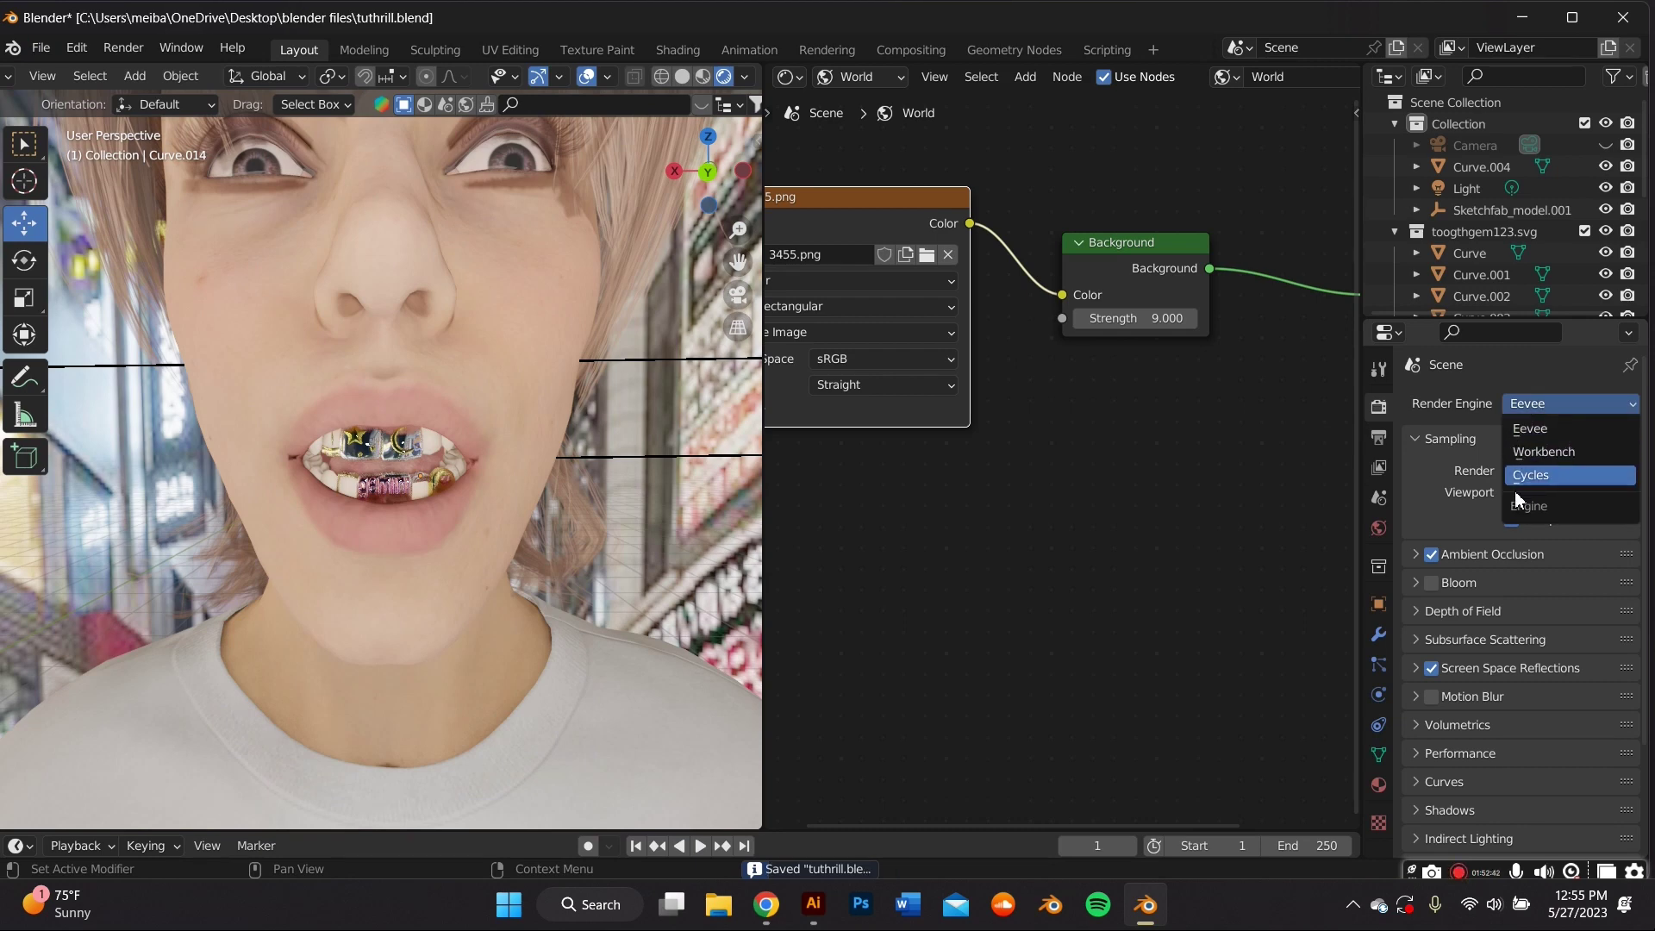
key("Return")
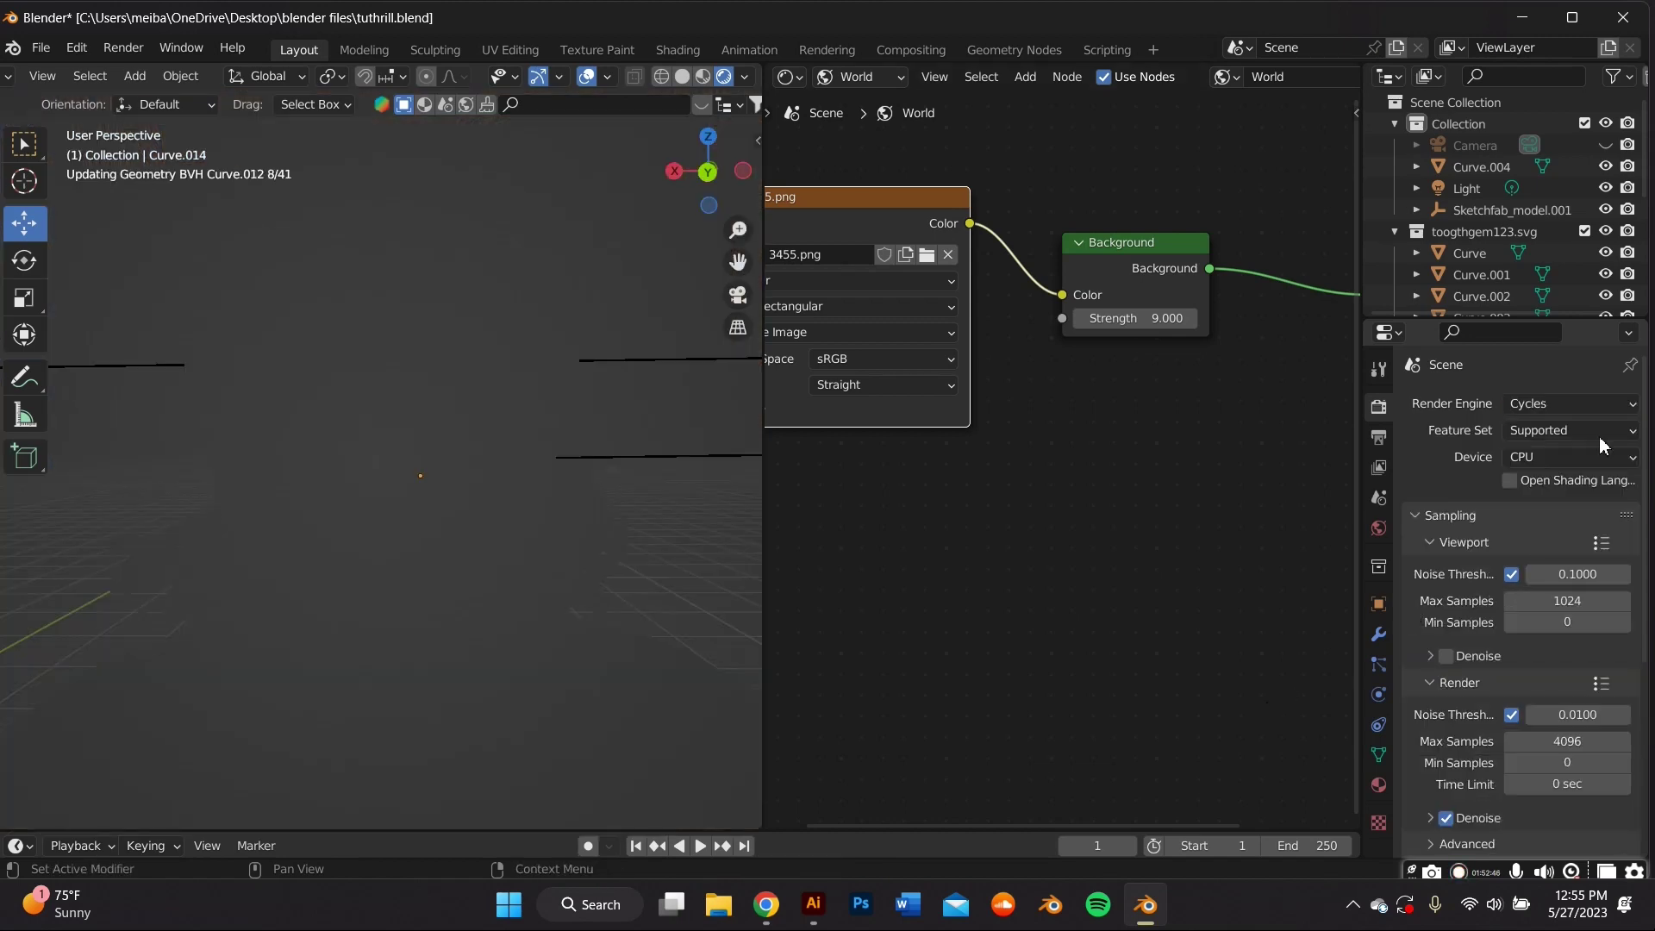
left_click(1577, 456)
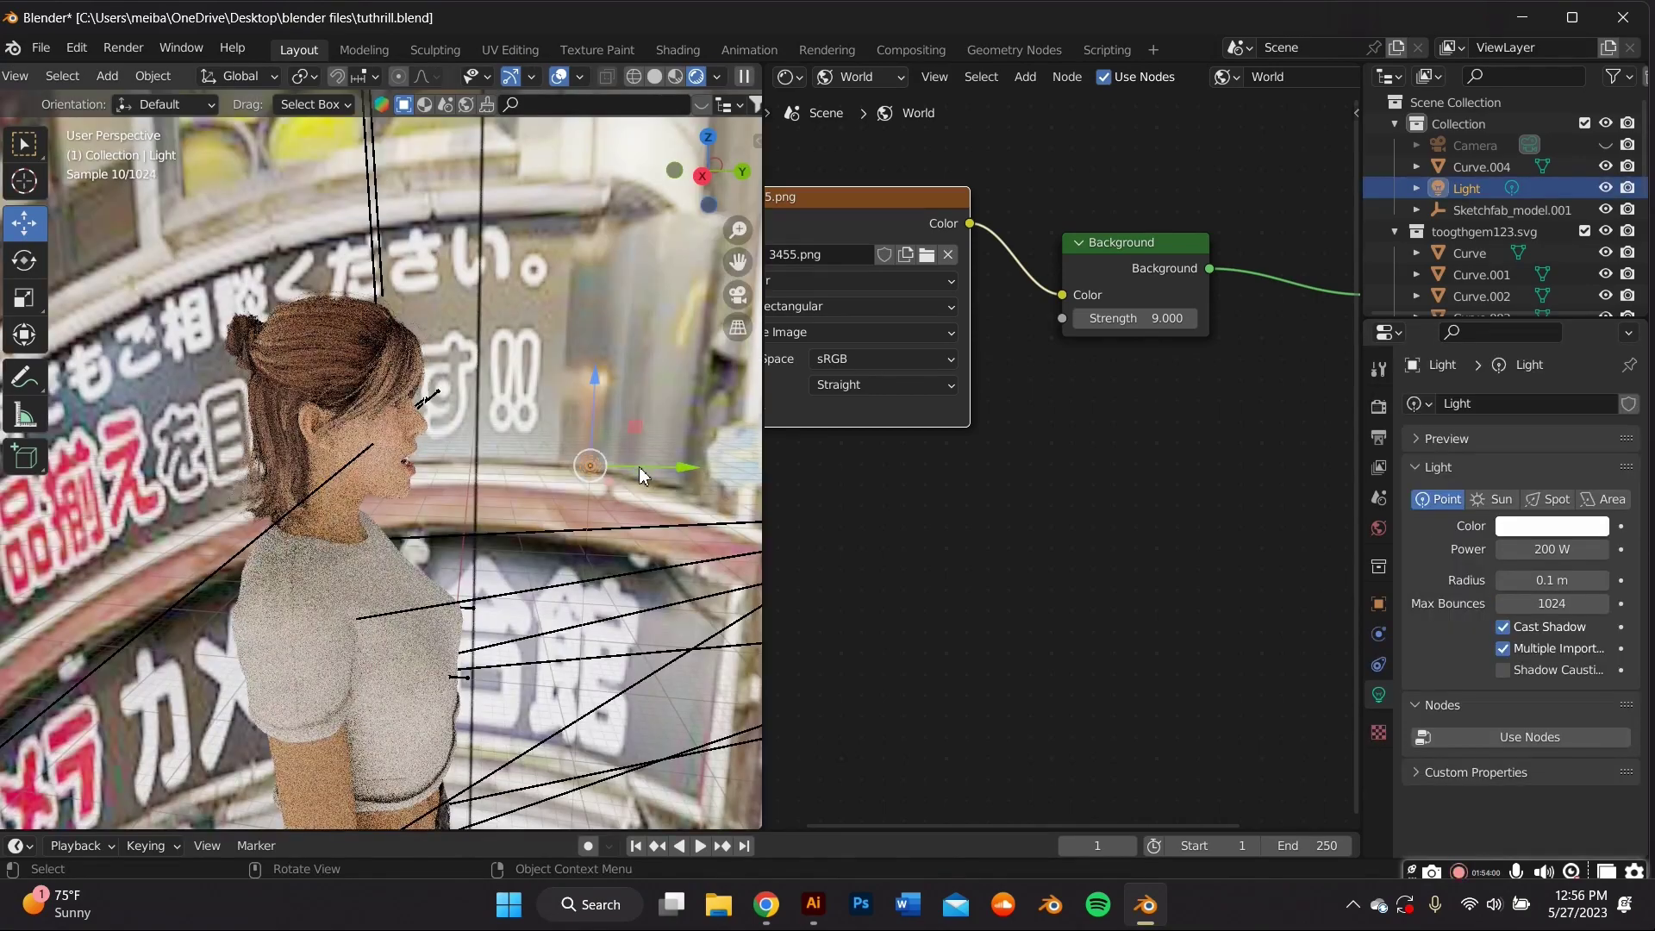
Move the point light along the Y axis closer to the model's face
key("g")
key("y")
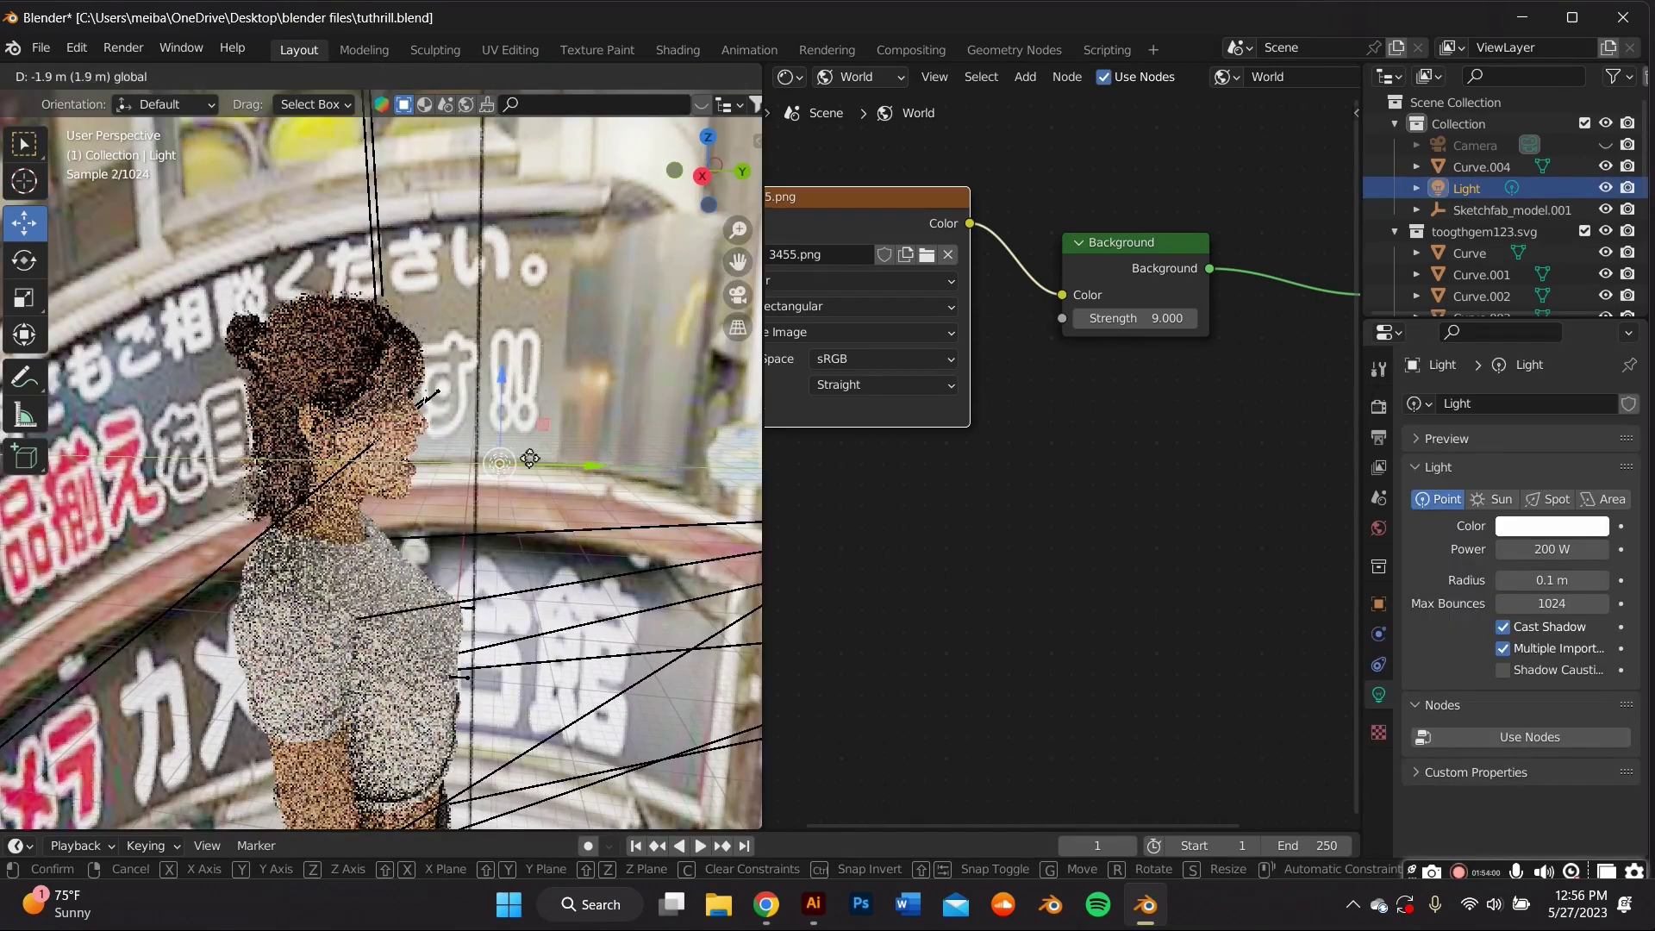
left_click_drag(475, 445, 475, 447)
middle_click_drag(473, 447, 324, 460)
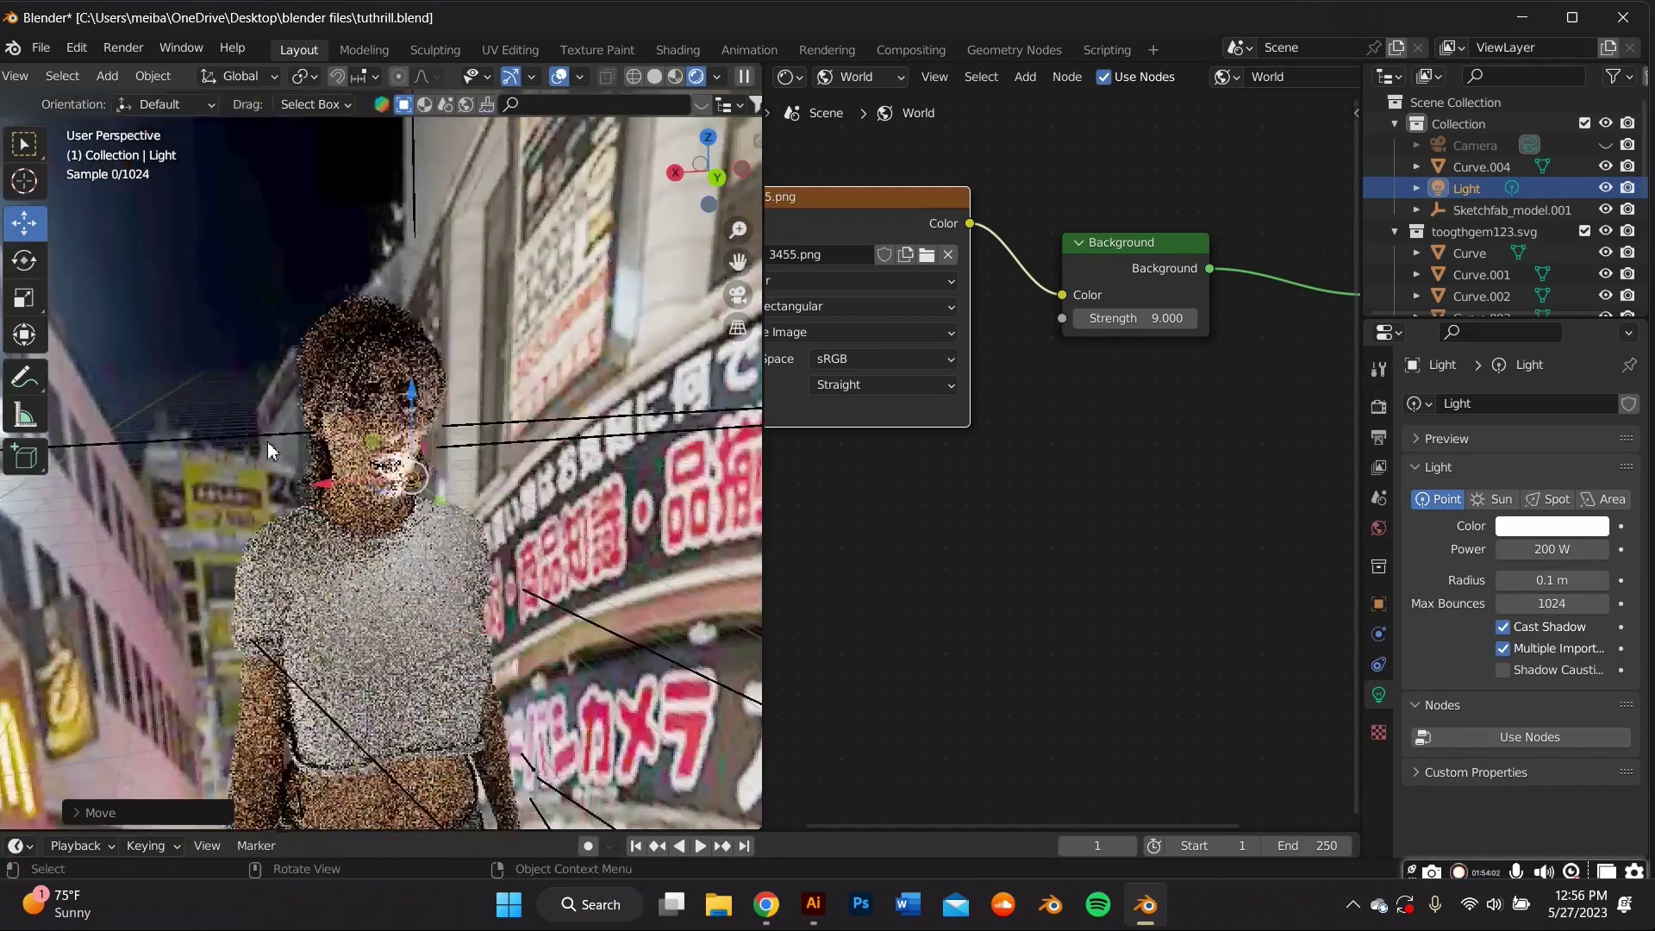
scroll(324, 461, "up", 4)
scroll(326, 459, "up", 10)
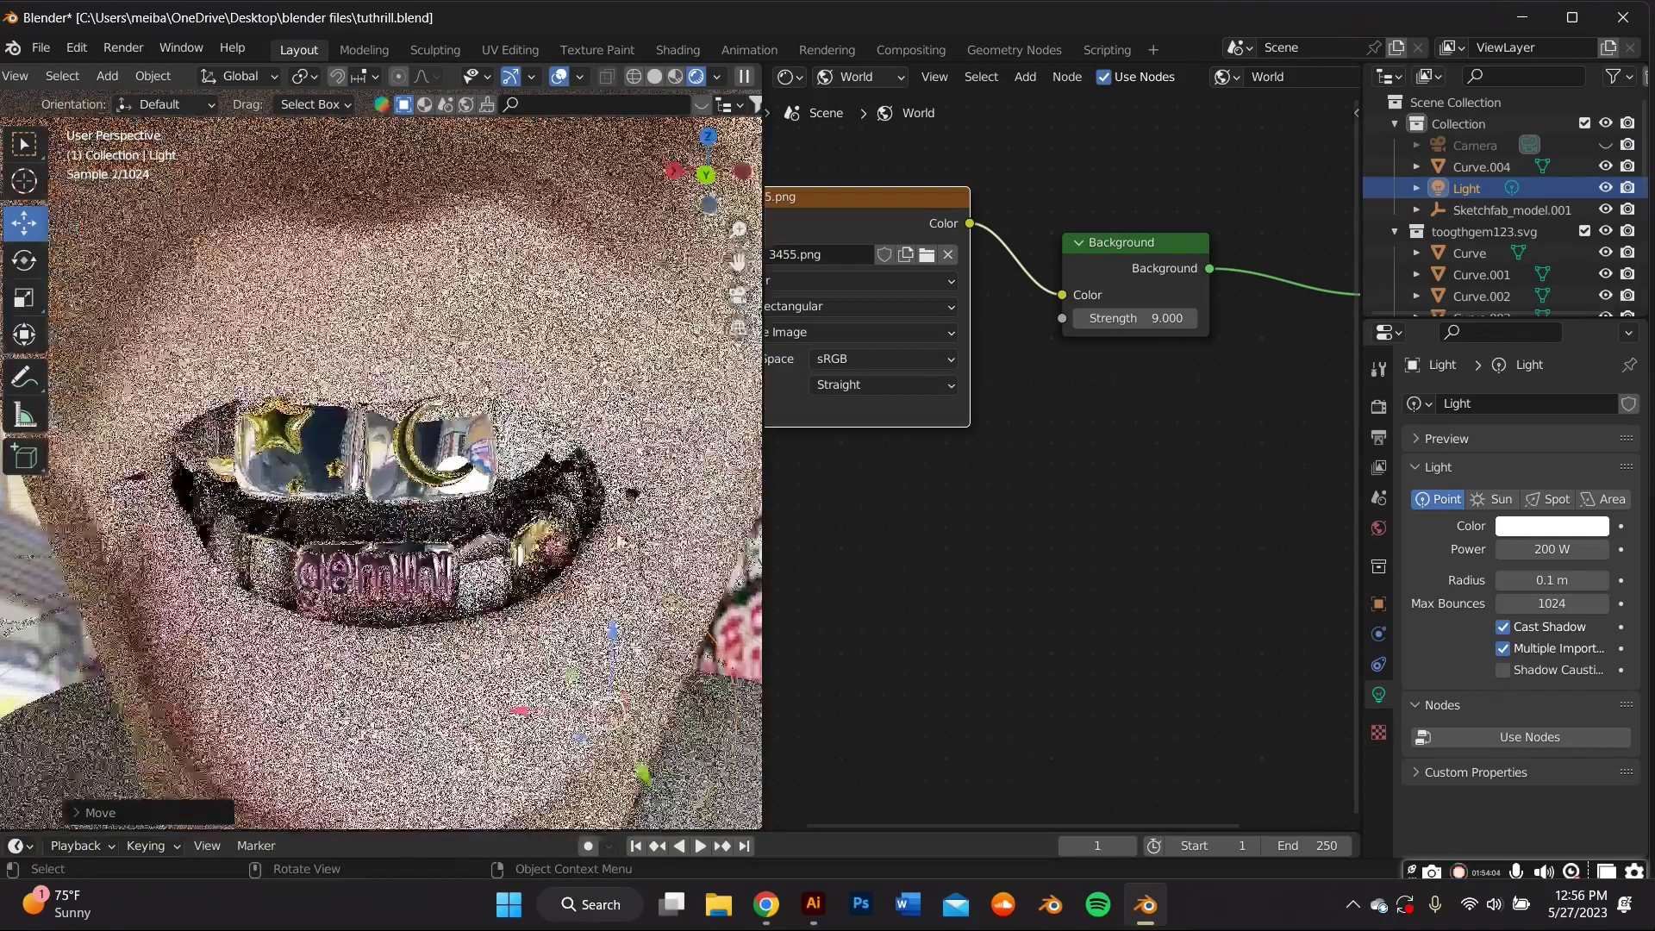
Try a power of 1 W for the point light, and attempt to enter a higher value
left_click(1547, 549)
type("1")
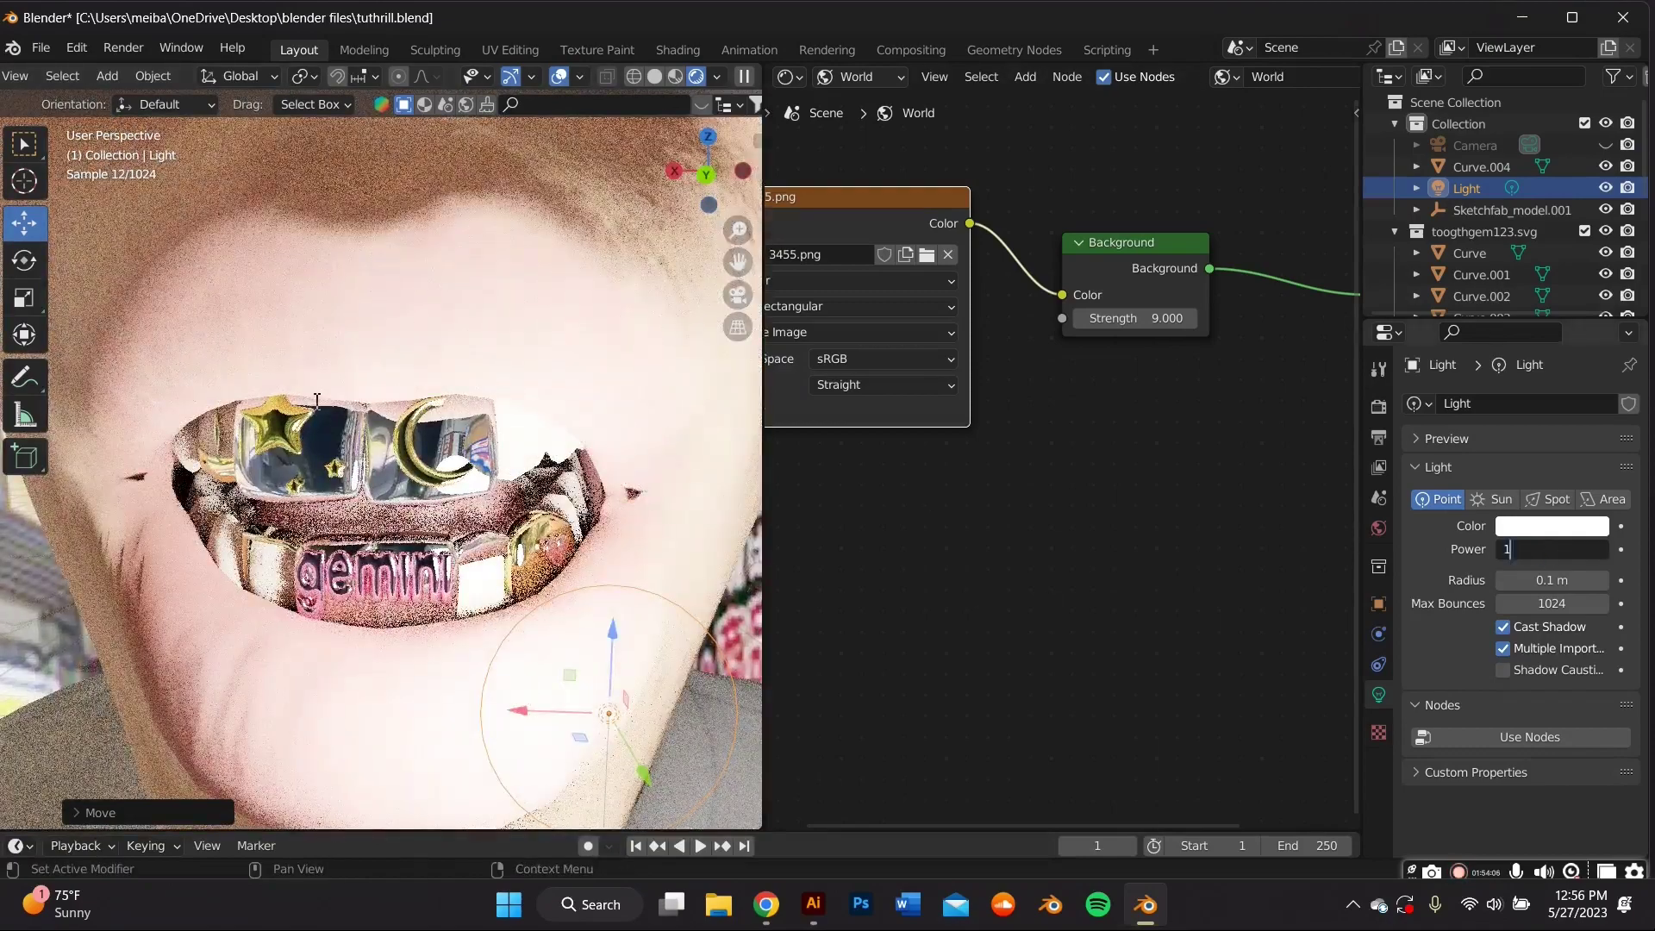
key("Return")
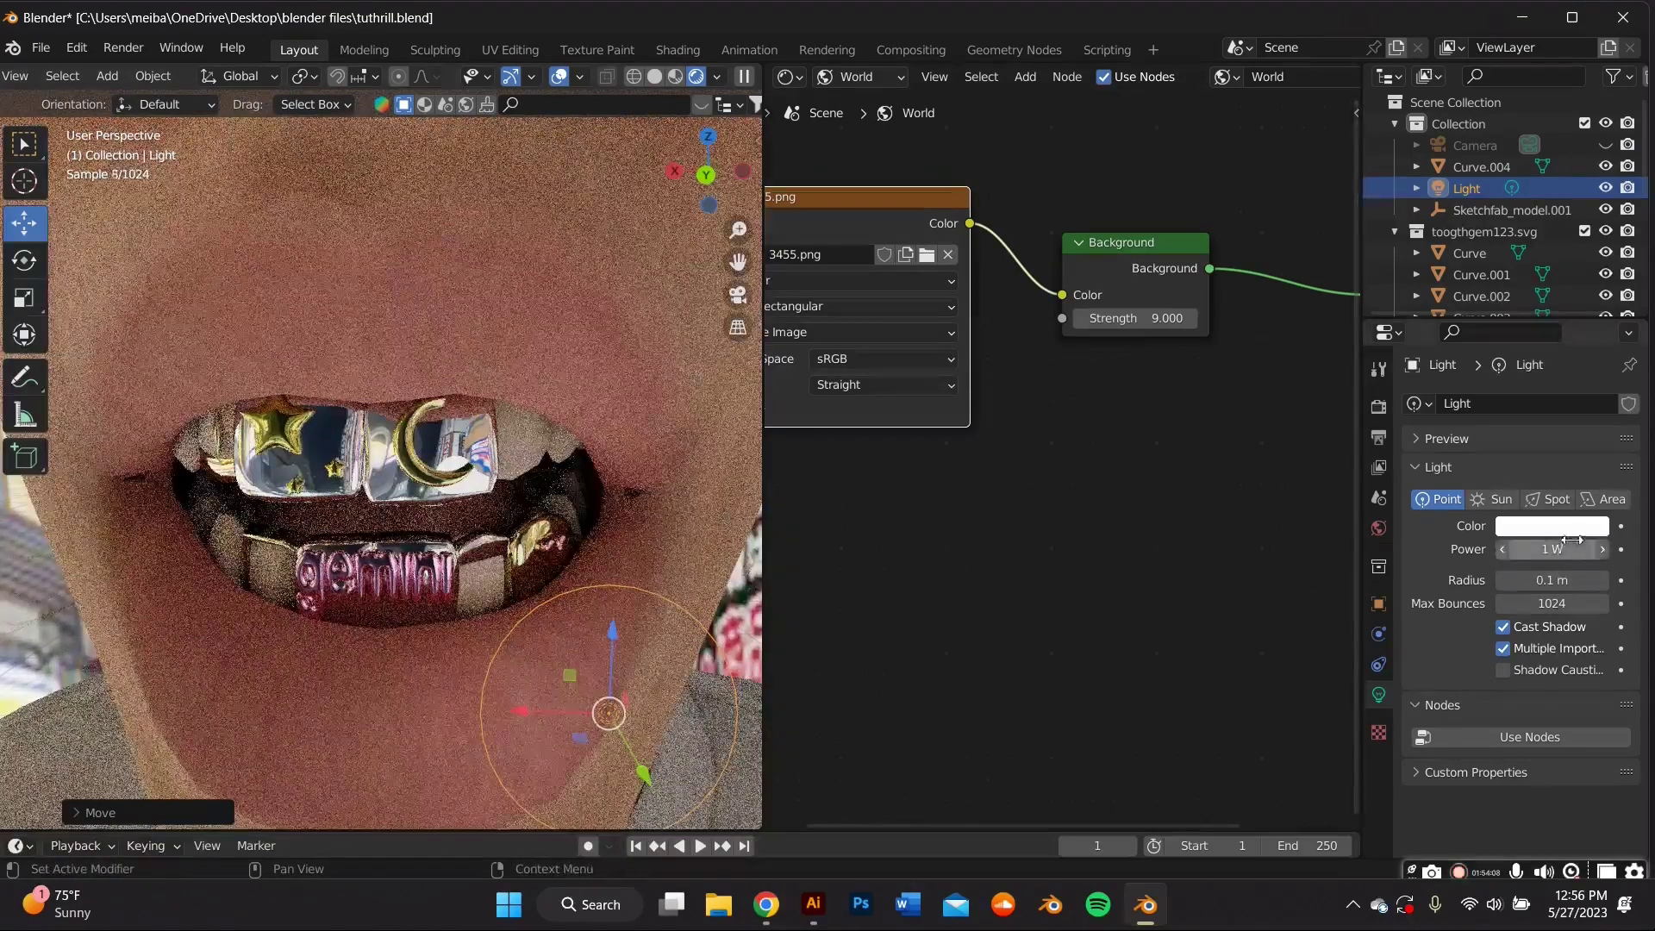
left_click(1555, 554)
type("4o")
key("Return")
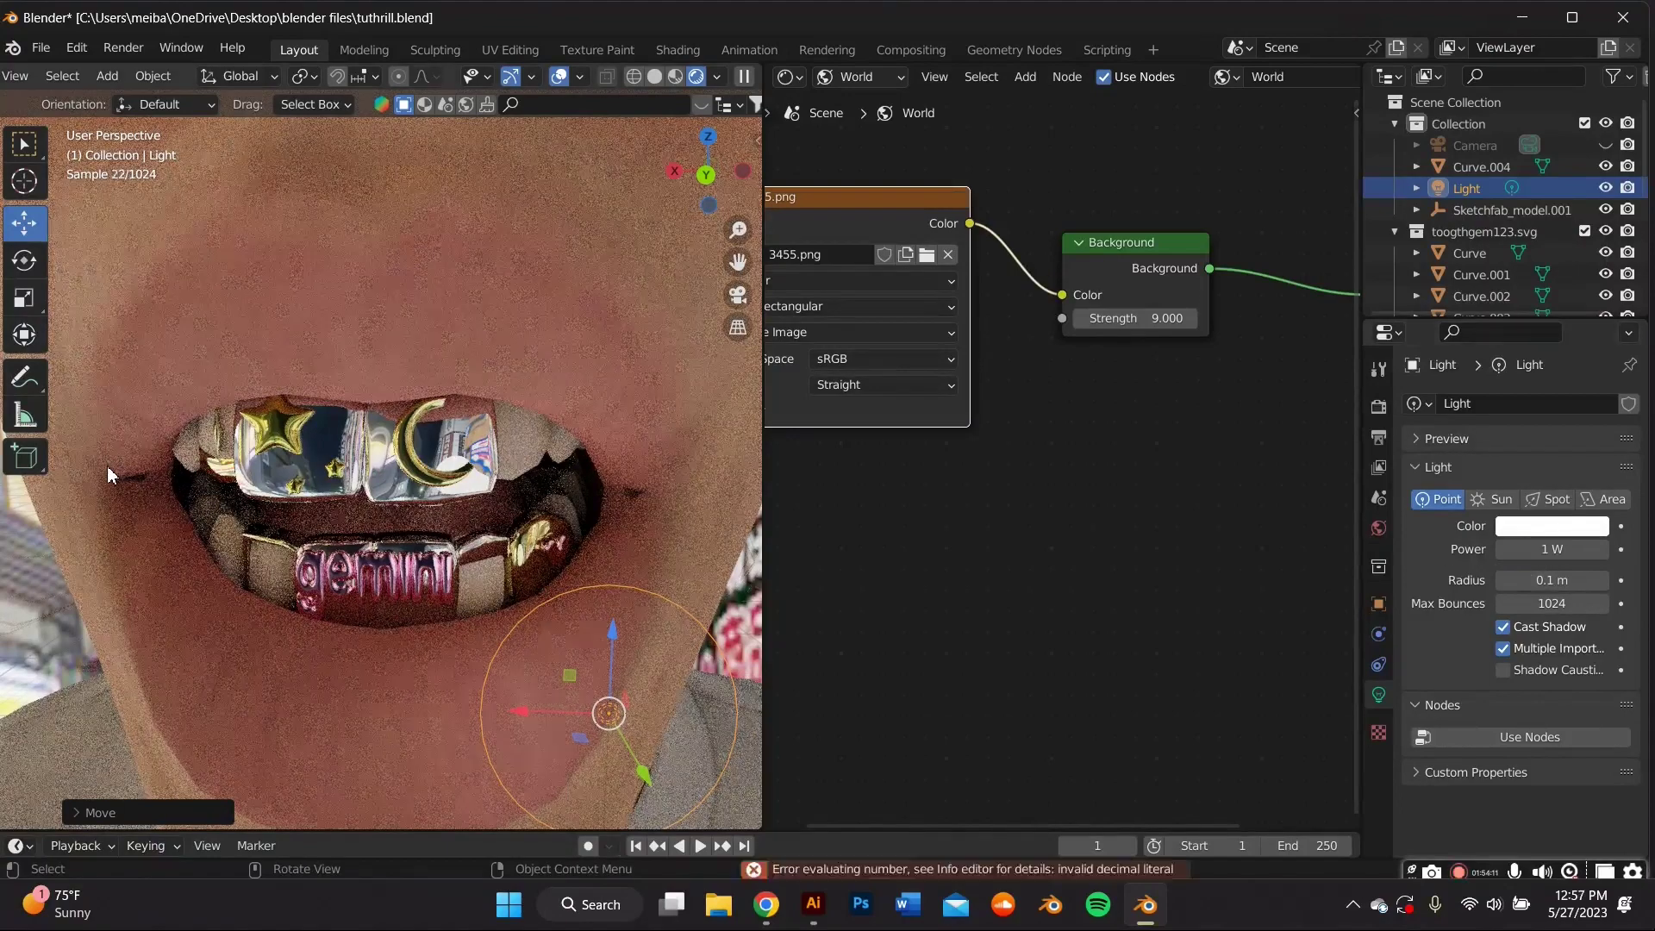
Set the point light's power to 20 W
left_click(1510, 553)
type("2")
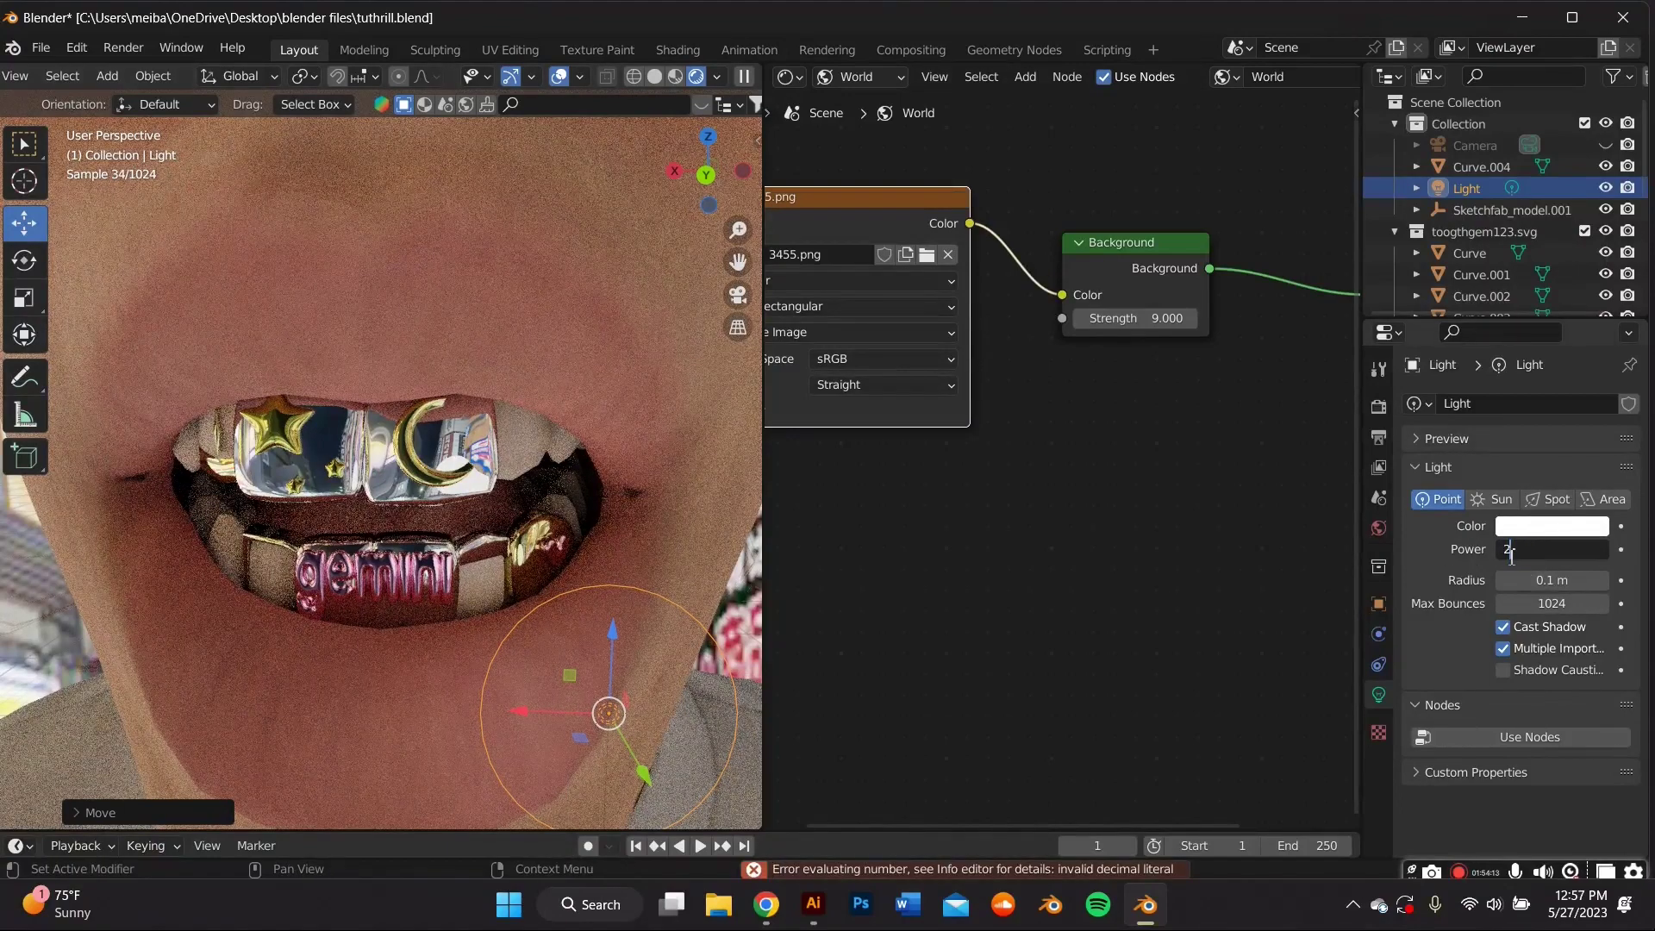
type("0")
key("Return")
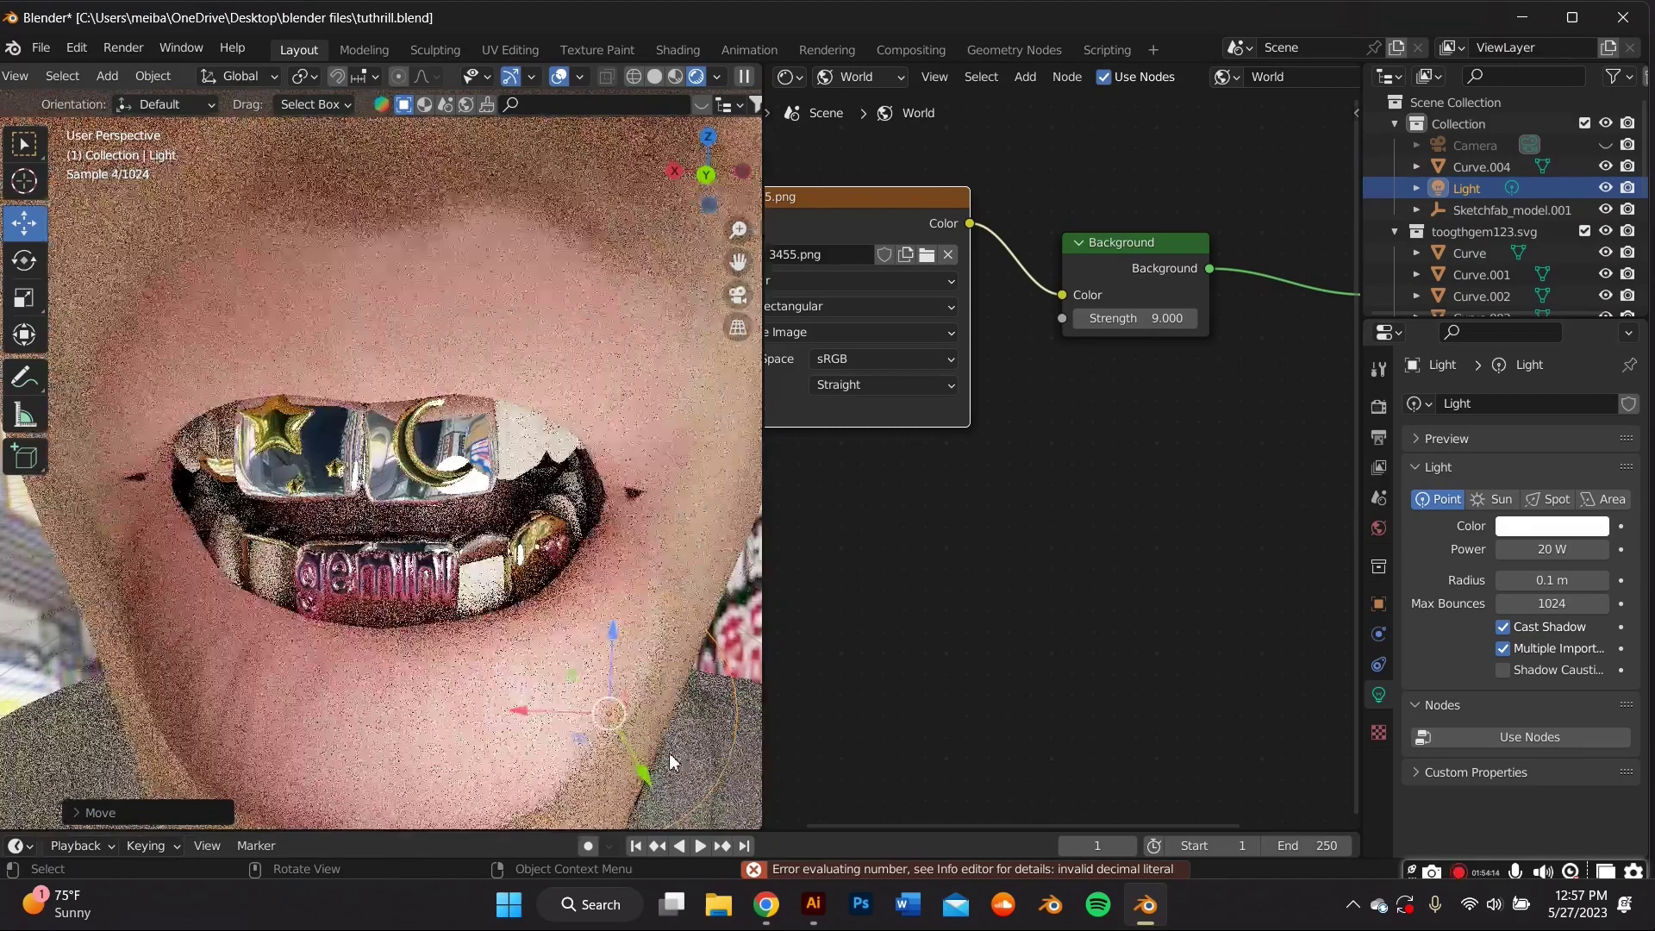
Move the point light in front of the lower teeth, just above the "gemini" gem
key("g")
left_click(228, 507)
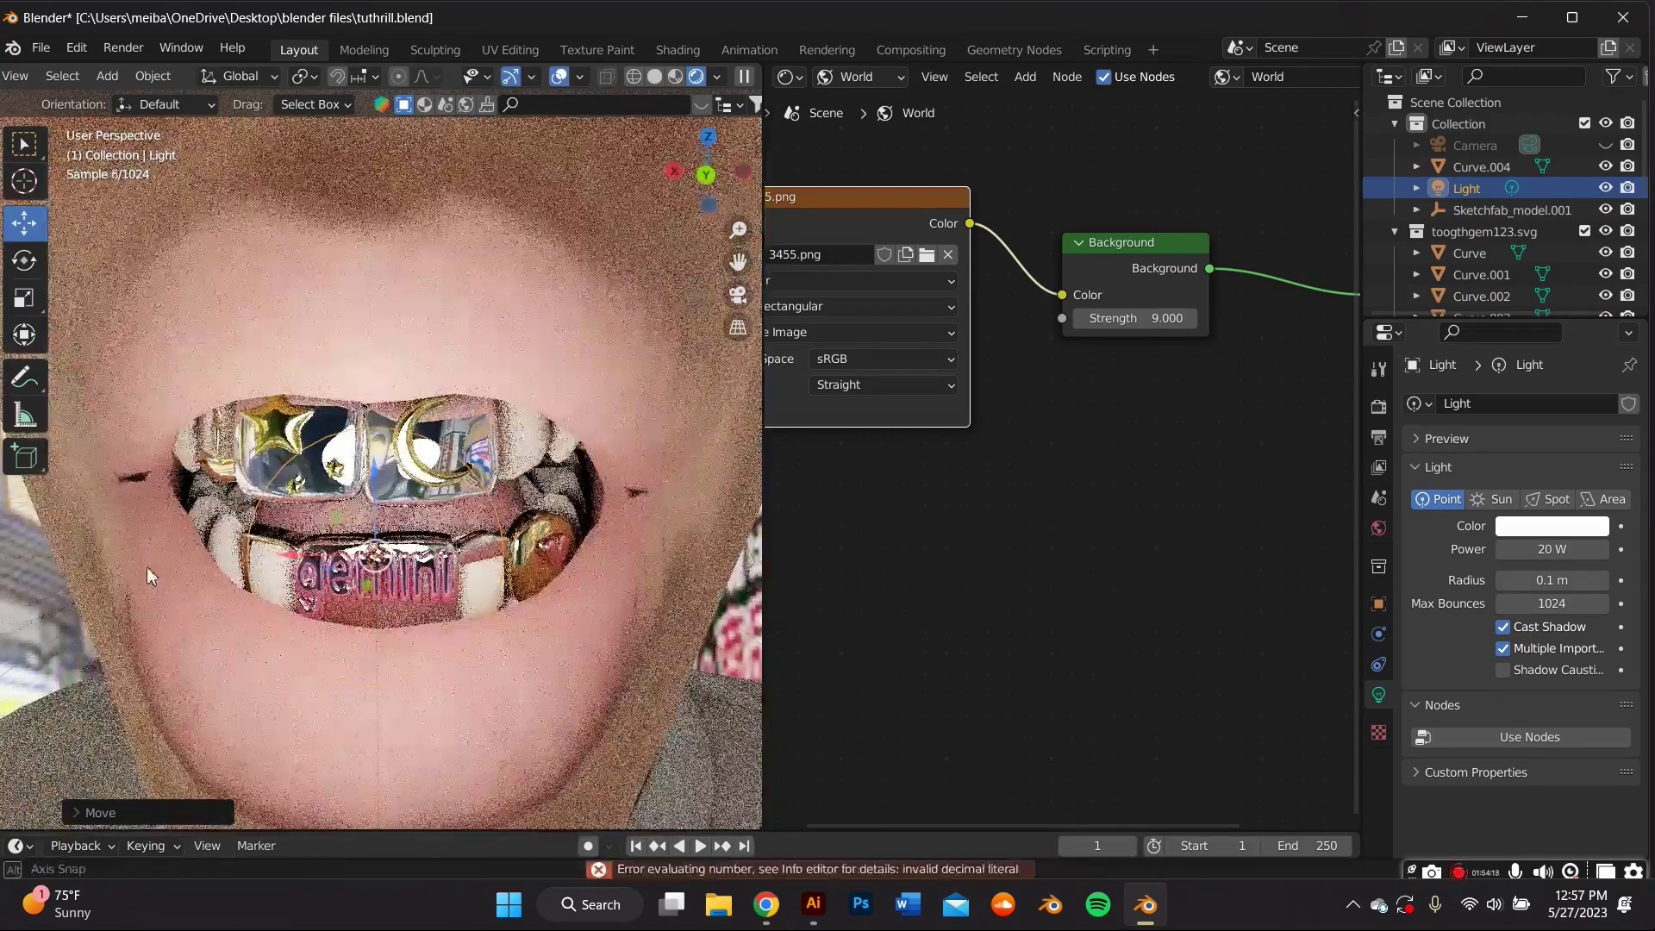
middle_click_drag(146, 568, 328, 474)
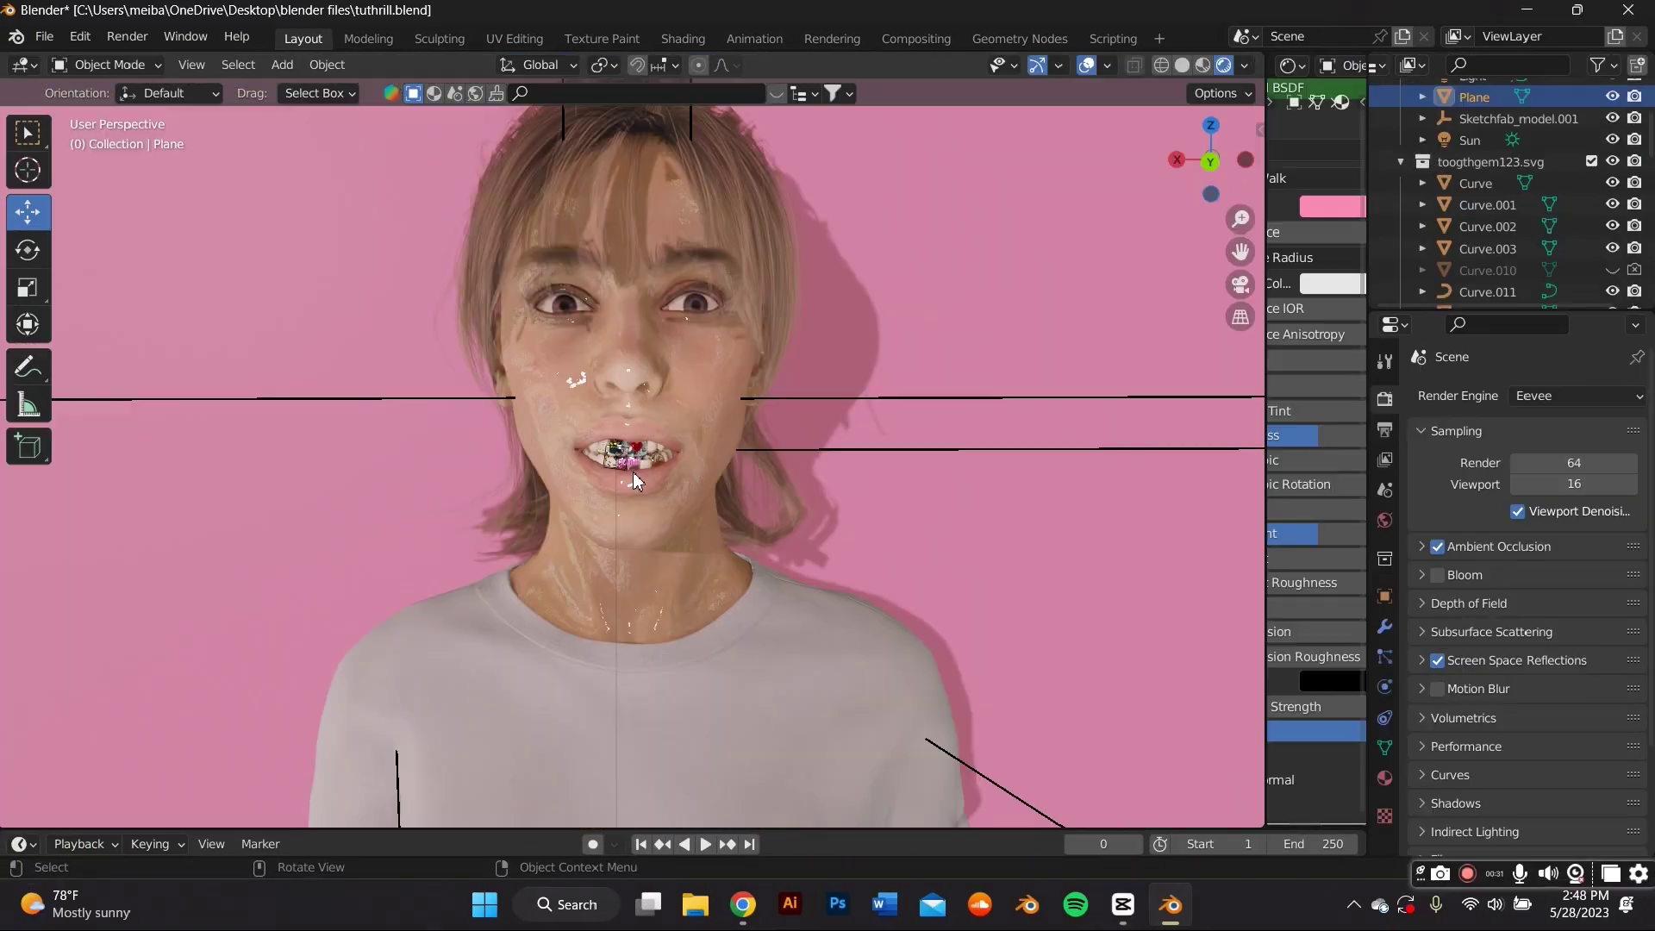
Select the model's head mesh and switch to the Texture Paint workspace
left_click(633, 478)
scroll(663, 293, "up", 2)
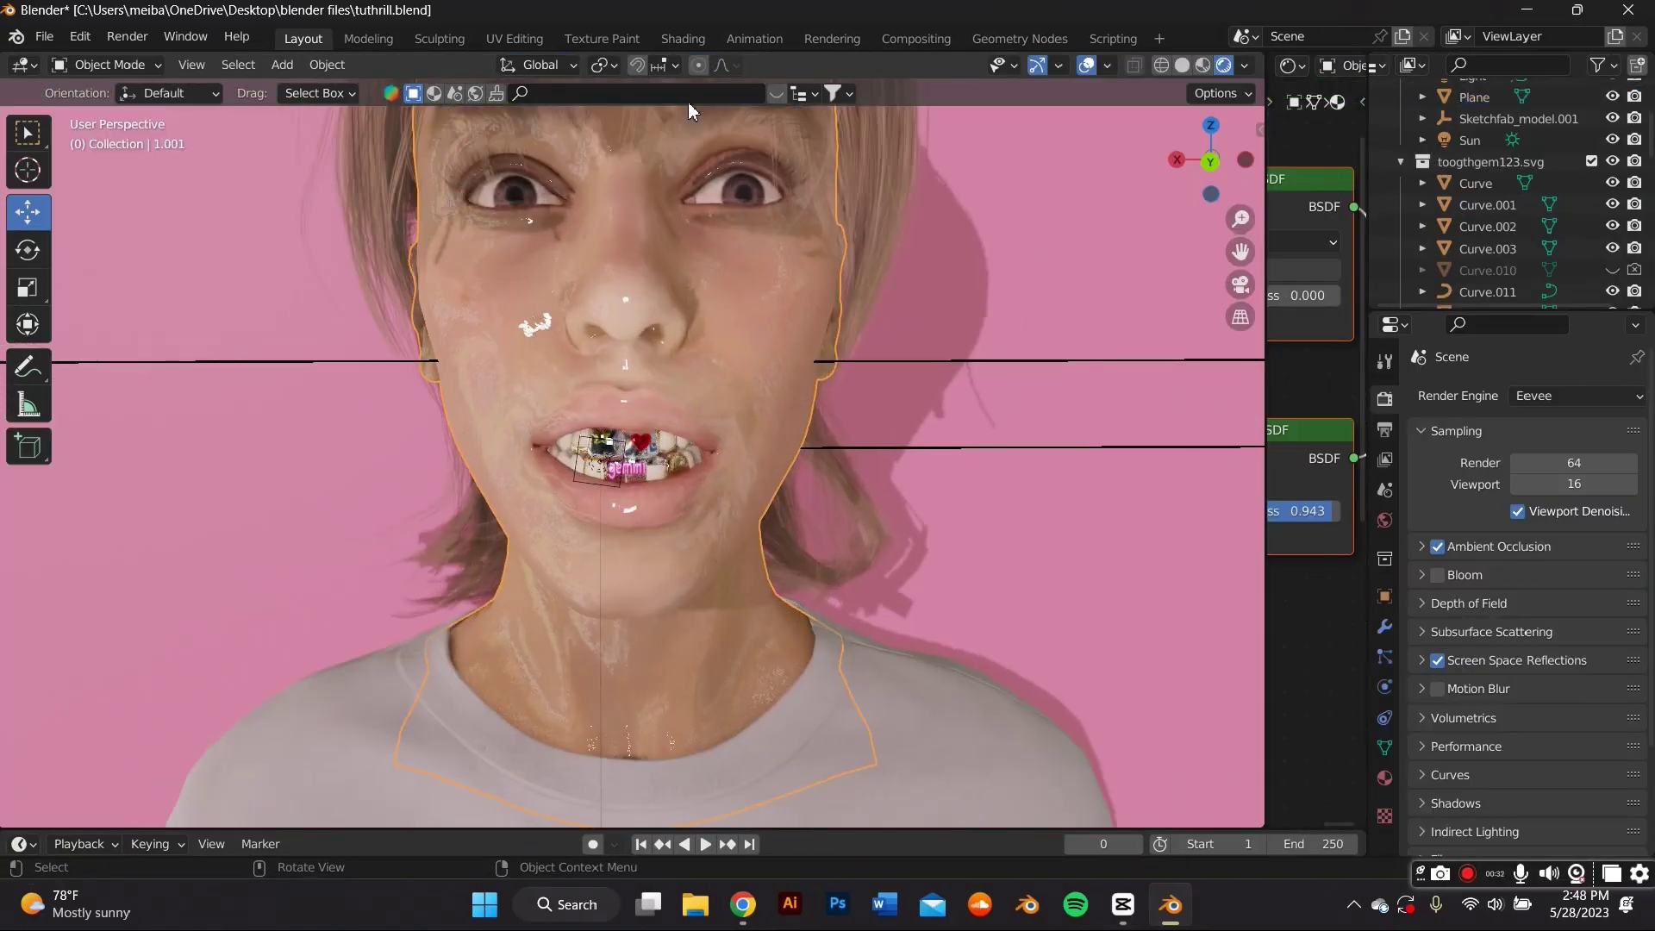
left_click(604, 38)
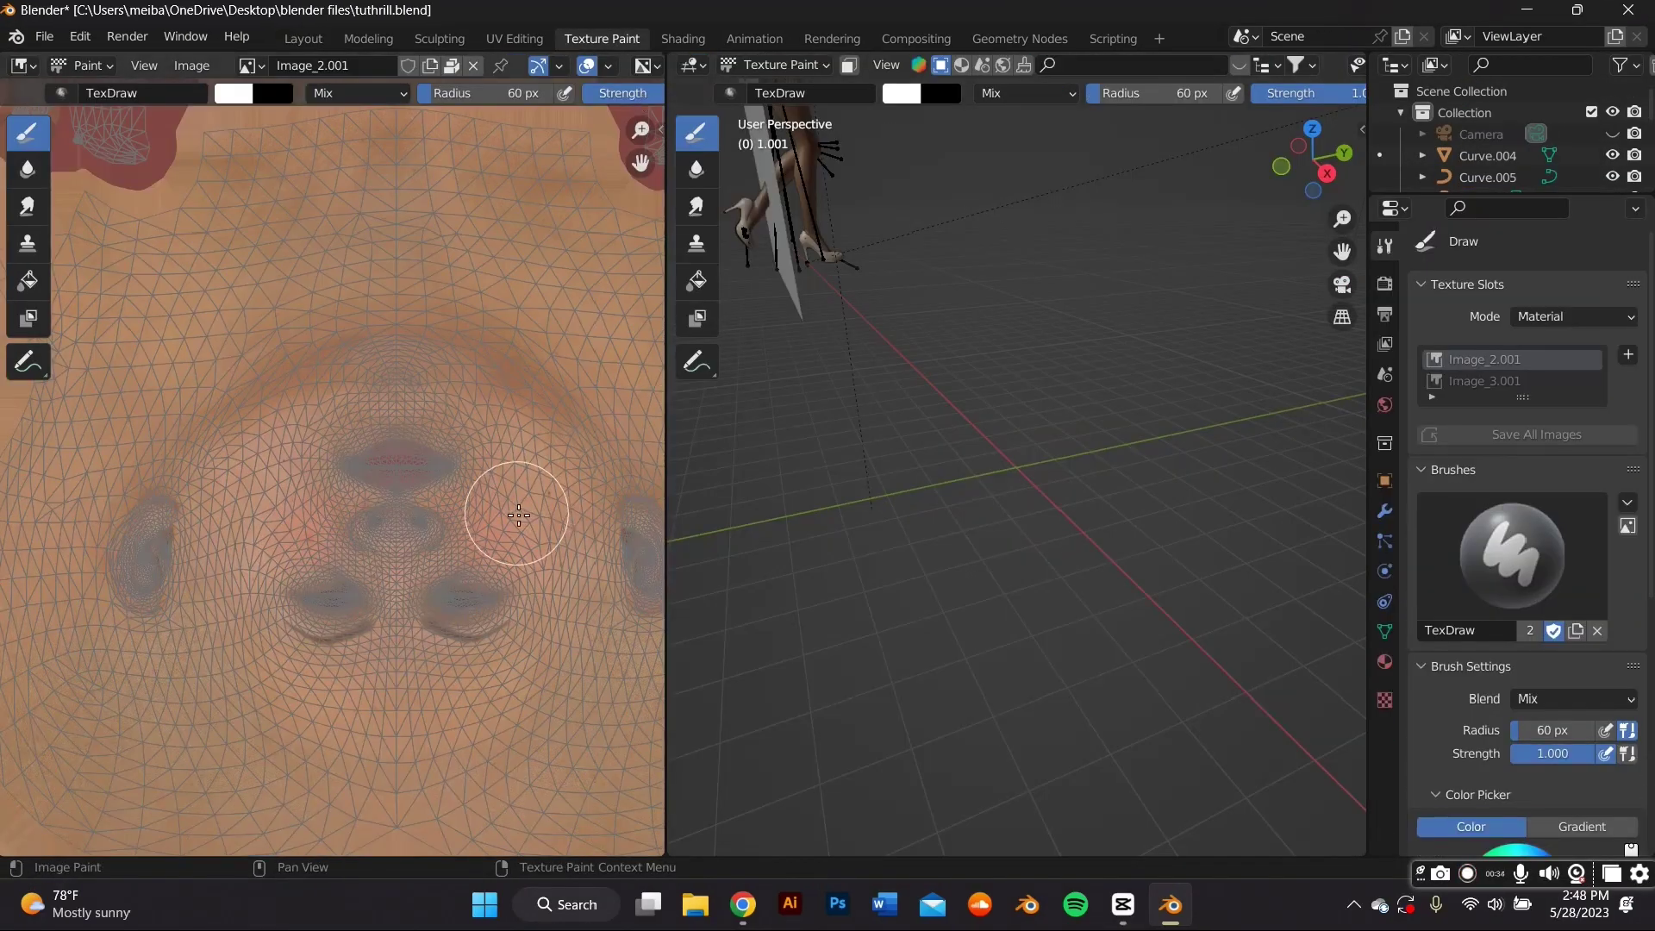
Examine the model's lips and tooth gems up close from the side and front before painting
scroll(517, 512, "down", 5)
middle_click_drag(829, 322, 971, 286)
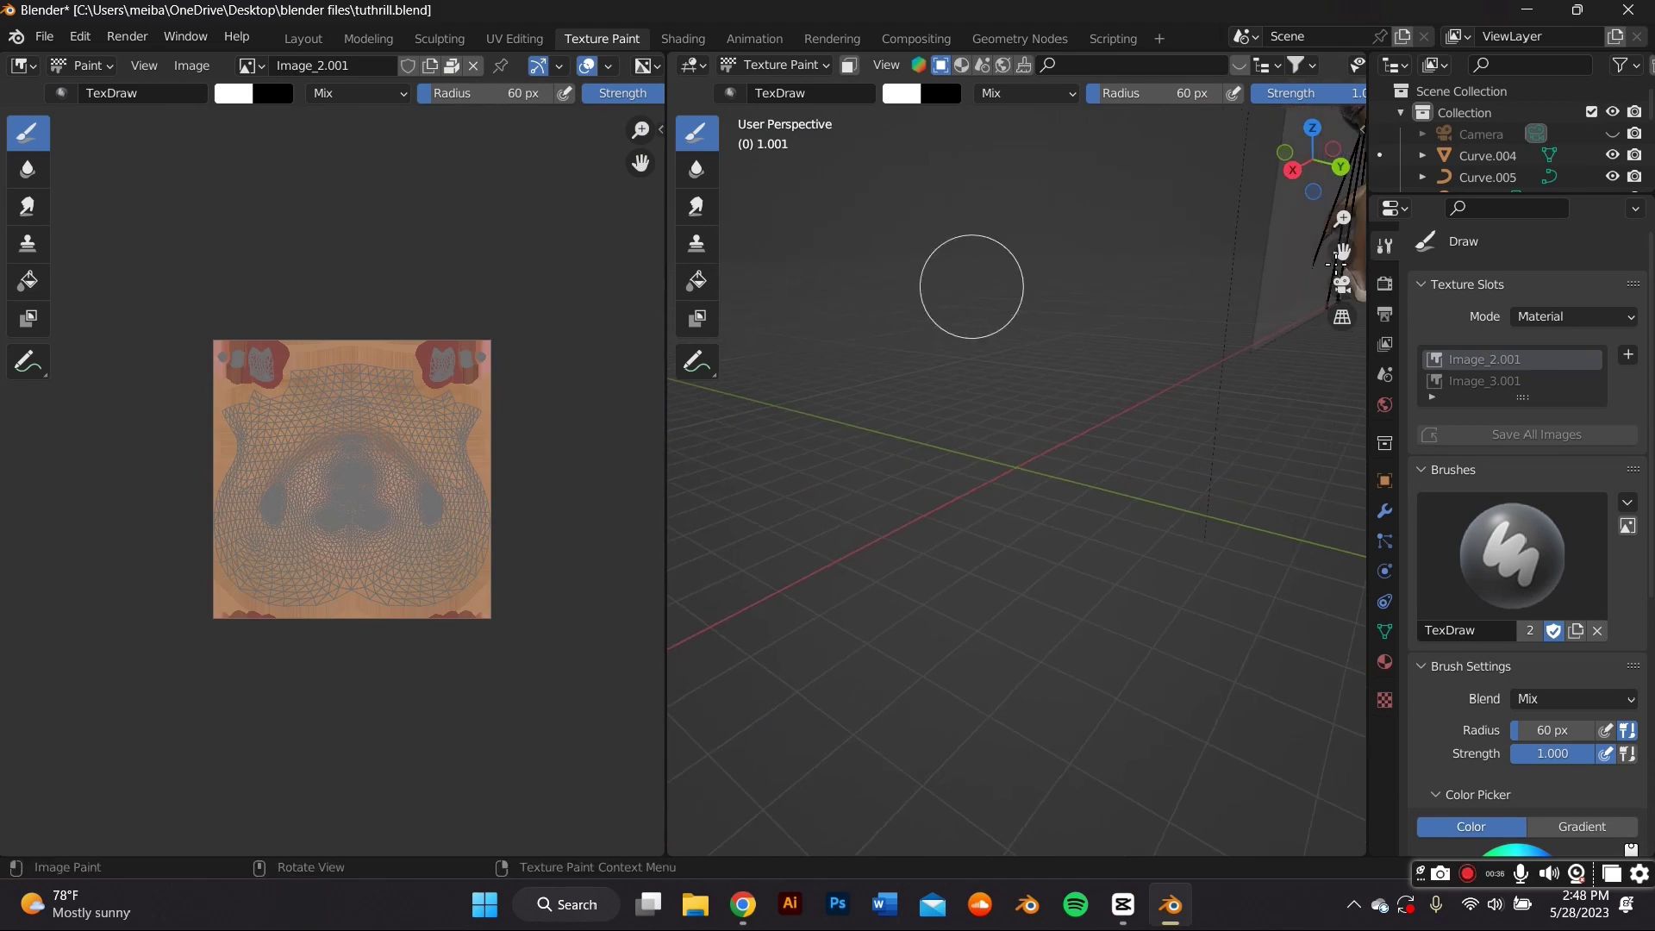
left_click_drag(1342, 252, 1112, 518)
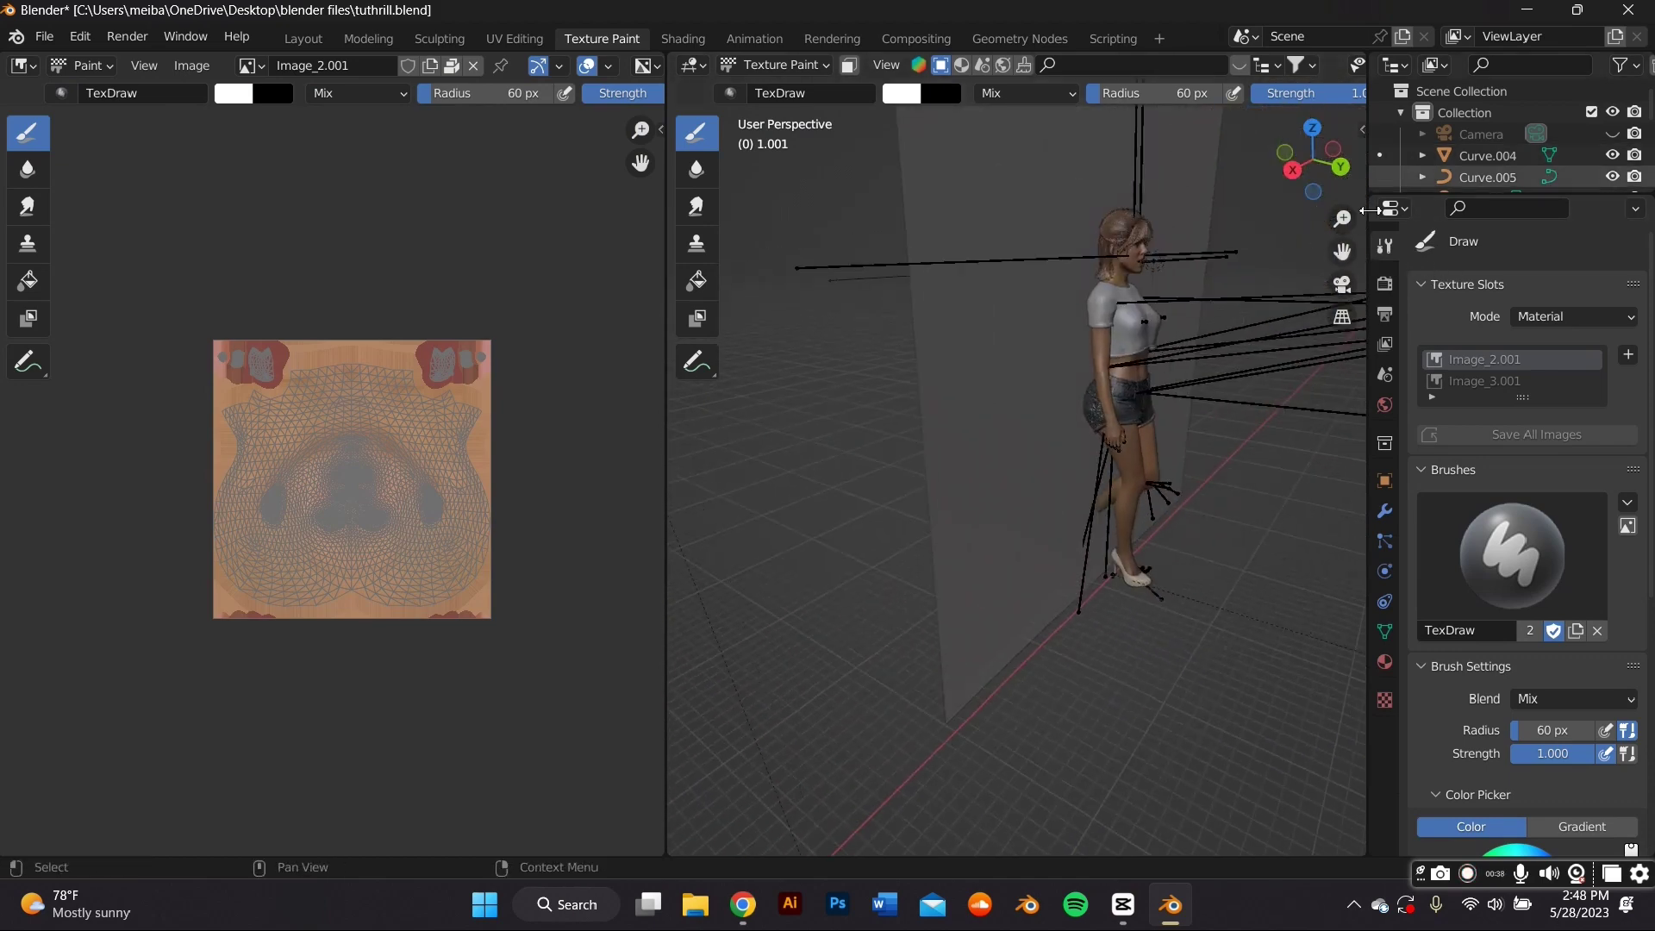
mouse_move(1342, 252)
left_mouse_down()
mouse_move(1291, 304)
mouse_move(1000, 409)
left_mouse_up()
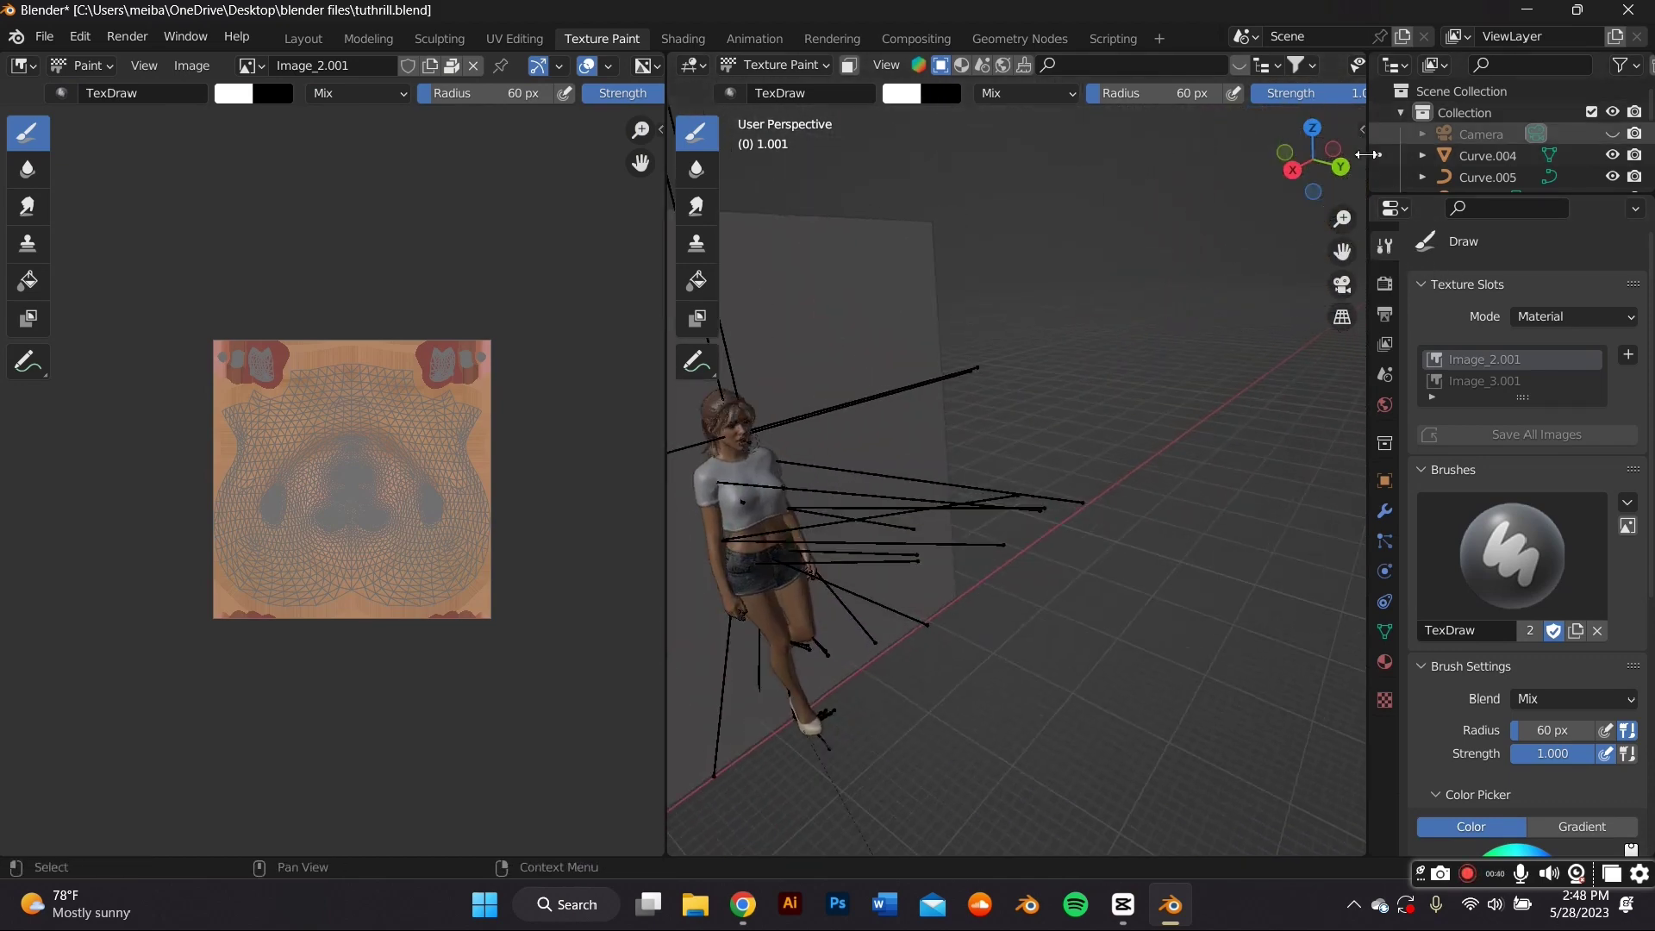
left_click_drag(1342, 252, 1510, 221)
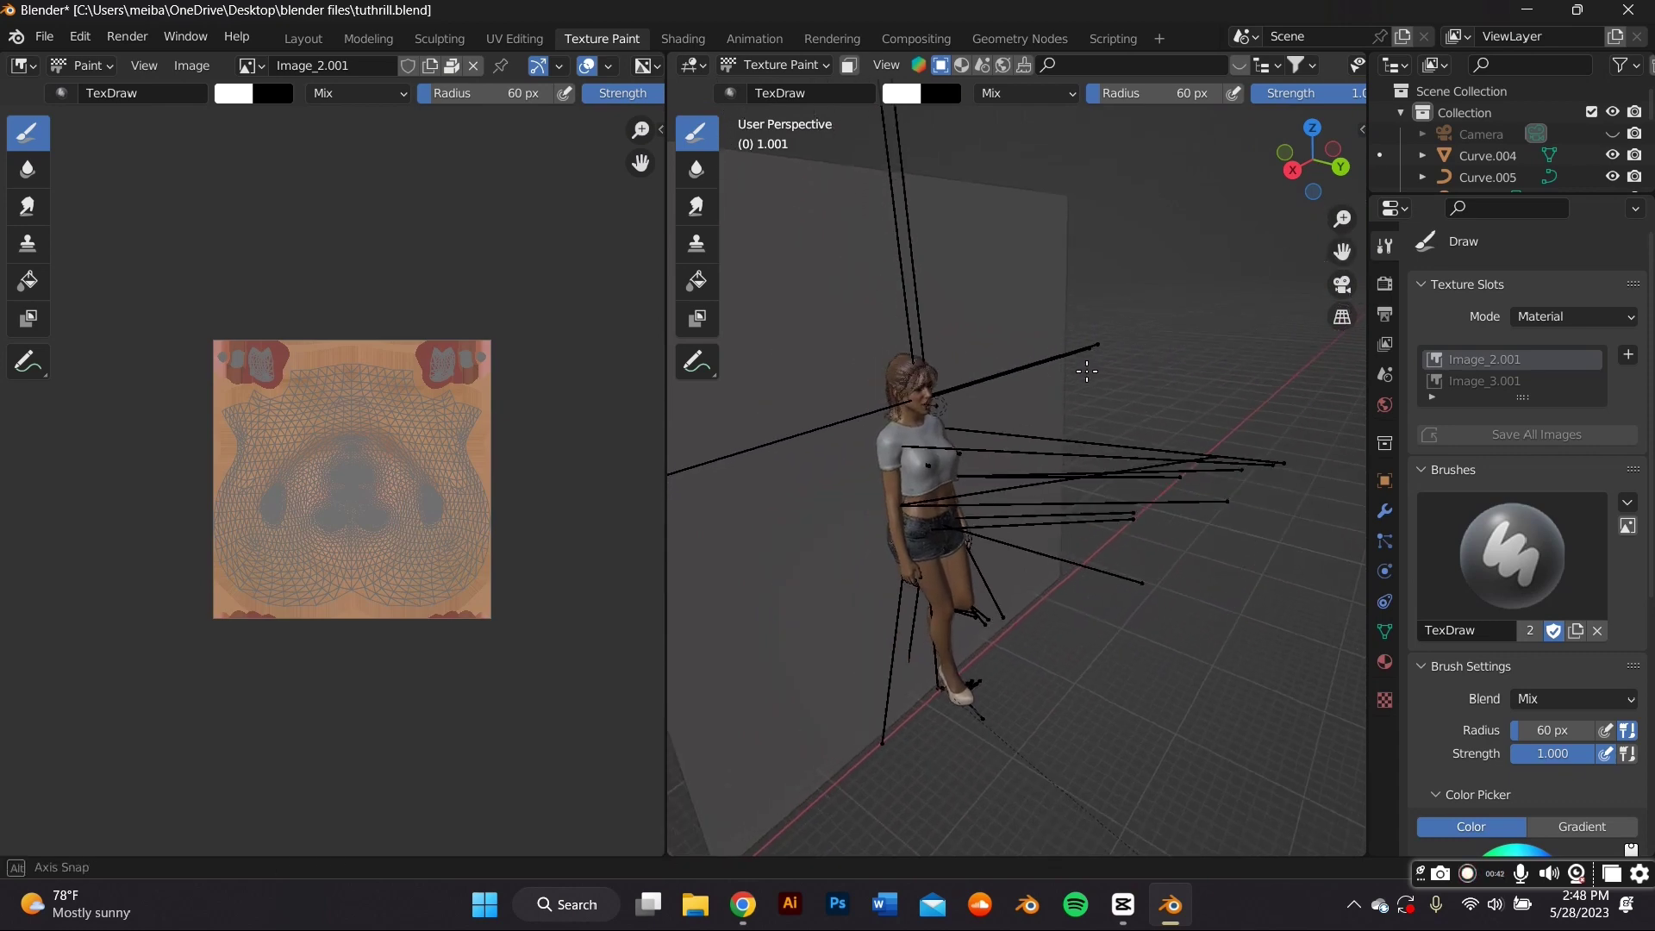
middle_click_drag(1089, 370, 845, 296)
left_click_drag(1356, 229, 1295, 450)
scroll(1197, 377, "up", 7)
middle_click_drag(928, 299, 1189, 258)
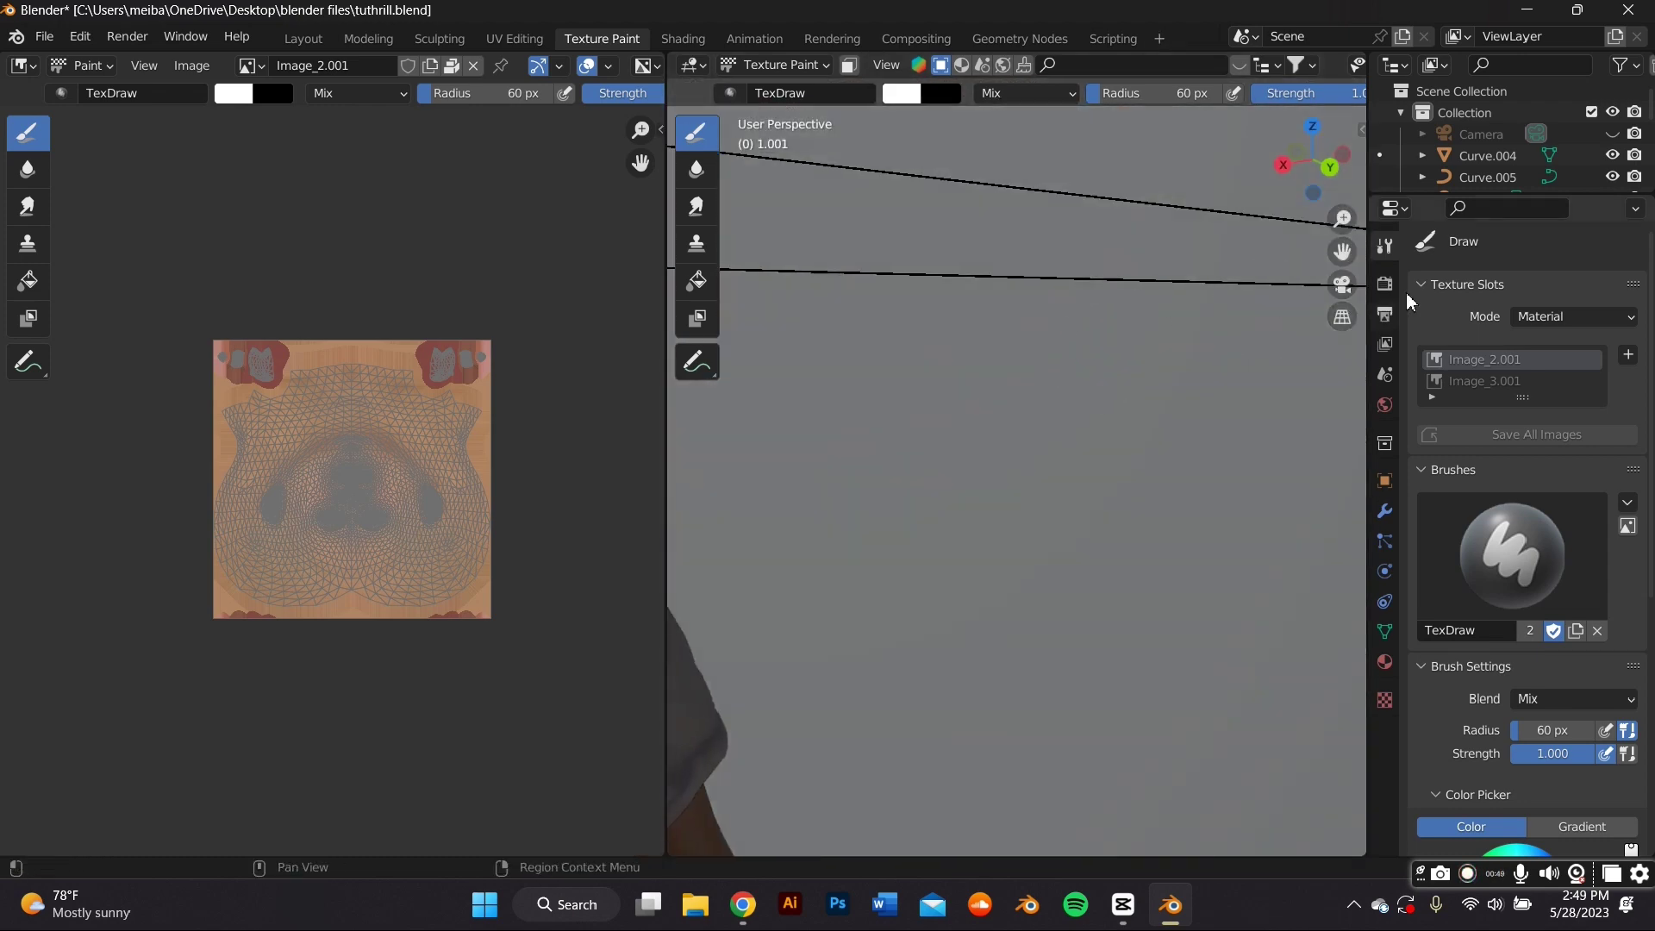
left_click_drag(1342, 252, 1638, 340)
scroll(1016, 296, "down", 5)
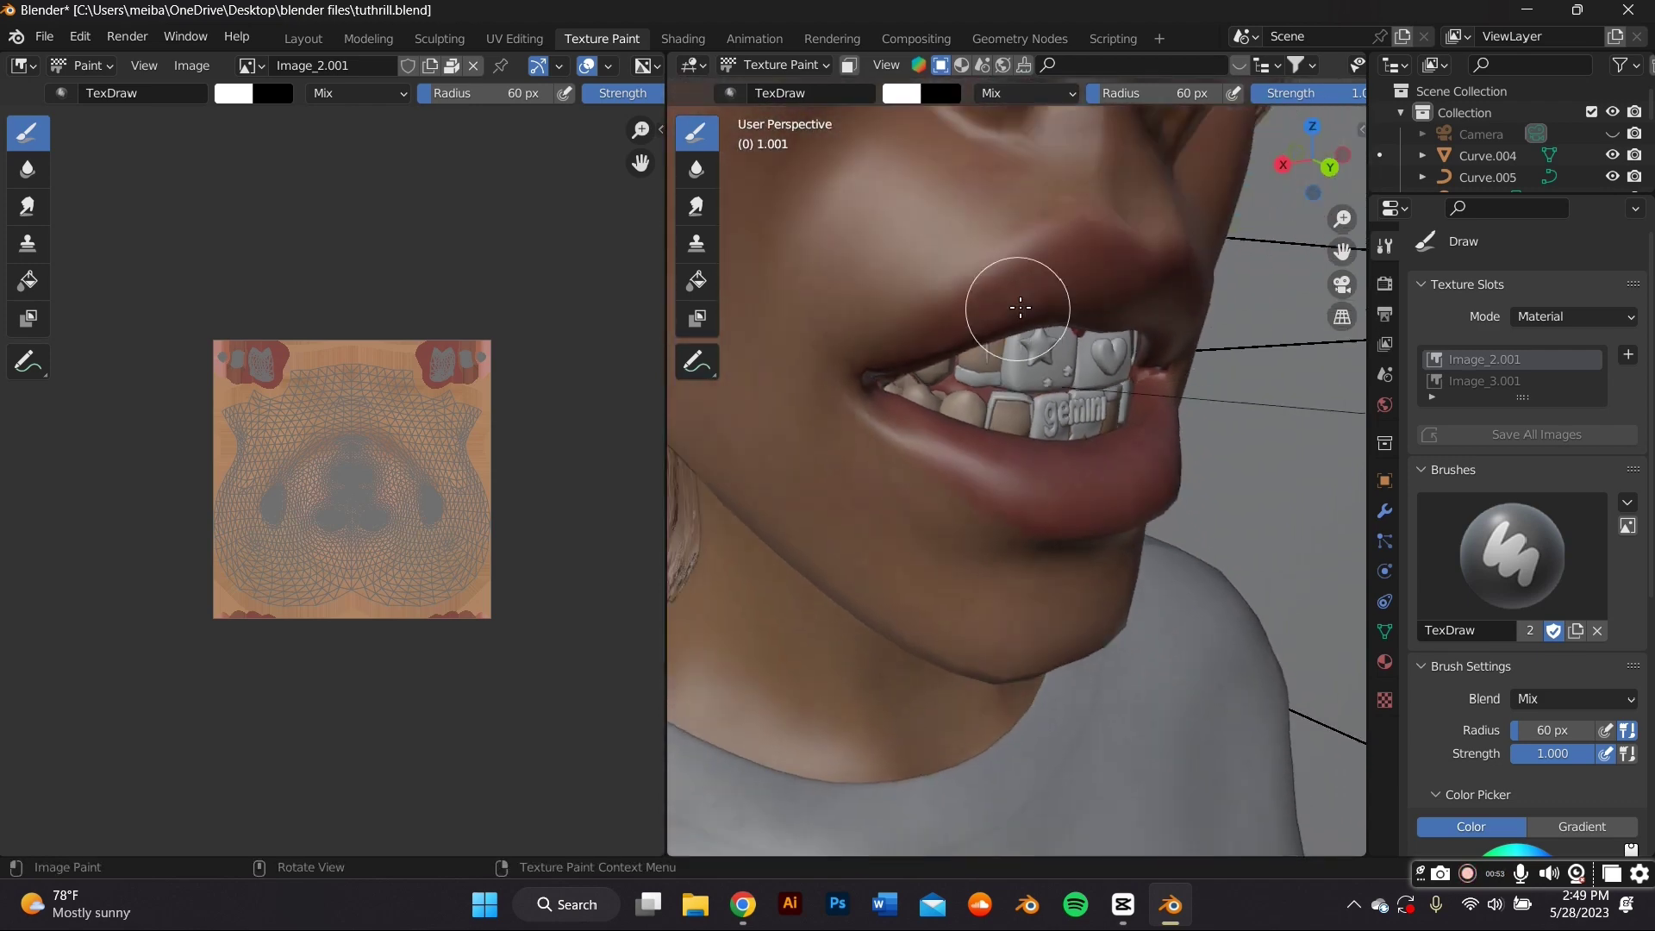
middle_click_drag(1016, 296, 905, 258)
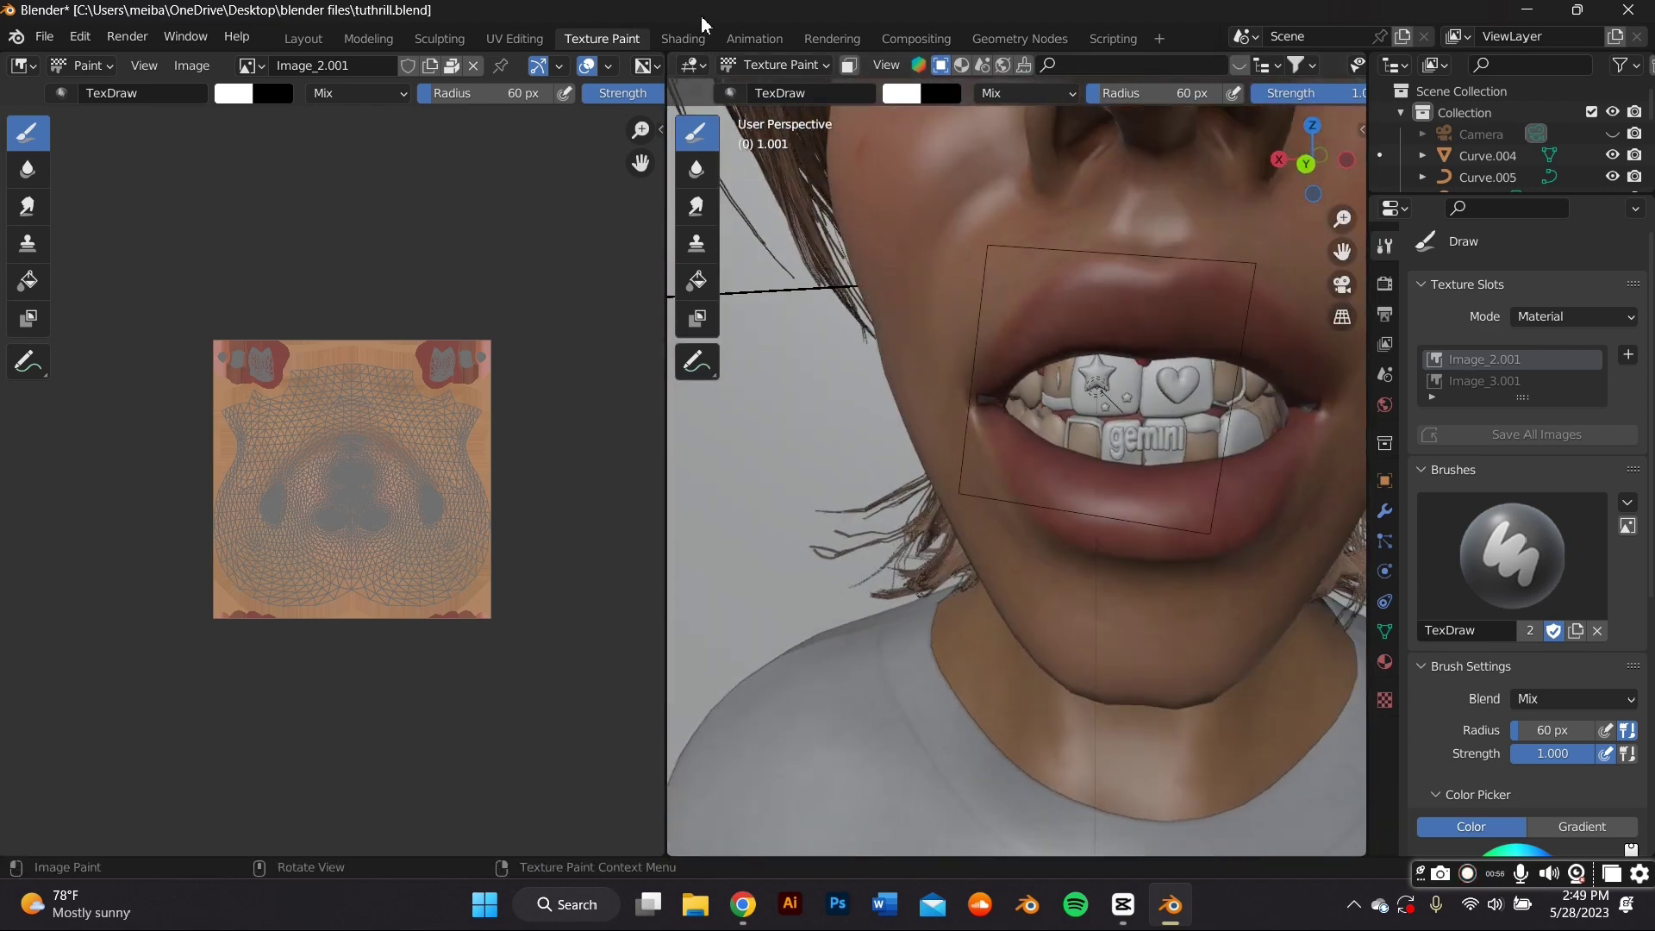
left_click_drag(1353, 255, 1090, 237)
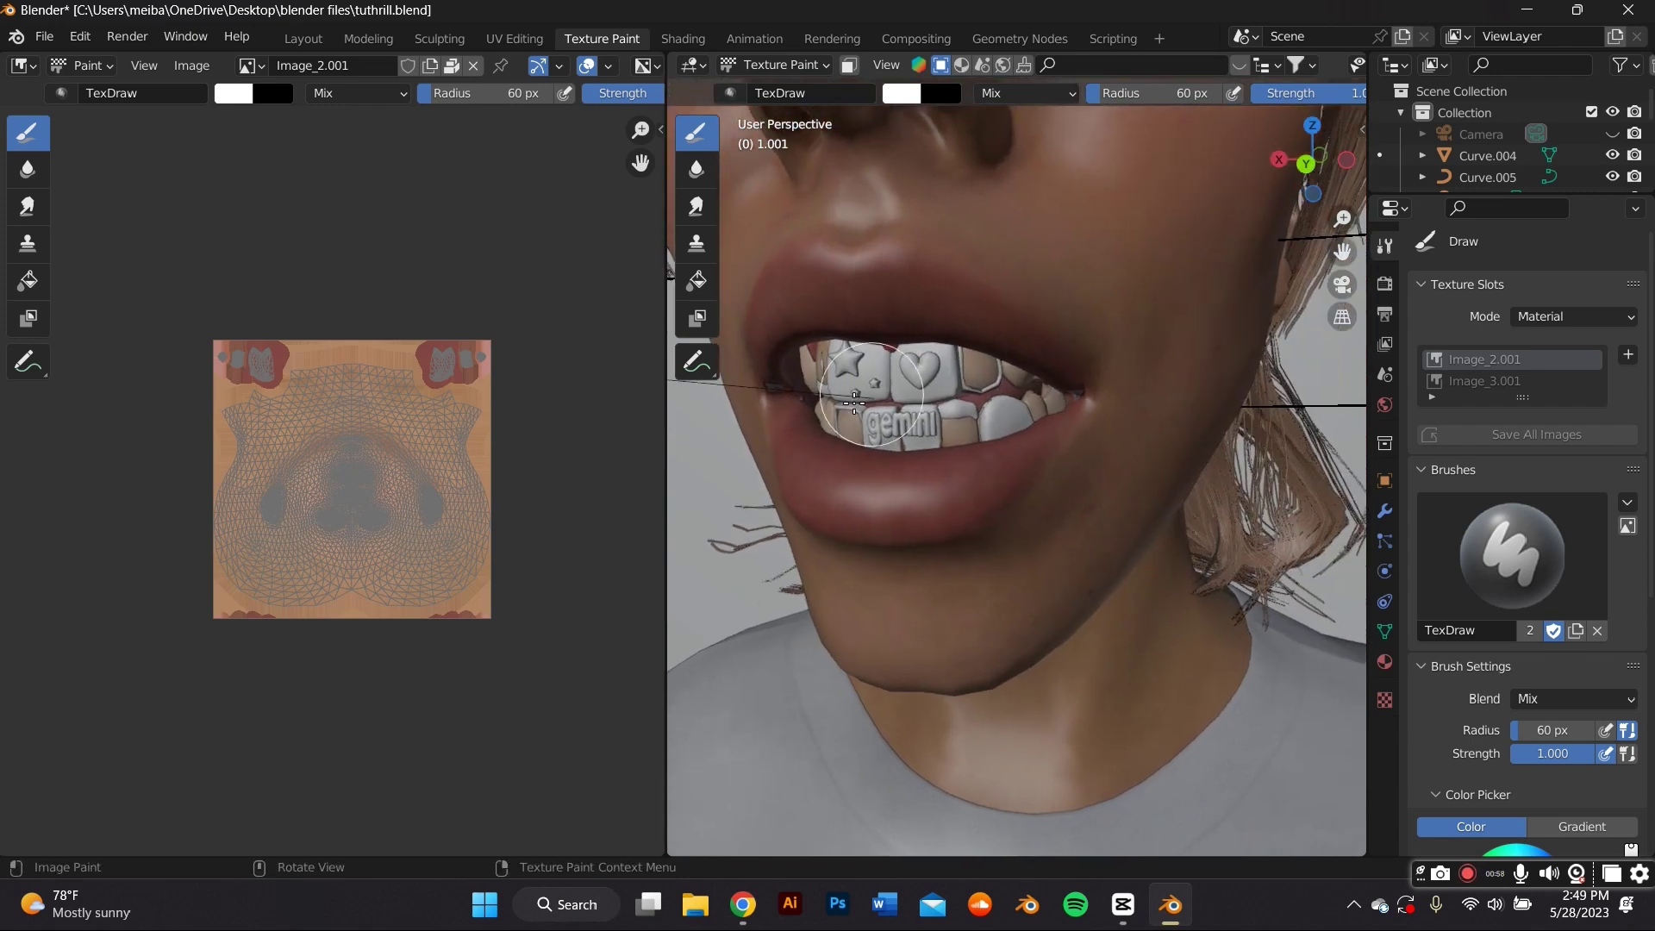
middle_click_drag(872, 393, 899, 428)
scroll(899, 429, "down", 1)
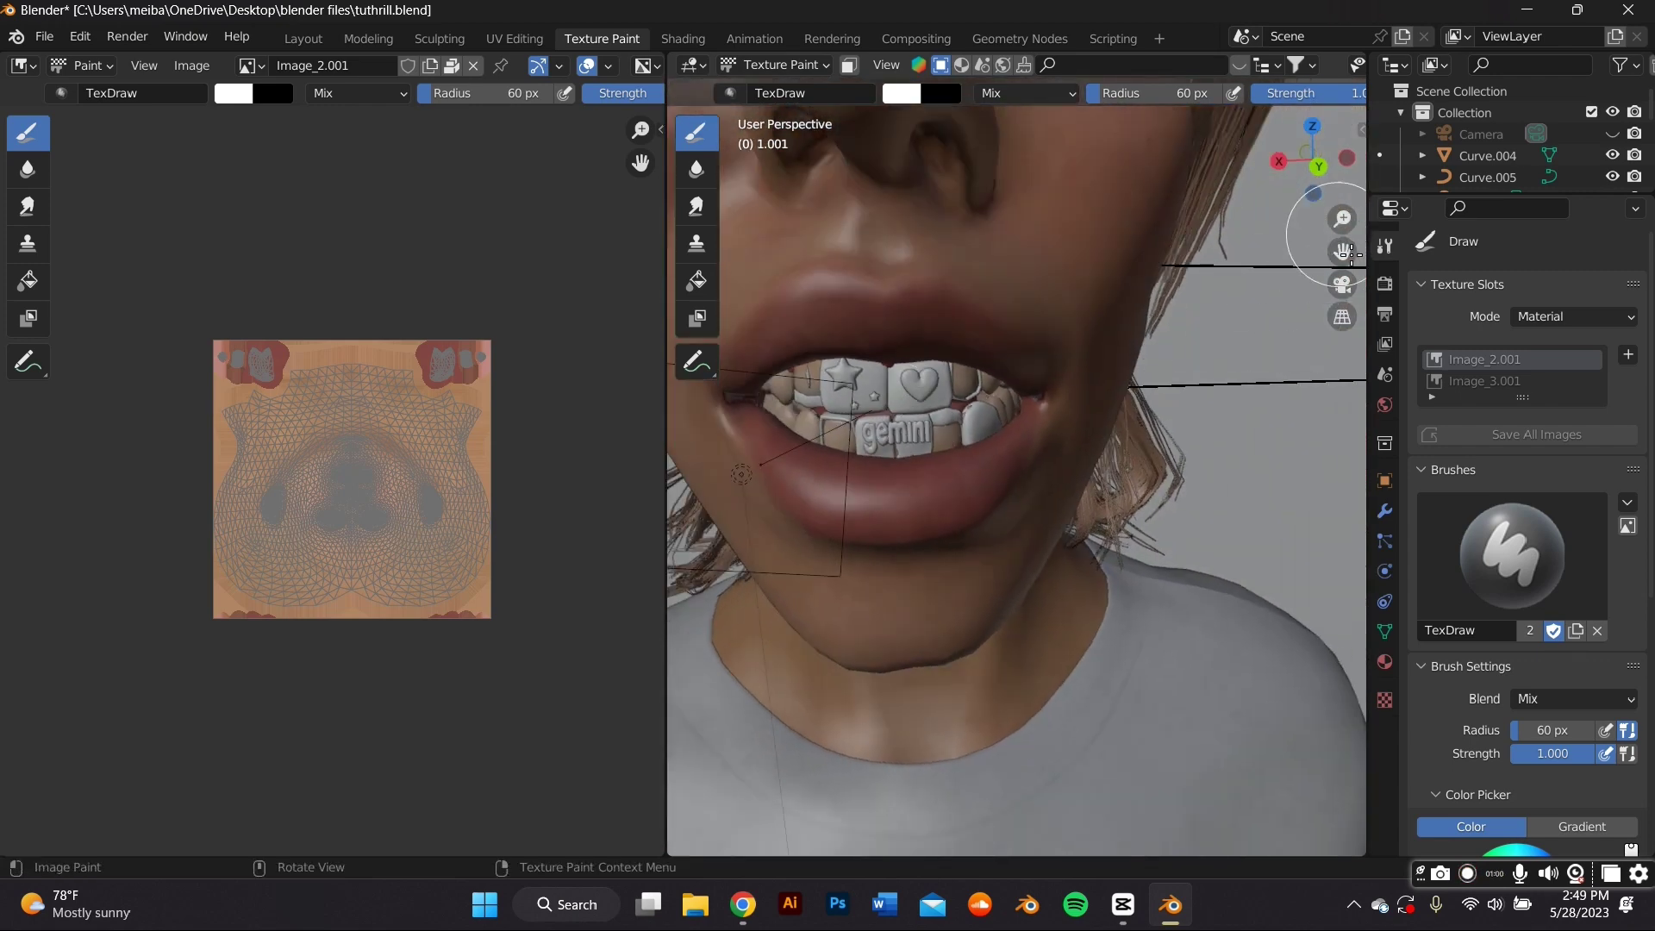
left_click_drag(1341, 252, 1610, 303)
middle_click_drag(1107, 306, 1077, 269)
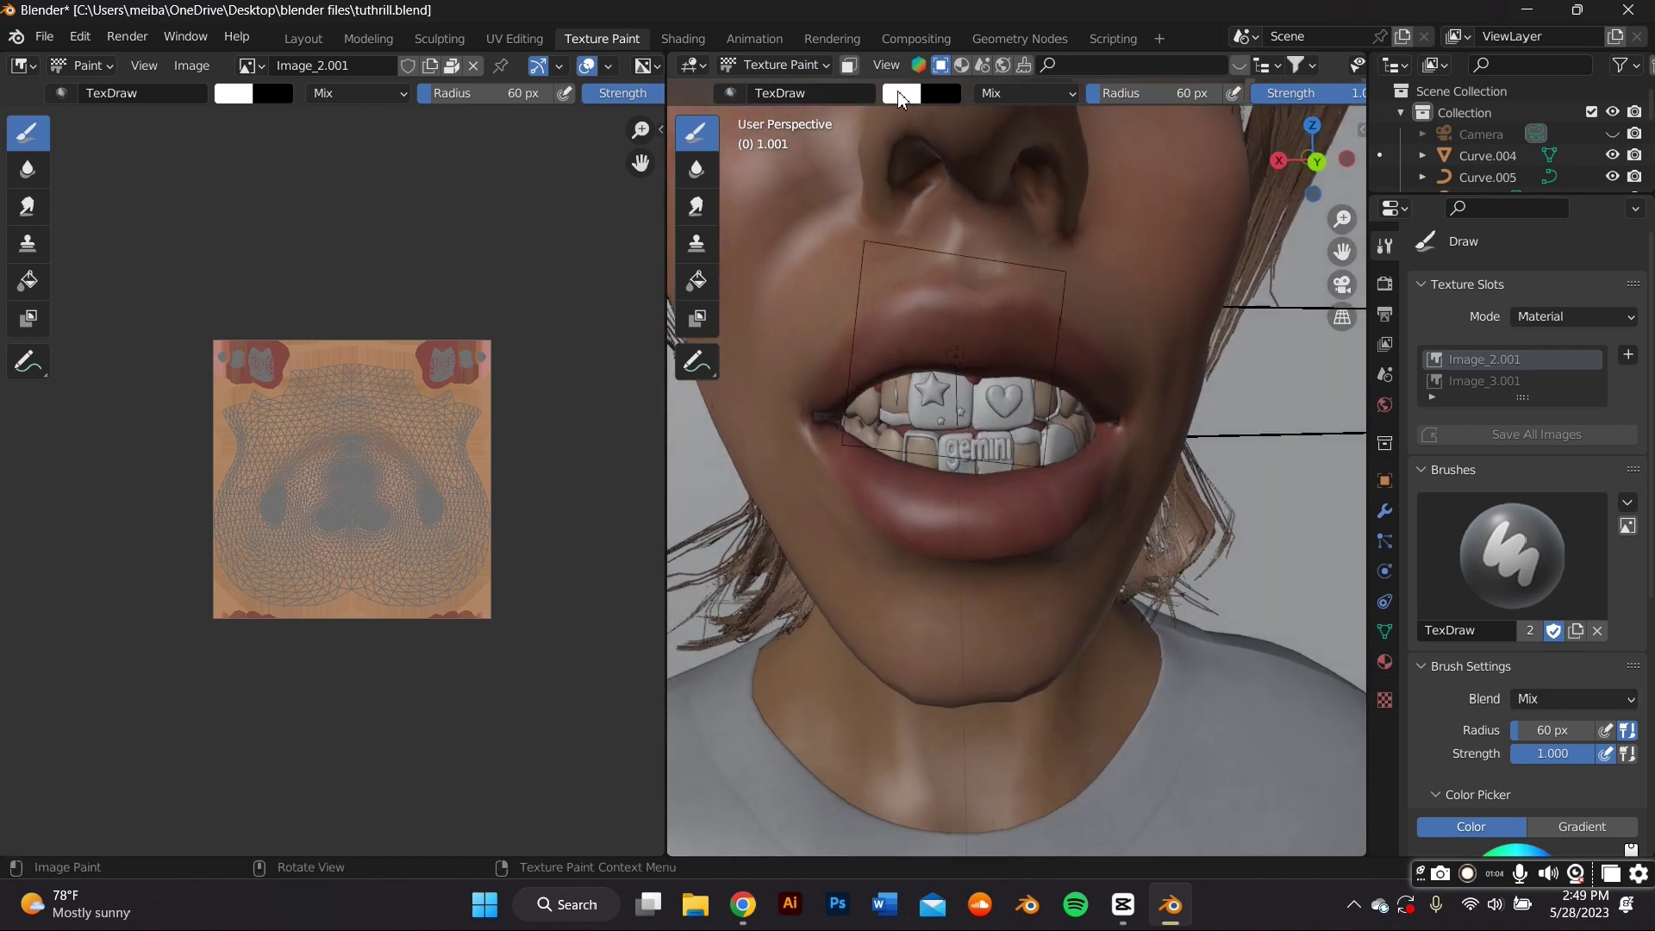
Paint a dark reddish-brown outline around both lips with the Draw brush at a 19 px radius
left_click(898, 93)
left_click_drag(966, 209, 949, 272)
left_click_drag(1069, 184, 1069, 196)
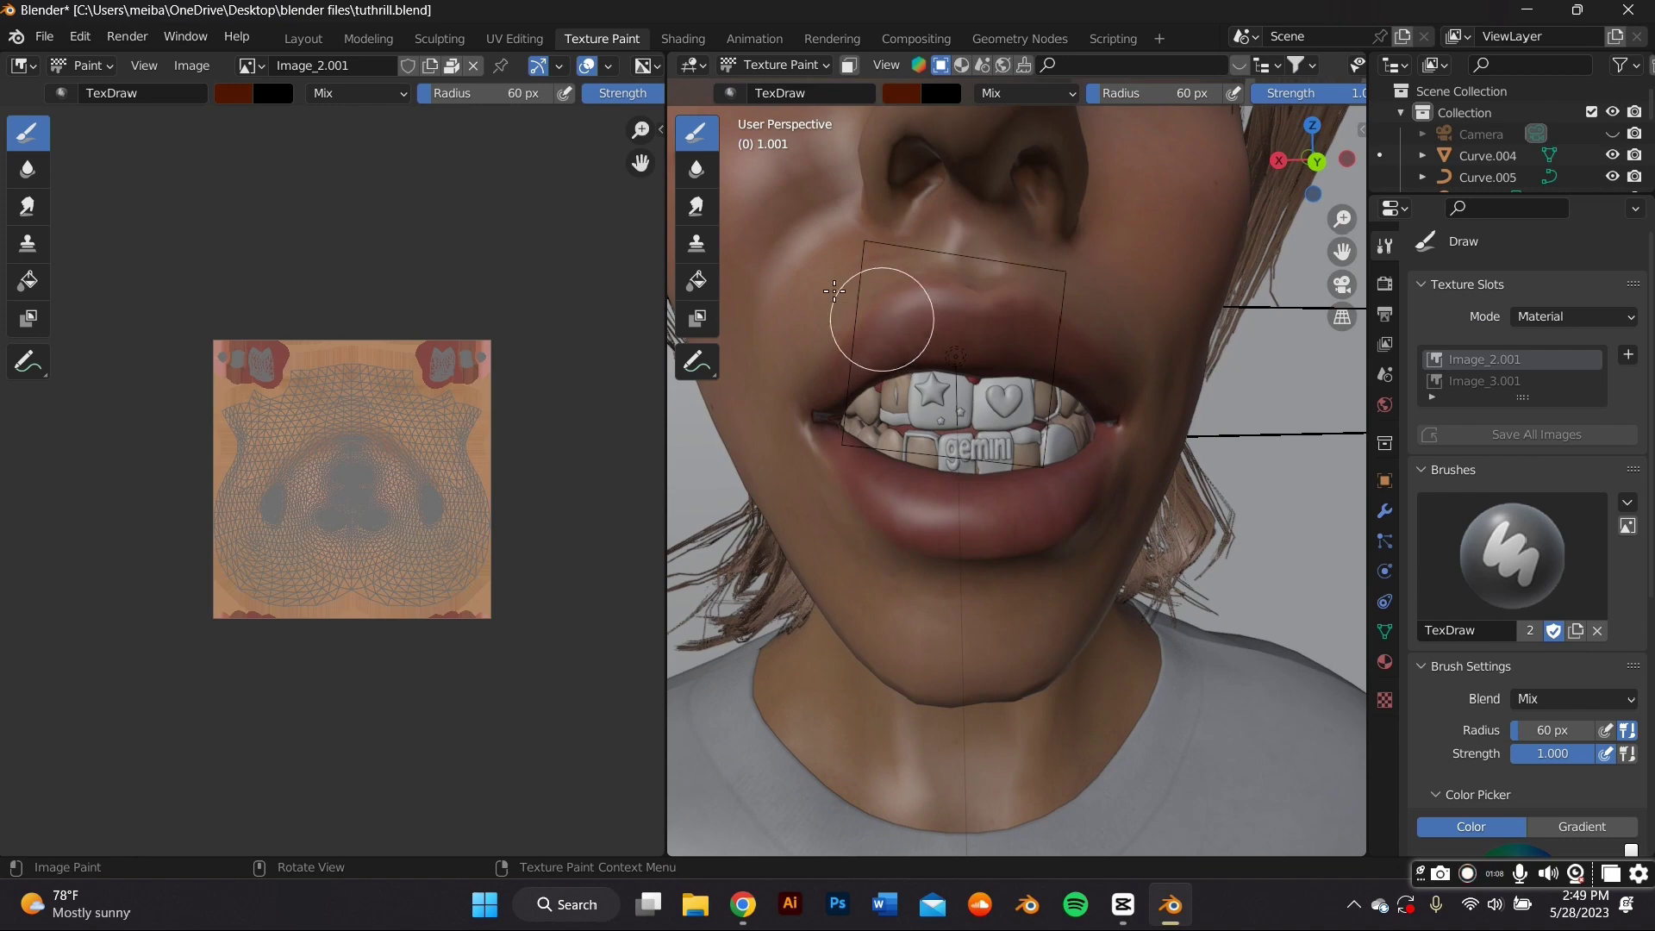
left_click_drag(1200, 95, 1188, 96)
mouse_move(890, 314)
left_mouse_down()
mouse_move(834, 394)
mouse_move(850, 340)
mouse_move(915, 303)
mouse_move(1002, 301)
mouse_move(1088, 348)
mouse_move(1105, 385)
mouse_move(1090, 483)
mouse_move(1039, 536)
left_mouse_up()
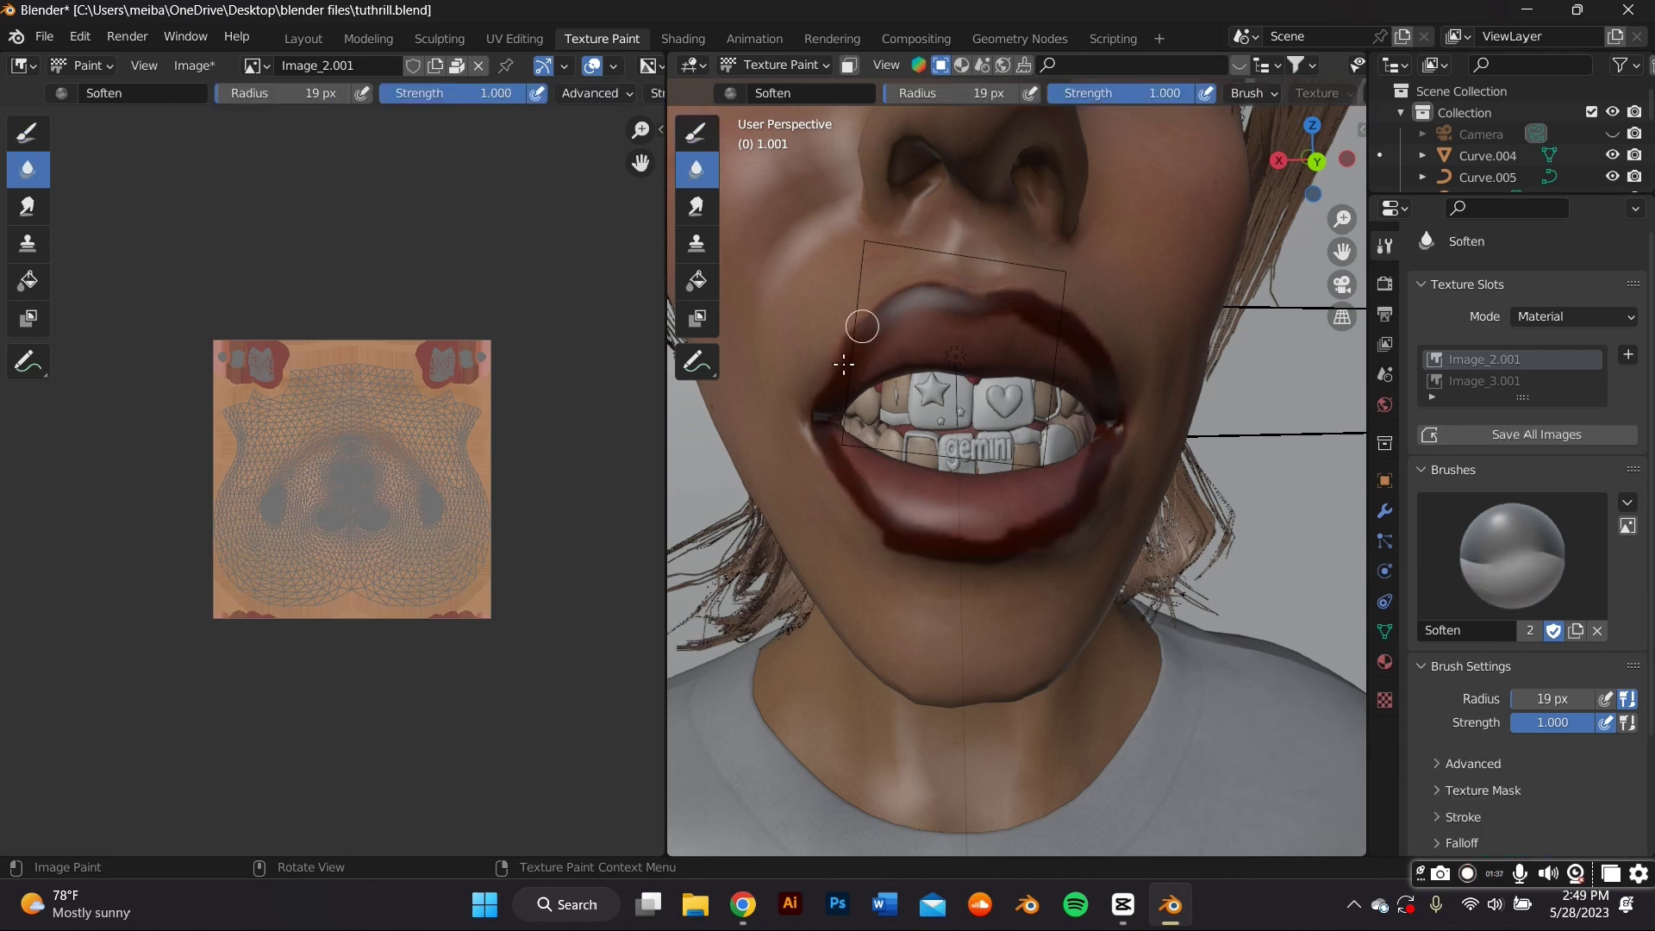
Soften the dark lip liner along the upper lip and blend it into the pink of the lower lip
left_click_drag(903, 301, 942, 296)
mouse_move(1093, 339)
left_mouse_down()
mouse_move(1082, 370)
mouse_move(1078, 340)
mouse_move(889, 304)
mouse_move(865, 348)
left_mouse_up()
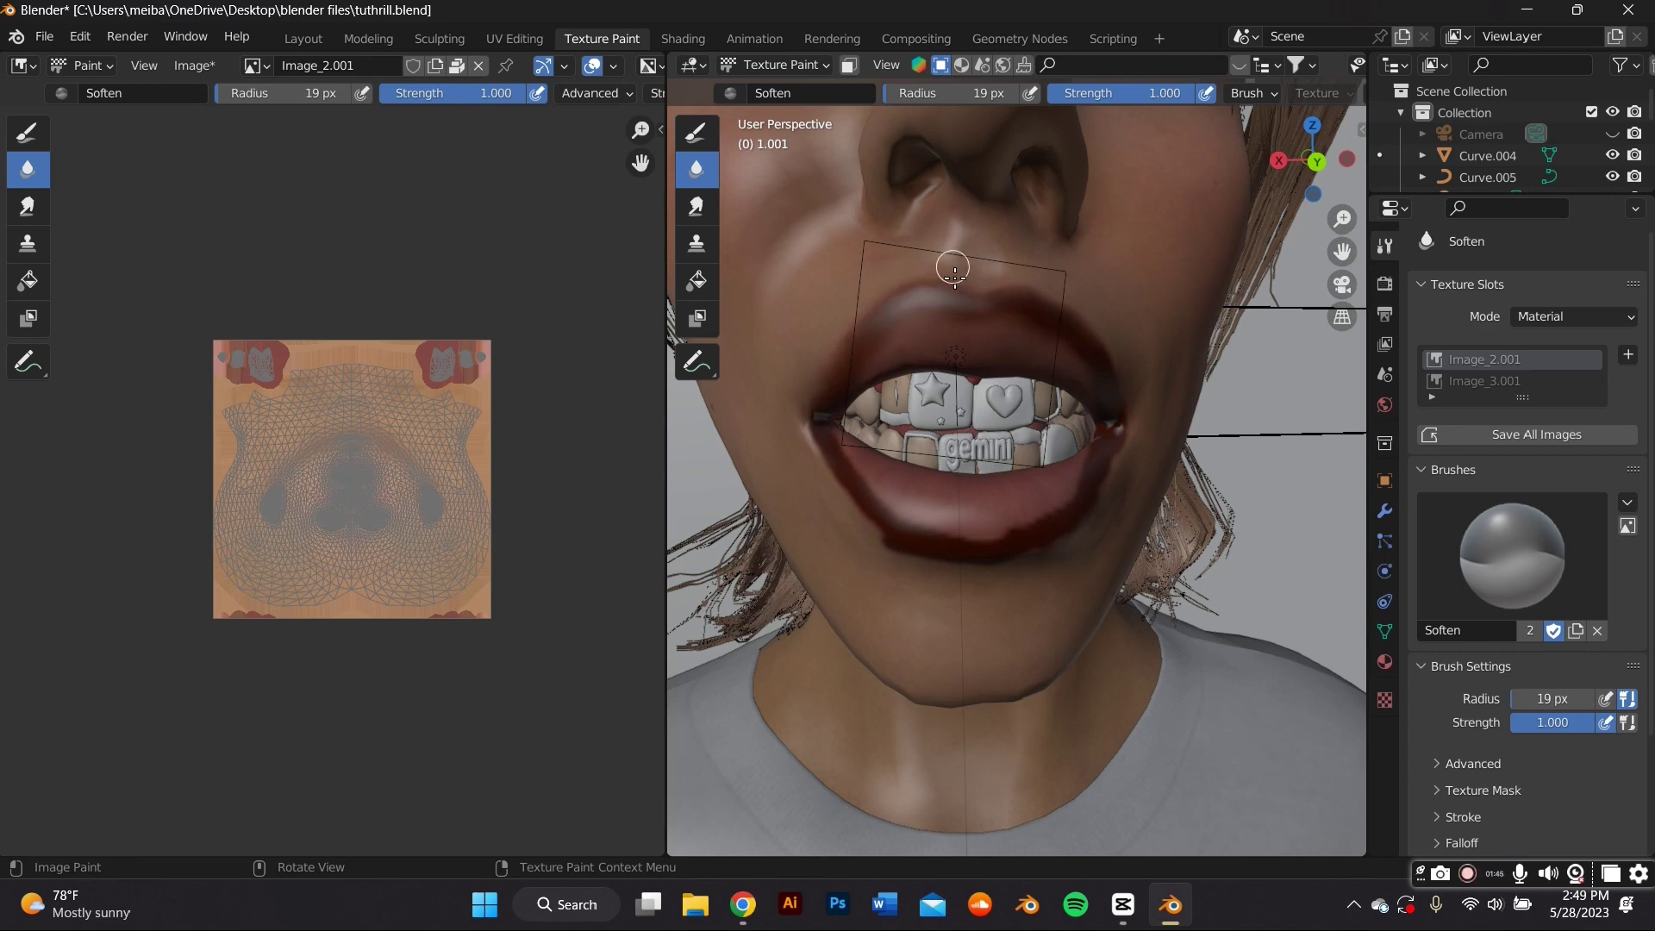
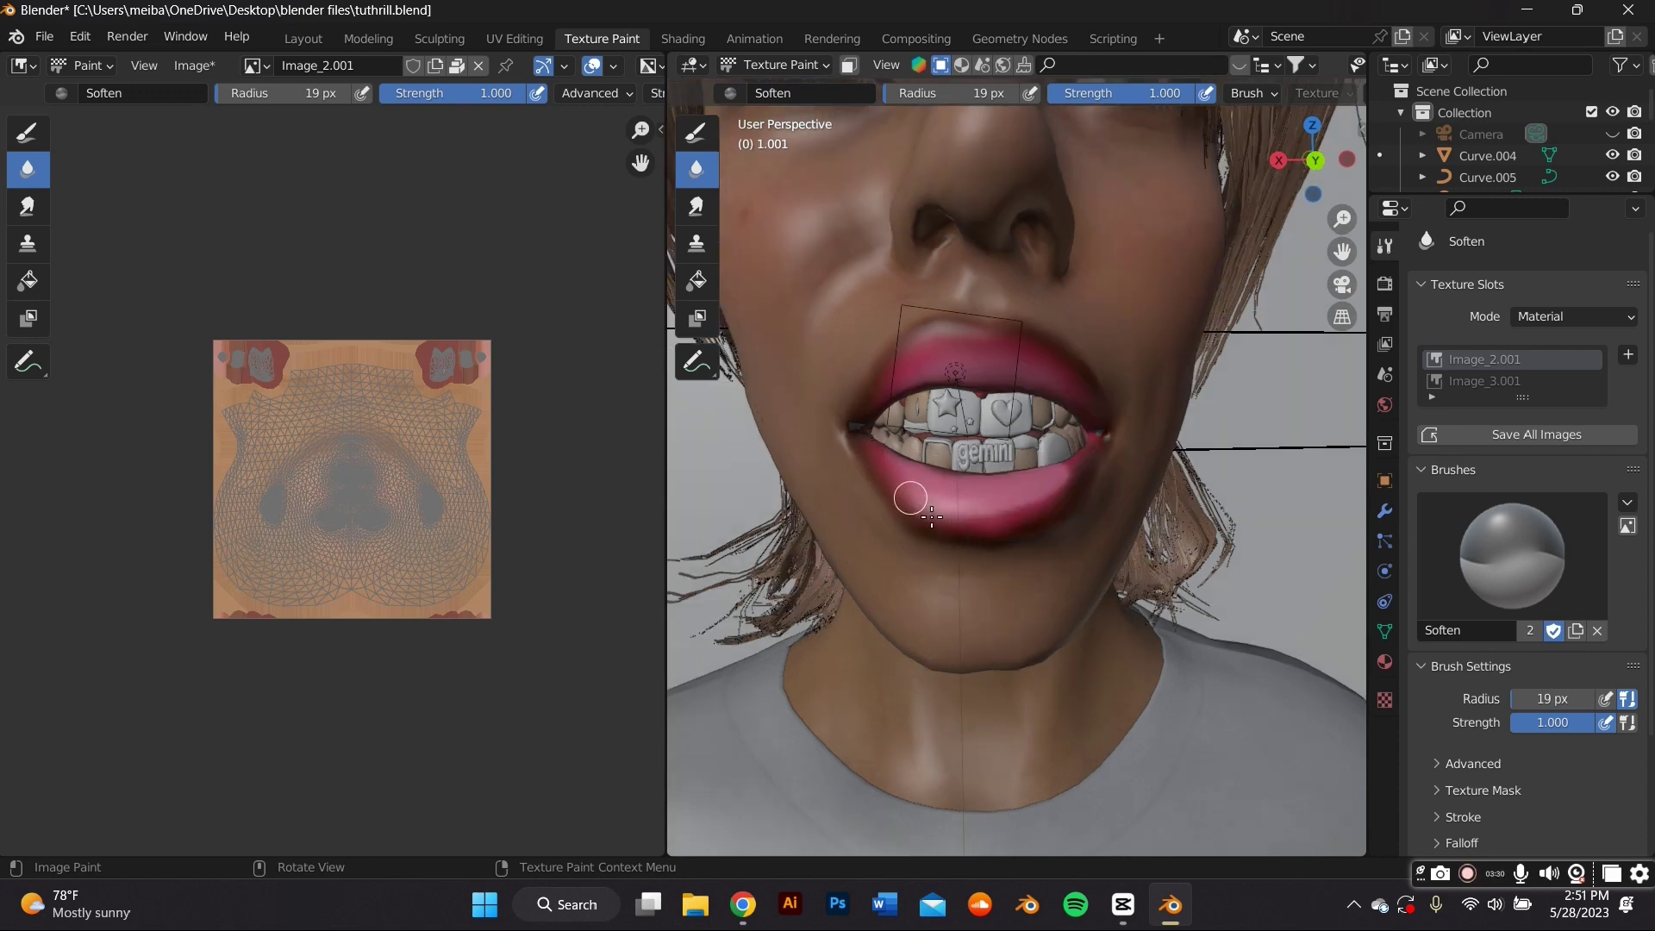
mouse_move(982, 514)
left_mouse_down()
mouse_move(1079, 505)
mouse_move(1081, 457)
left_mouse_up()
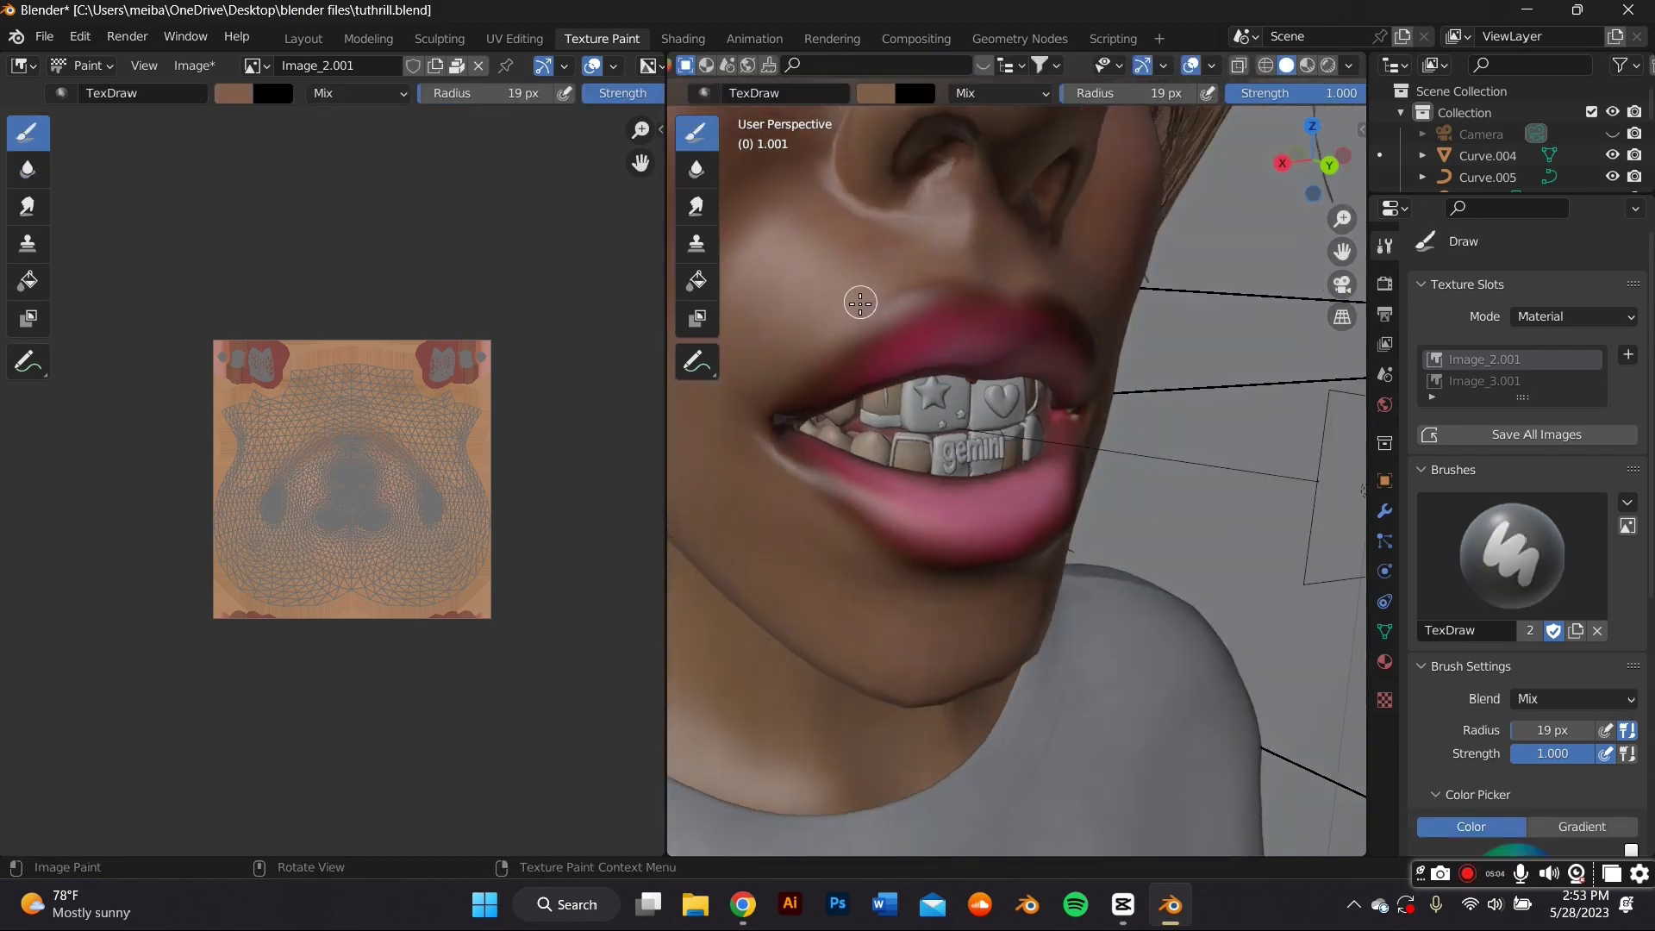
Paint a light skin tone with hue 0.066, saturation 0.417 and value 0.802 along the skin bordering the upper lip
left_click_drag(837, 302, 795, 367)
key("ctrl+z")
left_click(877, 94)
left_click_drag(1040, 165, 1041, 145)
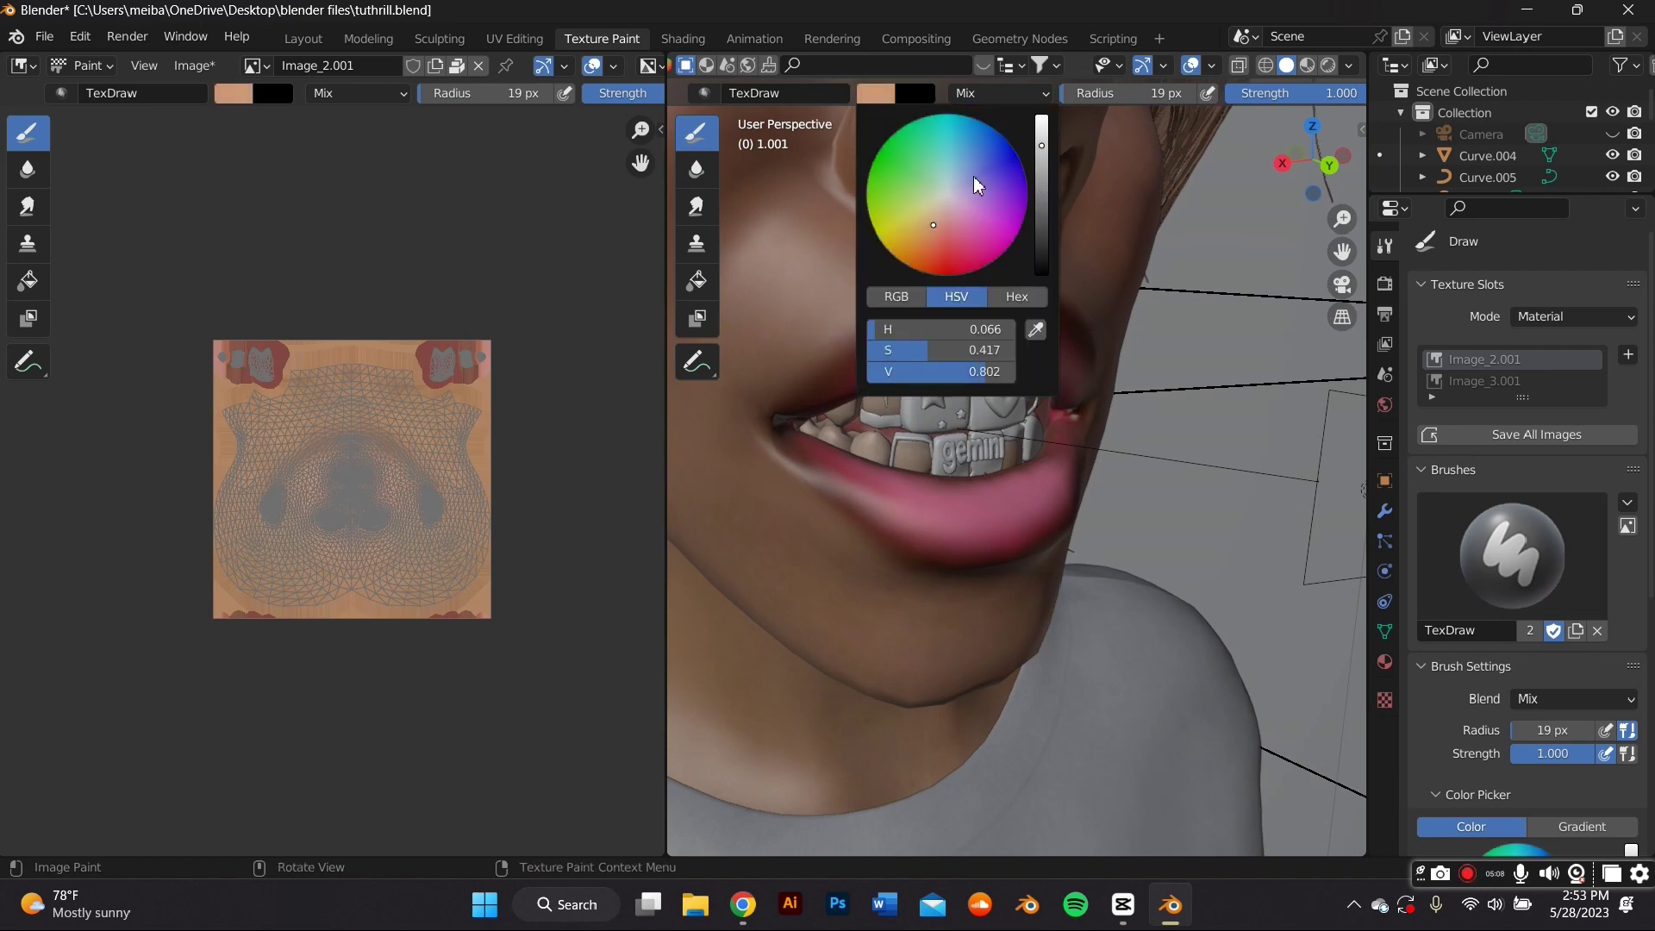
mouse_move(866, 304)
left_mouse_down()
mouse_move(949, 270)
mouse_move(868, 302)
mouse_move(750, 436)
left_mouse_up()
mouse_move(749, 436)
middle_mouse_down()
mouse_move(802, 308)
mouse_move(765, 365)
middle_mouse_up()
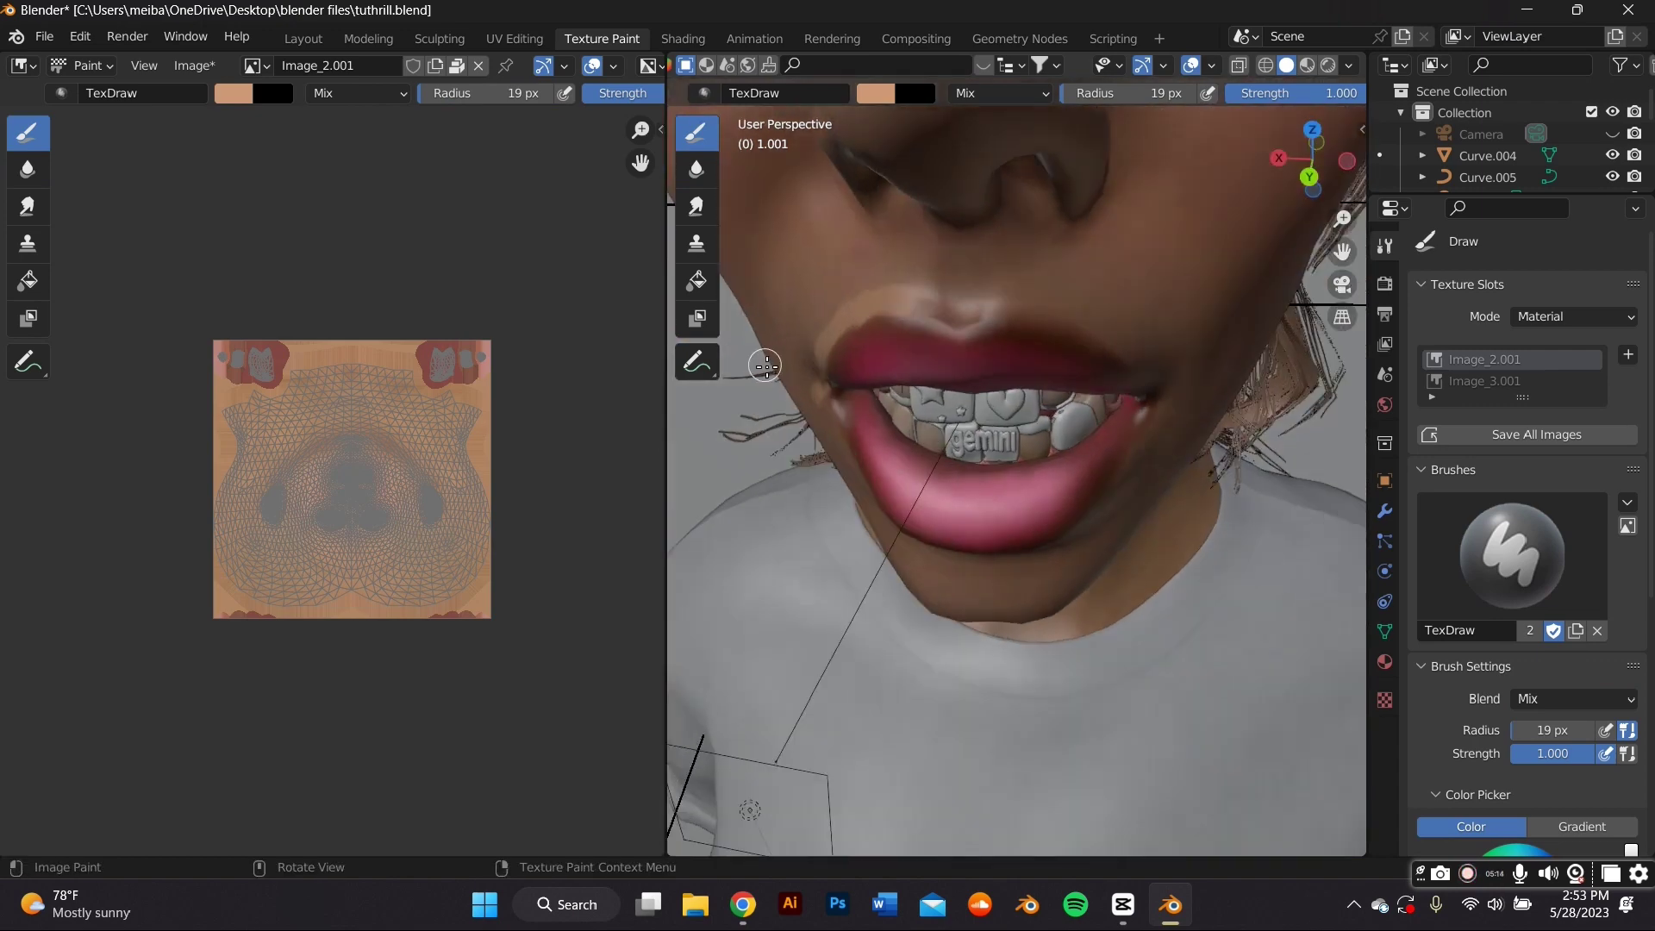
mouse_move(939, 315)
left_mouse_down()
mouse_move(1058, 325)
mouse_move(1045, 343)
left_mouse_up()
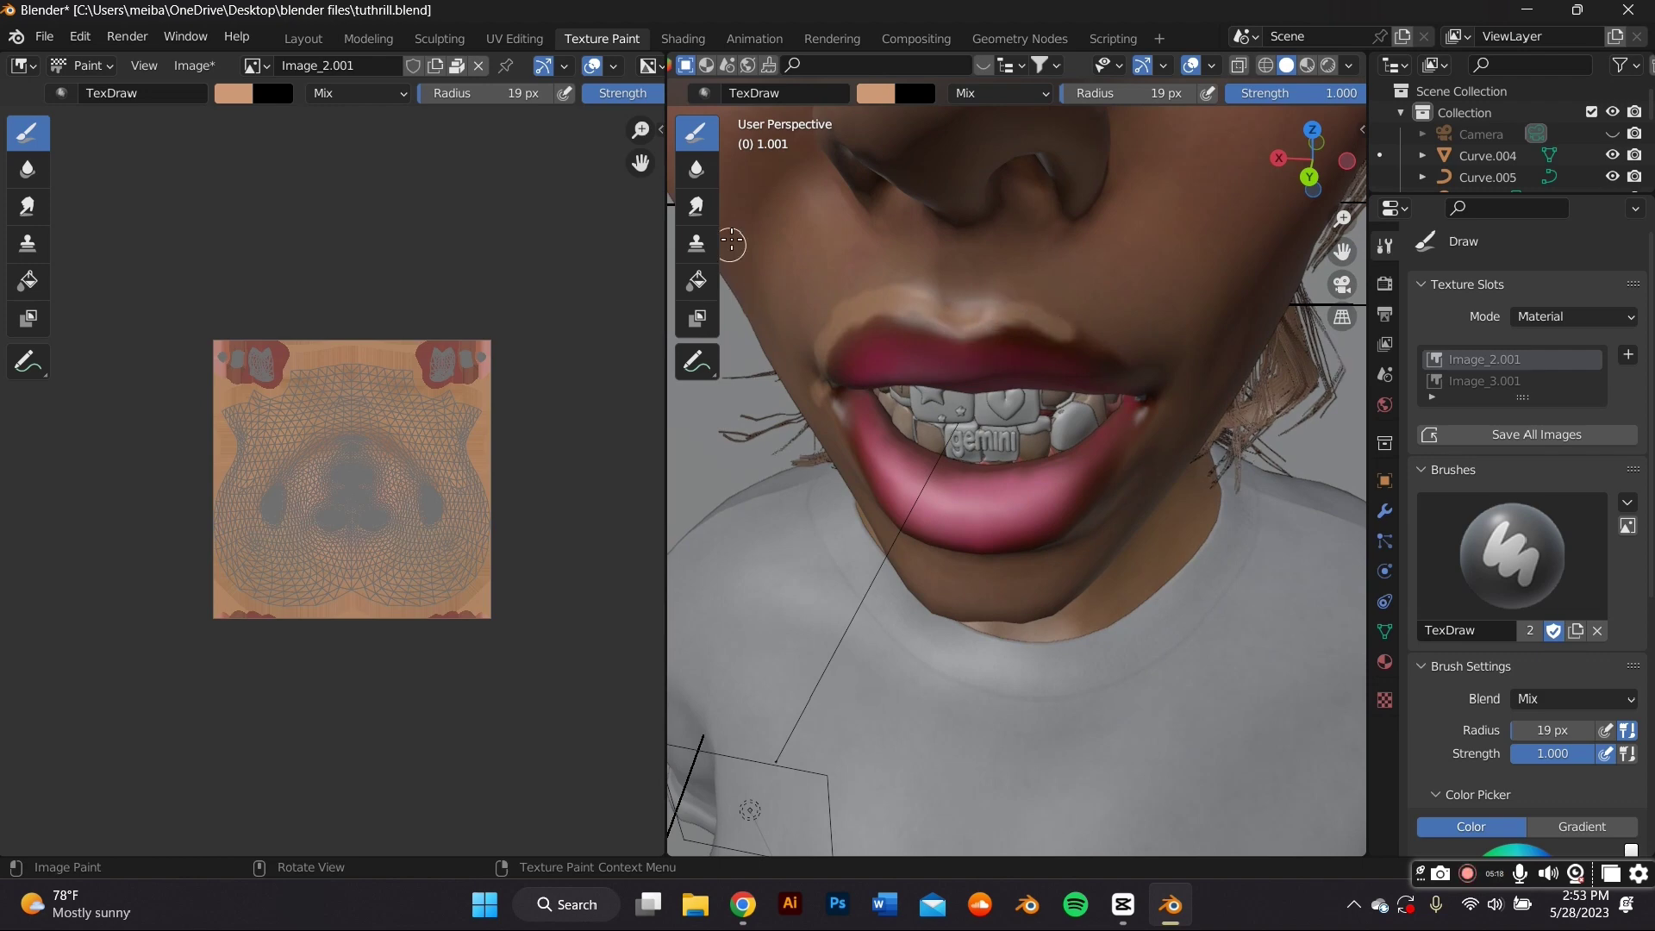
Soften the light skin-tone paint above the upper lip so it blends into the surrounding skin
left_click(696, 169)
middle_click_drag(802, 259, 923, 276)
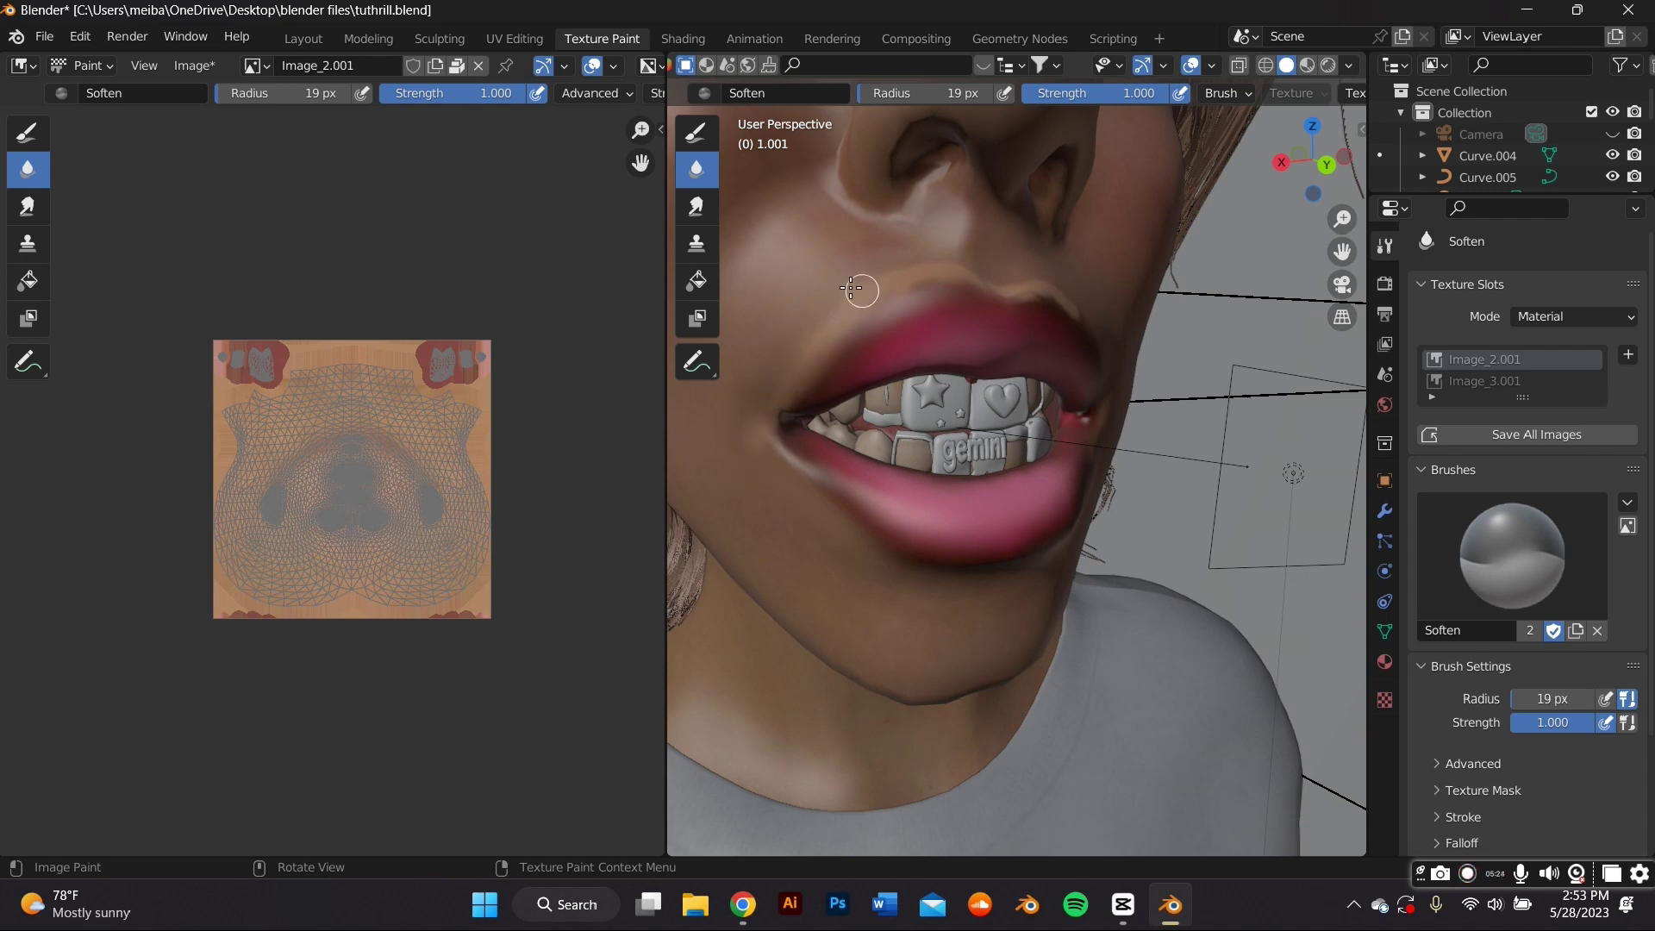
middle_click_drag(815, 314, 754, 344)
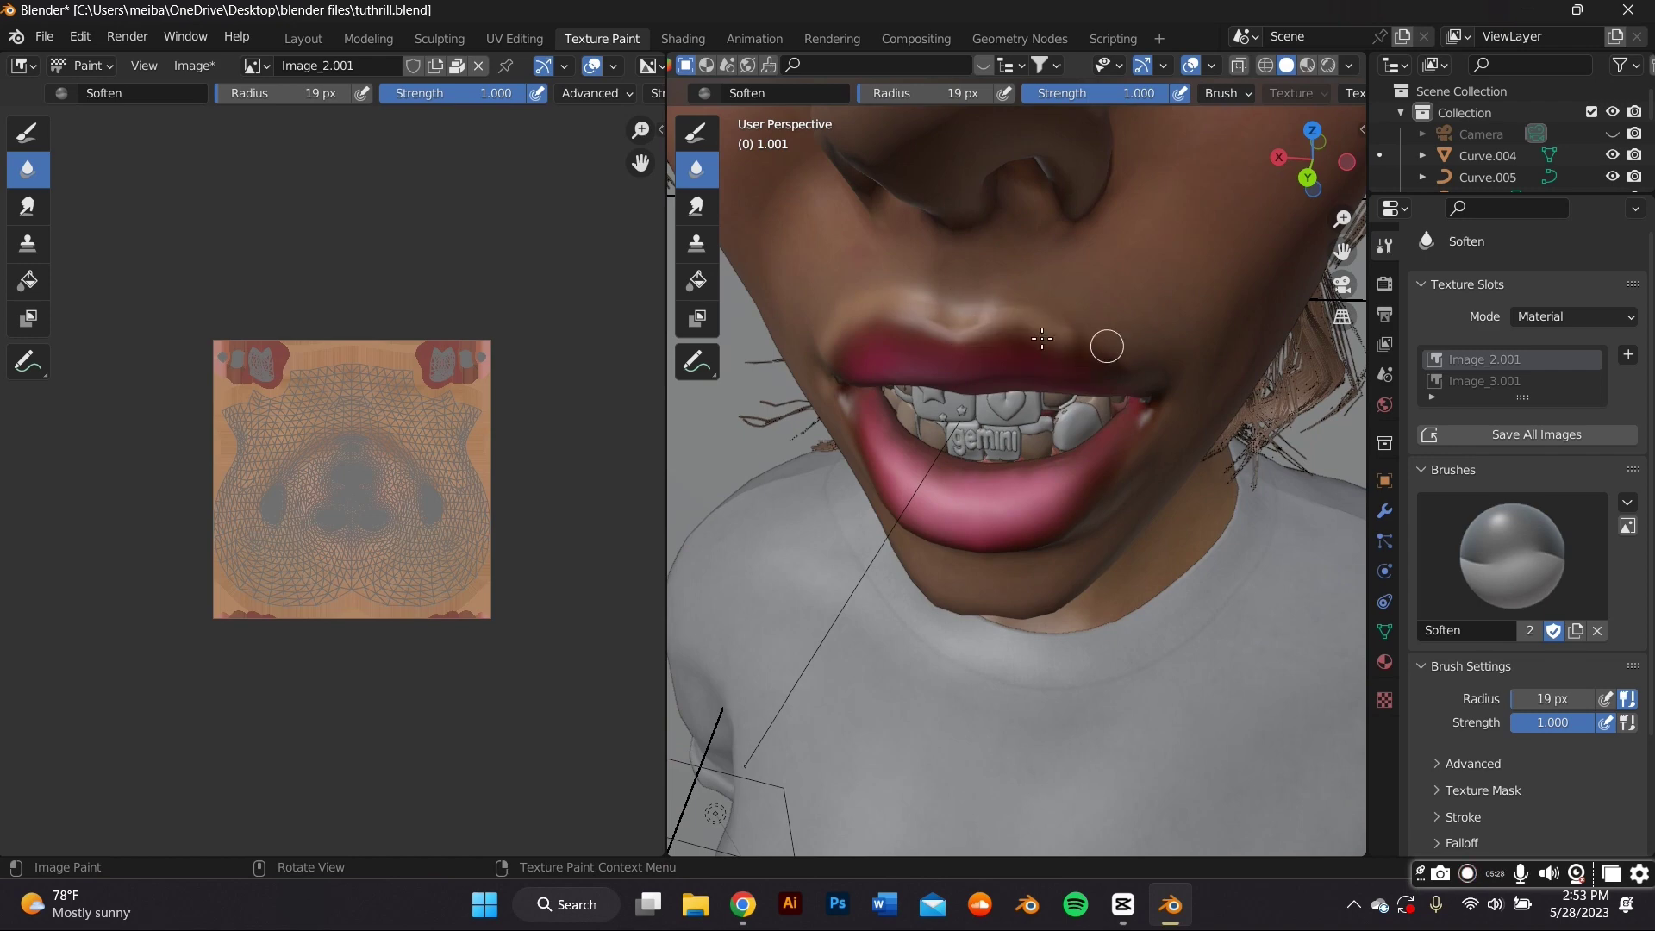
middle_click_drag(1043, 321, 1095, 200)
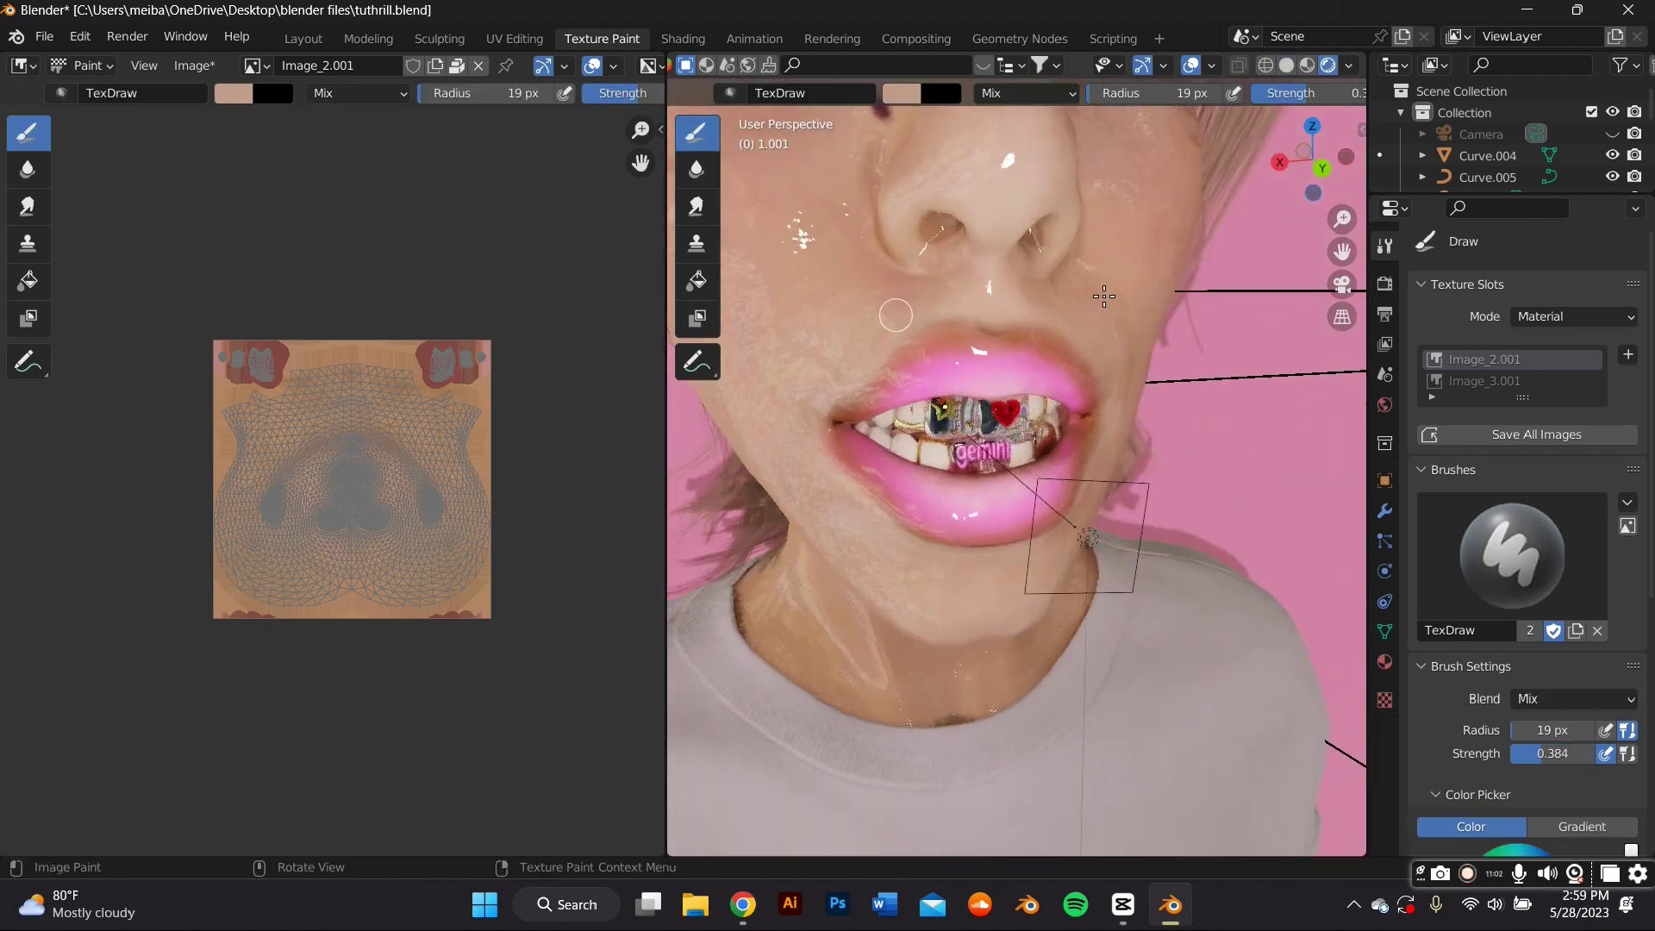
Touch up the skin around the upper lip with the skin-tone Draw brush at 0.384 strength
middle_click_drag(896, 316, 957, 315)
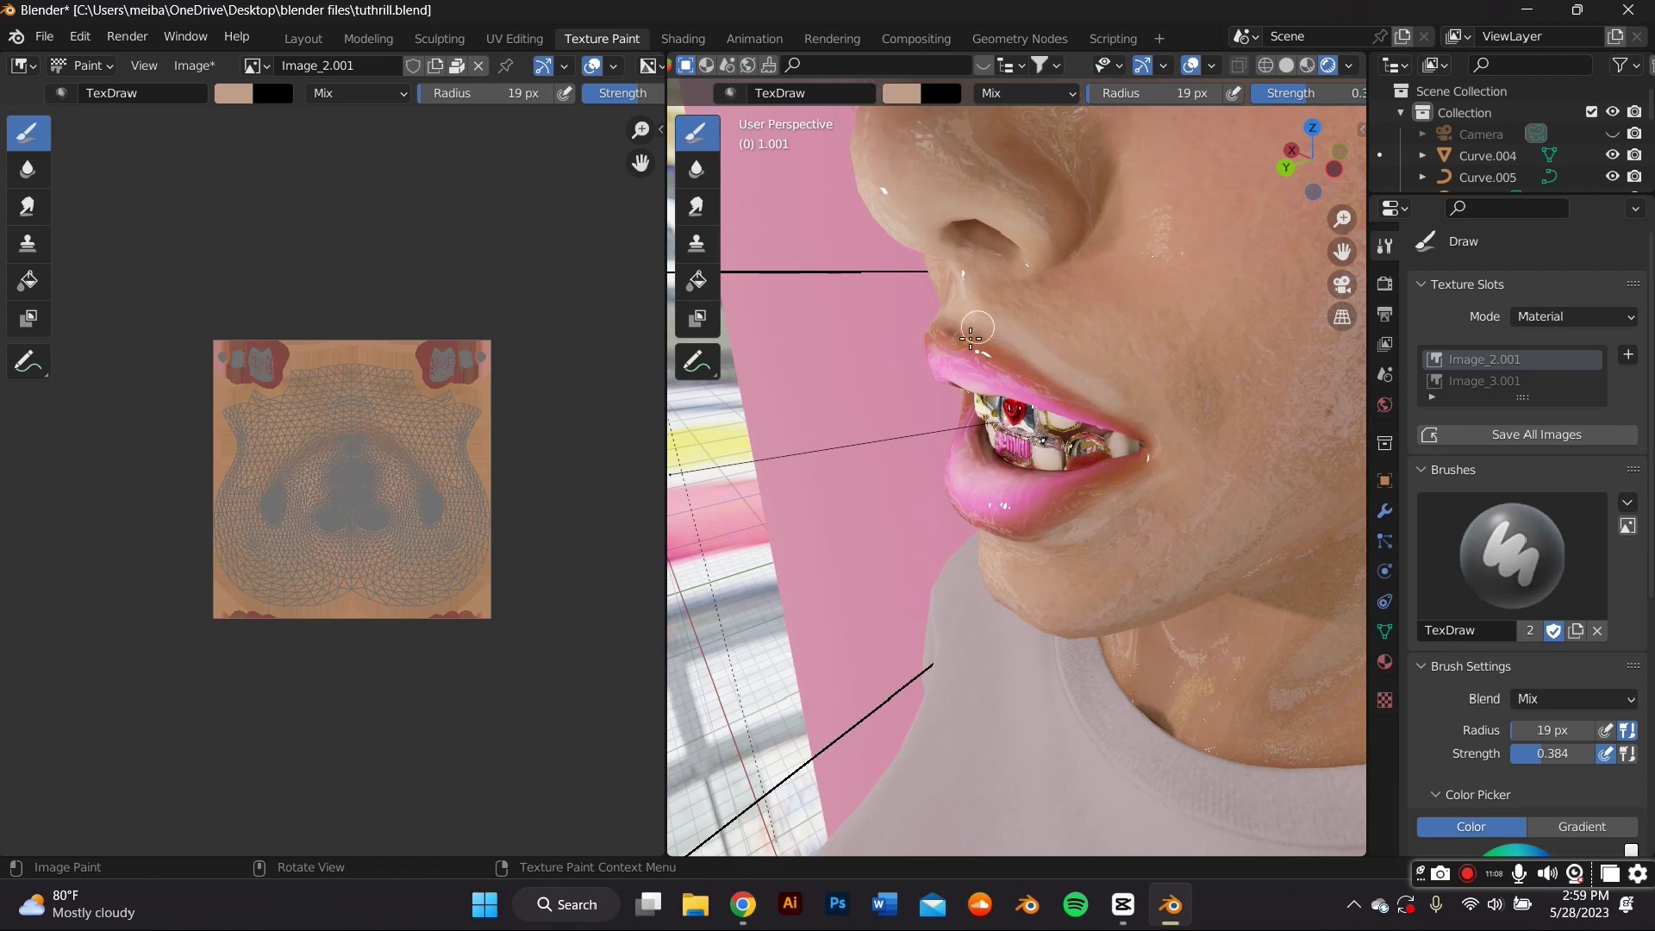
mouse_move(1004, 338)
middle_mouse_down()
mouse_move(1049, 336)
mouse_move(986, 264)
mouse_move(999, 323)
middle_mouse_up()
scroll(938, 454, "up", 2)
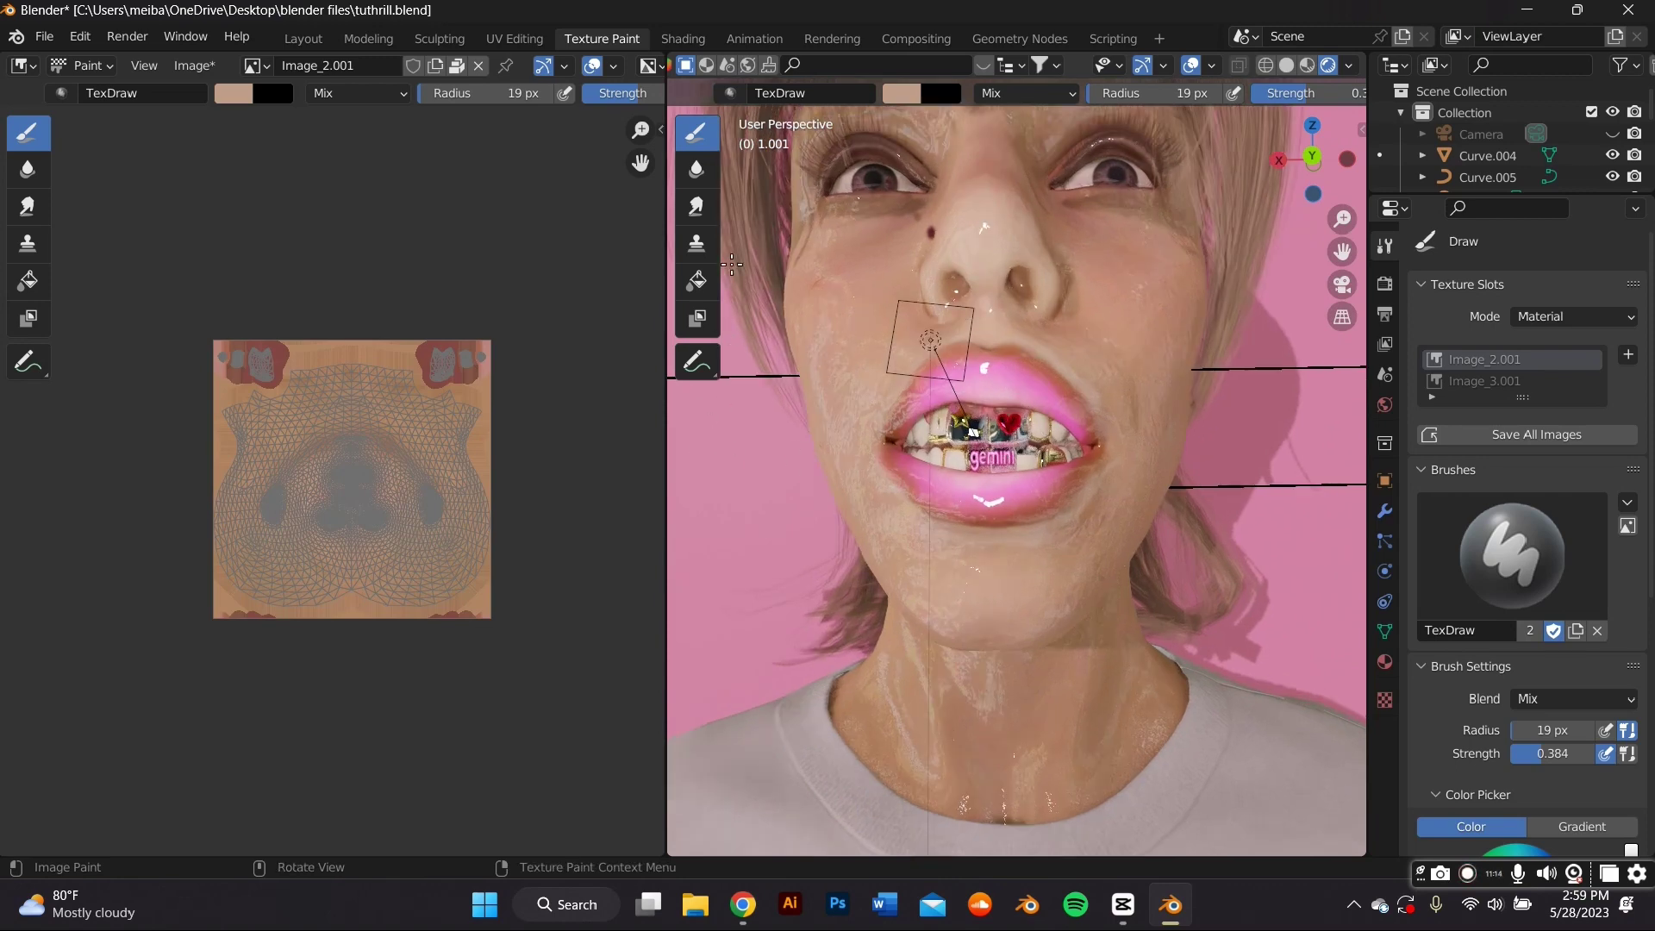
Soften the painted edges around the upper and lower lips at full strength with a 19 px radius
left_click(697, 169)
scroll(1077, 469, "up", 2)
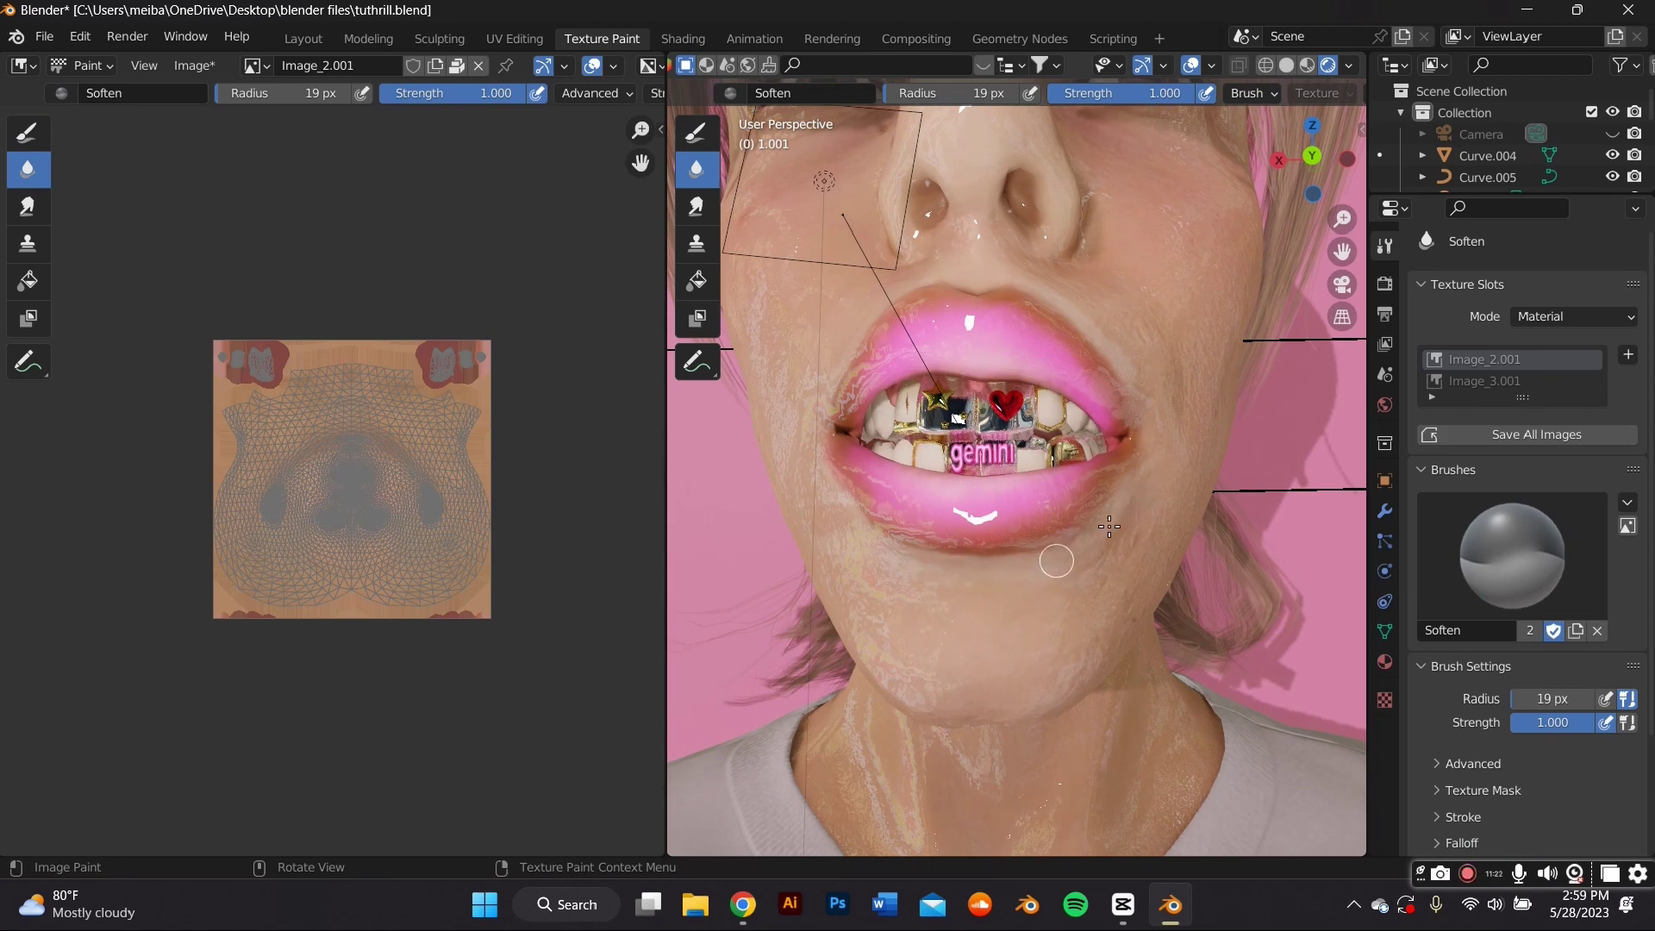
middle_click_drag(1121, 539, 1160, 550)
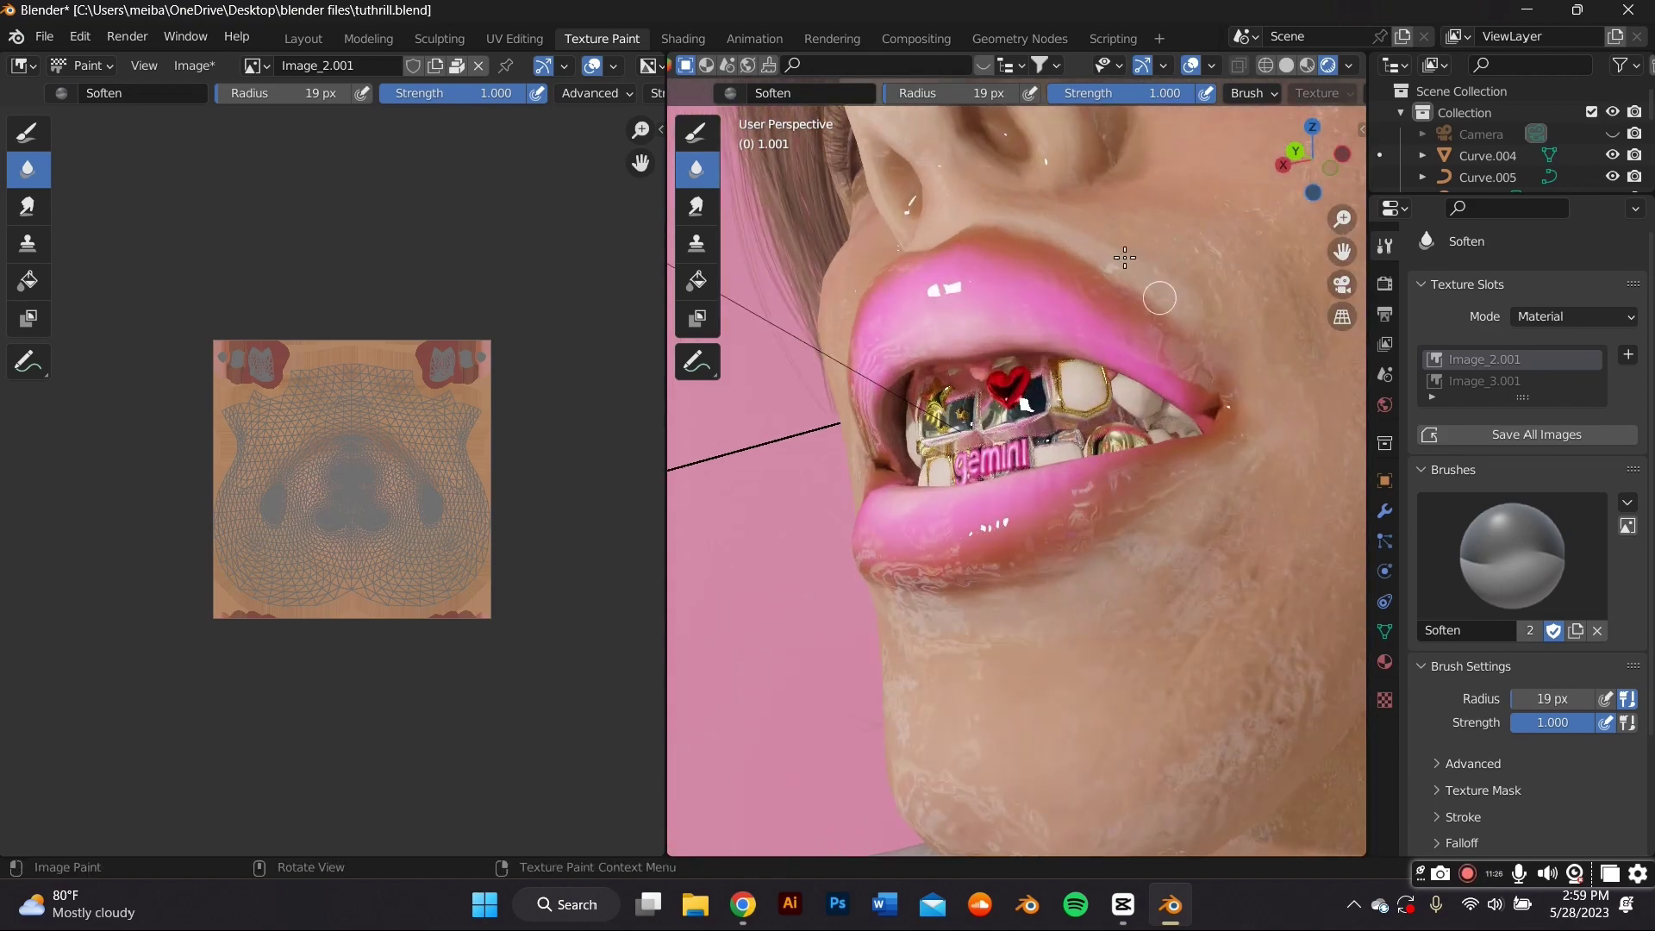
middle_click_drag(1128, 297, 1055, 291)
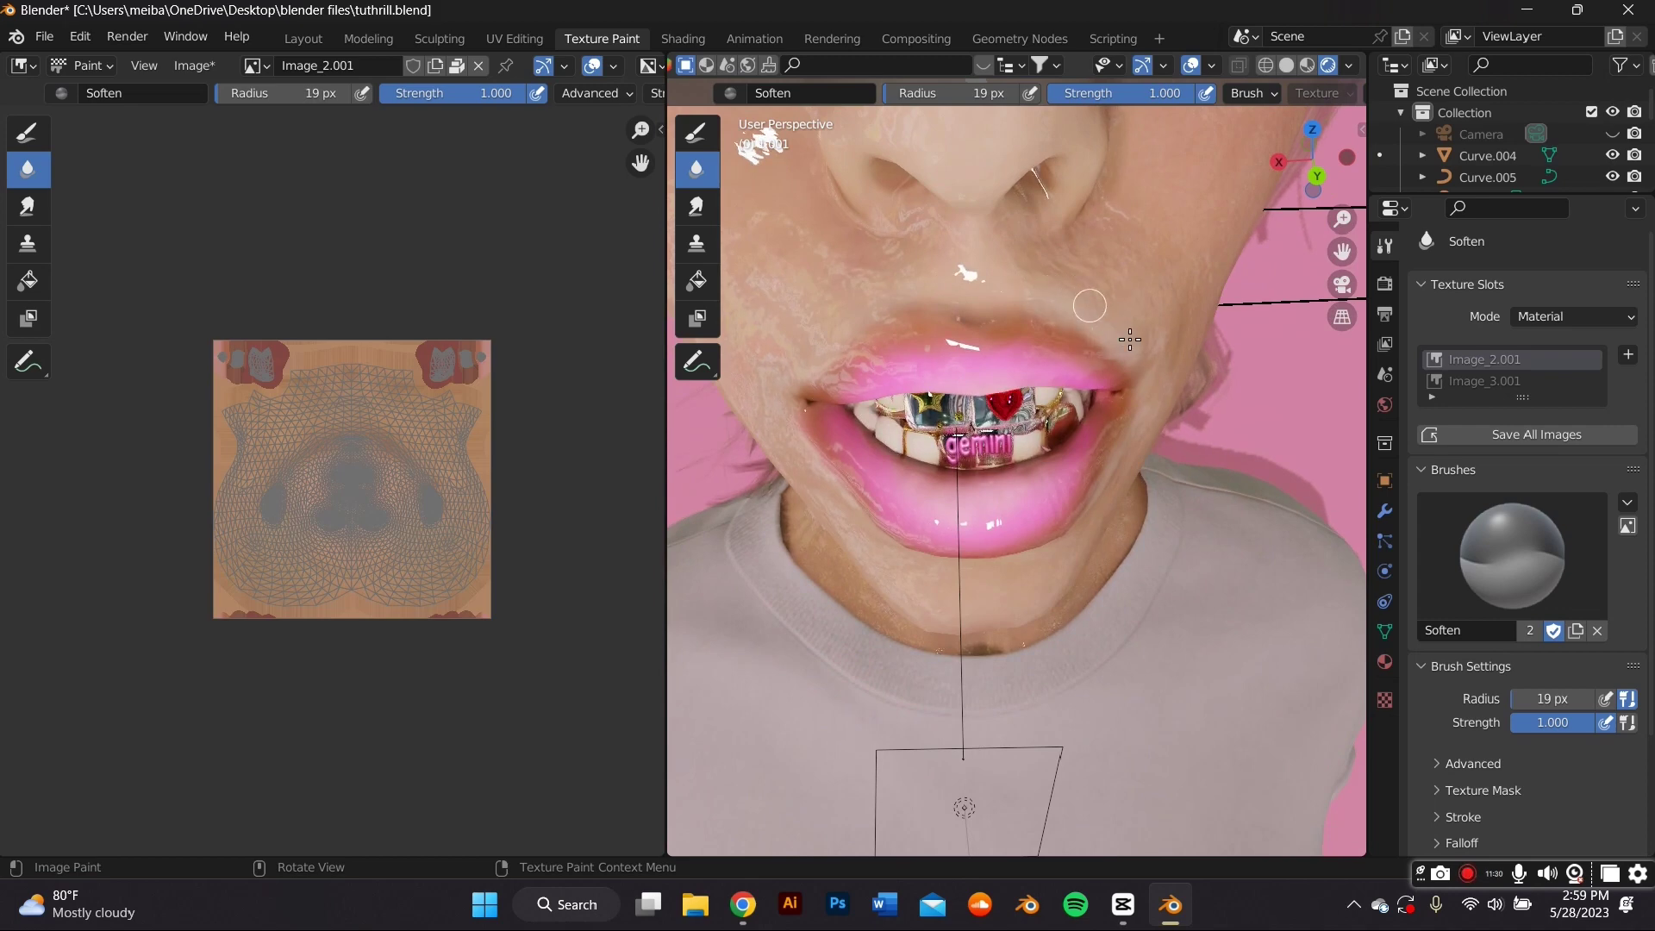
Return to the Draw brush for more colour touch-ups around the lips
left_click(696, 131)
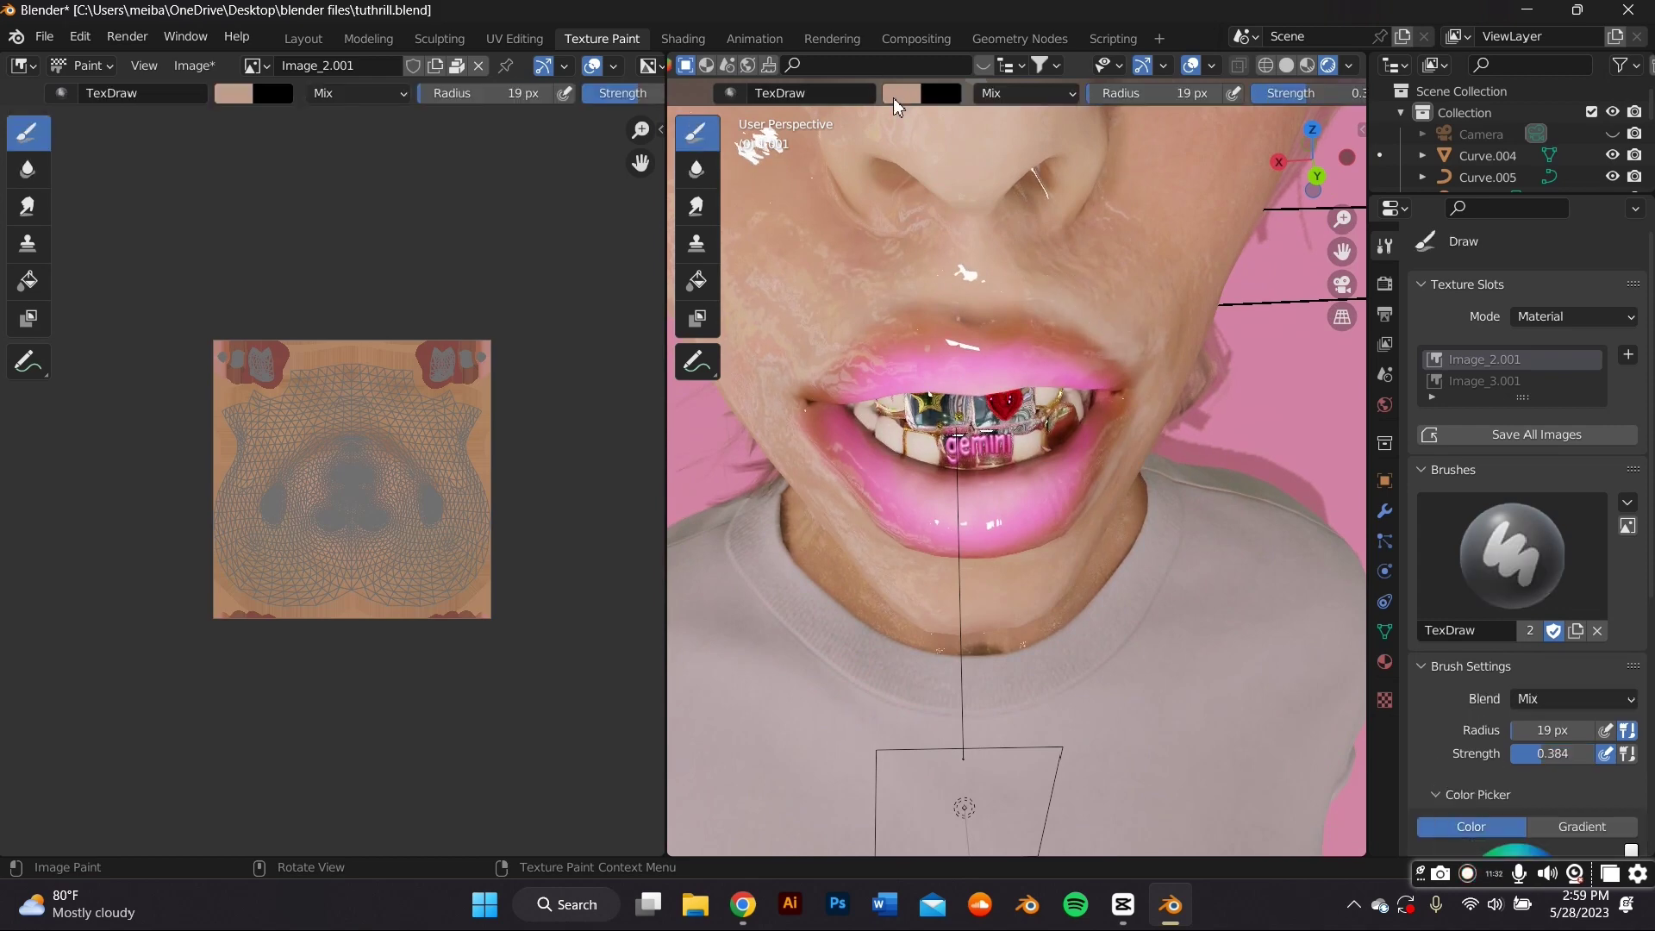